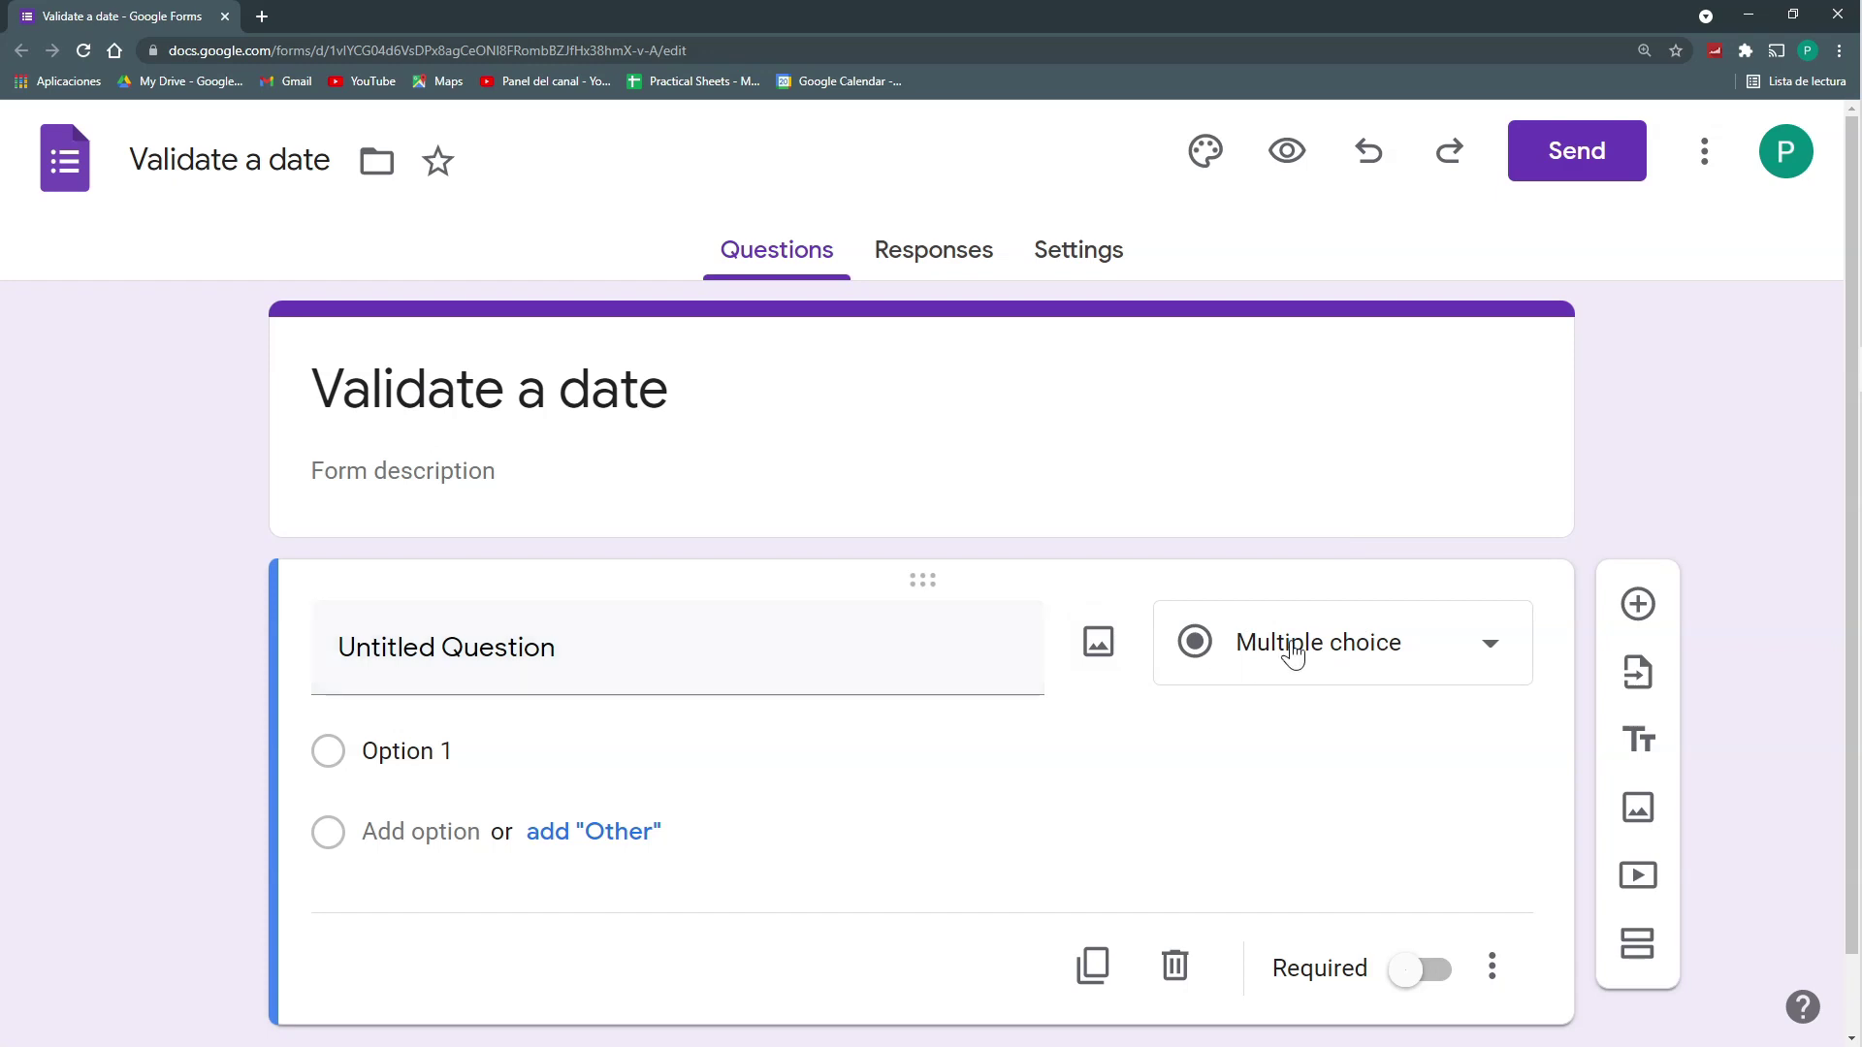
# Step: Change the untitled question's type to Date and check which extra display options it offers
pyautogui.click(1280, 645)
pyautogui.scroll(-2, 1290, 651)
pyautogui.click(1288, 924)
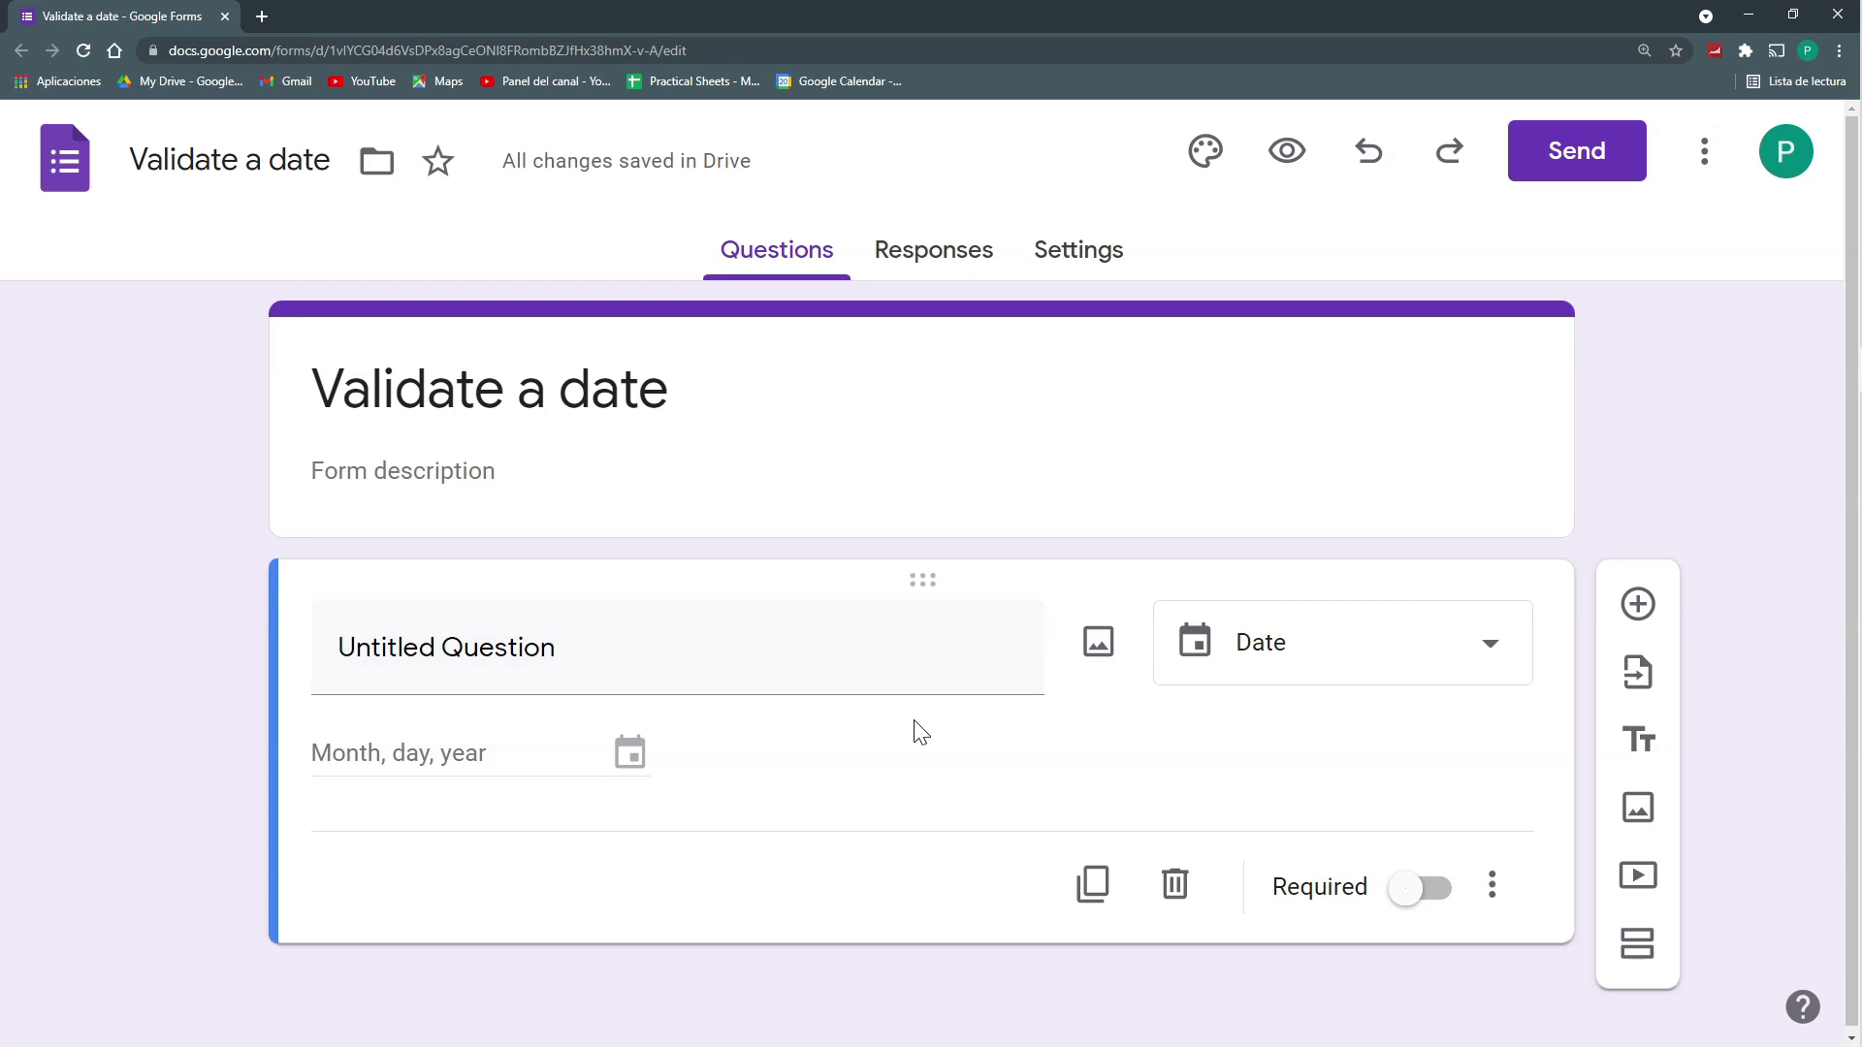
pyautogui.click(1492, 885)
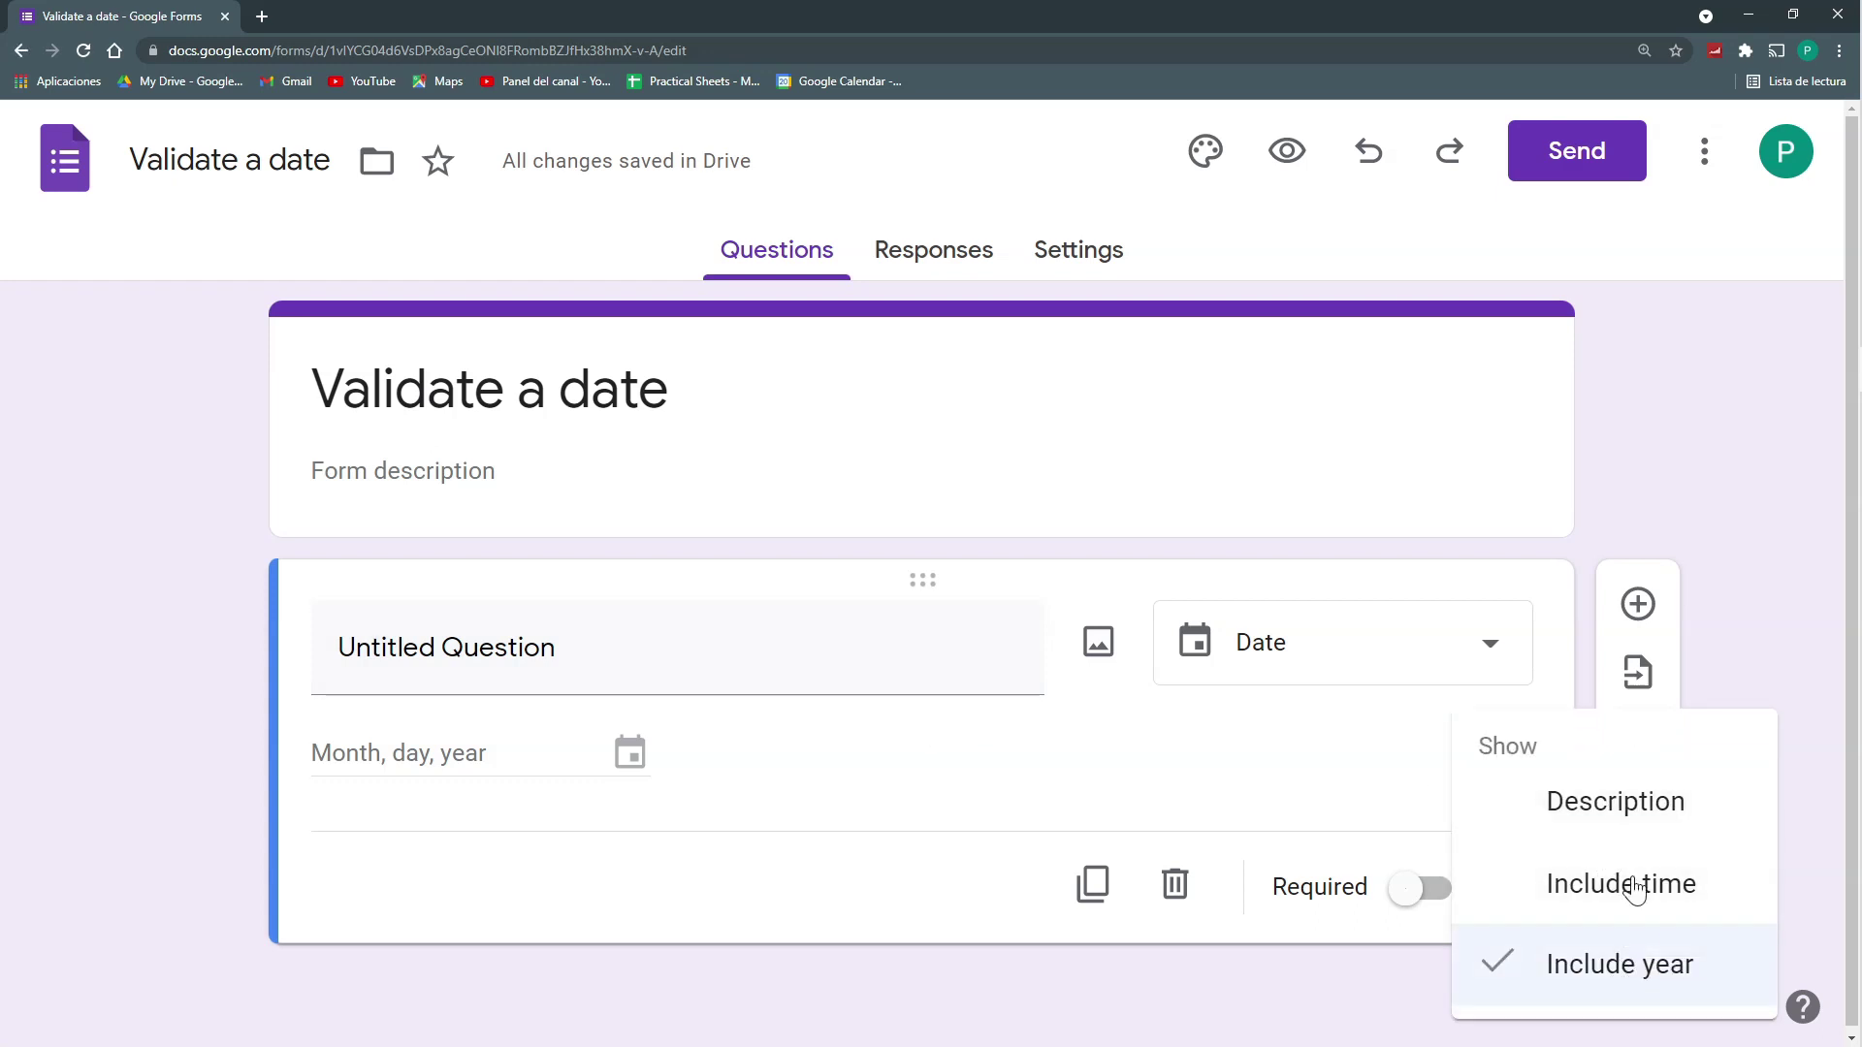
pyautogui.click(1041, 815)
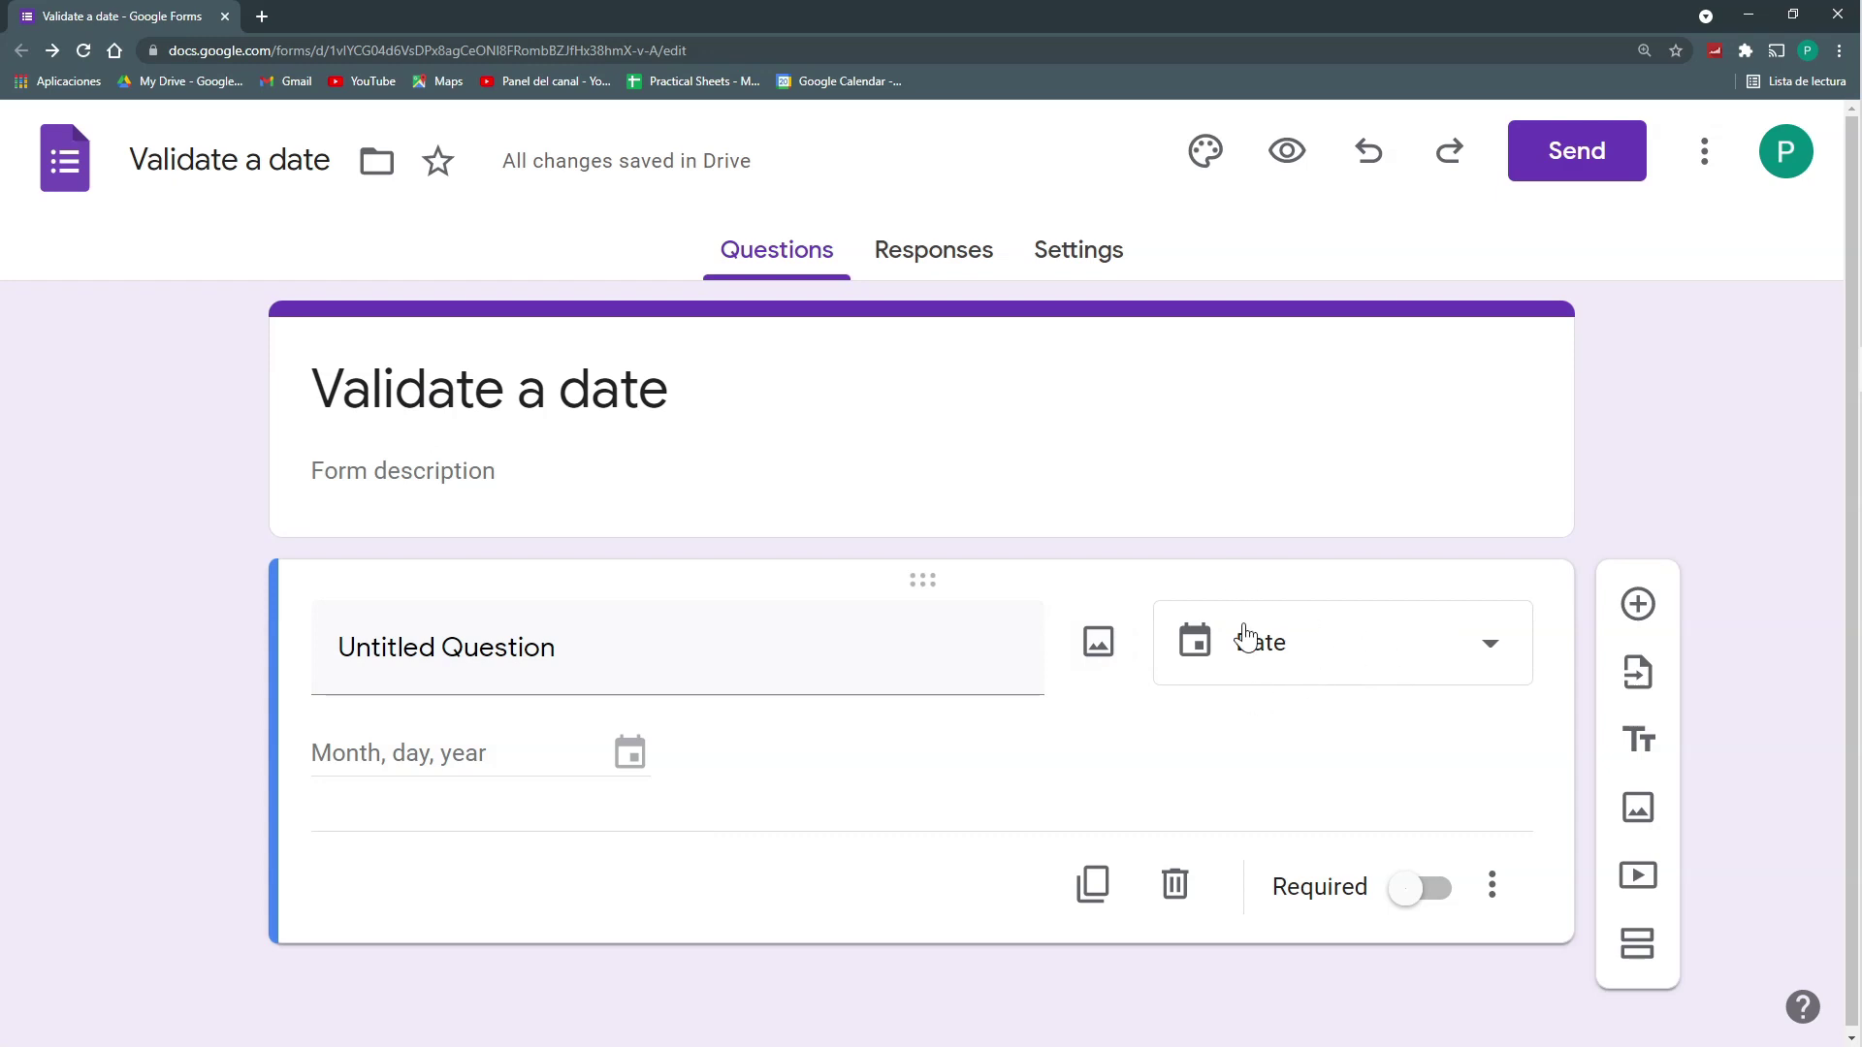
# Step: Preview the form and inspect the day, month and year parts of the date answer
pyautogui.click(1288, 154)
pyautogui.click(615, 546)
pyautogui.click(448, 545)
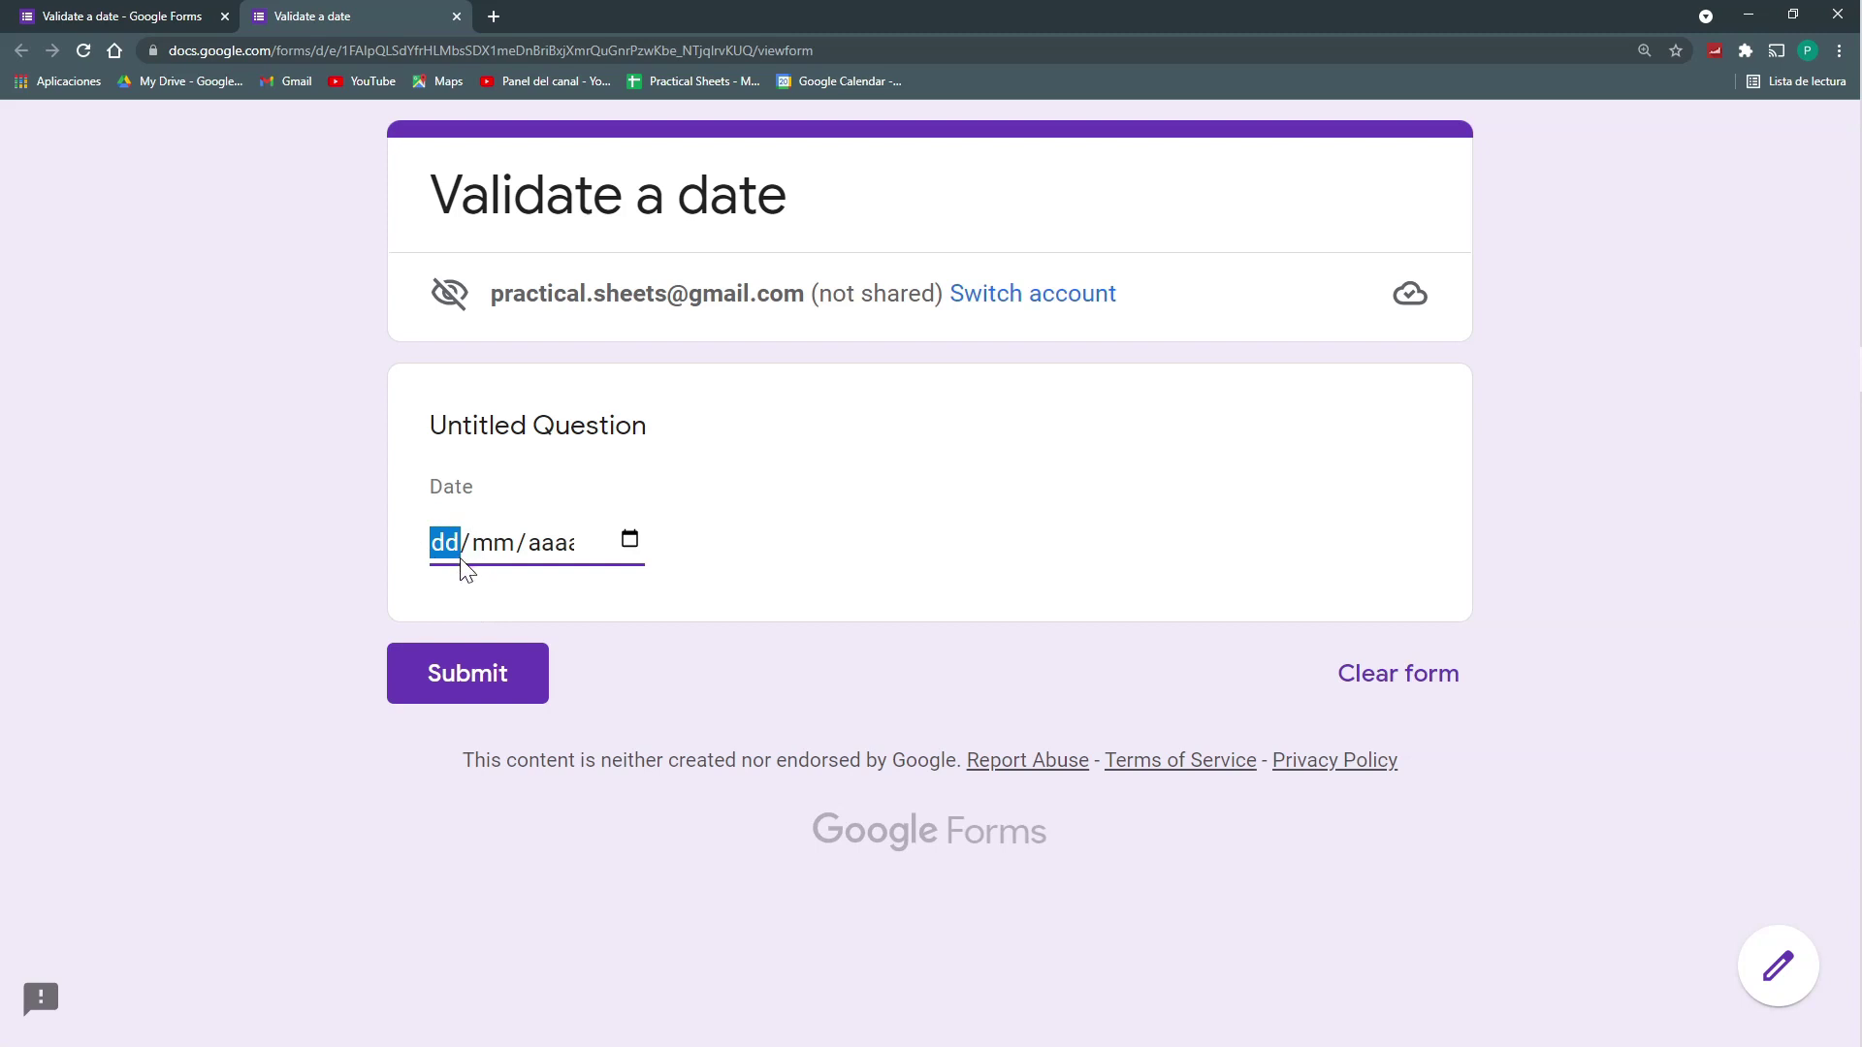
pyautogui.click(484, 546)
pyautogui.click(545, 549)
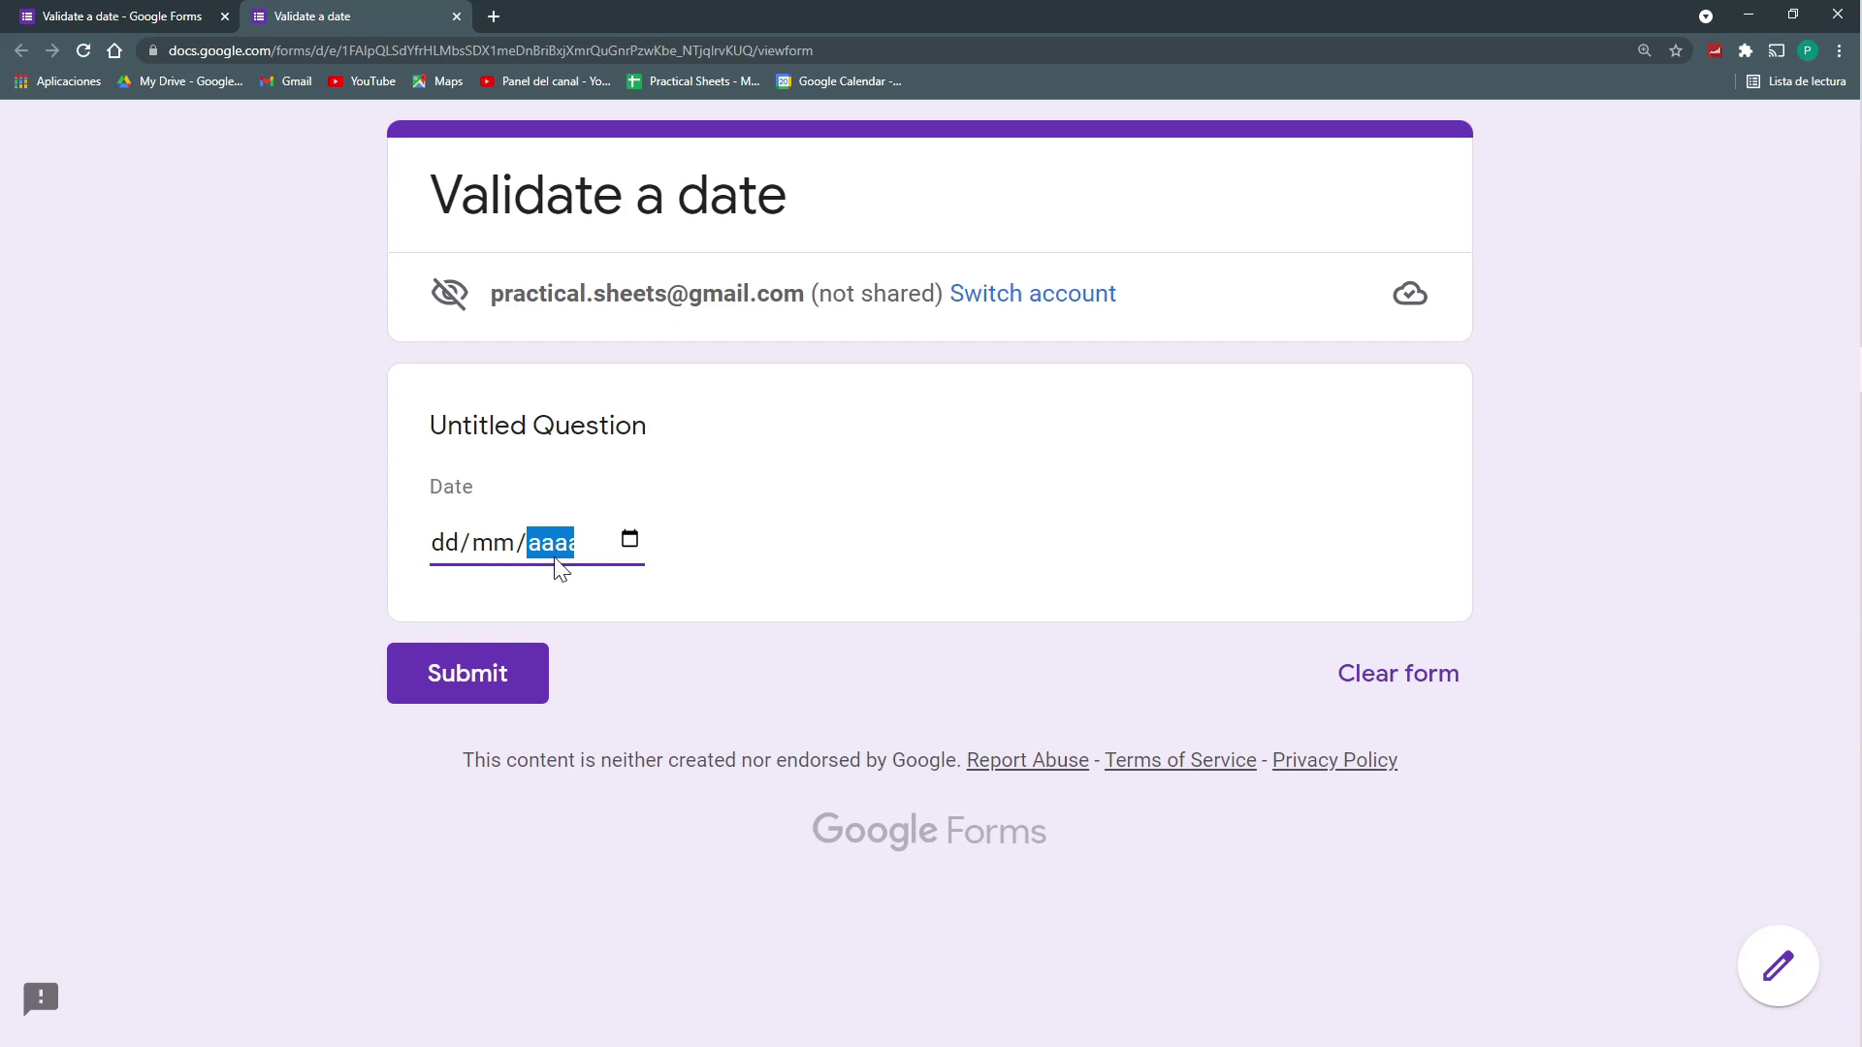
# Step: Fill the date answer in the form preview with 31/12/0001
pyautogui.click(447, 553)
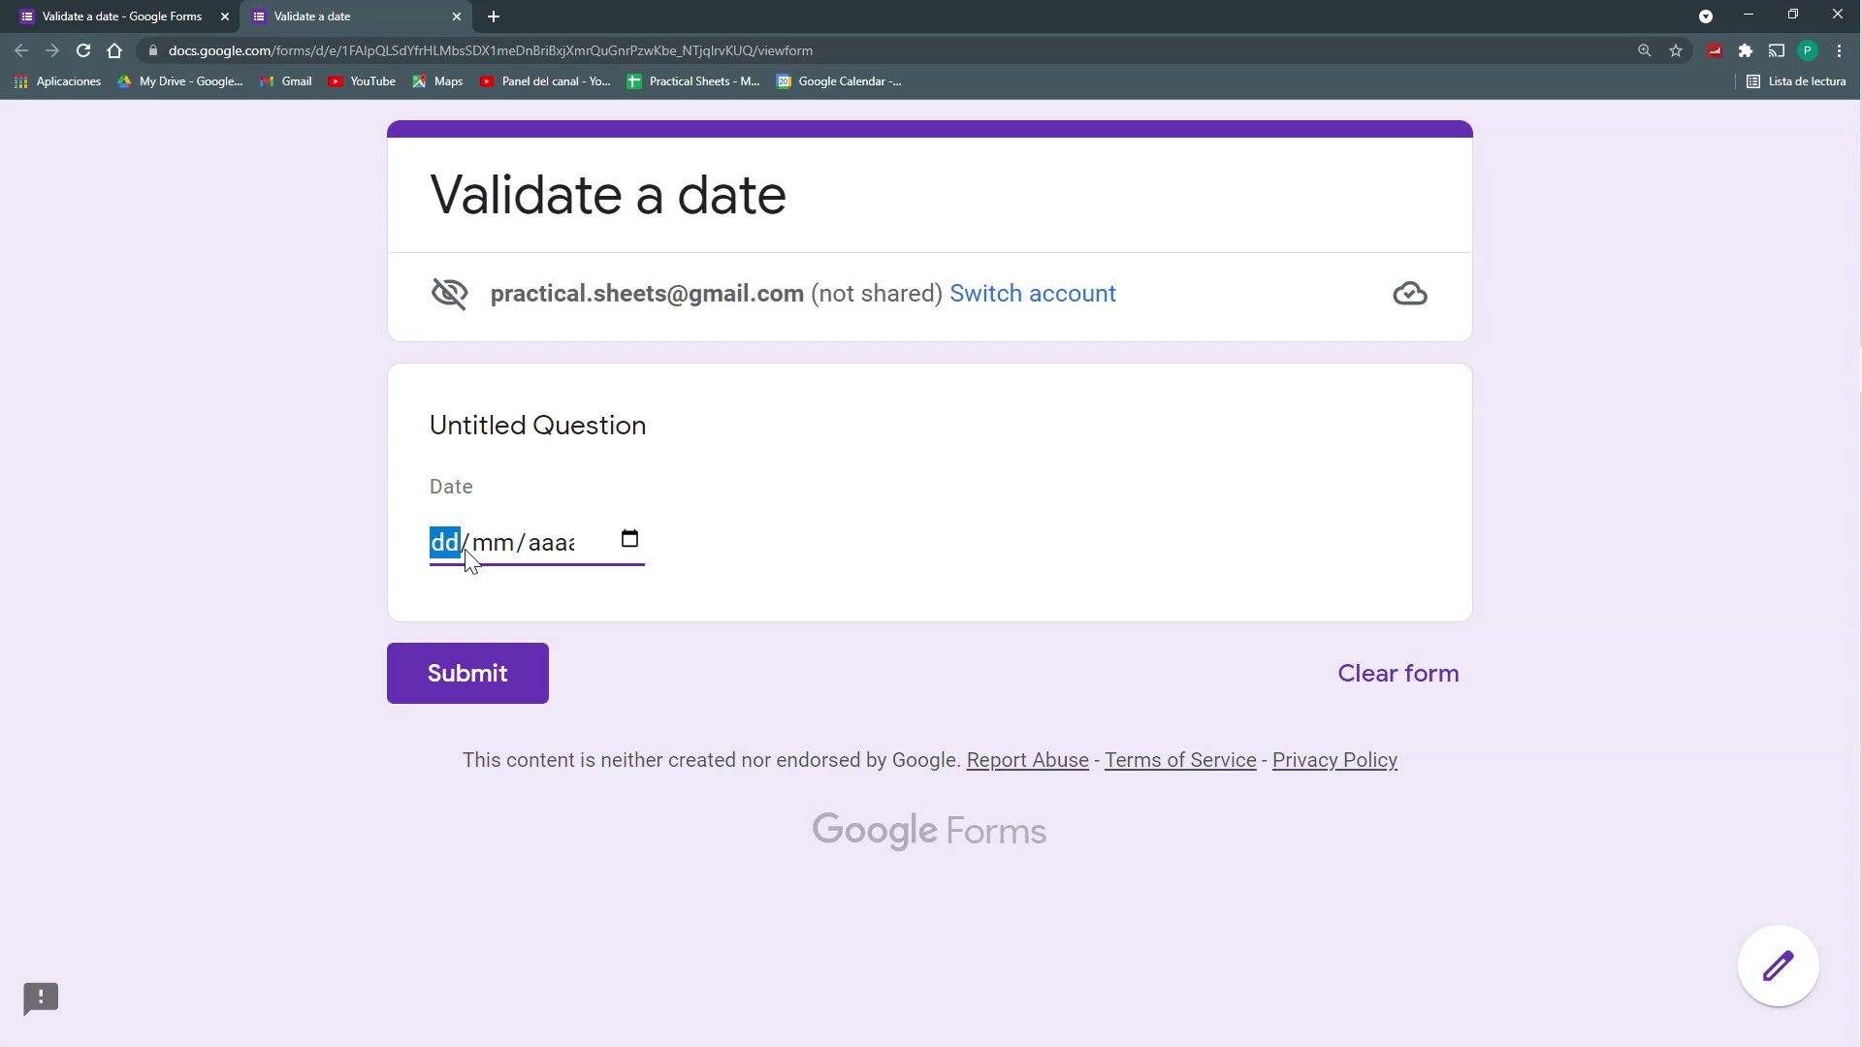
pyautogui.write('31/')
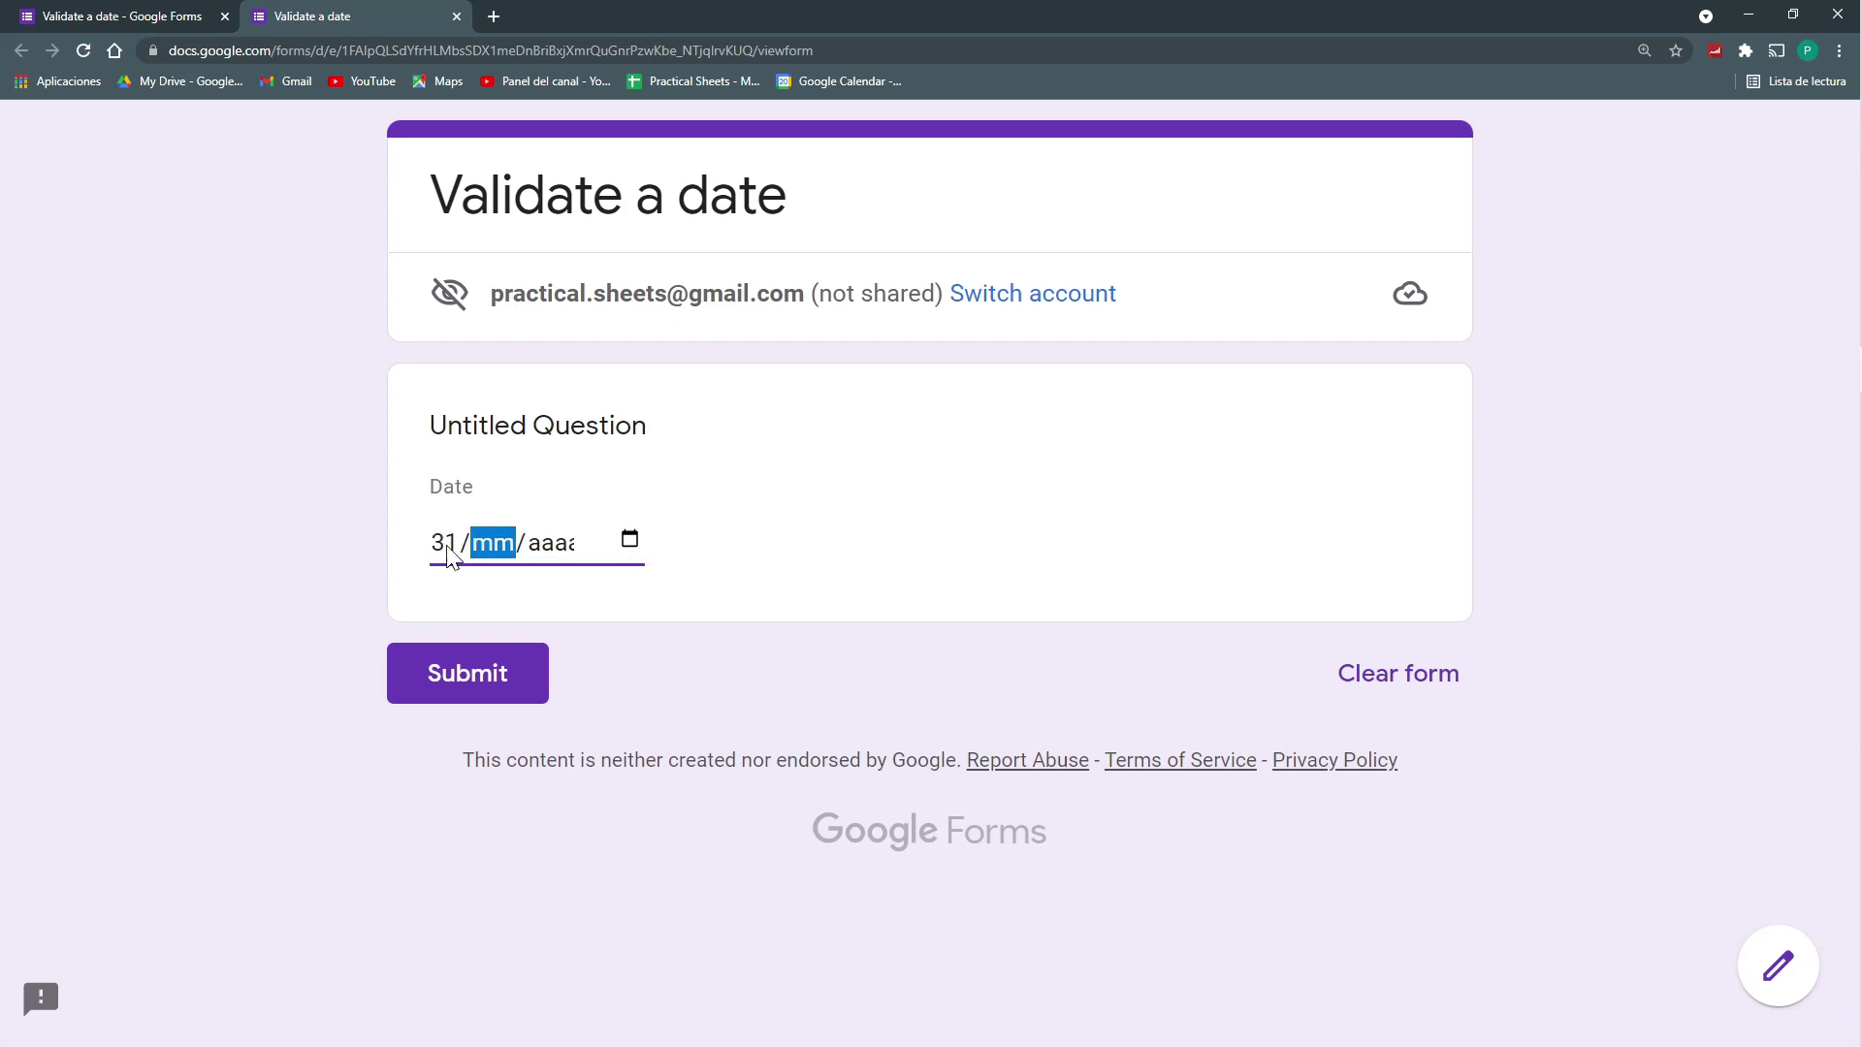
pyautogui.write('12')
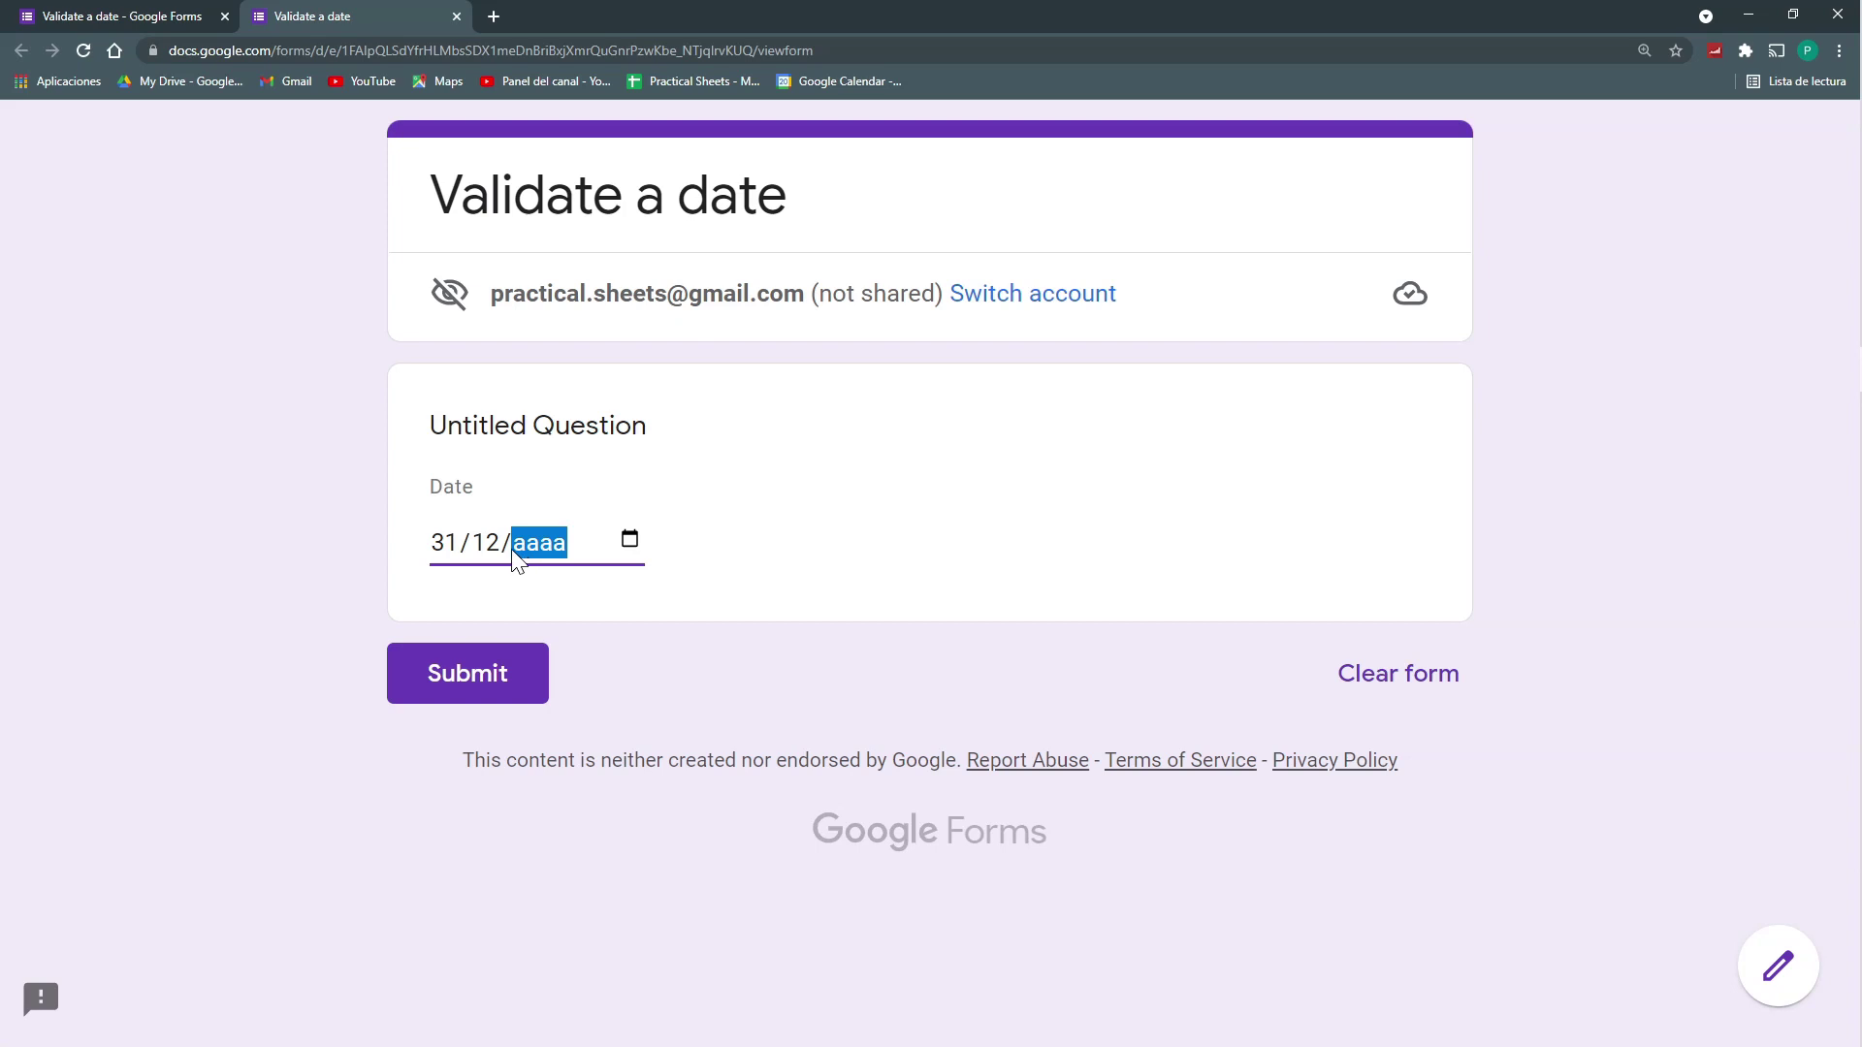
pyautogui.write('12/0000')
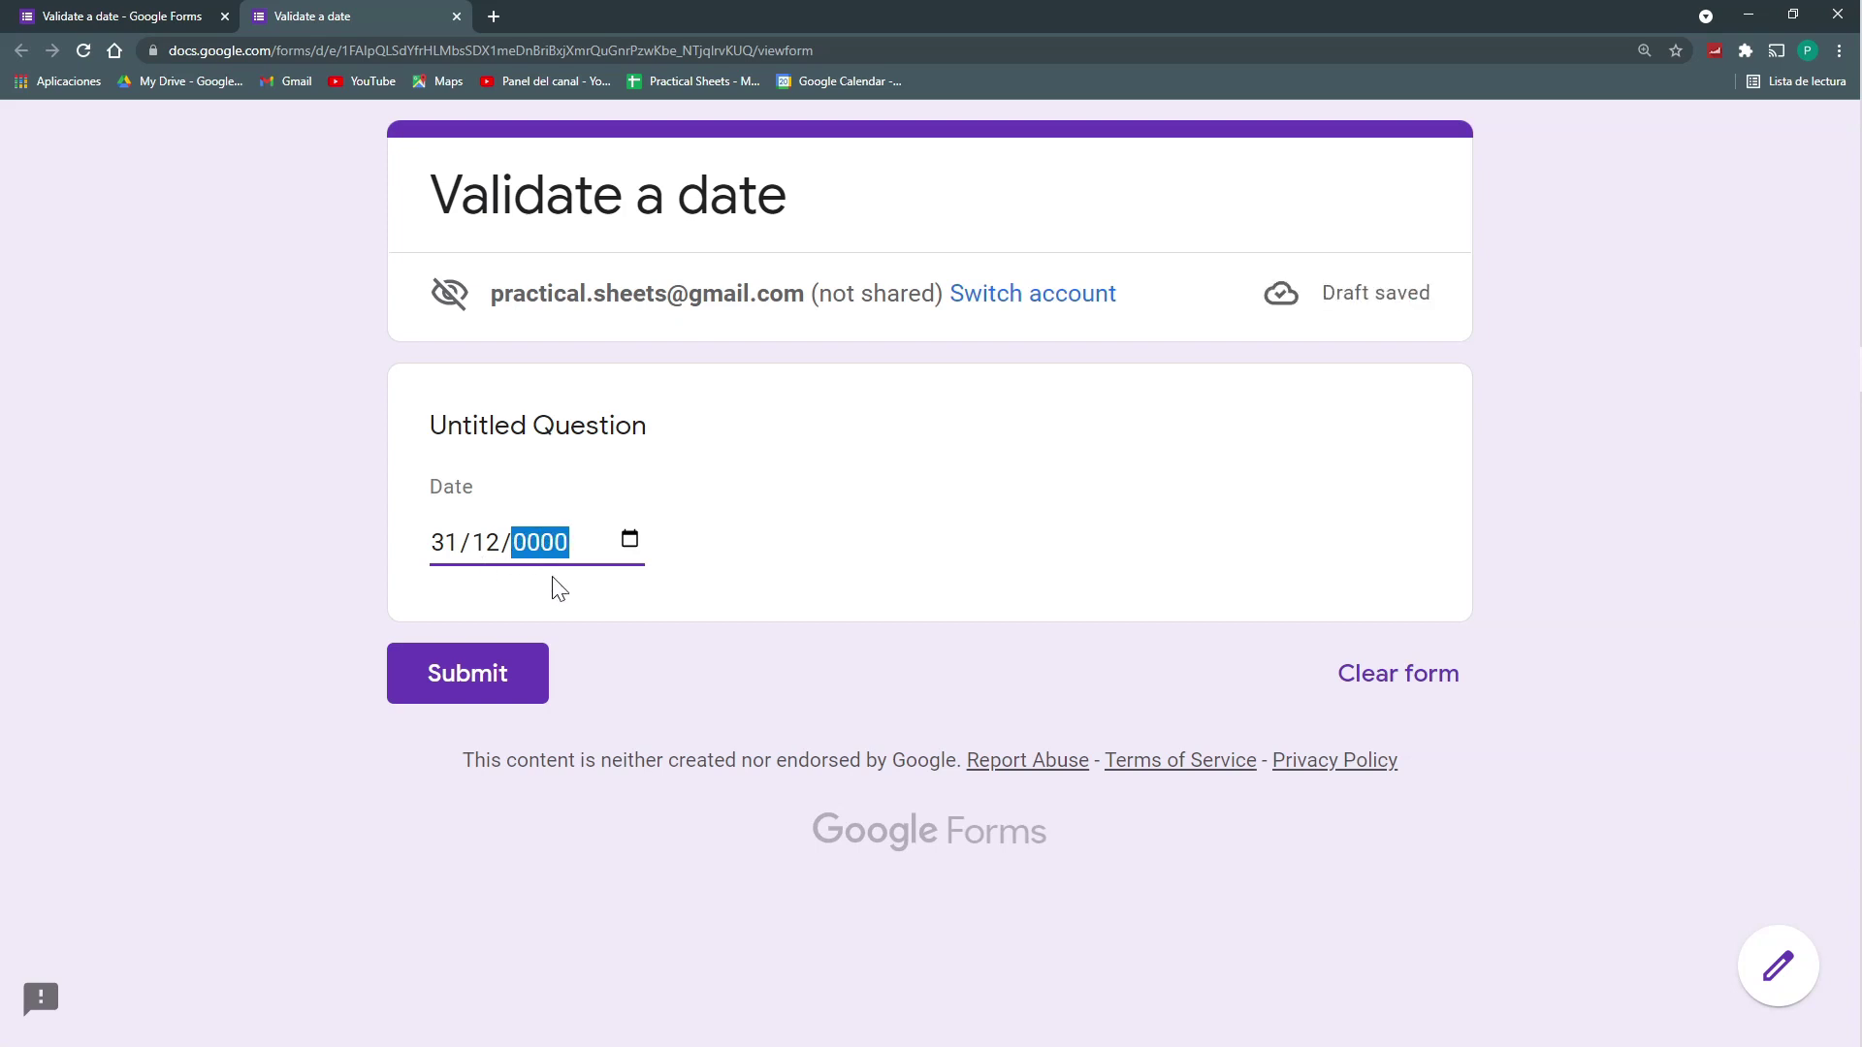
pyautogui.click(585, 518)
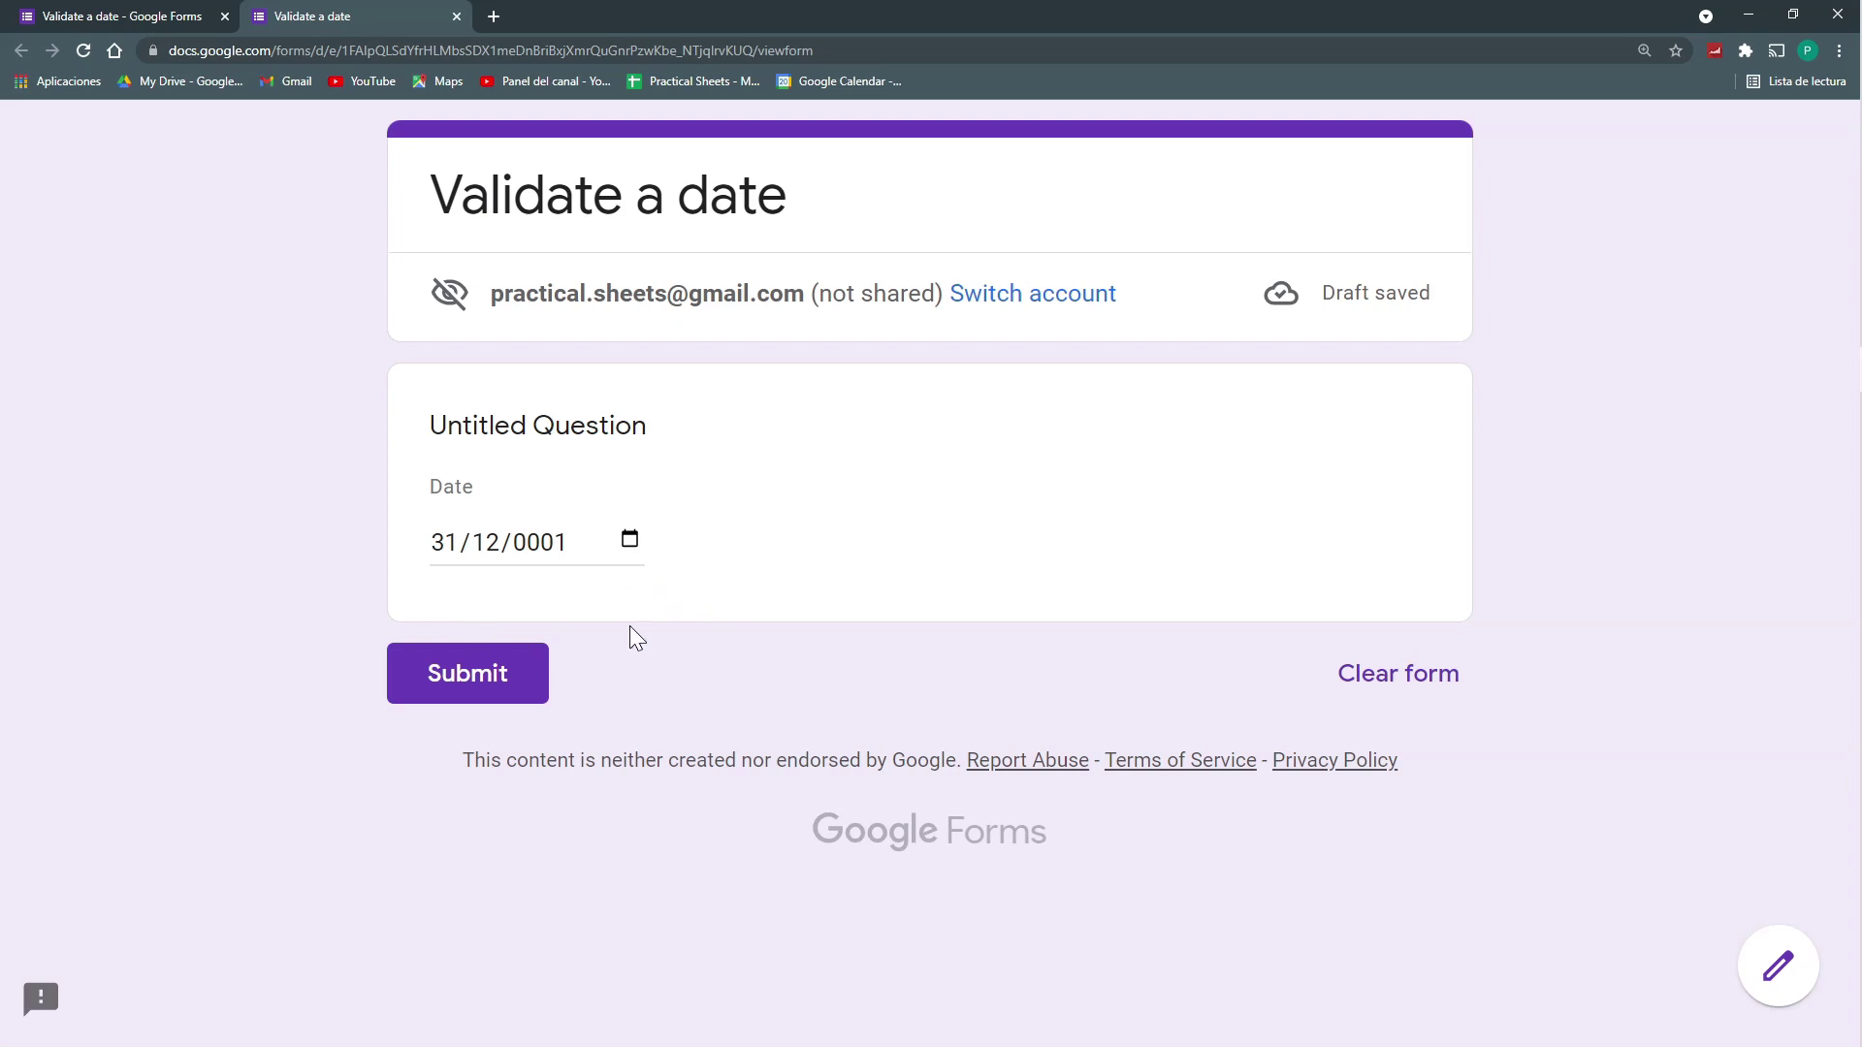
# Step: Return to the form editor and change the untitled question's type to Dropdown
pyautogui.click(116, 17)
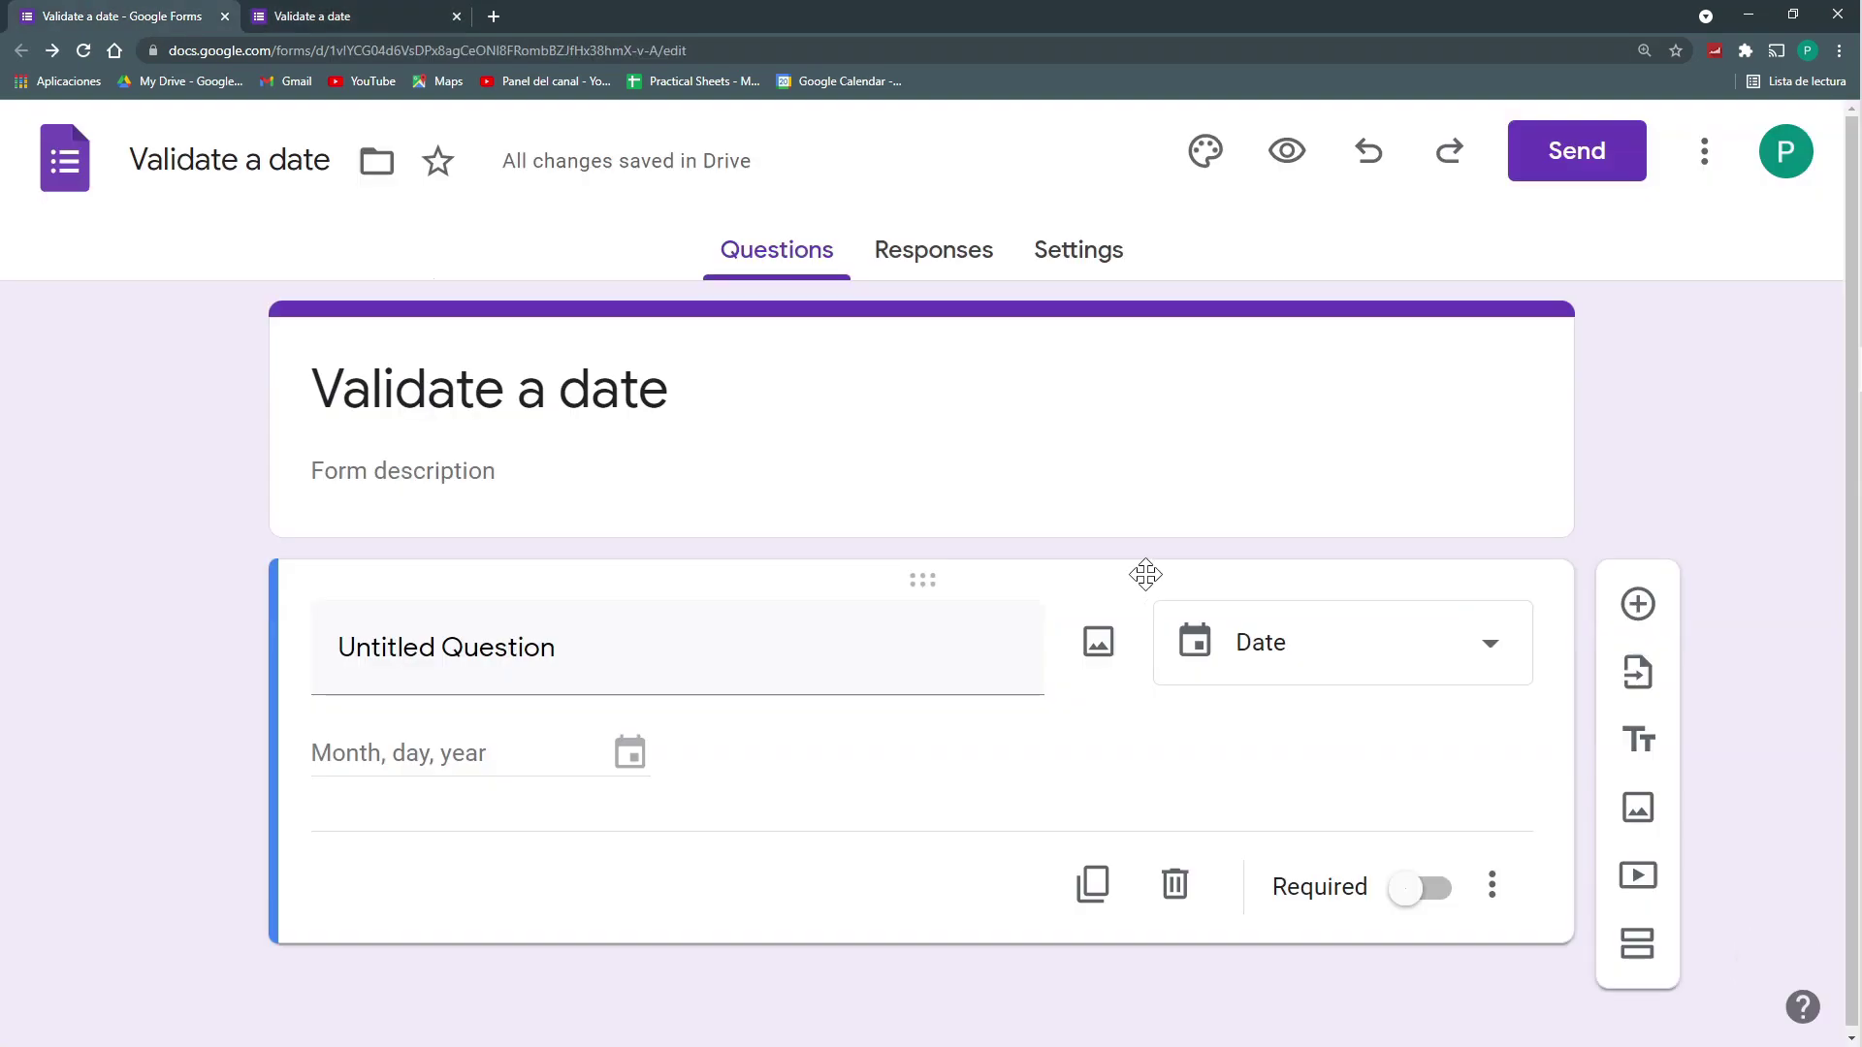
pyautogui.click(1302, 661)
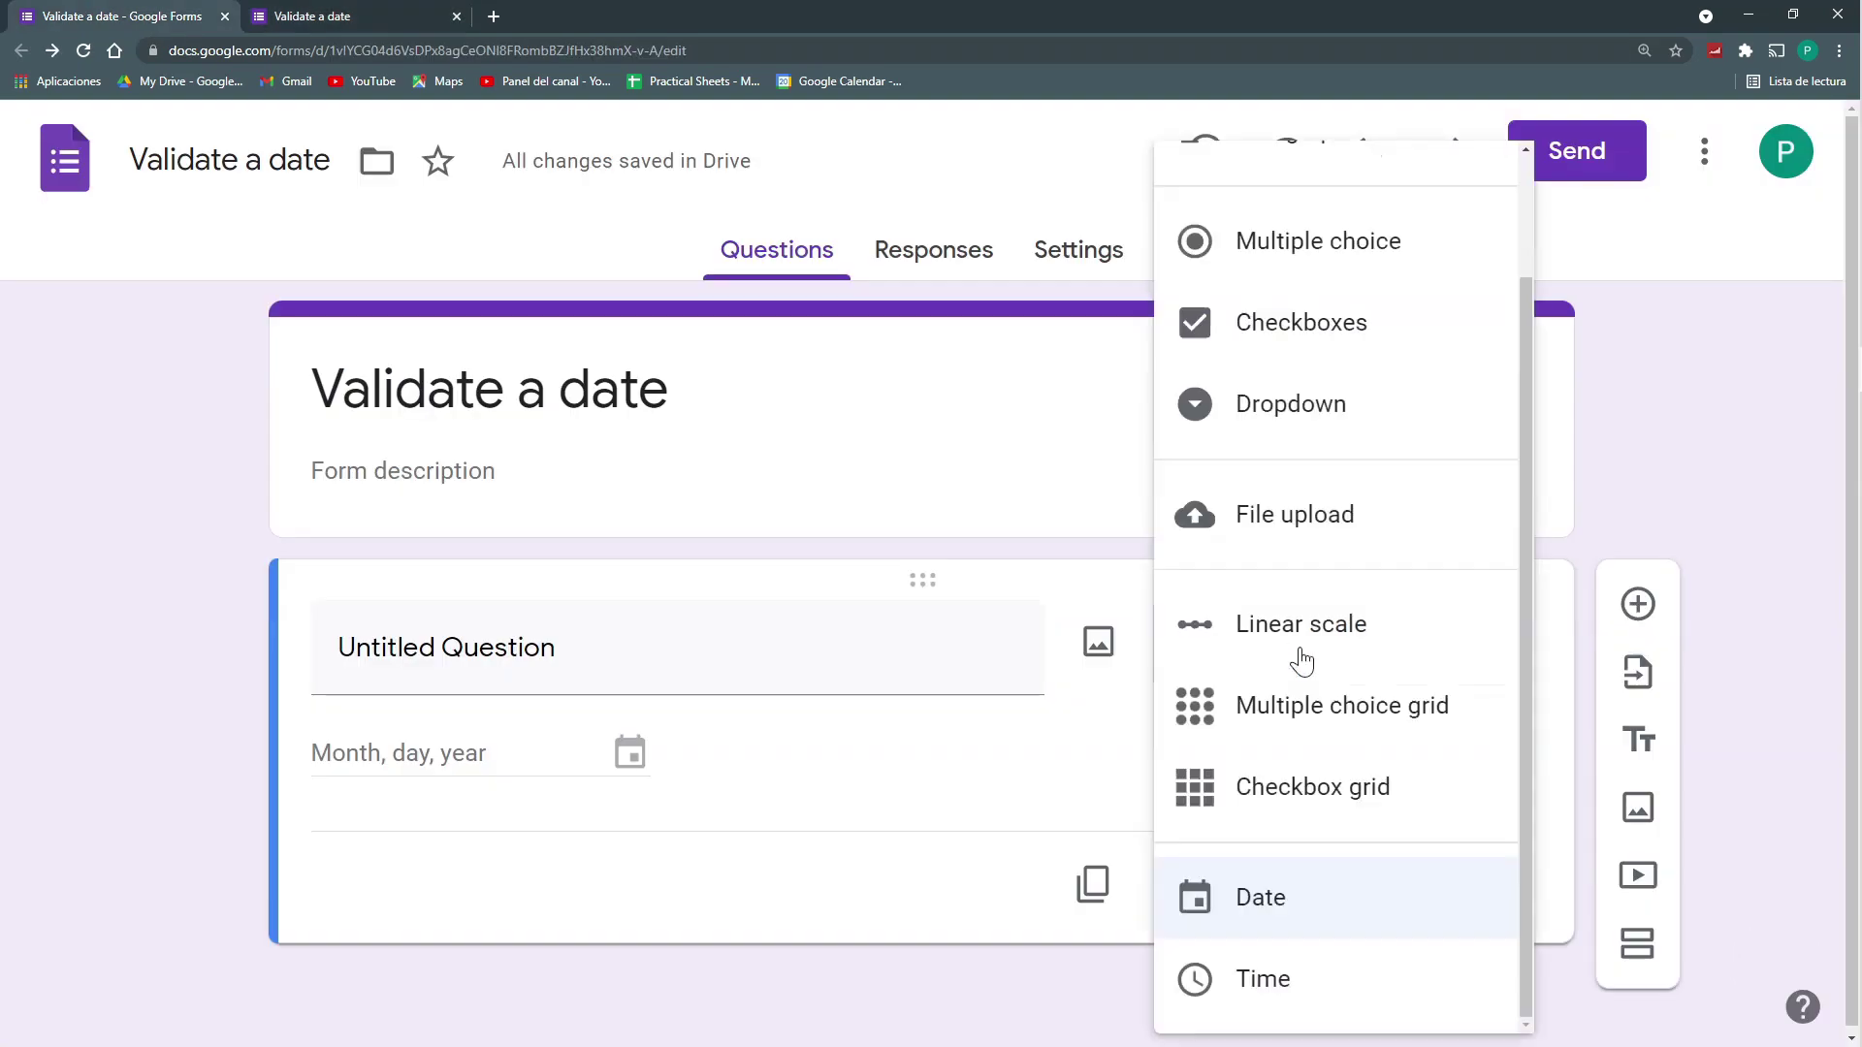
pyautogui.scroll(2, 1338, 407)
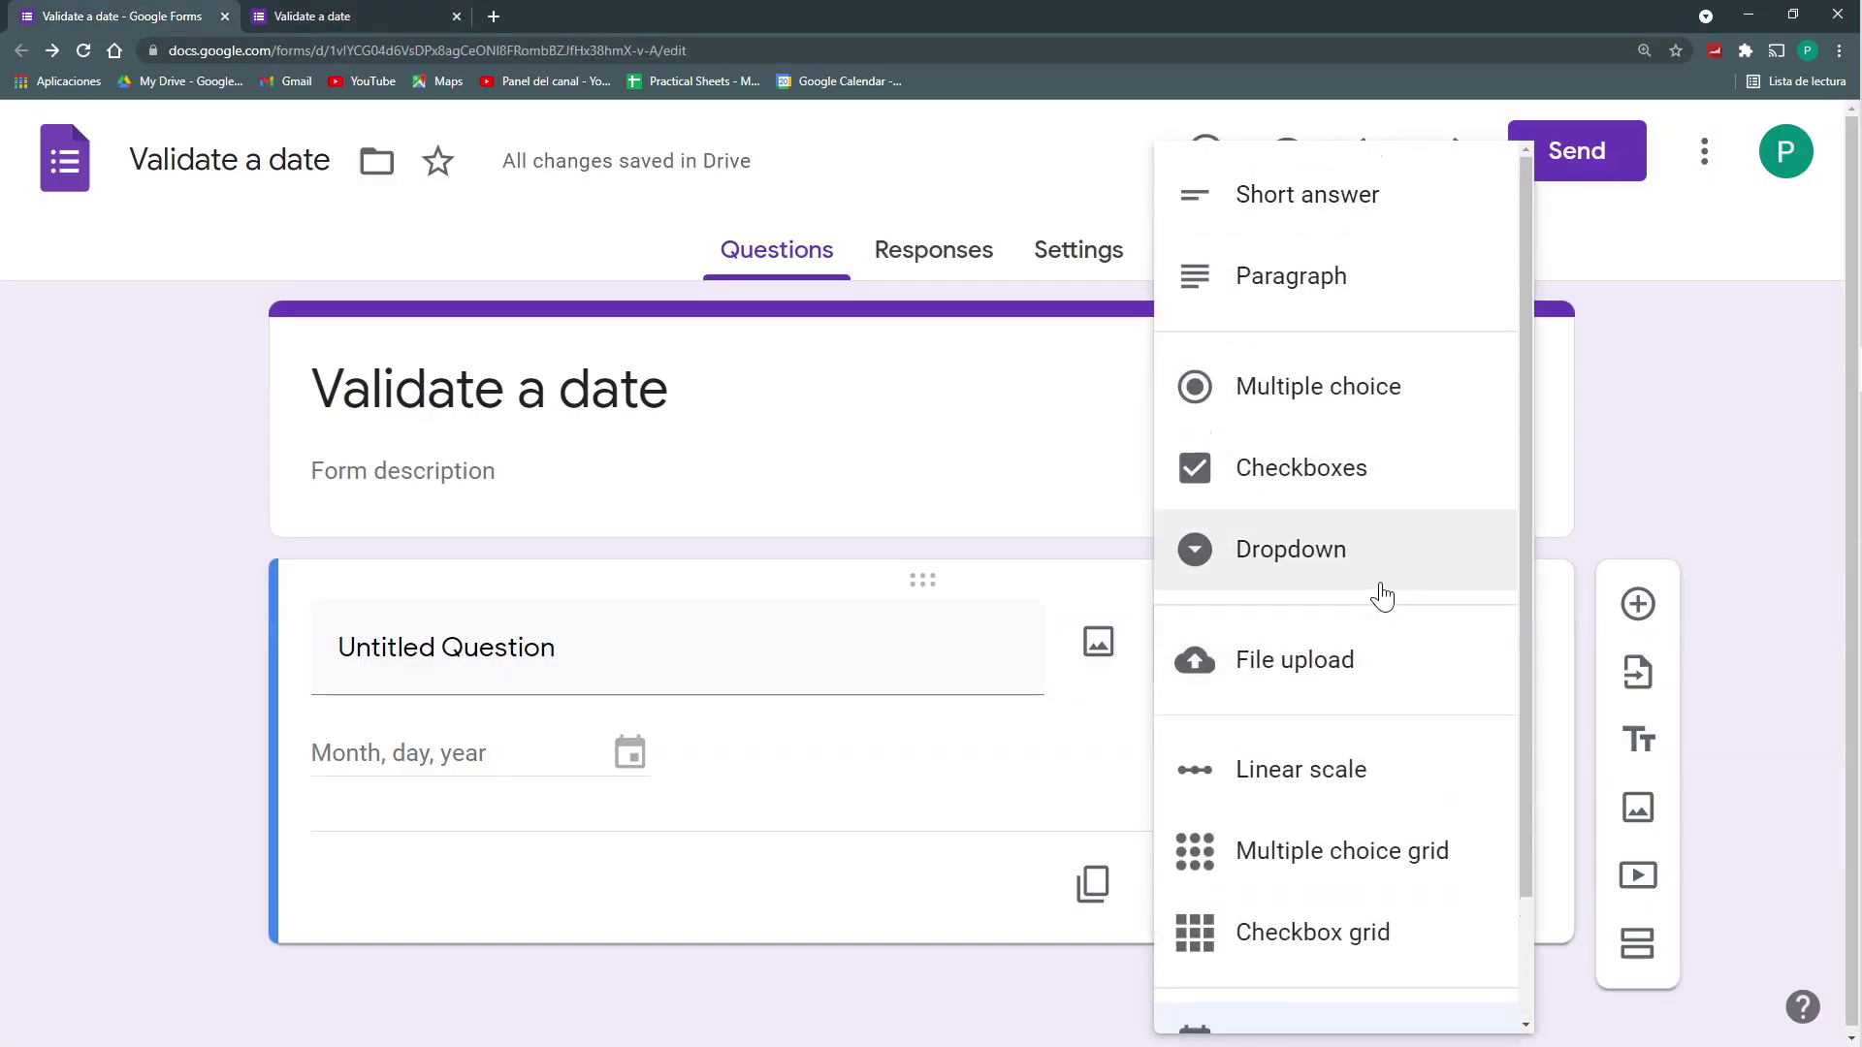
pyautogui.click(1311, 578)
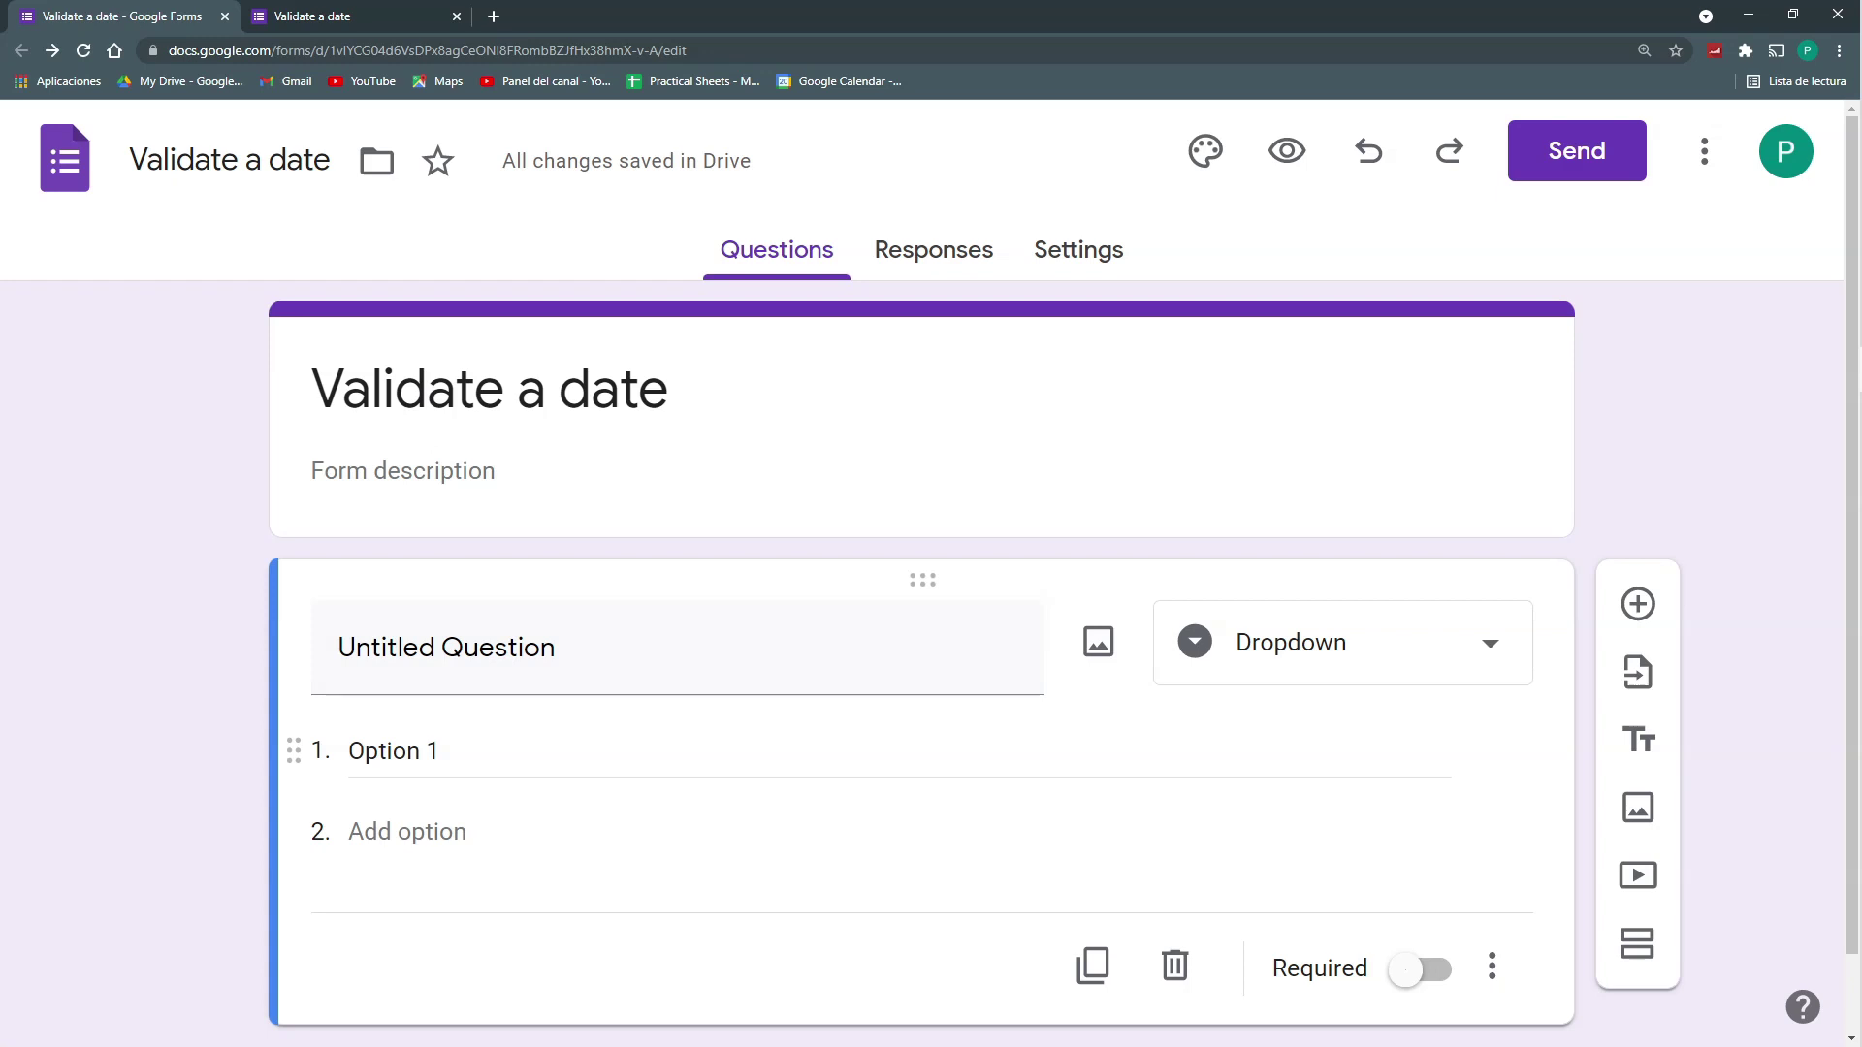
# Step: Enter 24/10/21, 25/10/21 and 26/10/21 as the dropdown question's three options
pyautogui.click(393, 751)
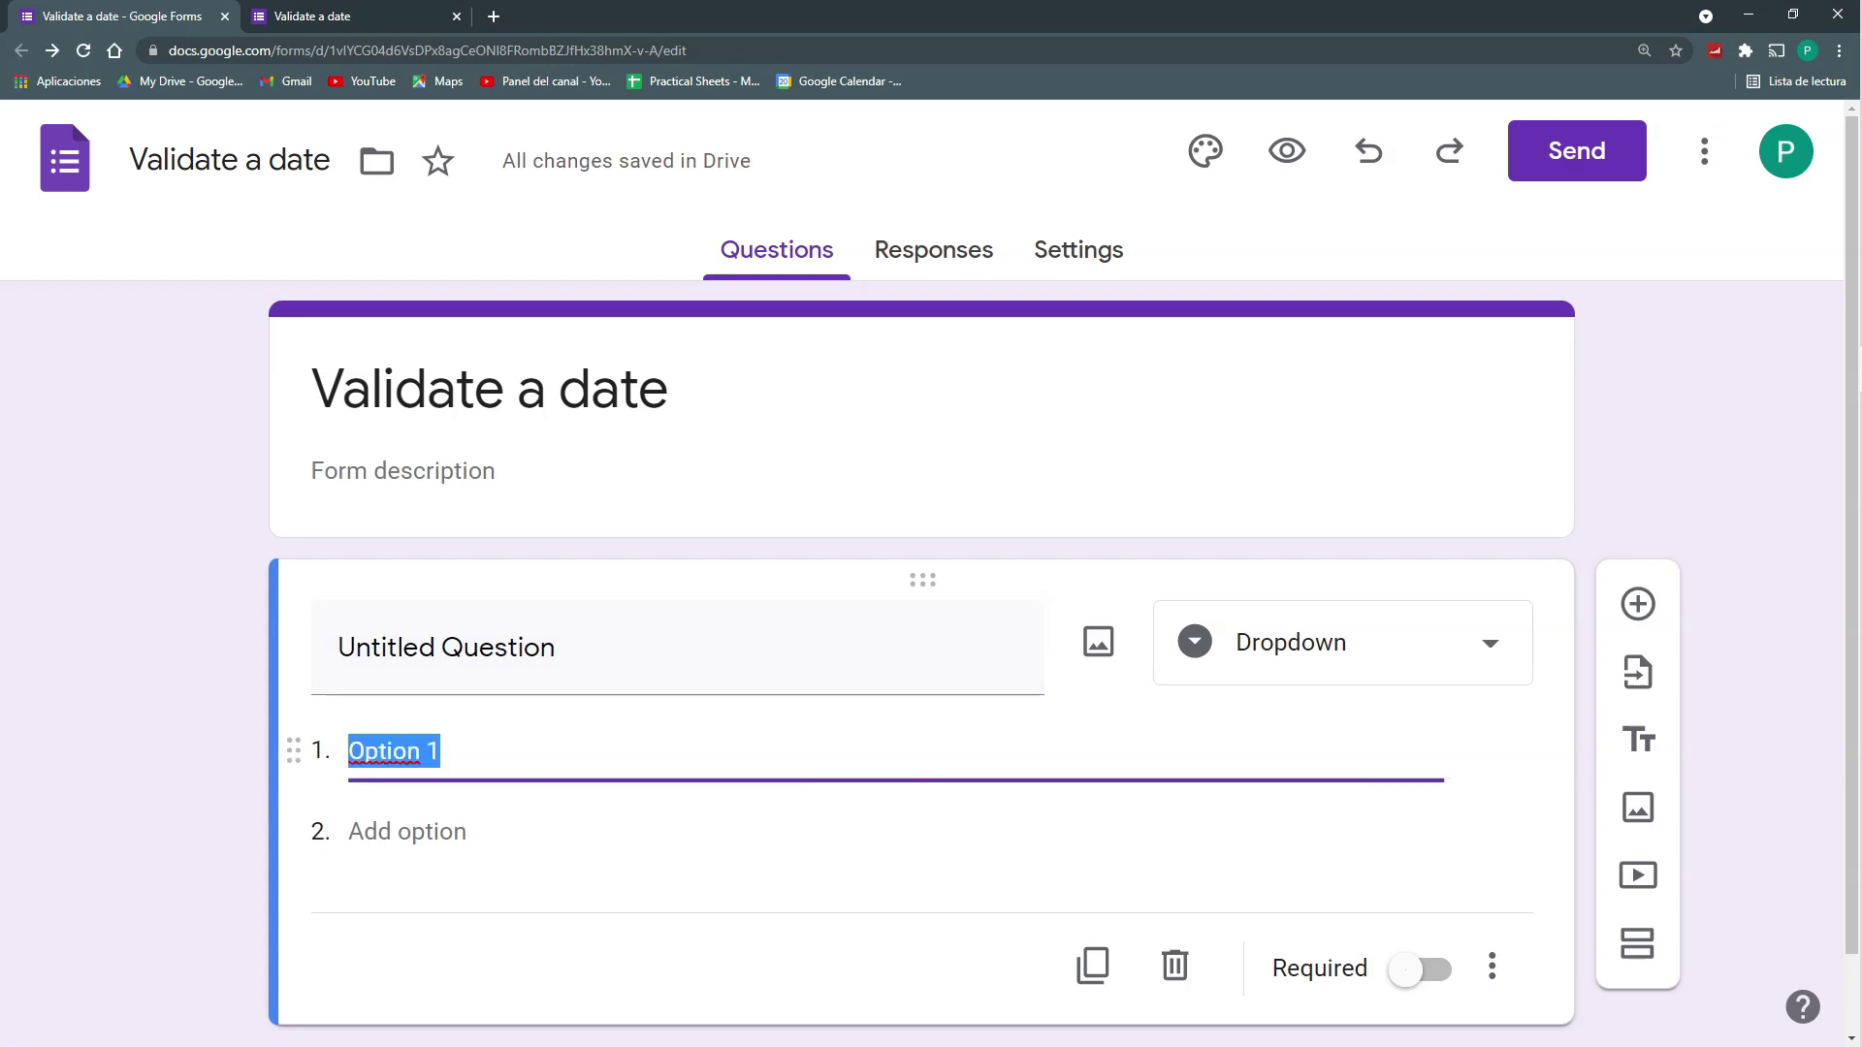
pyautogui.write('24')
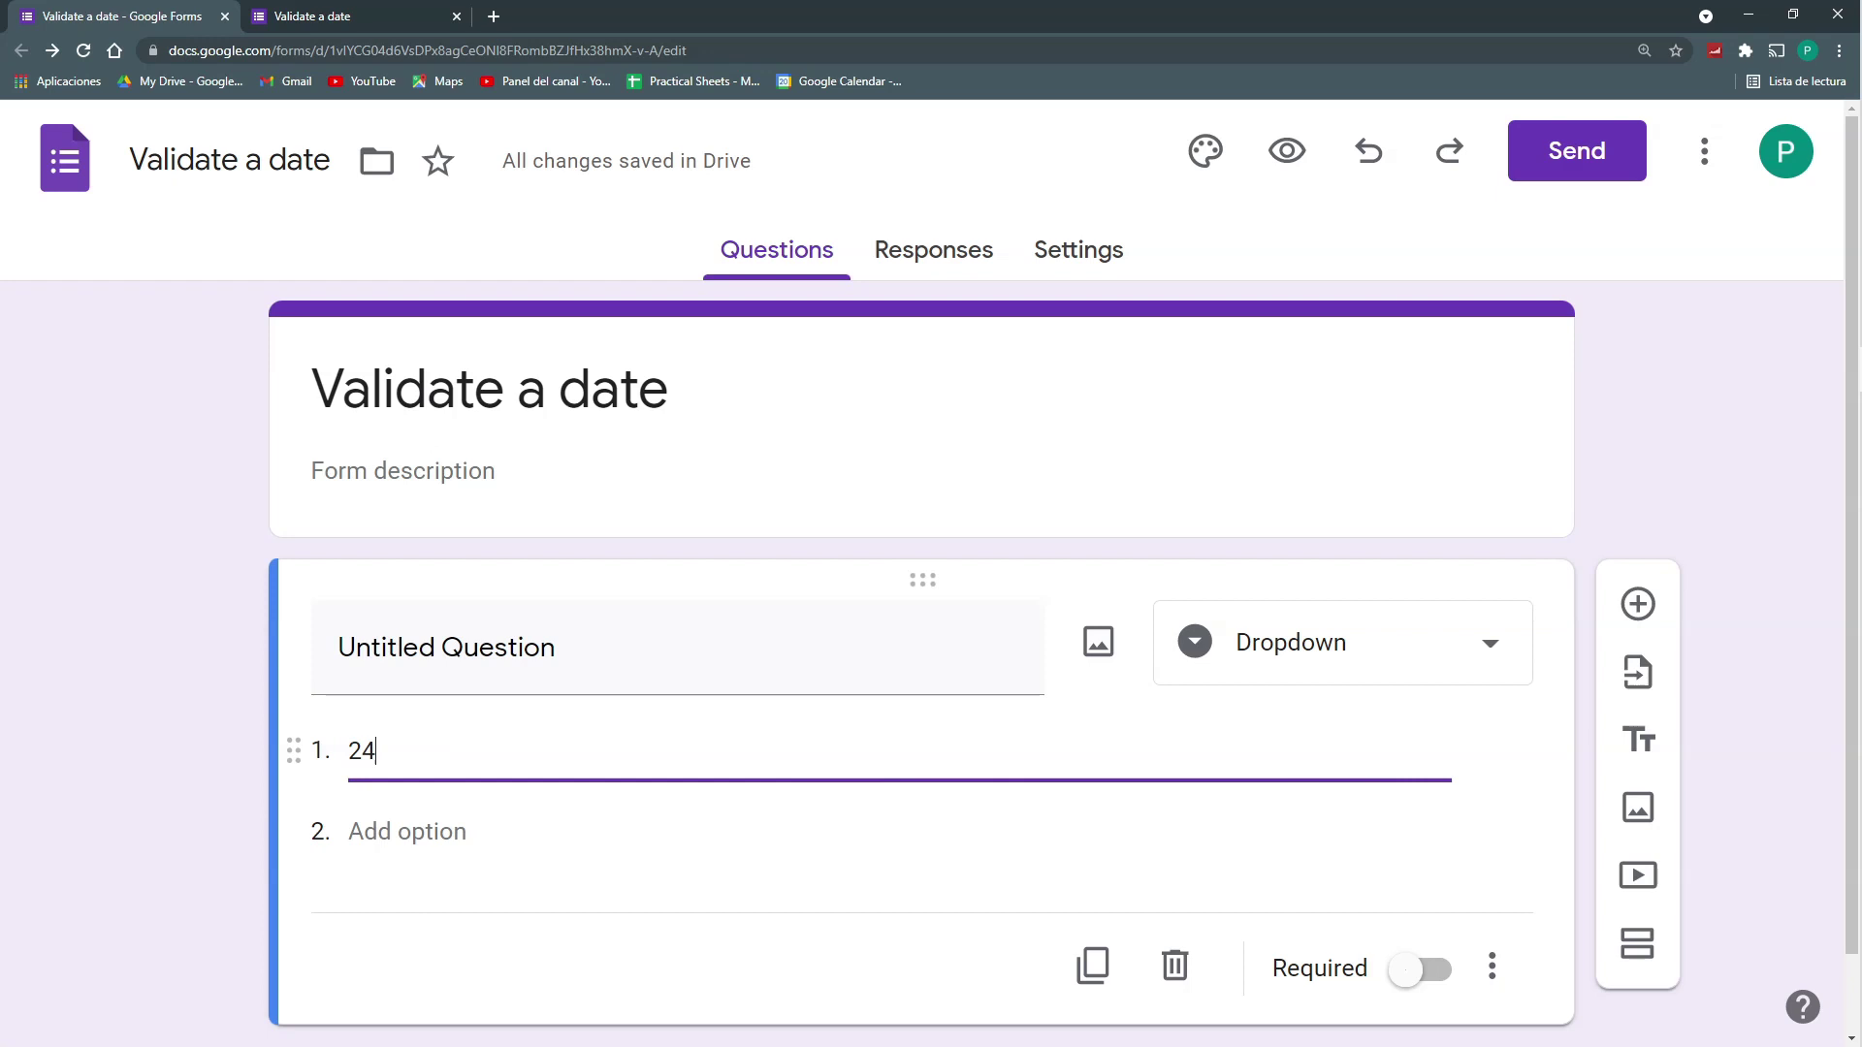
pyautogui.write('/10/21')
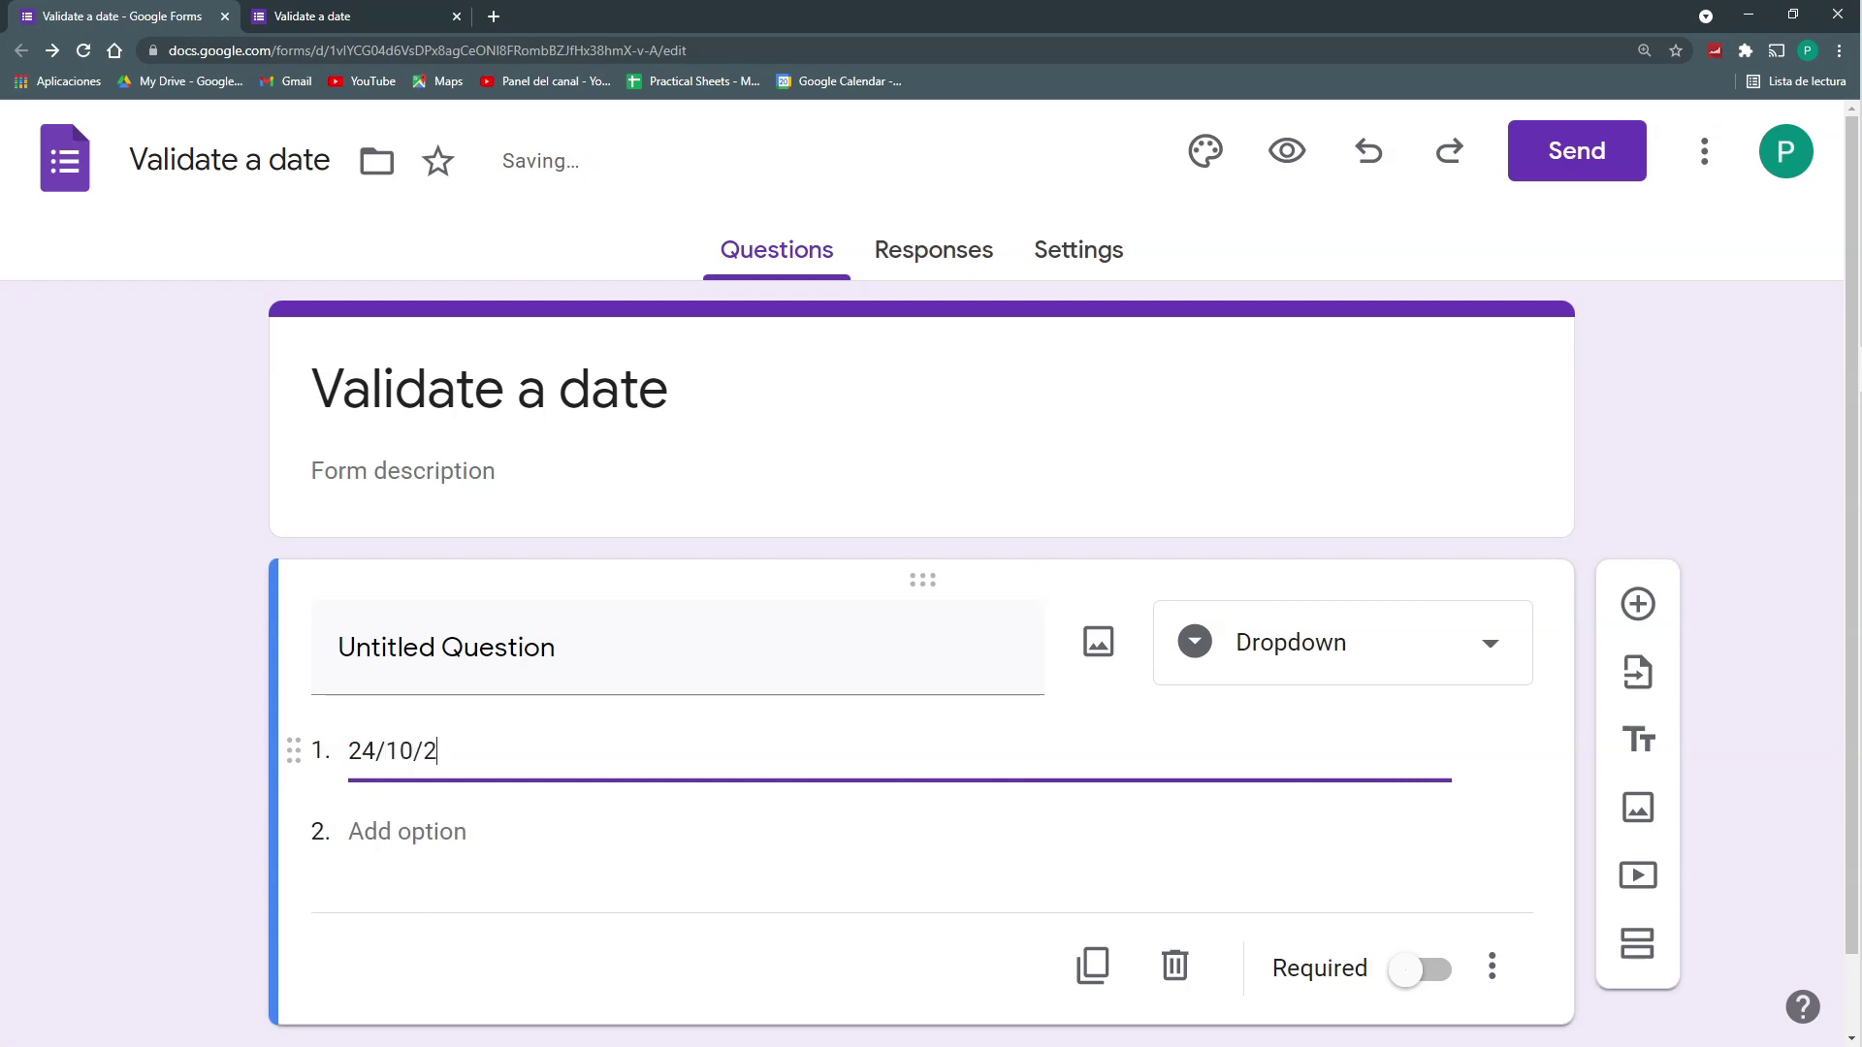
pyautogui.press('Return')
pyautogui.write('25/10/21')
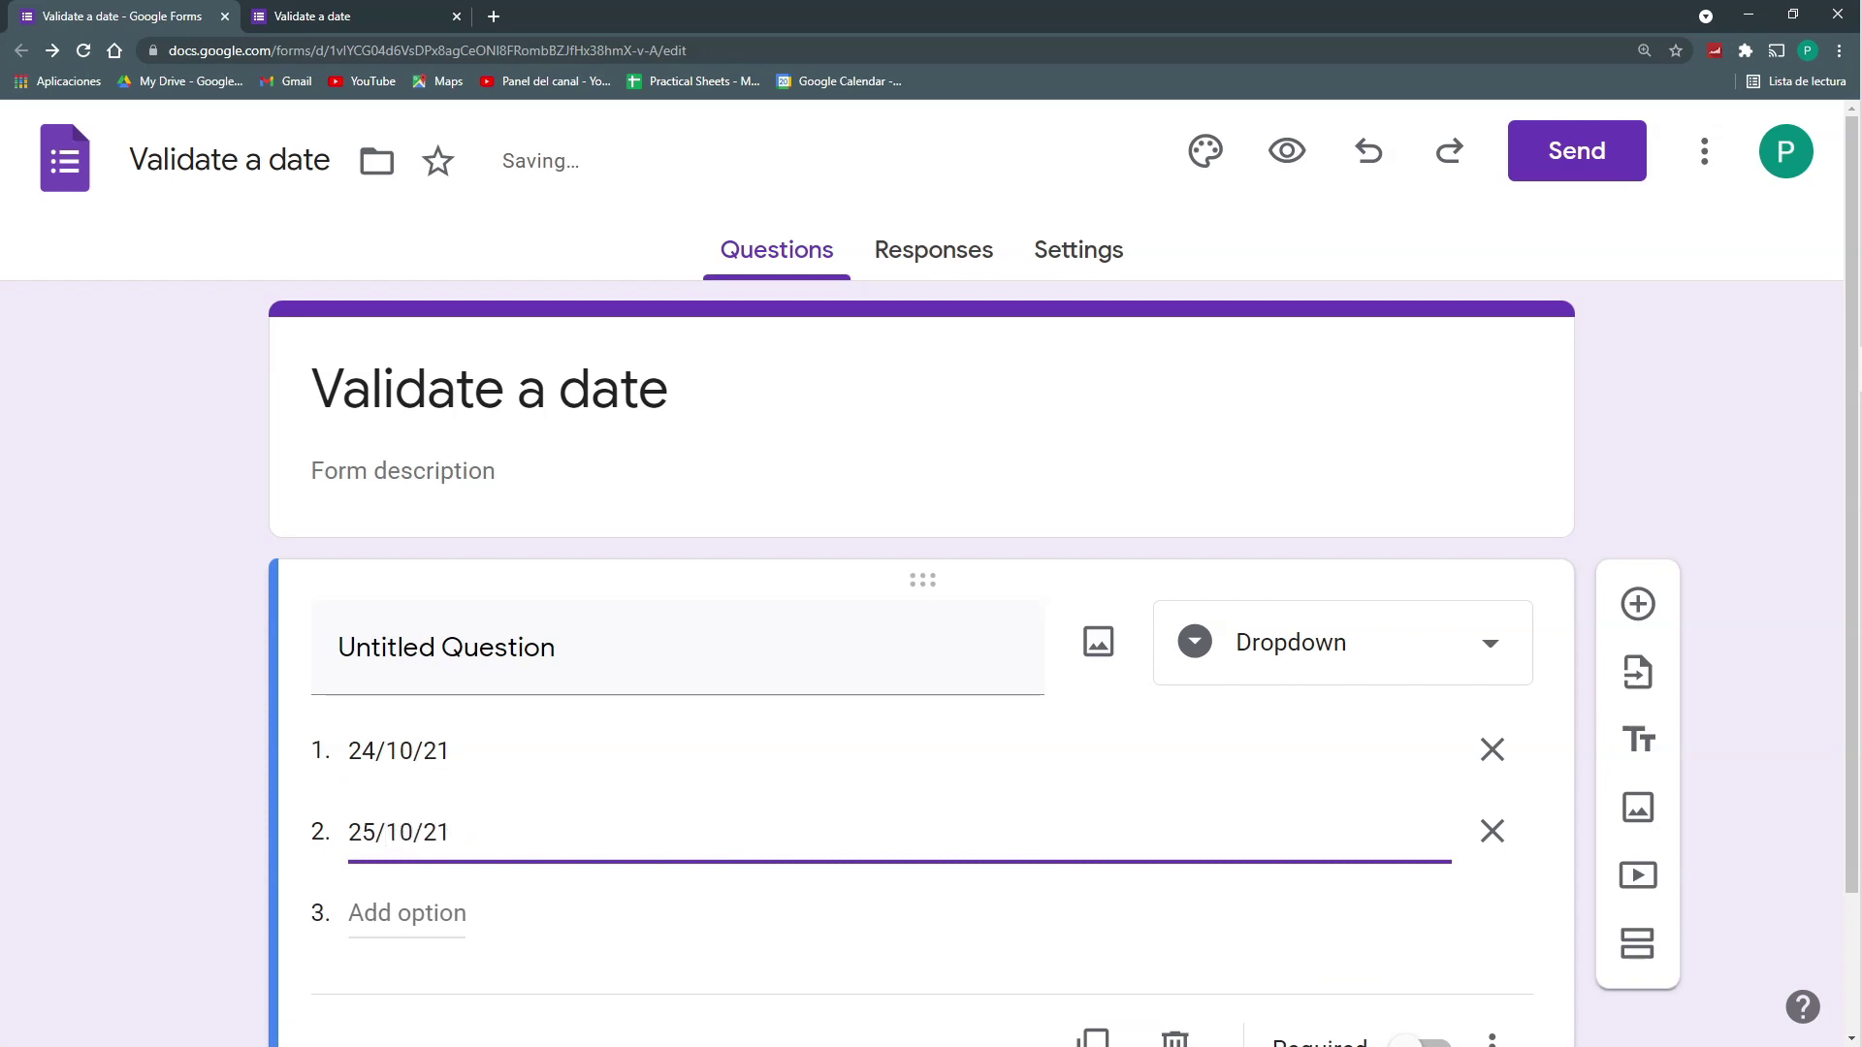
pyautogui.press('Return')
pyautogui.write('26/10/21')
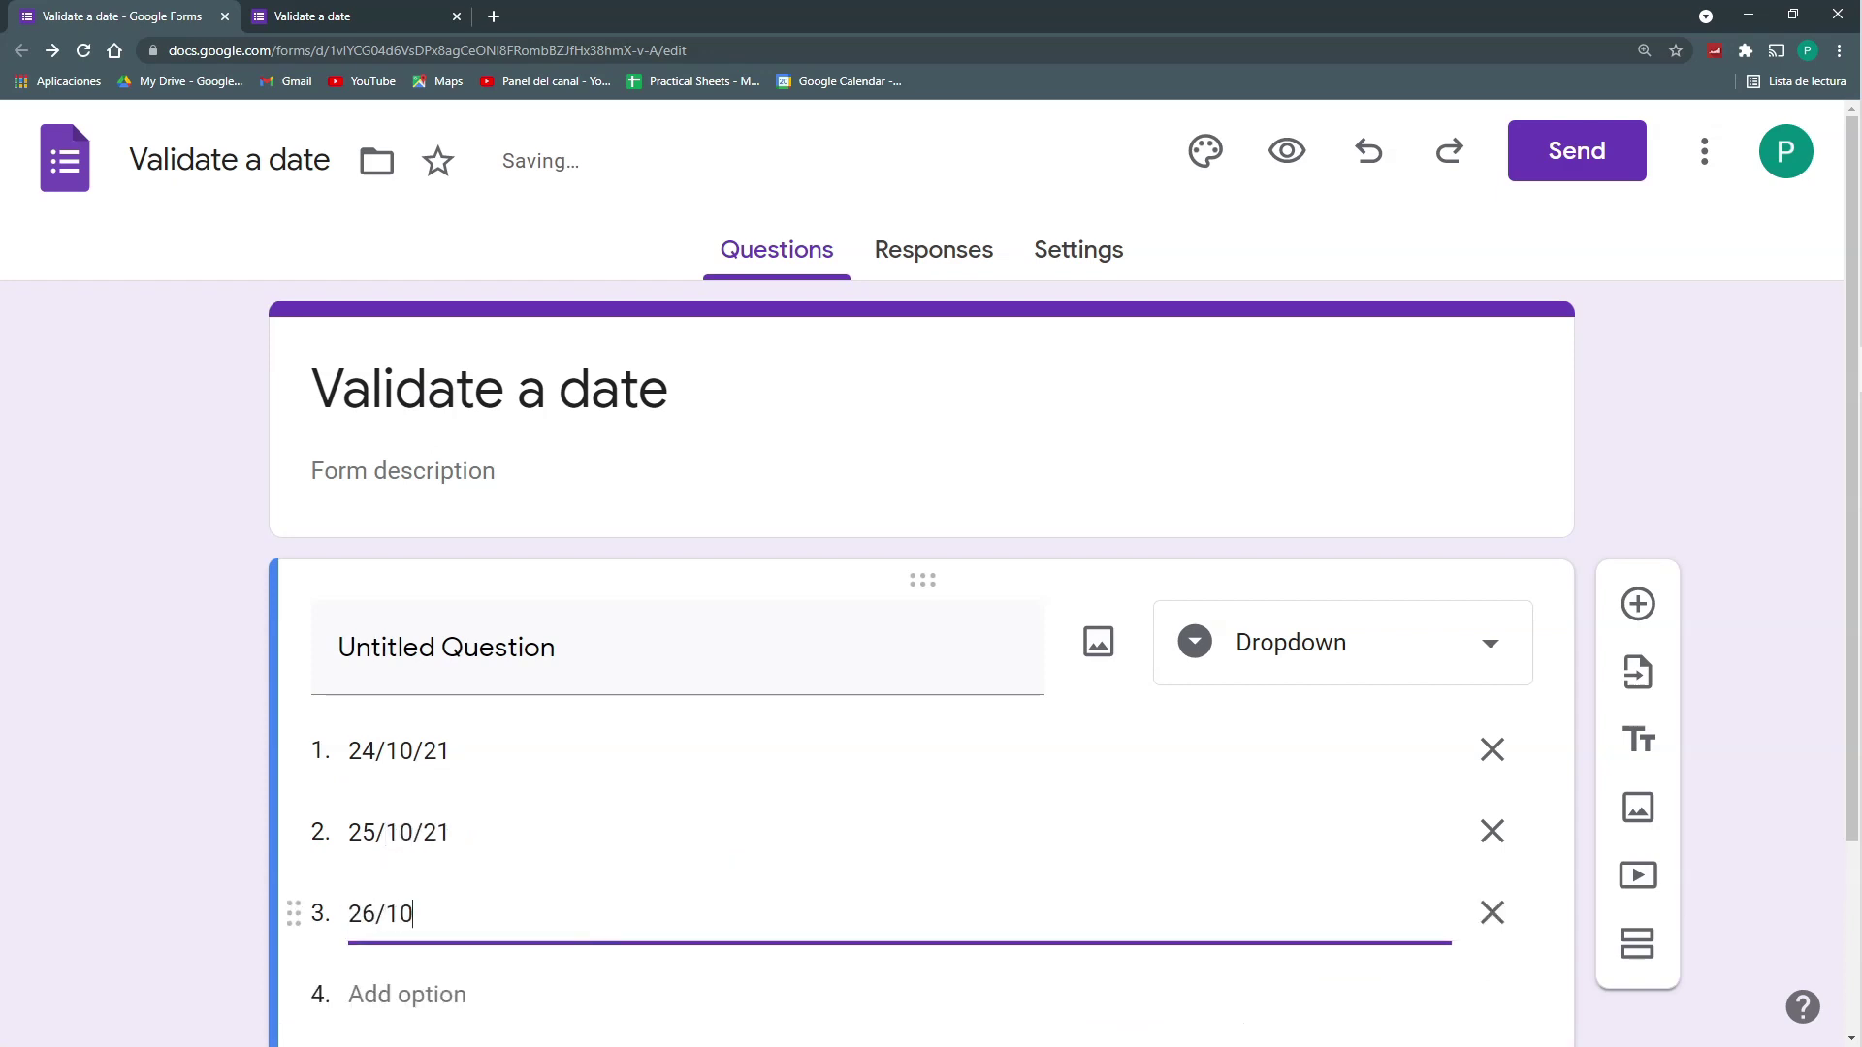
pyautogui.press('Return')
pyautogui.click(1492, 801)
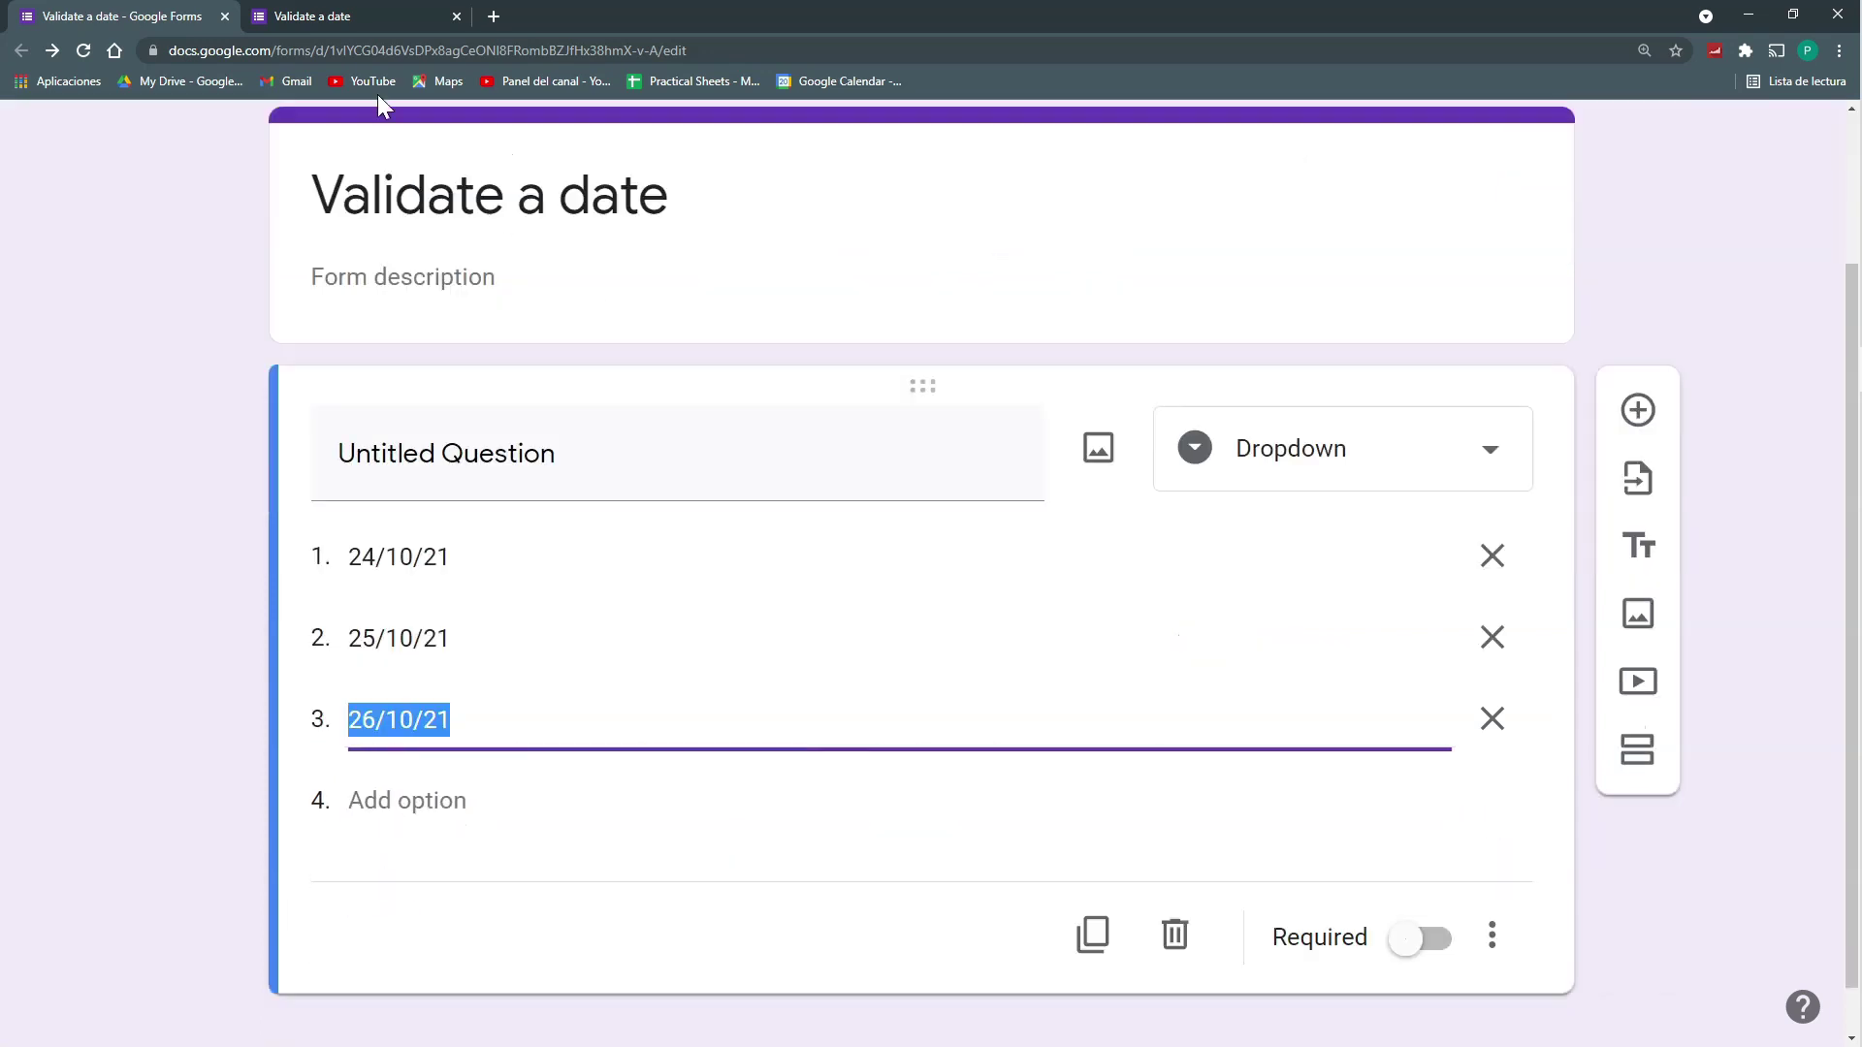
# Step: Reload the form preview and review the date choices offered by the dropdown question, leaving it unanswered
pyautogui.click(304, 16)
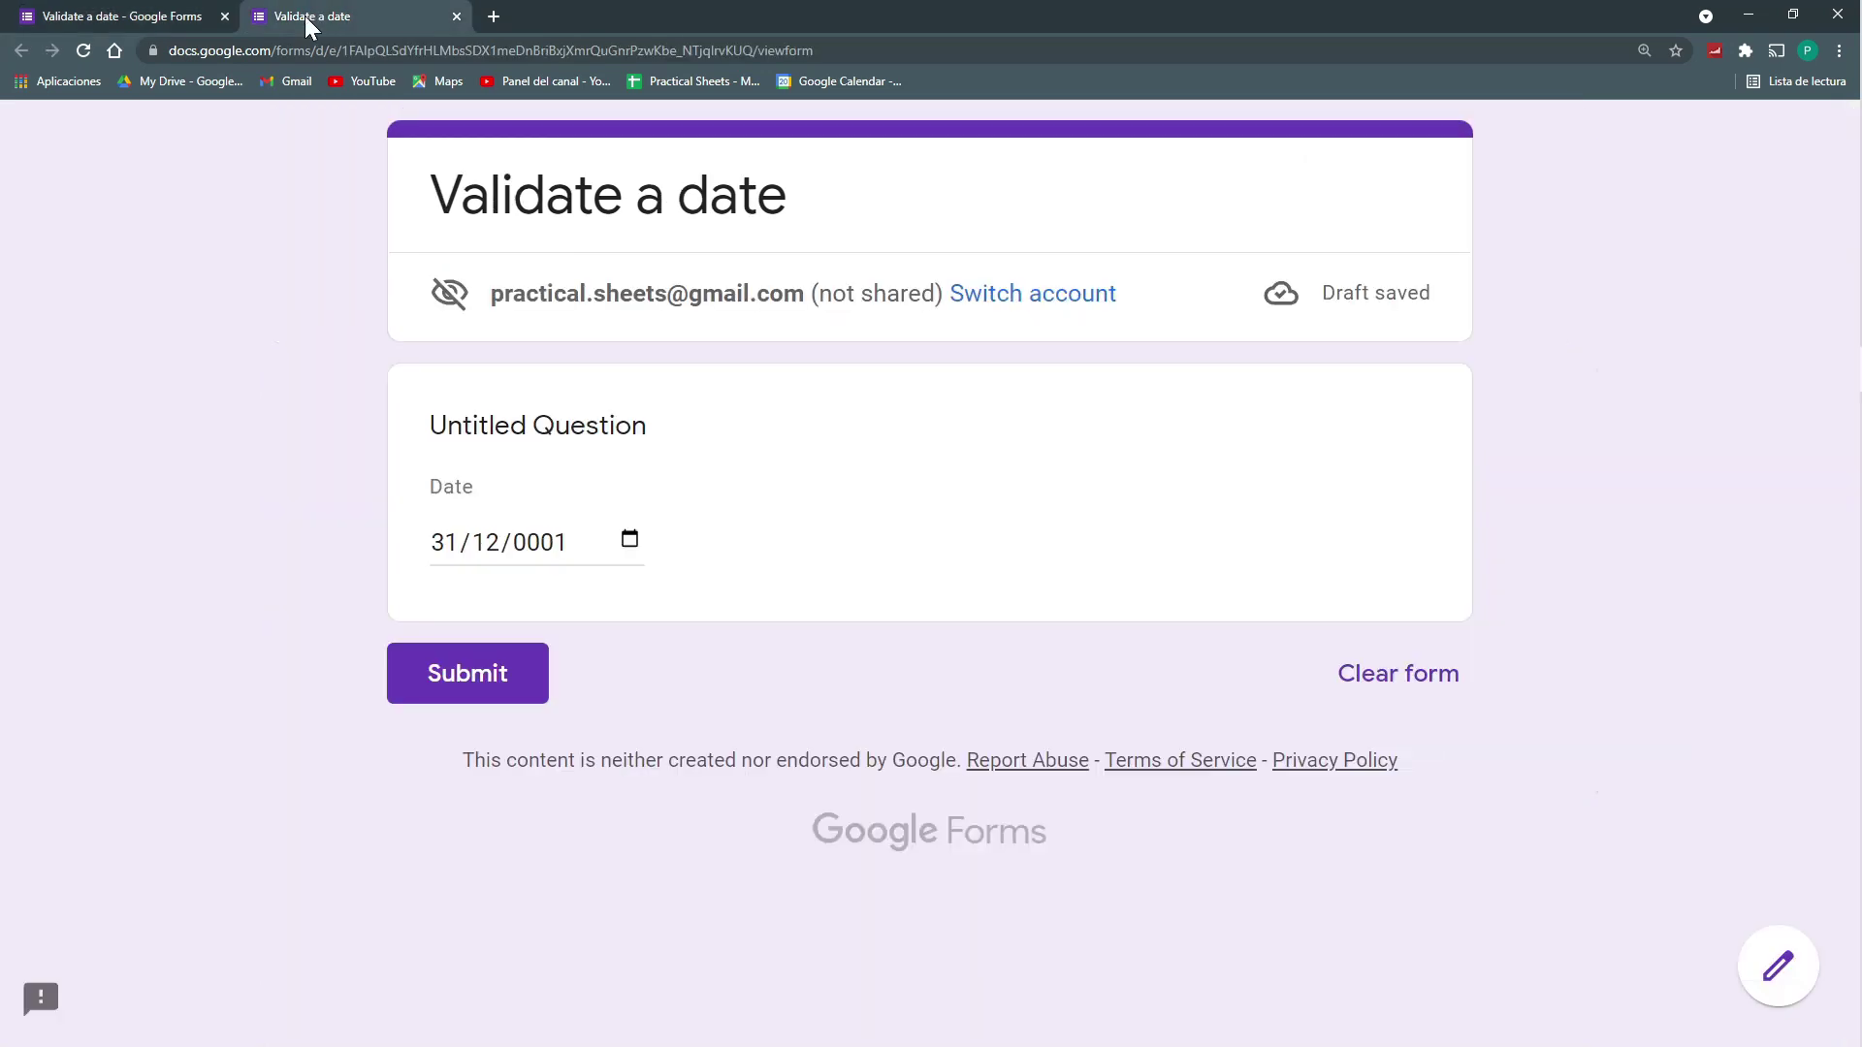
pyautogui.click(84, 51)
pyautogui.click(524, 528)
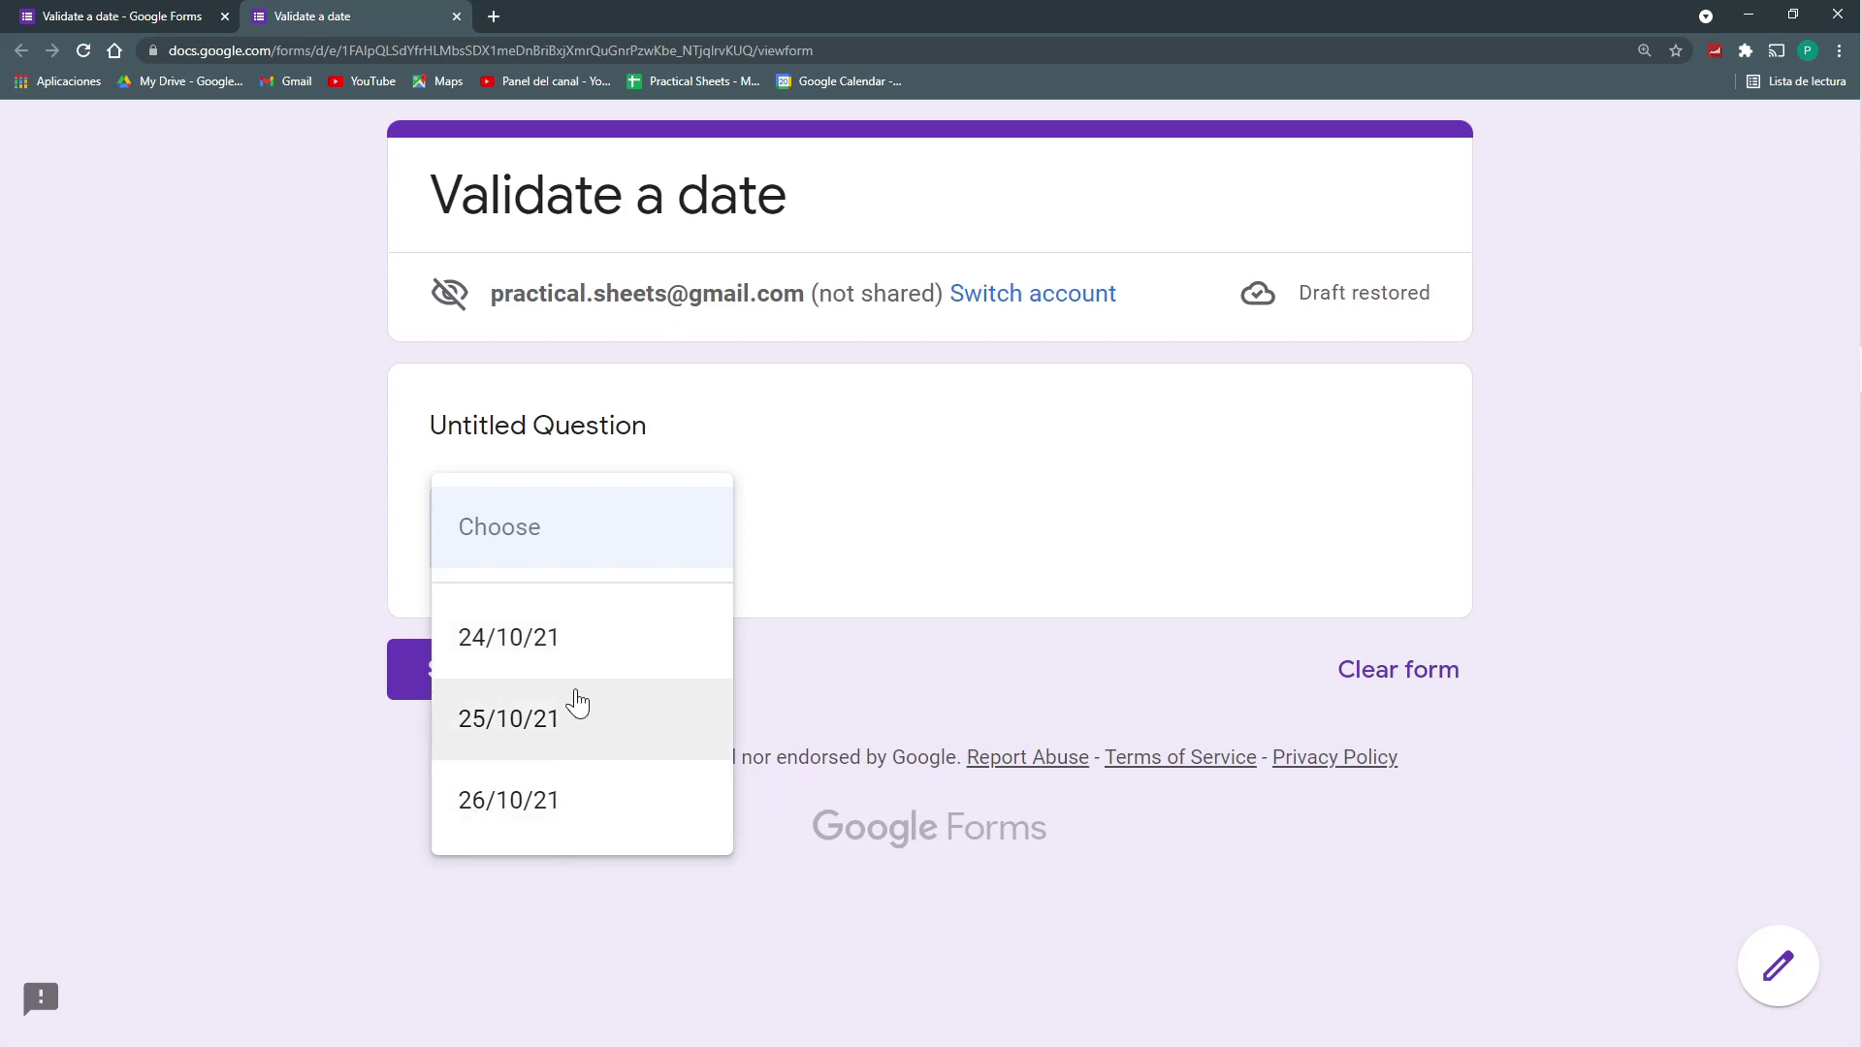
pyautogui.click(822, 617)
pyautogui.click(677, 544)
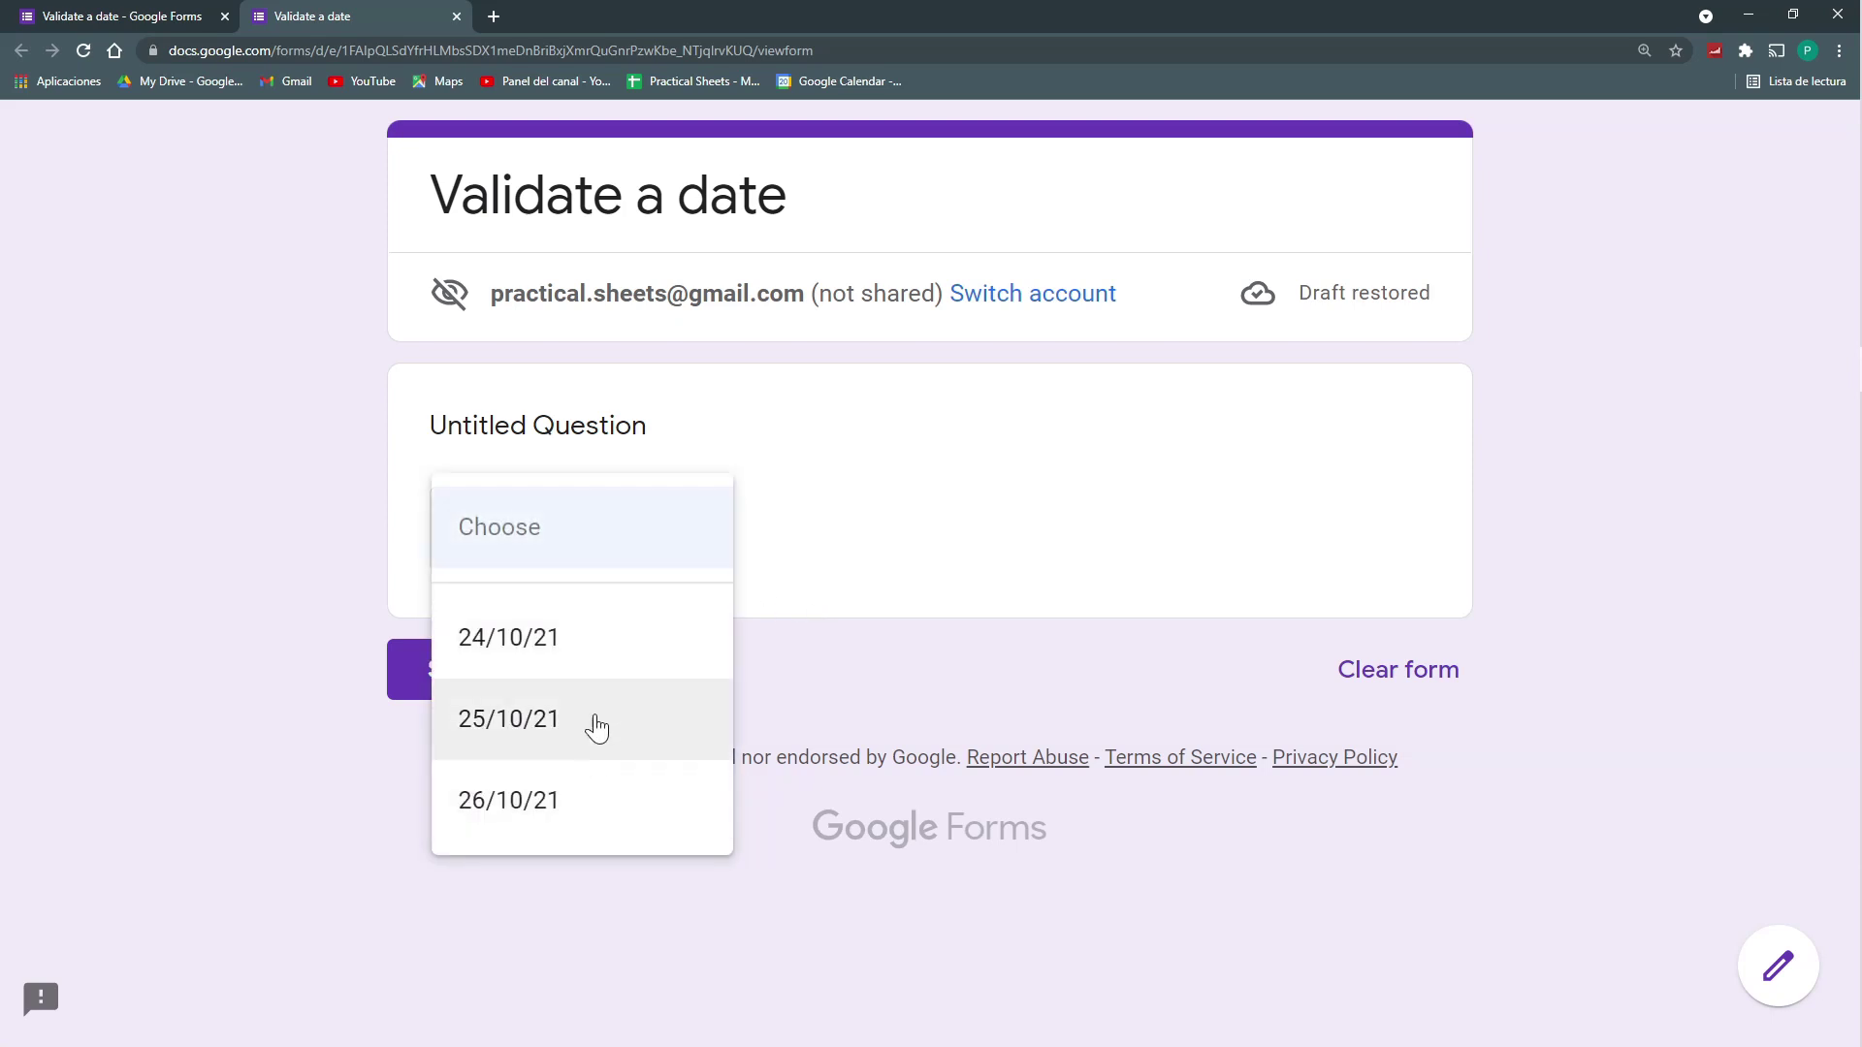
pyautogui.click(819, 621)
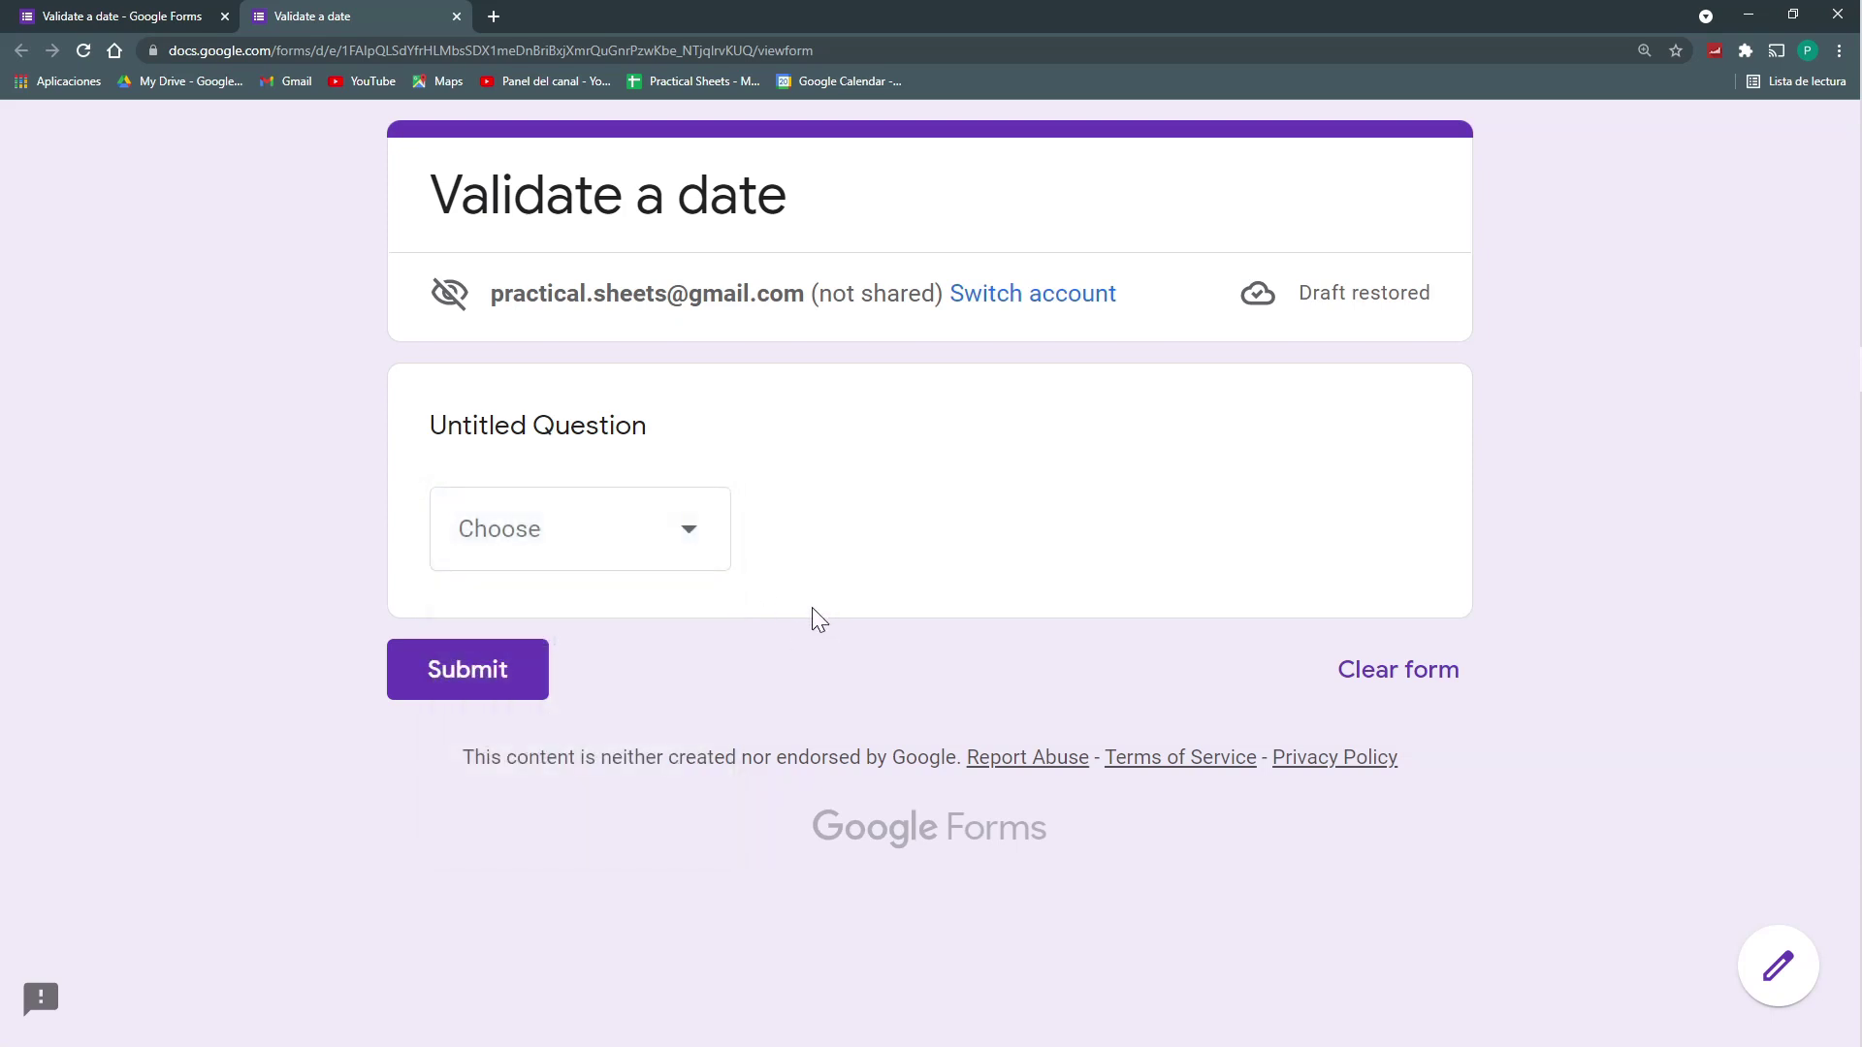
# Step: Back in the form editor, change the question type to Short answer and title the question Date
pyautogui.click(175, 20)
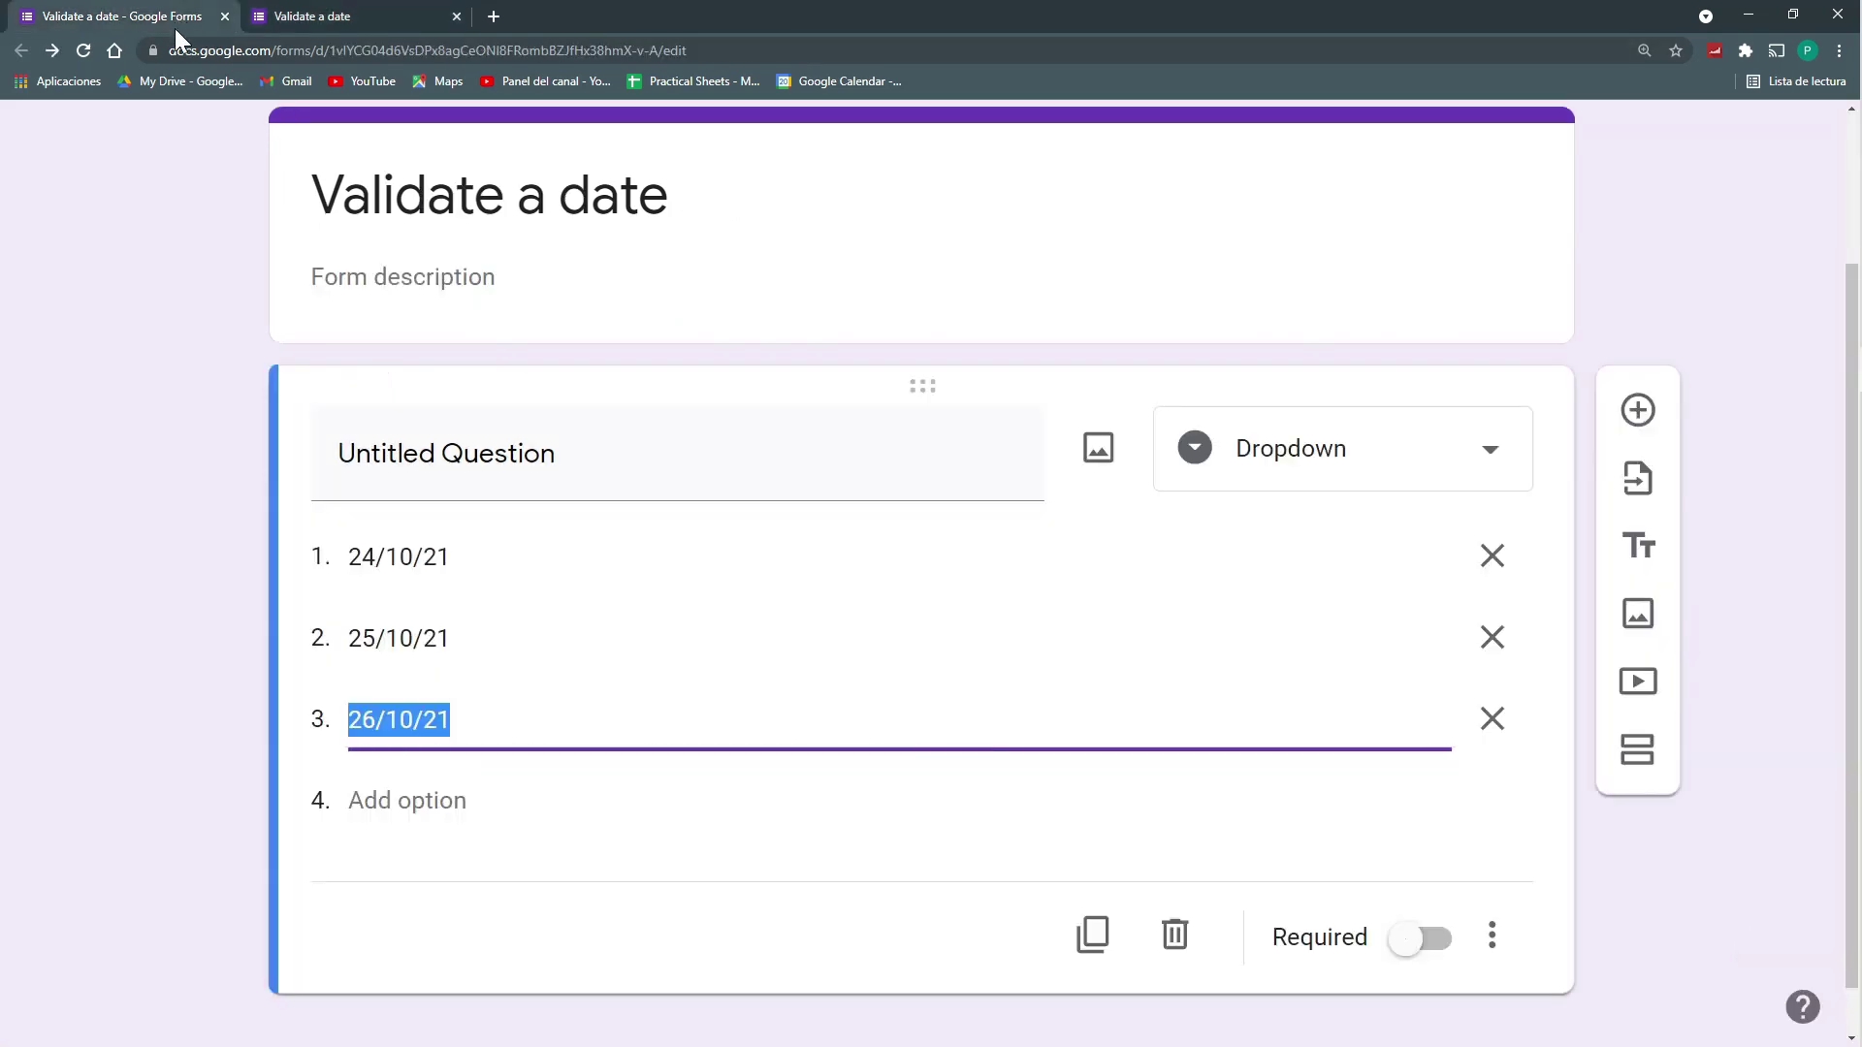
pyautogui.click(1324, 475)
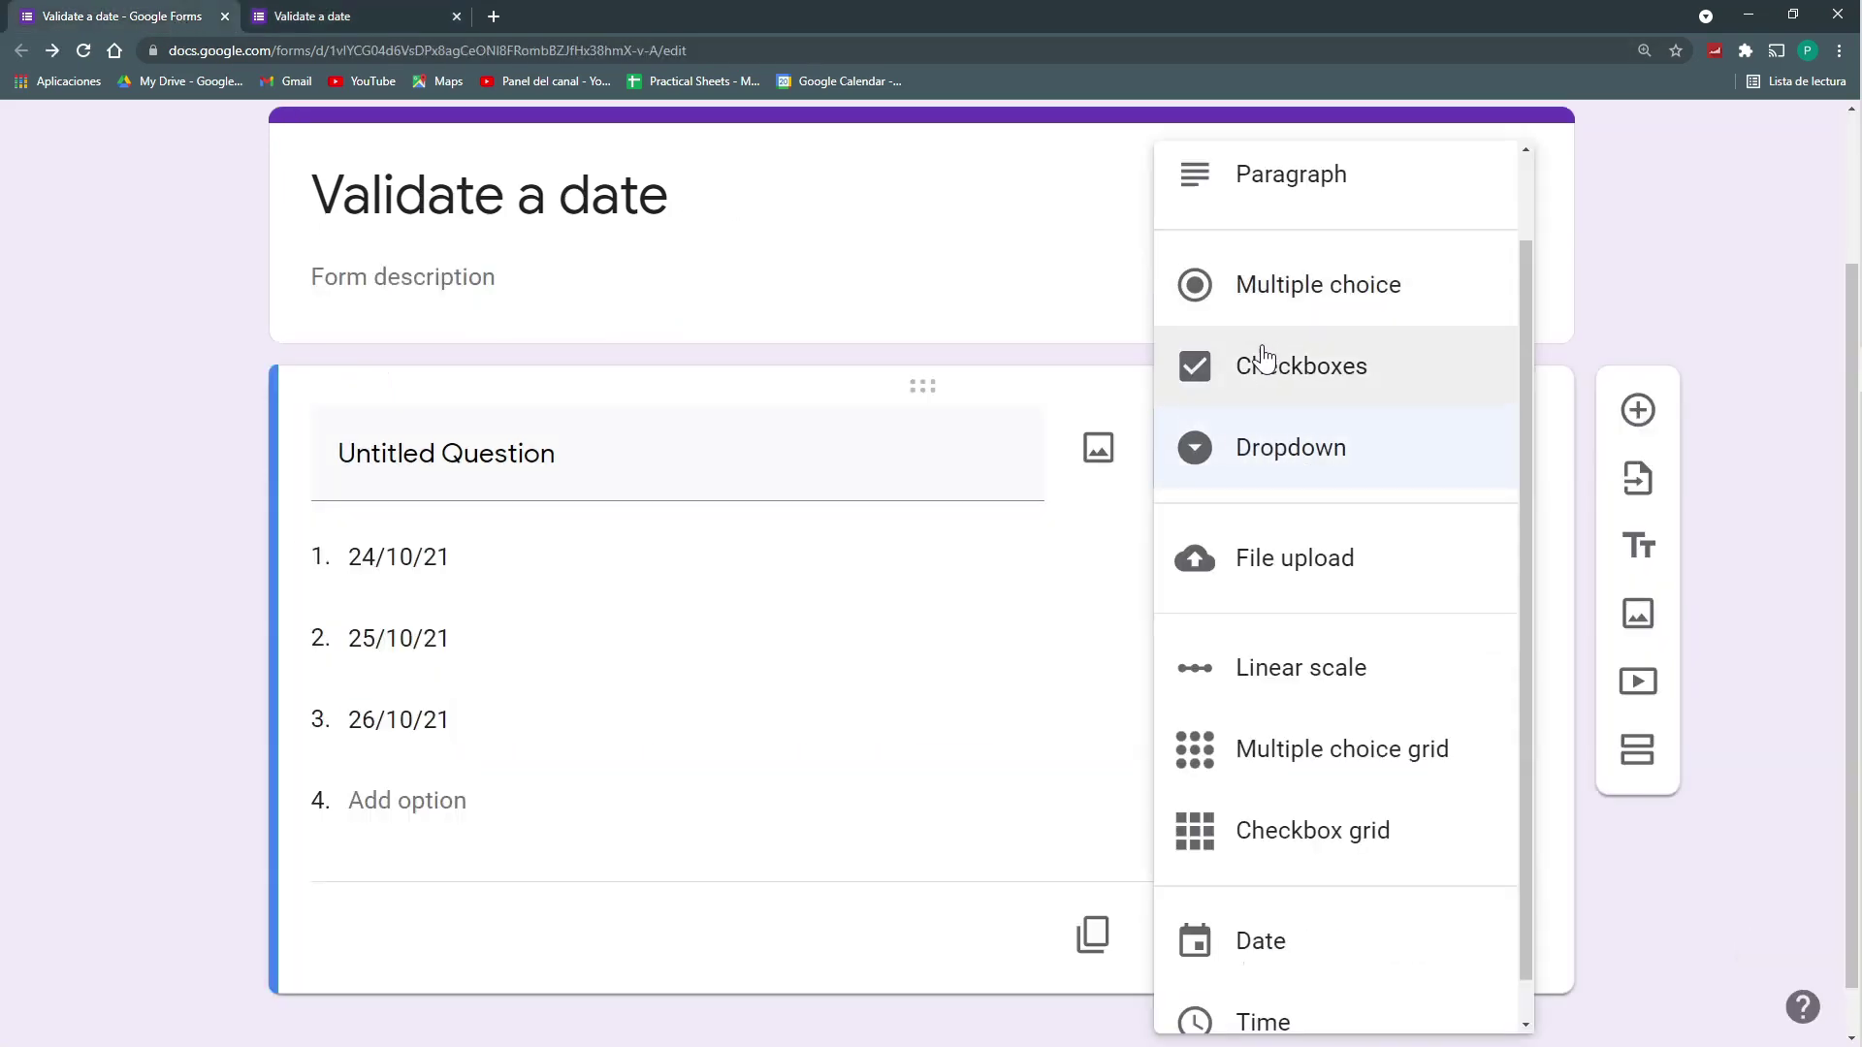
pyautogui.scroll(2, 1281, 199)
pyautogui.click(1281, 197)
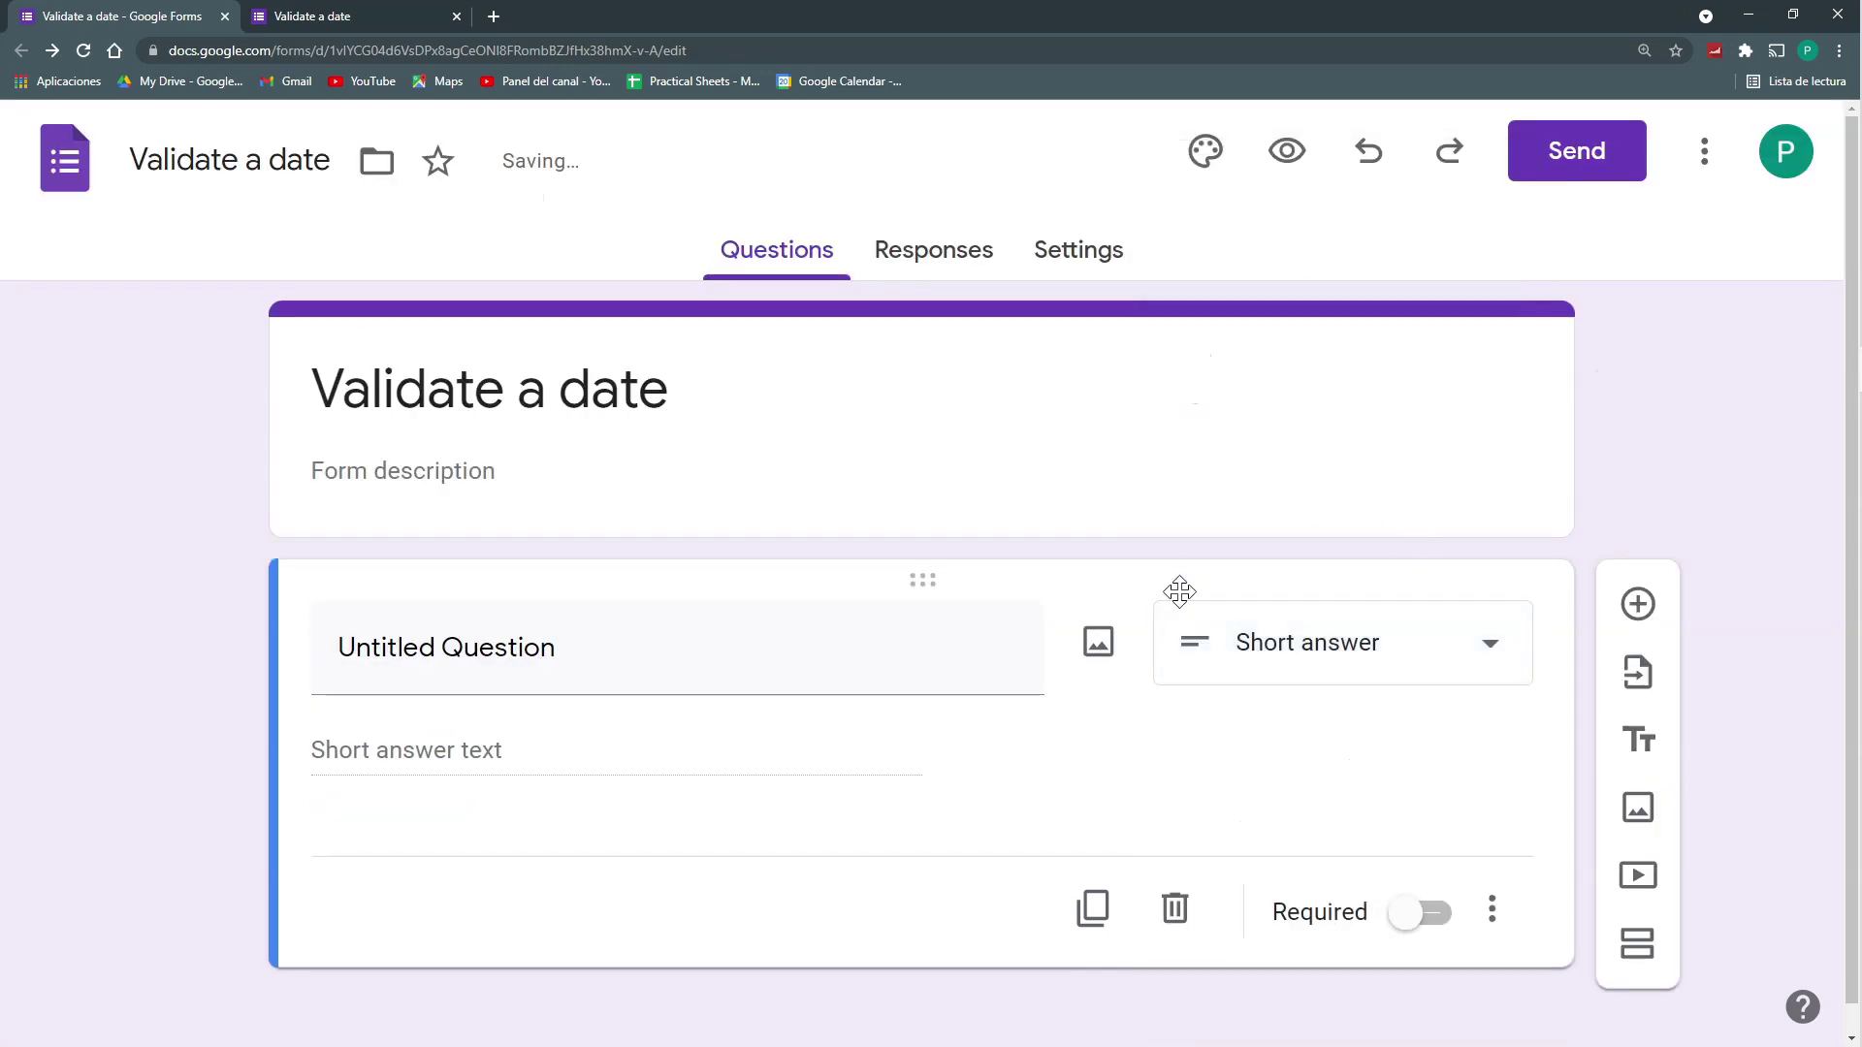
pyautogui.click(446, 647)
pyautogui.write('Date')
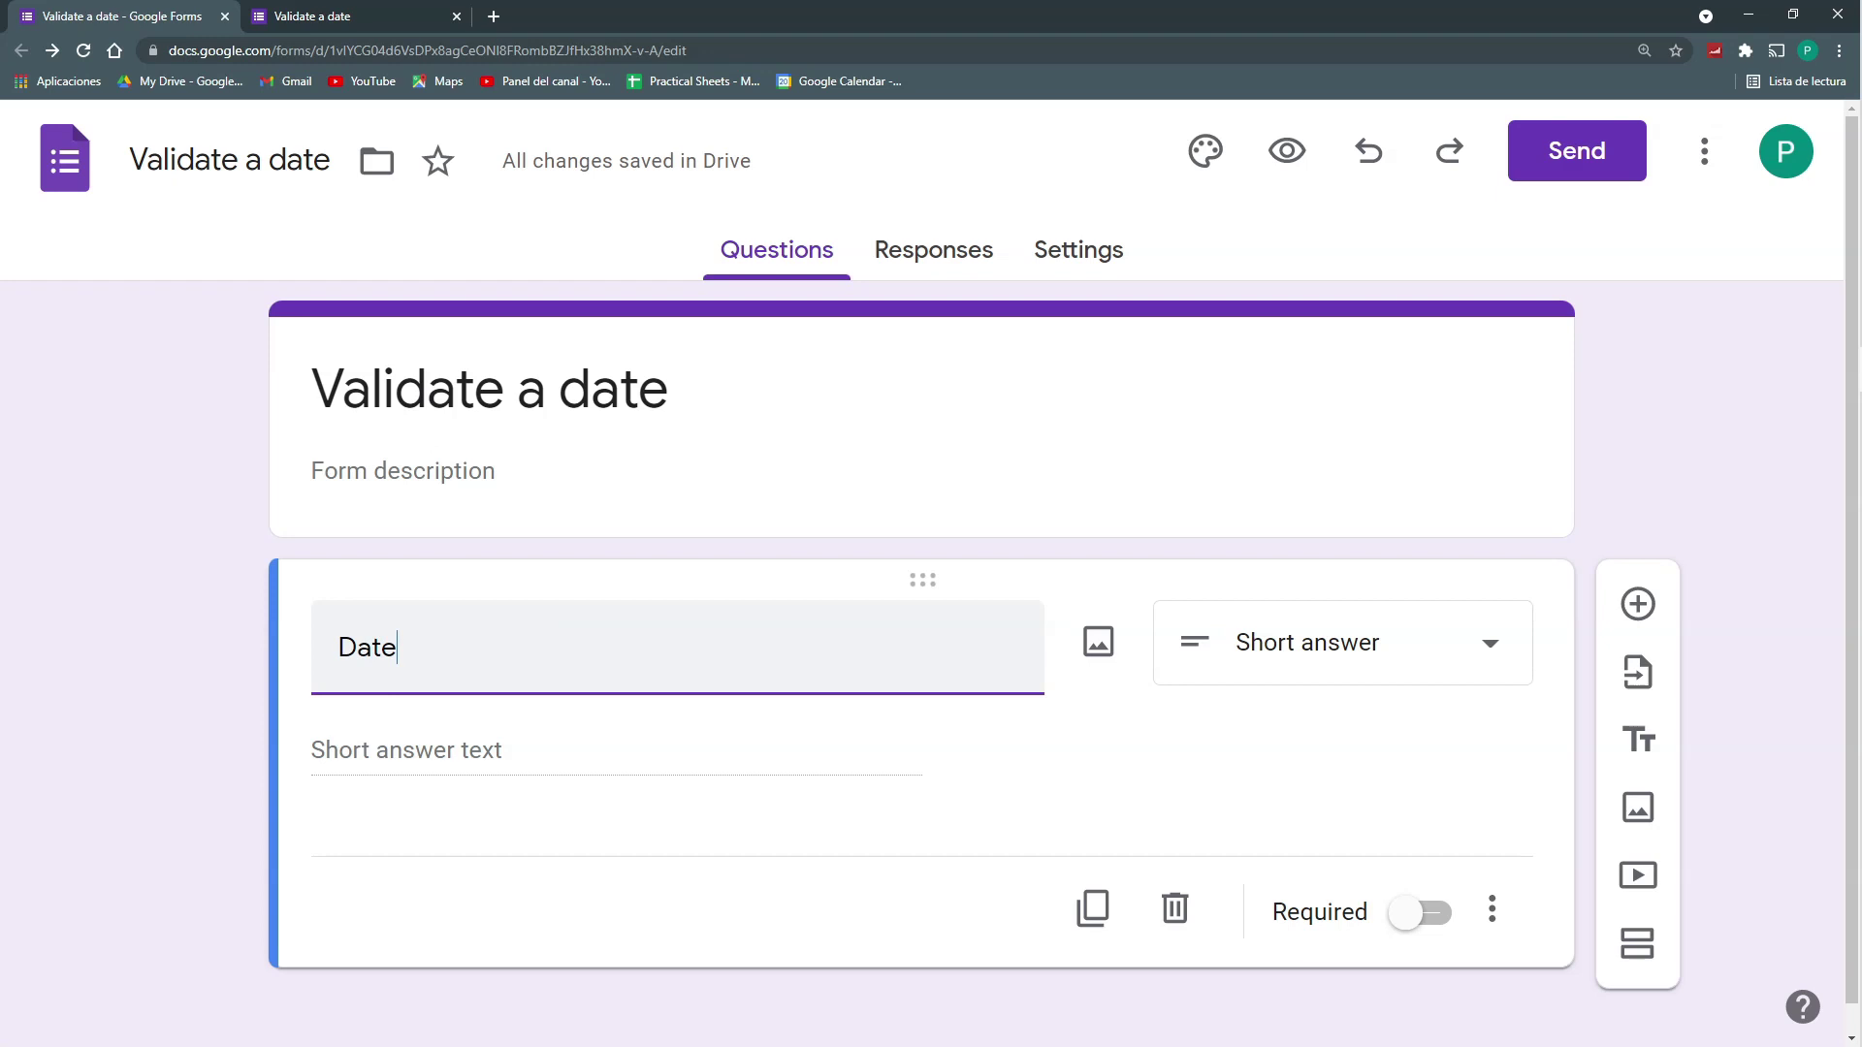
# Step: Add response validation to the Date question, using a Regular expression rule with the Matches condition
pyautogui.click(1491, 909)
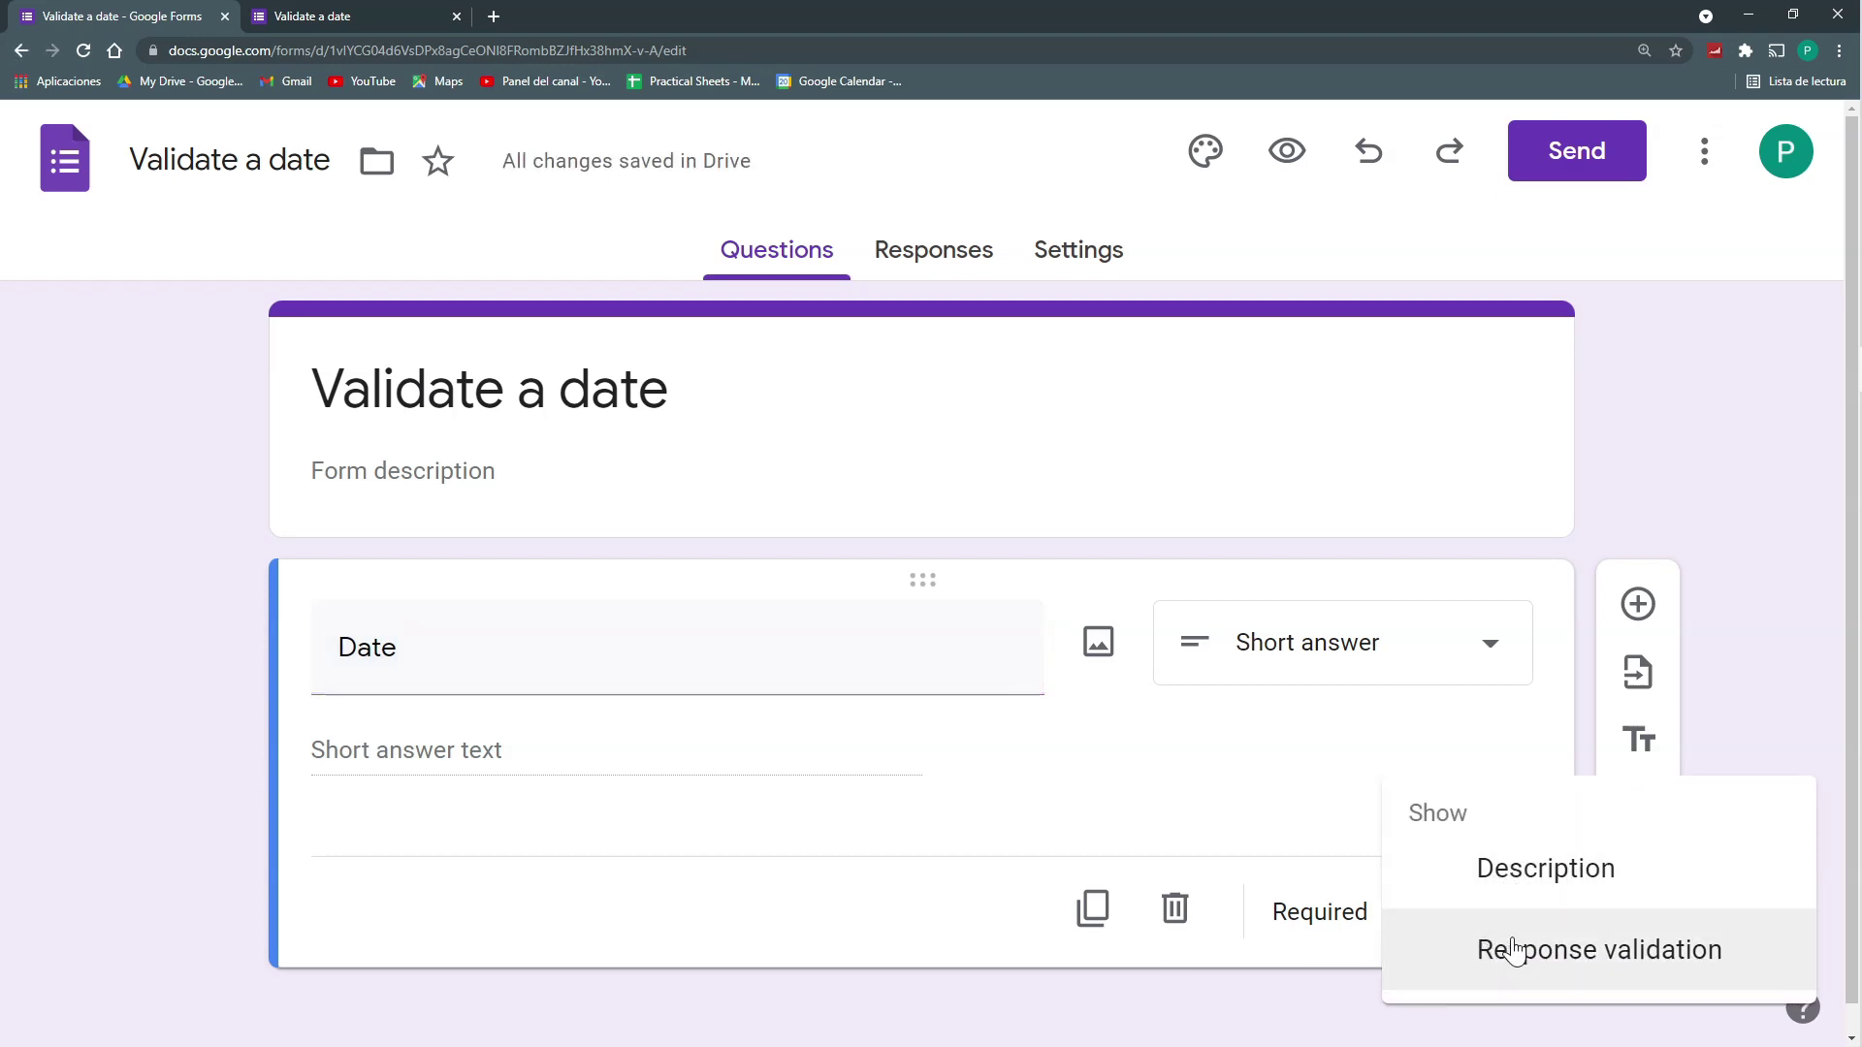
pyautogui.click(1542, 960)
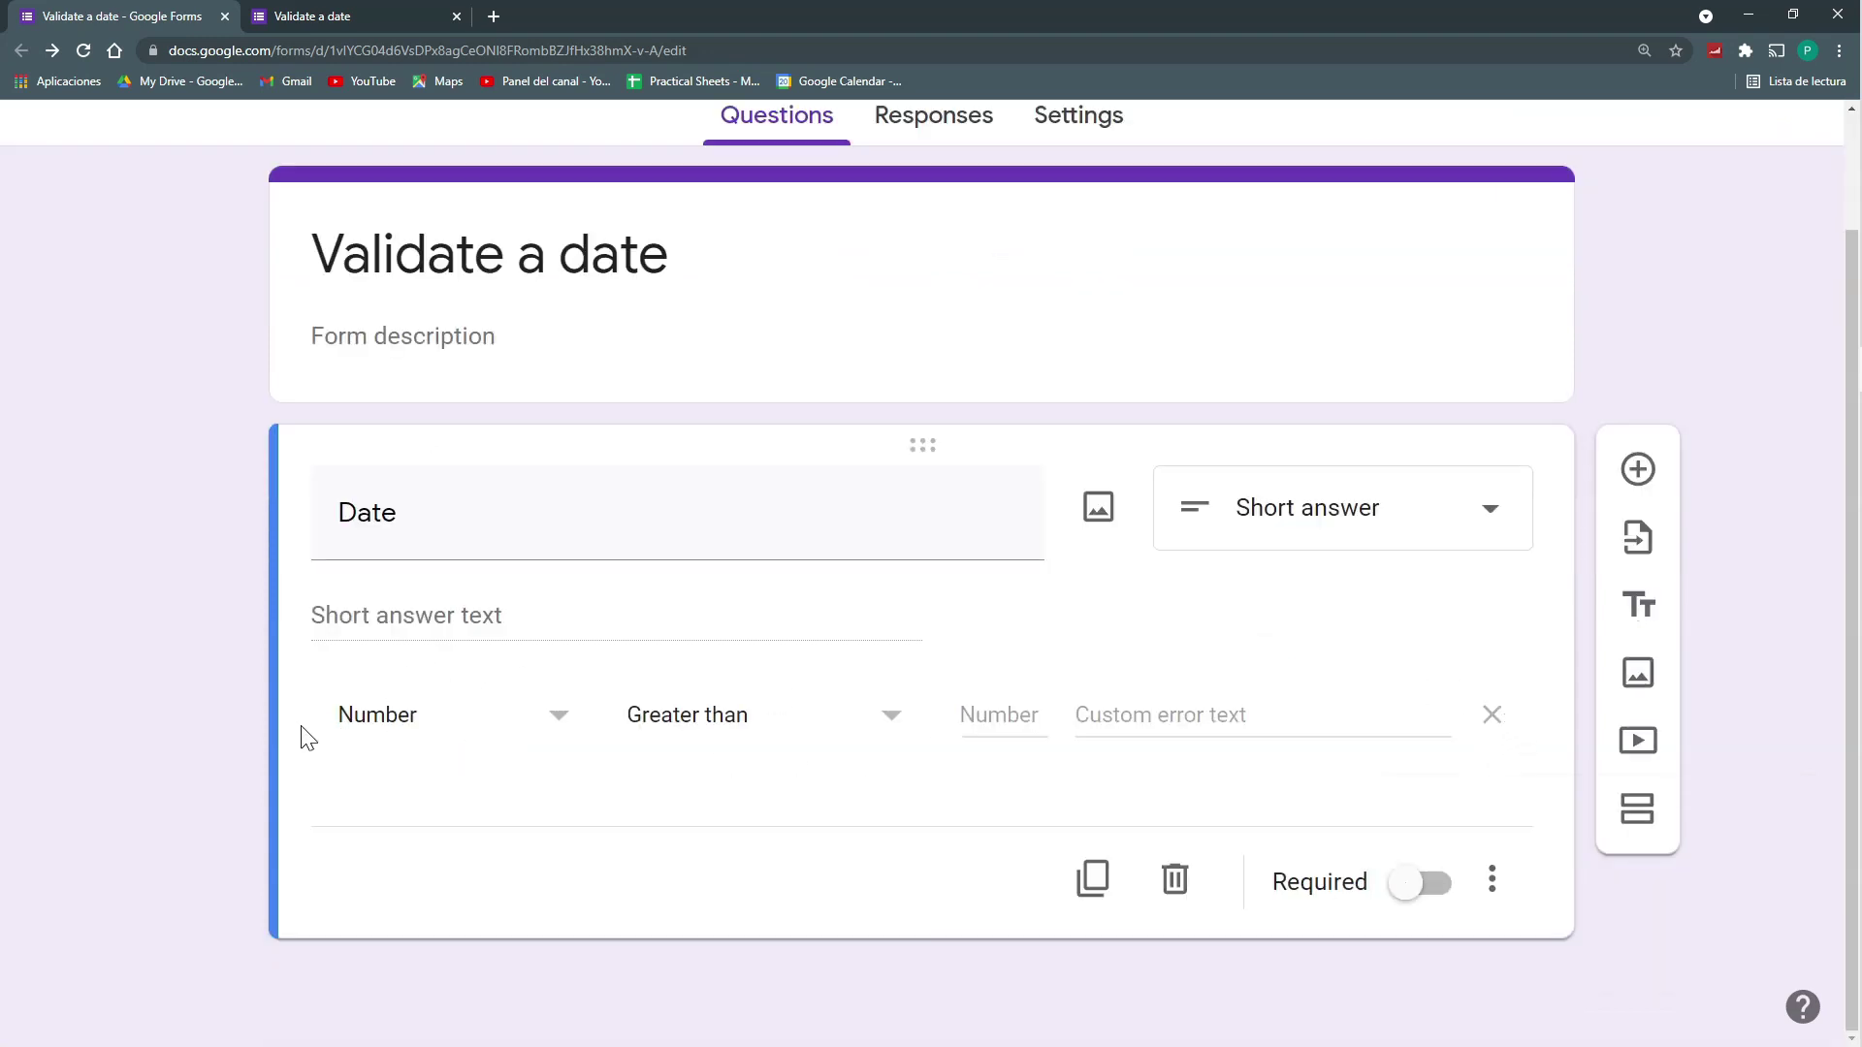
pyautogui.click(529, 726)
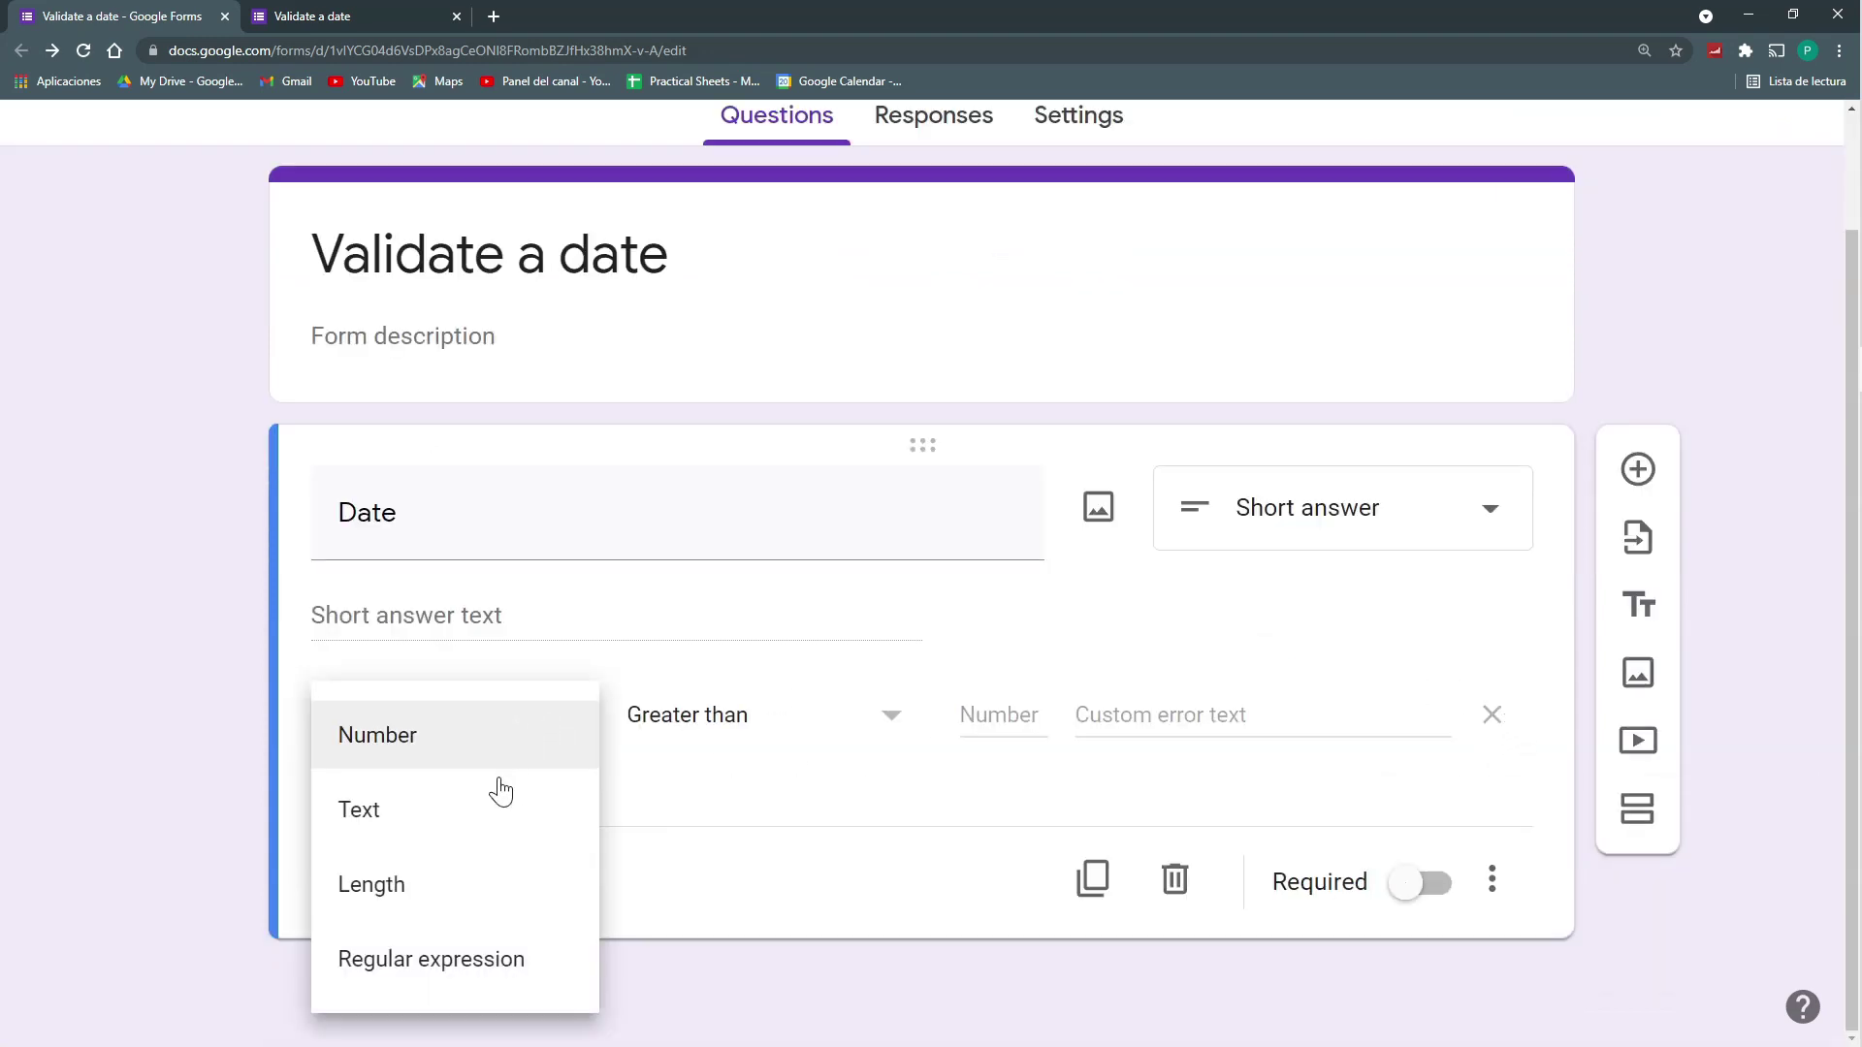
pyautogui.click(448, 829)
pyautogui.click(556, 734)
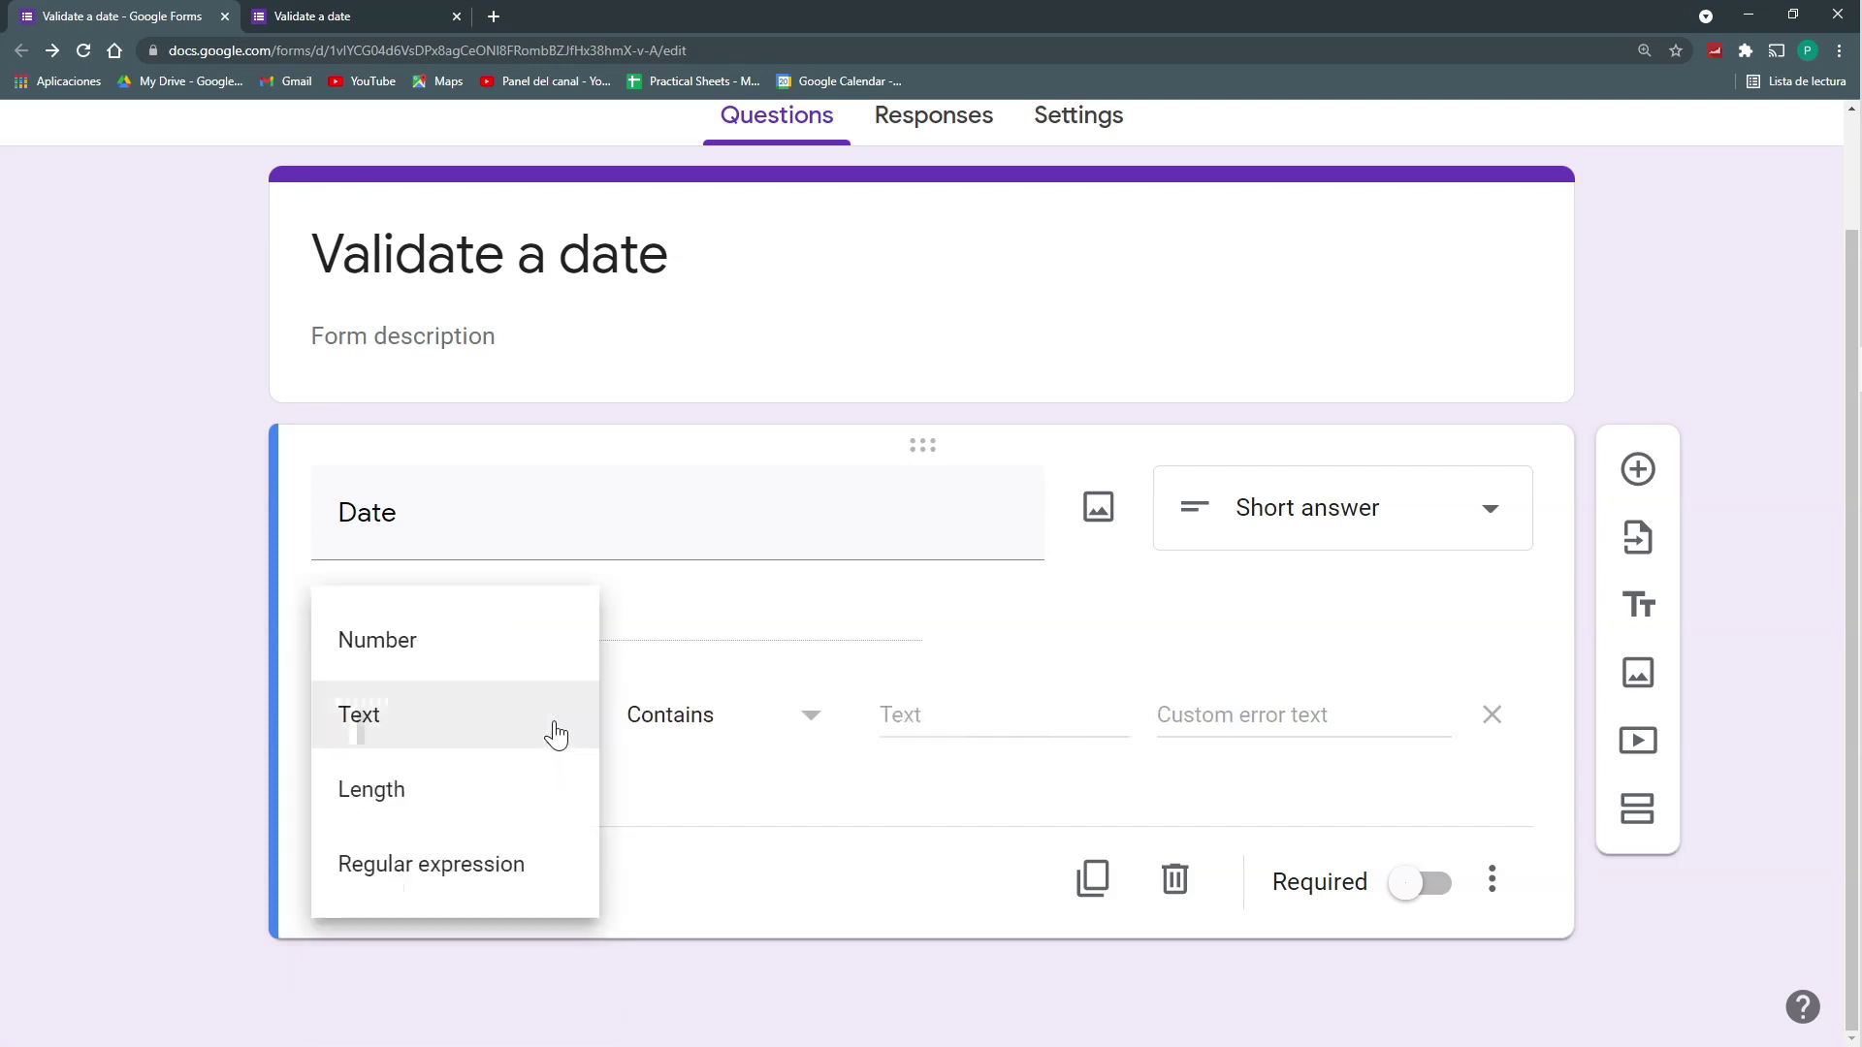
pyautogui.click(412, 878)
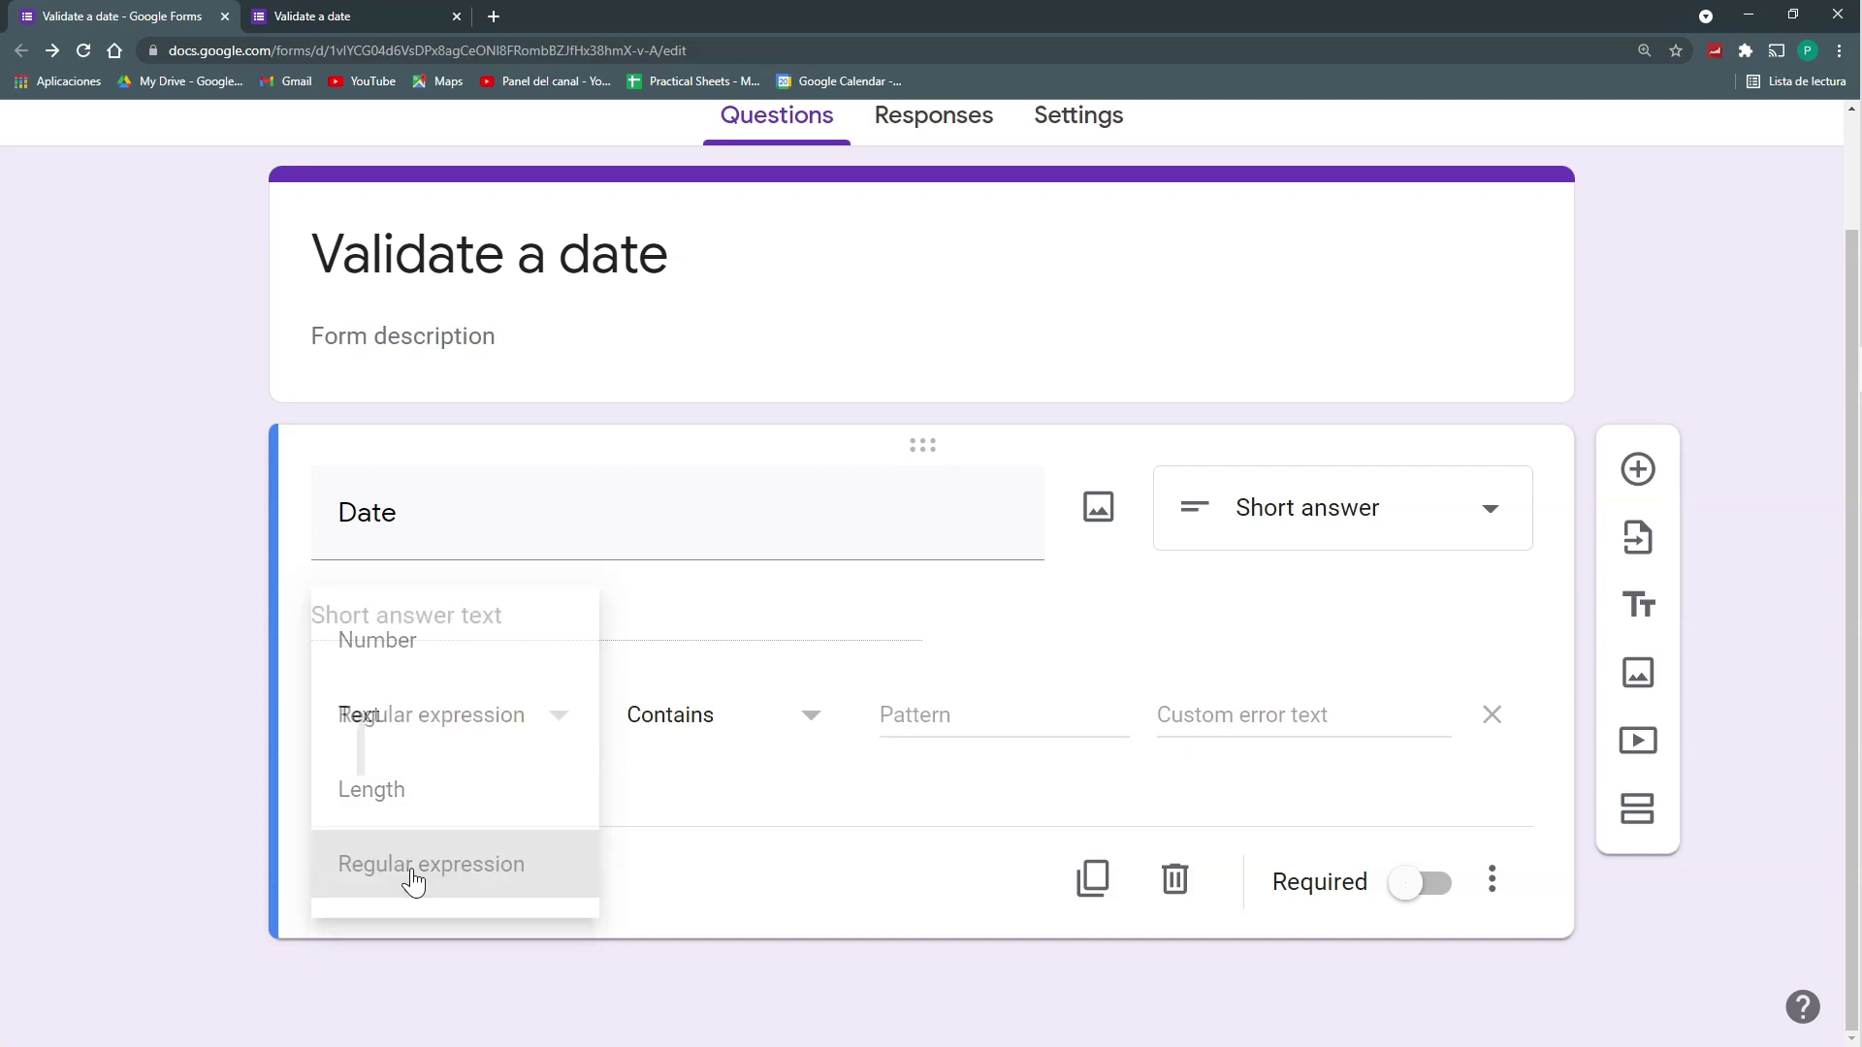
pyautogui.click(737, 720)
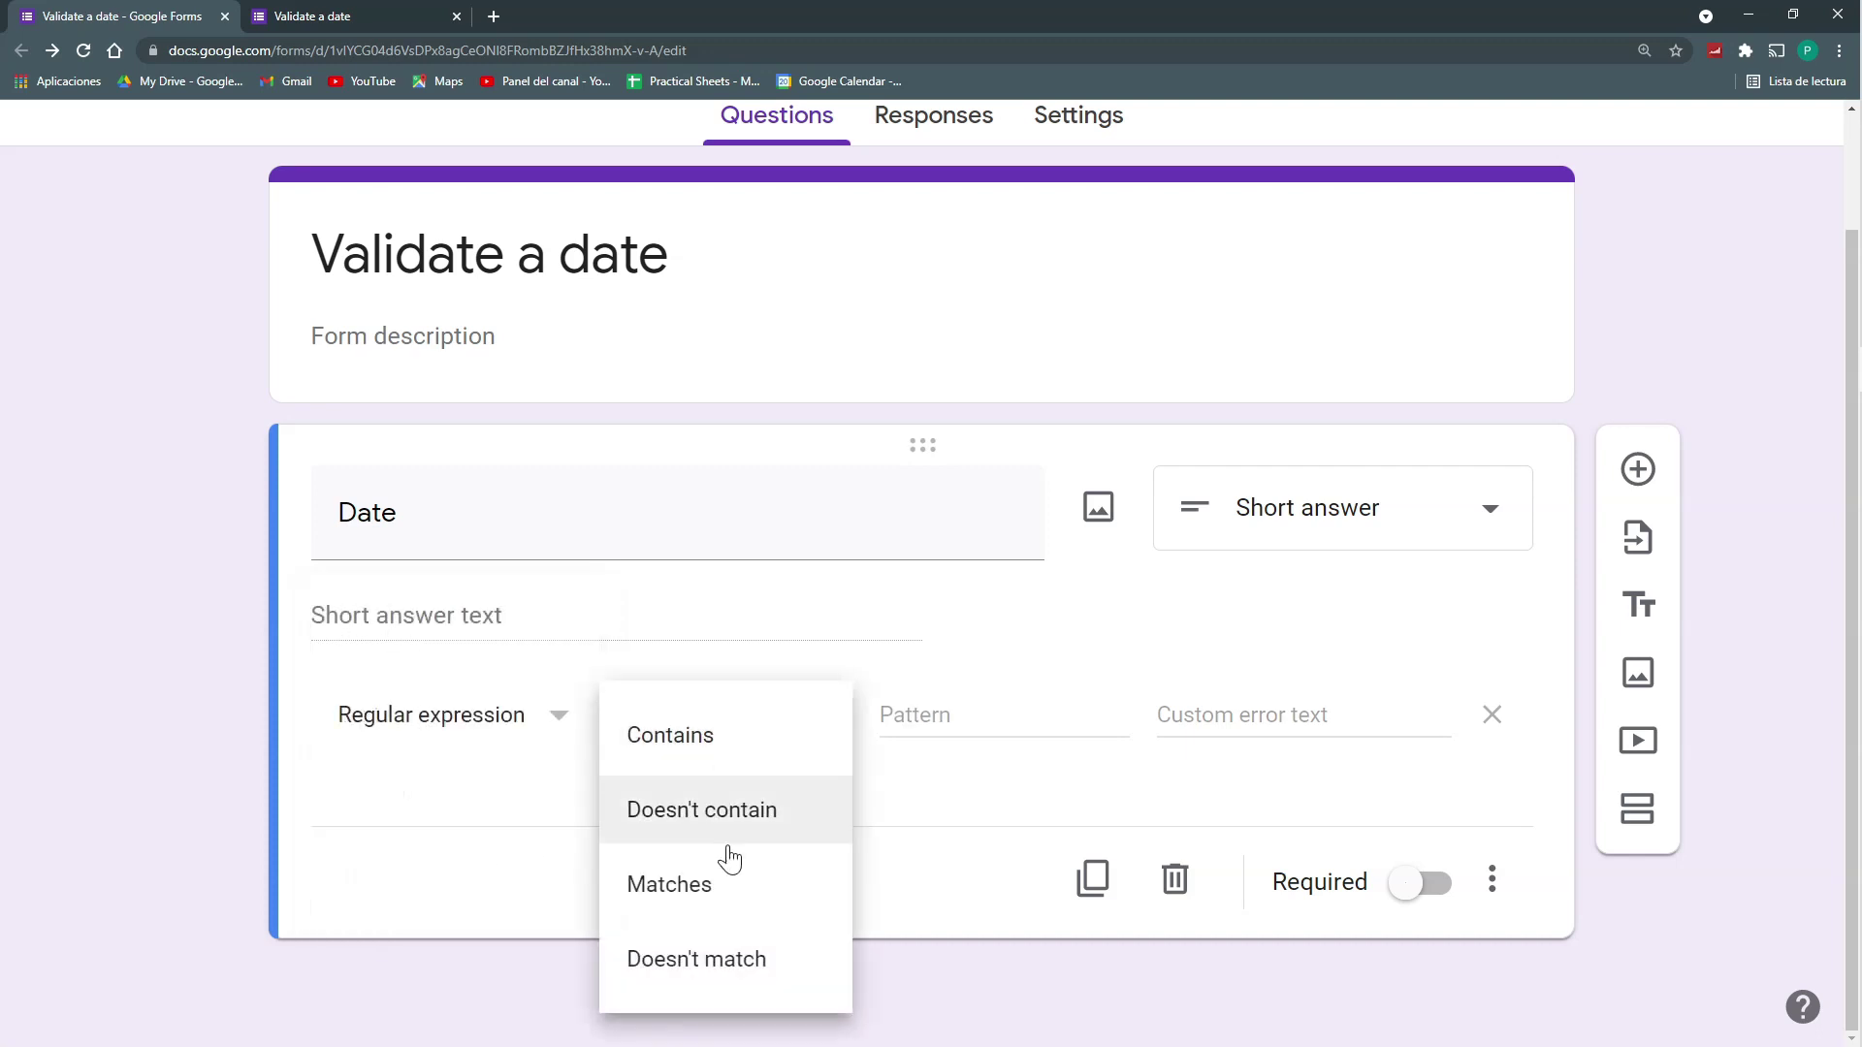
pyautogui.click(750, 910)
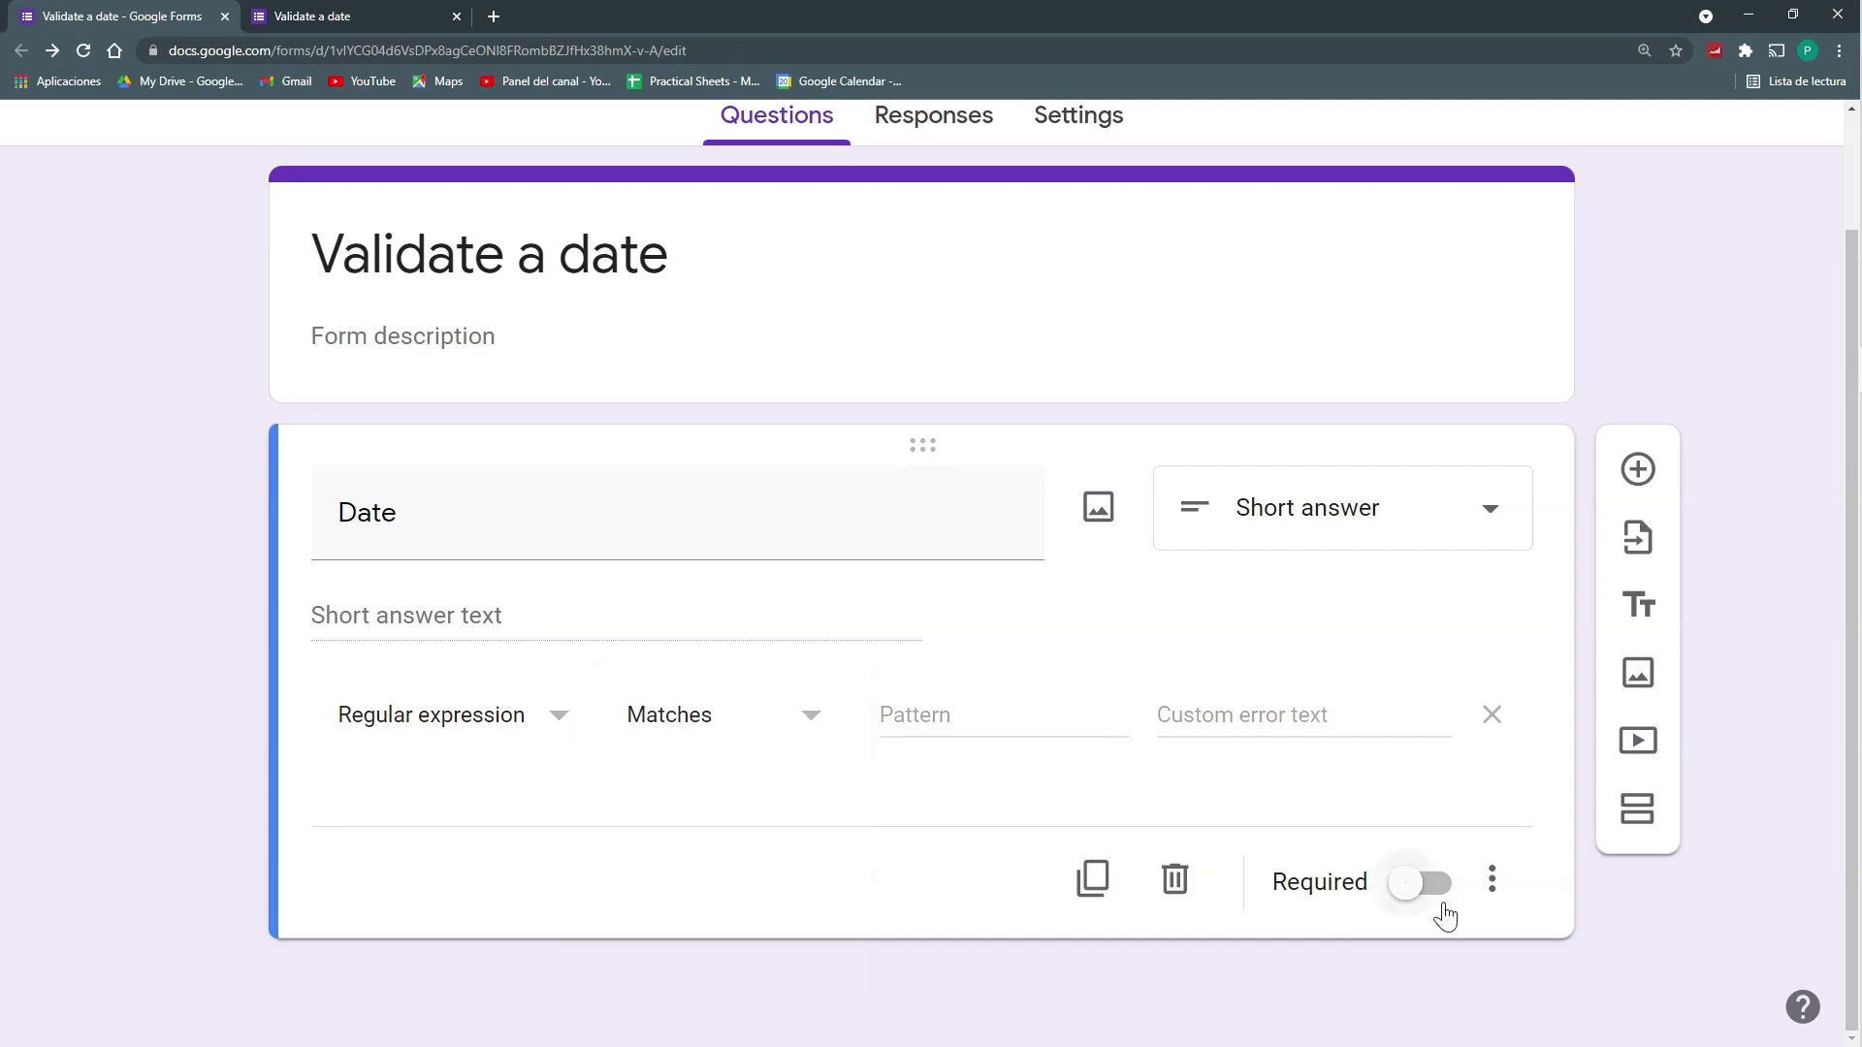
# Step: Add a description to the Date question reading "Valid format is dd/mm/yyyy"
pyautogui.click(1491, 882)
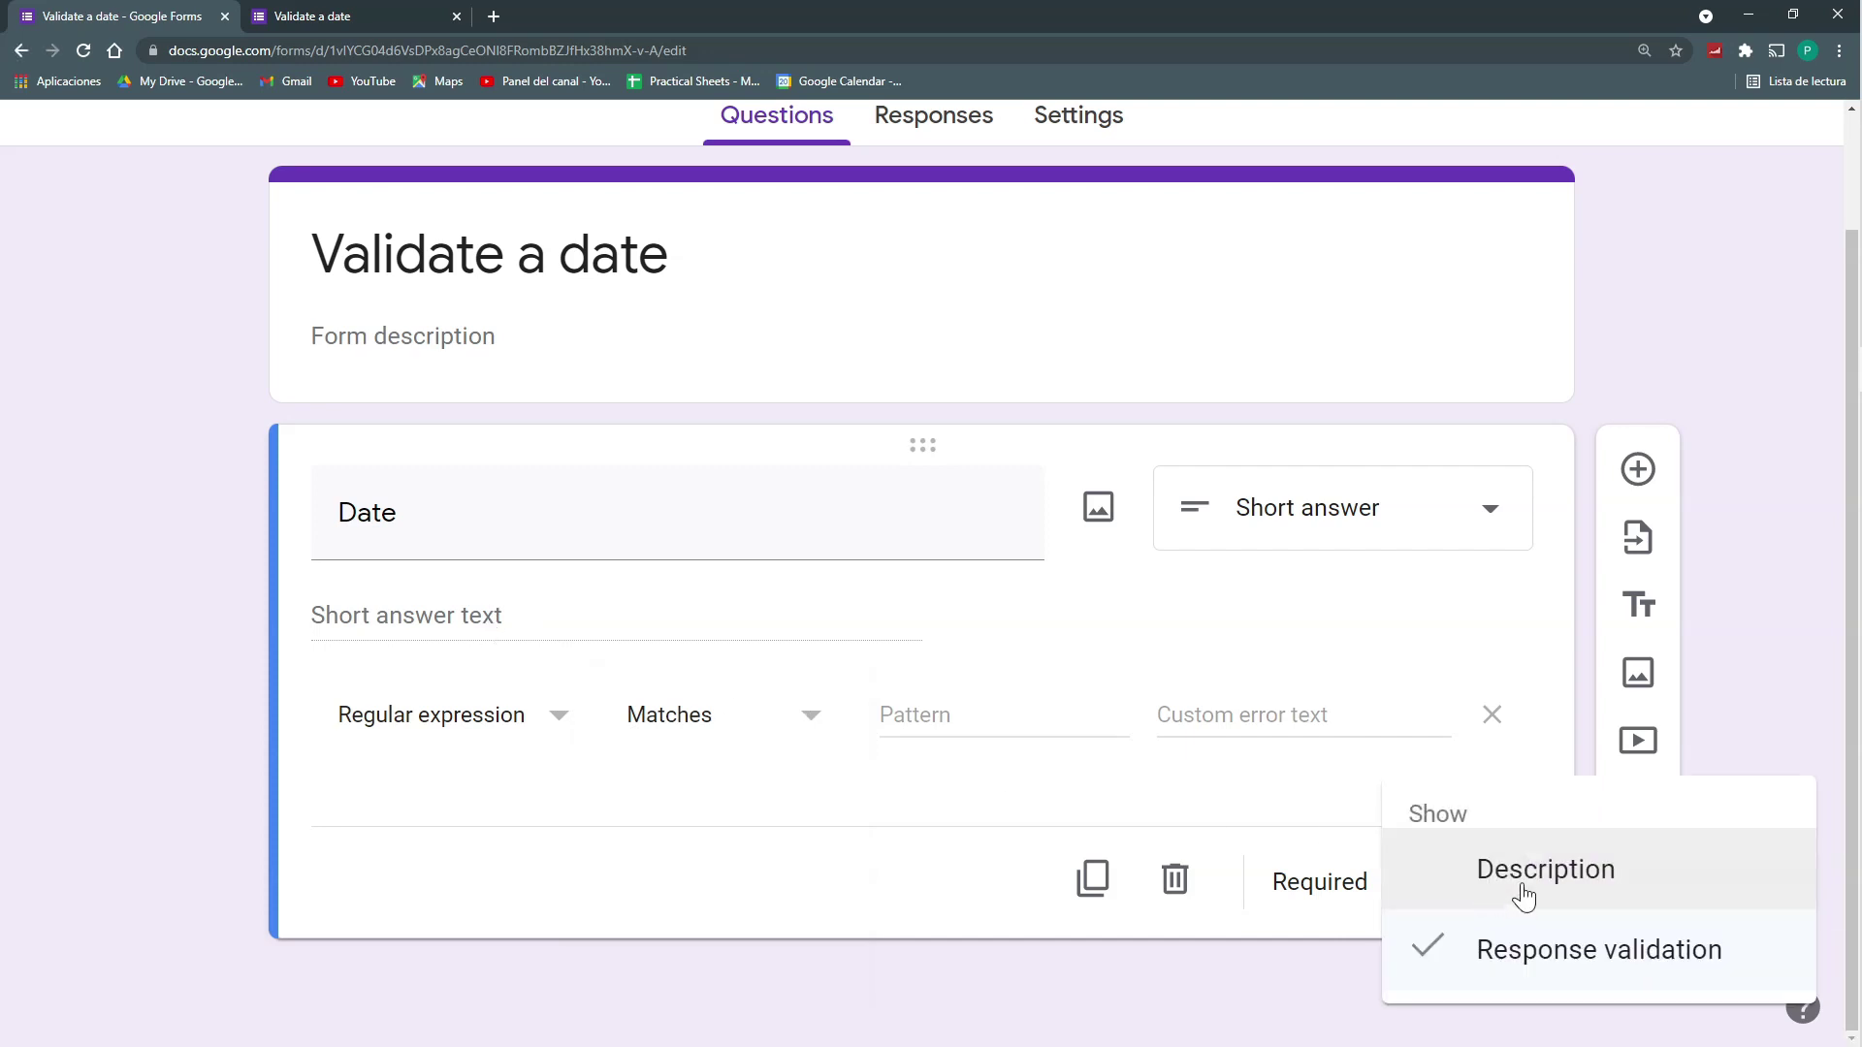
pyautogui.click(1524, 894)
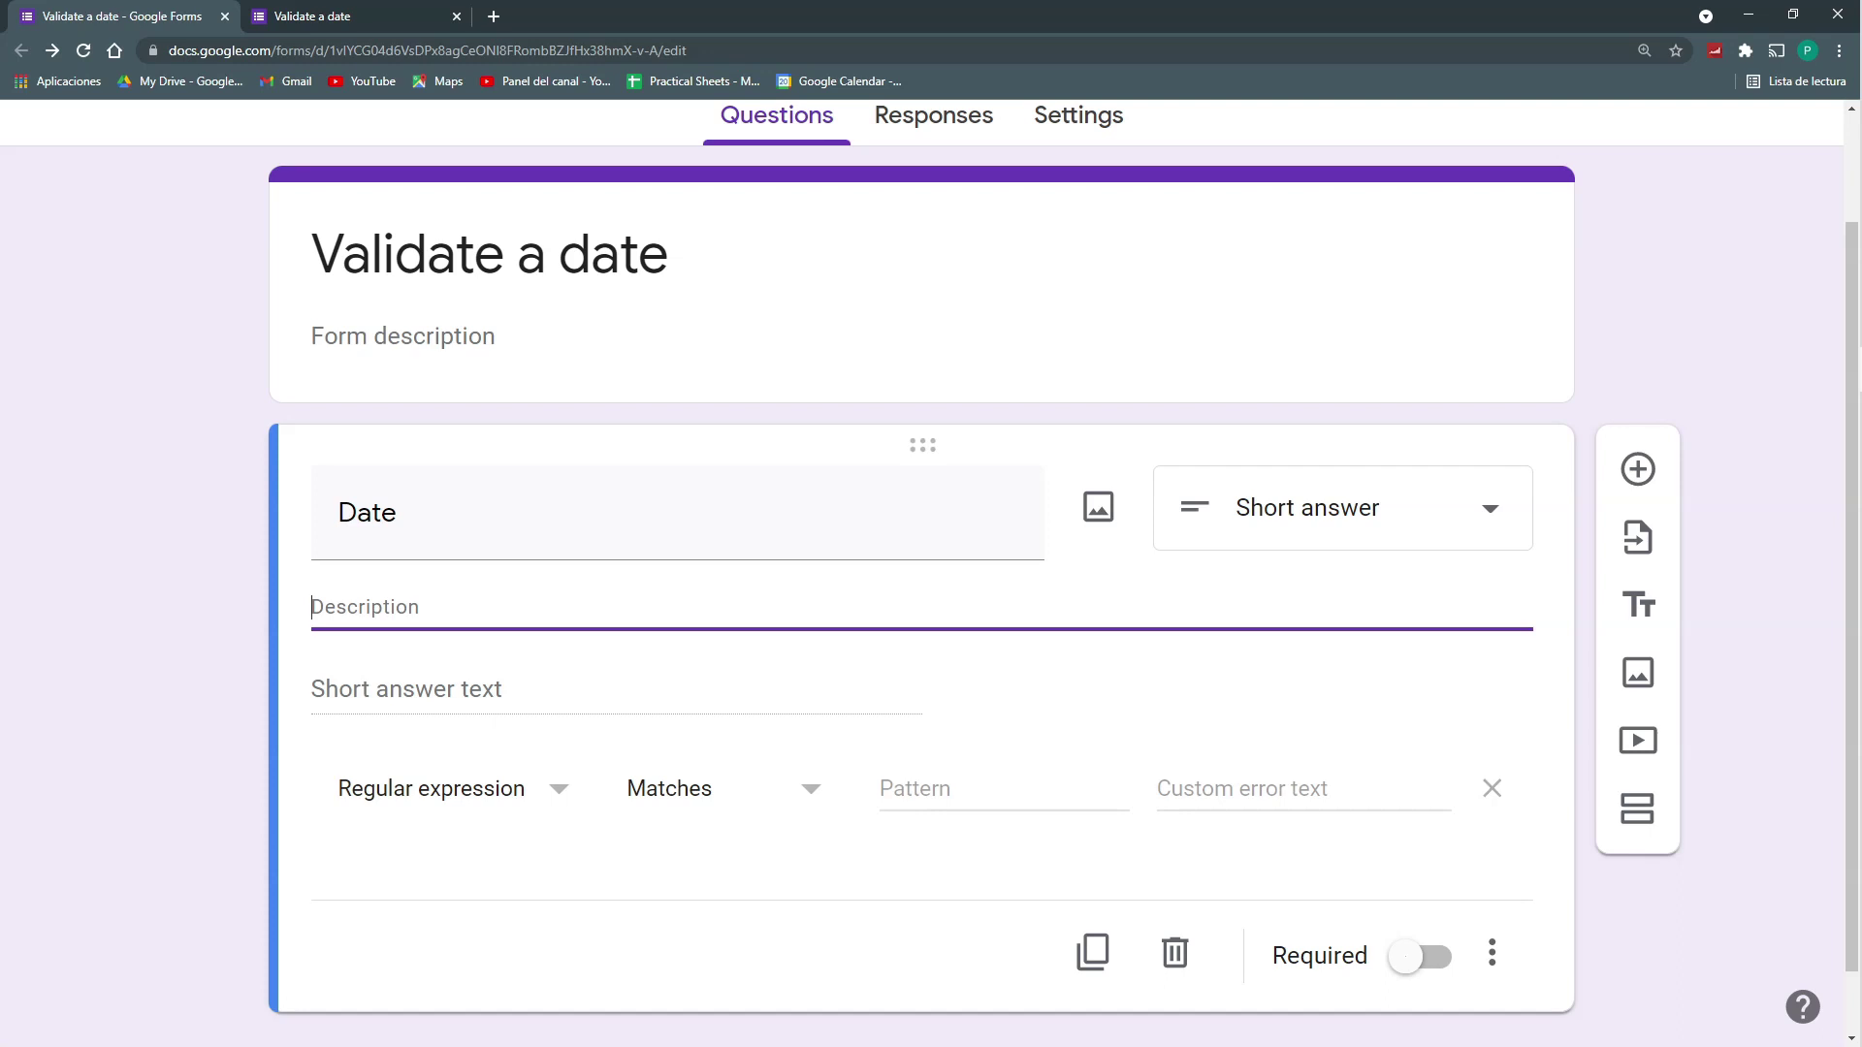
pyautogui.write('Valid for')
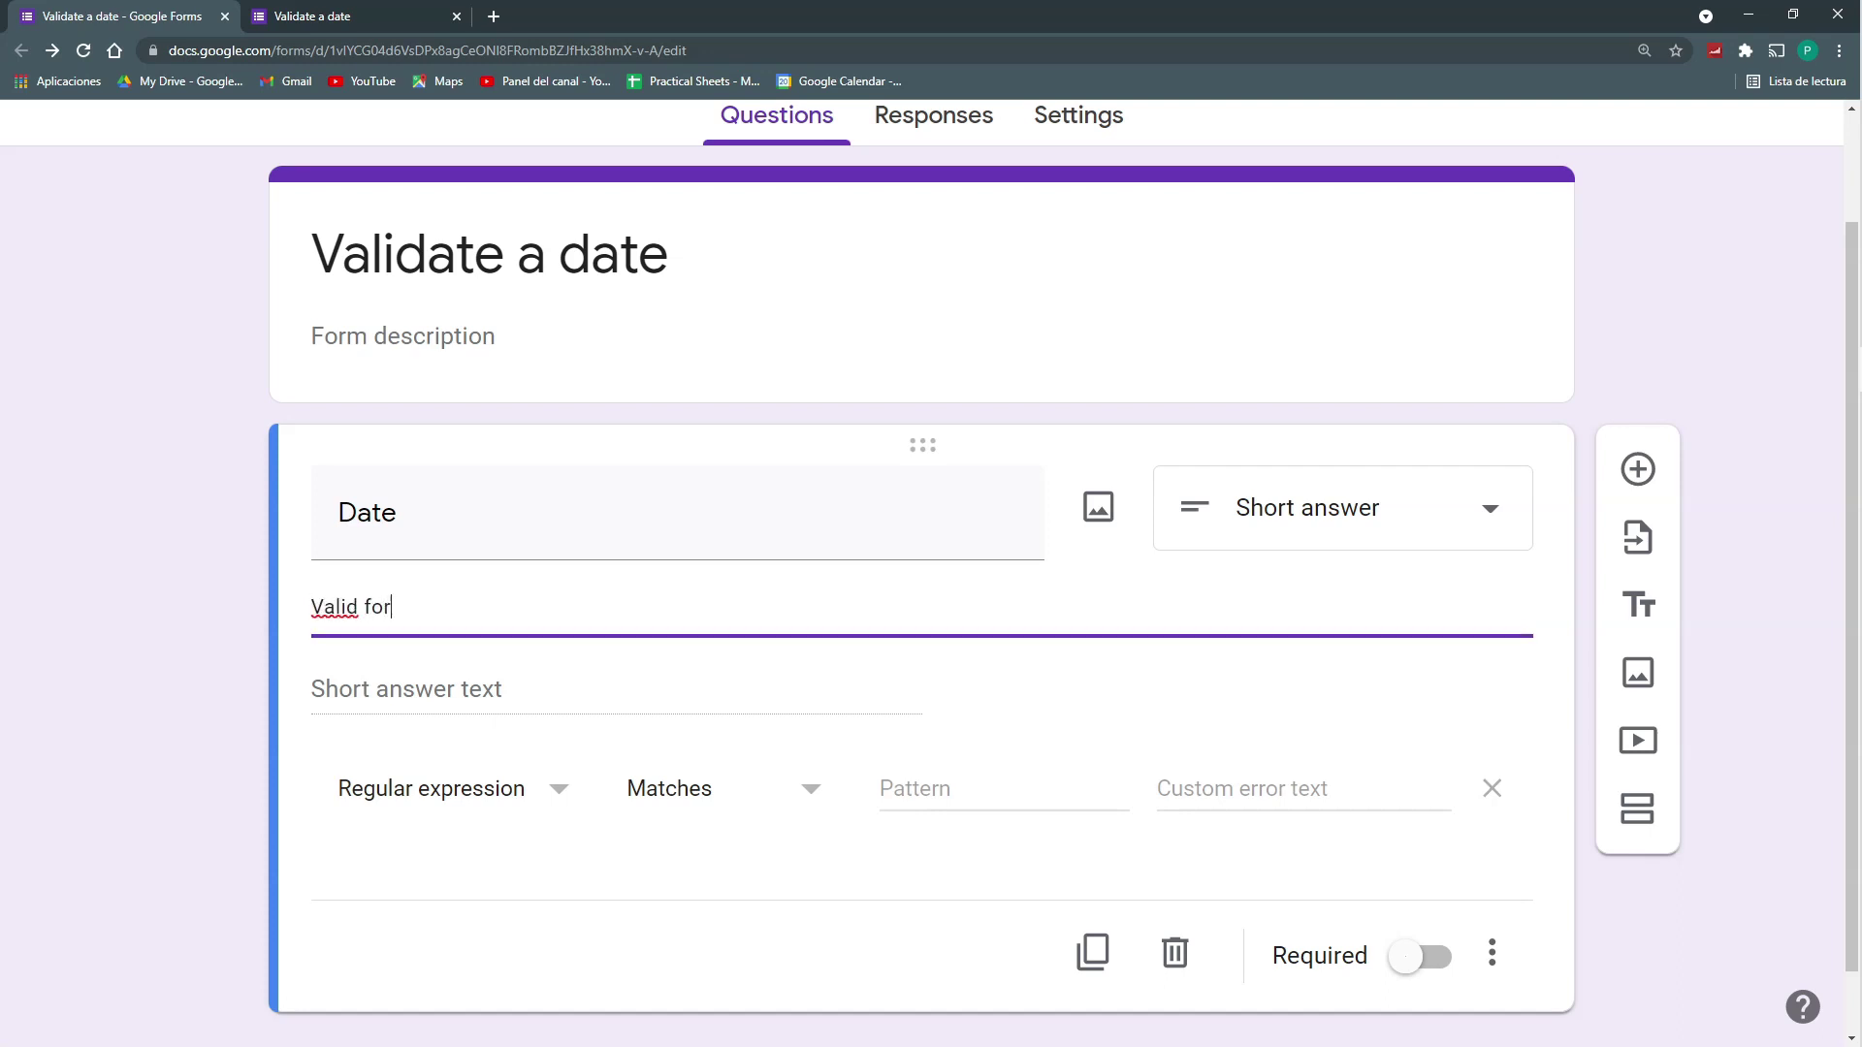
pyautogui.write('mat is dd/mm/yyyy')
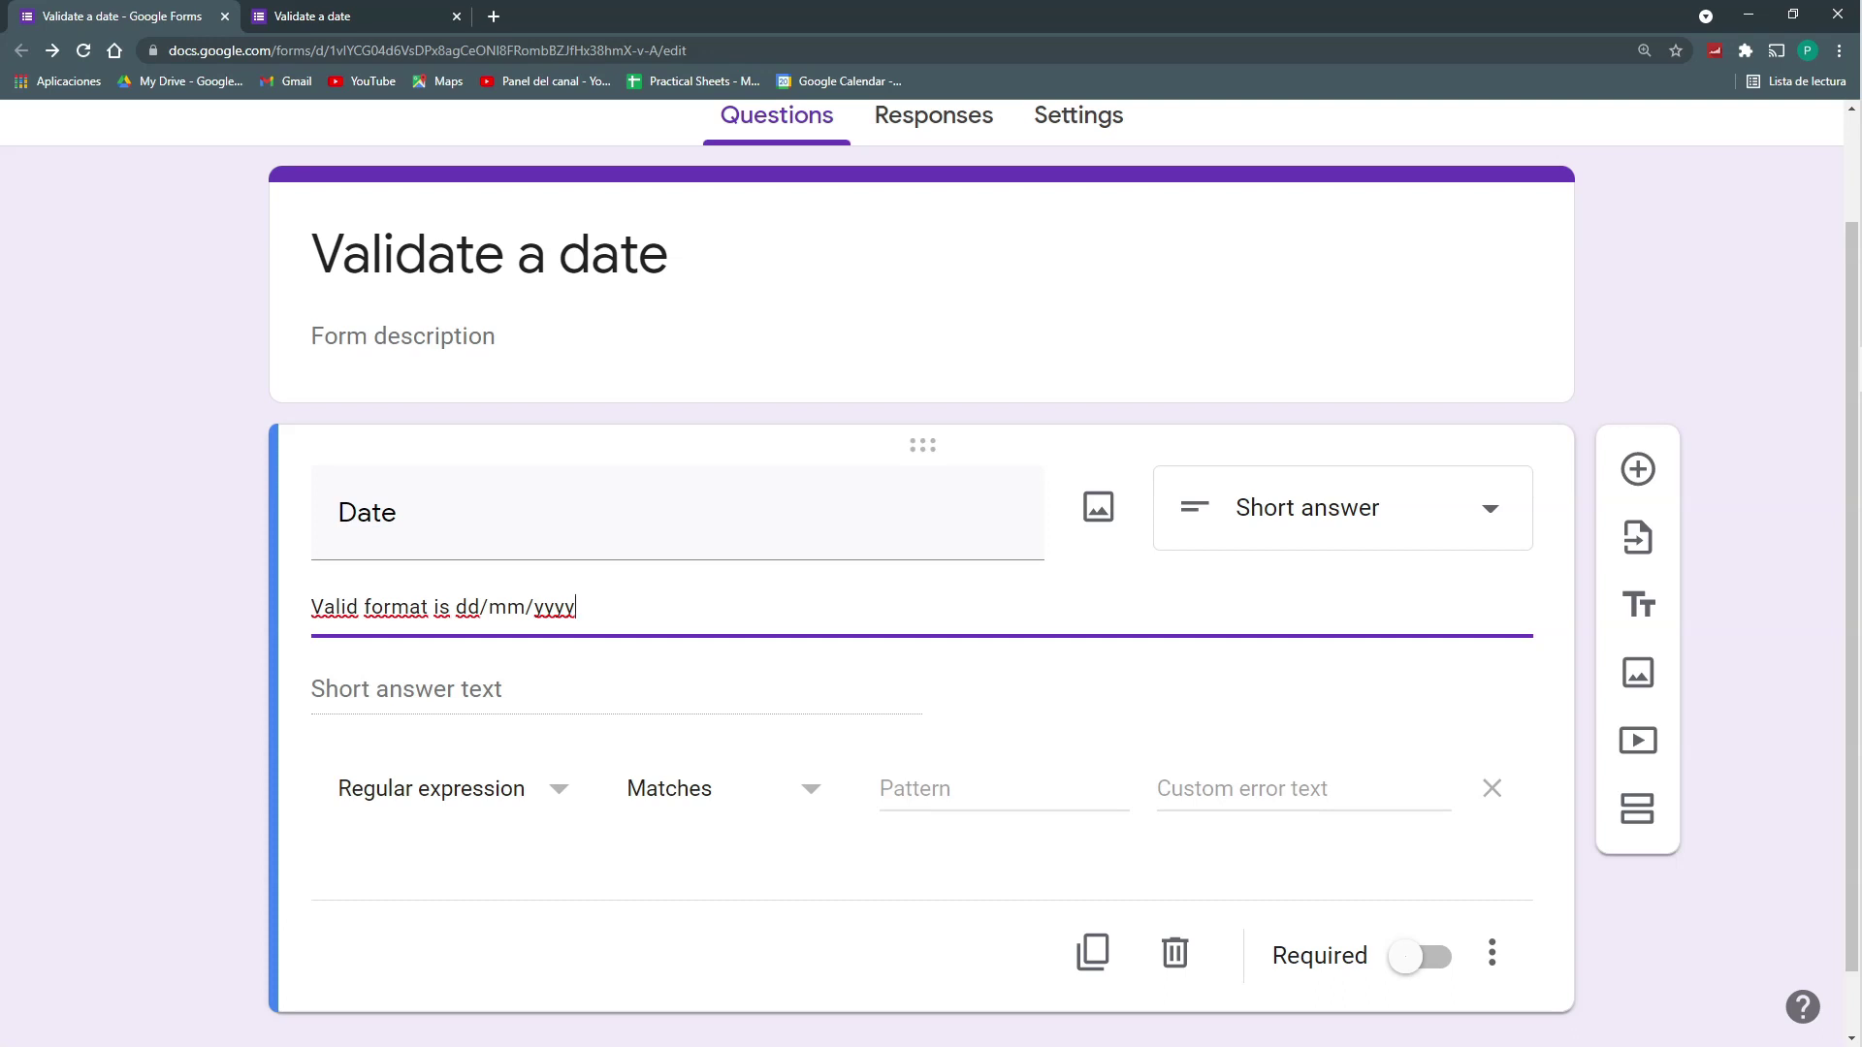
pyautogui.moveTo(576, 608); pyautogui.dragTo(467, 608)
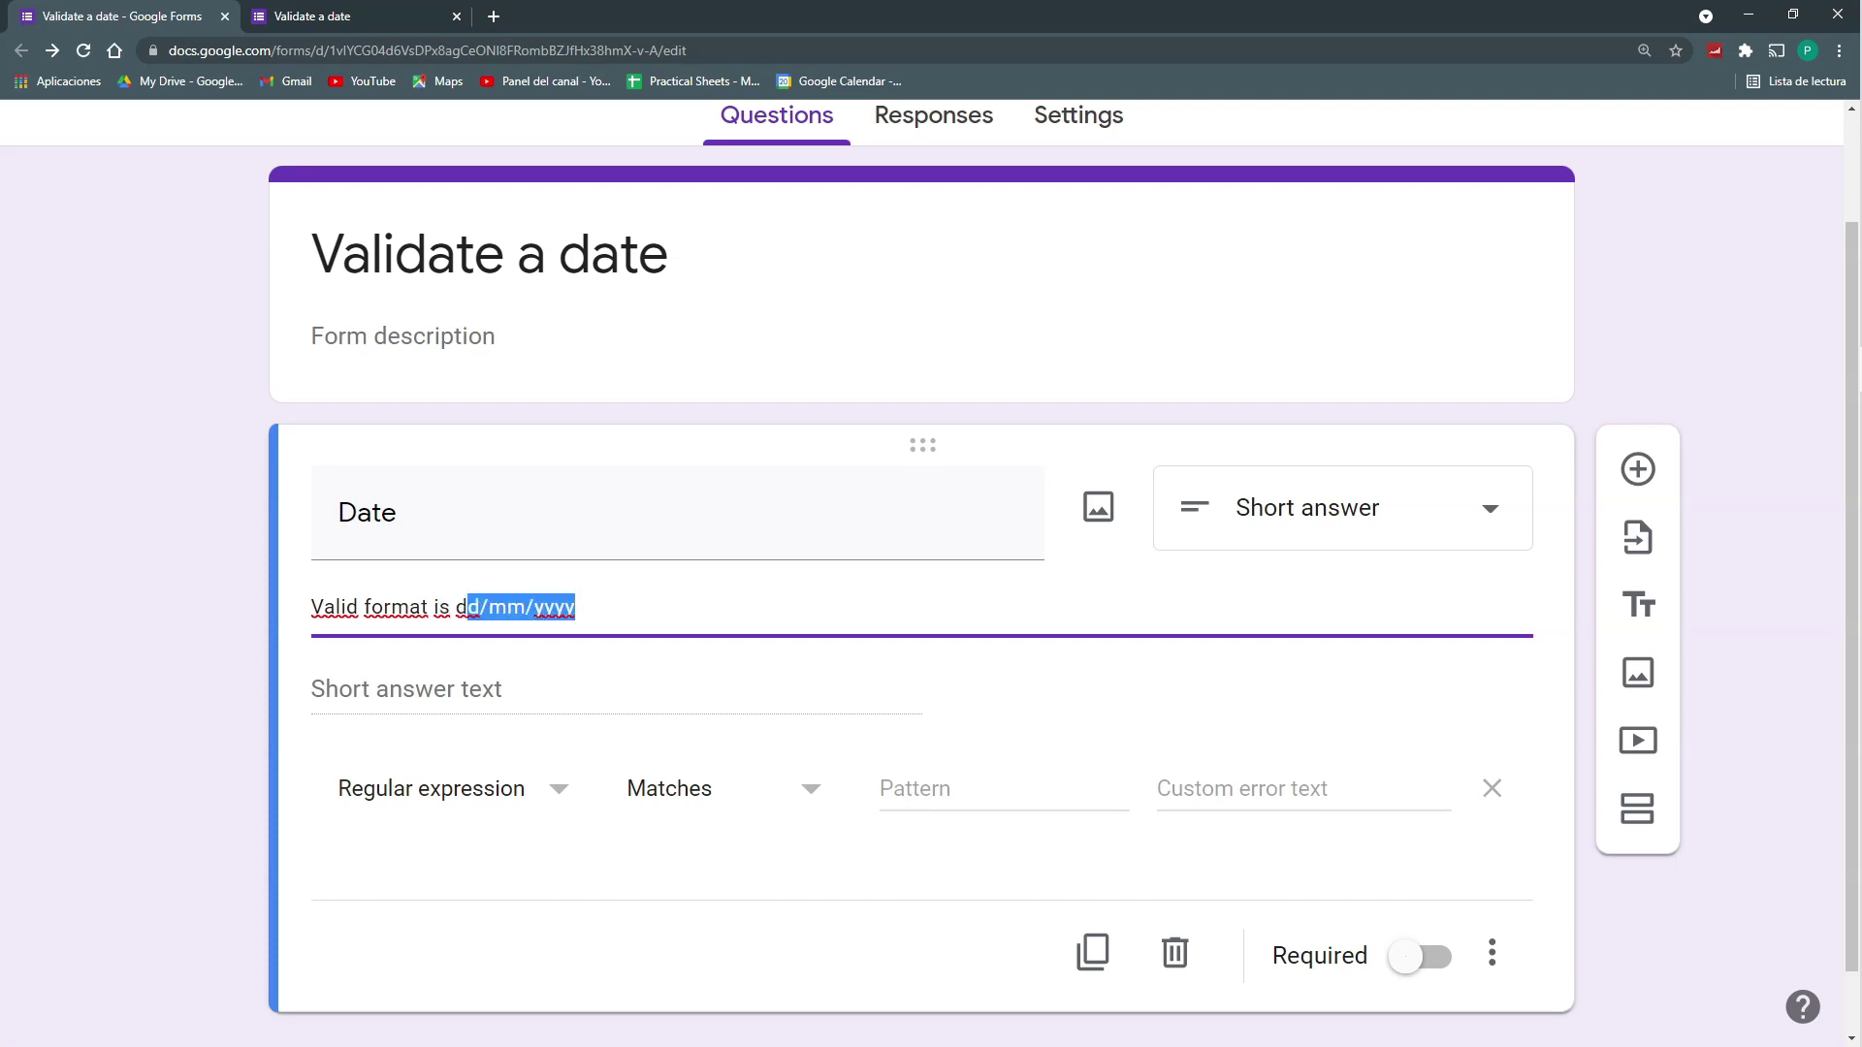
# Step: Set the Date question's validation pattern to \d{2}/\d{2}/\d{4}
pyautogui.click(902, 791)
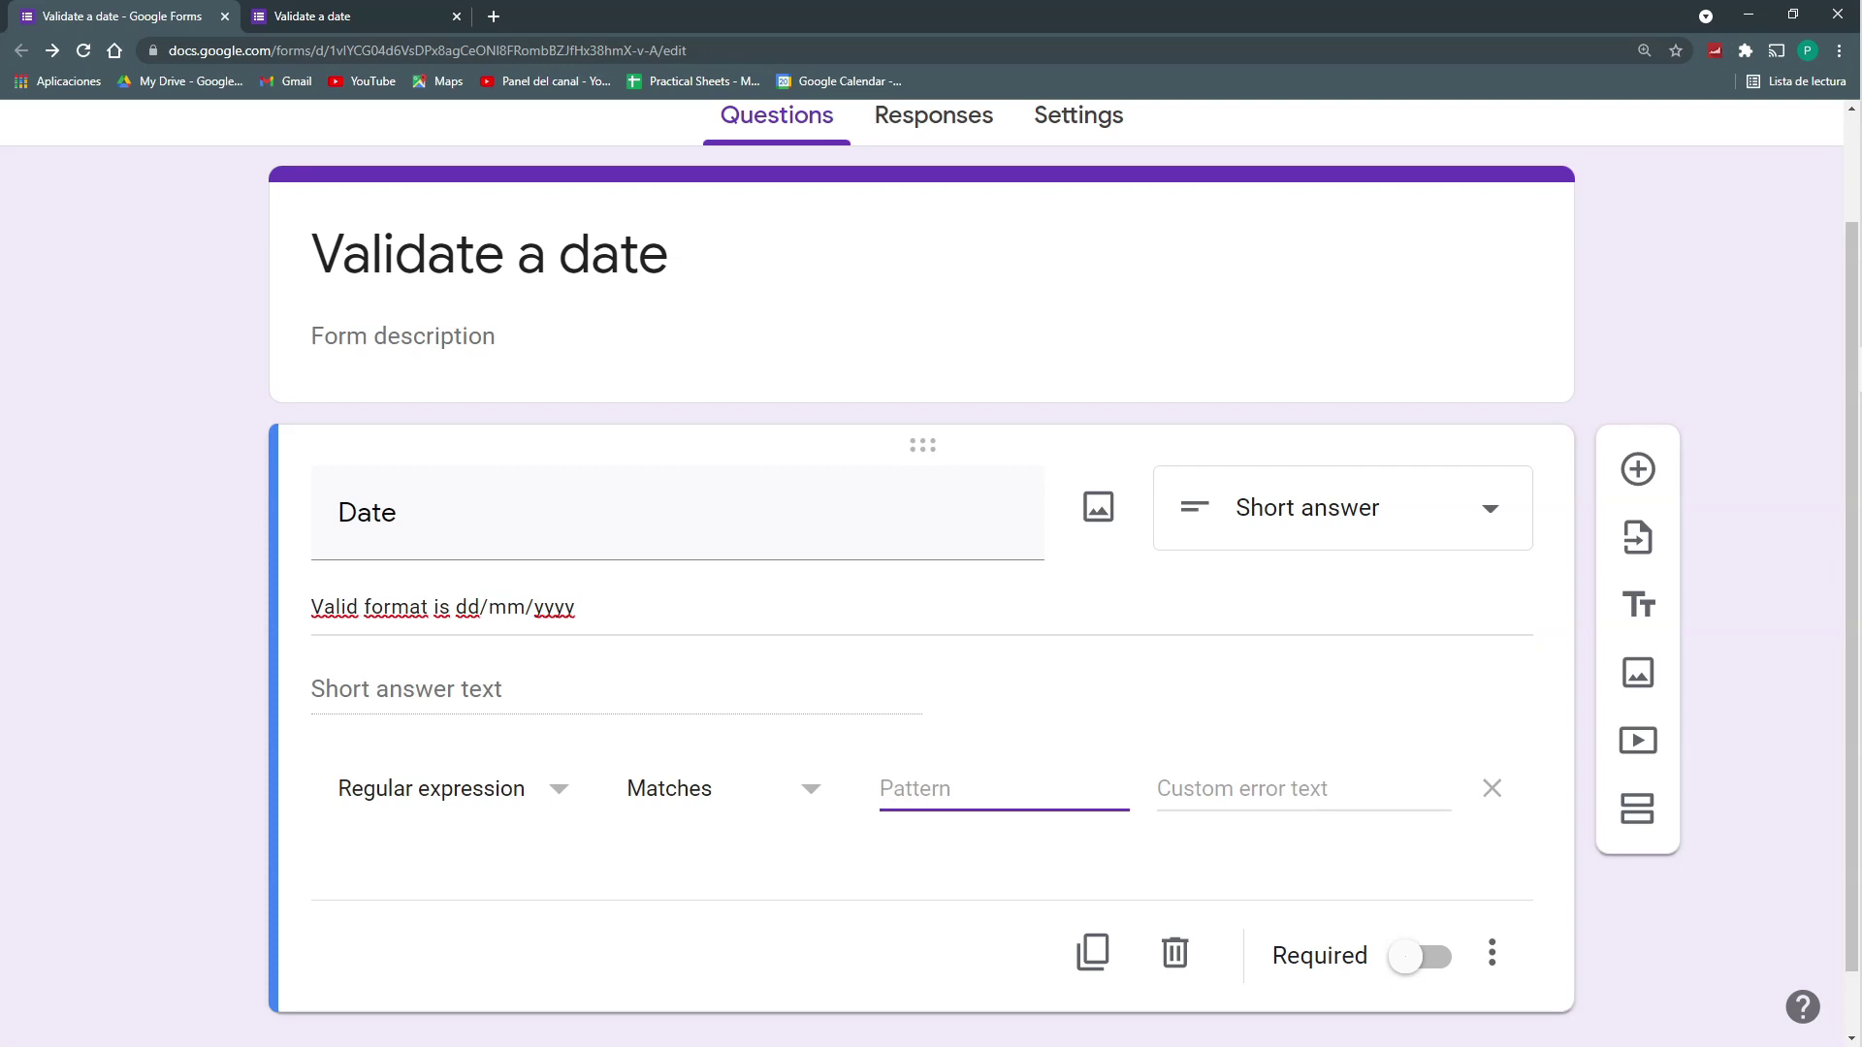
pyautogui.write('\\')
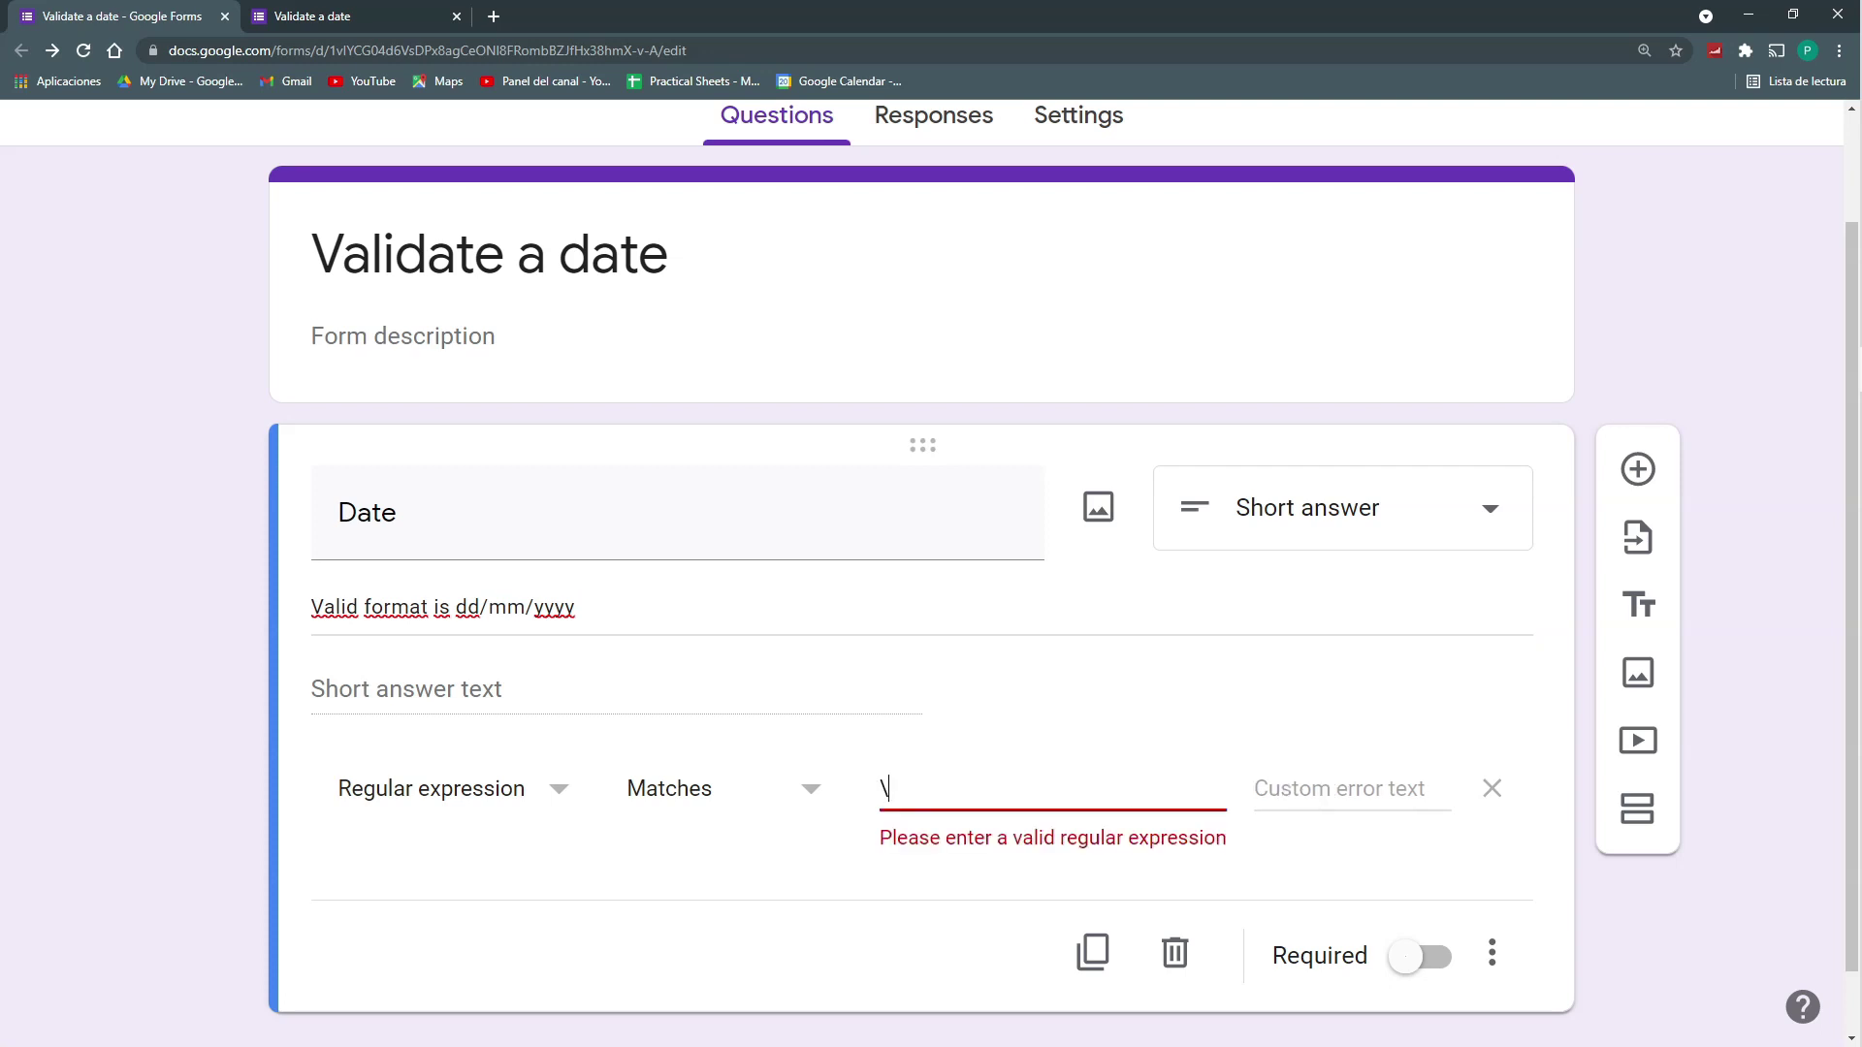
pyautogui.write('d')
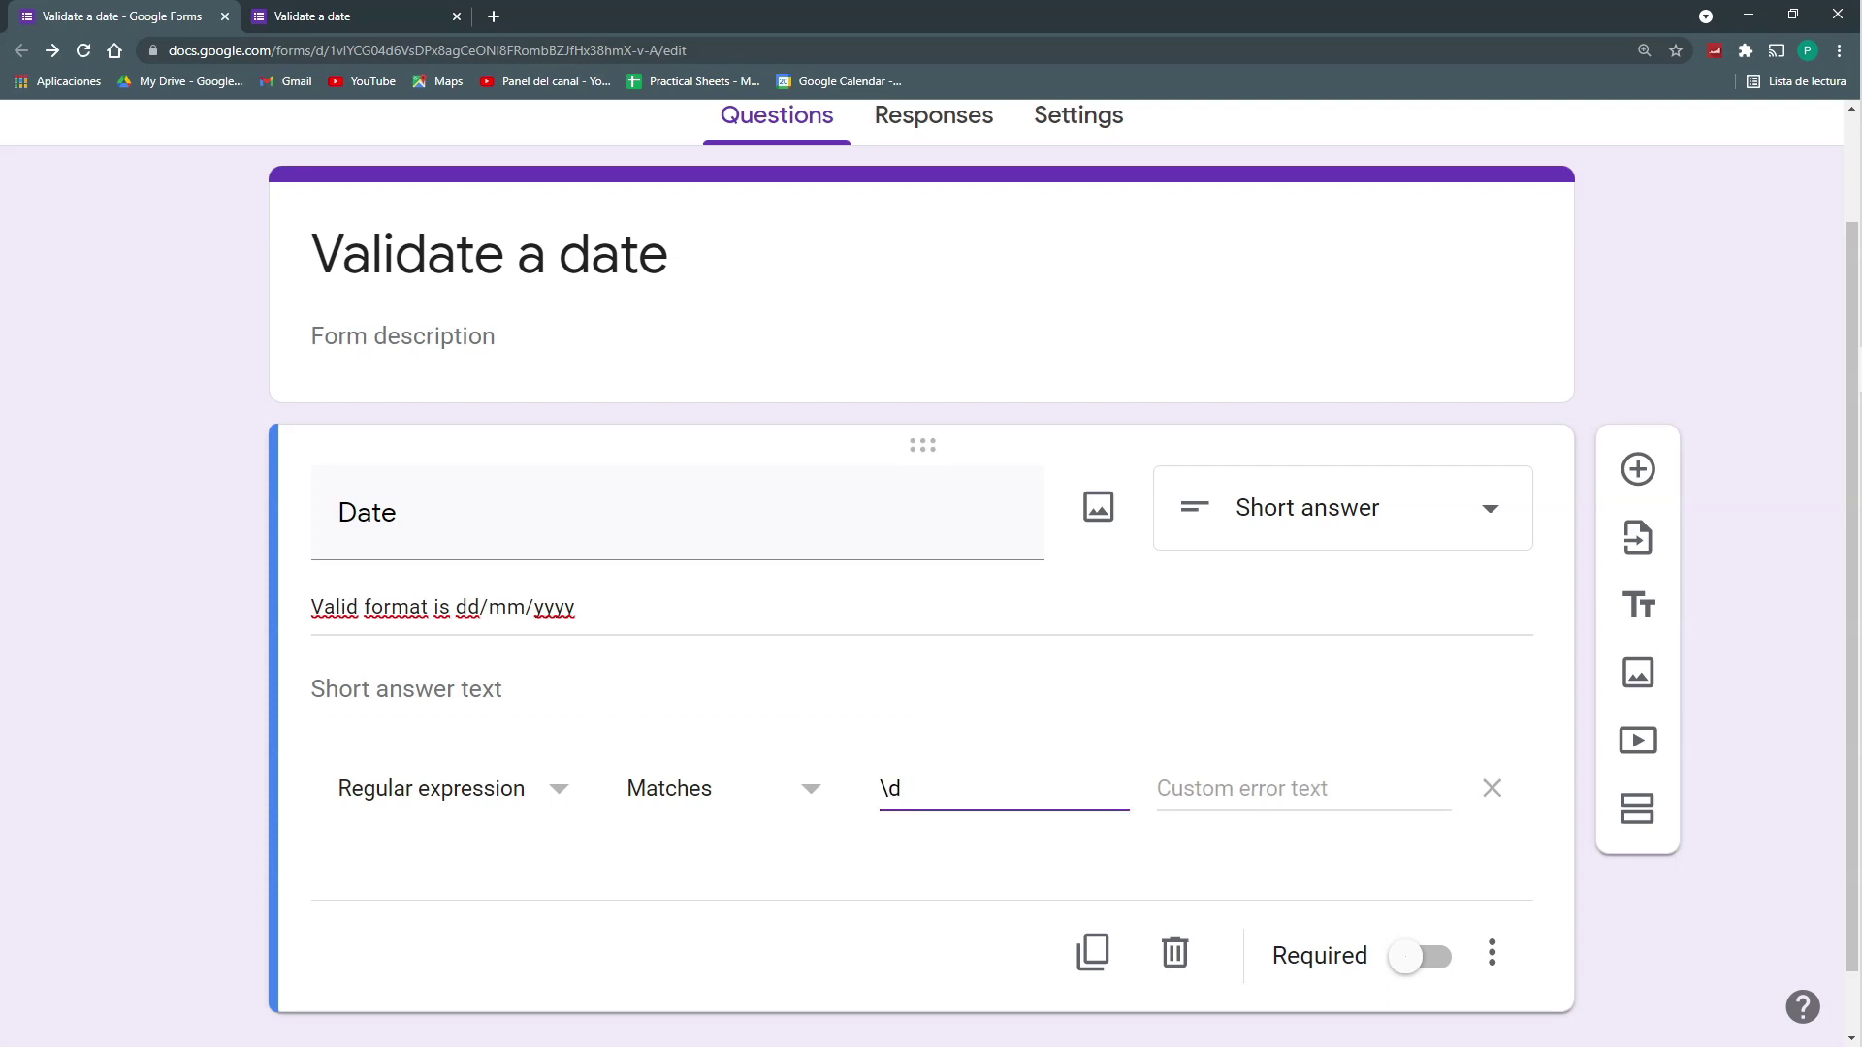
pyautogui.write('{2}')
pyautogui.hotkey('ctrl', 'a')
pyautogui.press('Right')
pyautogui.write('/\\')
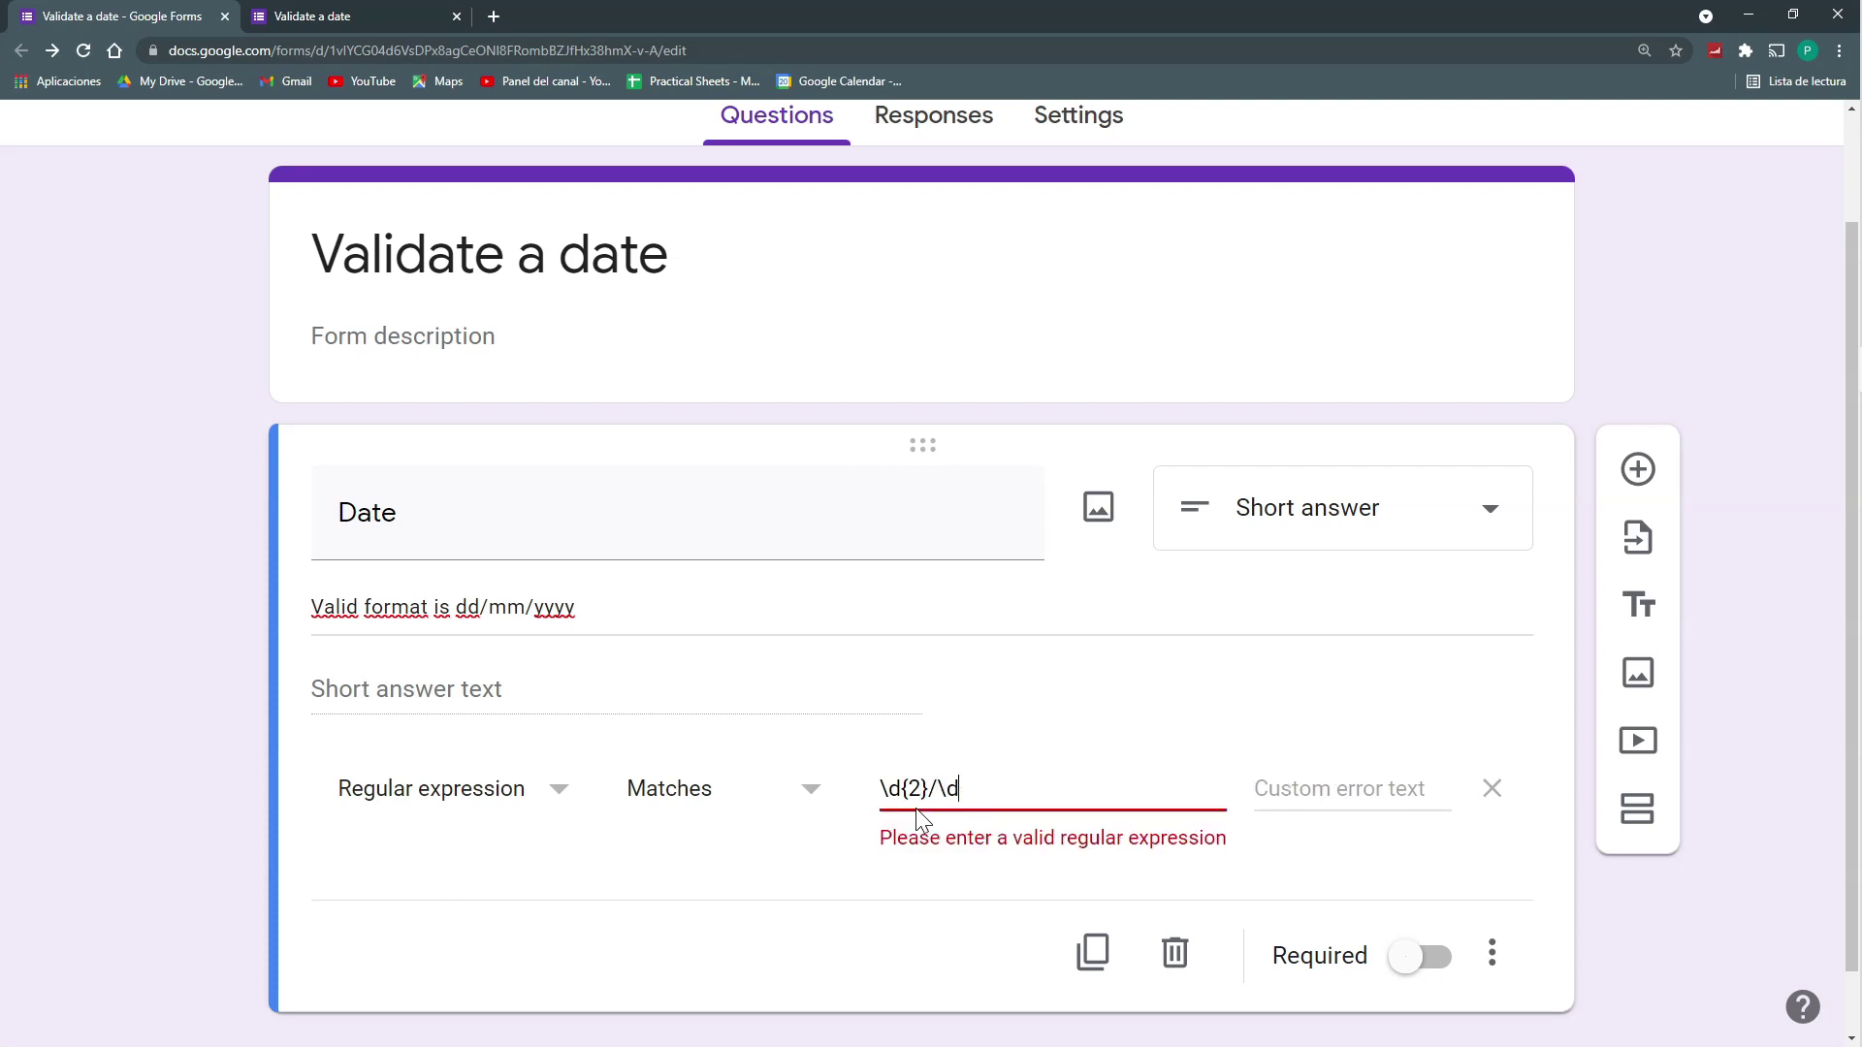
pyautogui.write('d{2}')
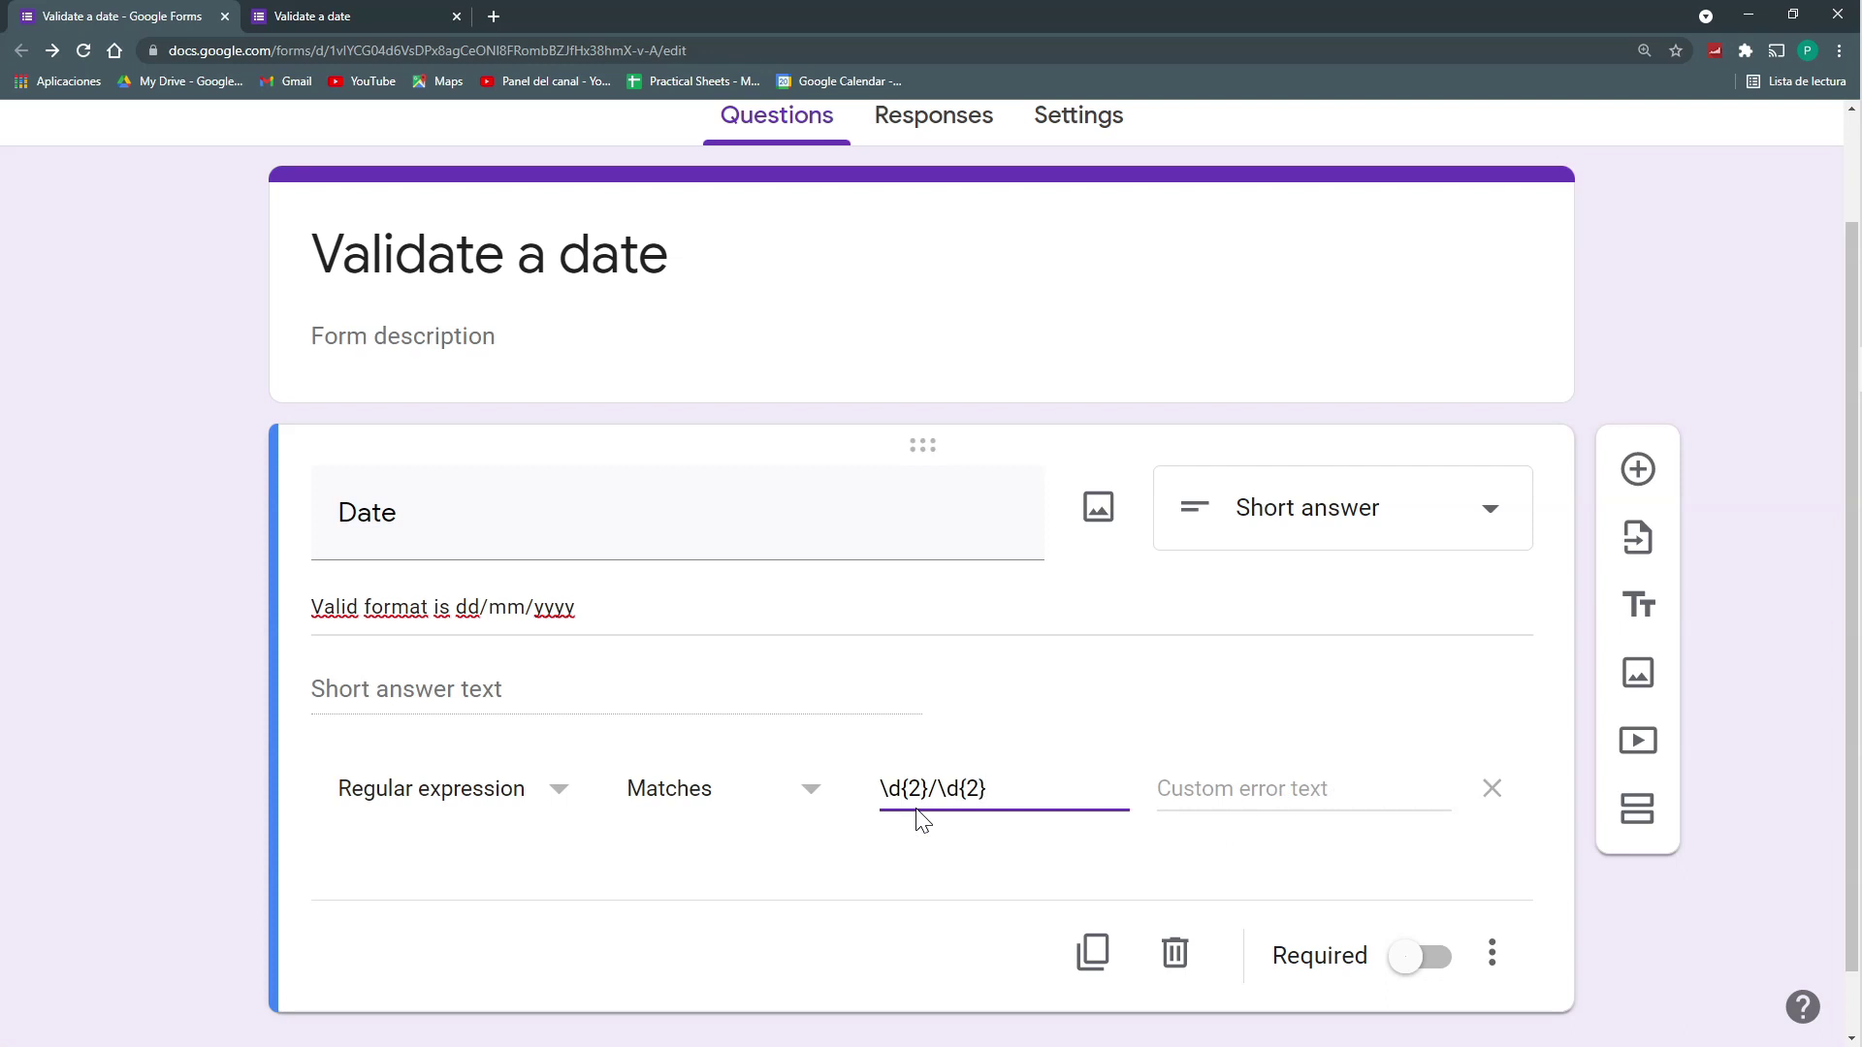
pyautogui.write('/\\d')
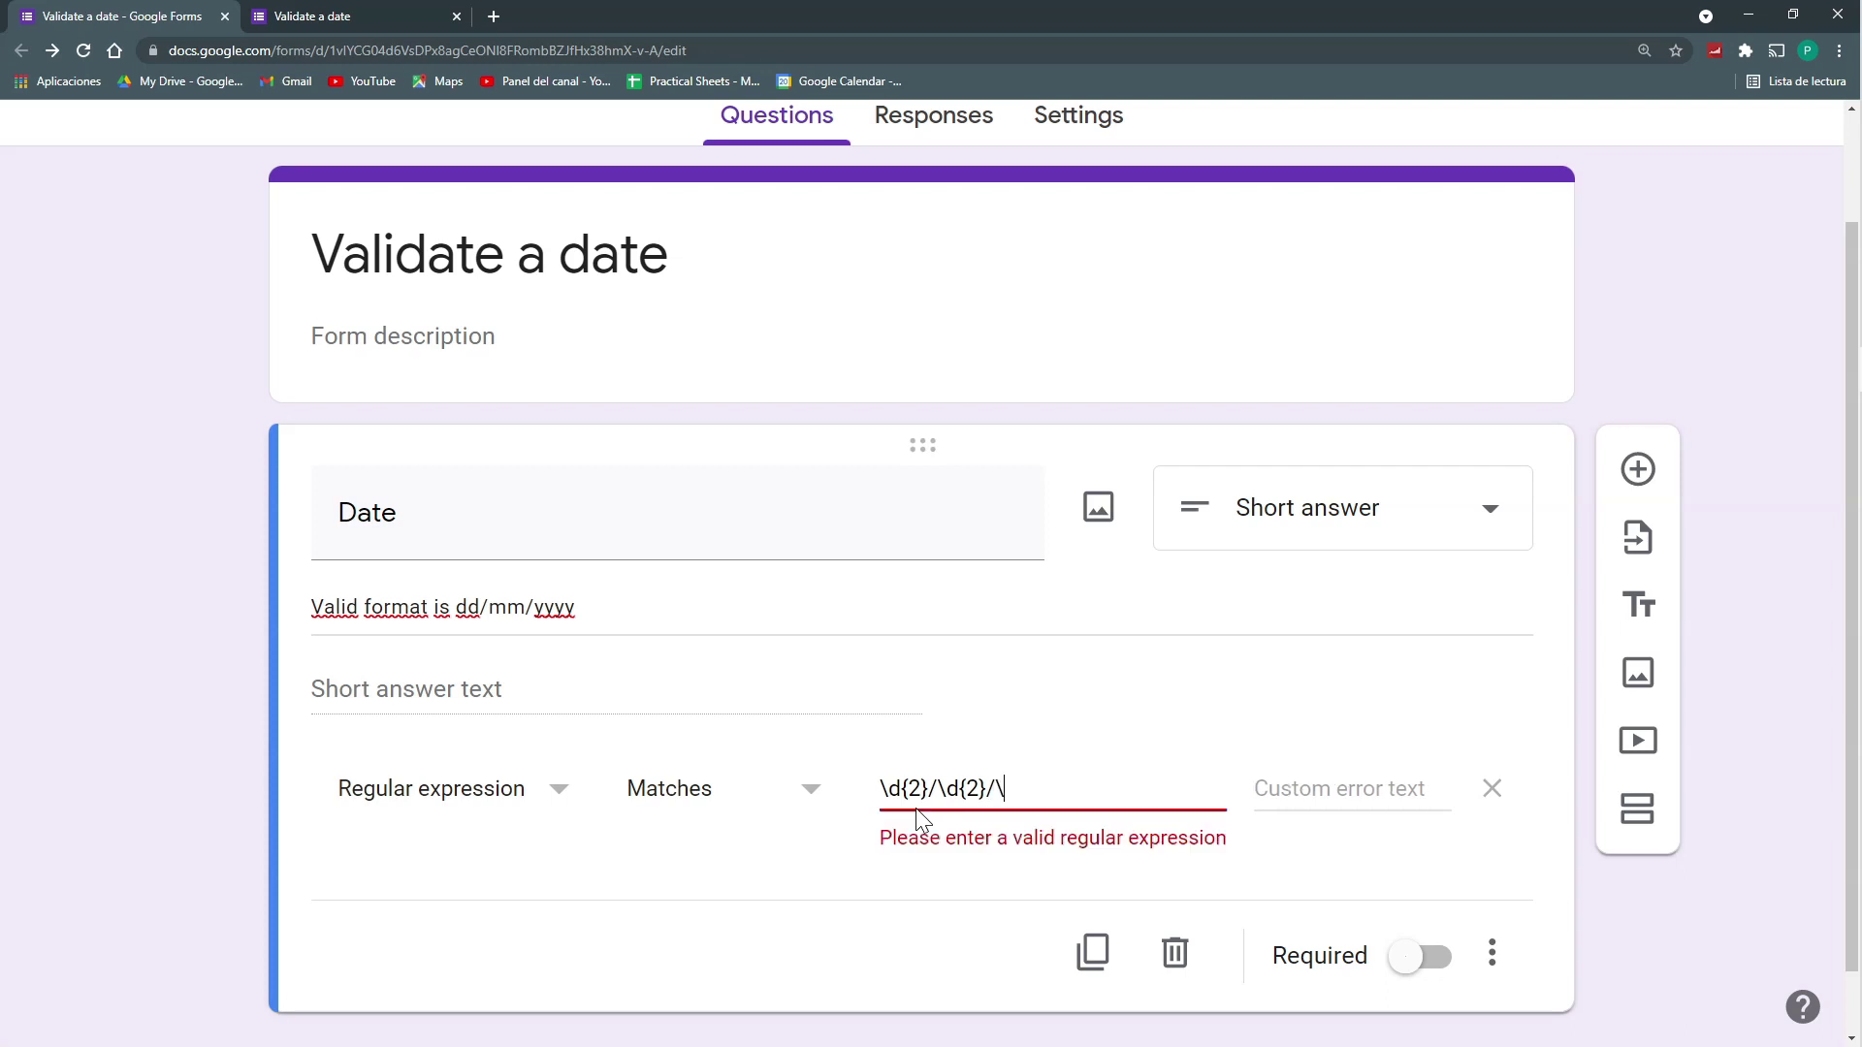
pyautogui.write('{4}')
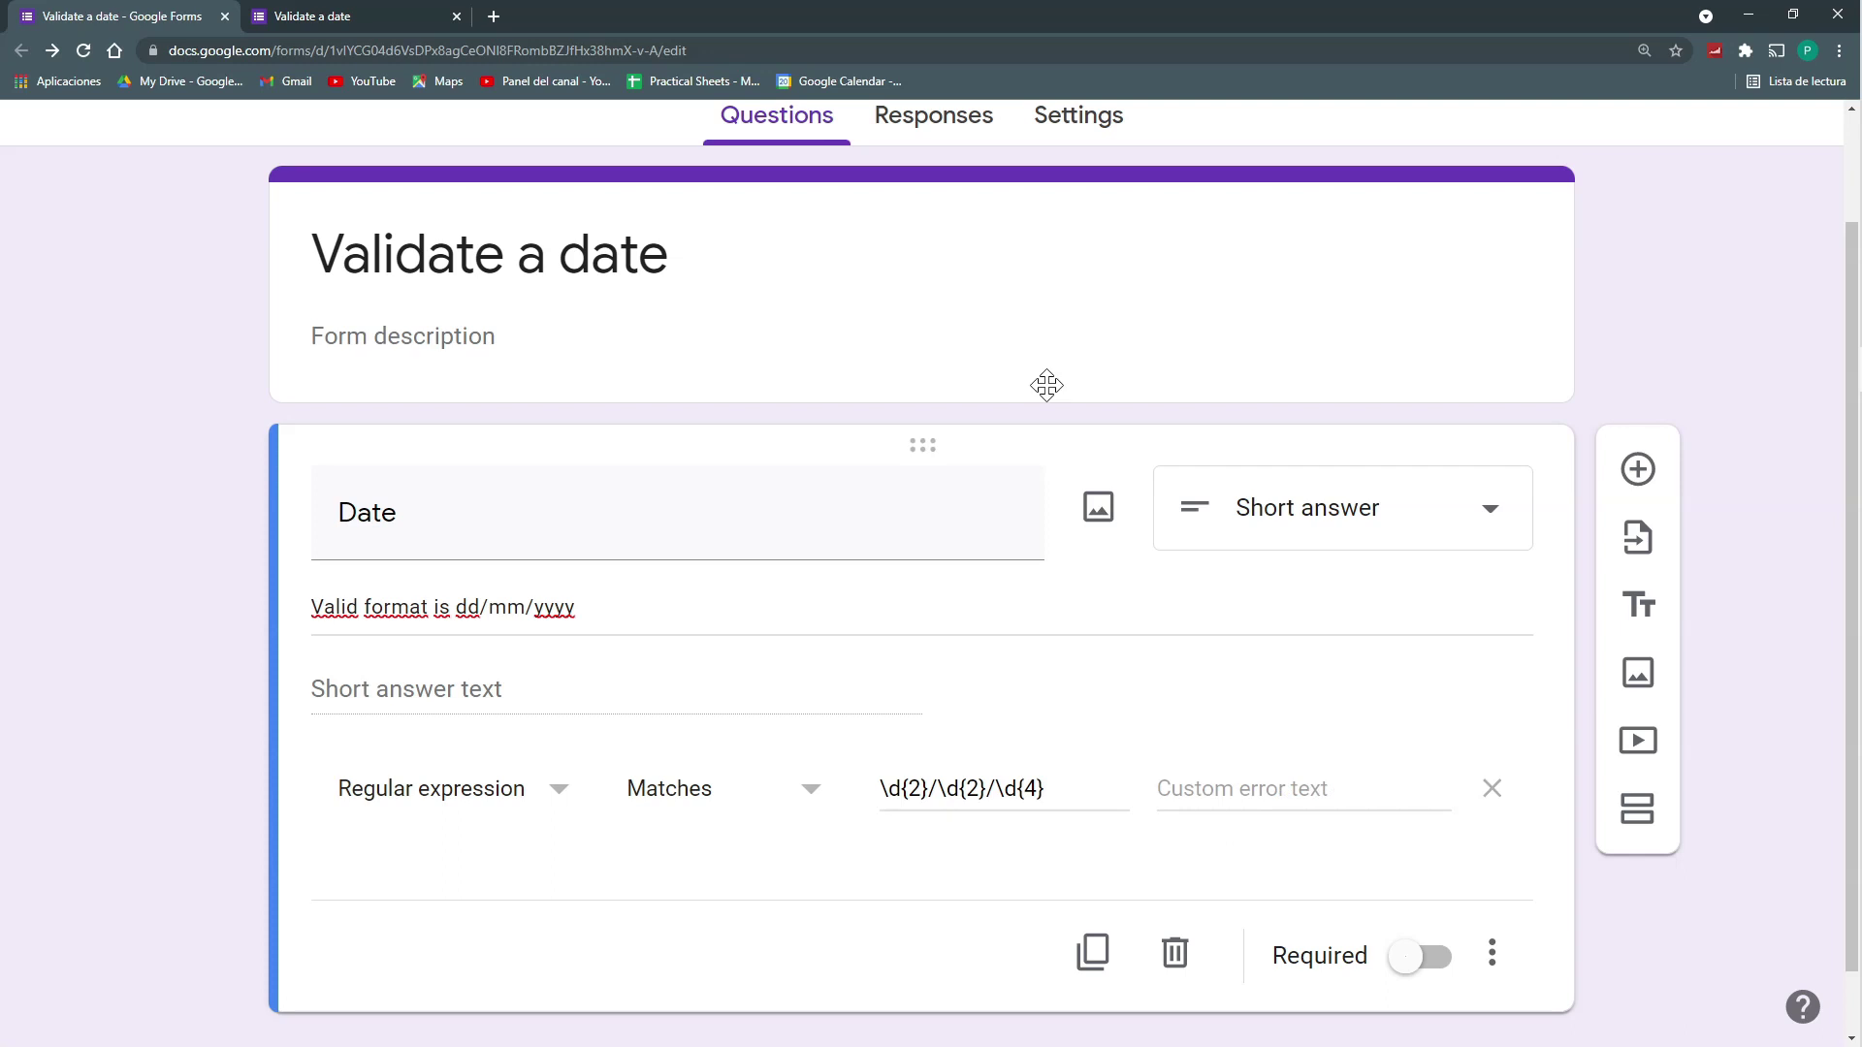
# Step: Reload the form preview and submit 04/06/2022 as the answer to the Date question
pyautogui.click(312, 16)
pyautogui.click(83, 49)
pyautogui.moveTo(512, 551); pyautogui.dragTo(371, 552)
pyautogui.write('04/06')
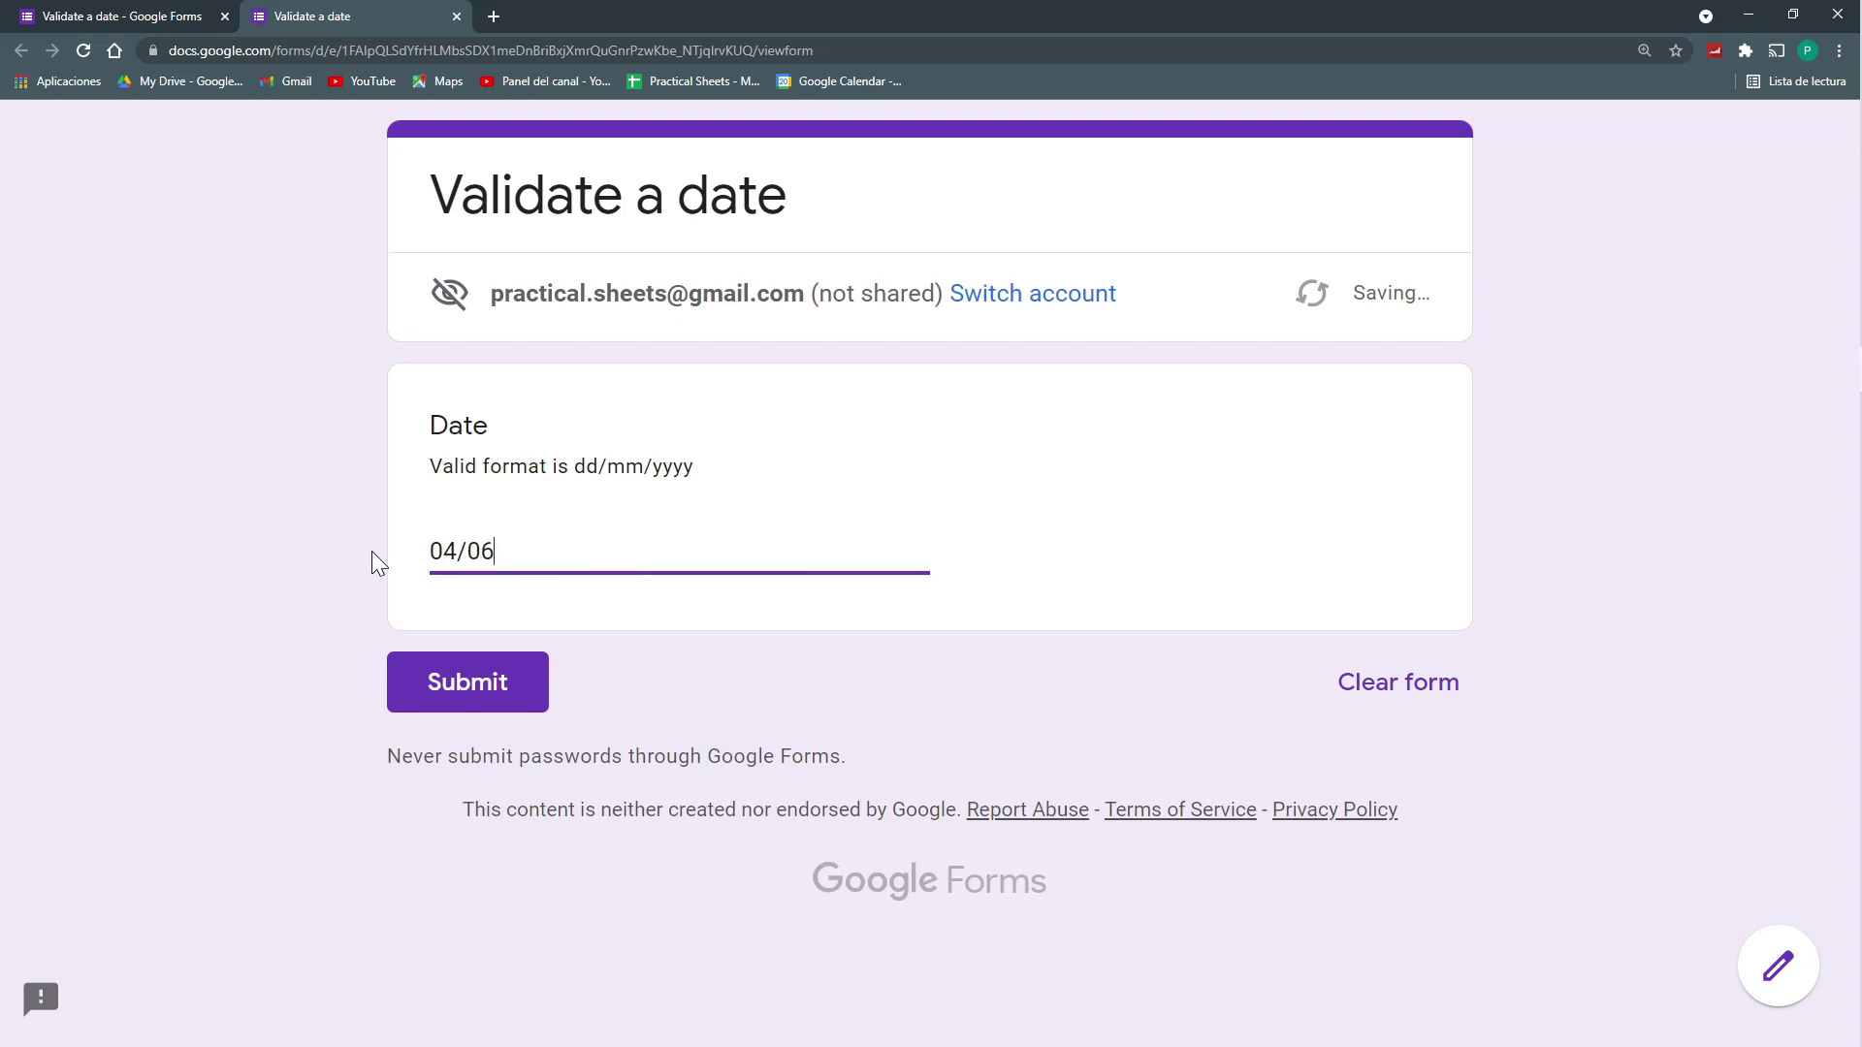
pyautogui.write('/2022')
pyautogui.click(504, 715)
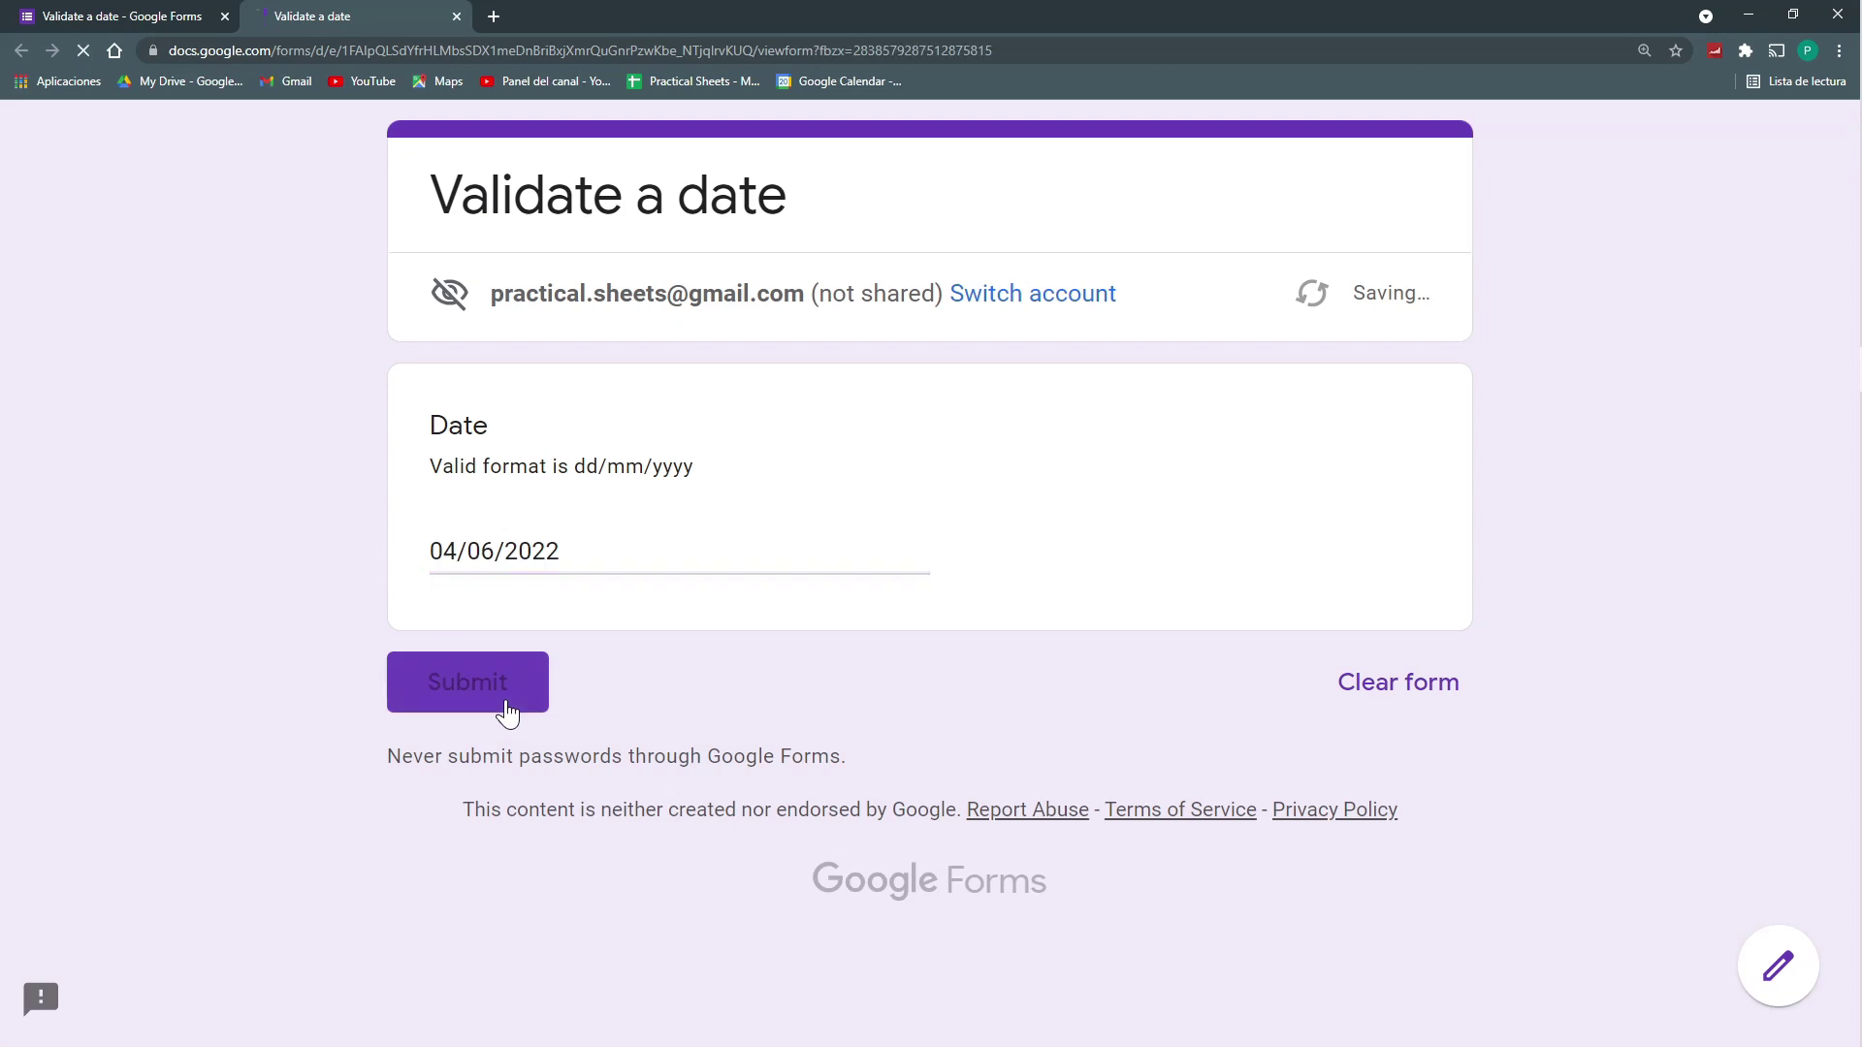
# Step: Start another response and test the validation by trying to submit erere and 565656 as the date
pyautogui.click(548, 374)
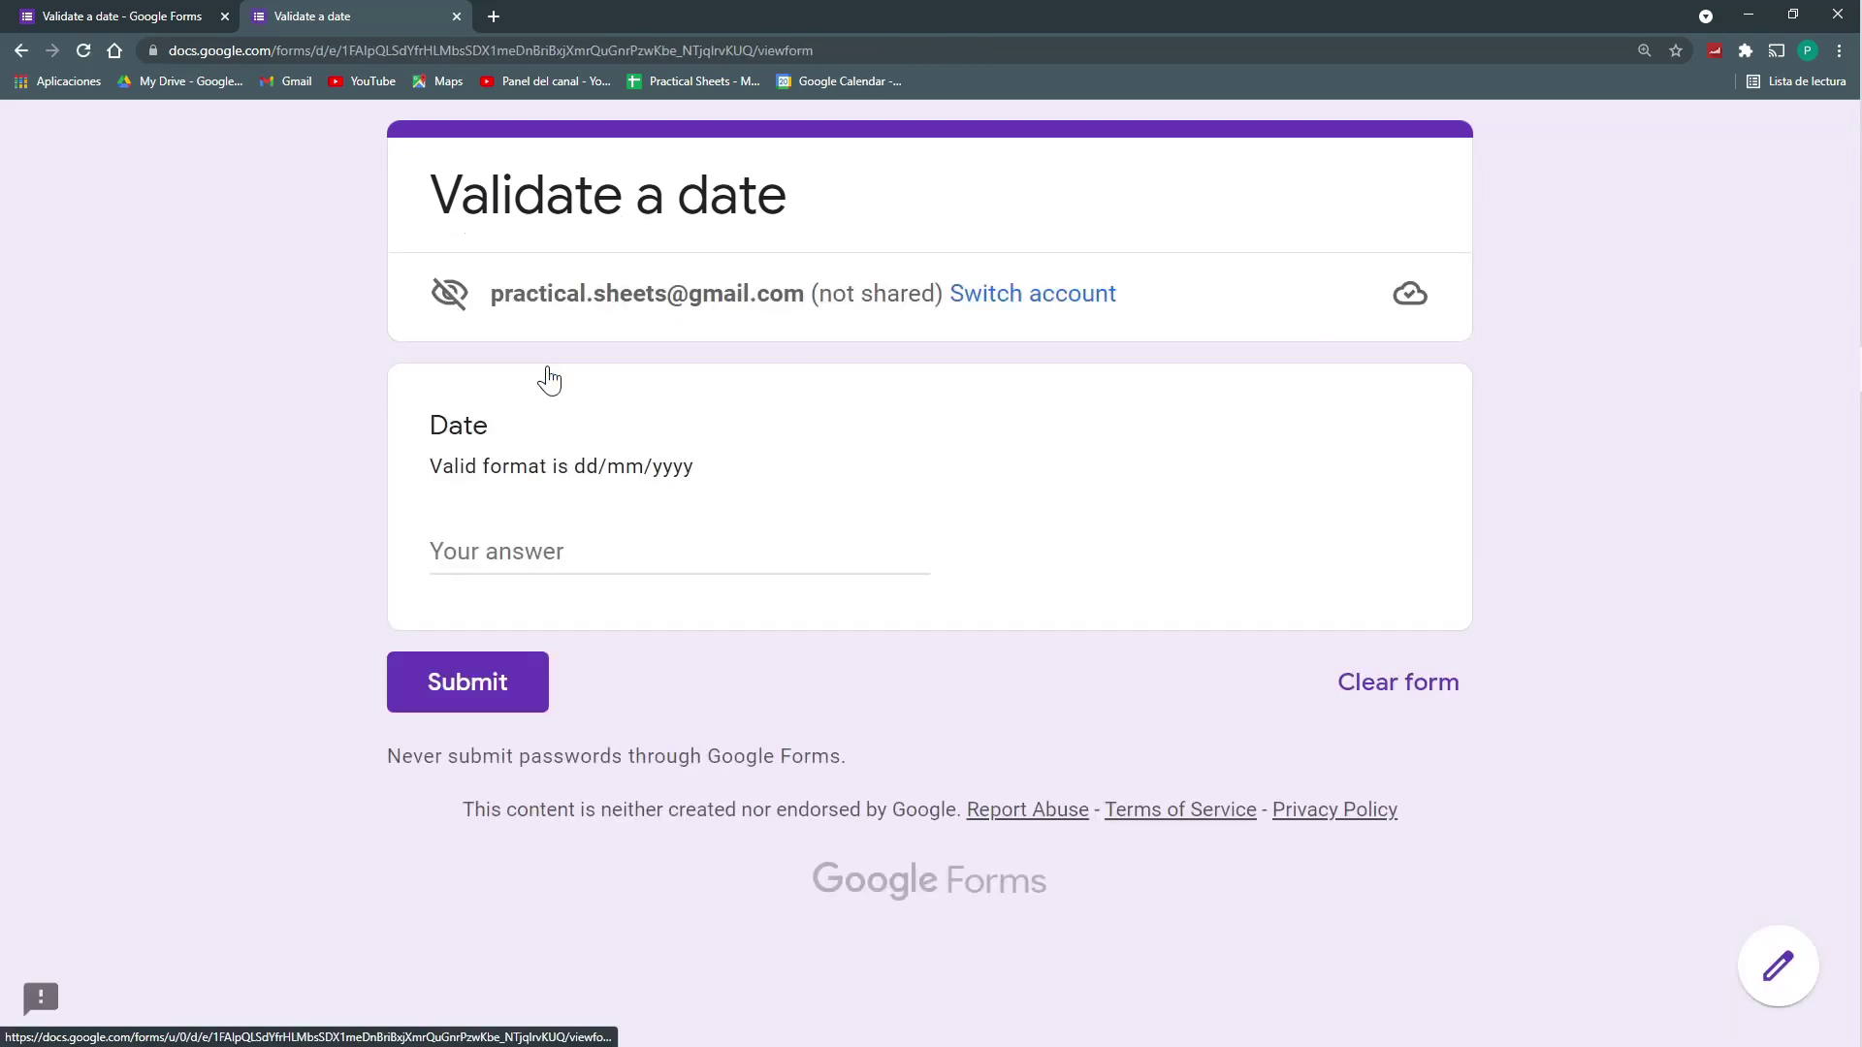
pyautogui.click(555, 552)
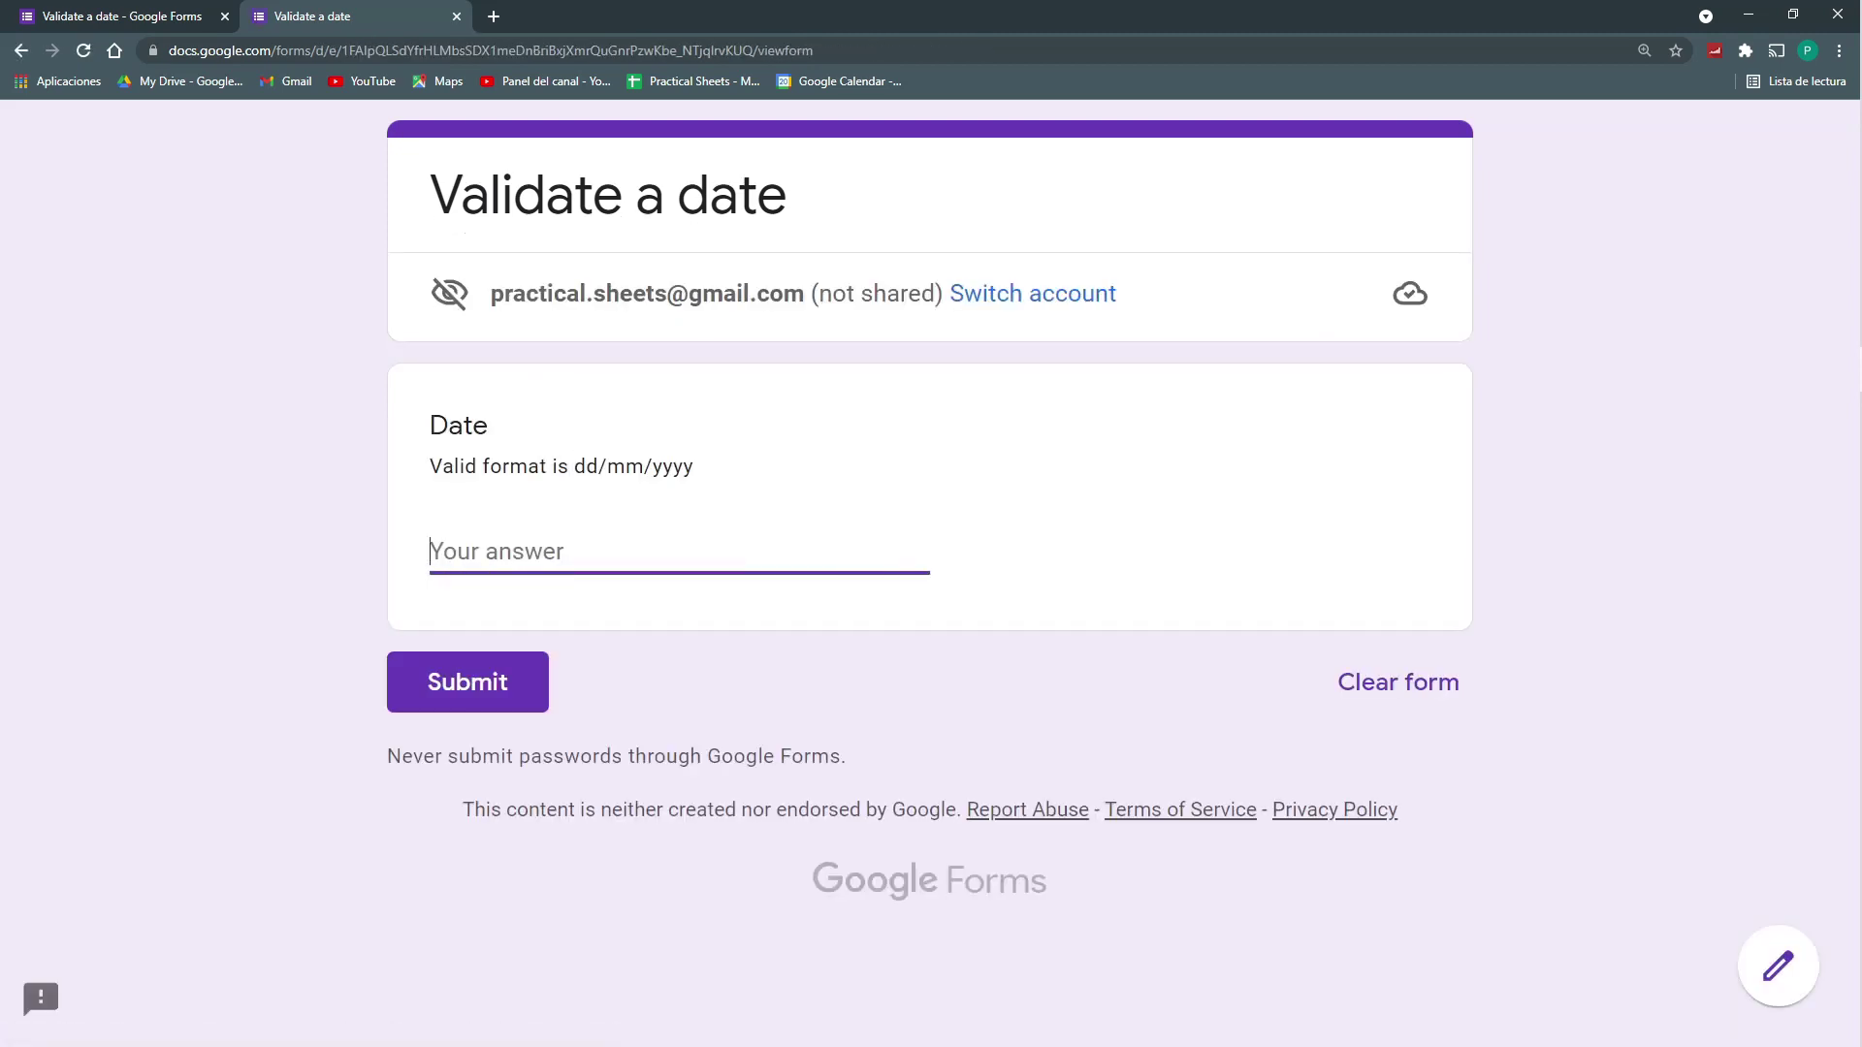
pyautogui.write('erere')
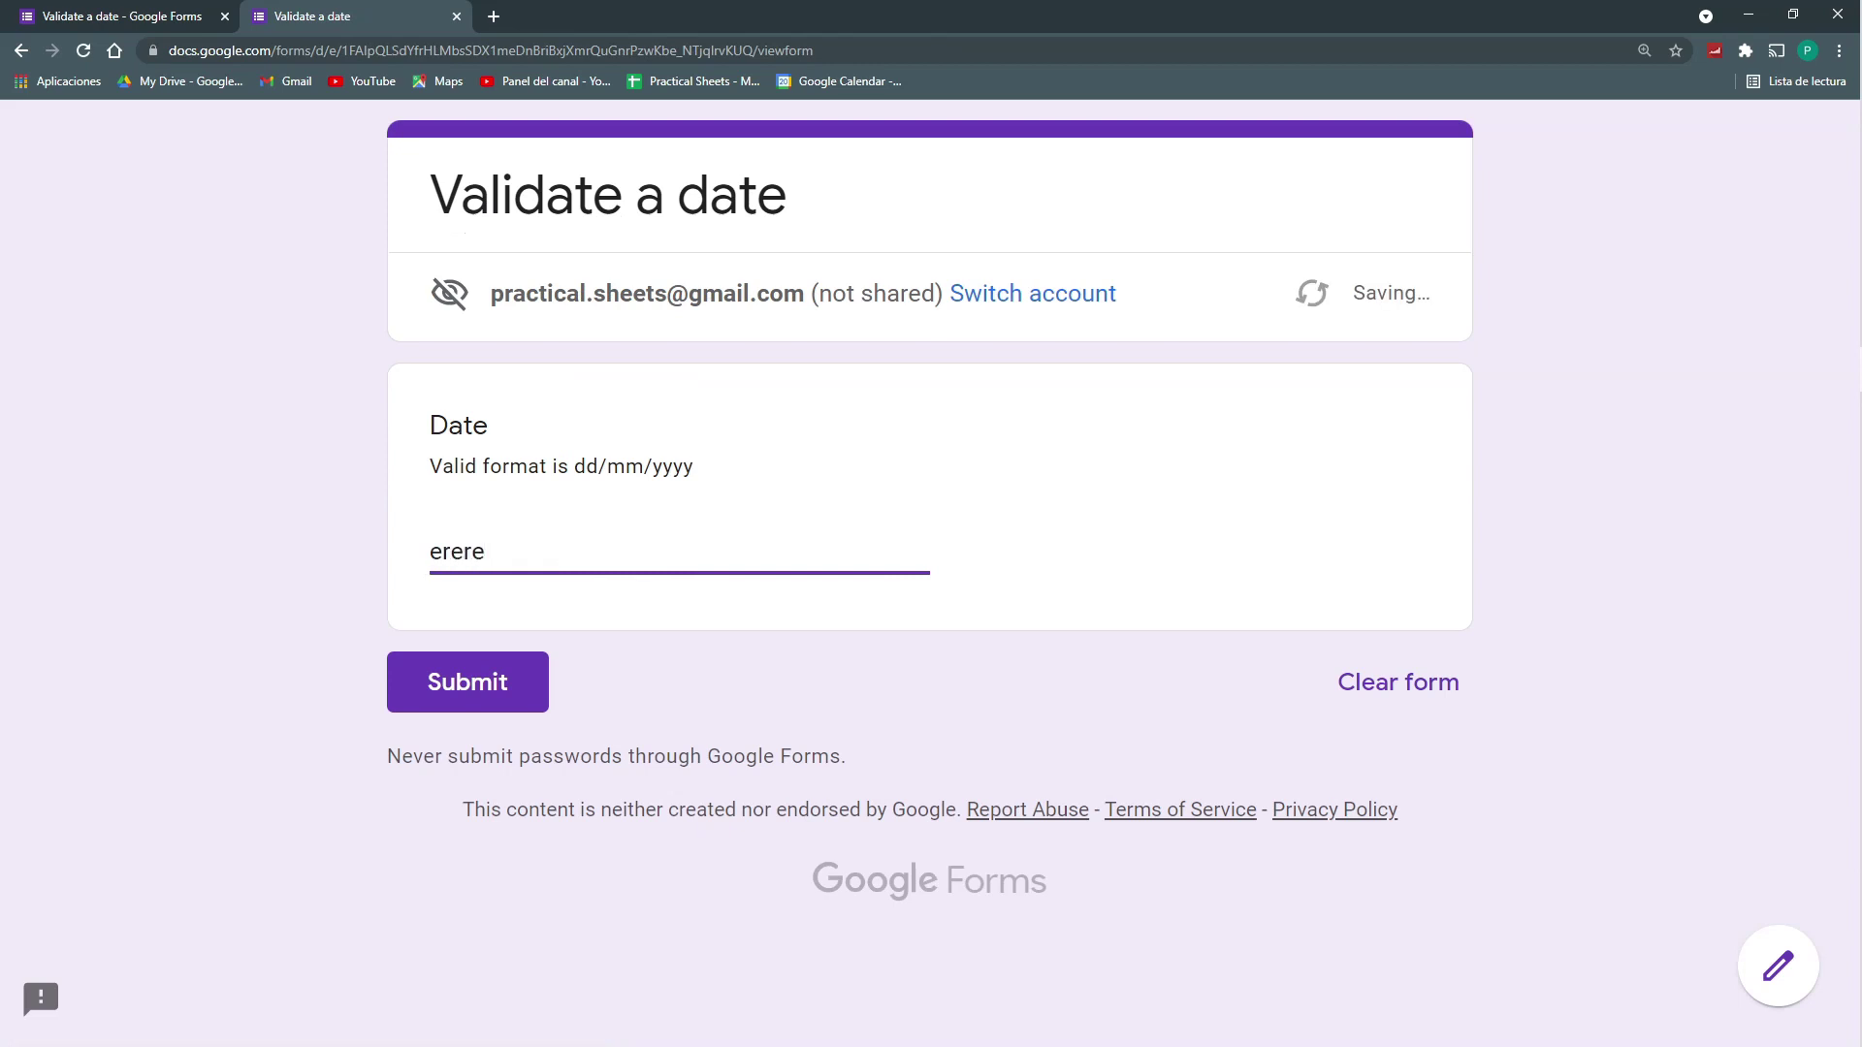
pyautogui.click(460, 695)
pyautogui.hotkey('ctrl', 'a')
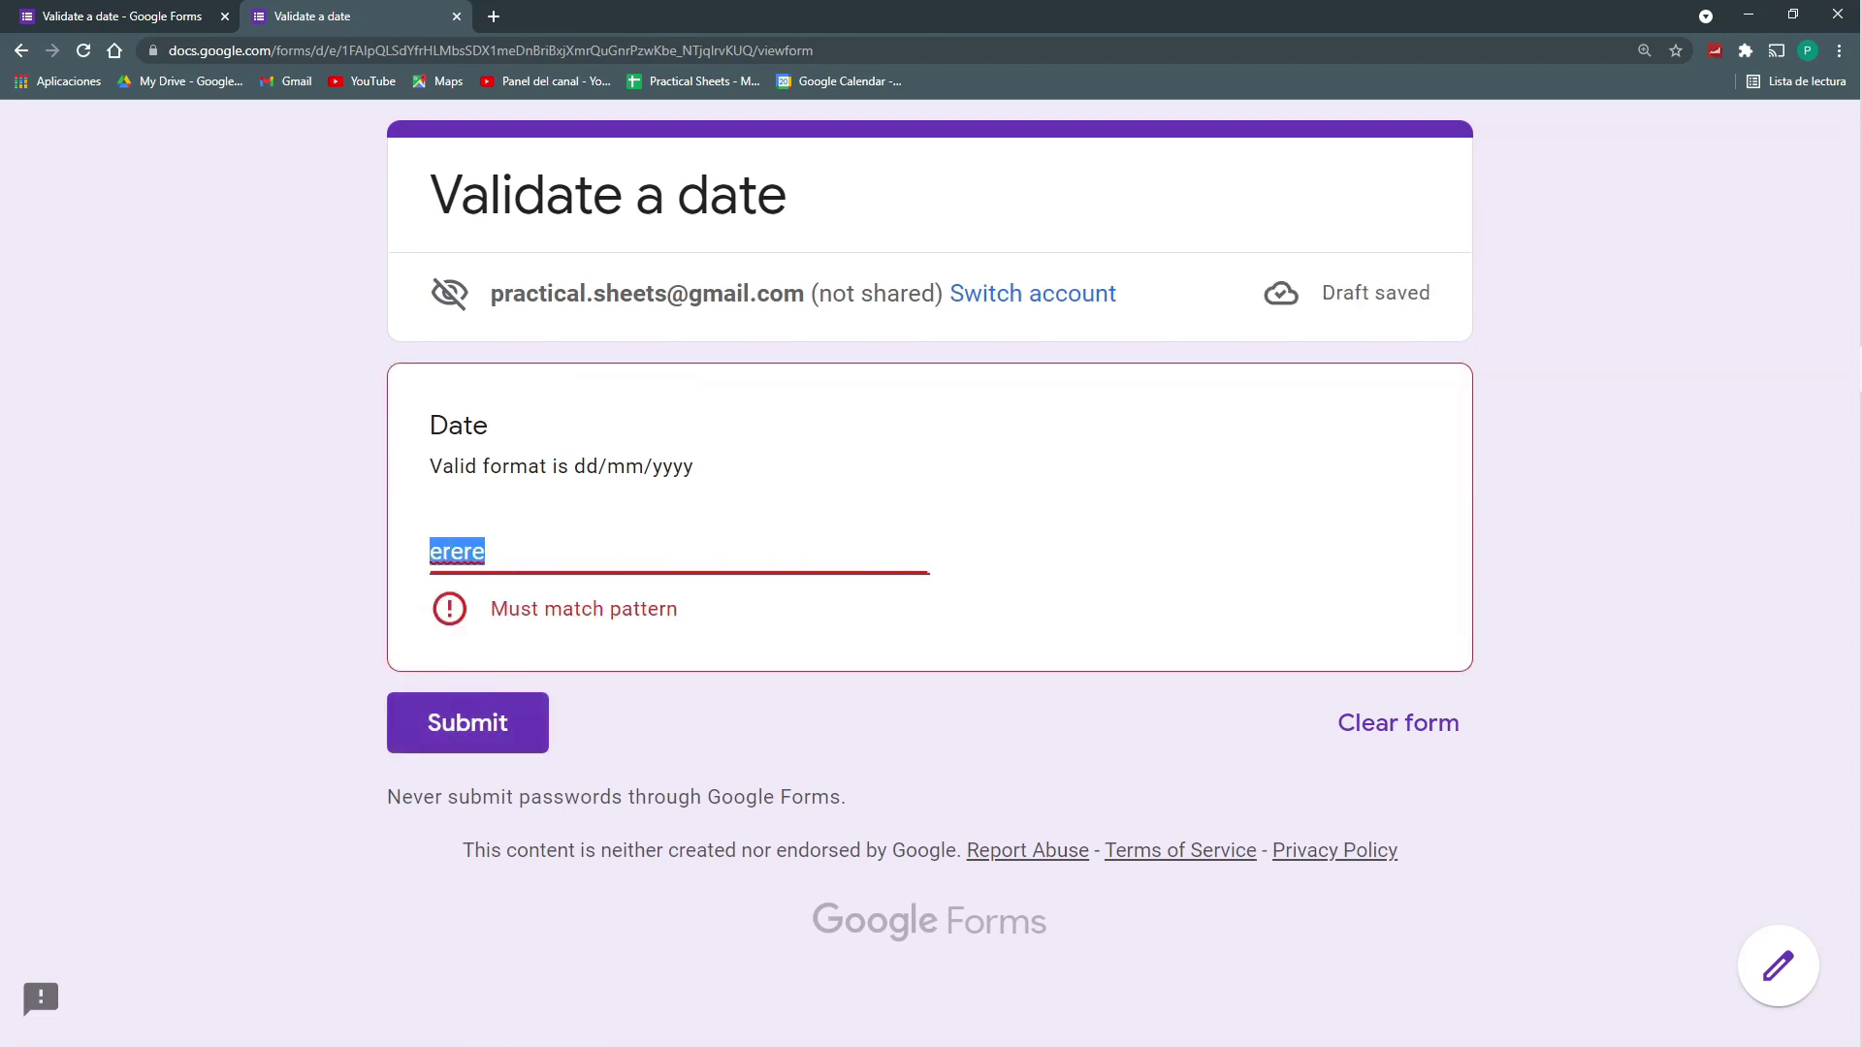
pyautogui.write('565656')
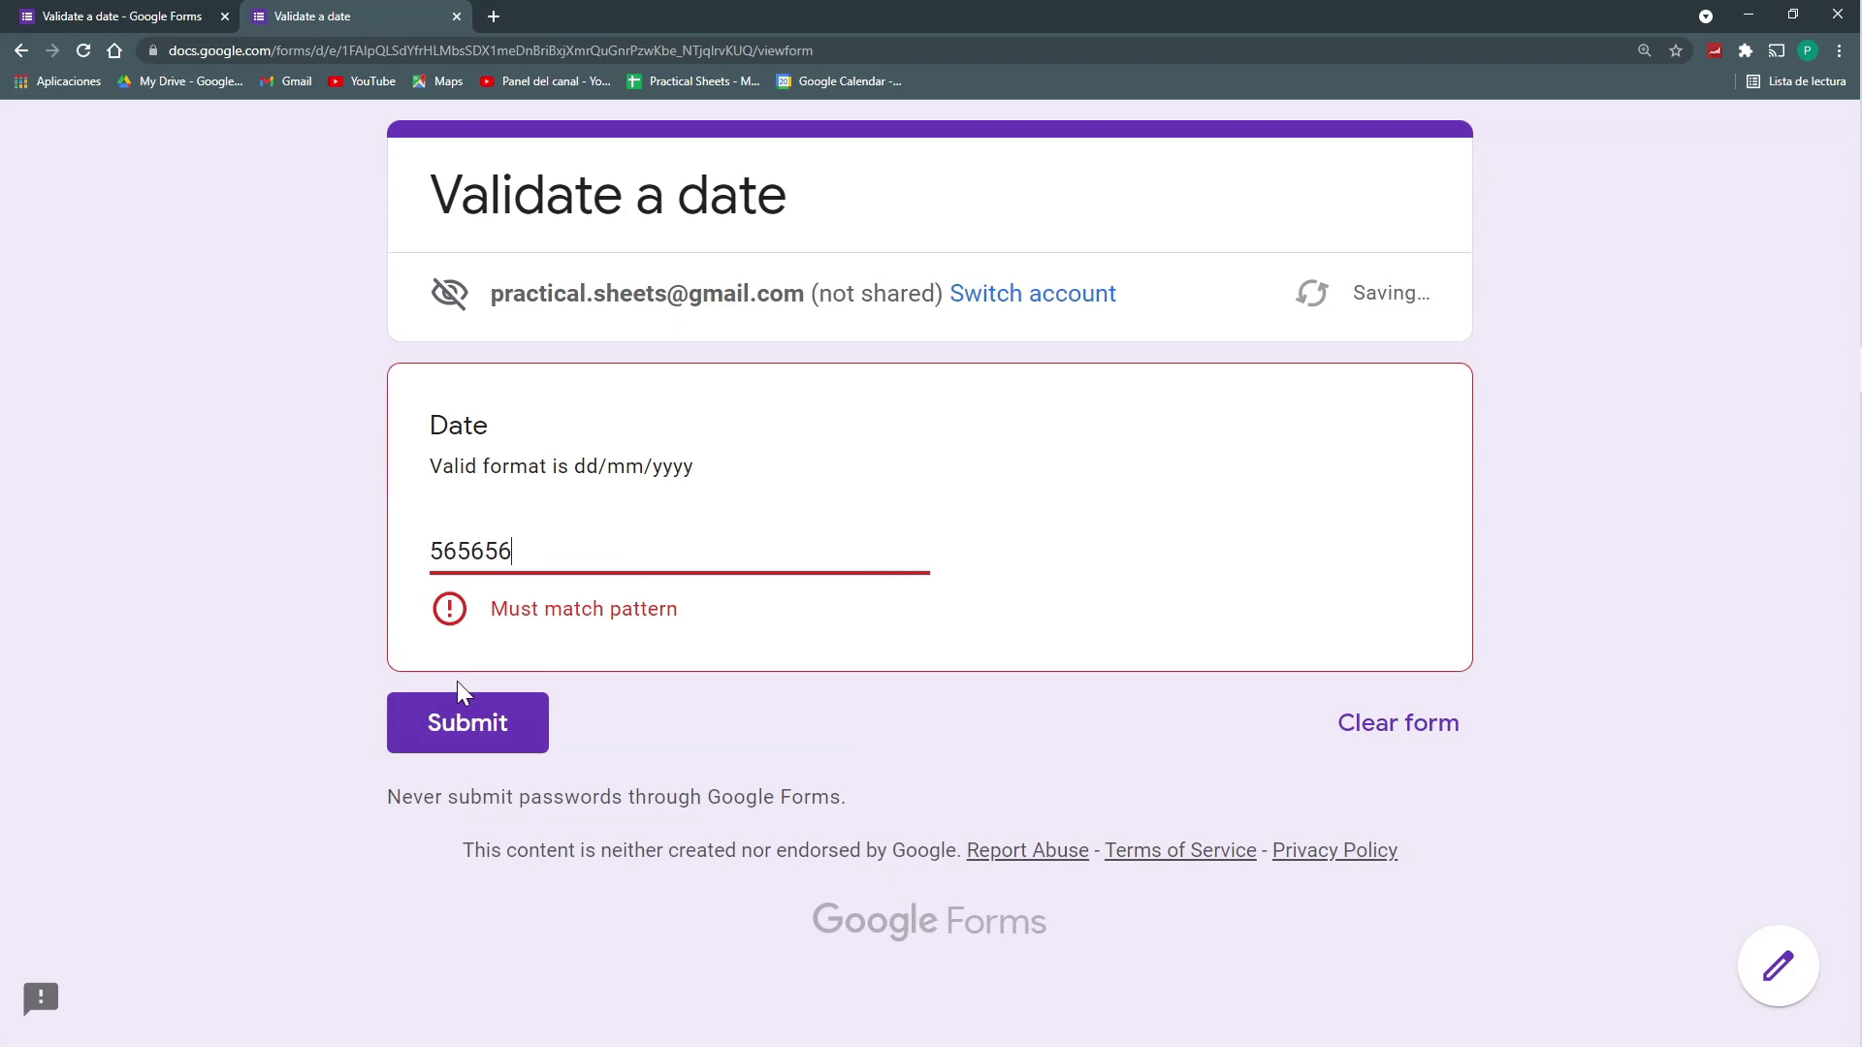
pyautogui.click(495, 723)
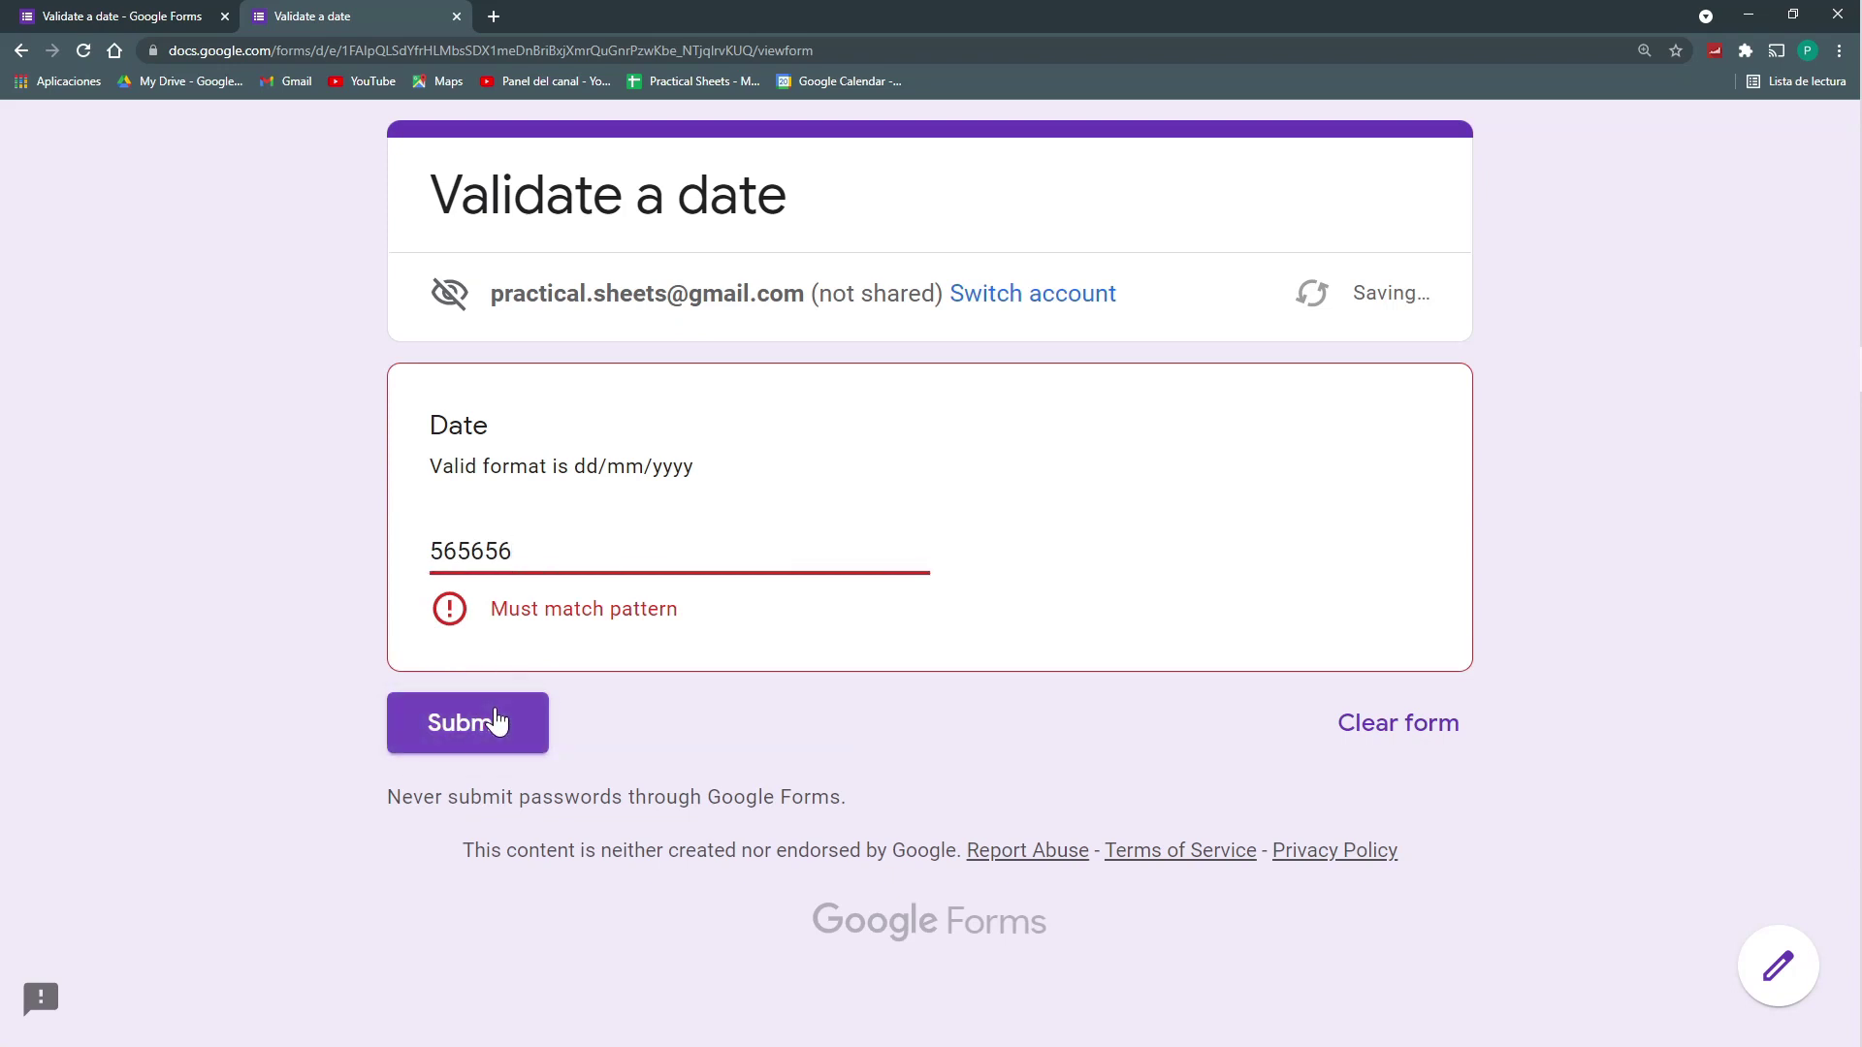
# Step: Test the date answer 012/023/232323 in the form preview, and replace it with 12/23/2323
pyautogui.moveTo(514, 551); pyautogui.dragTo(365, 563)
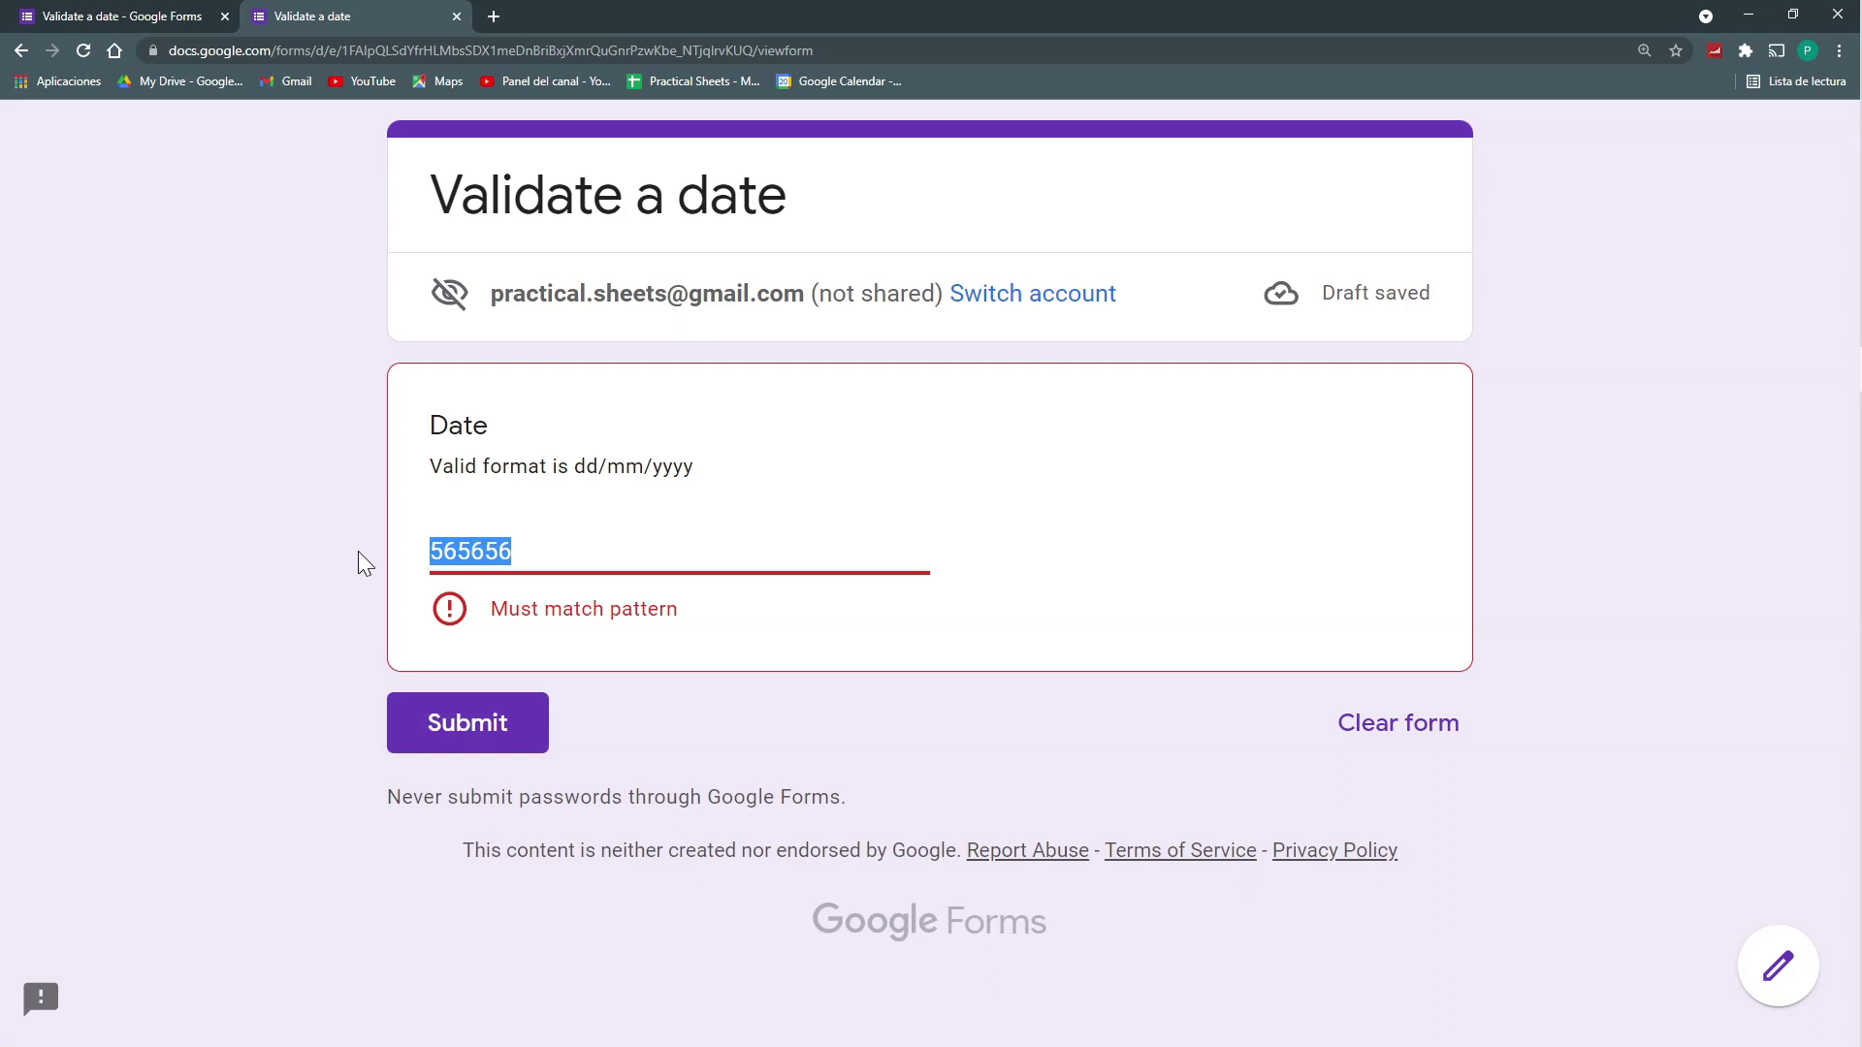
pyautogui.write('012/')
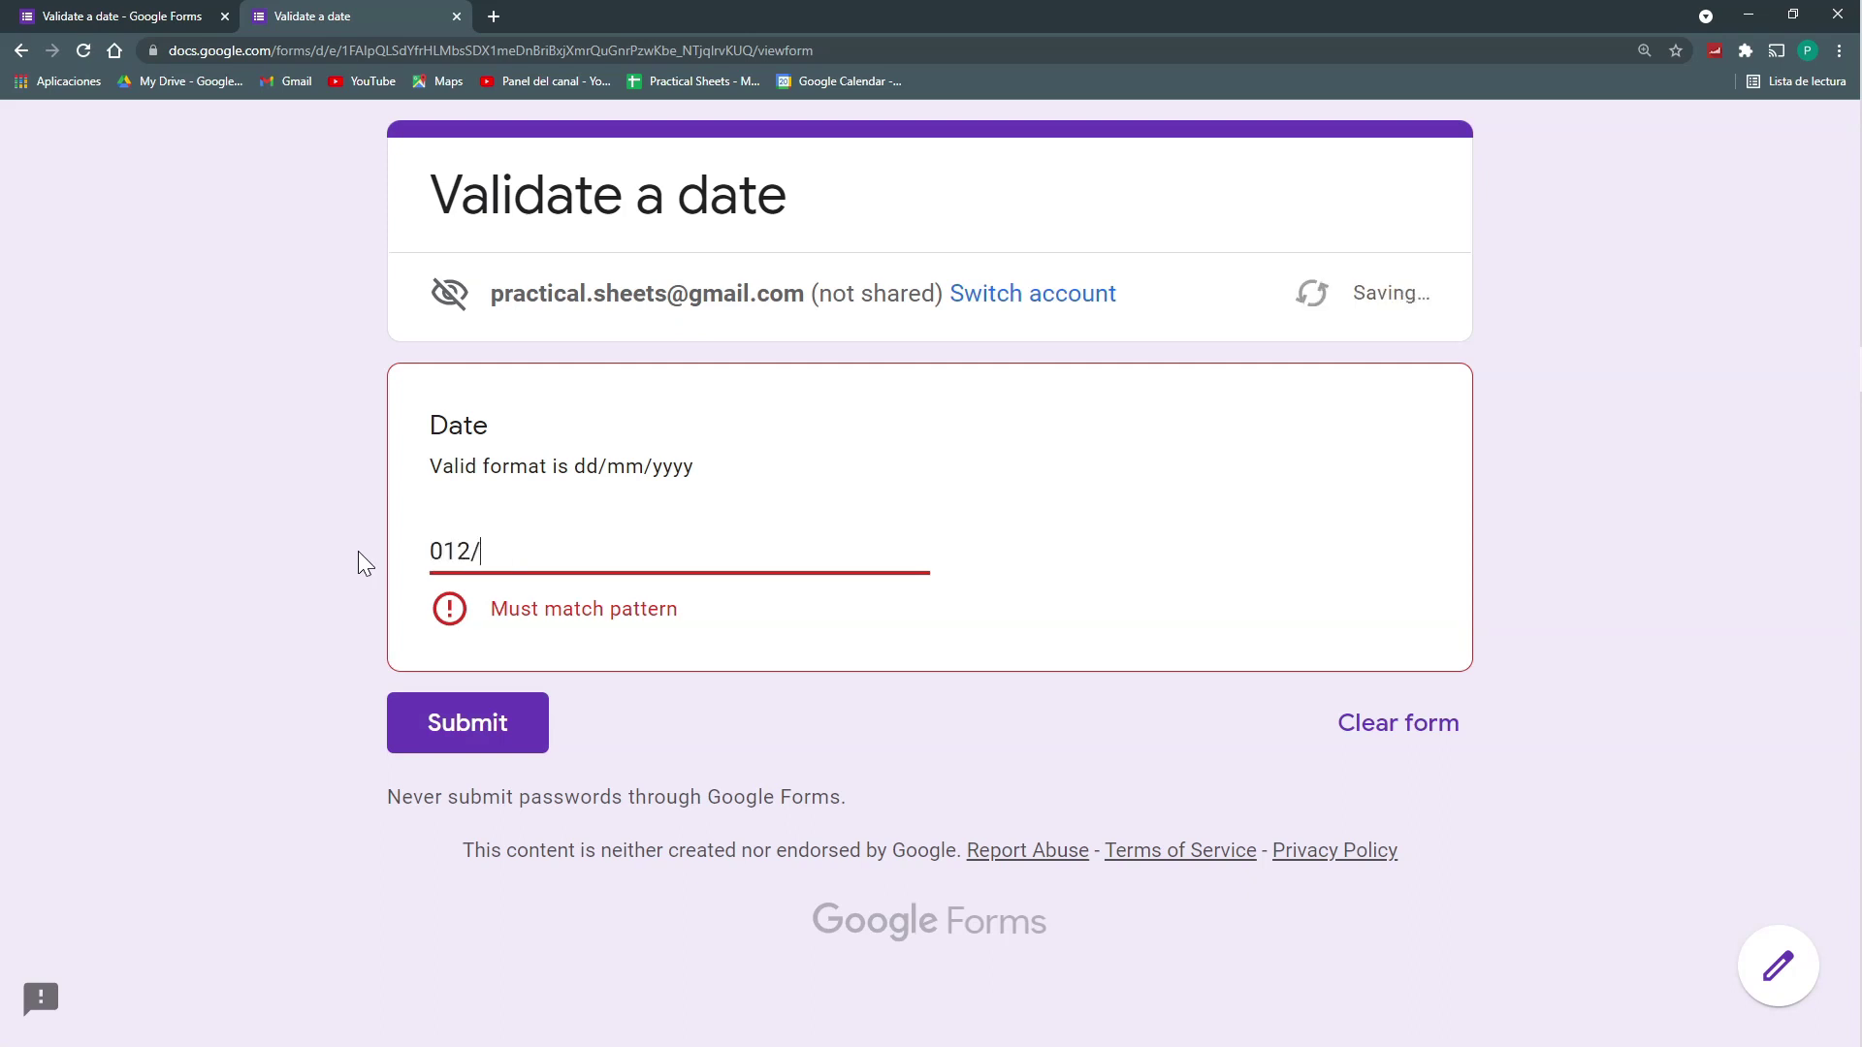
pyautogui.write('023/232323')
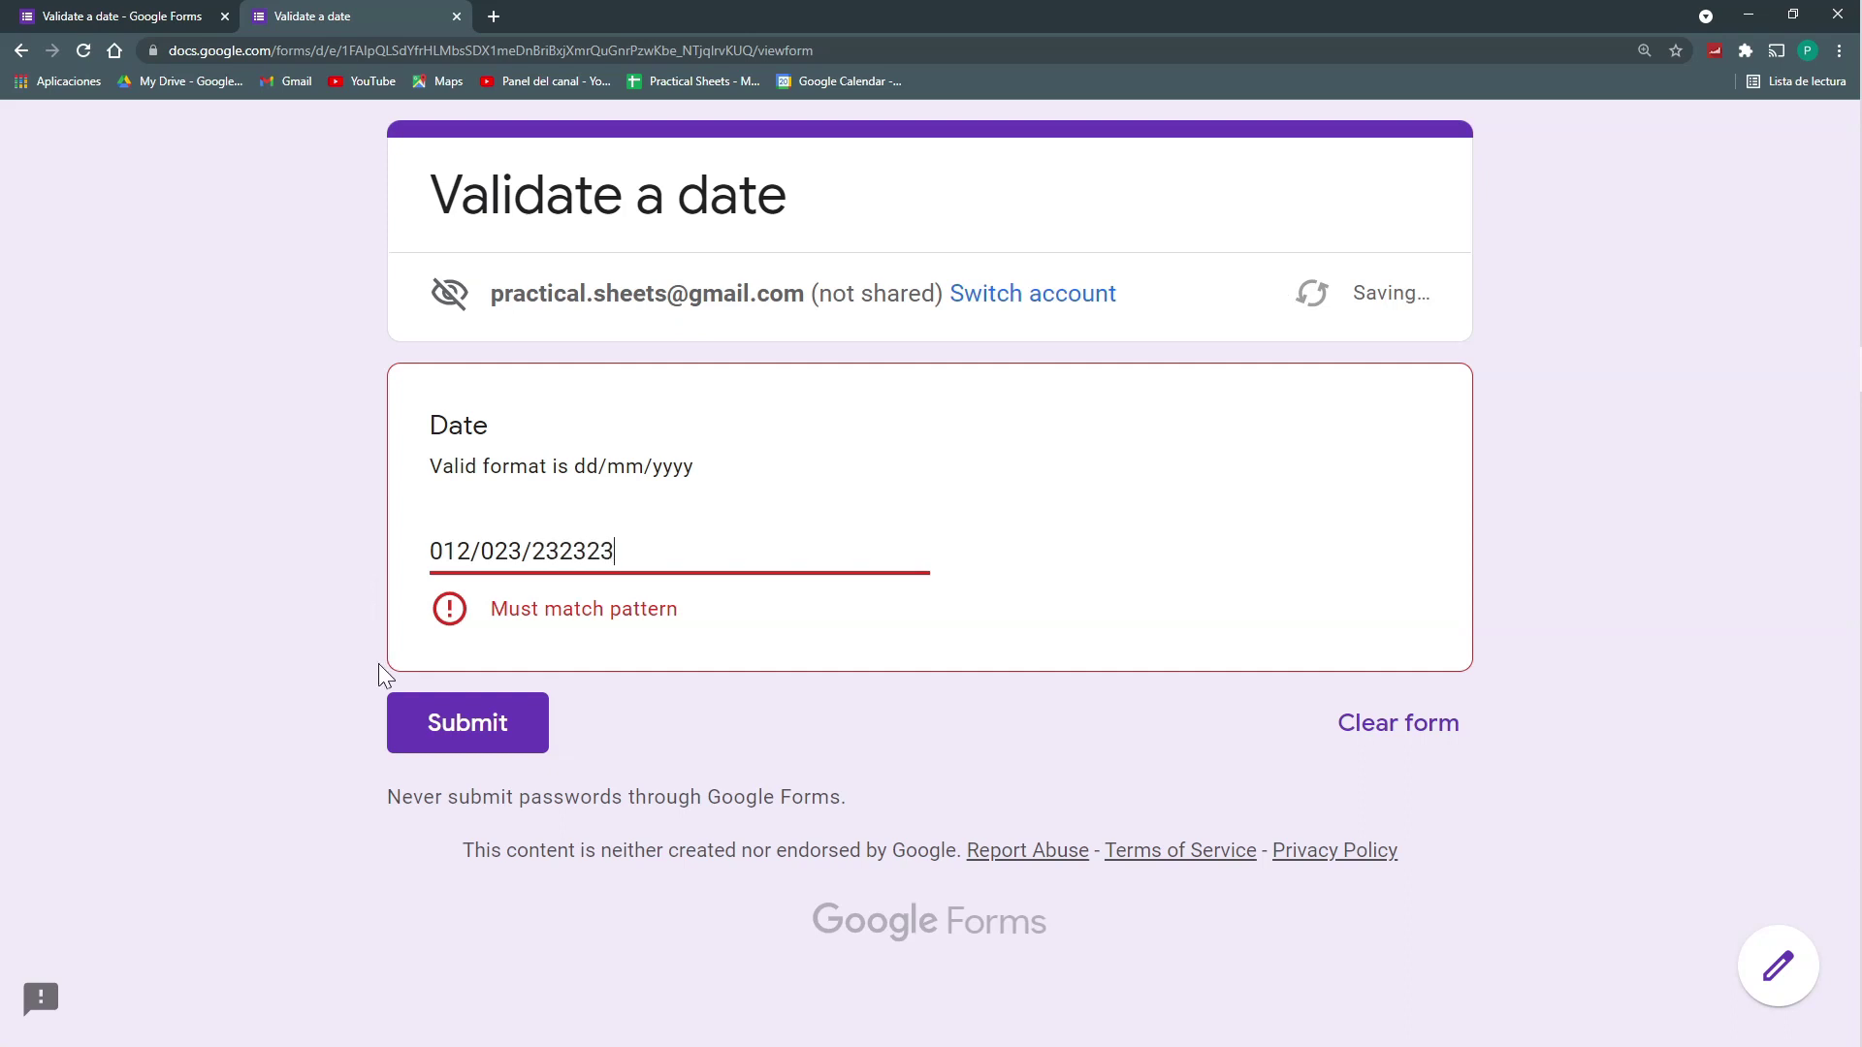
pyautogui.click(476, 740)
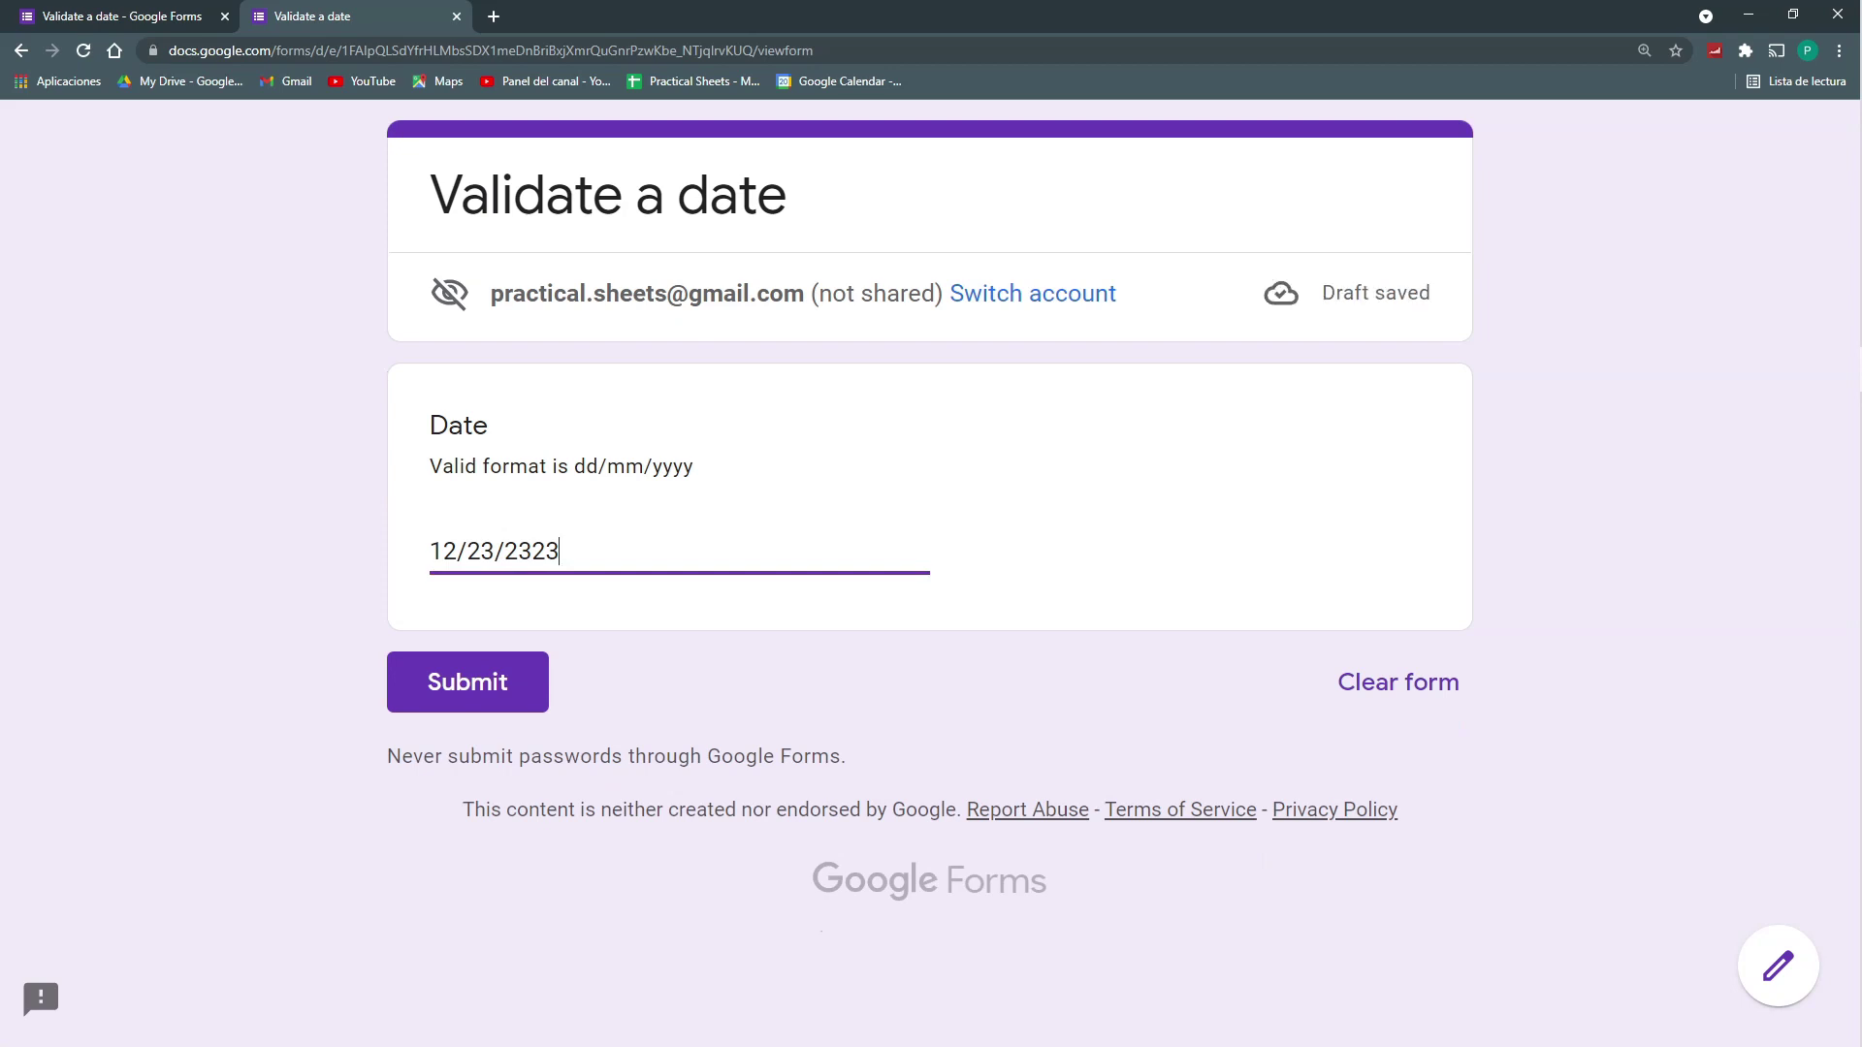
# Step: Back in the form editor, anchor the Date question's validation pattern so it reads ^\d{2}/\d{2}/\d{4}$
pyautogui.click(192, 17)
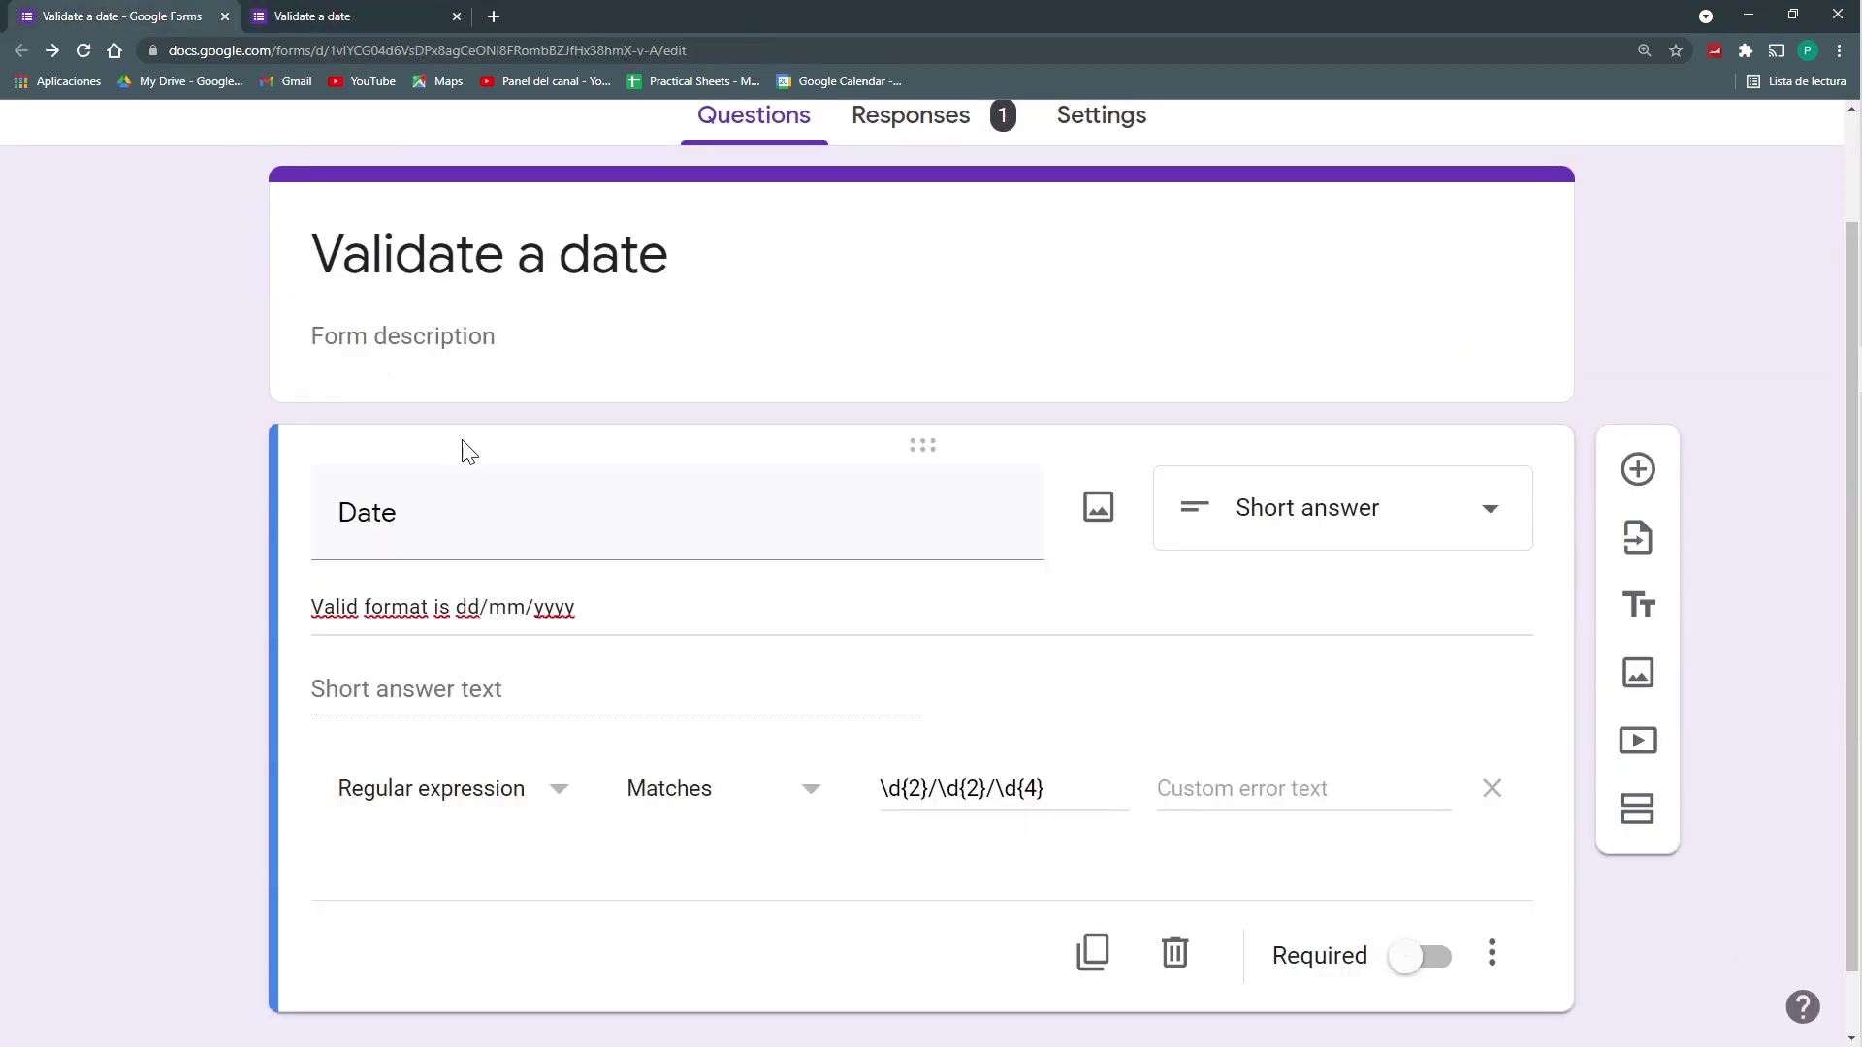
pyautogui.click(876, 798)
pyautogui.write('^')
pyautogui.write('$')
# Step: Examine the ^ and $ anchors in the pattern and the available regular expression conditions, keeping Matches selected
pyautogui.hotkey('shift', 'Left')
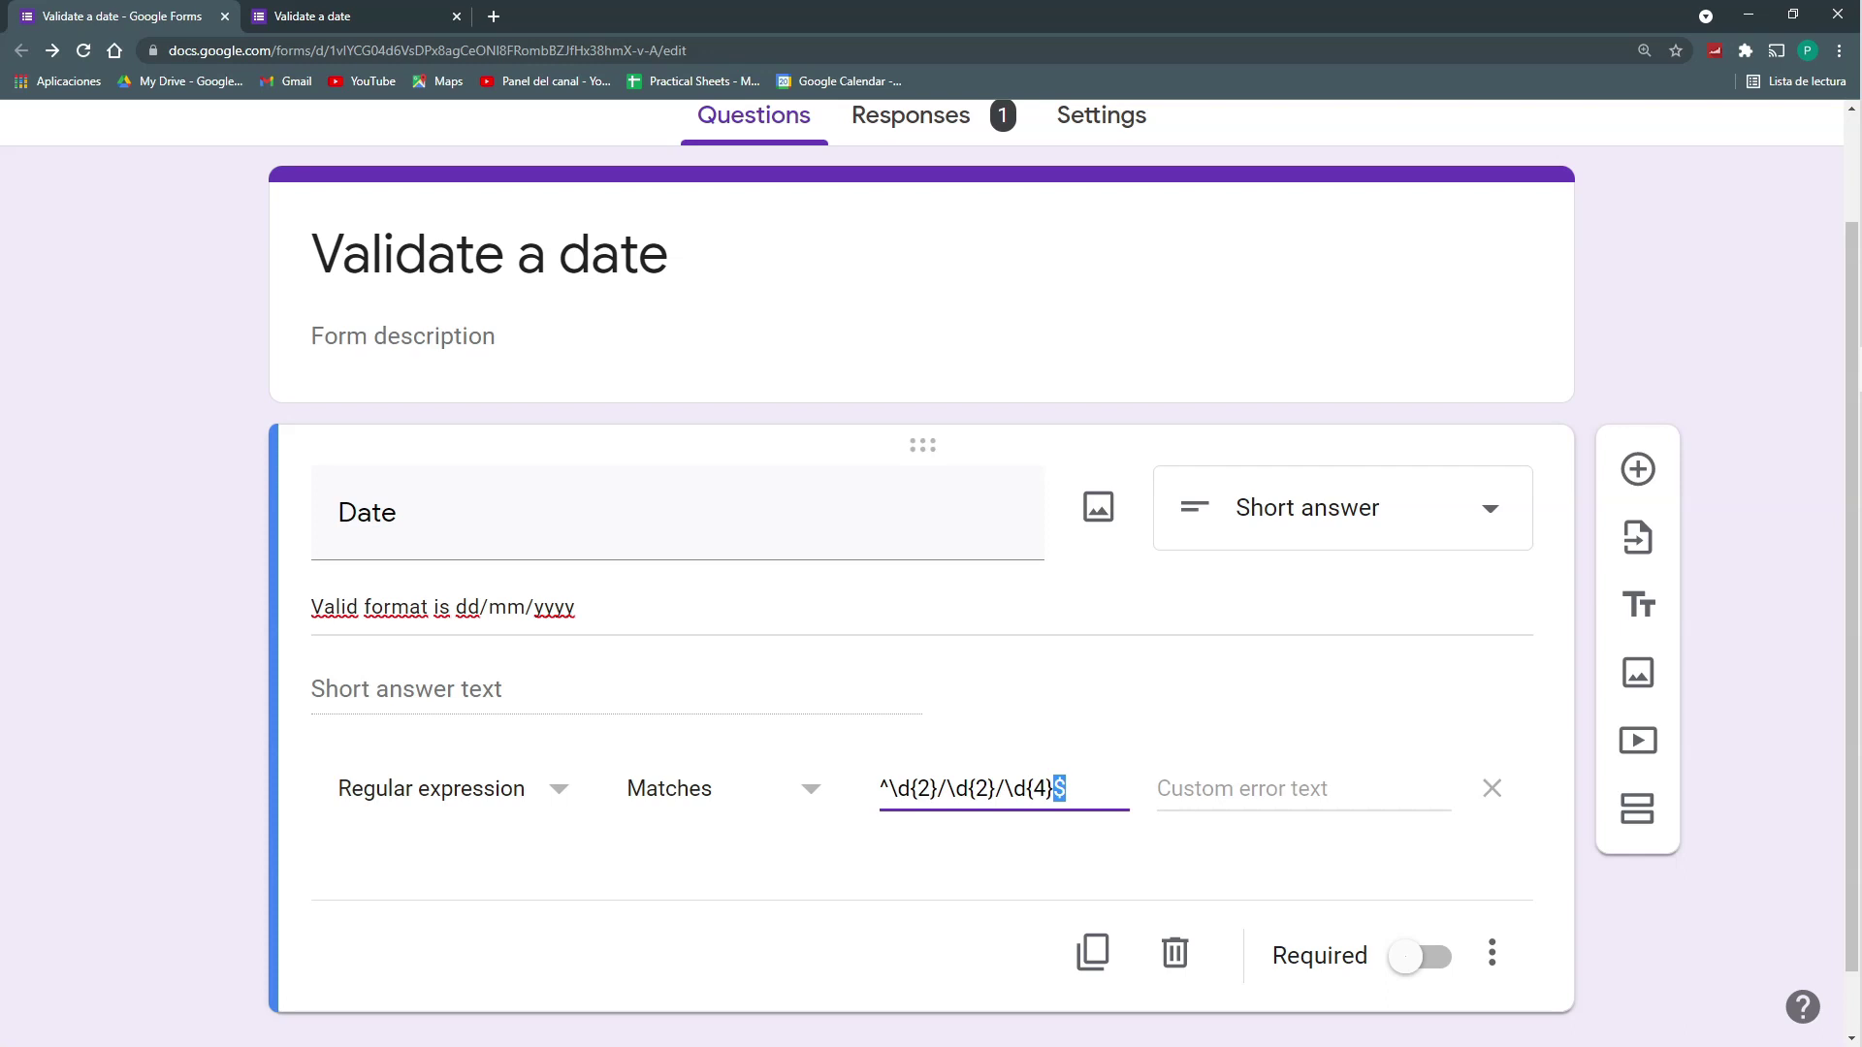
pyautogui.press('Home')
pyautogui.hotkey('shift', 'Right')
pyautogui.click(776, 809)
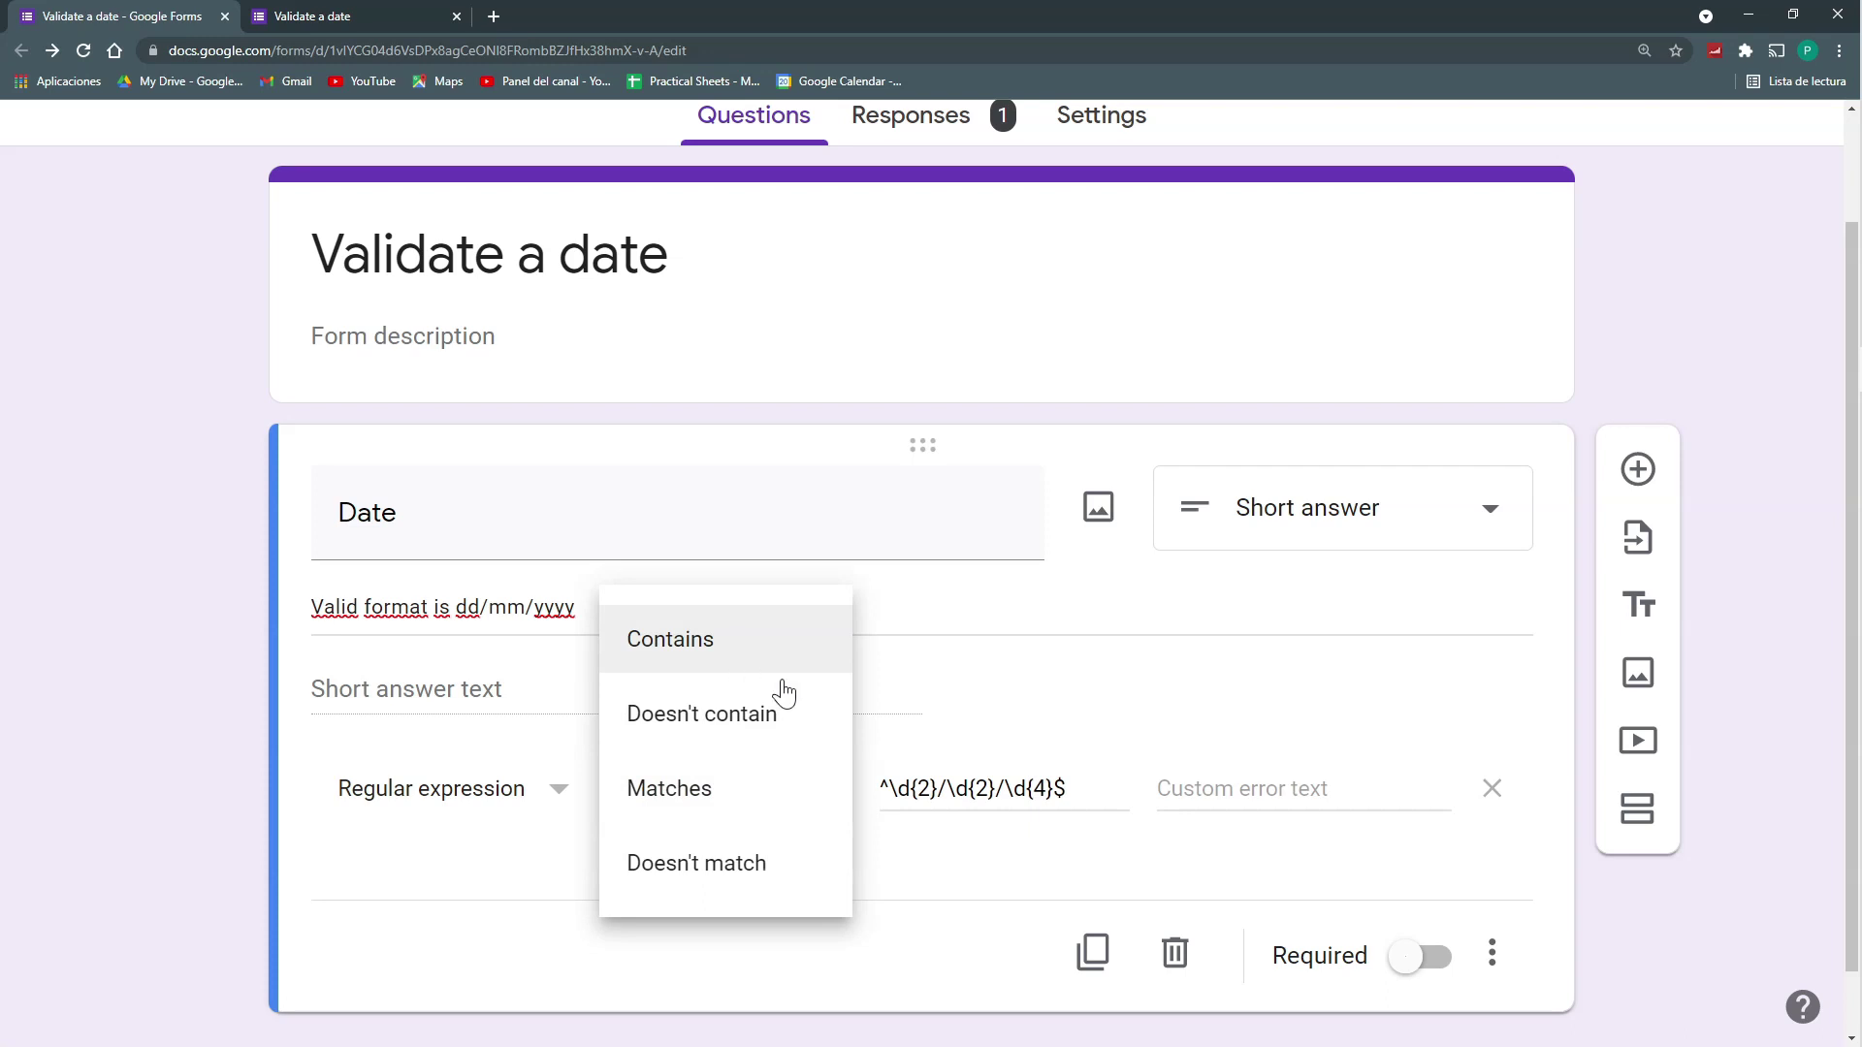
pyautogui.click(679, 789)
pyautogui.press('End')
pyautogui.hotkey('shift', 'Left')
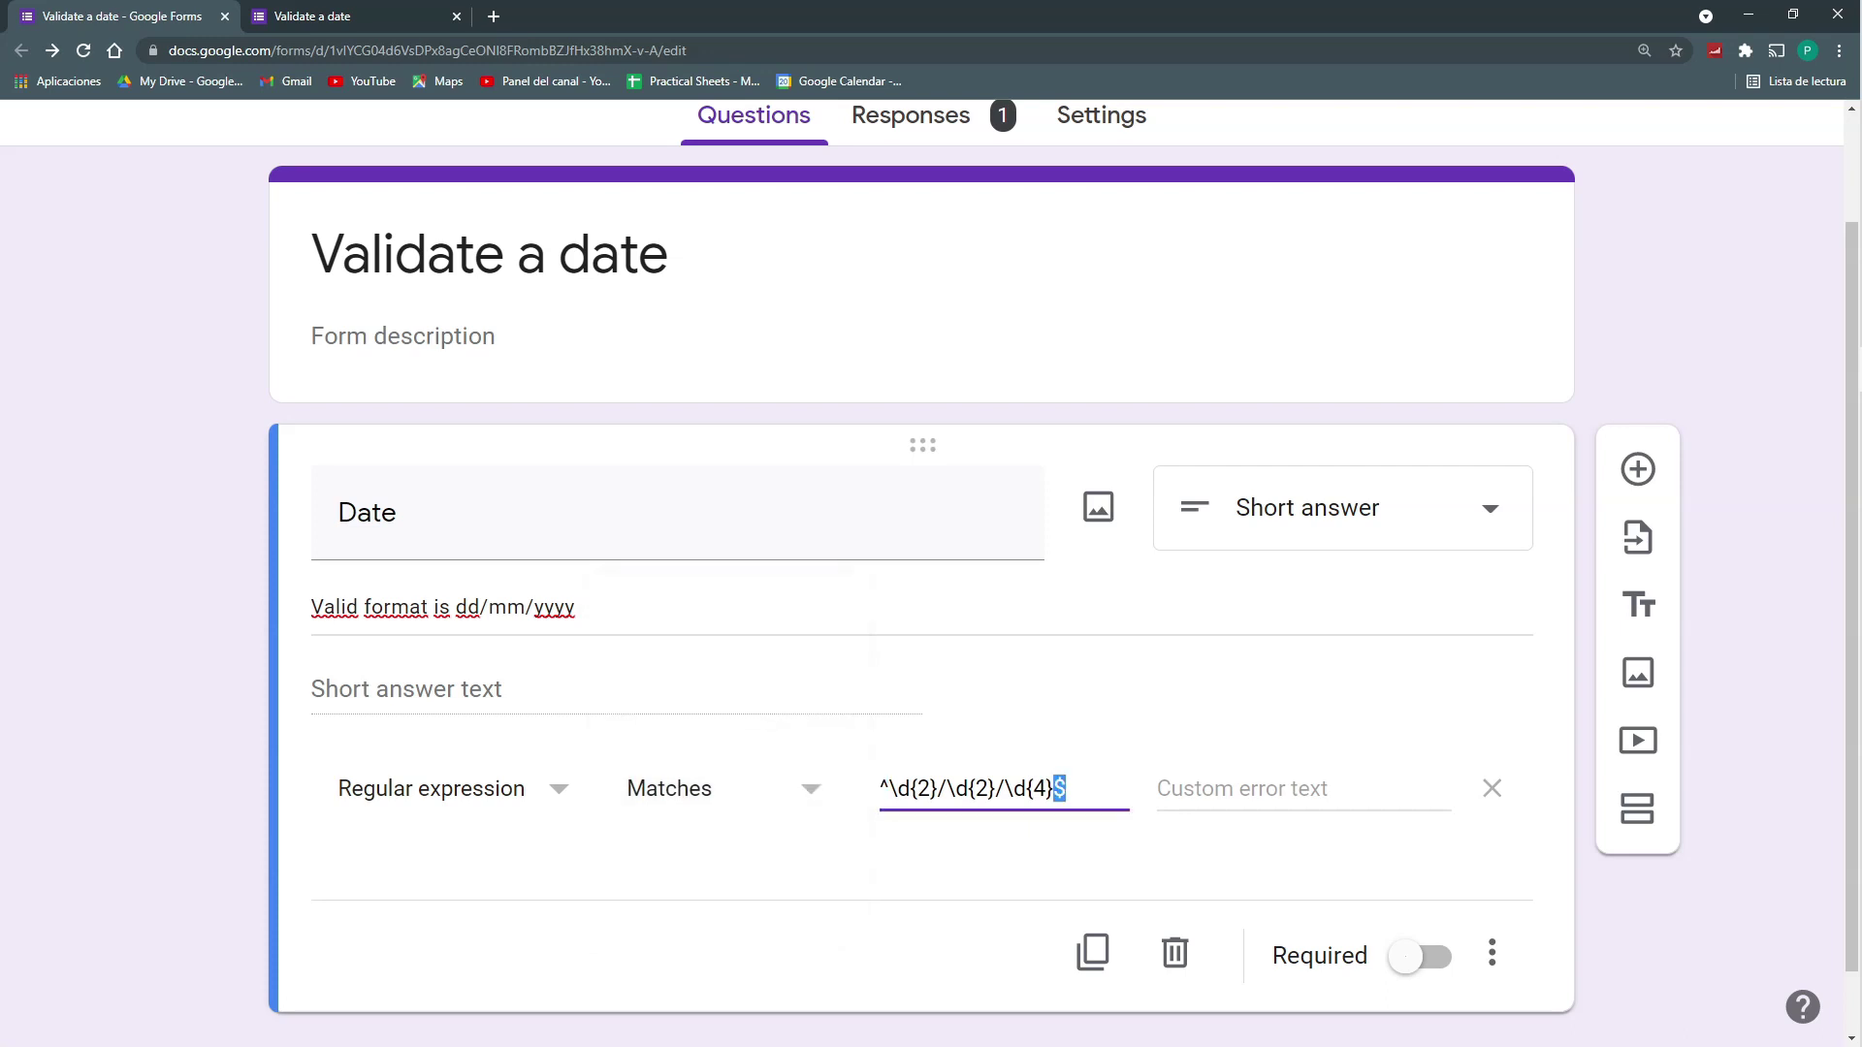
pyautogui.press('Right')
pyautogui.hotkey('shift', 'Left')
pyautogui.press('Home')
pyautogui.hotkey('shift', 'Right')
pyautogui.click(1071, 853)
# Step: Reload the form preview with the anchored pattern and submit the Date response
pyautogui.click(372, 11)
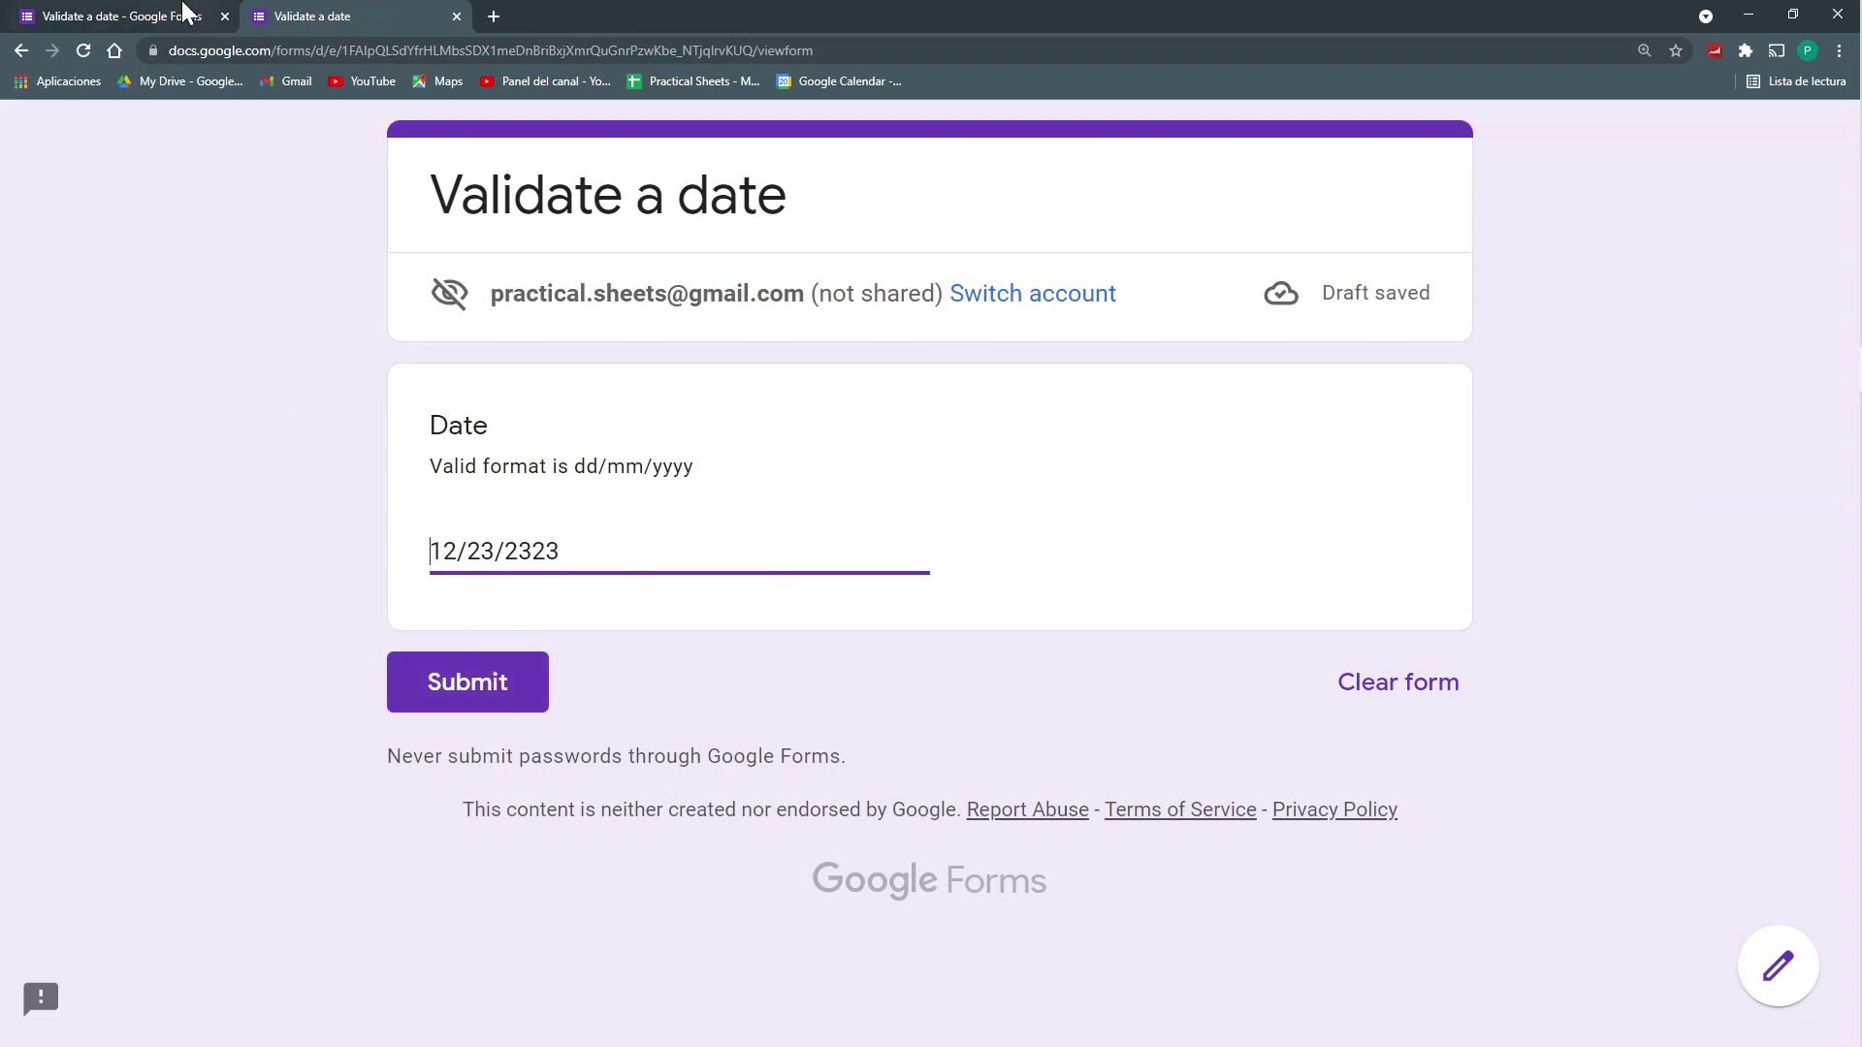
pyautogui.click(83, 51)
pyautogui.click(565, 552)
pyautogui.click(497, 691)
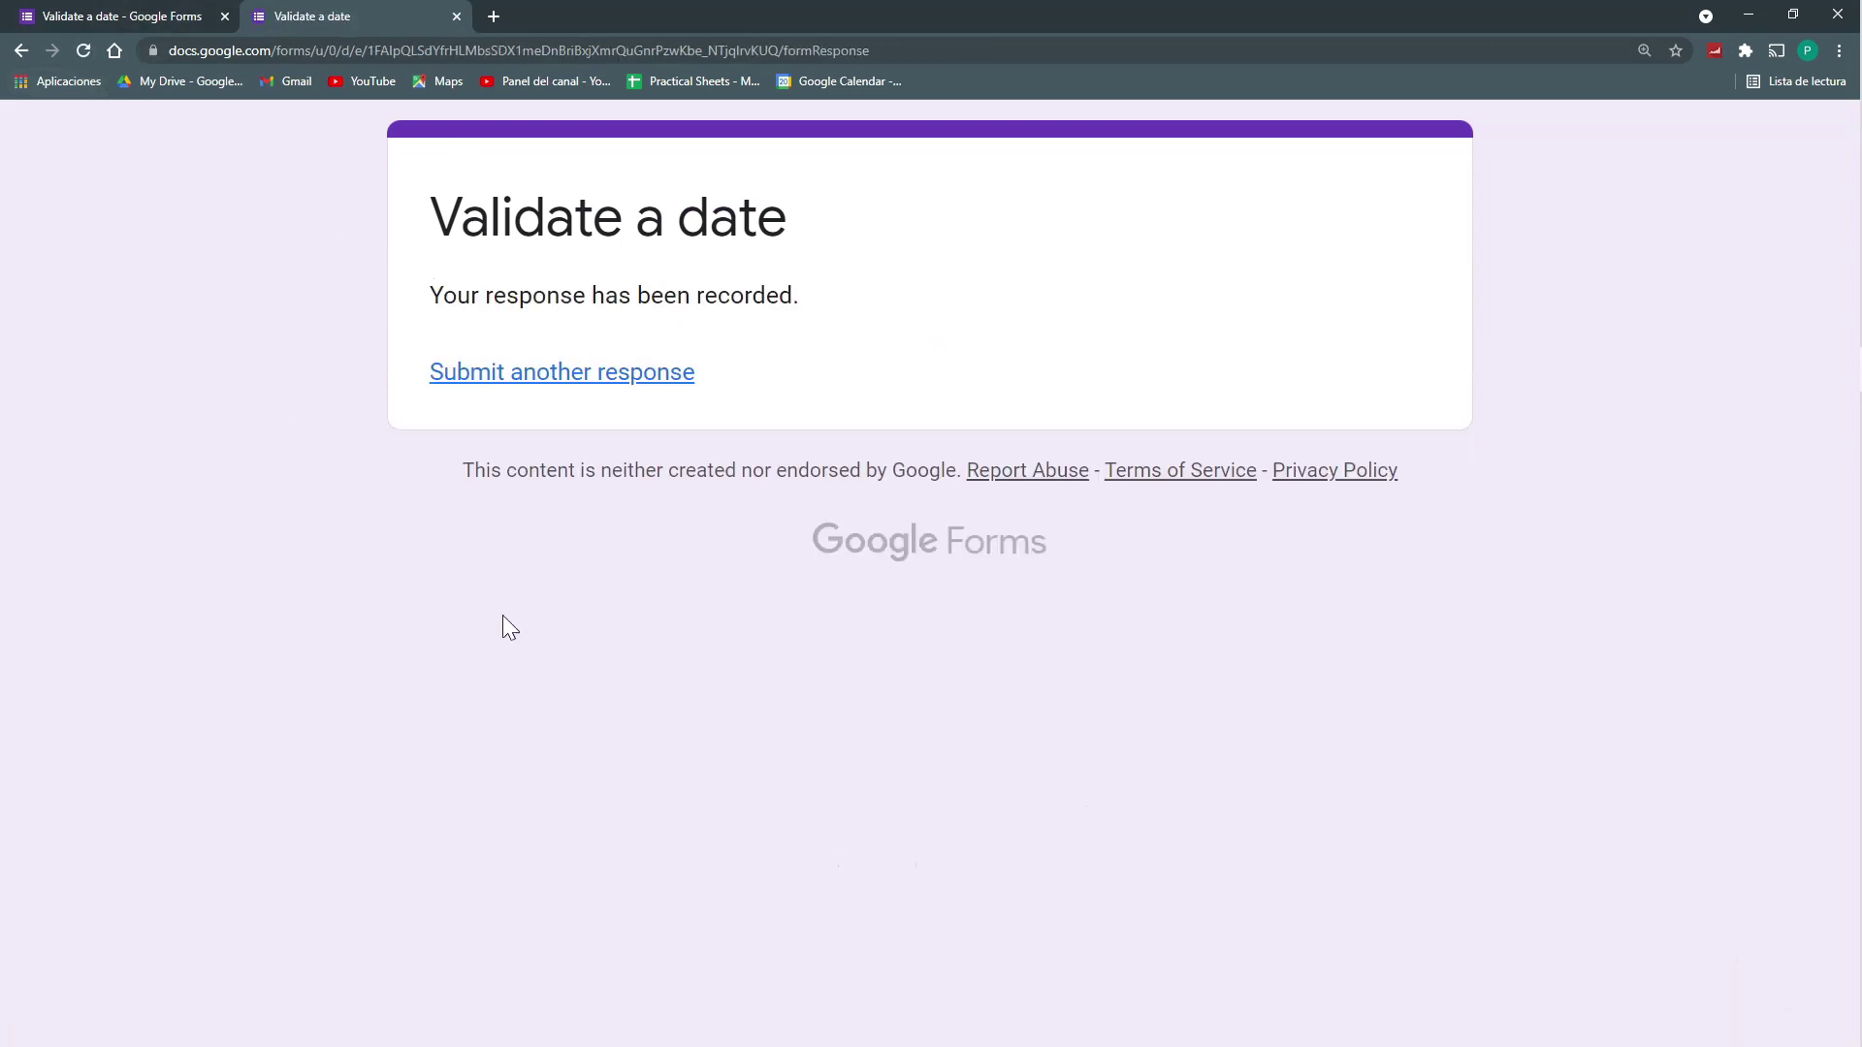
# Step: Start another response, try to submit 234/6 as the date, and clear the answer
pyautogui.click(531, 375)
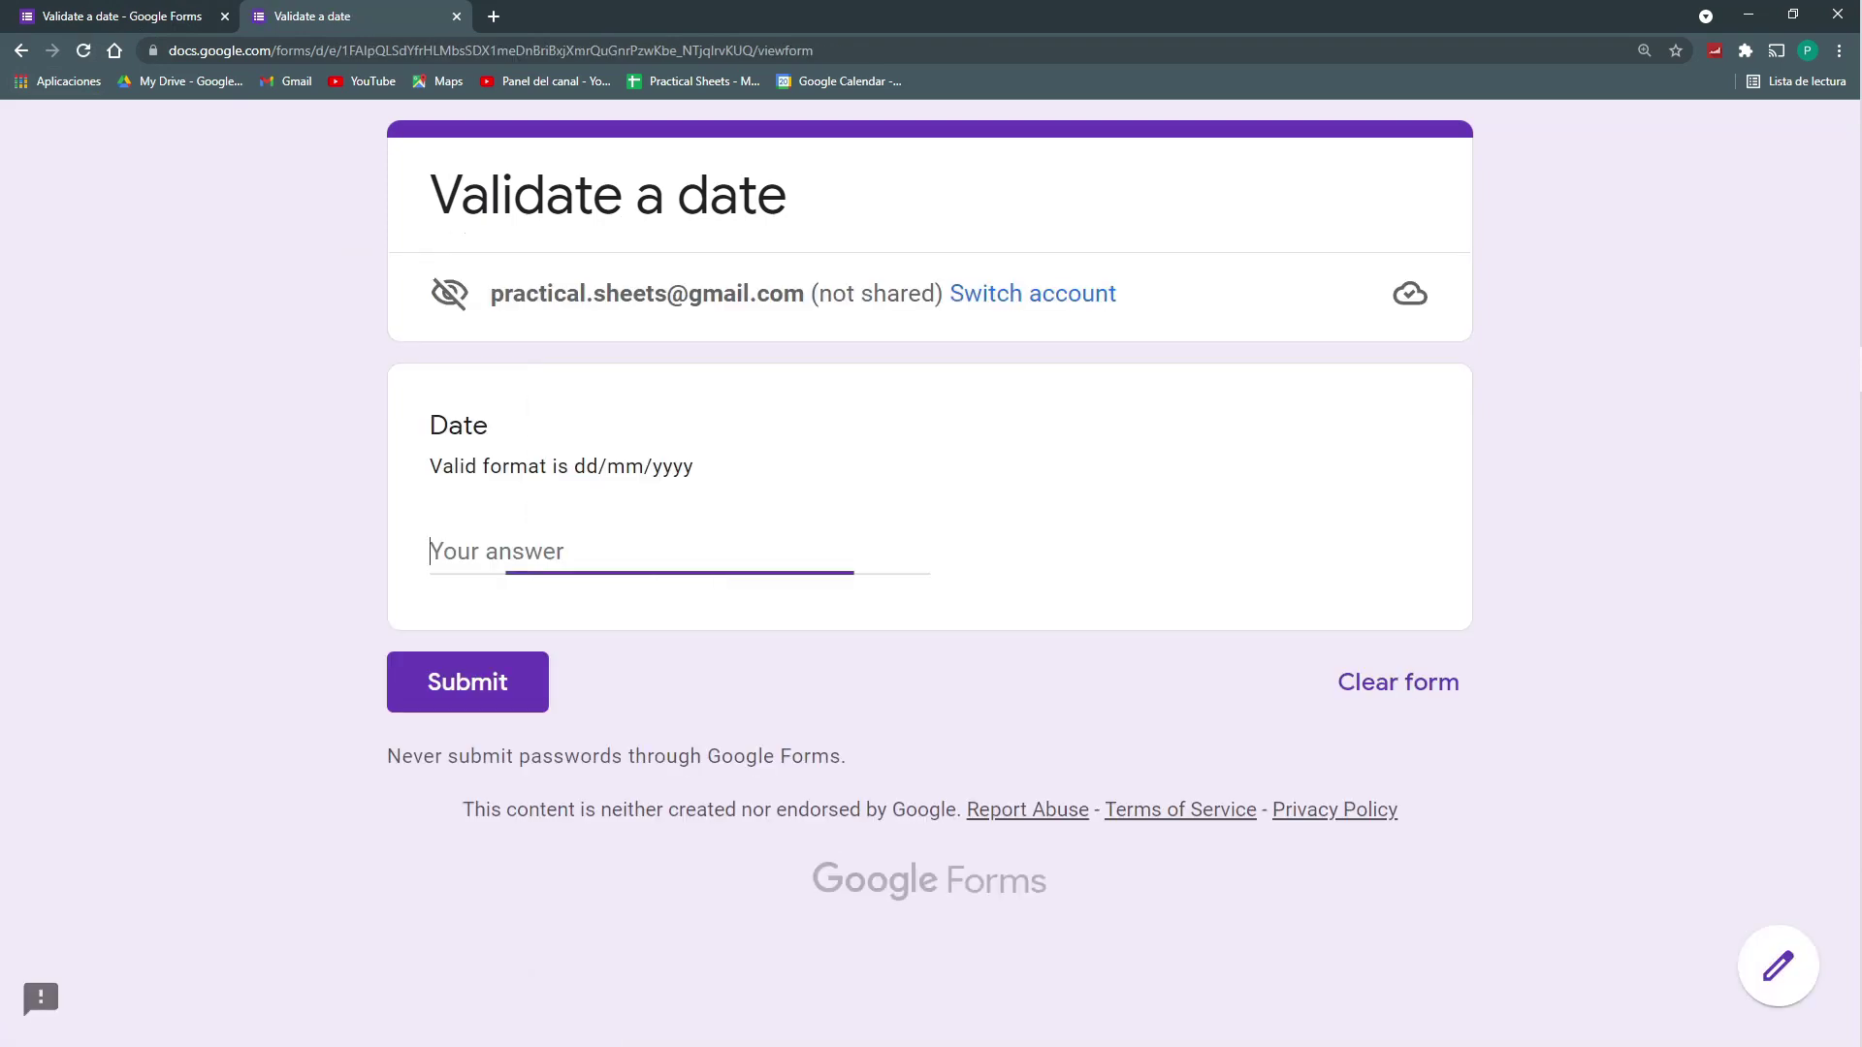
pyautogui.write('234/6')
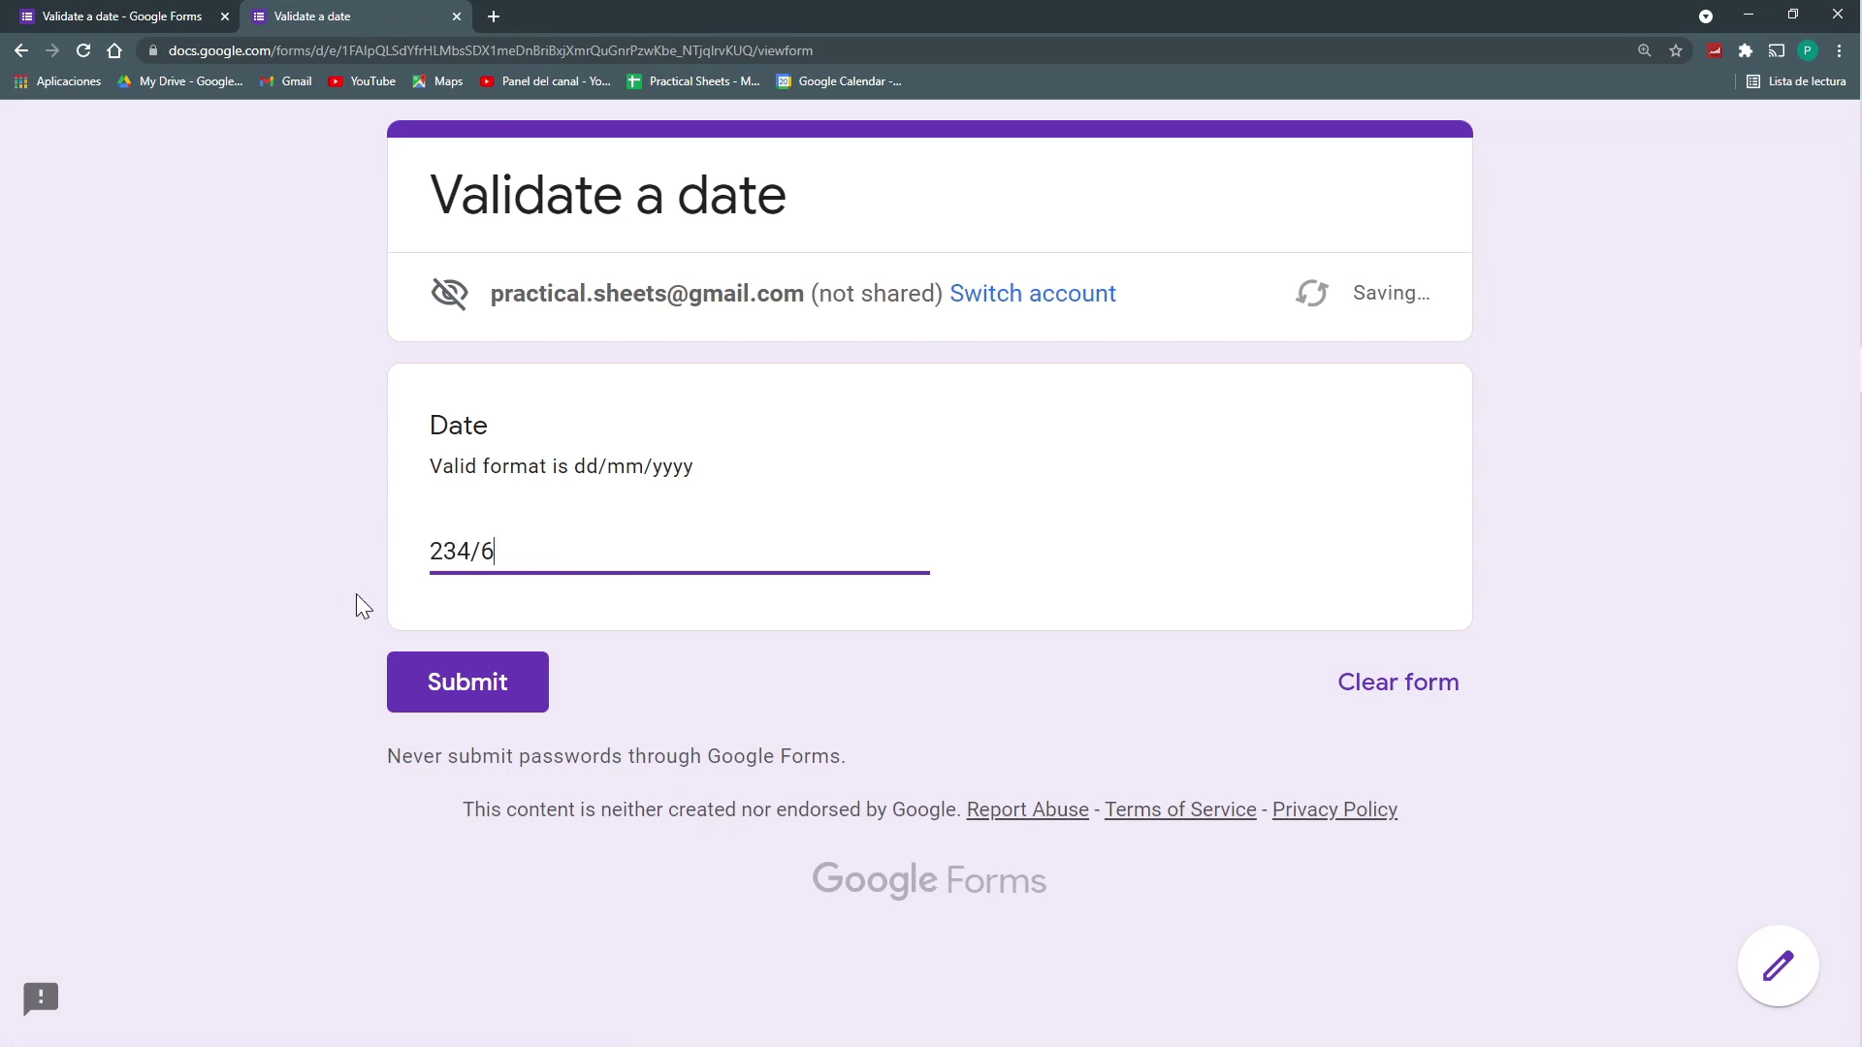
pyautogui.click(473, 682)
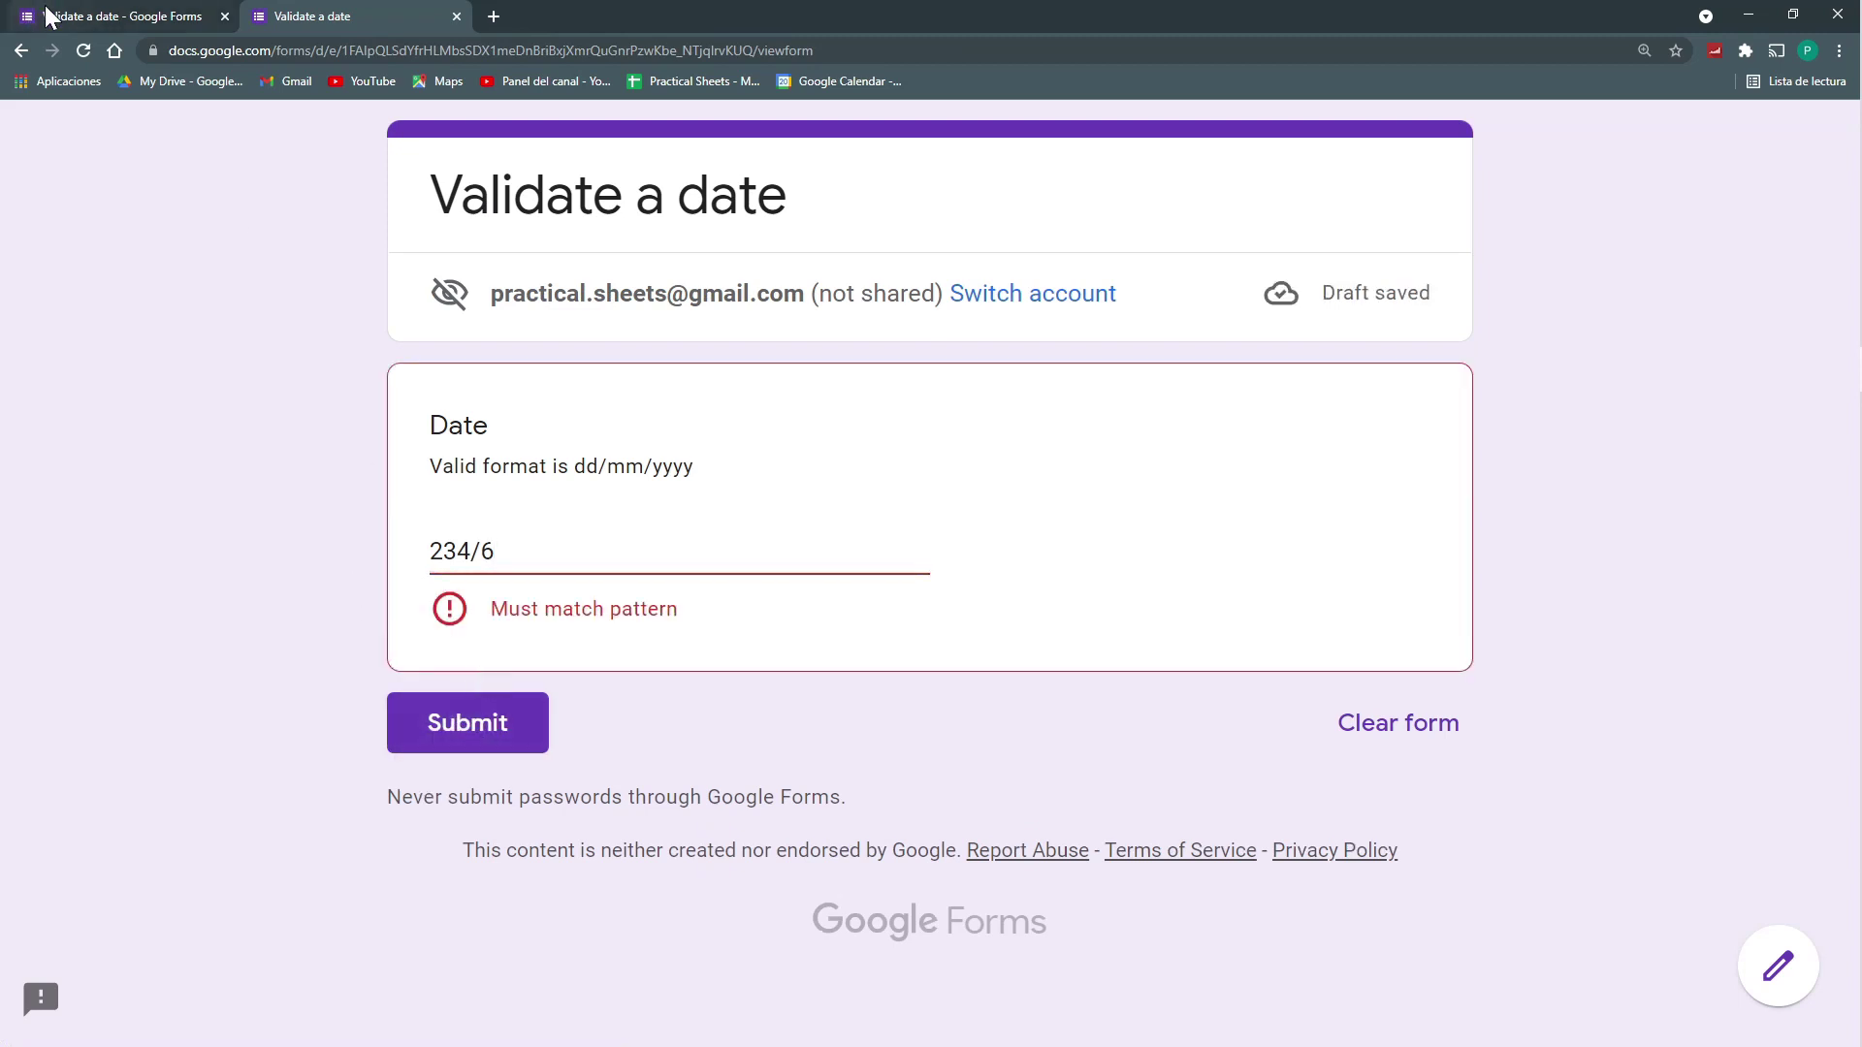
pyautogui.moveTo(697, 469); pyautogui.dragTo(586, 468)
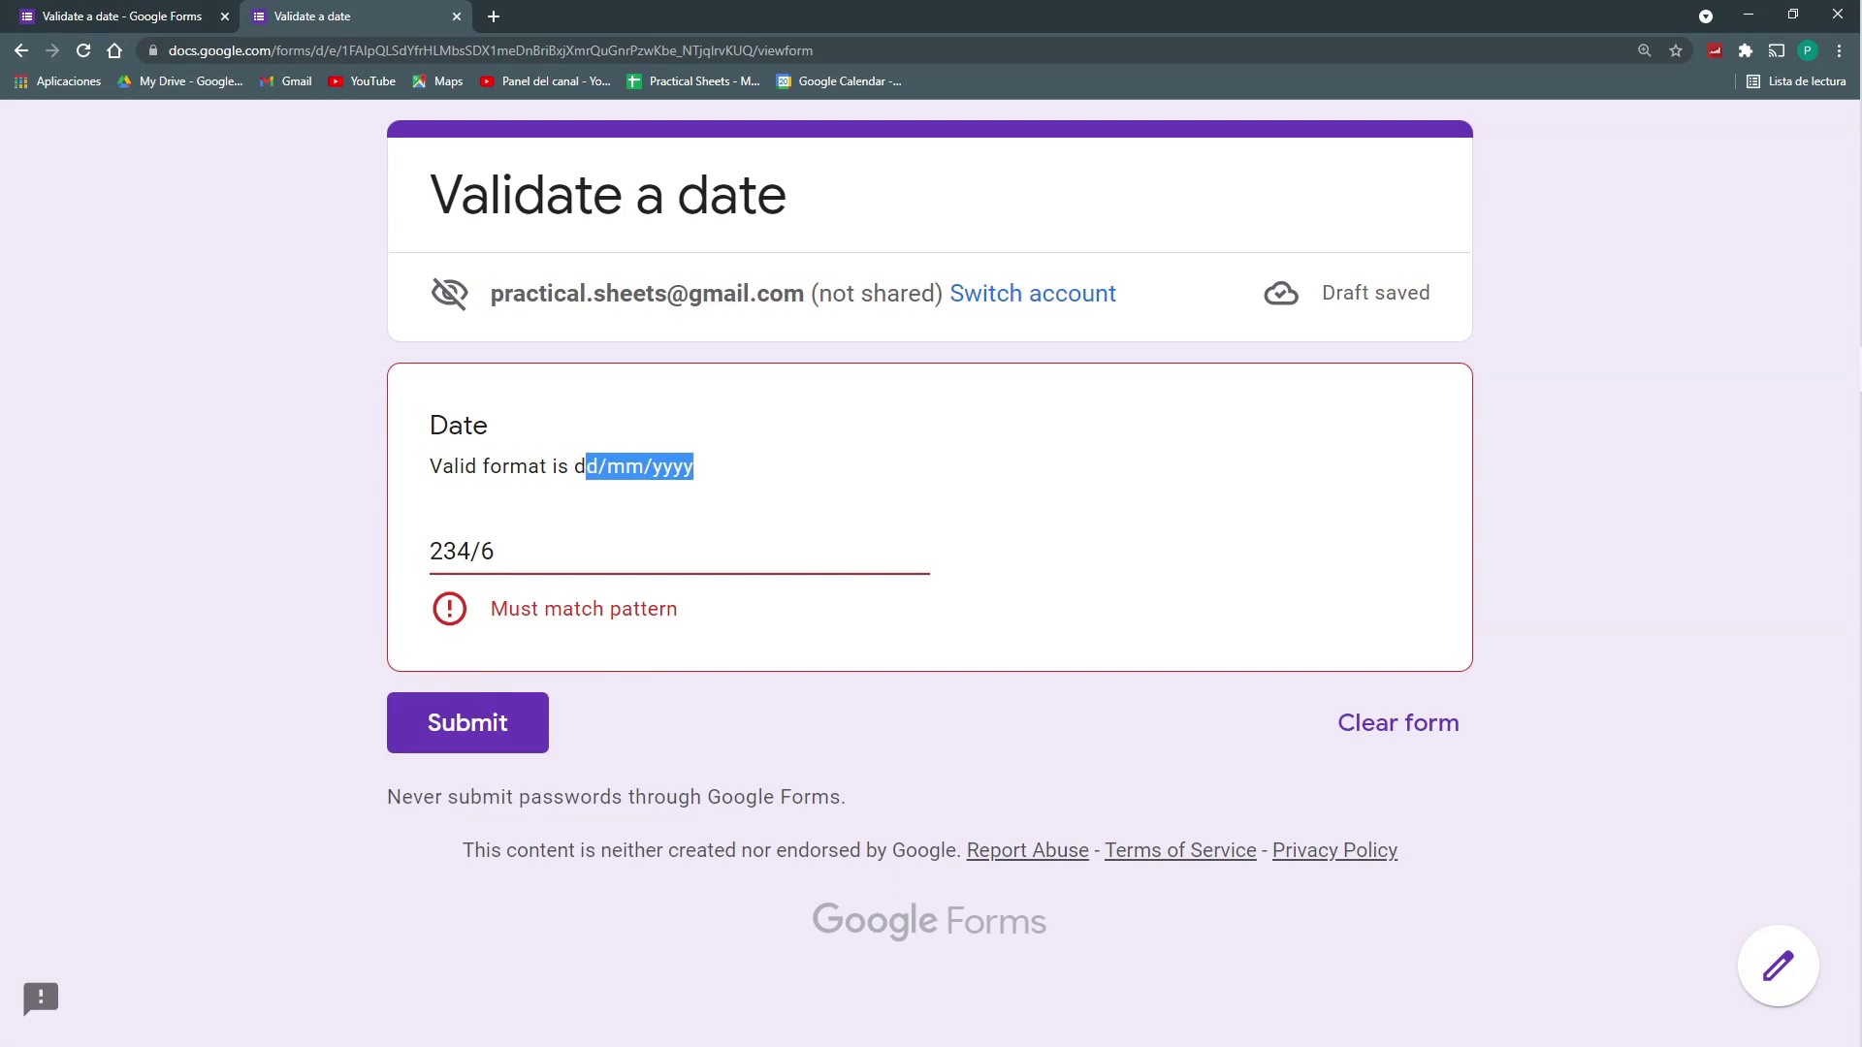
pyautogui.press('Tab')
pyautogui.moveTo(499, 552); pyautogui.dragTo(405, 551)
pyautogui.press('BackSpace')
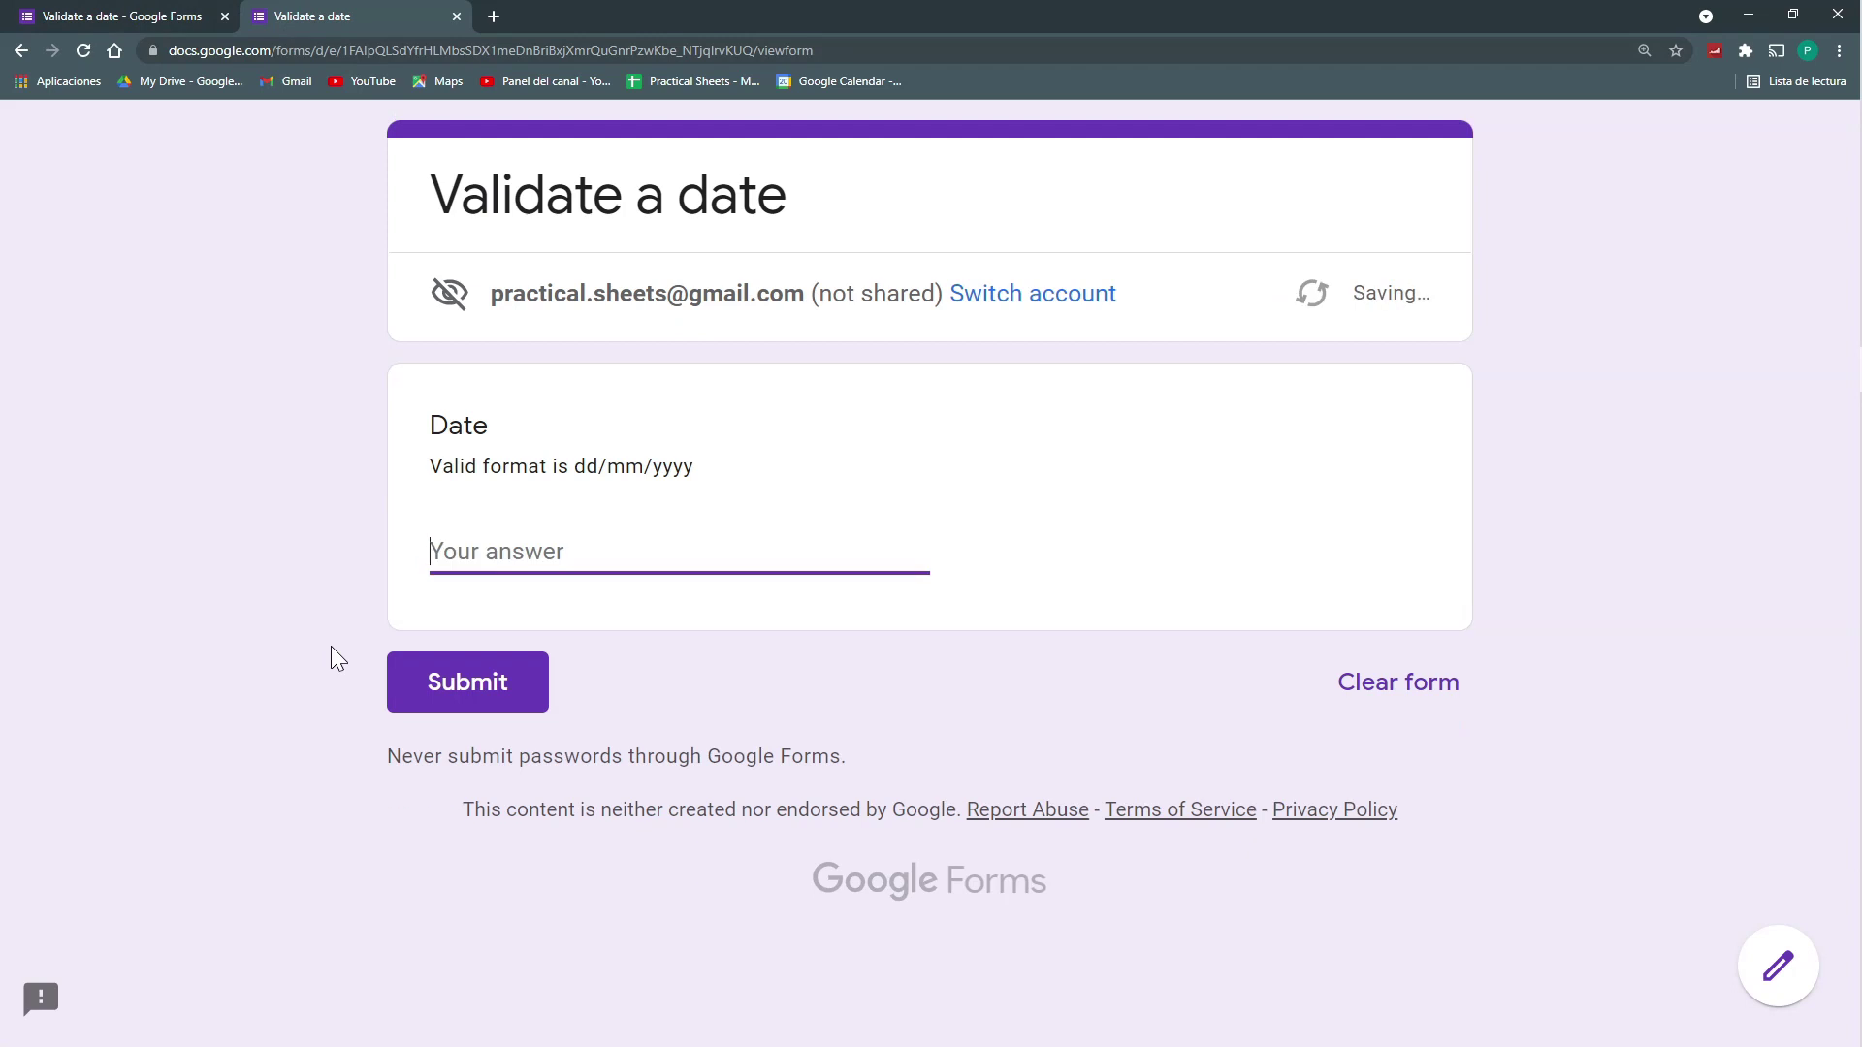
# Step: Enter 35/15/2021 as the date and submit the response
pyautogui.write('35/15/2021')
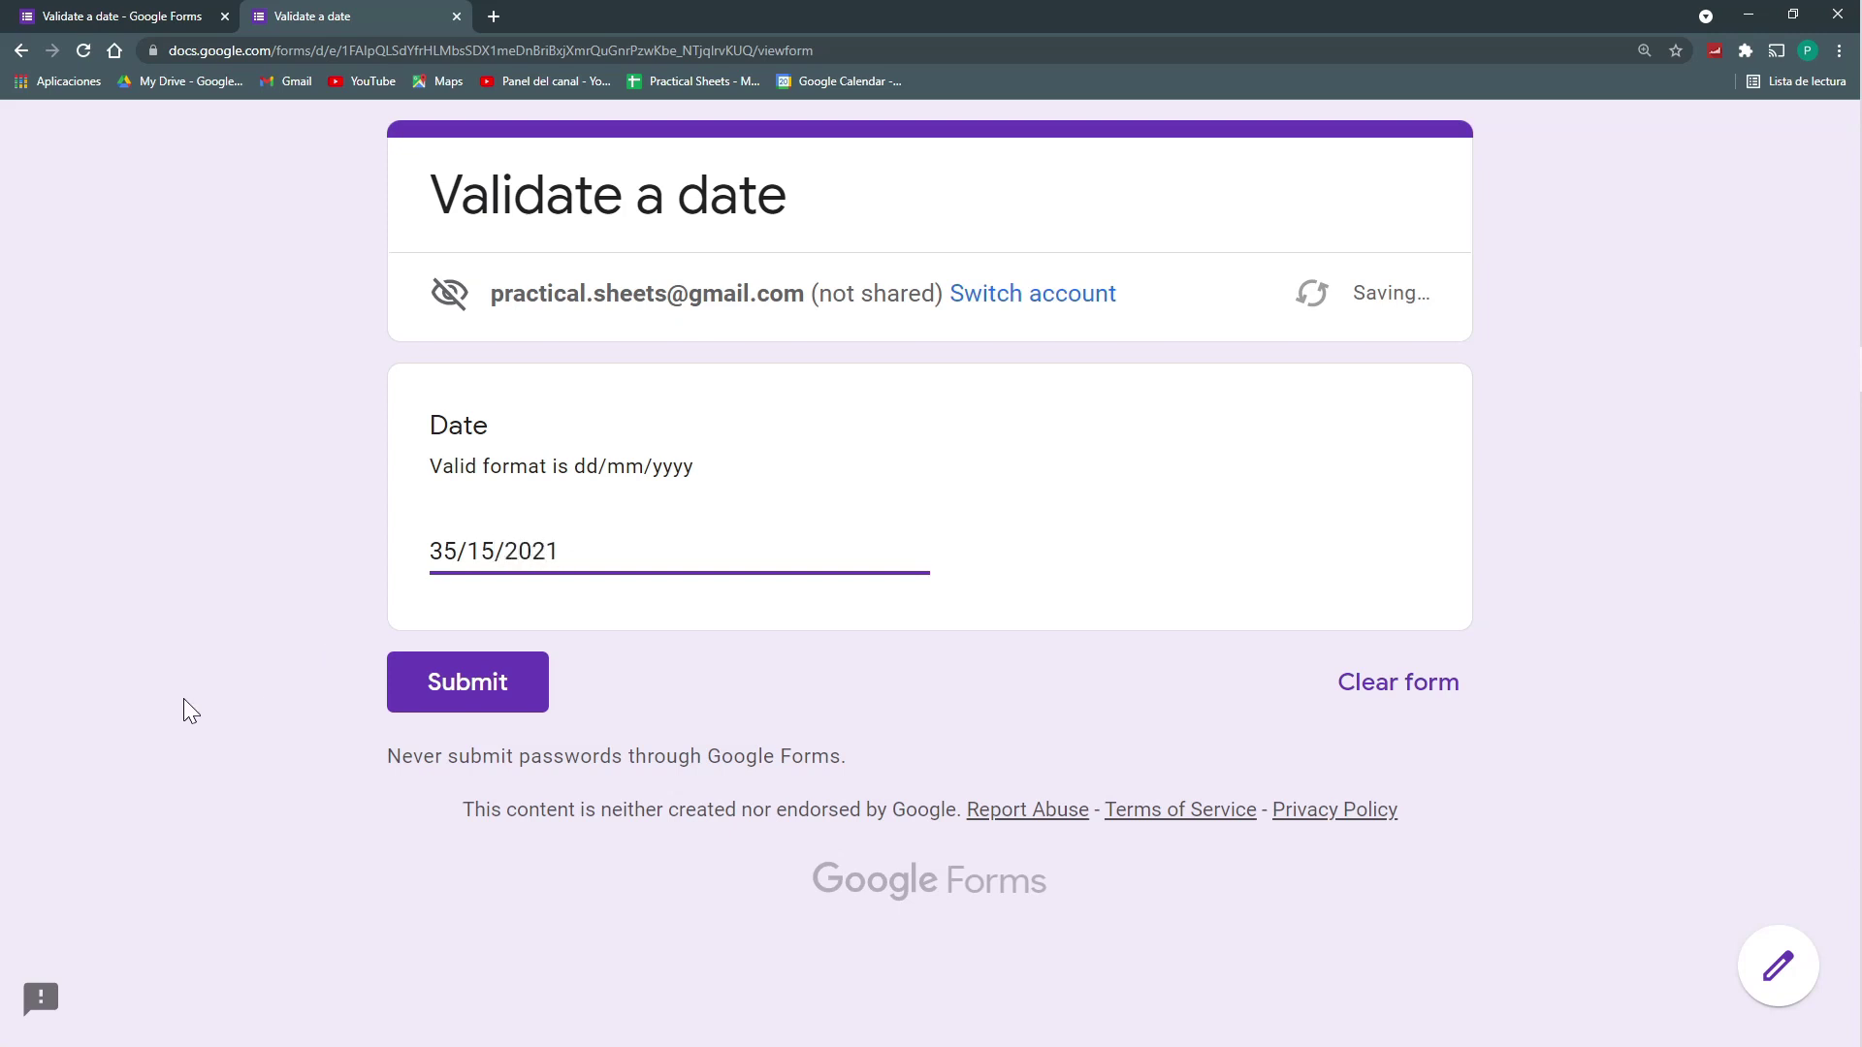
pyautogui.click(475, 681)
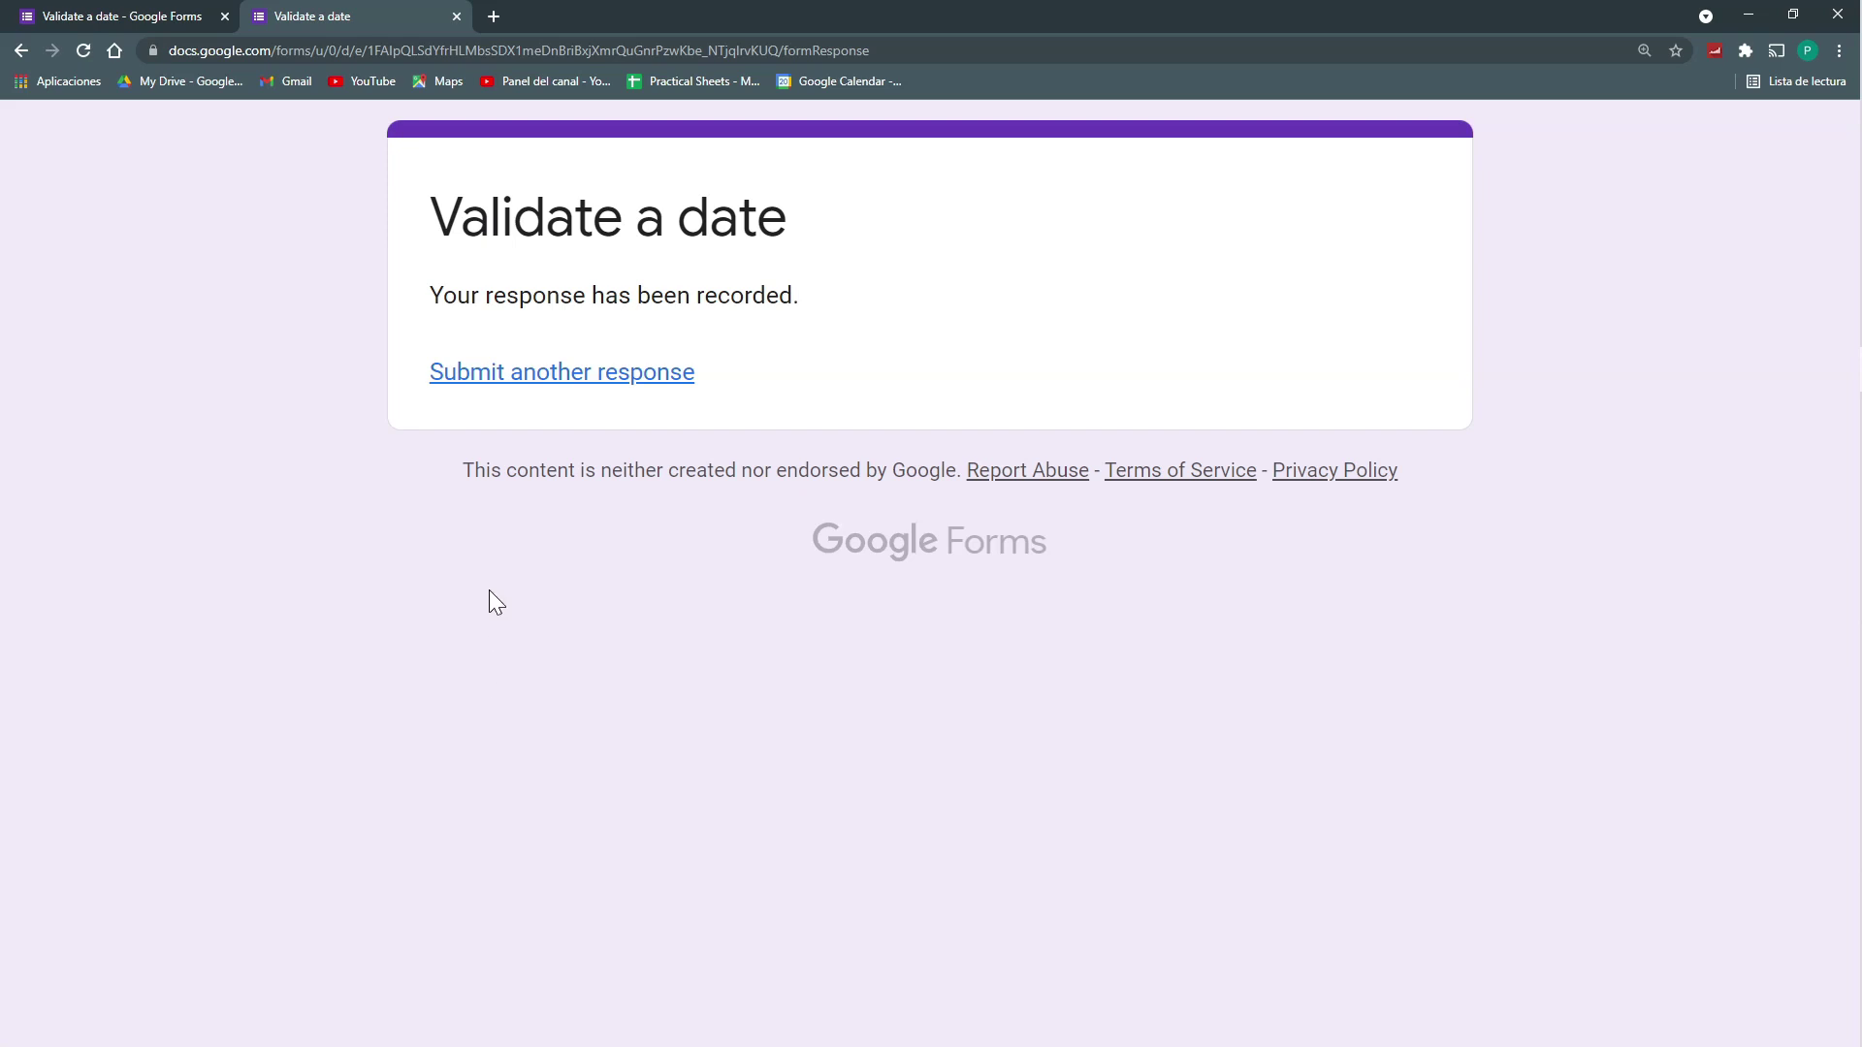
# Step: Copy the Date question's validation pattern from the form editor and paste it into a new Google Docs document
pyautogui.click(180, 15)
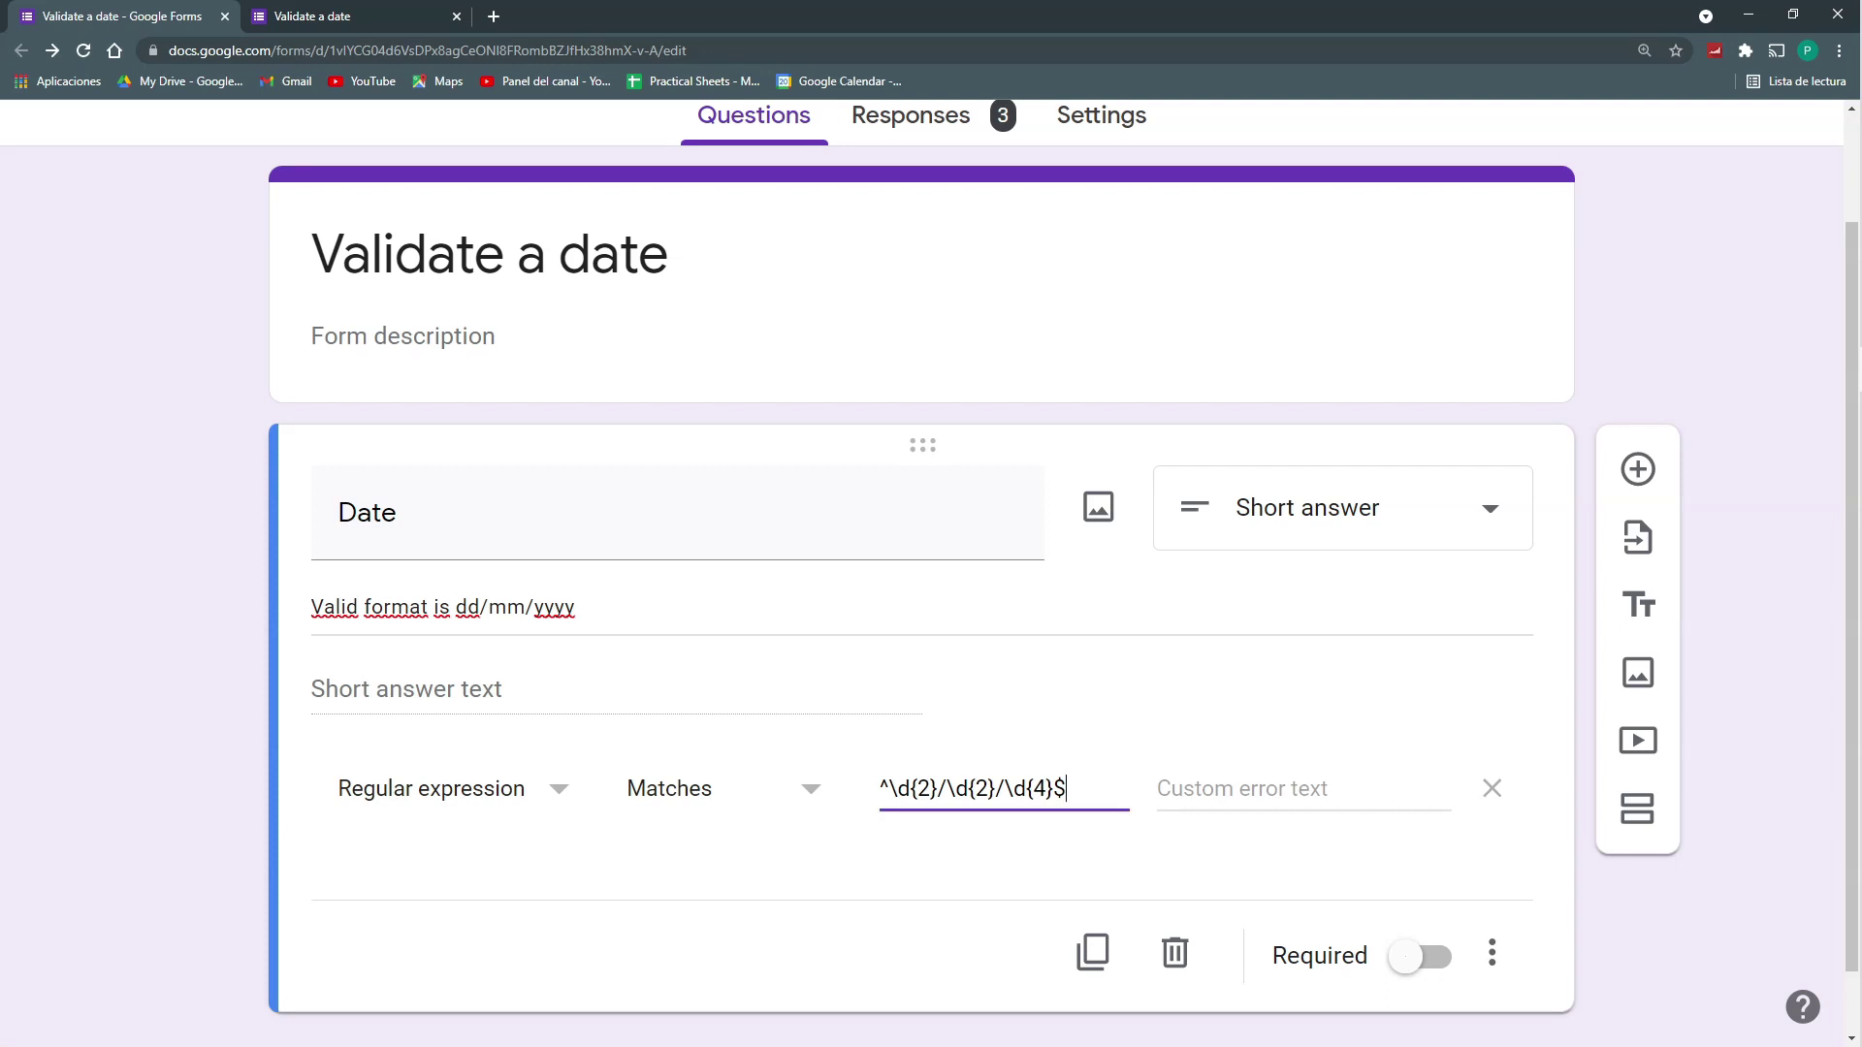
pyautogui.moveTo(1067, 789); pyautogui.dragTo(843, 790)
pyautogui.hotkey('ctrl', 'c')
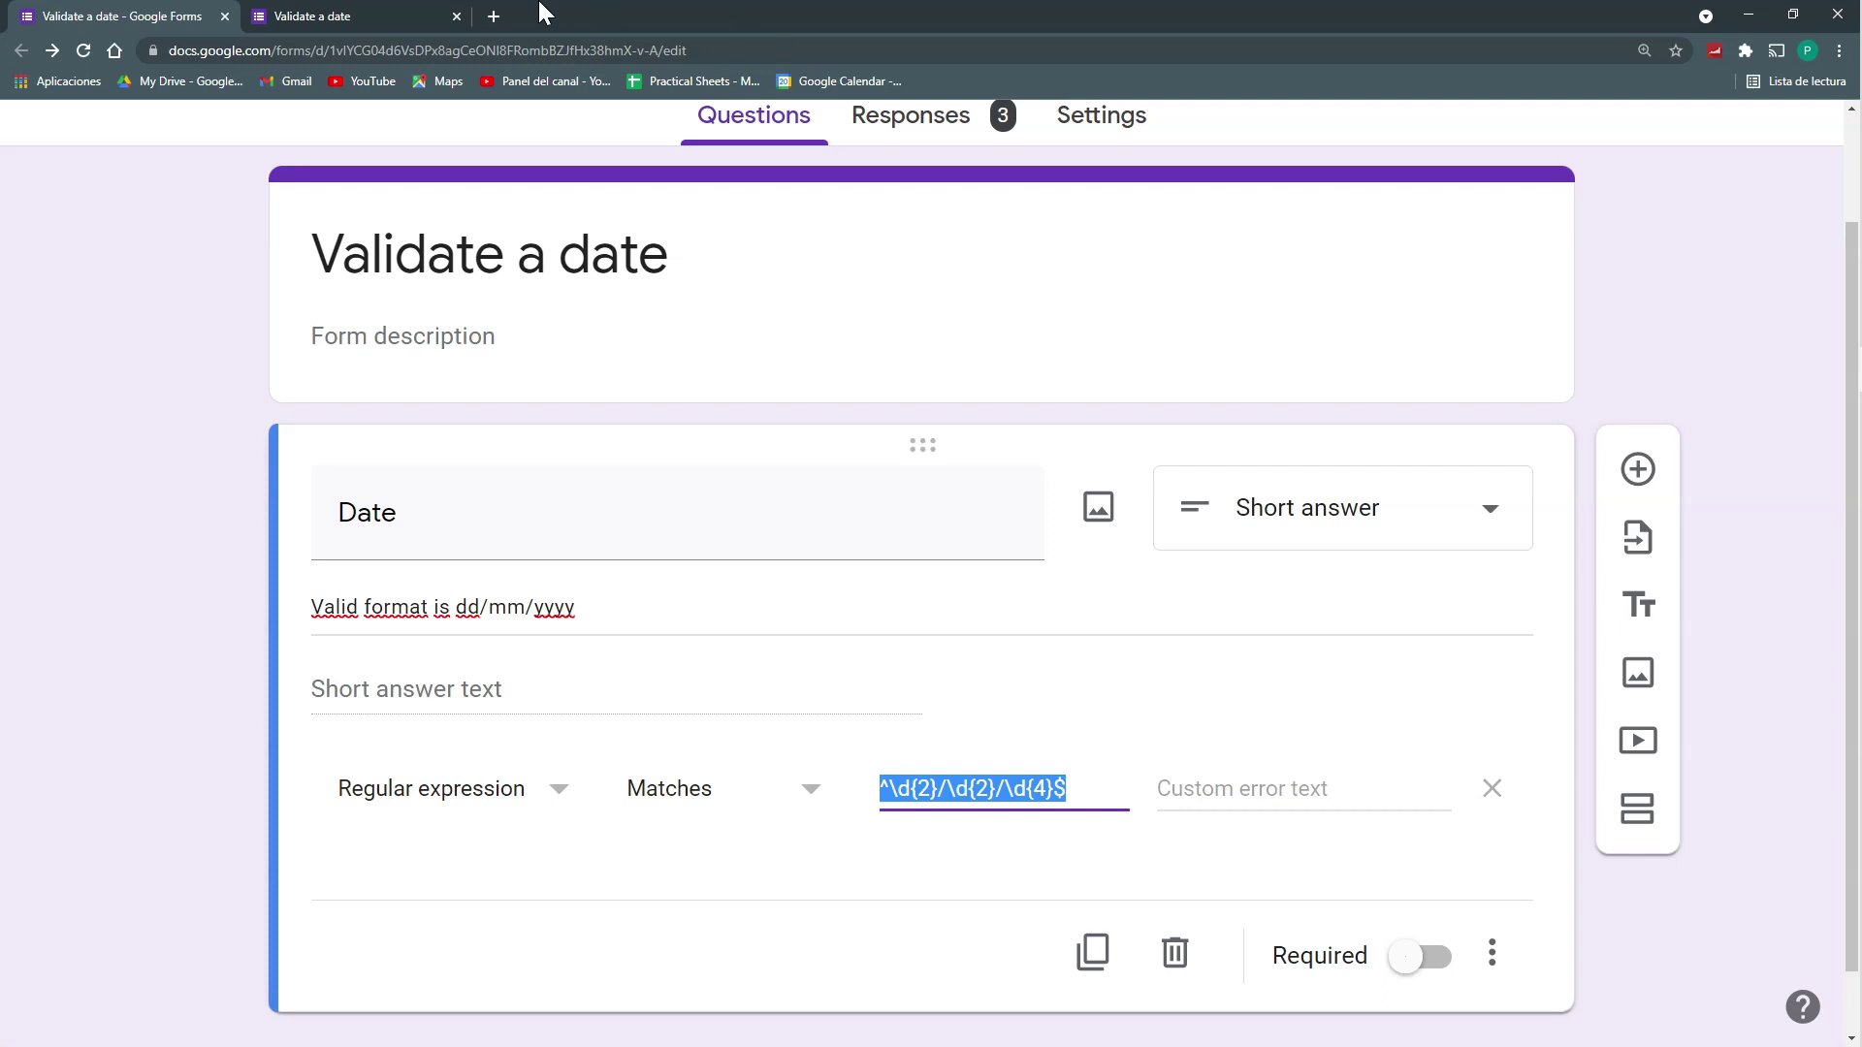
pyautogui.click(493, 16)
pyautogui.write('docs')
pyautogui.press('Return')
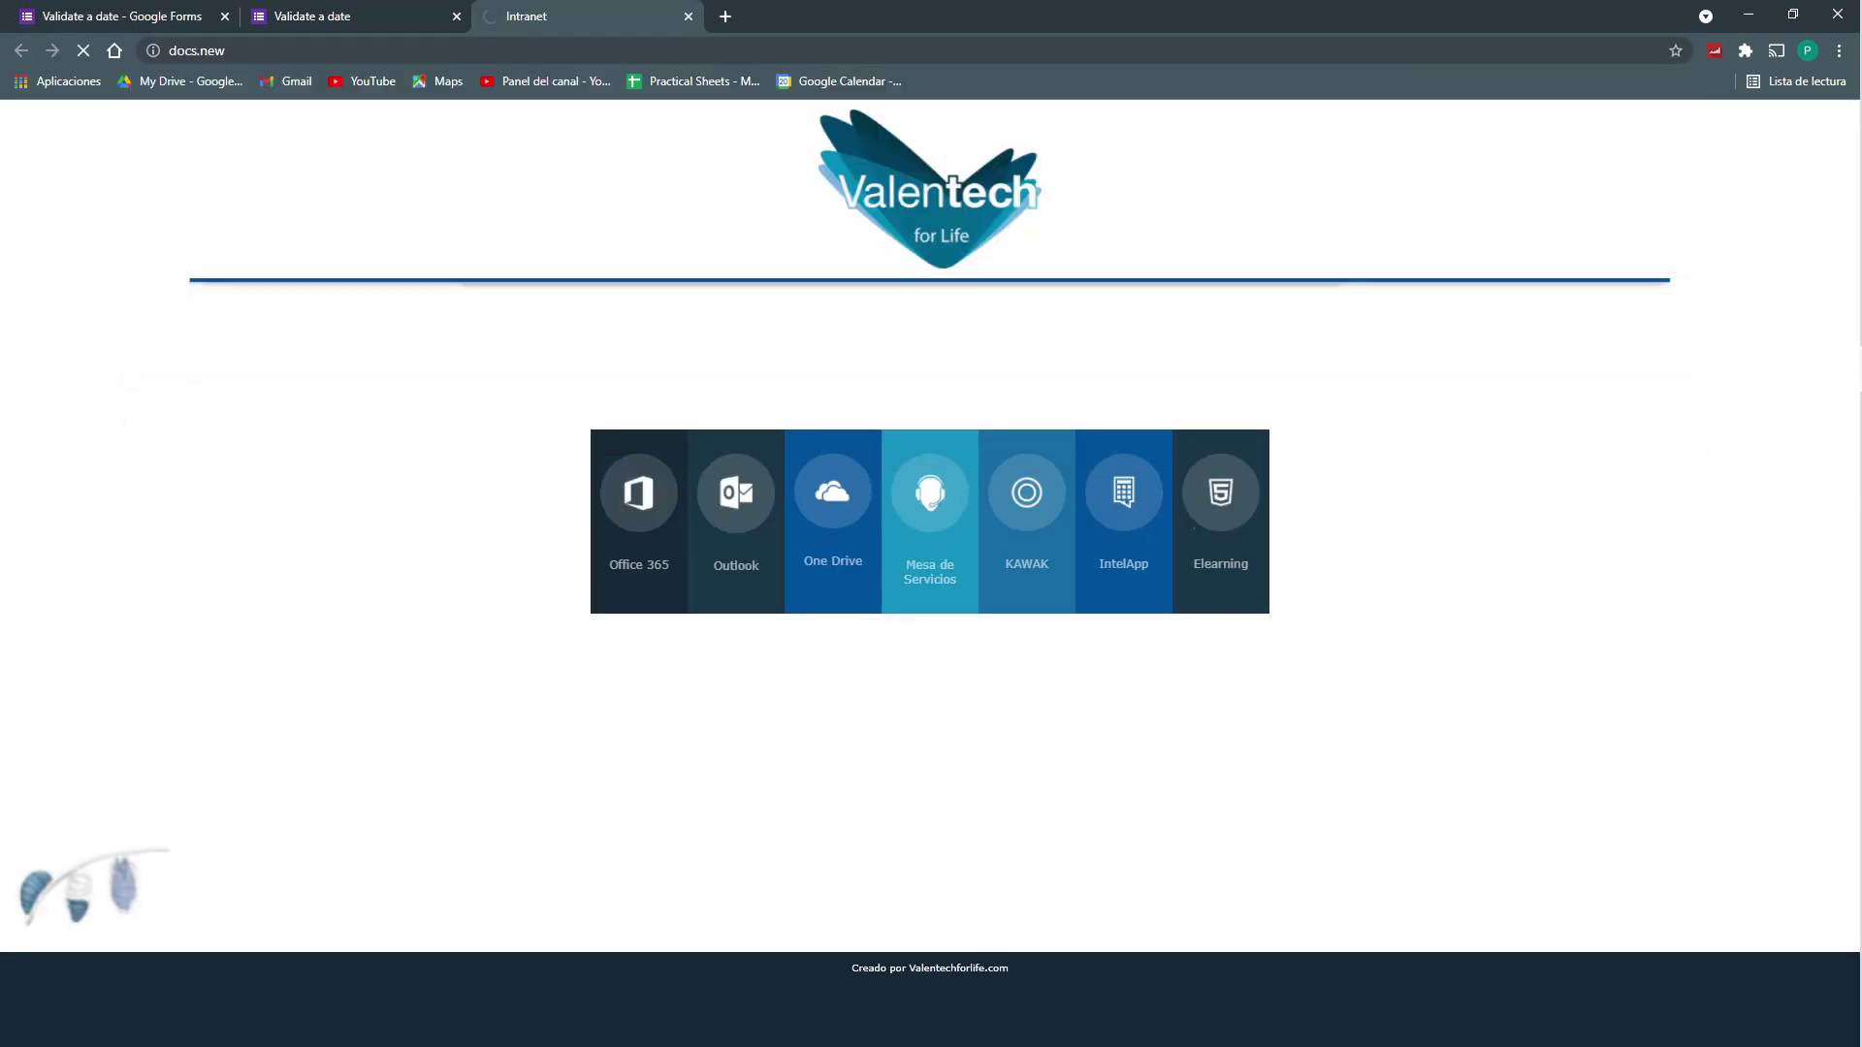
pyautogui.click(287, 17)
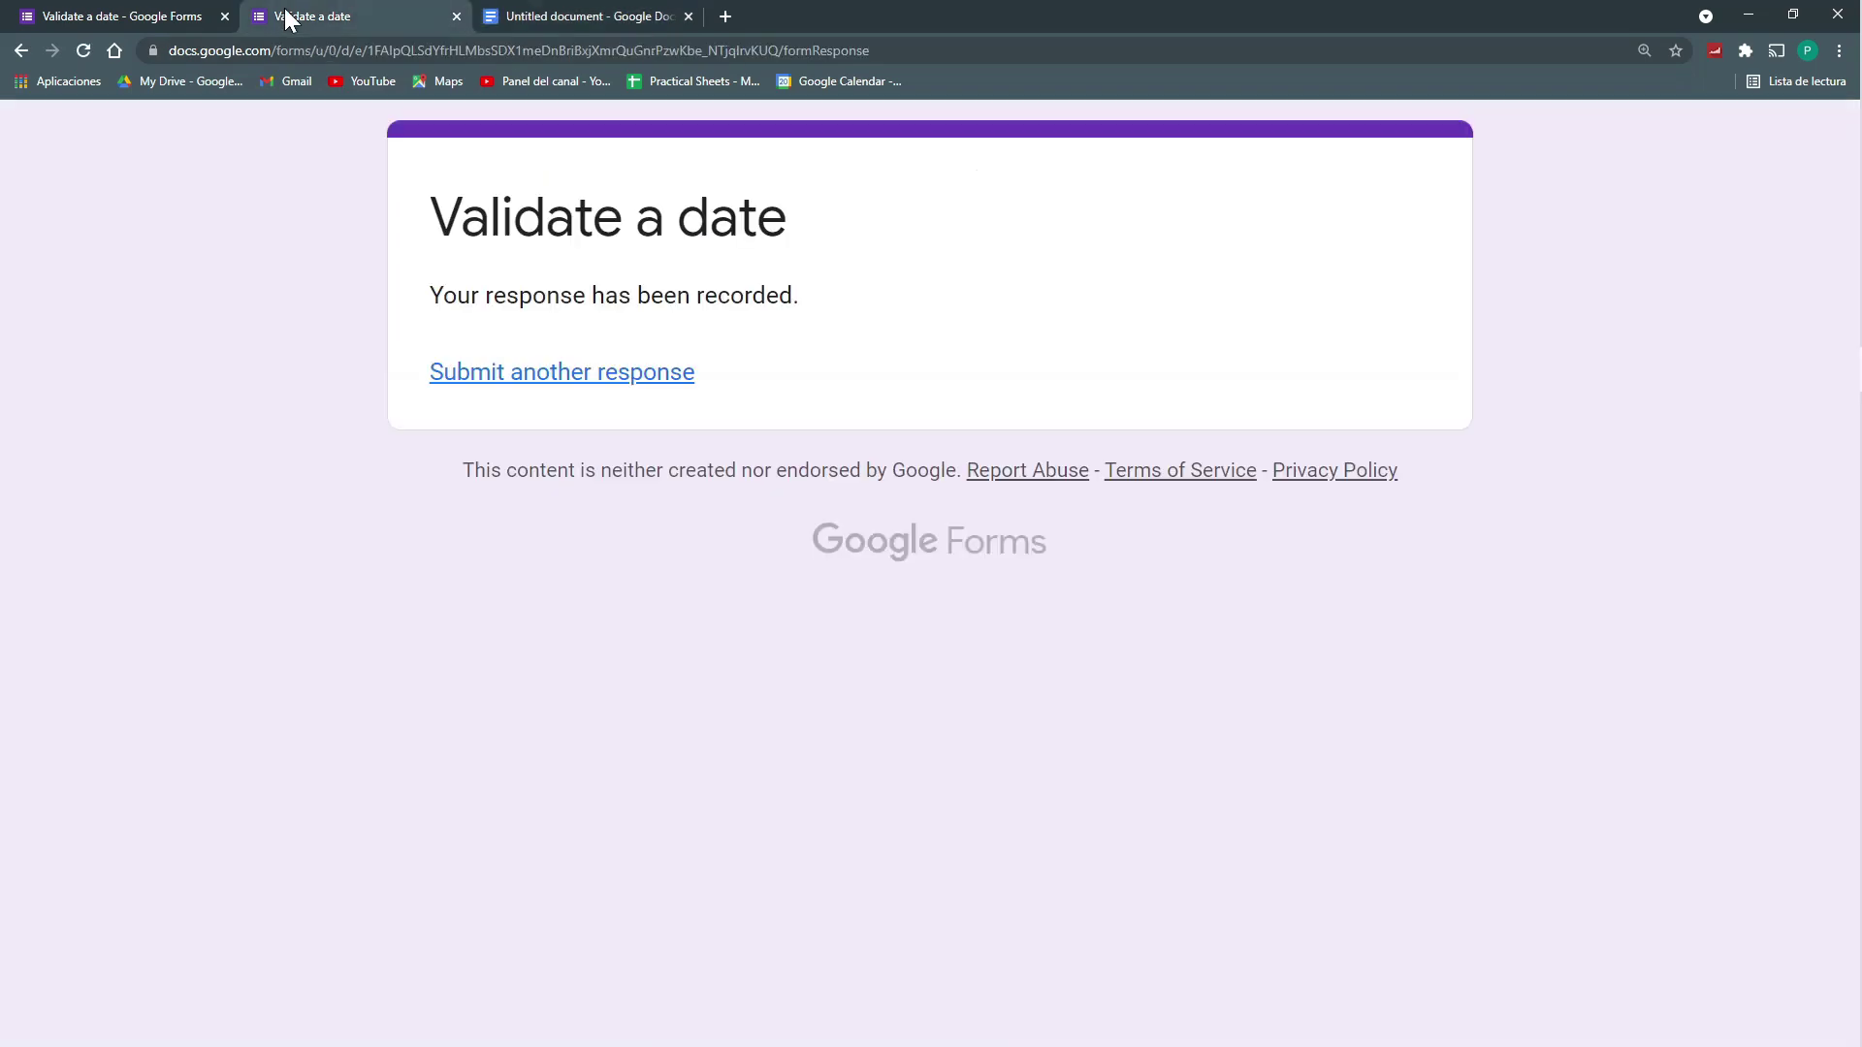
pyautogui.click(170, 17)
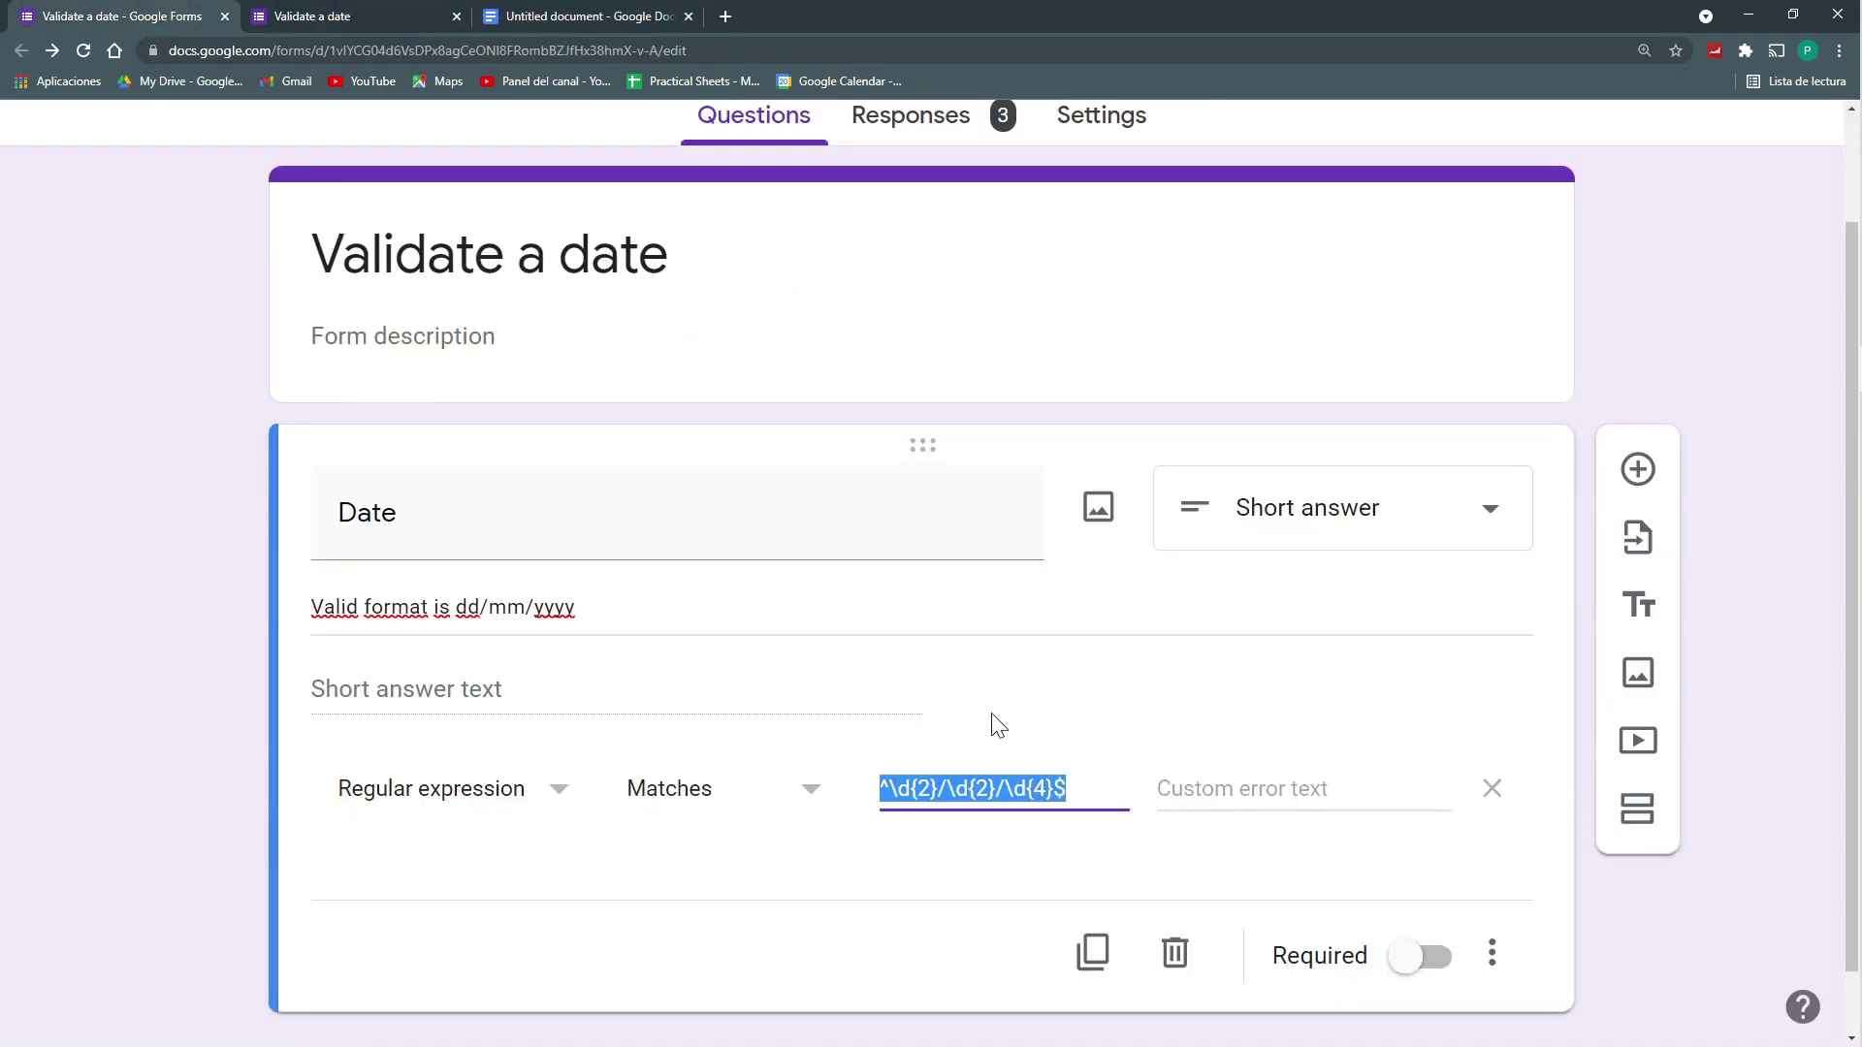
pyautogui.click(584, 17)
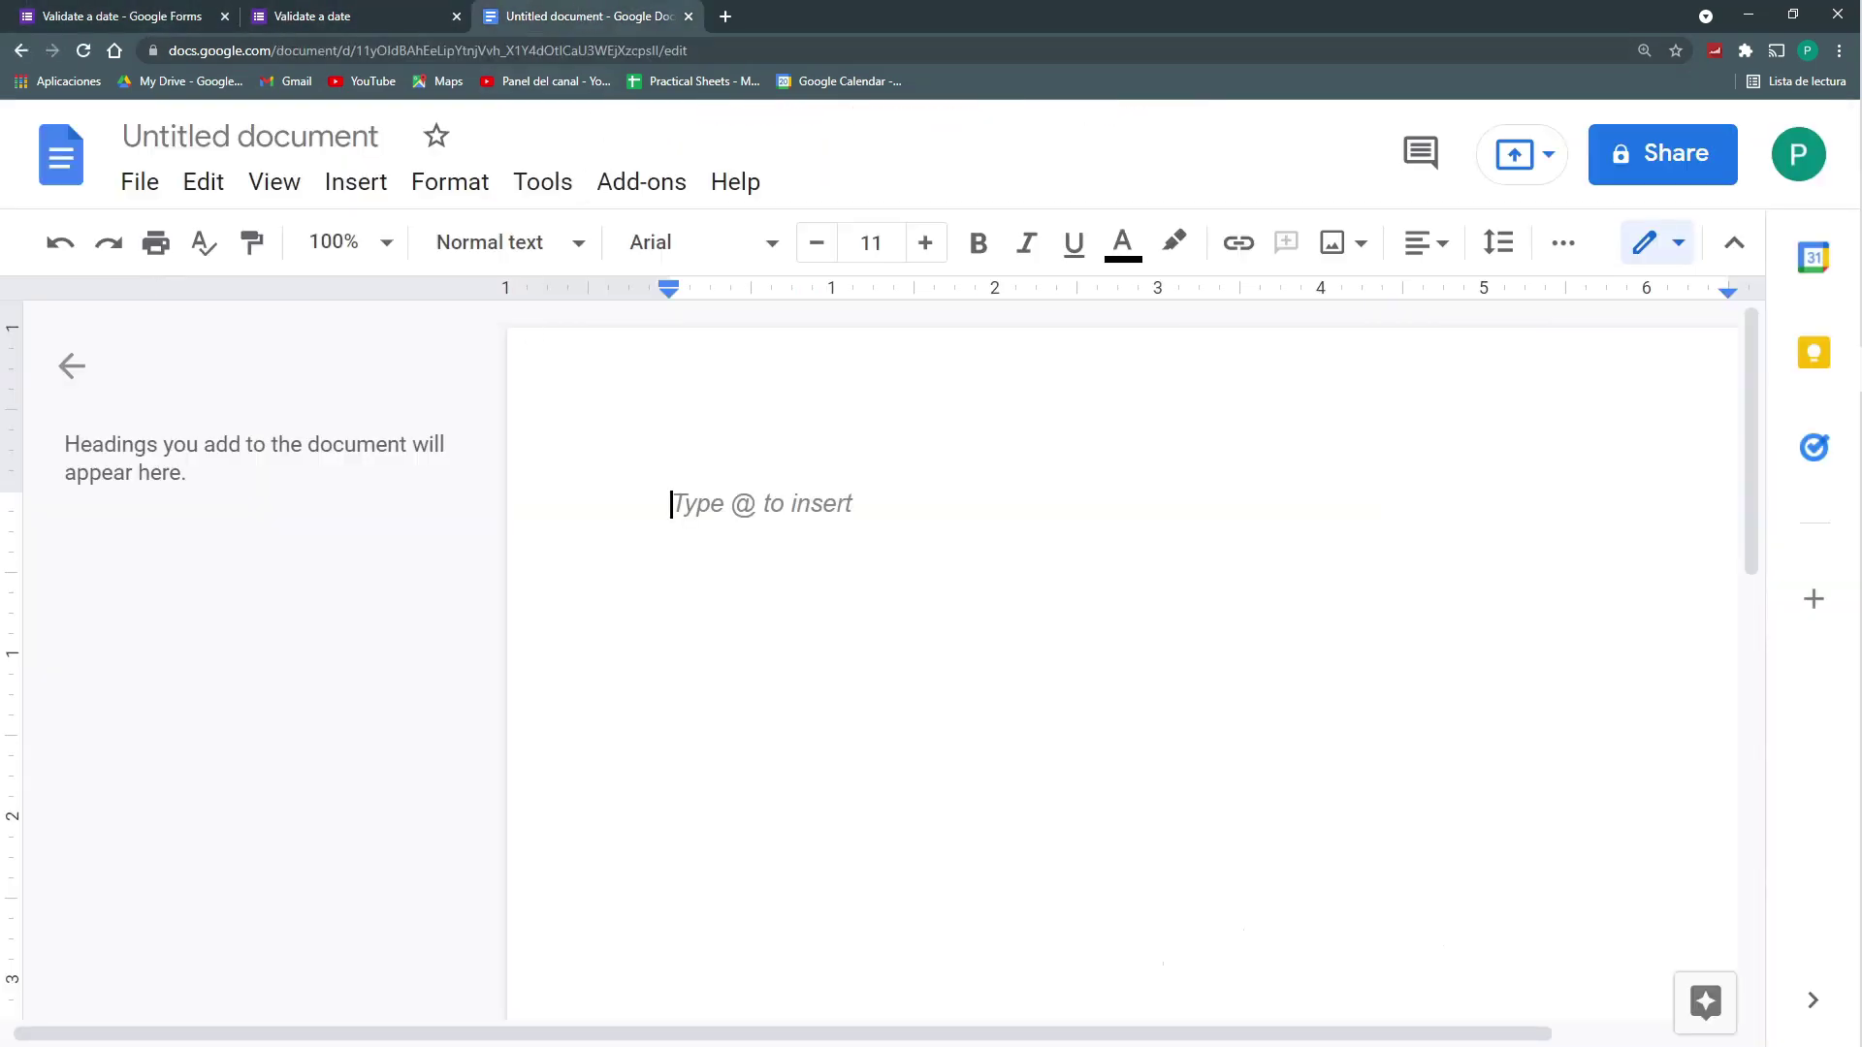
pyautogui.hotkey('ctrl', 'v')
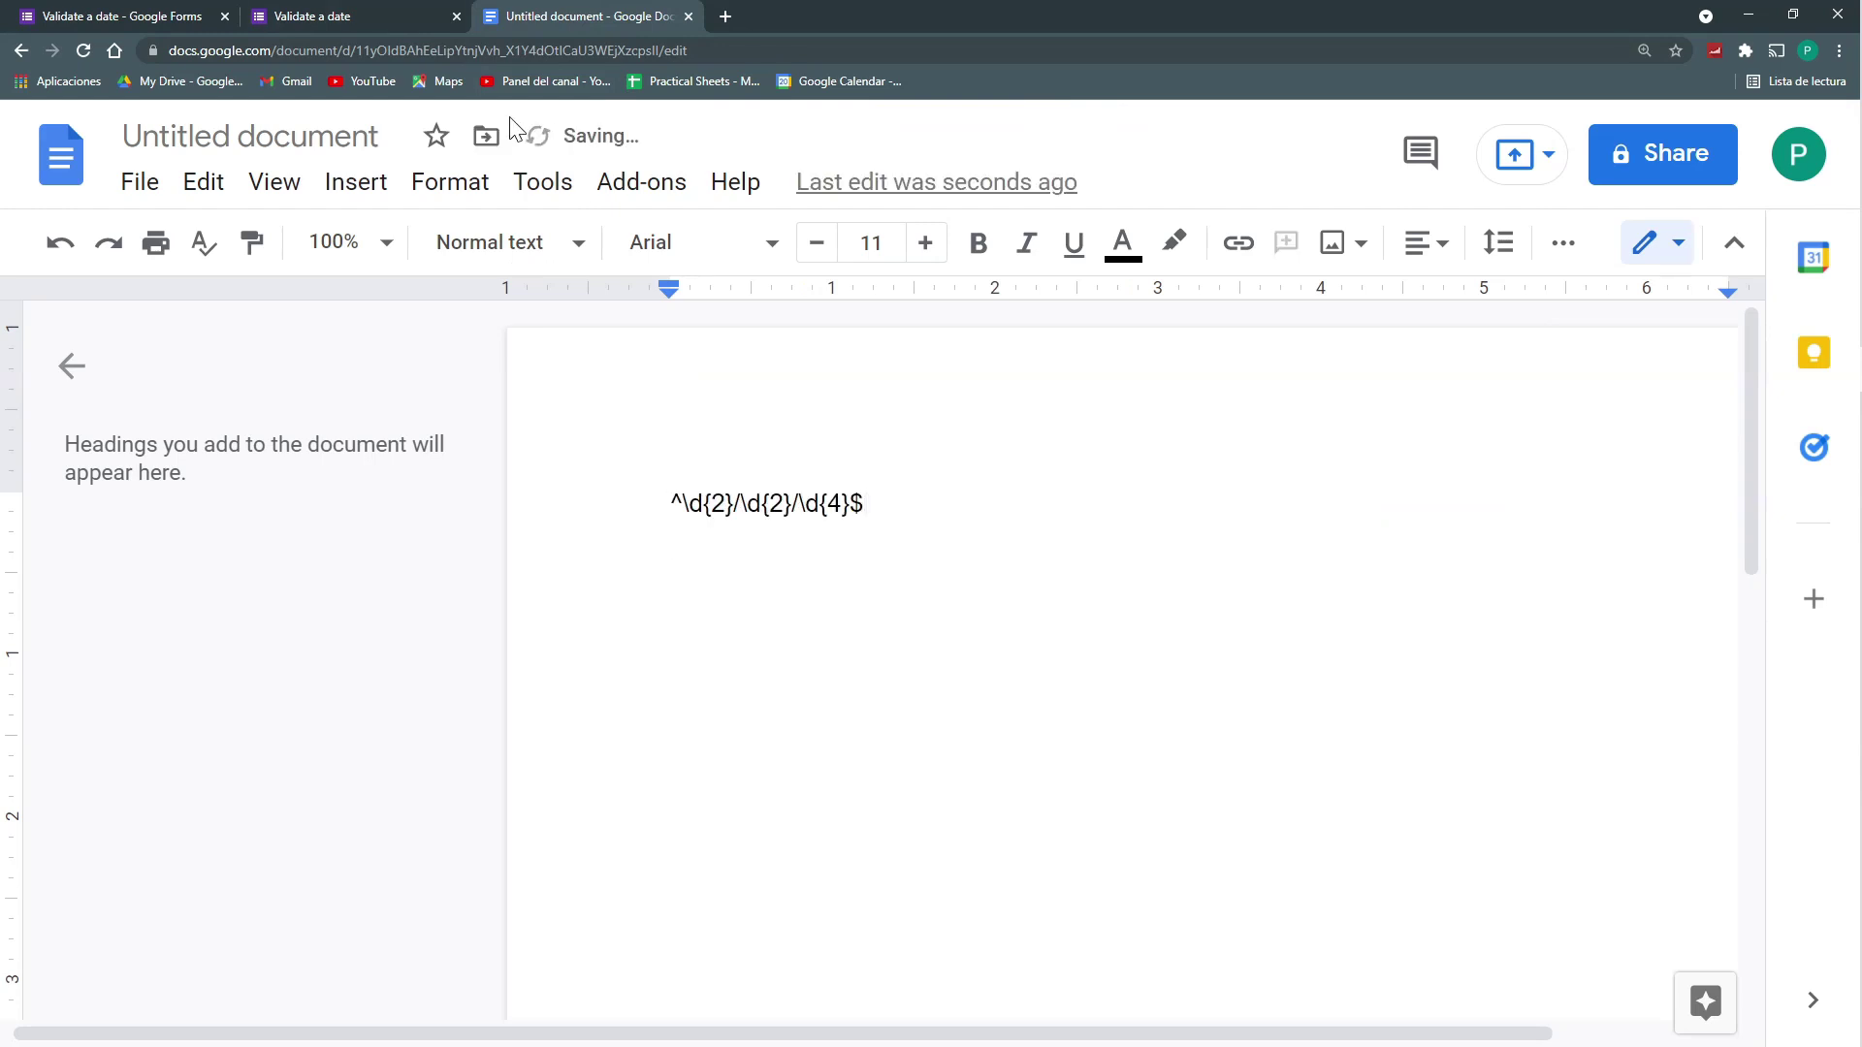
# Step: Back in the form editor, replace the Date question's validation pattern with the fixed date ^11/09/2001$
pyautogui.click(175, 16)
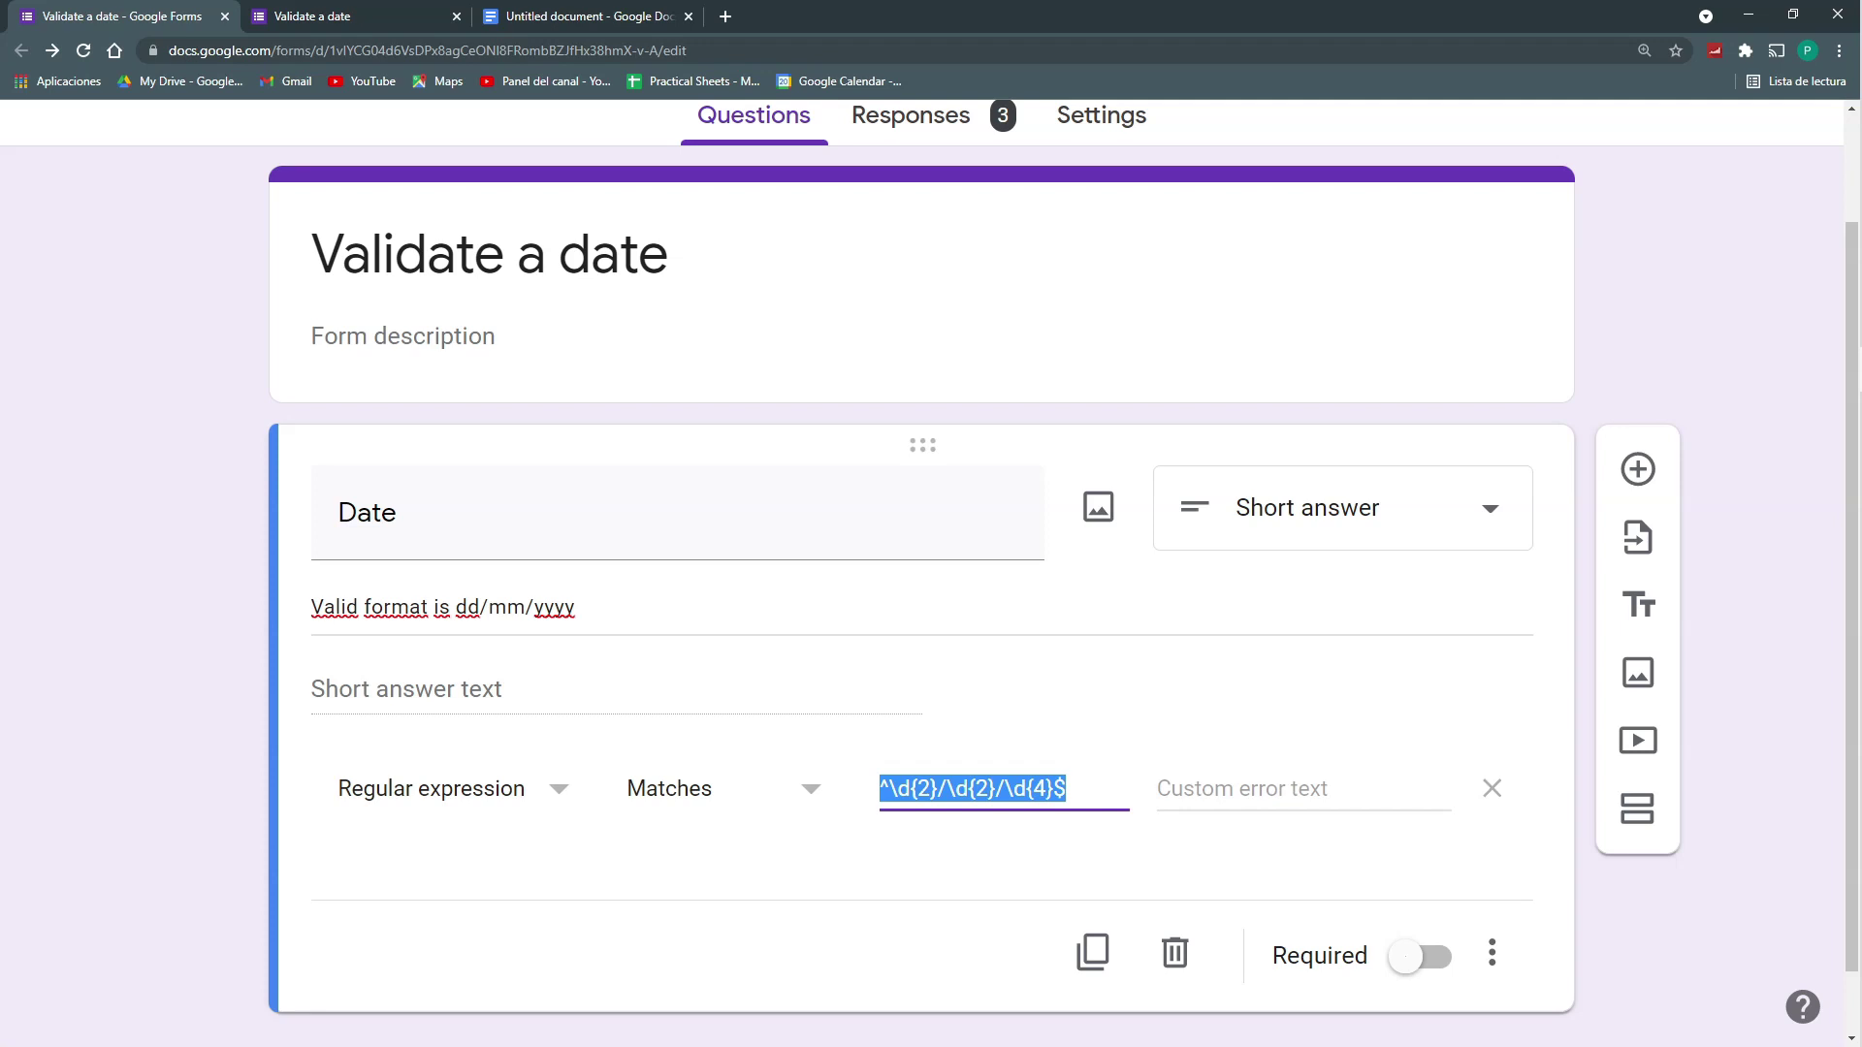
pyautogui.press('Right')
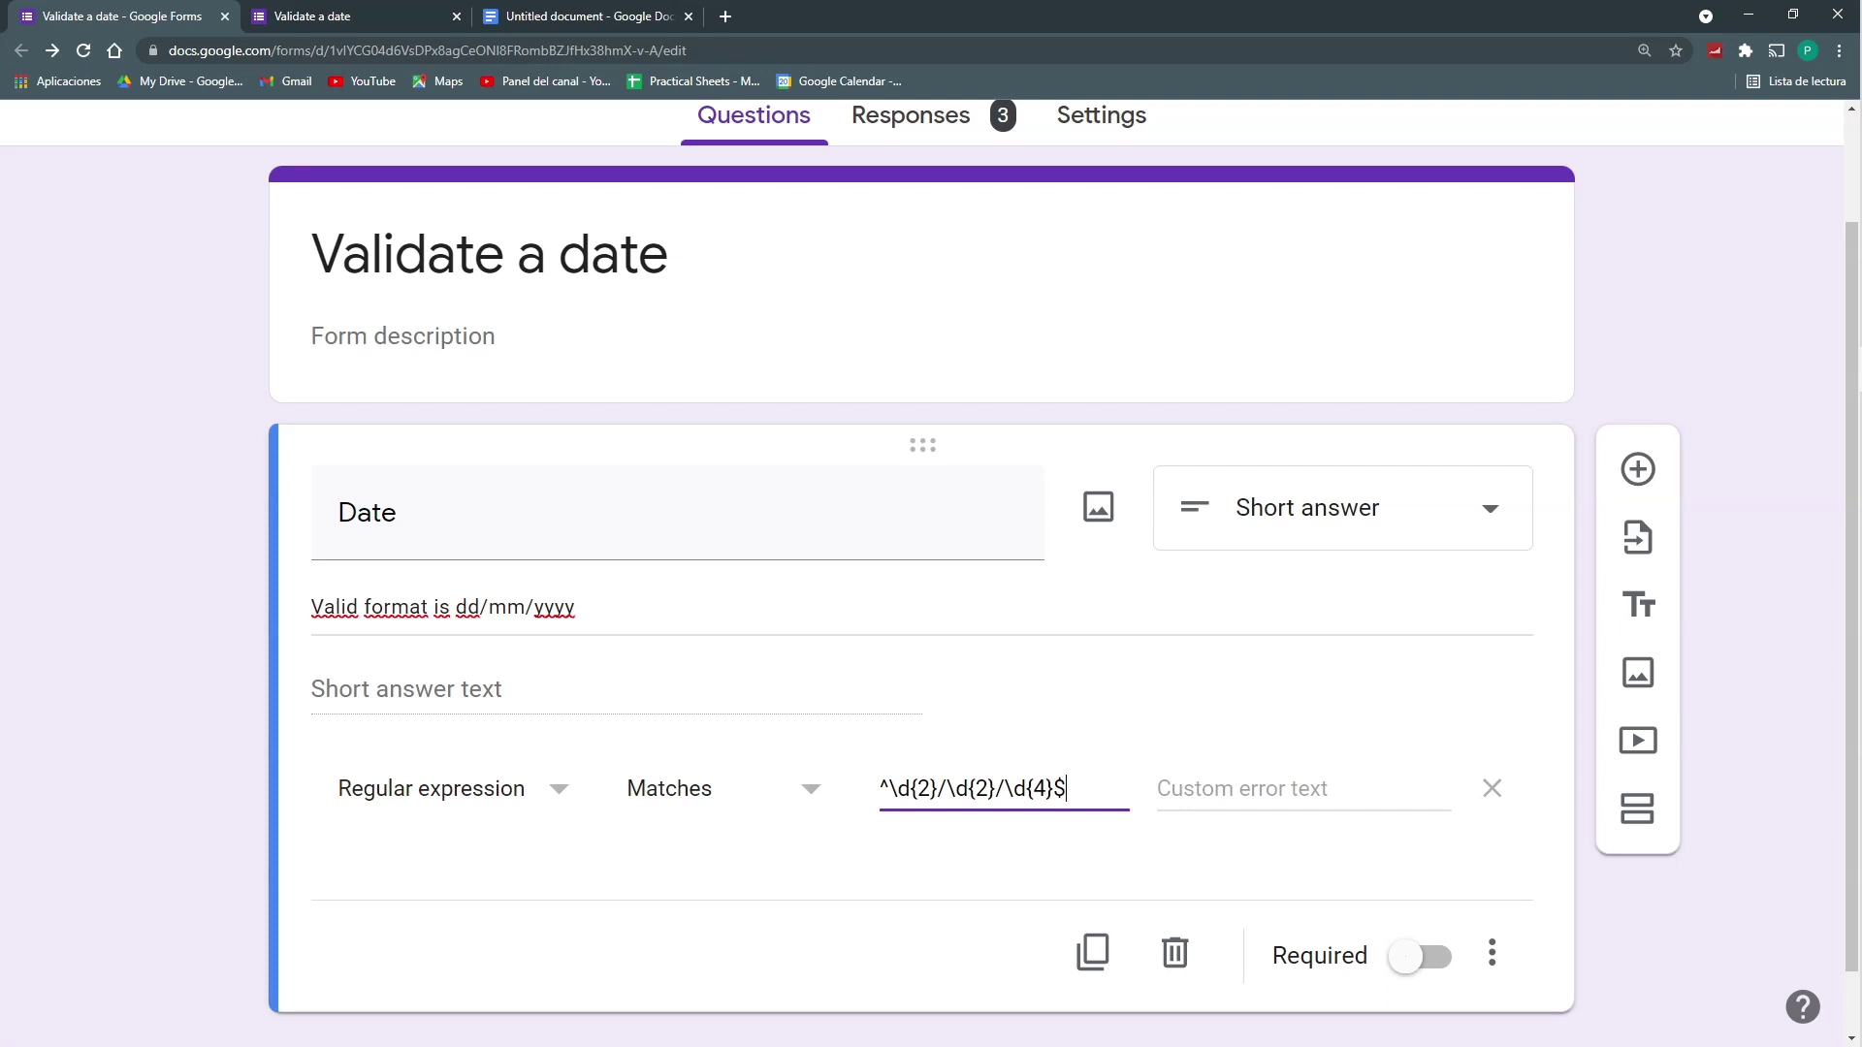
pyautogui.moveTo(1066, 791); pyautogui.dragTo(852, 802)
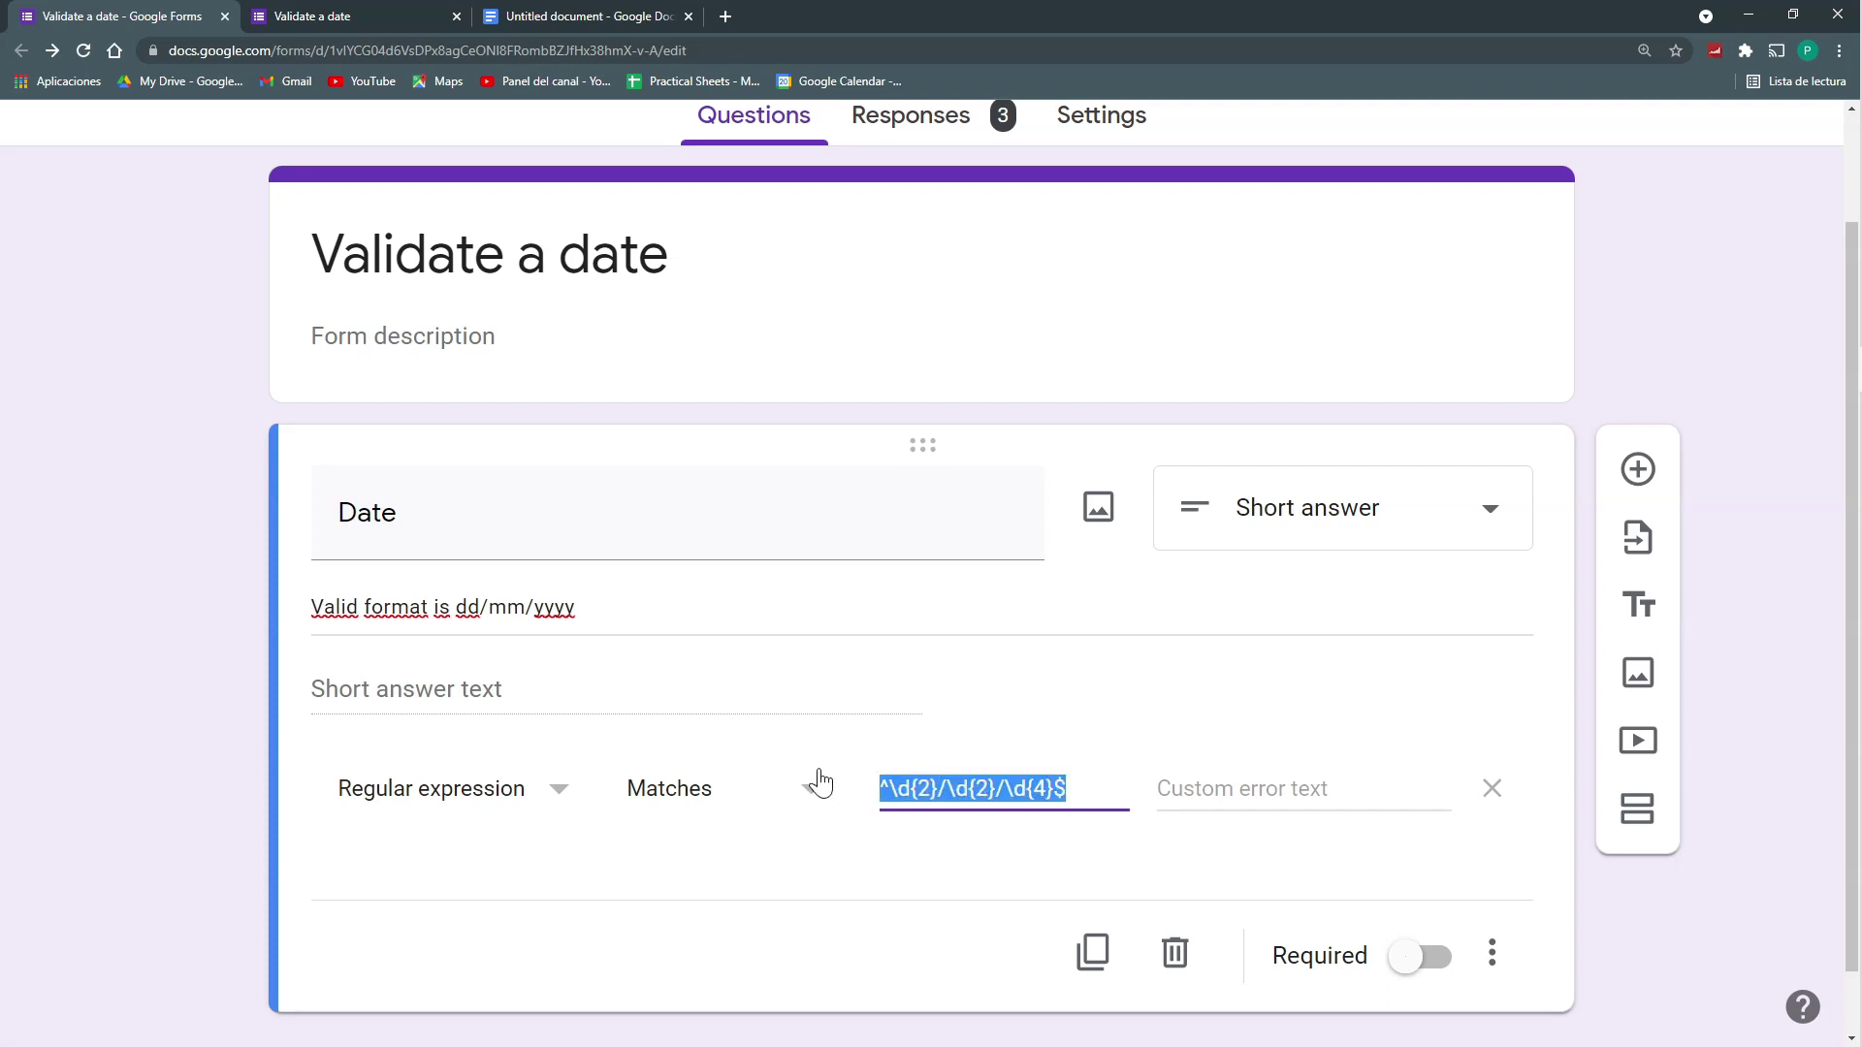
pyautogui.write('^')
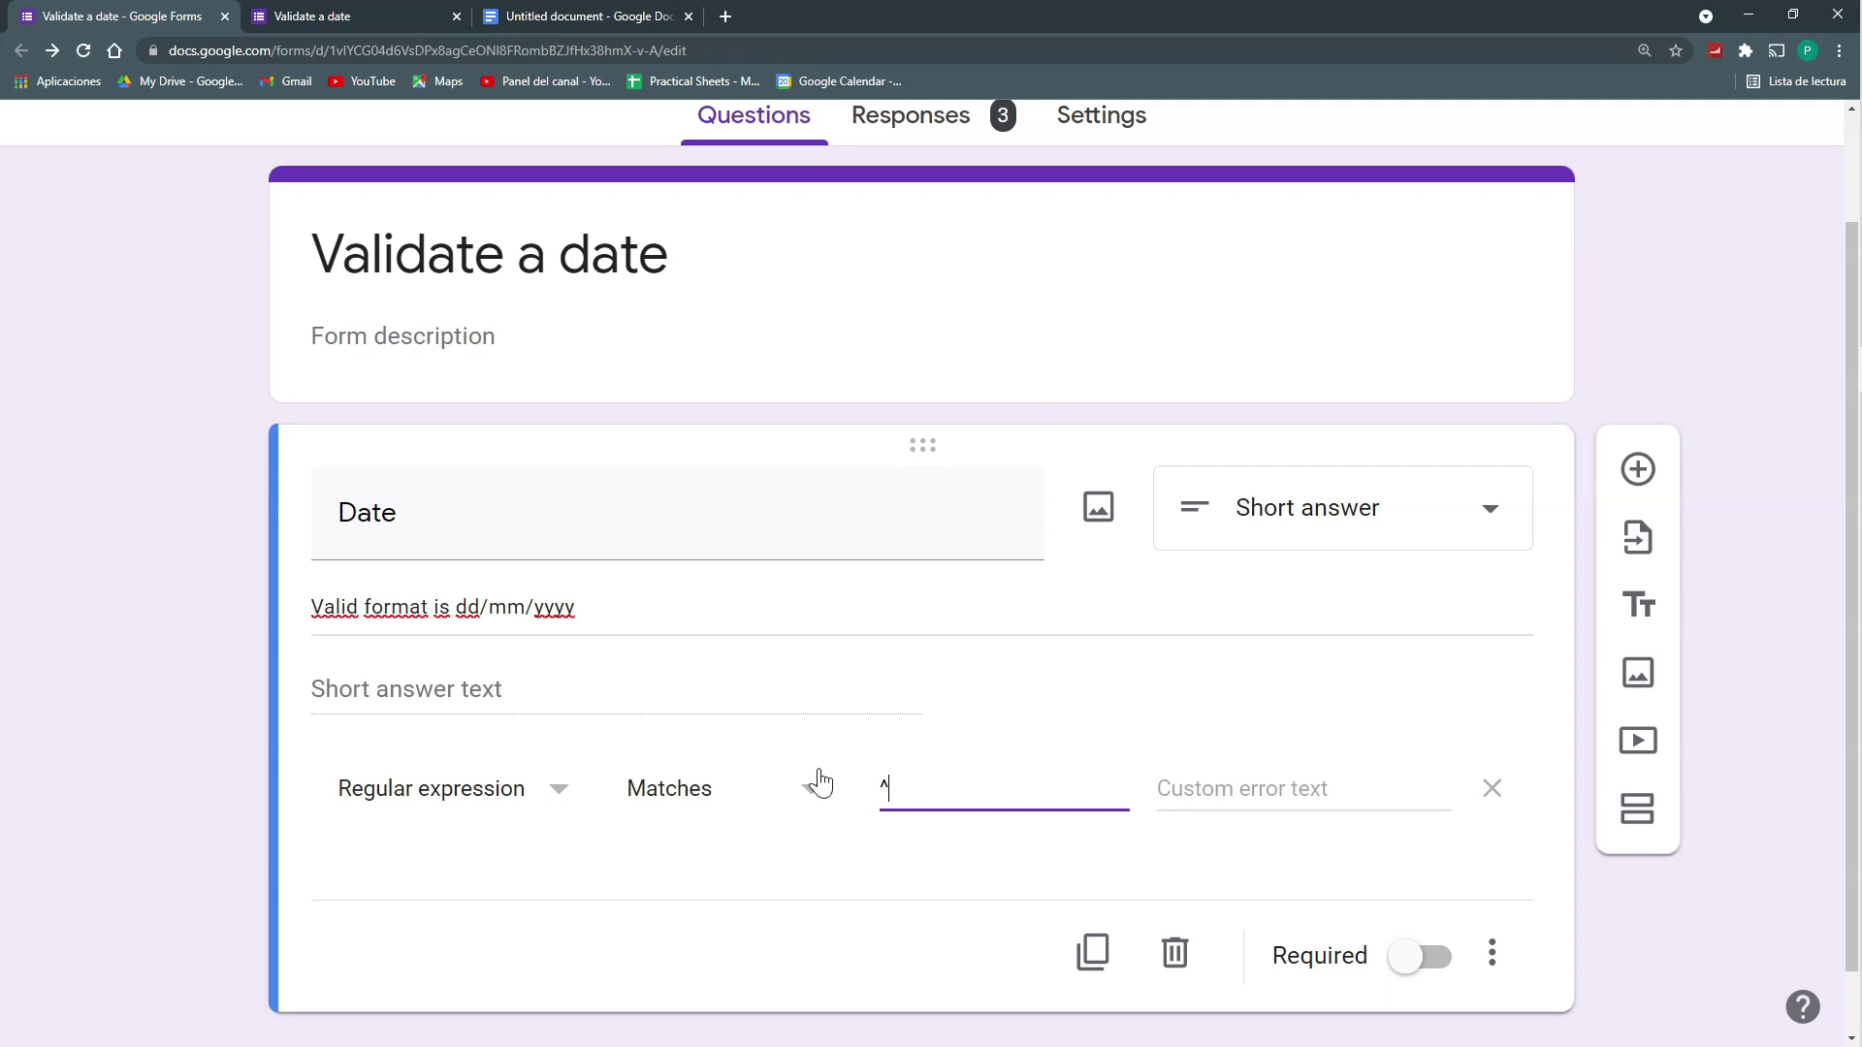
pyautogui.write('11/09')
pyautogui.write('/')
pyautogui.moveTo(889, 788); pyautogui.dragTo(901, 789)
pyautogui.click(959, 789)
pyautogui.write('2001$')
# Step: In the form preview, start another response and try to submit 12/10/2022 as the date
pyautogui.click(291, 15)
pyautogui.click(543, 369)
pyautogui.click(679, 553)
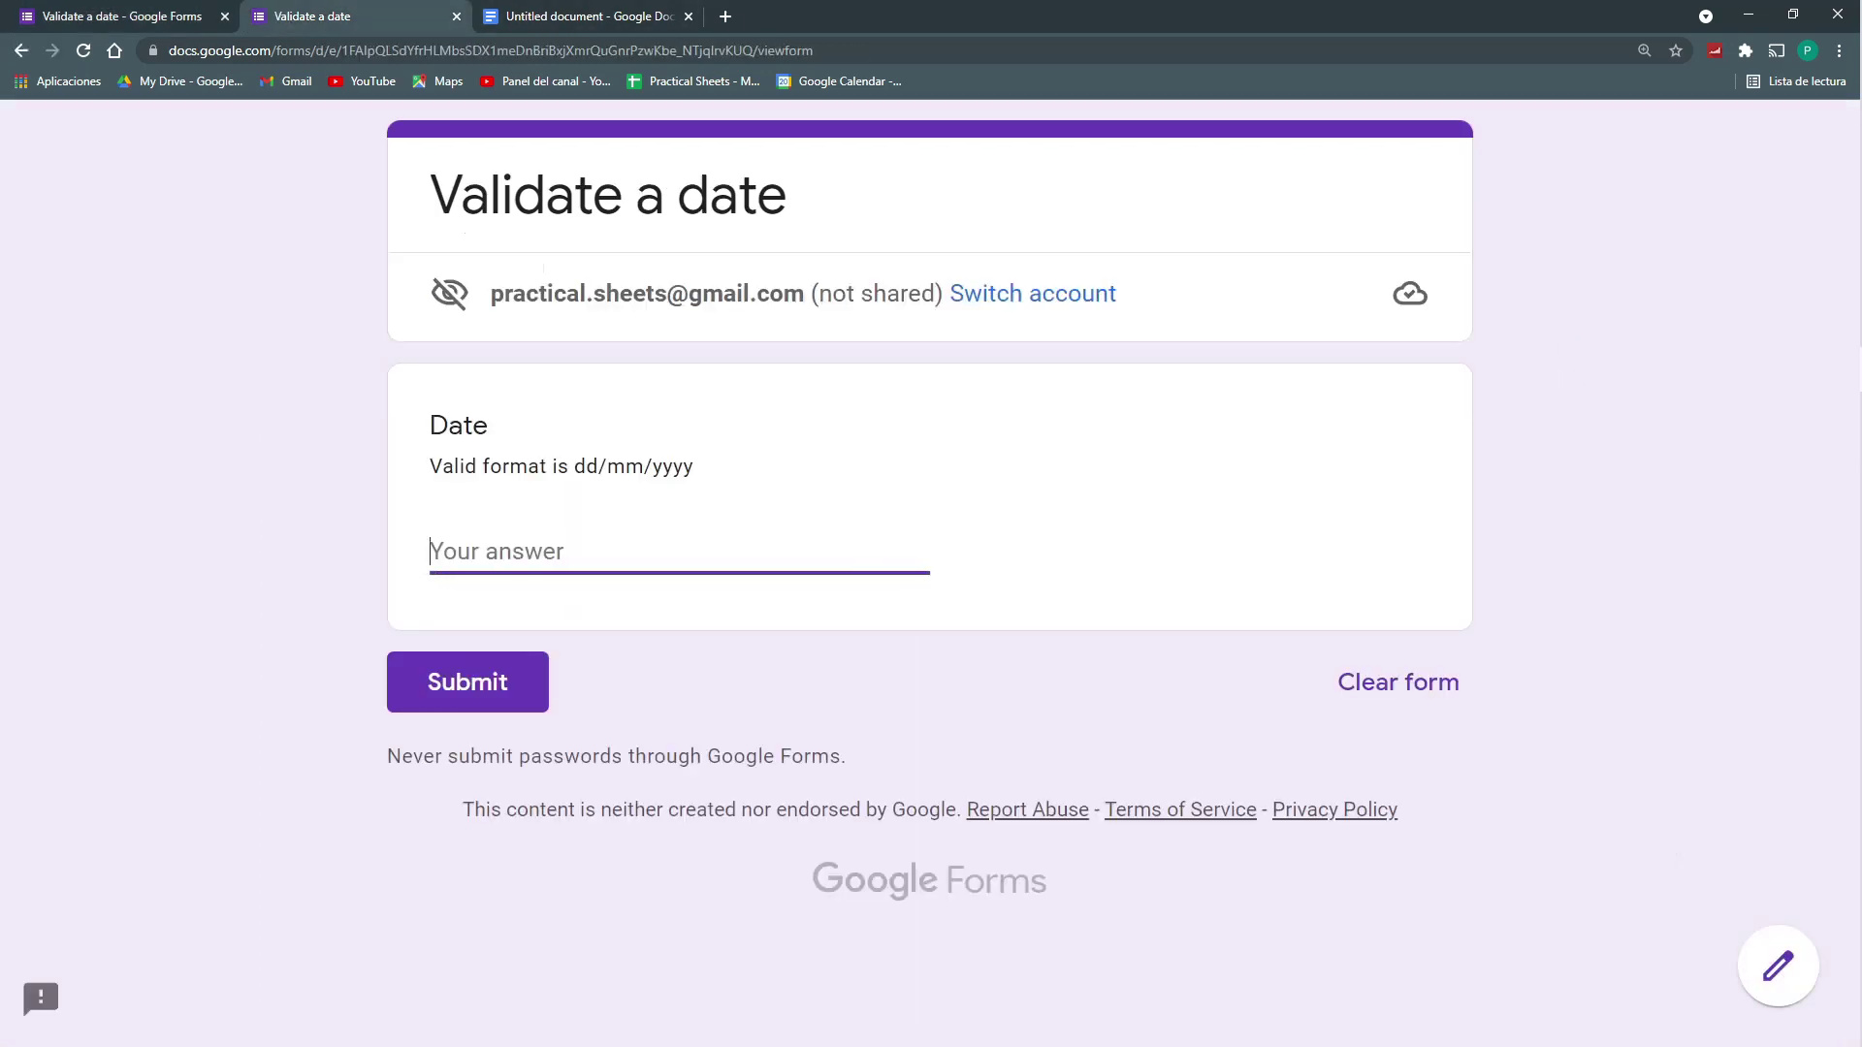
pyautogui.write('12/')
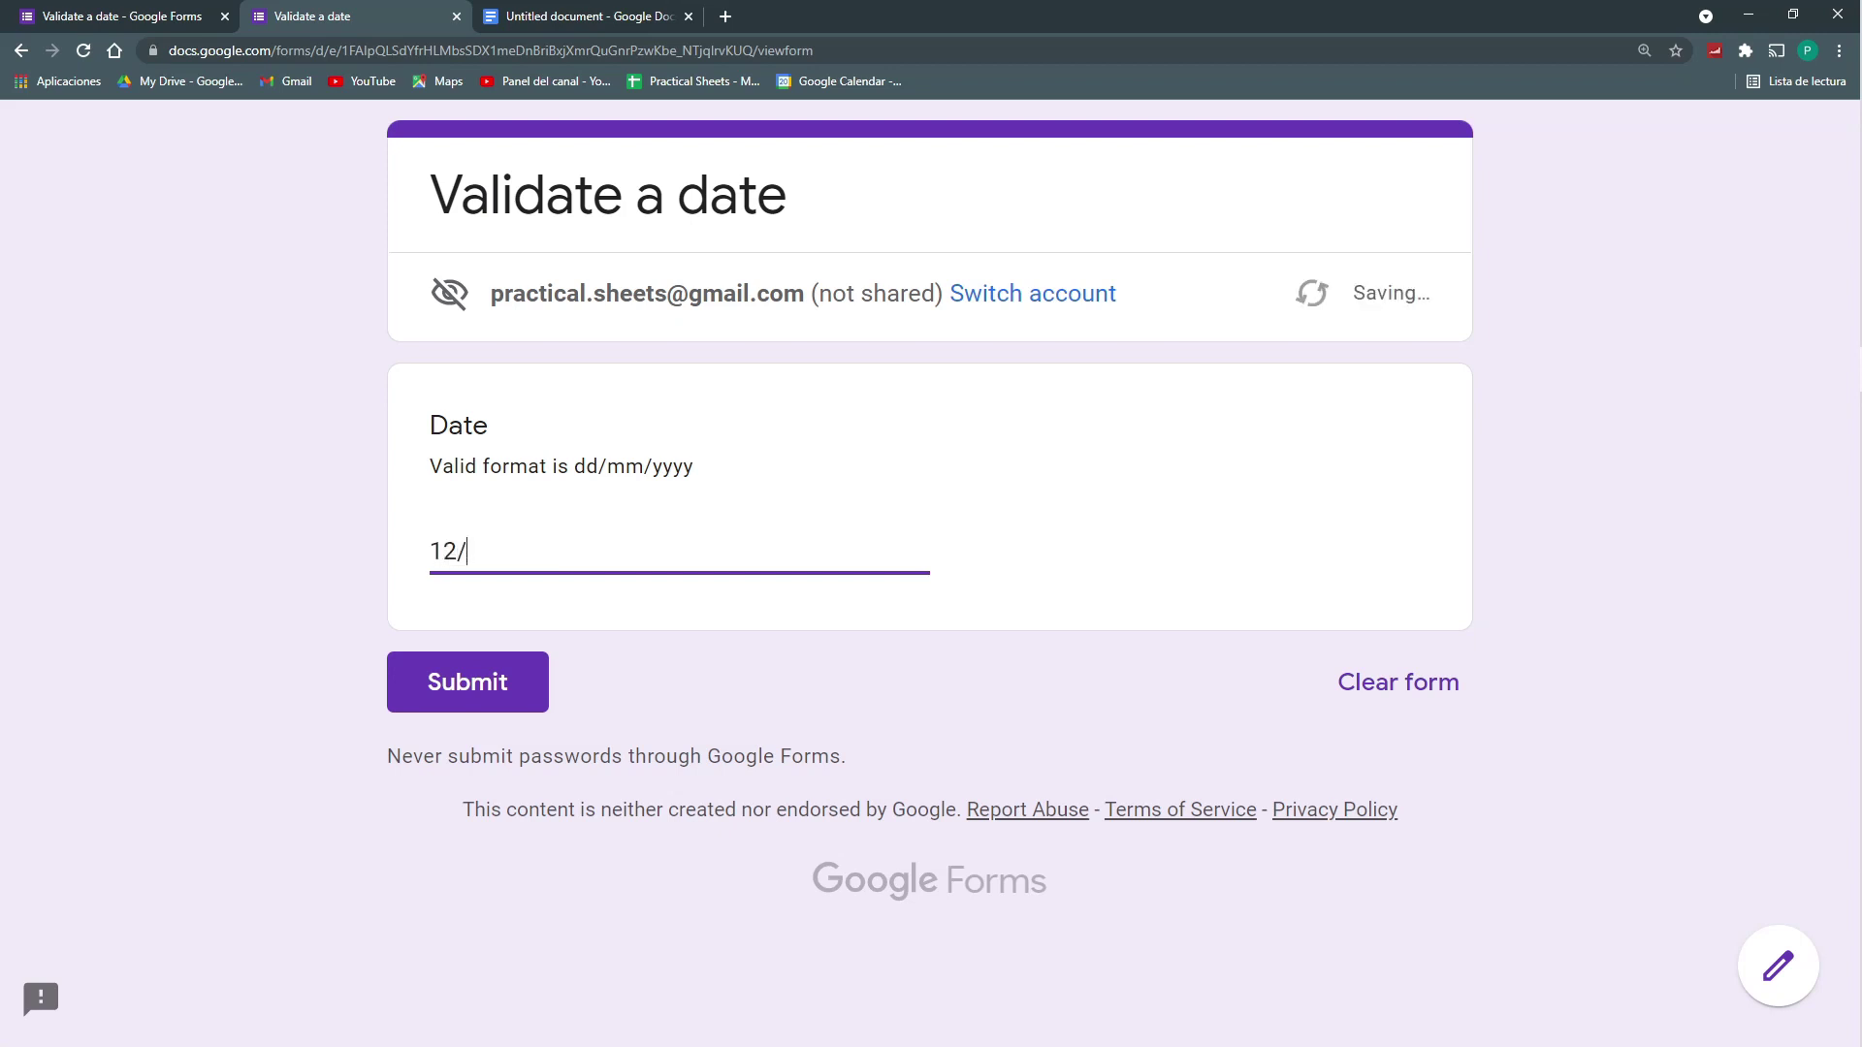
pyautogui.write('10/2022')
pyautogui.click(515, 679)
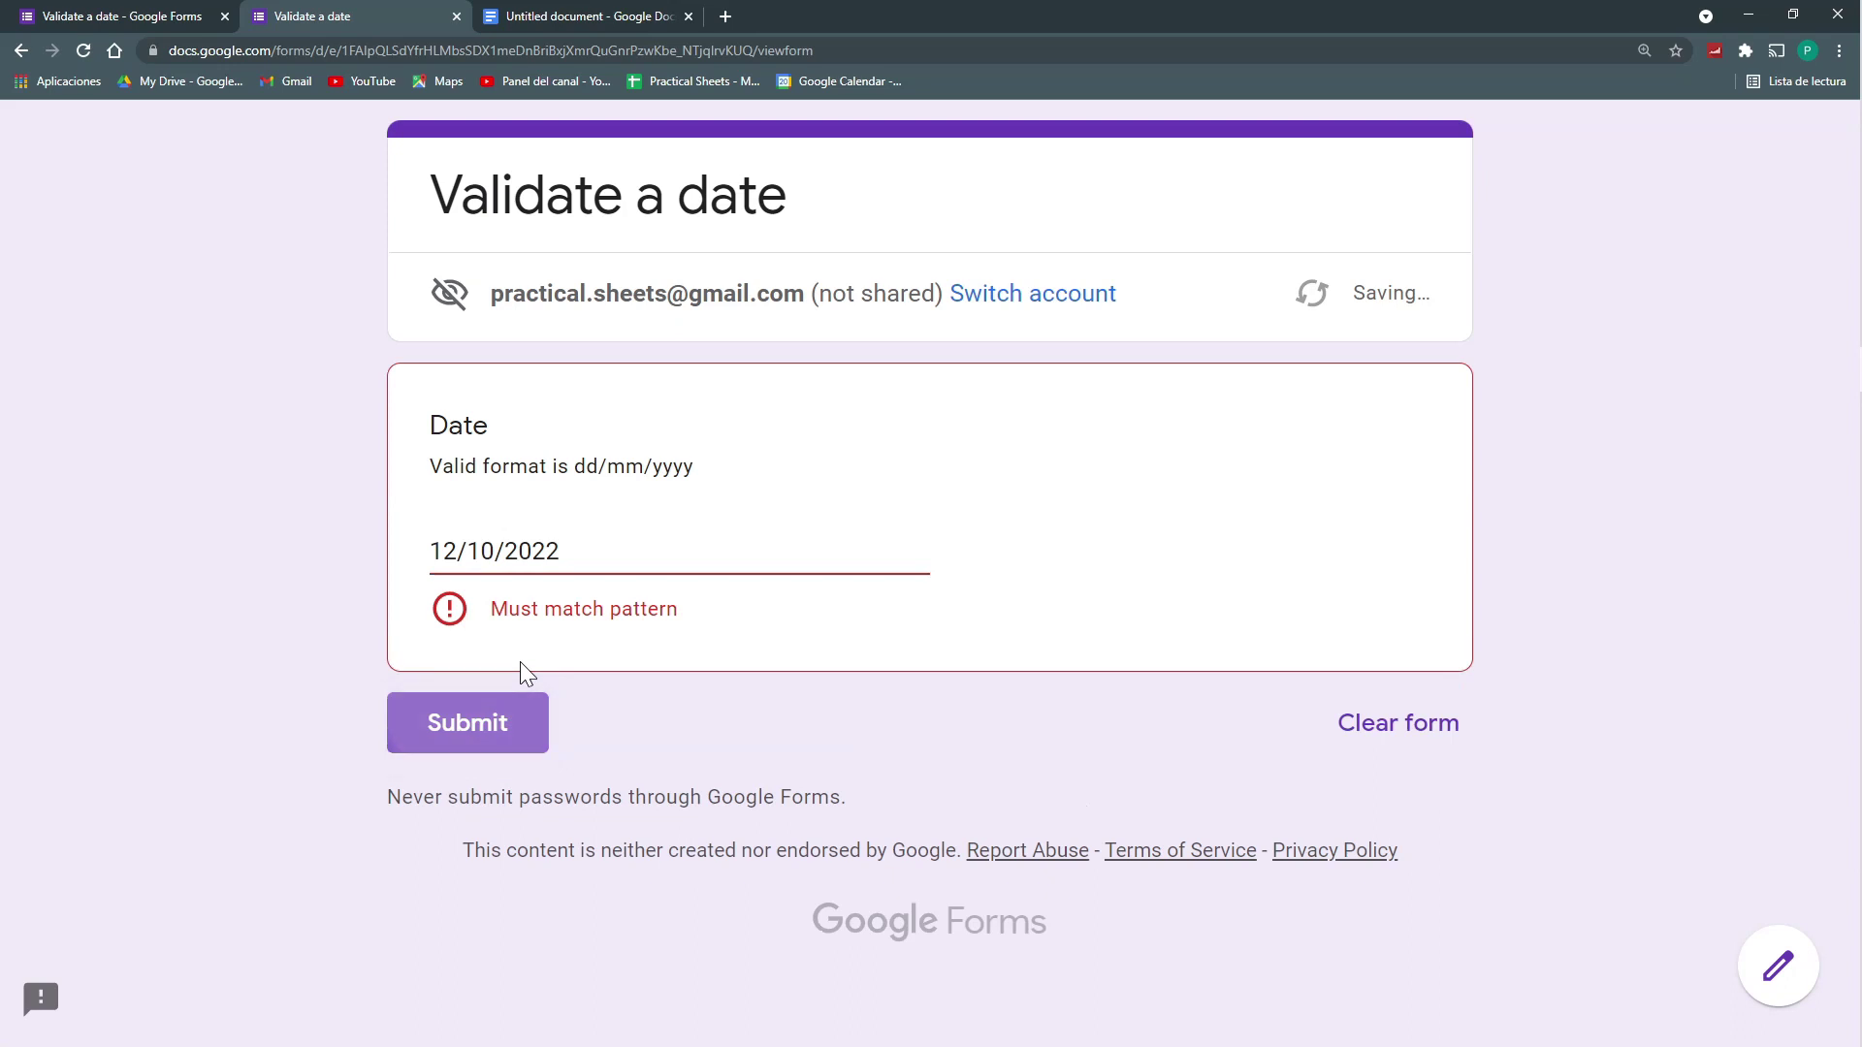
# Step: Replace the answer with 11/09/2001 and submit the response
pyautogui.moveTo(561, 551); pyautogui.dragTo(398, 532)
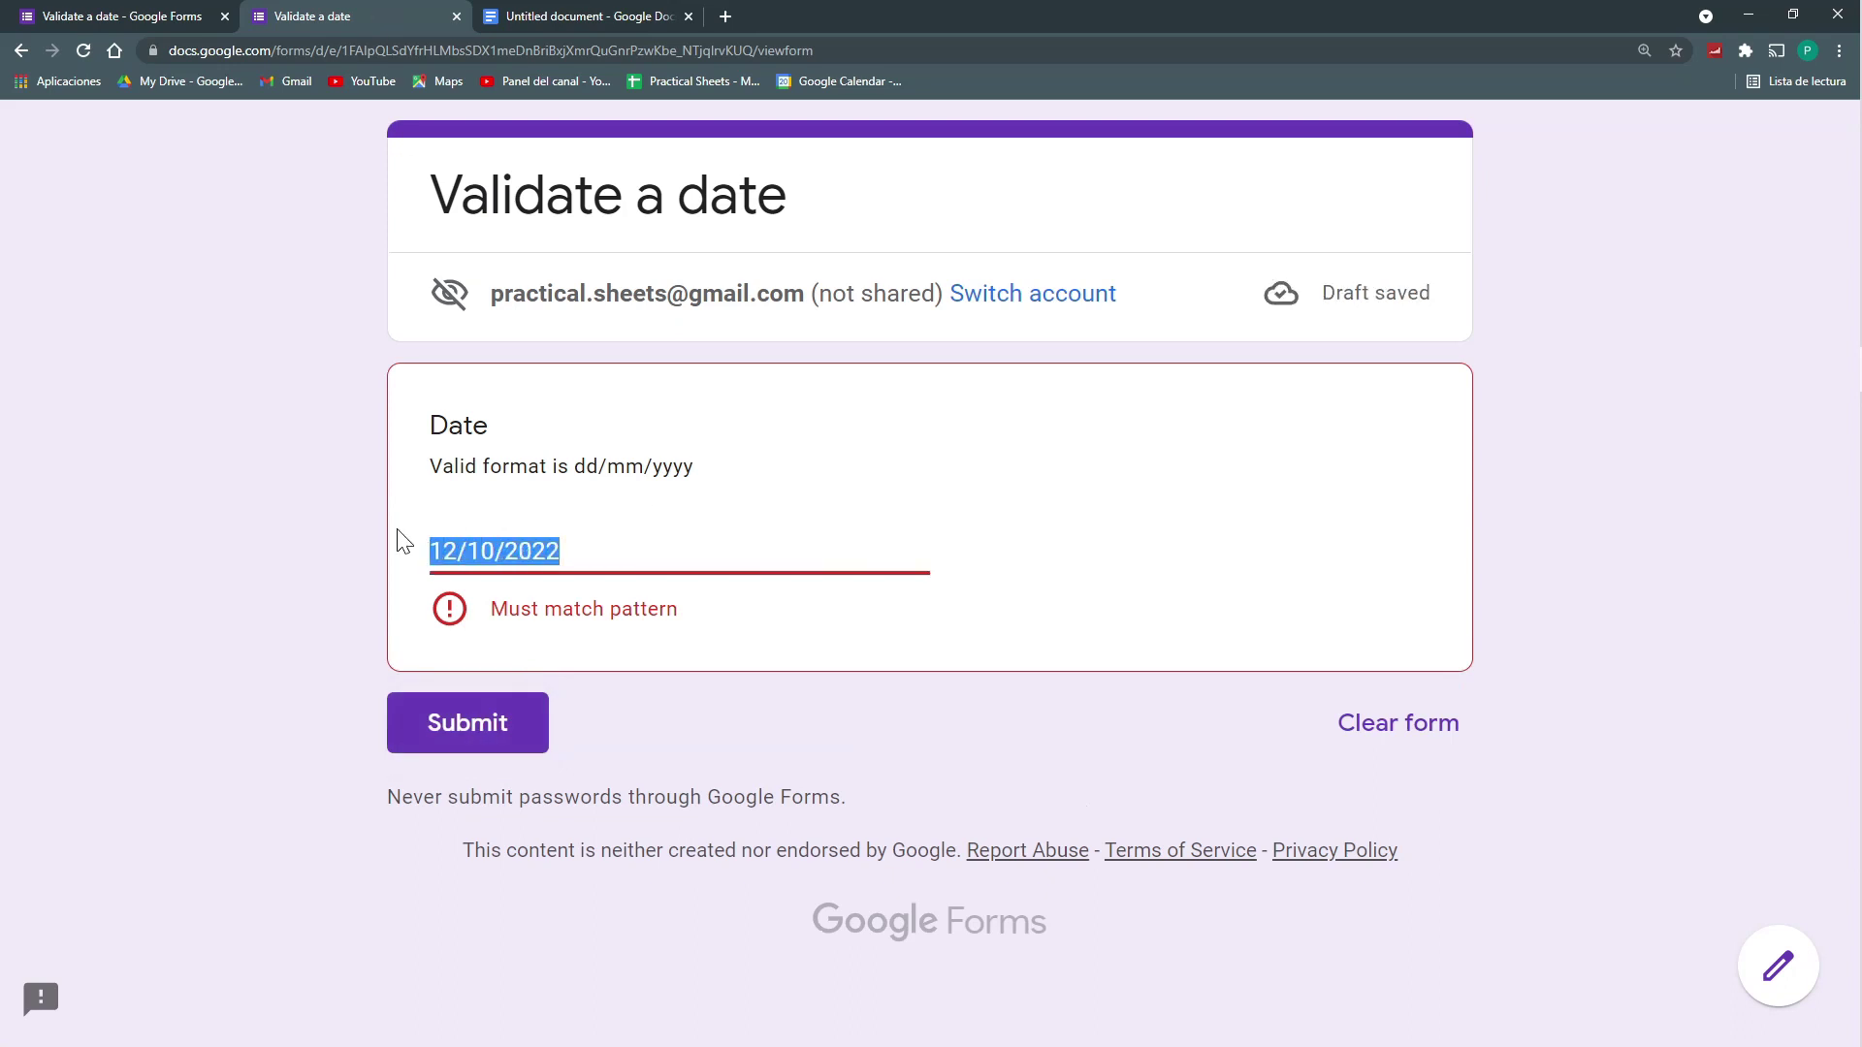
pyautogui.write('11')
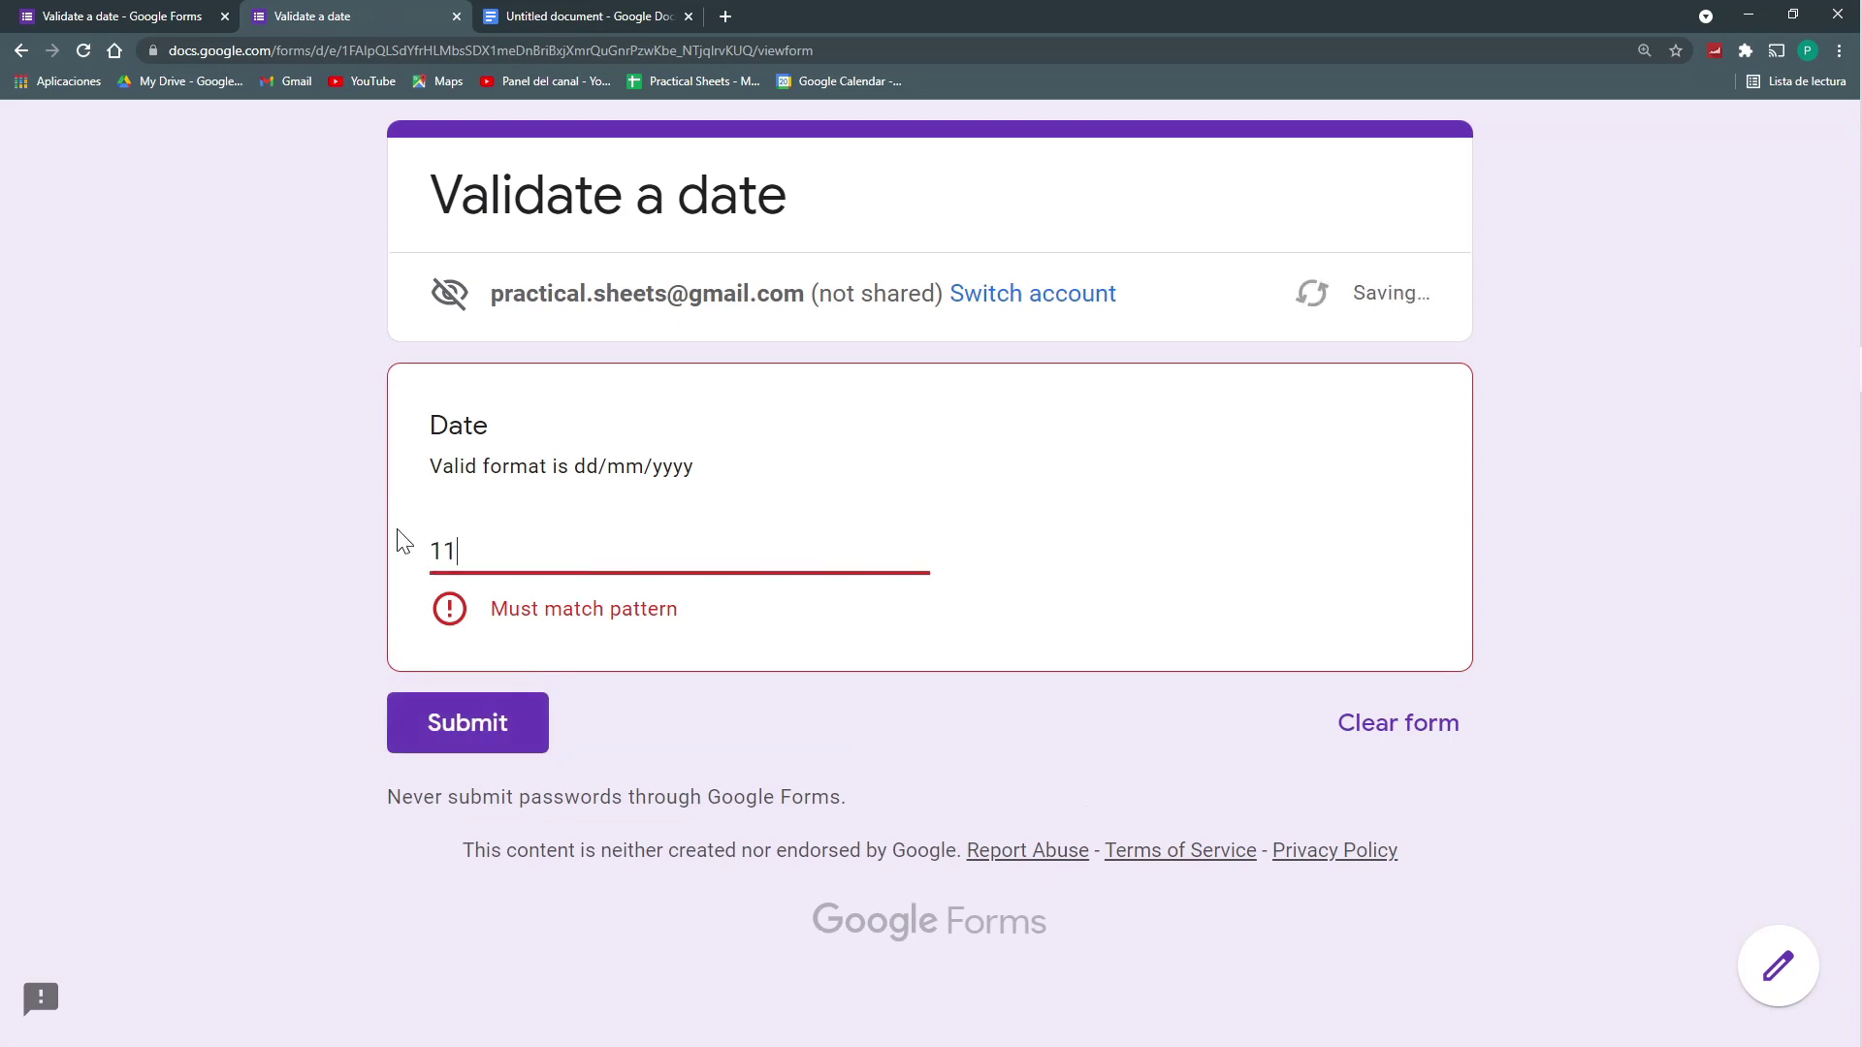
pyautogui.write('/09/2001')
pyautogui.click(515, 679)
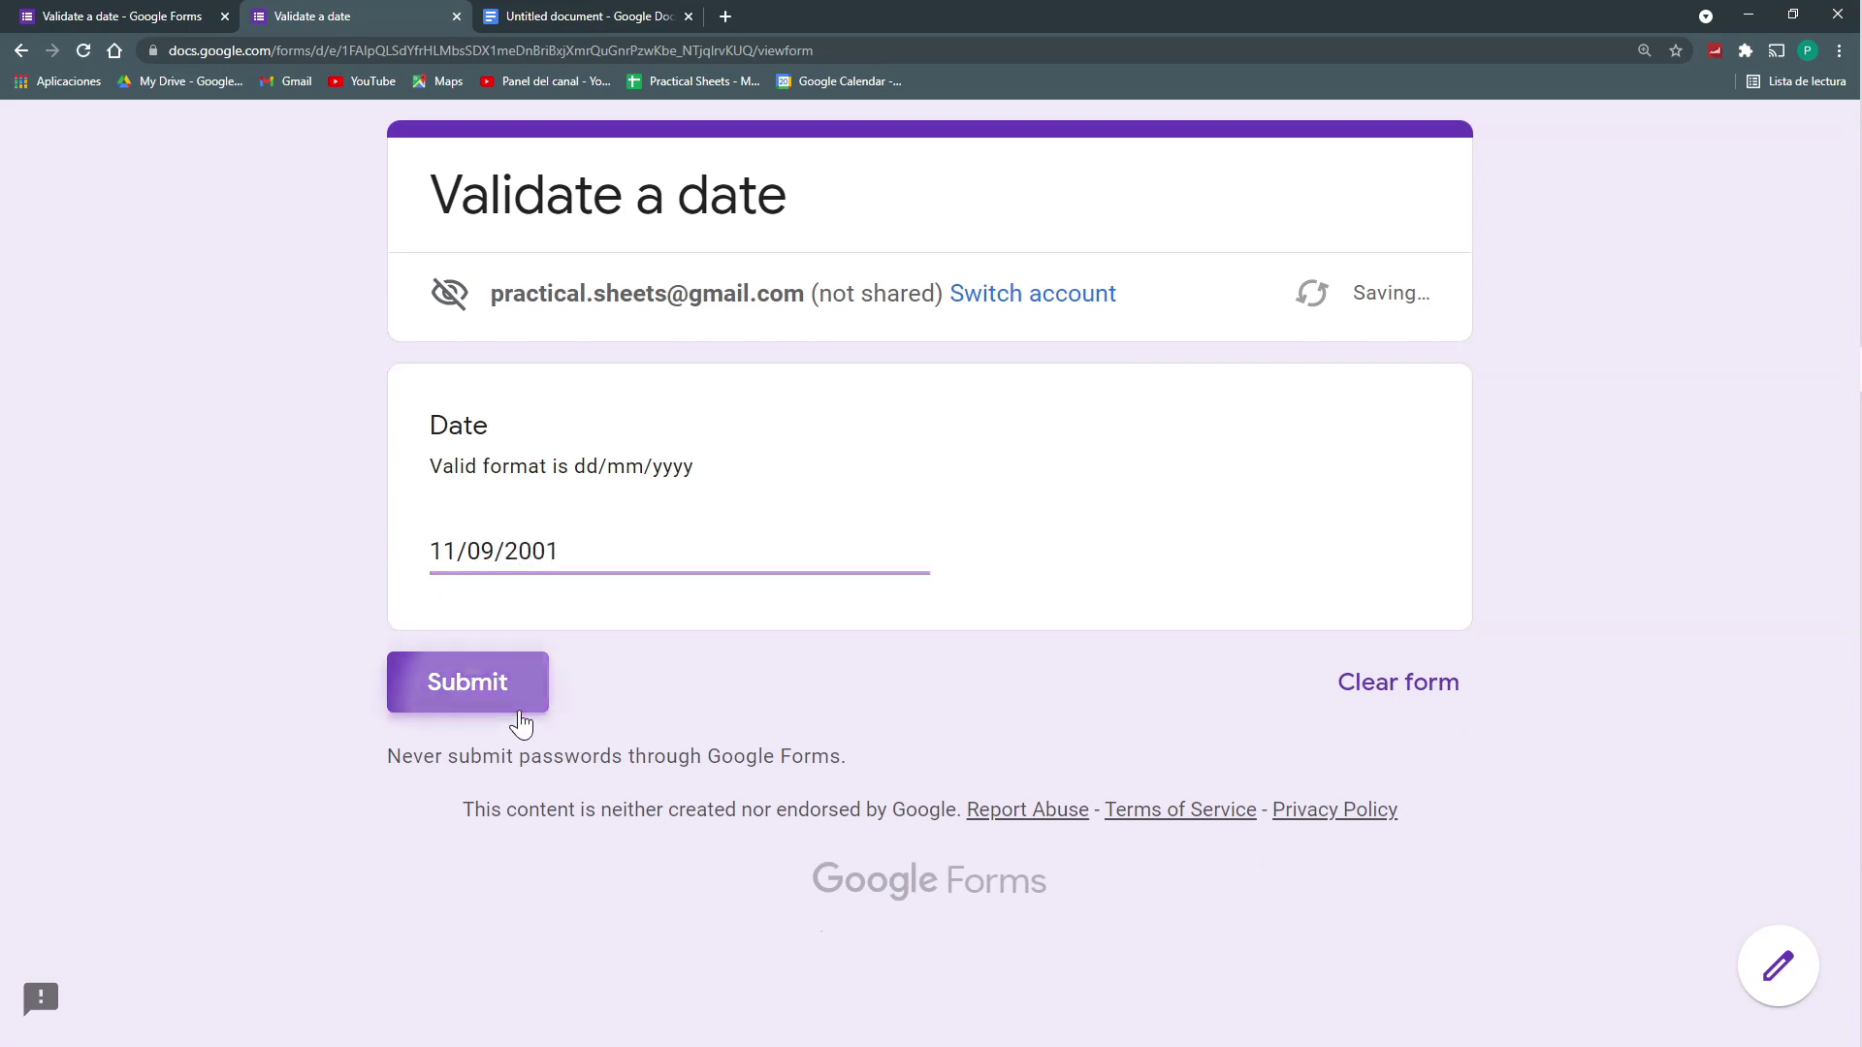
# Step: In the form editor, extend the validation pattern to ^11/09/2001$|^11/09/2001$|^11/09/2001$ by repeating the date as alternatives
pyautogui.click(218, 11)
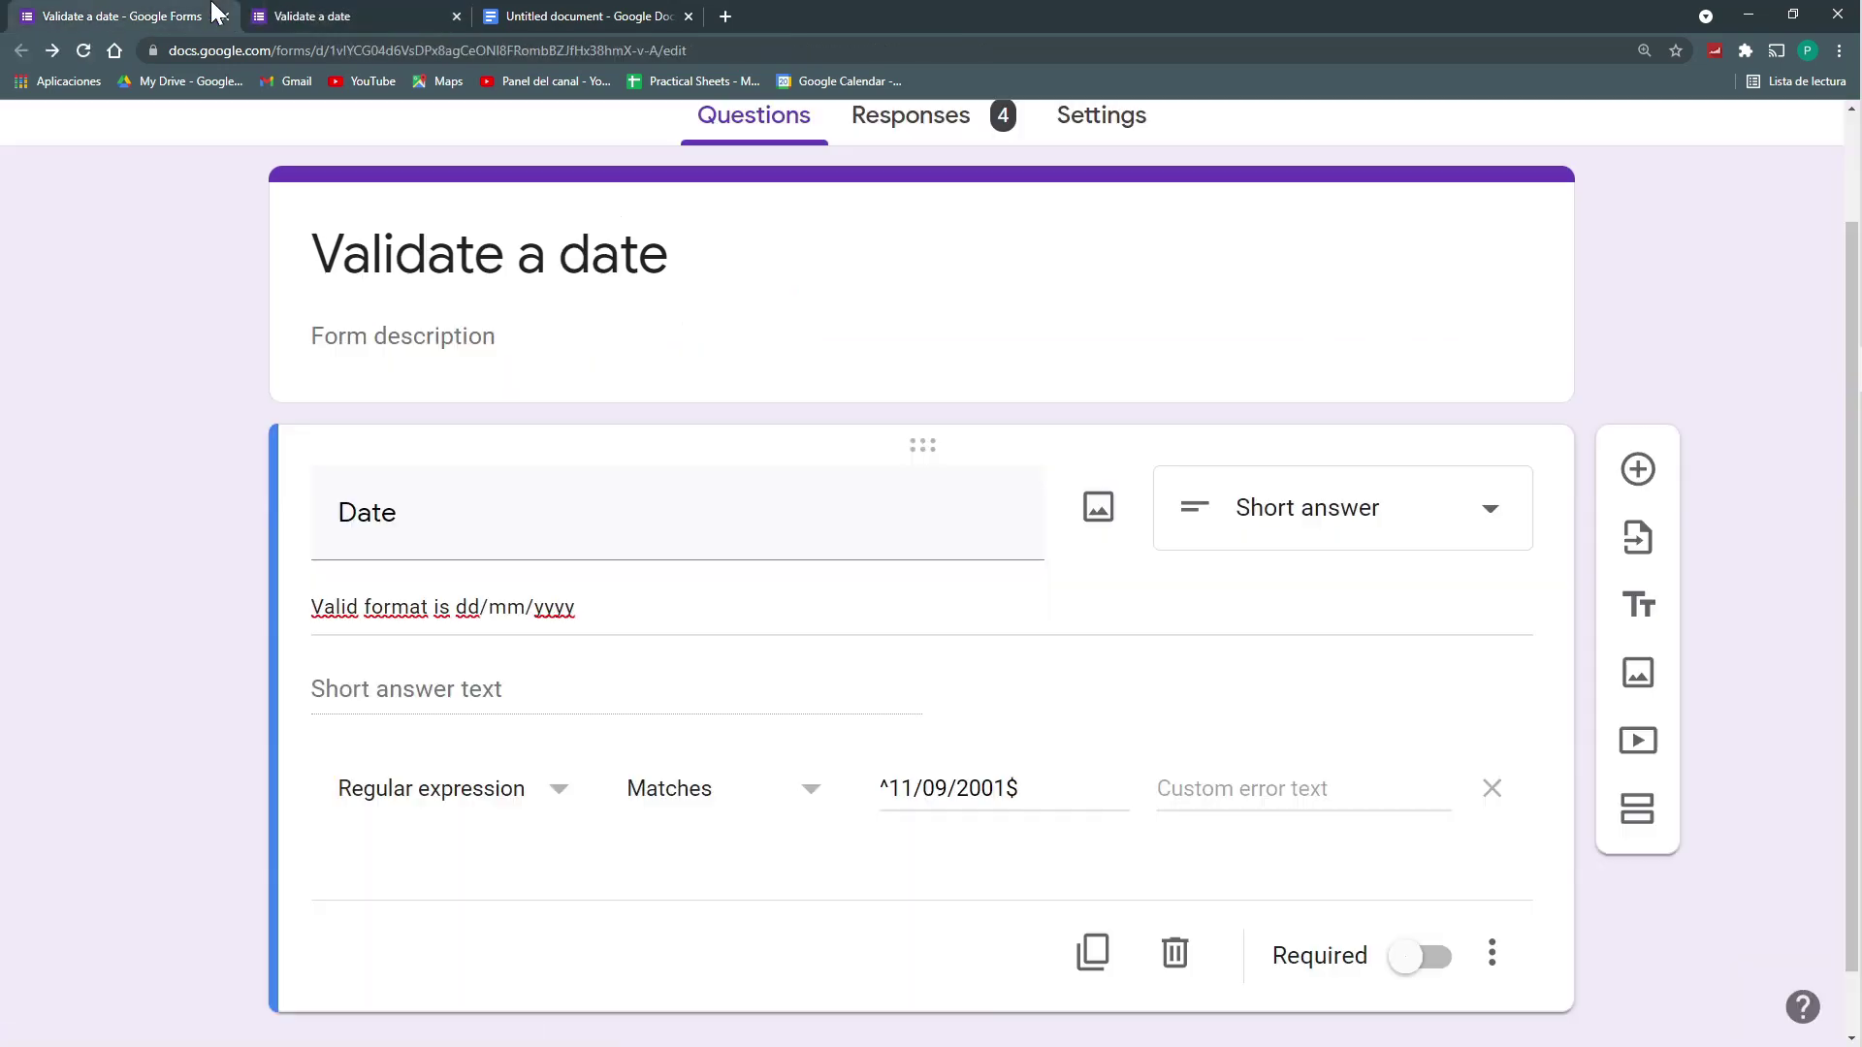
pyautogui.moveTo(1018, 789); pyautogui.dragTo(877, 805)
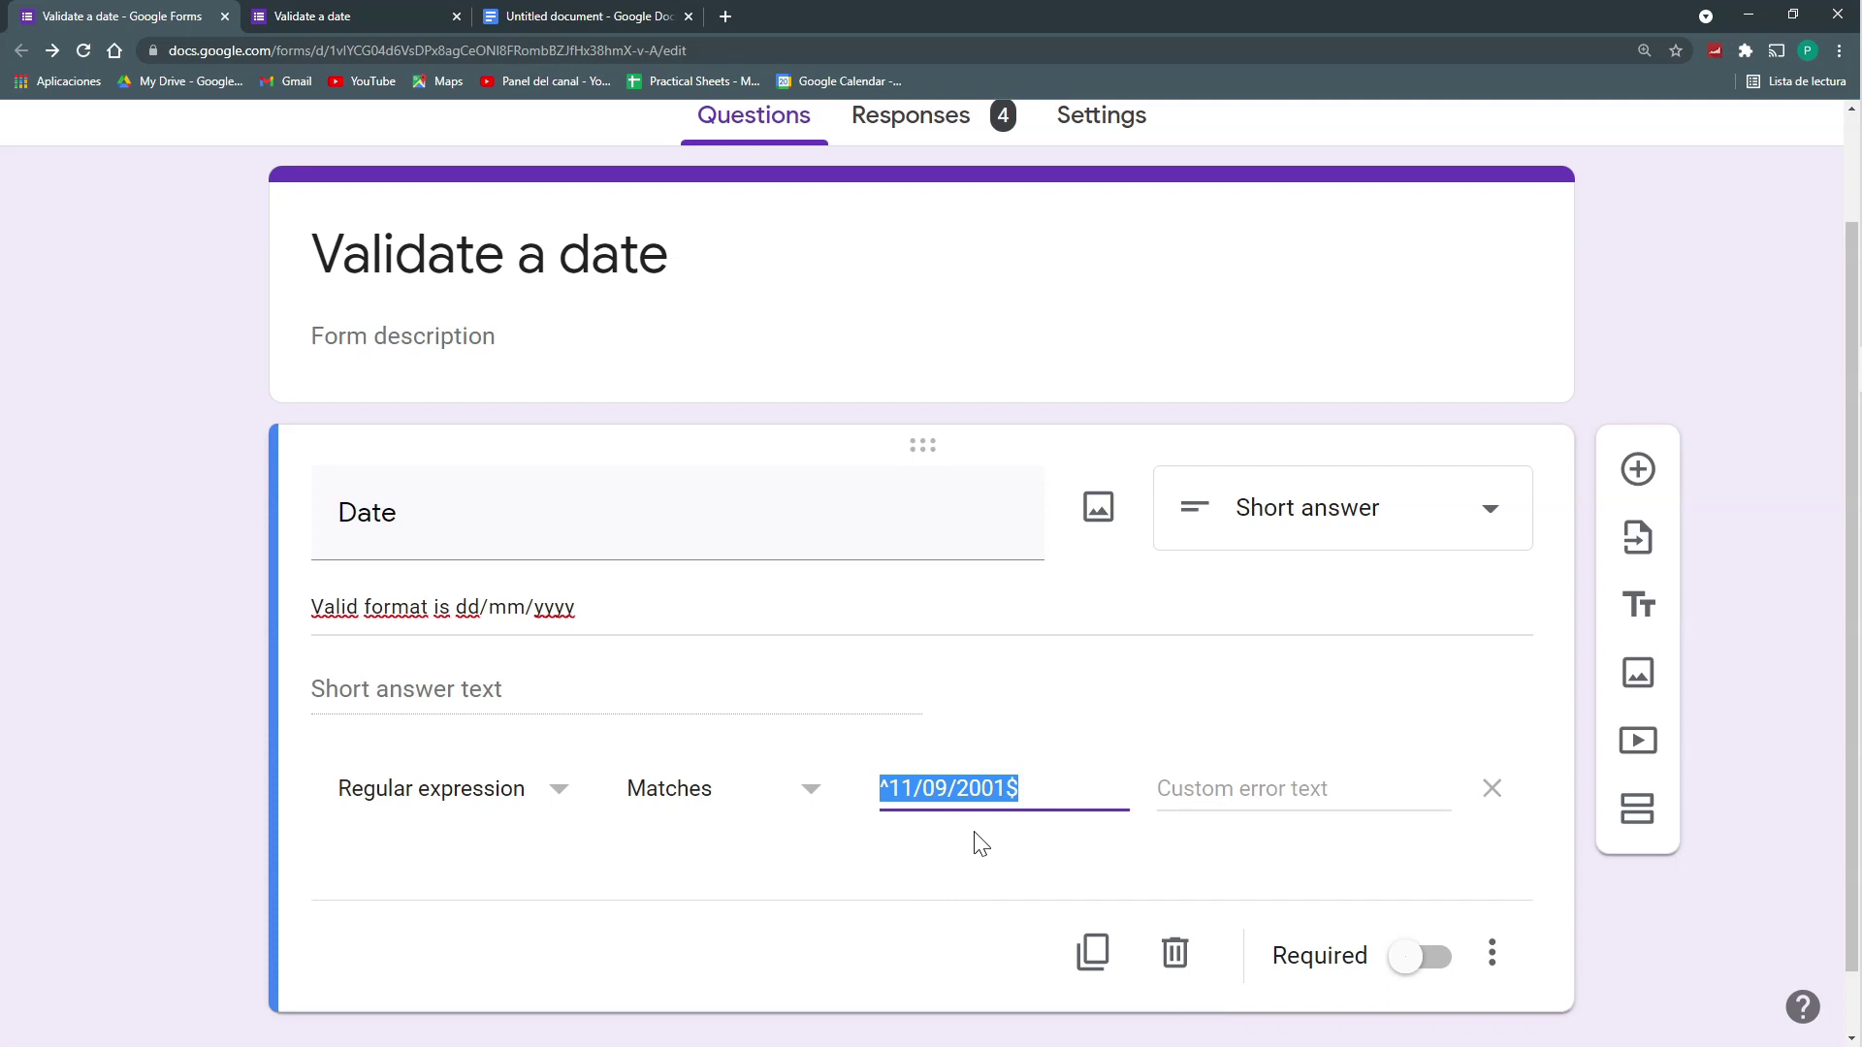
pyautogui.click(1014, 790)
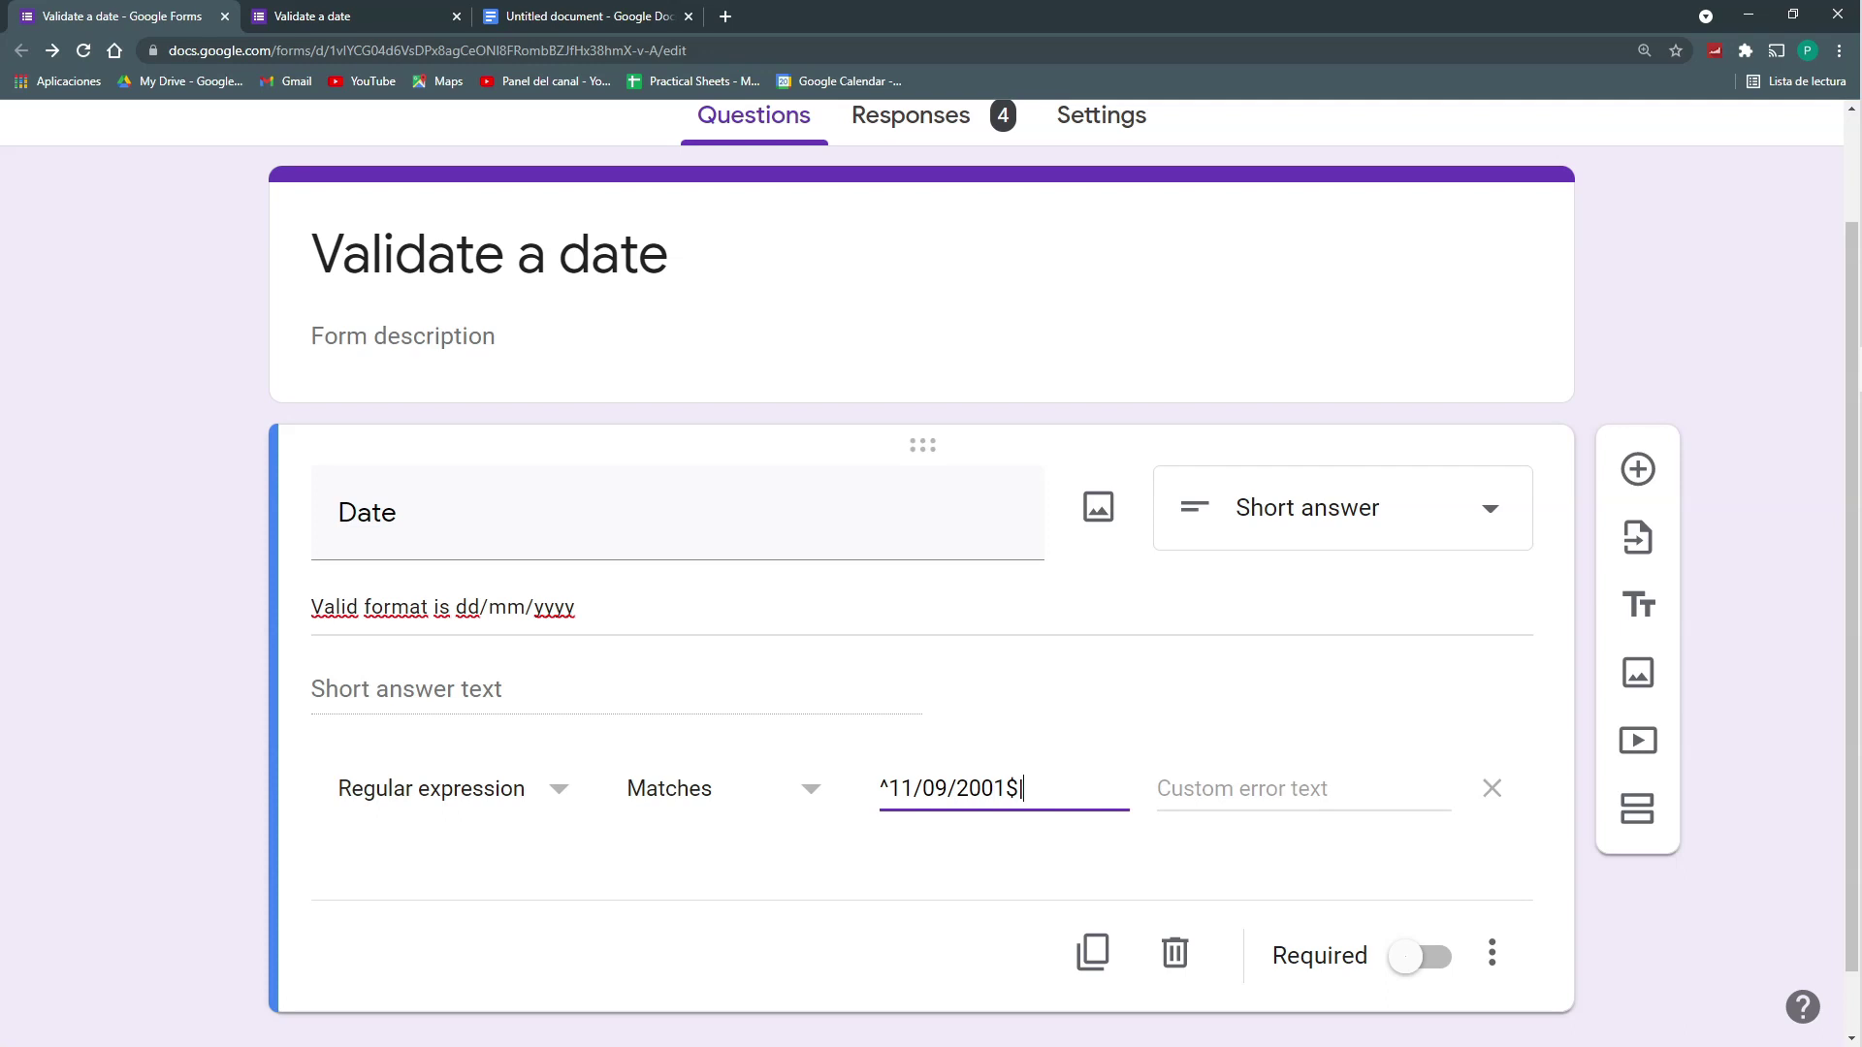
pyautogui.hotkey('shift', 'Left')
pyautogui.hotkey('shift', 'Left')
pyautogui.hotkey('shift', 'Left')
pyautogui.hotkey('shift', 'Left')
pyautogui.hotkey('shift', 'Left')
pyautogui.hotkey('shift', 'Left')
pyautogui.hotkey('shift', 'Left')
pyautogui.hotkey('shift', 'Left')
pyautogui.hotkey('shift', 'Left')
pyautogui.hotkey('shift', 'Left')
pyautogui.hotkey('shift', 'Left')
pyautogui.hotkey('shift', 'Left')
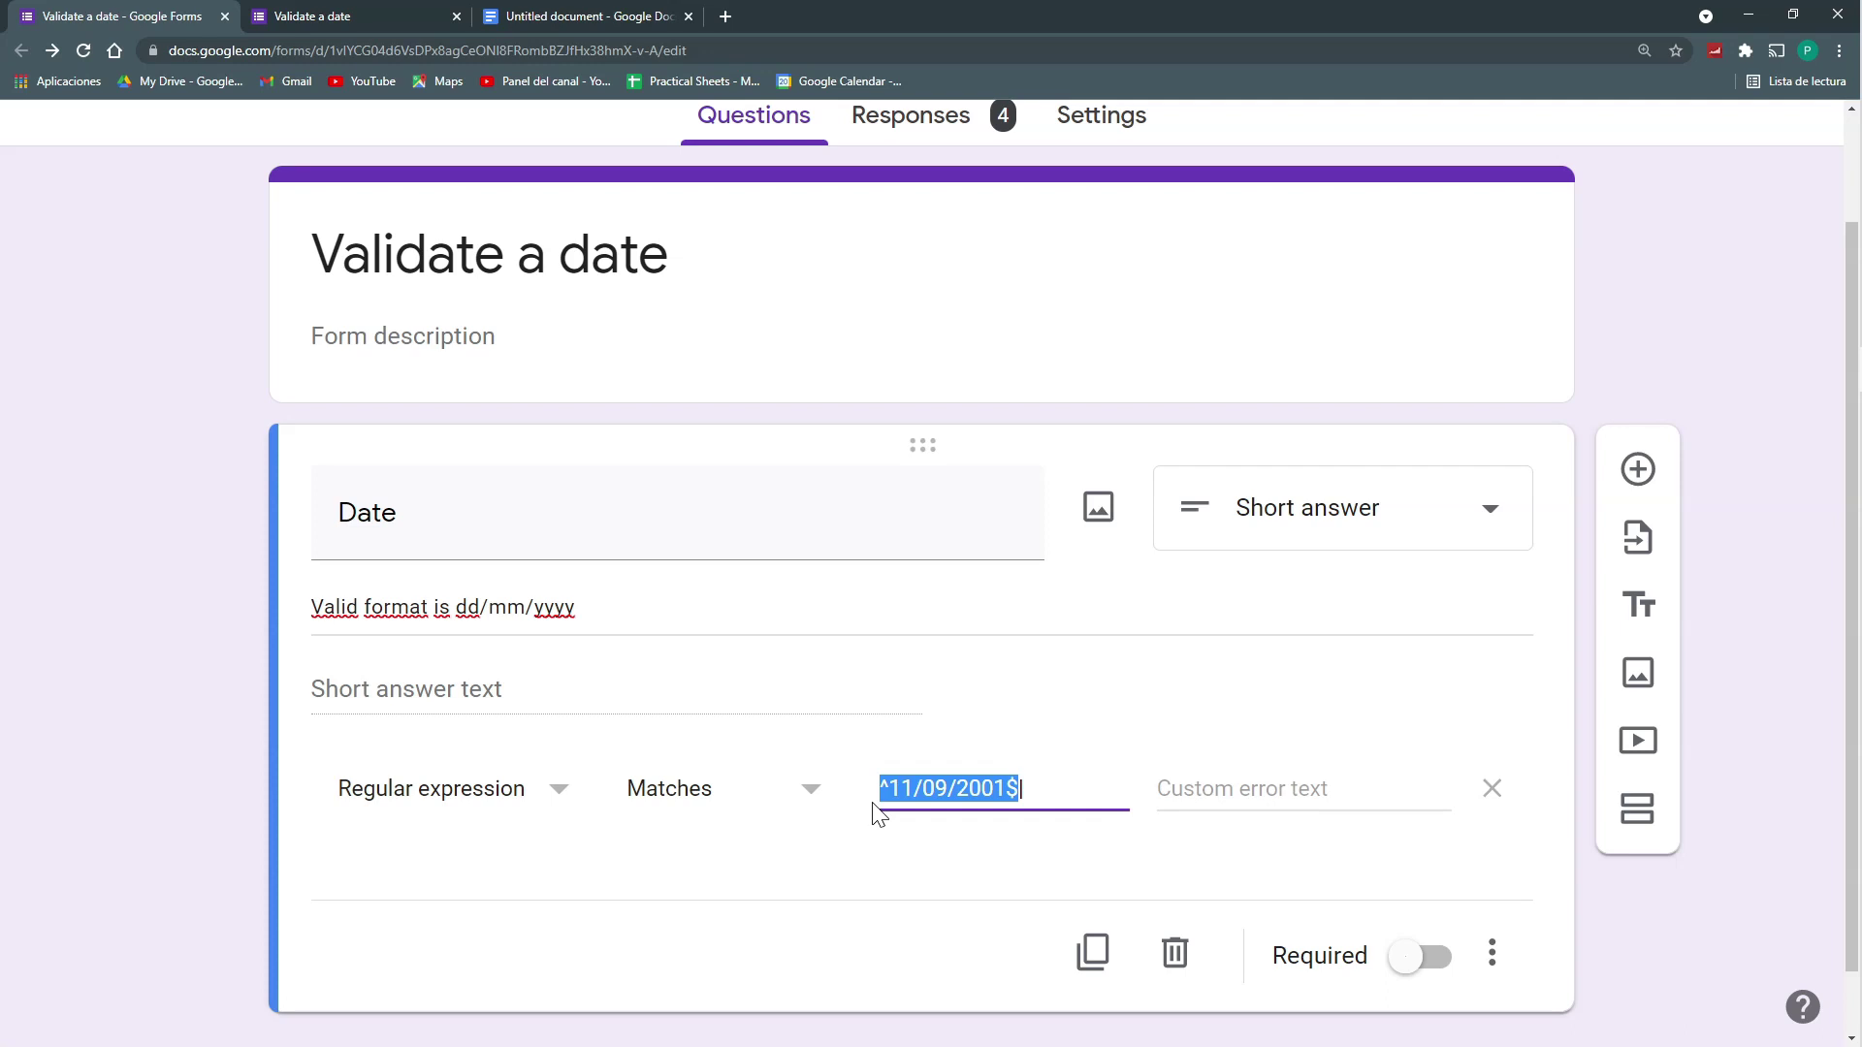
pyautogui.hotkey('ctrl', 'c')
pyautogui.press('End')
pyautogui.write('|')
pyautogui.hotkey('ctrl', 'v')
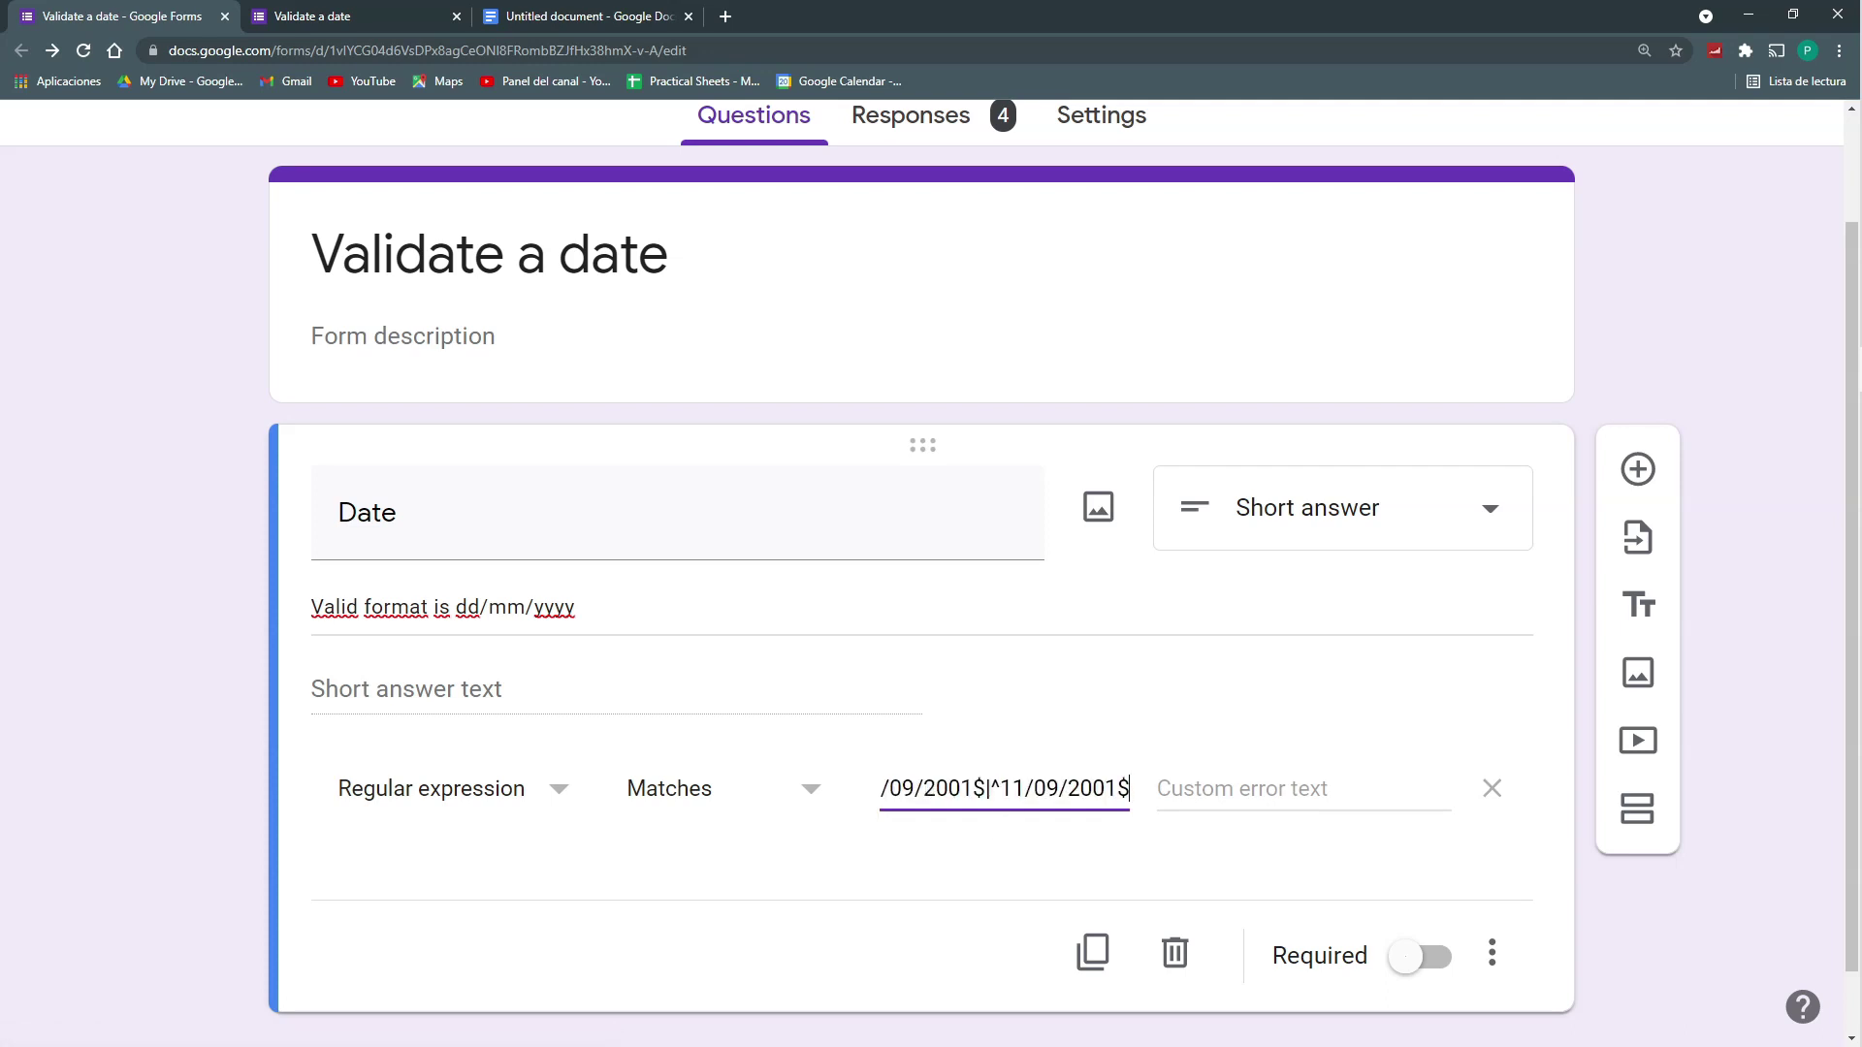
pyautogui.write('|')
pyautogui.press('BackSpace')
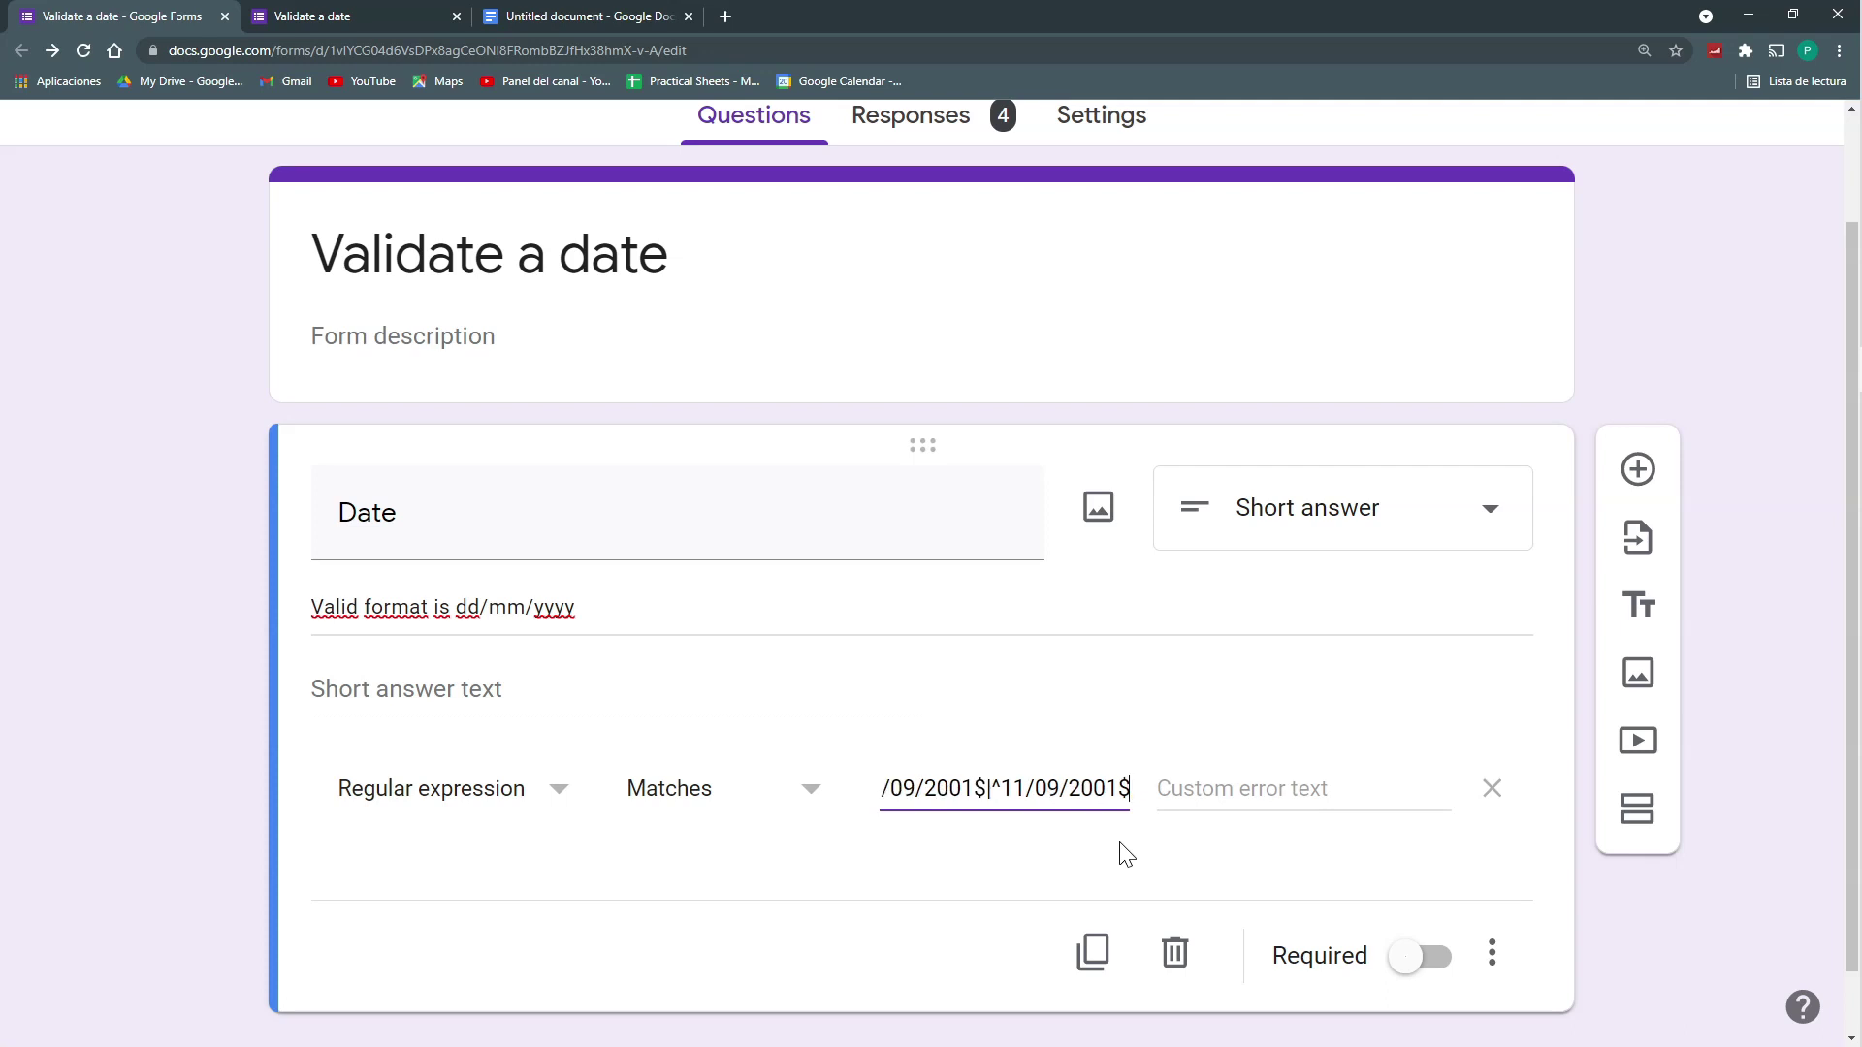
# Step: Copy the pattern of date alternatives into the Google Docs document, below the \d pattern with a blank line between
pyautogui.moveTo(1130, 789); pyautogui.dragTo(861, 807)
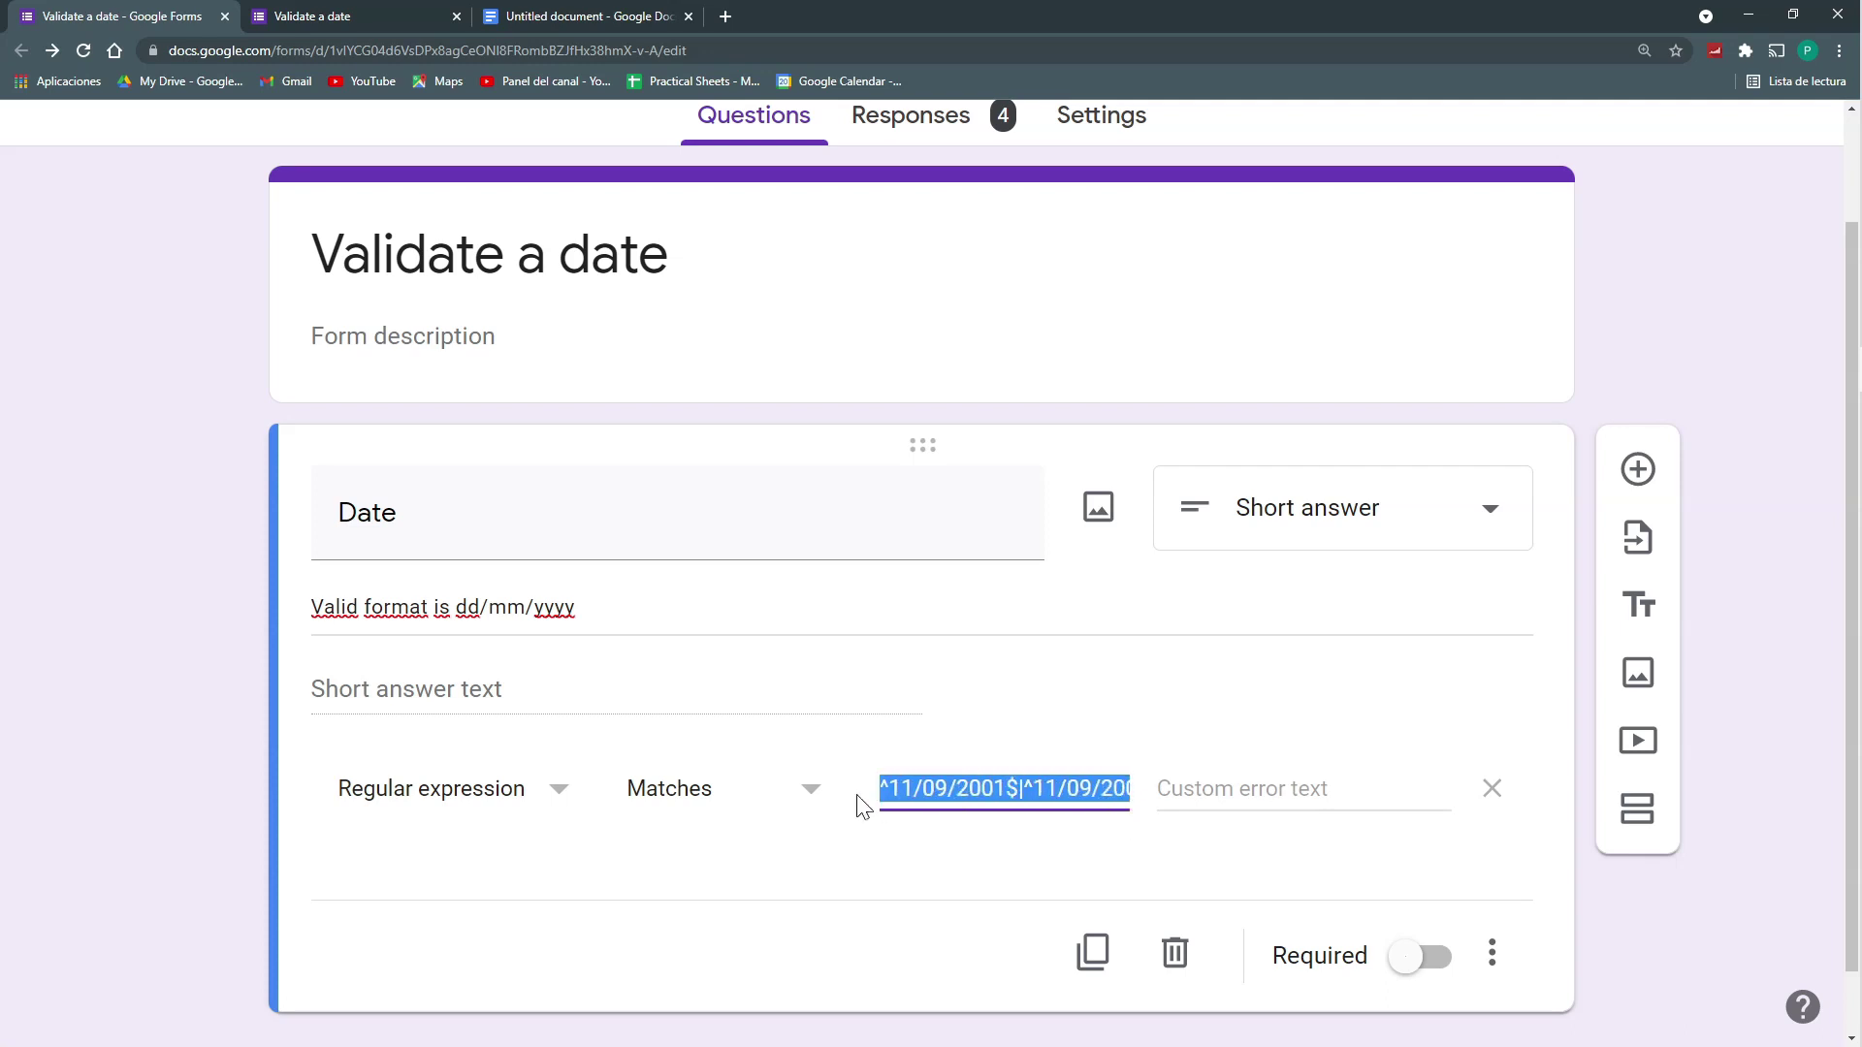
pyautogui.click(878, 806)
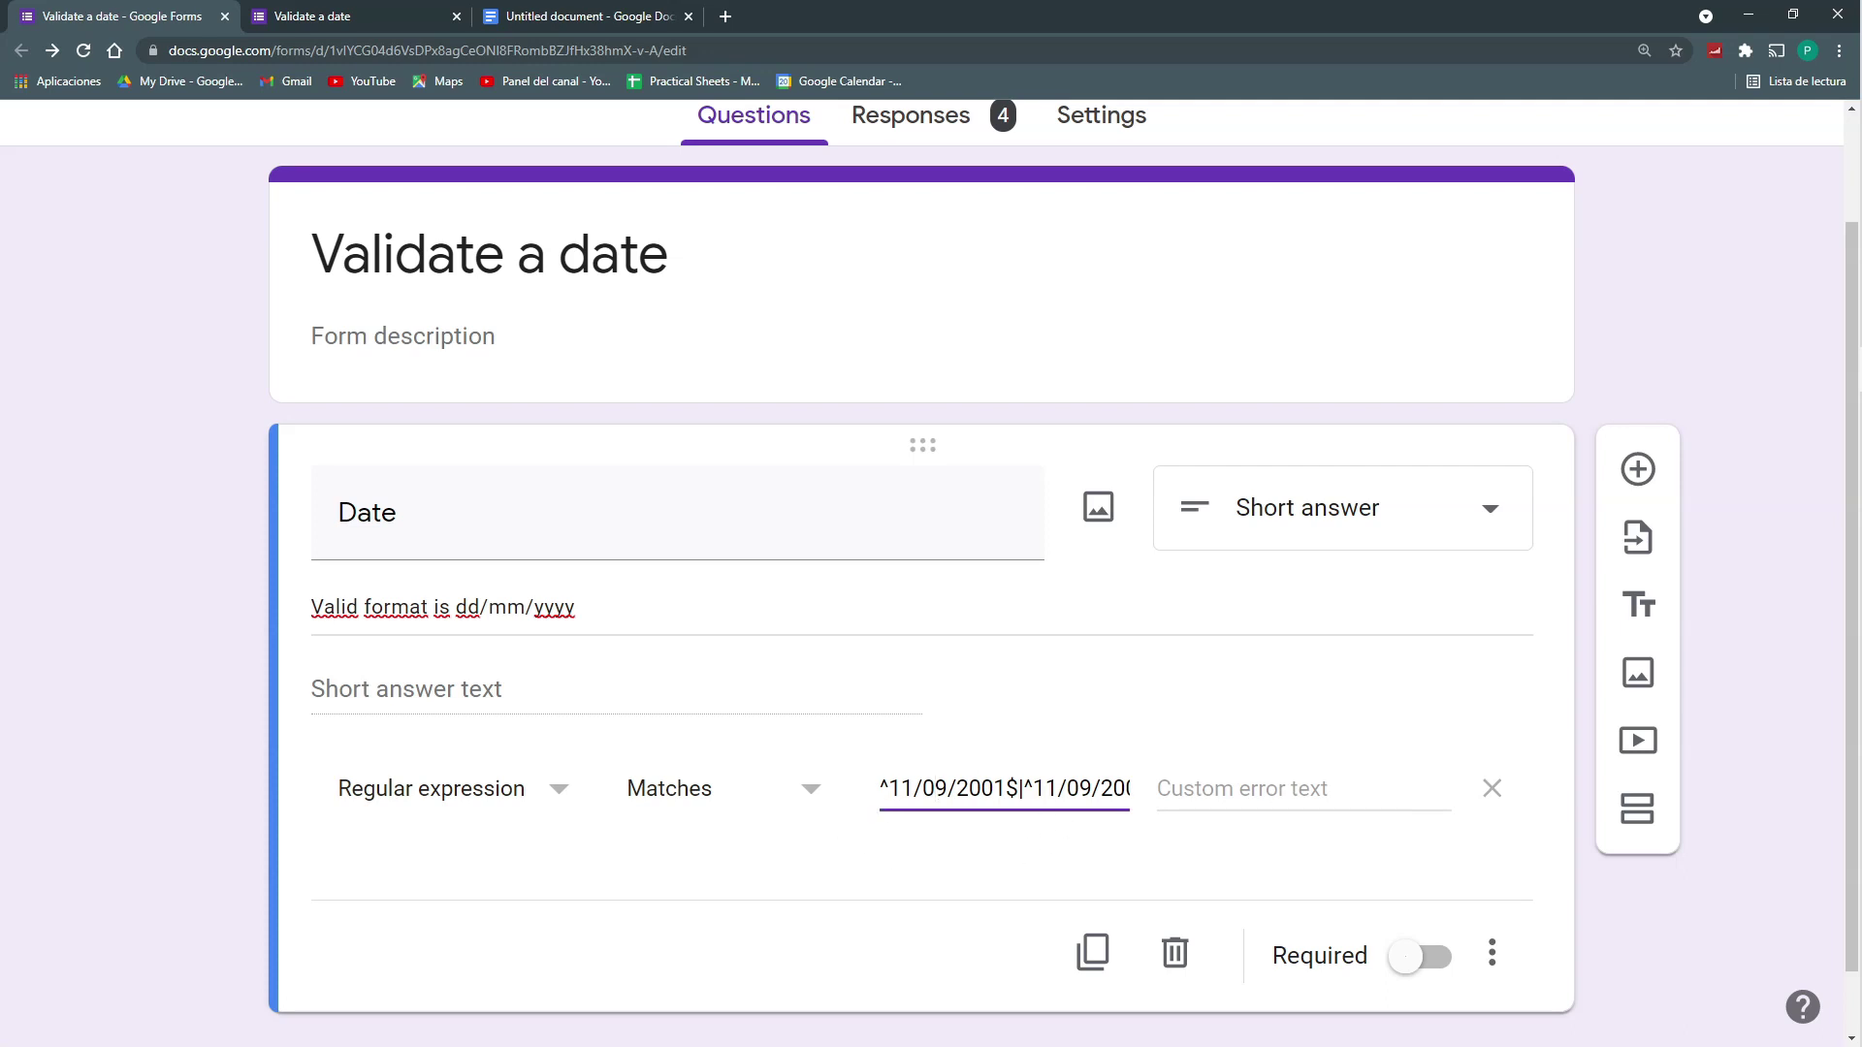
pyautogui.moveTo(880, 790); pyautogui.dragTo(1137, 790)
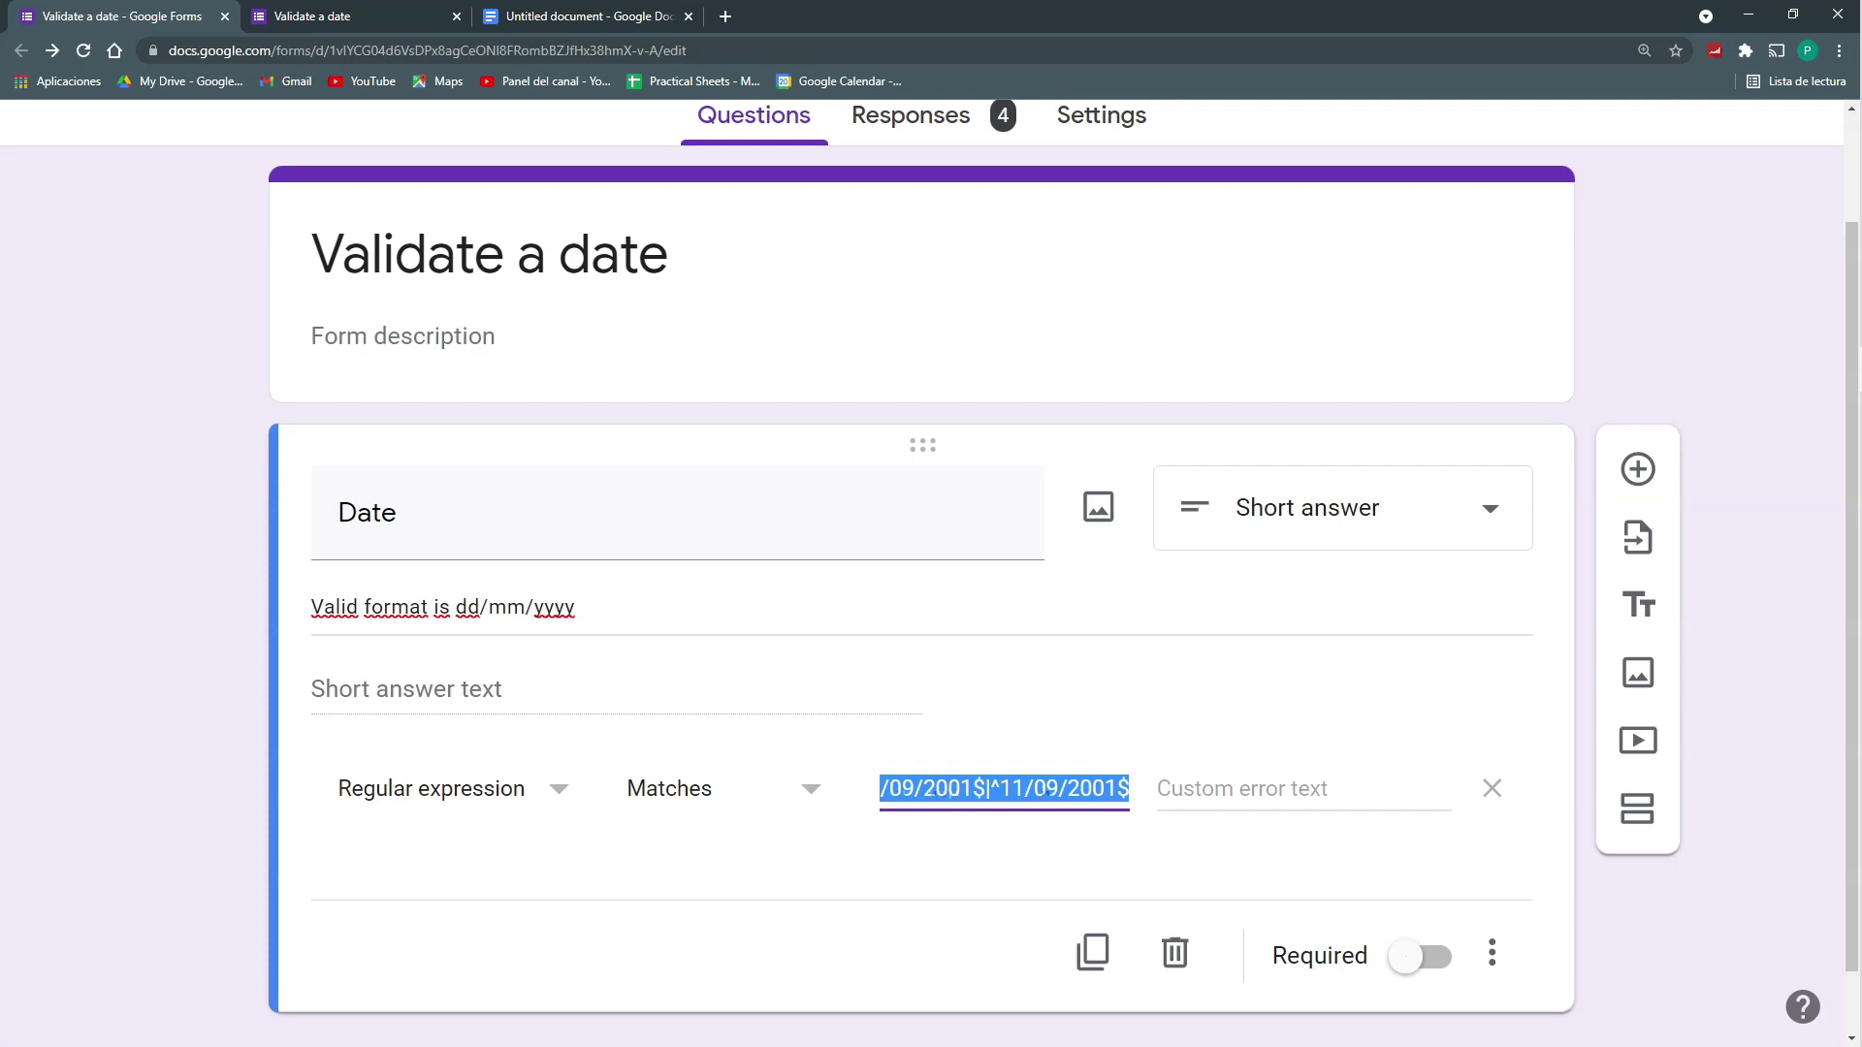
pyautogui.click(642, 10)
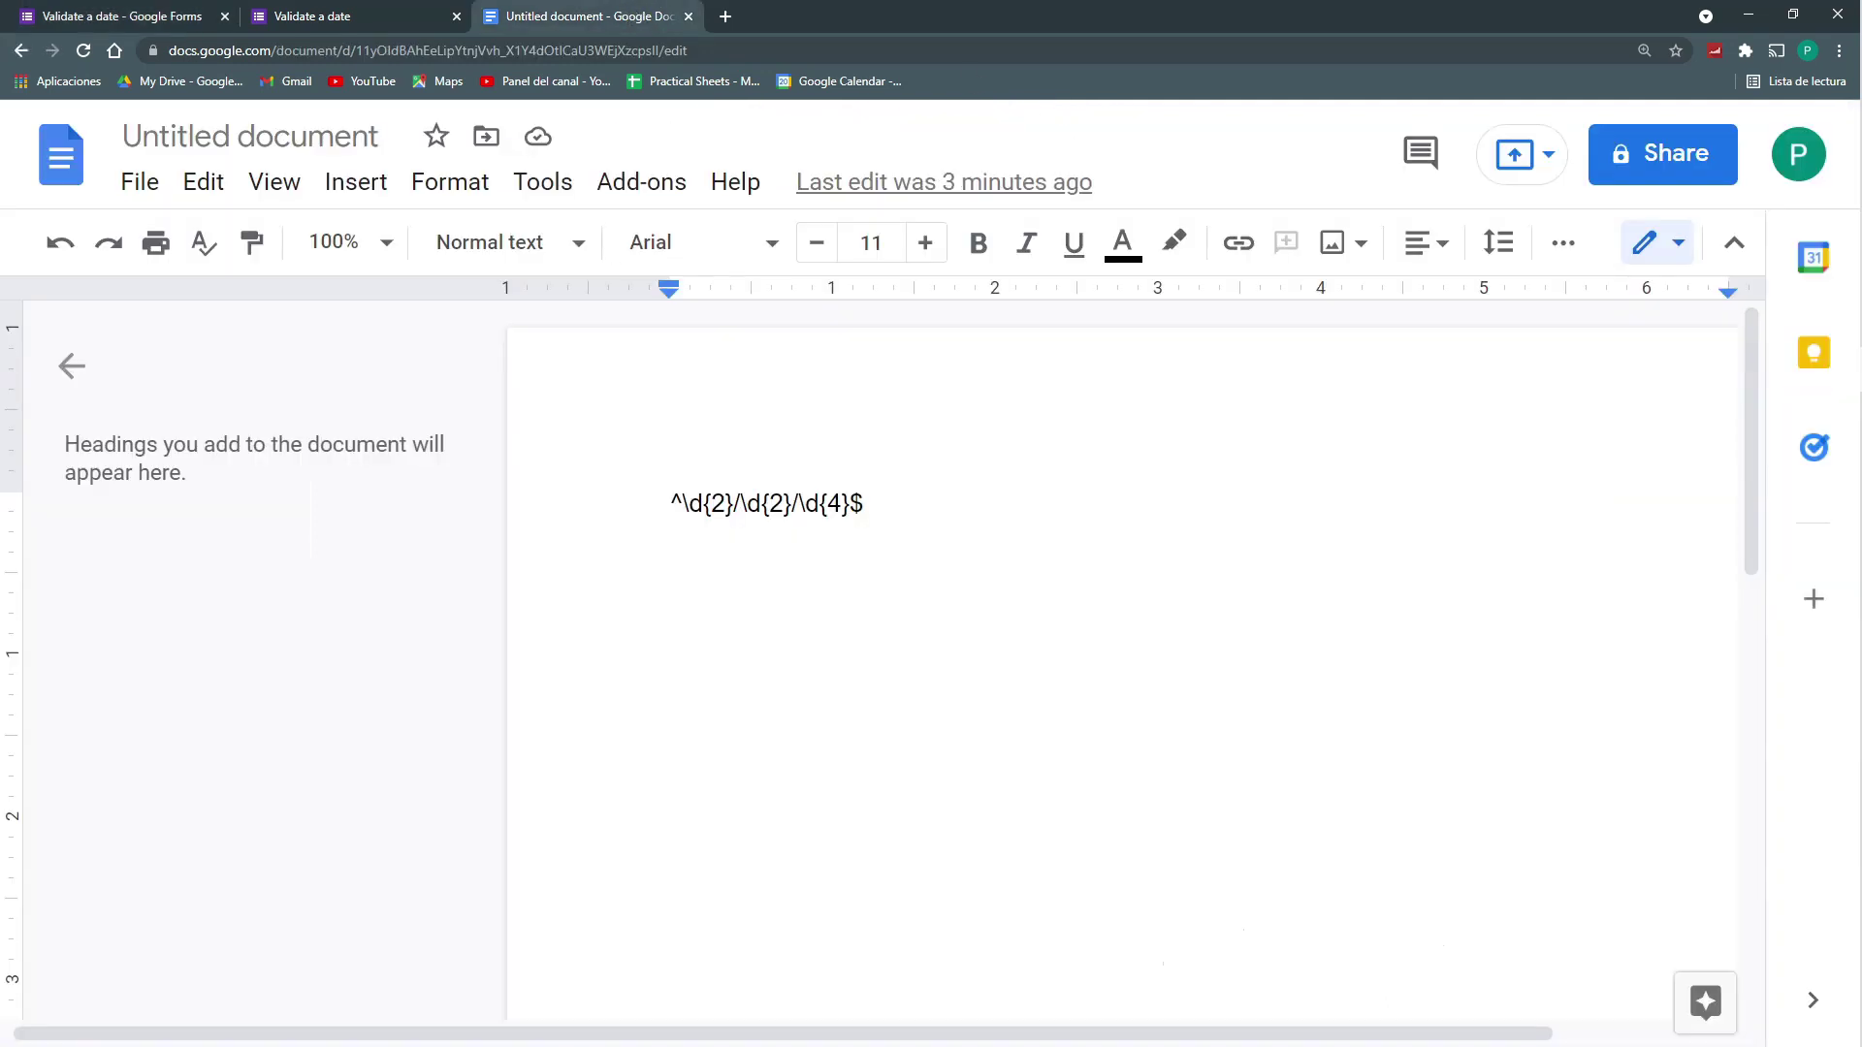
pyautogui.hotkey('ctrl', 'v')
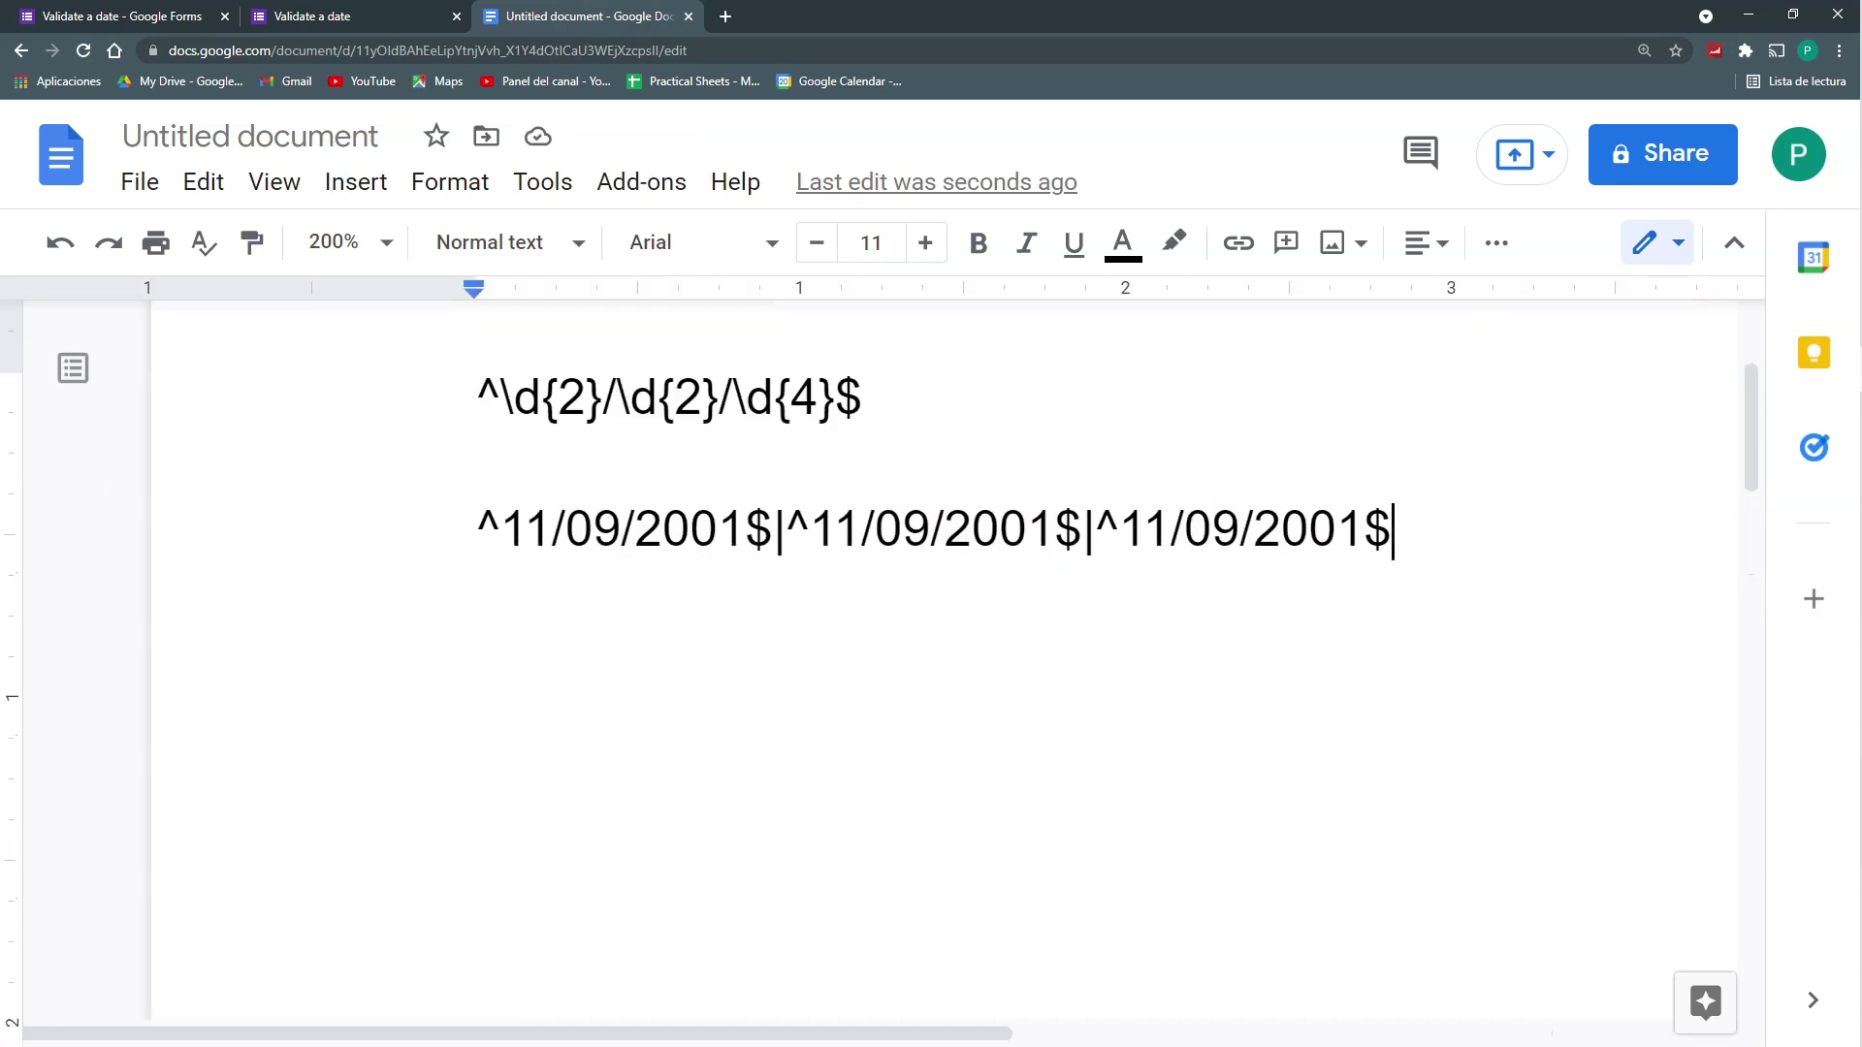
# Step: Change the first date alternative in the document to 11/11/2021
pyautogui.click(624, 531)
pyautogui.hotkey('shift', 'Left')
pyautogui.hotkey('shift', 'Left')
pyautogui.write('11')
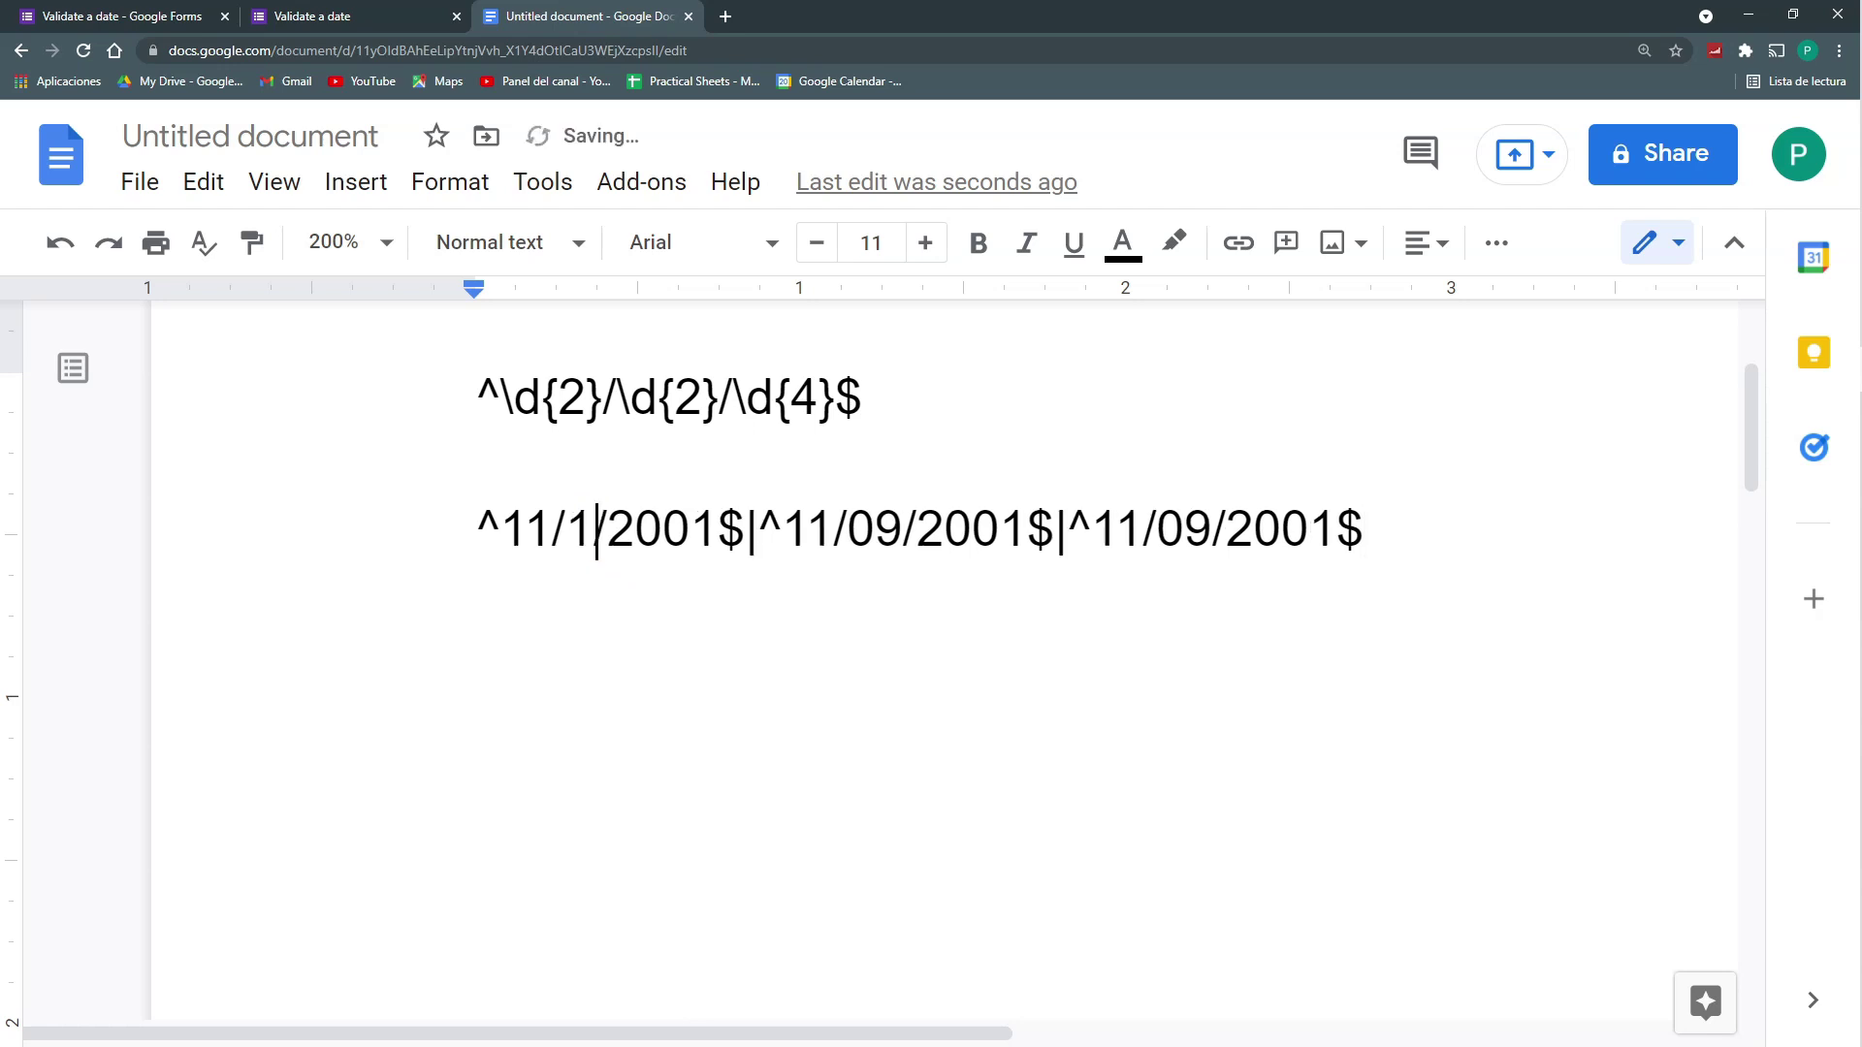
pyautogui.moveTo(689, 532); pyautogui.dragTo(718, 531)
pyautogui.write('2')
# Step: Change the second date alternative to 12/11/2021
pyautogui.moveTo(836, 531); pyautogui.dragTo(862, 532)
pyautogui.write('2')
pyautogui.press('Right')
pyautogui.hotkey('shift', 'Right')
pyautogui.hotkey('shift', 'Right')
pyautogui.write('11')
pyautogui.press('Right')
pyautogui.press('Right')
pyautogui.press('Right')
pyautogui.hotkey('shift', 'Right')
pyautogui.write('2')
# Step: Change the third date alternative to 13/11/2021 and select the whole line of alternatives
pyautogui.press('Right')
pyautogui.press('Right')
pyautogui.press('Right')
pyautogui.press('Right')
pyautogui.press('Right')
pyautogui.hotkey('shift', 'Right')
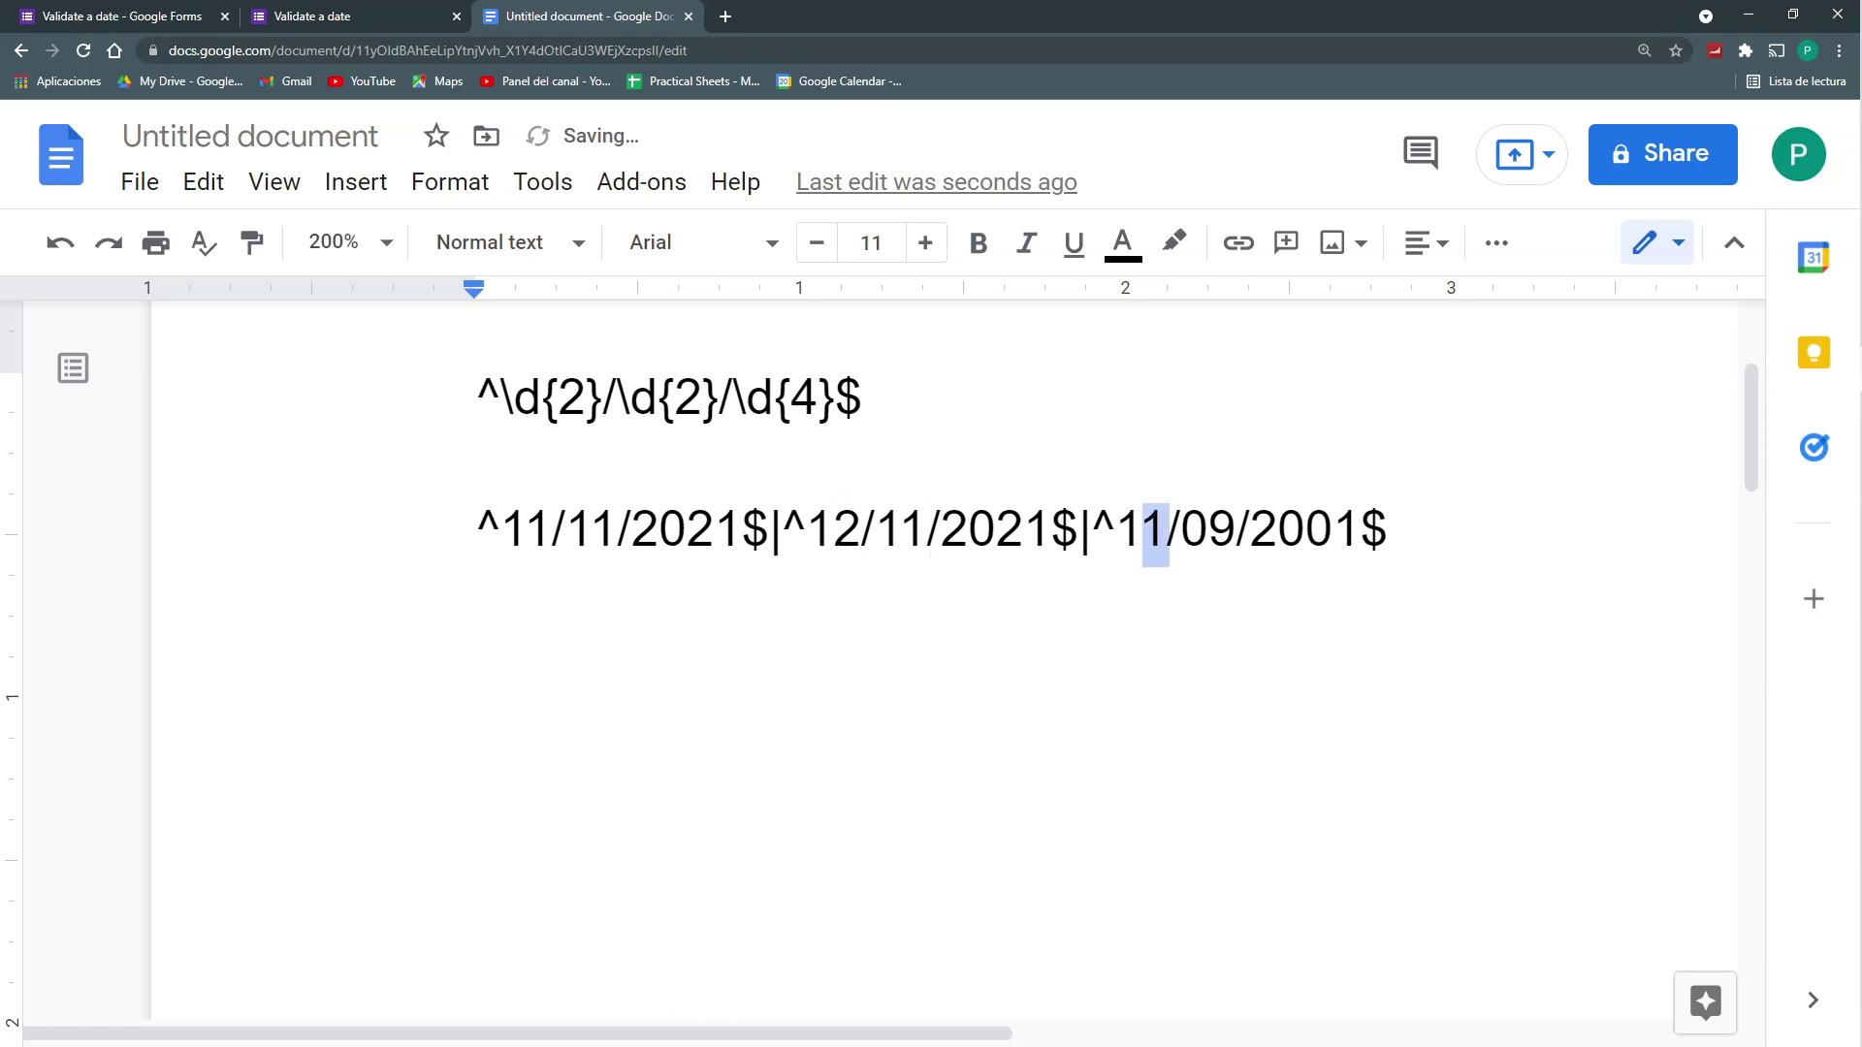
pyautogui.write('3')
pyautogui.press('Right')
pyautogui.hotkey('shift', 'Right')
pyautogui.hotkey('shift', 'Right')
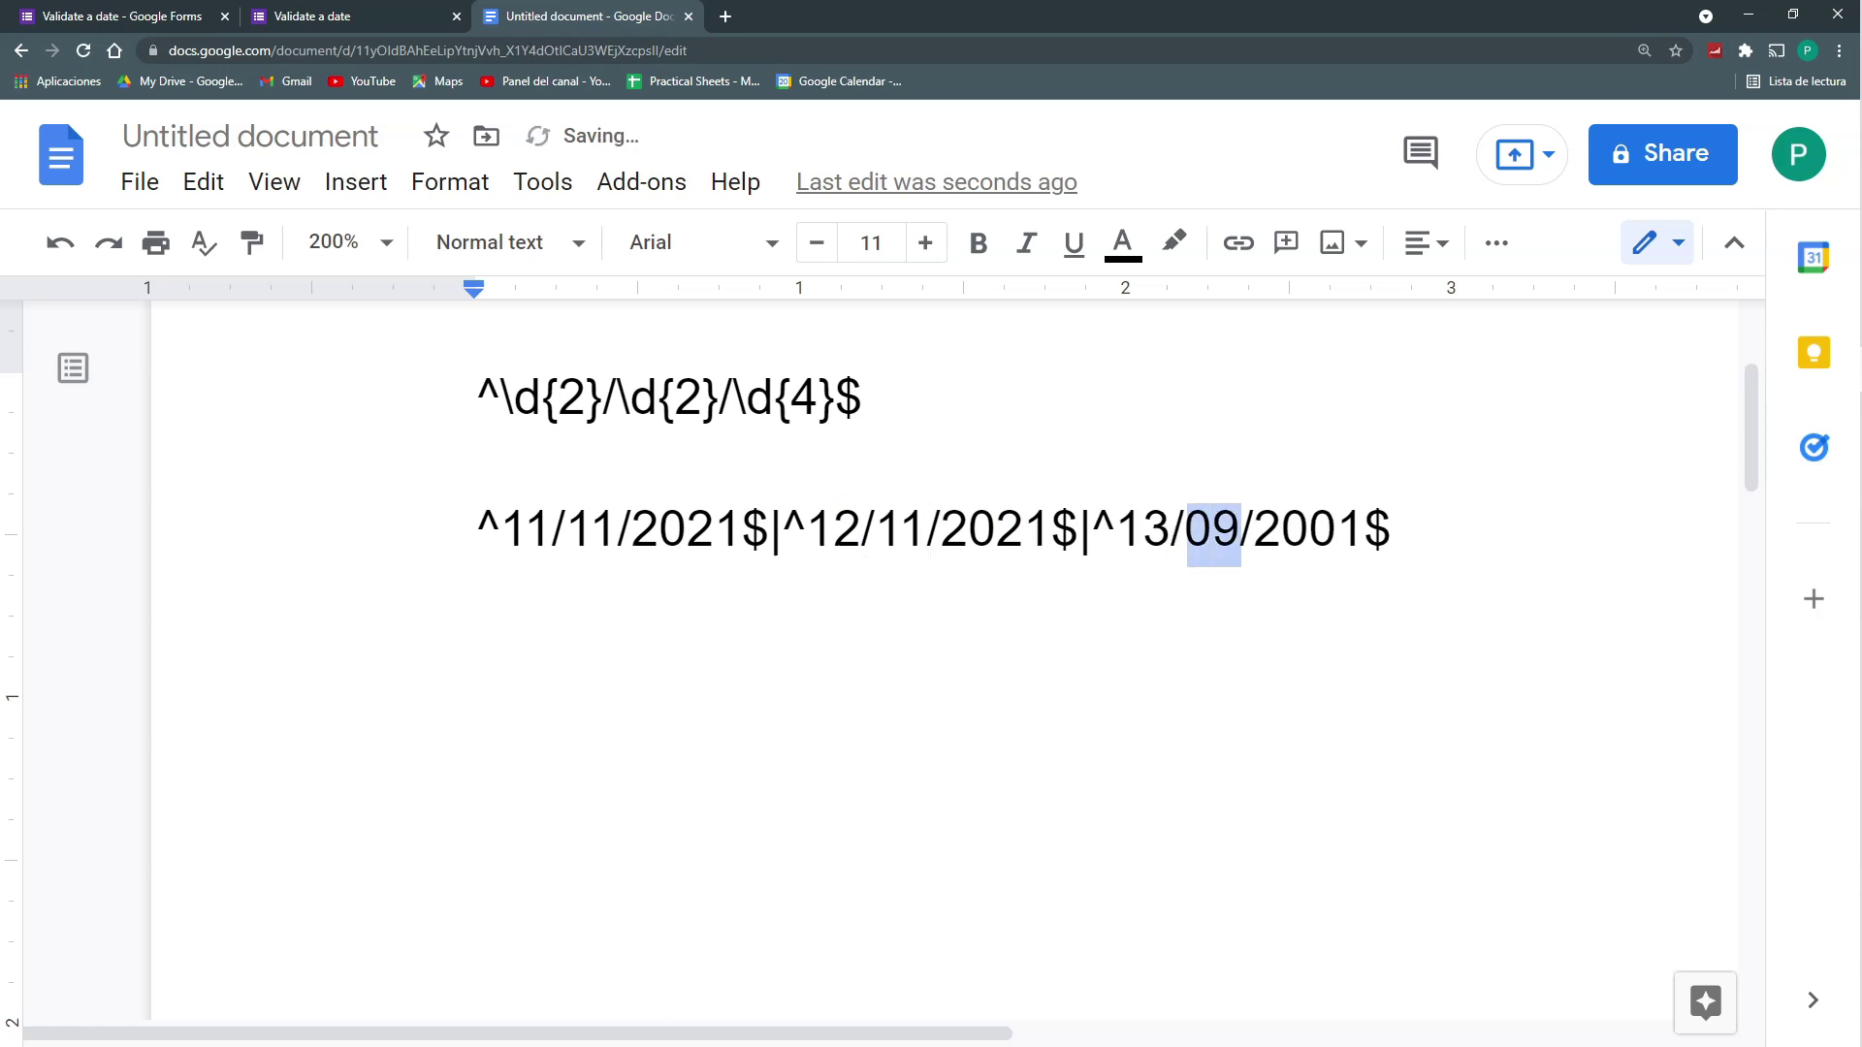
pyautogui.write('11')
pyautogui.press('Right')
pyautogui.press('Right')
pyautogui.press('Right')
pyautogui.press('Right')
pyautogui.hotkey('shift', 'Left')
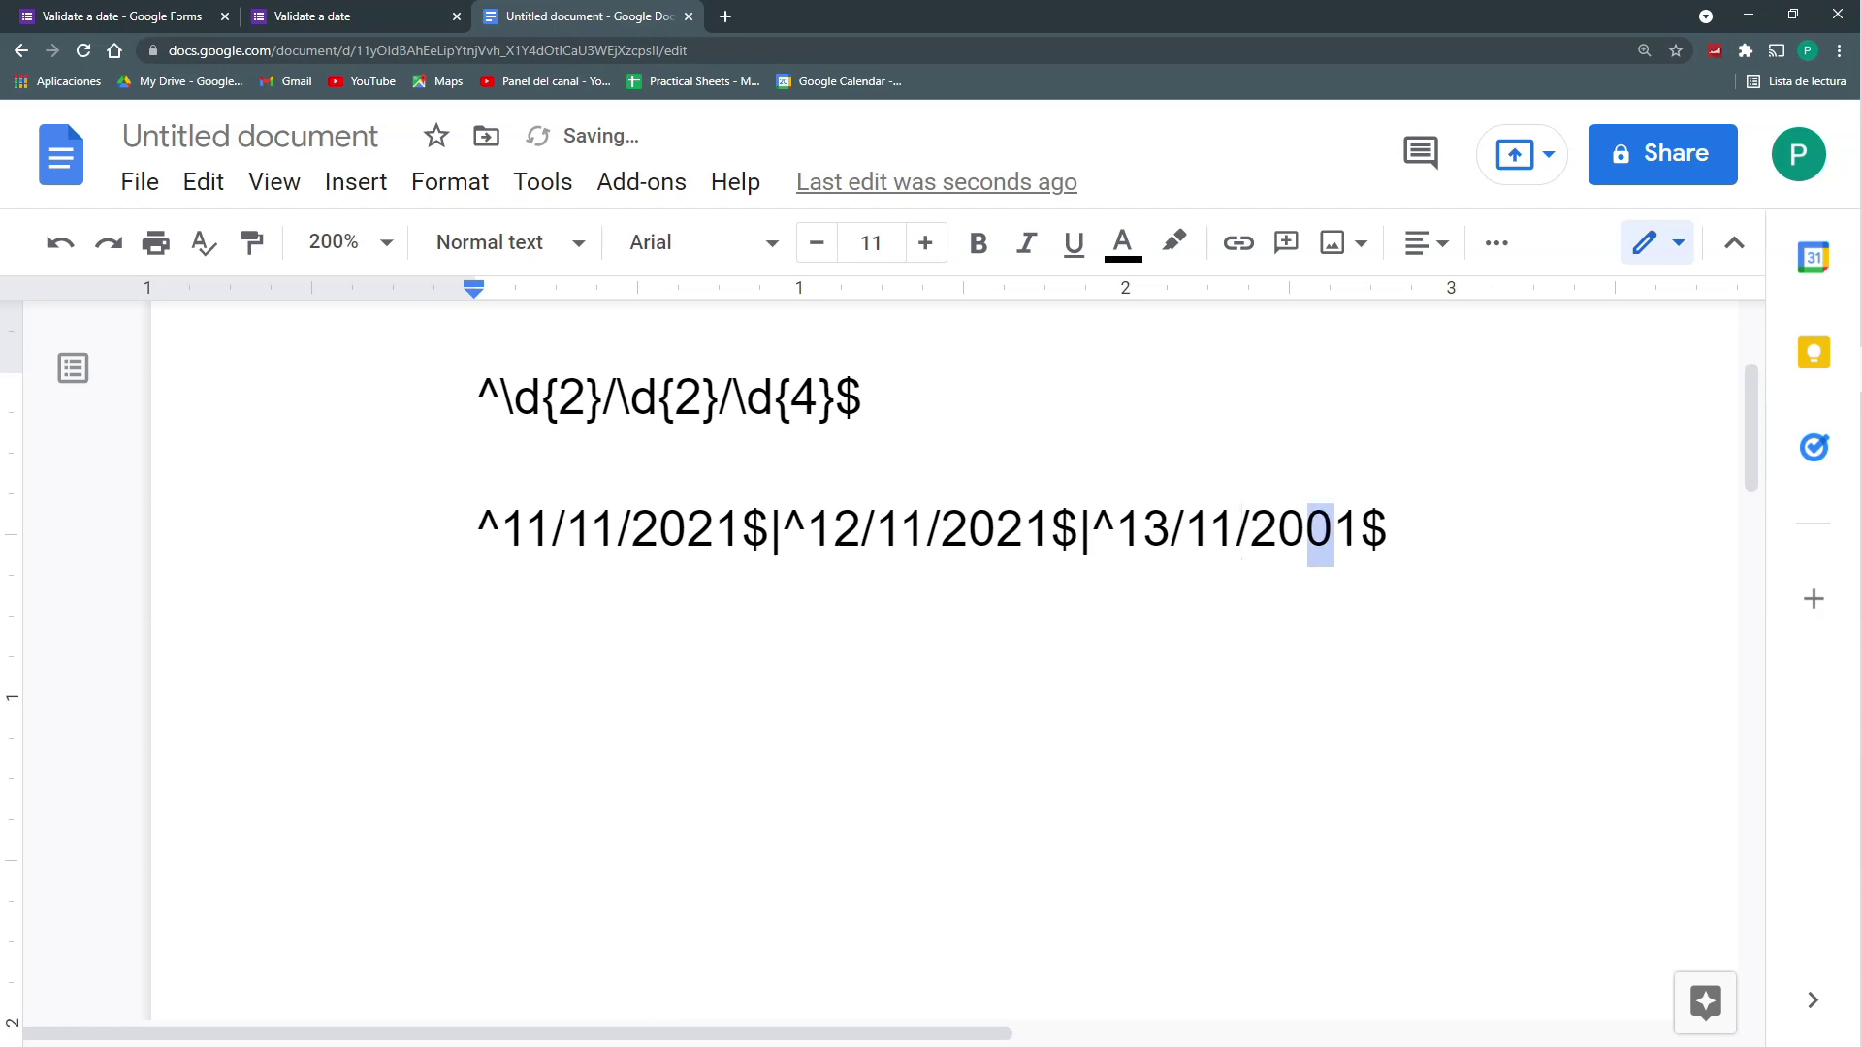
pyautogui.write('2')
pyautogui.press('Home')
pyautogui.hotkey('shift', 'End')
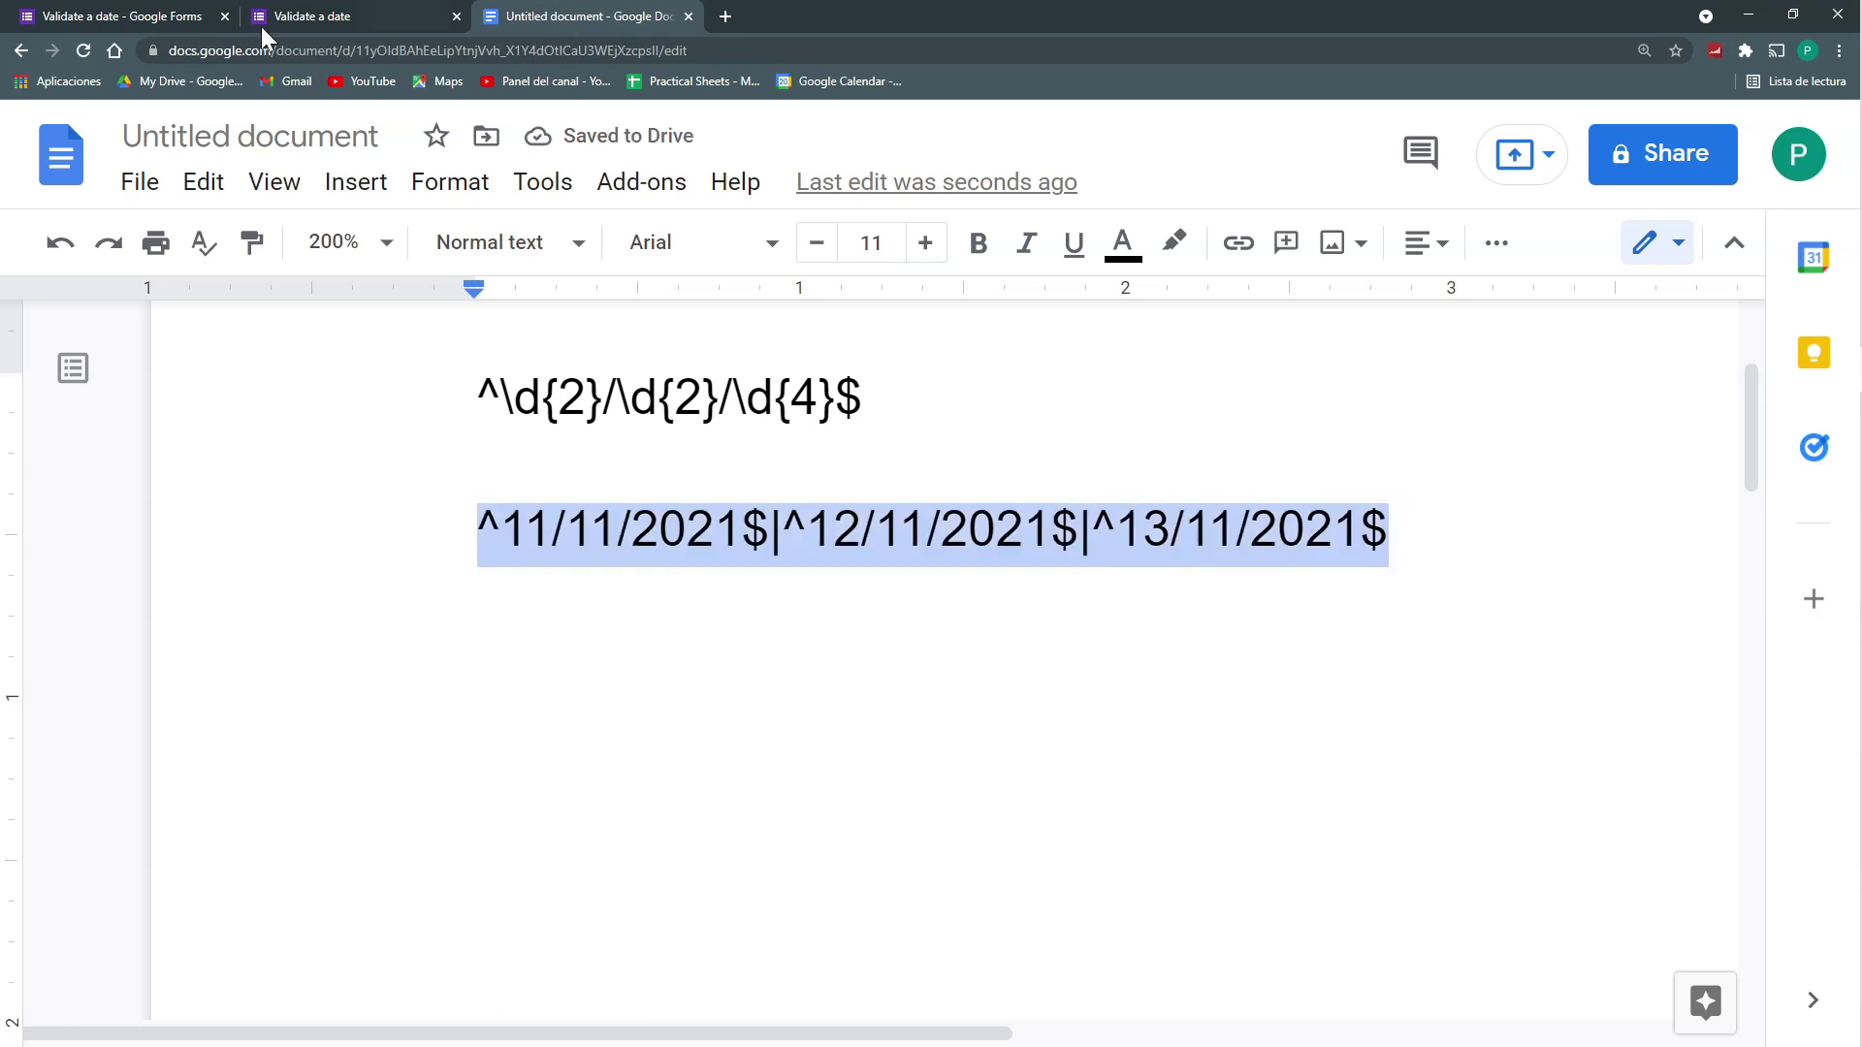
# Step: Replace the Date question's validation expression in the form editor with ^11/11/2021$|^12/11/2021$|^13/11/2021$
pyautogui.click(112, 17)
pyautogui.hotkey('ctrl', 'v')
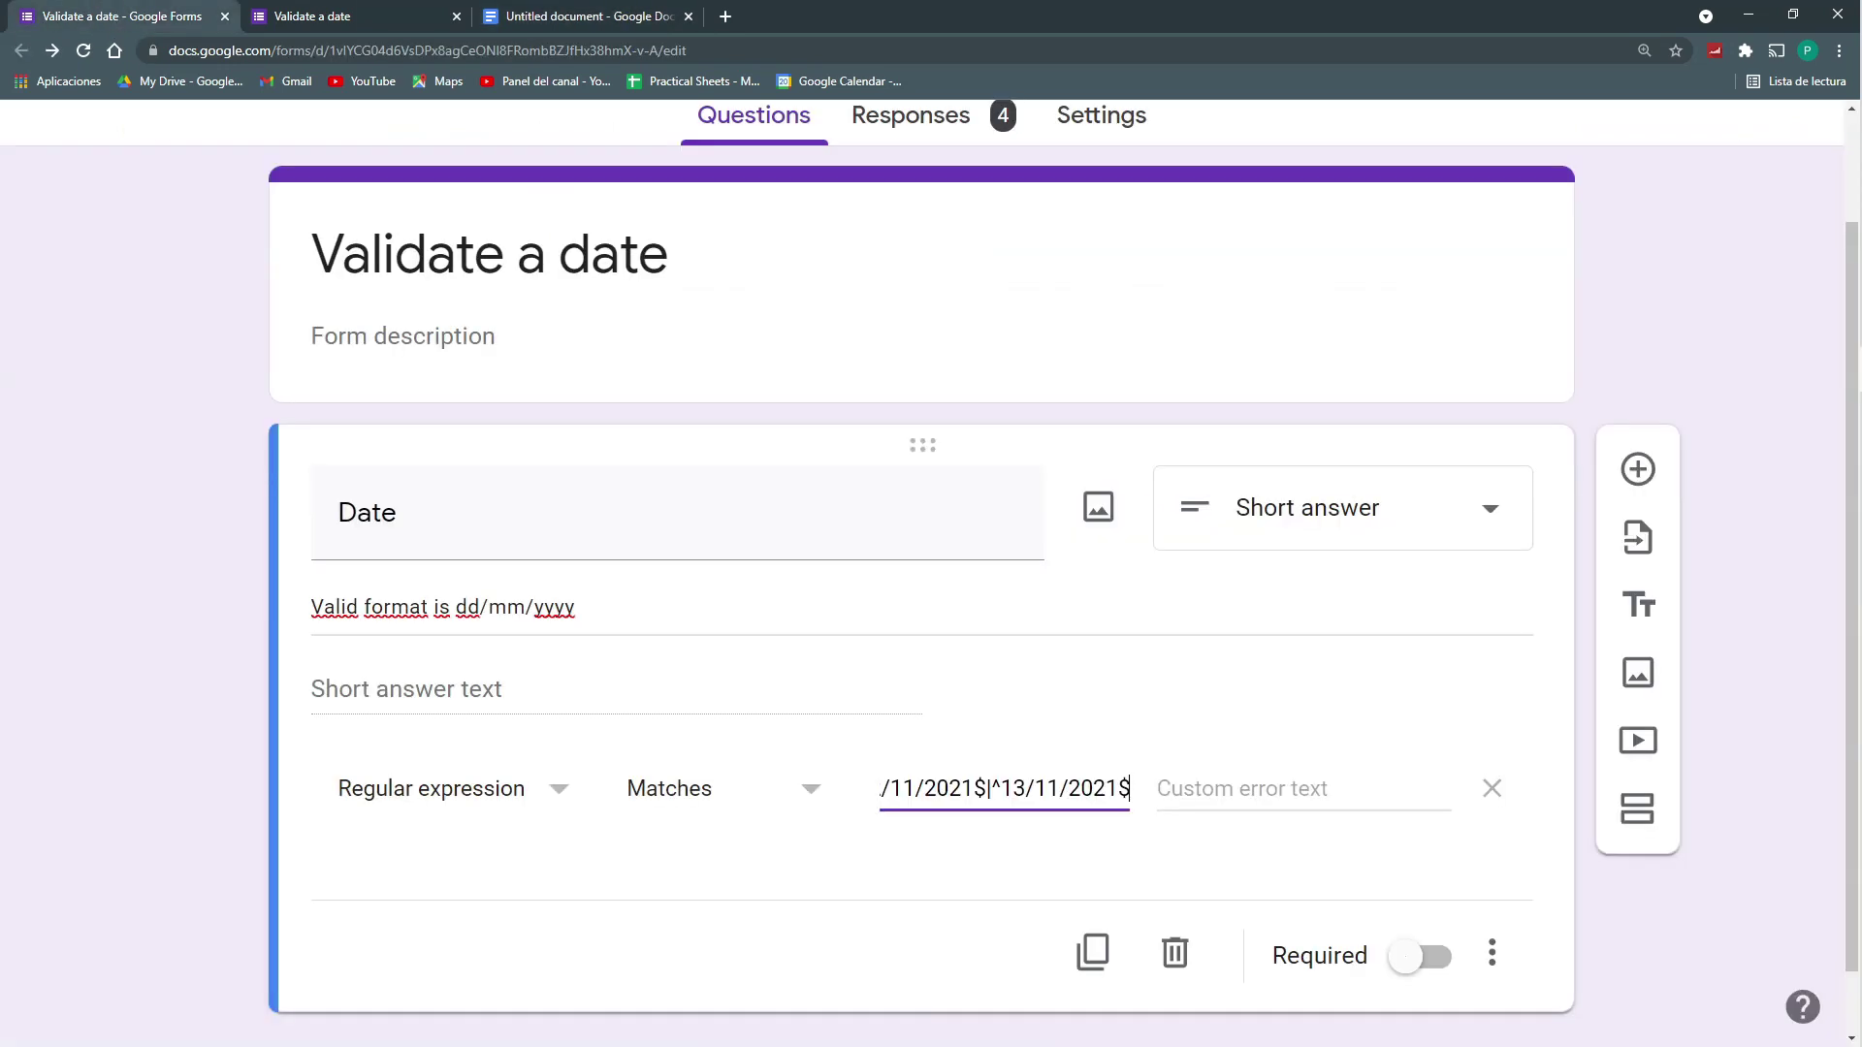
pyautogui.click(1649, 368)
# Step: Start another response in the live form and try to submit 14/11/2021 as the Date
pyautogui.click(312, 16)
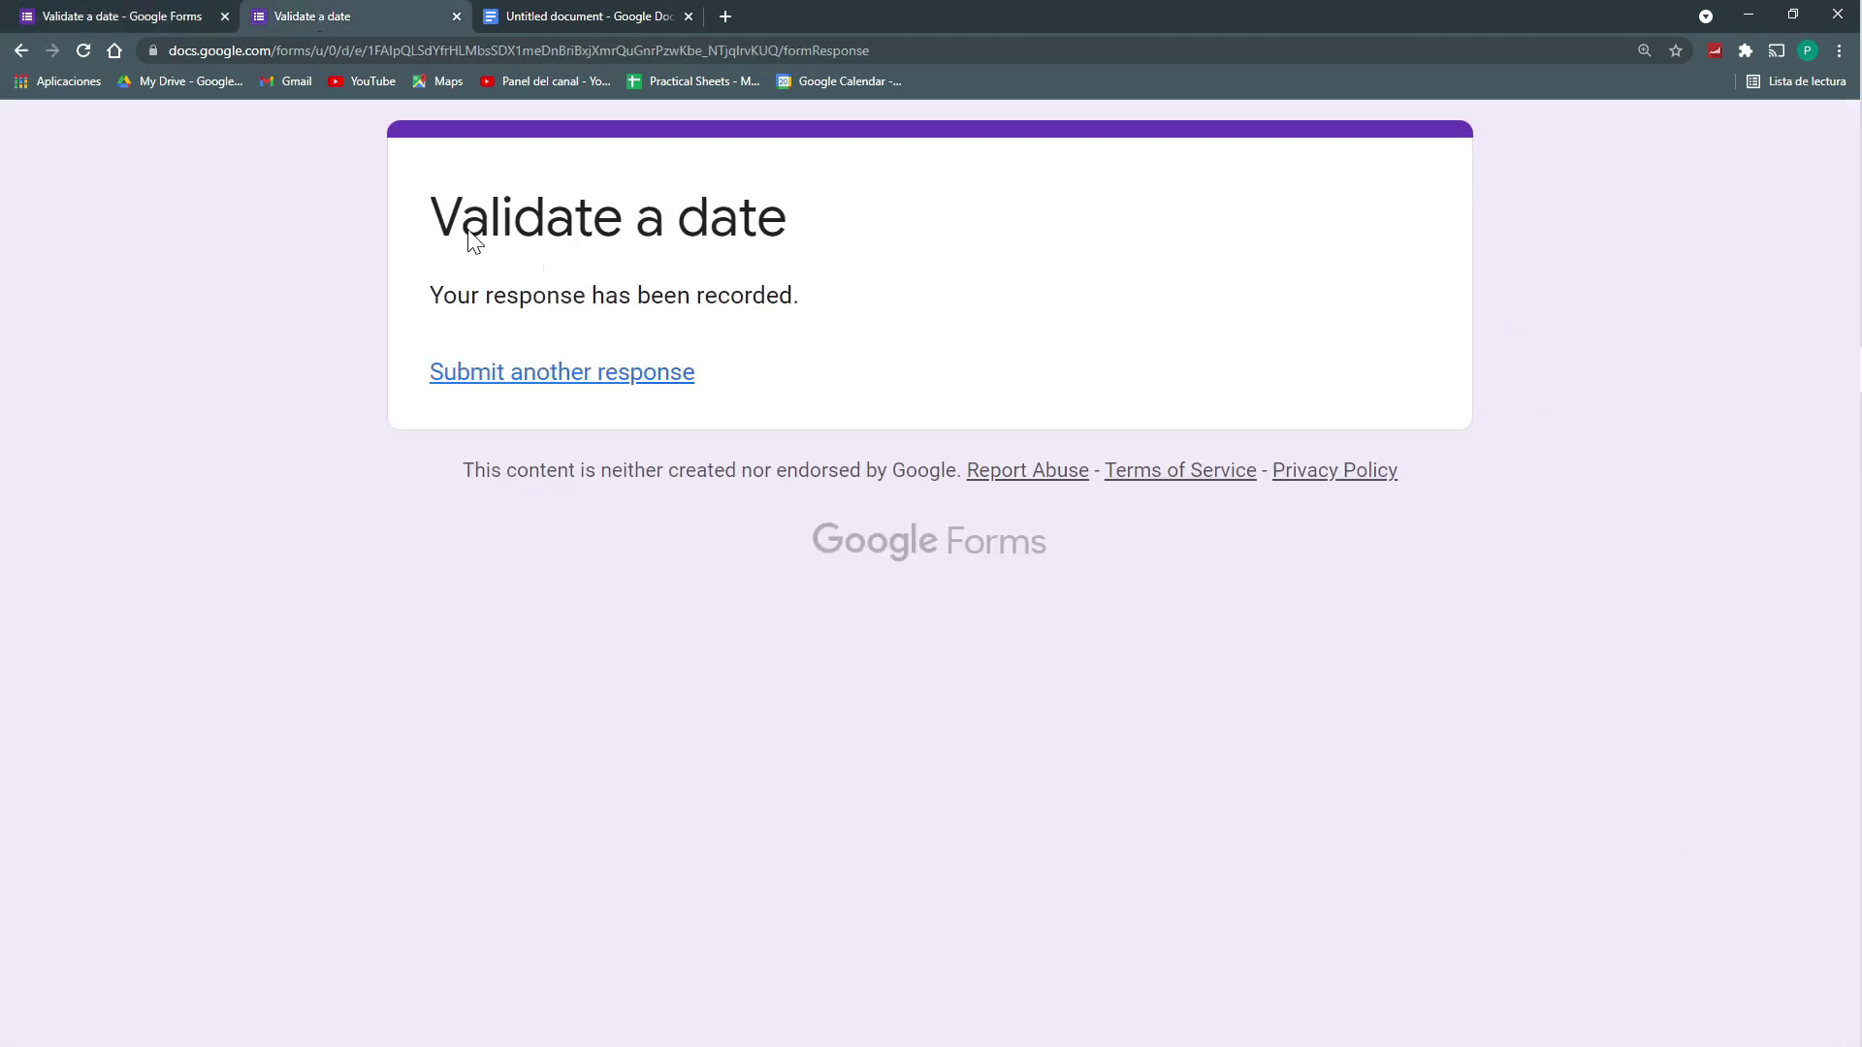
pyautogui.click(648, 384)
pyautogui.click(582, 550)
pyautogui.write('14/11/2')
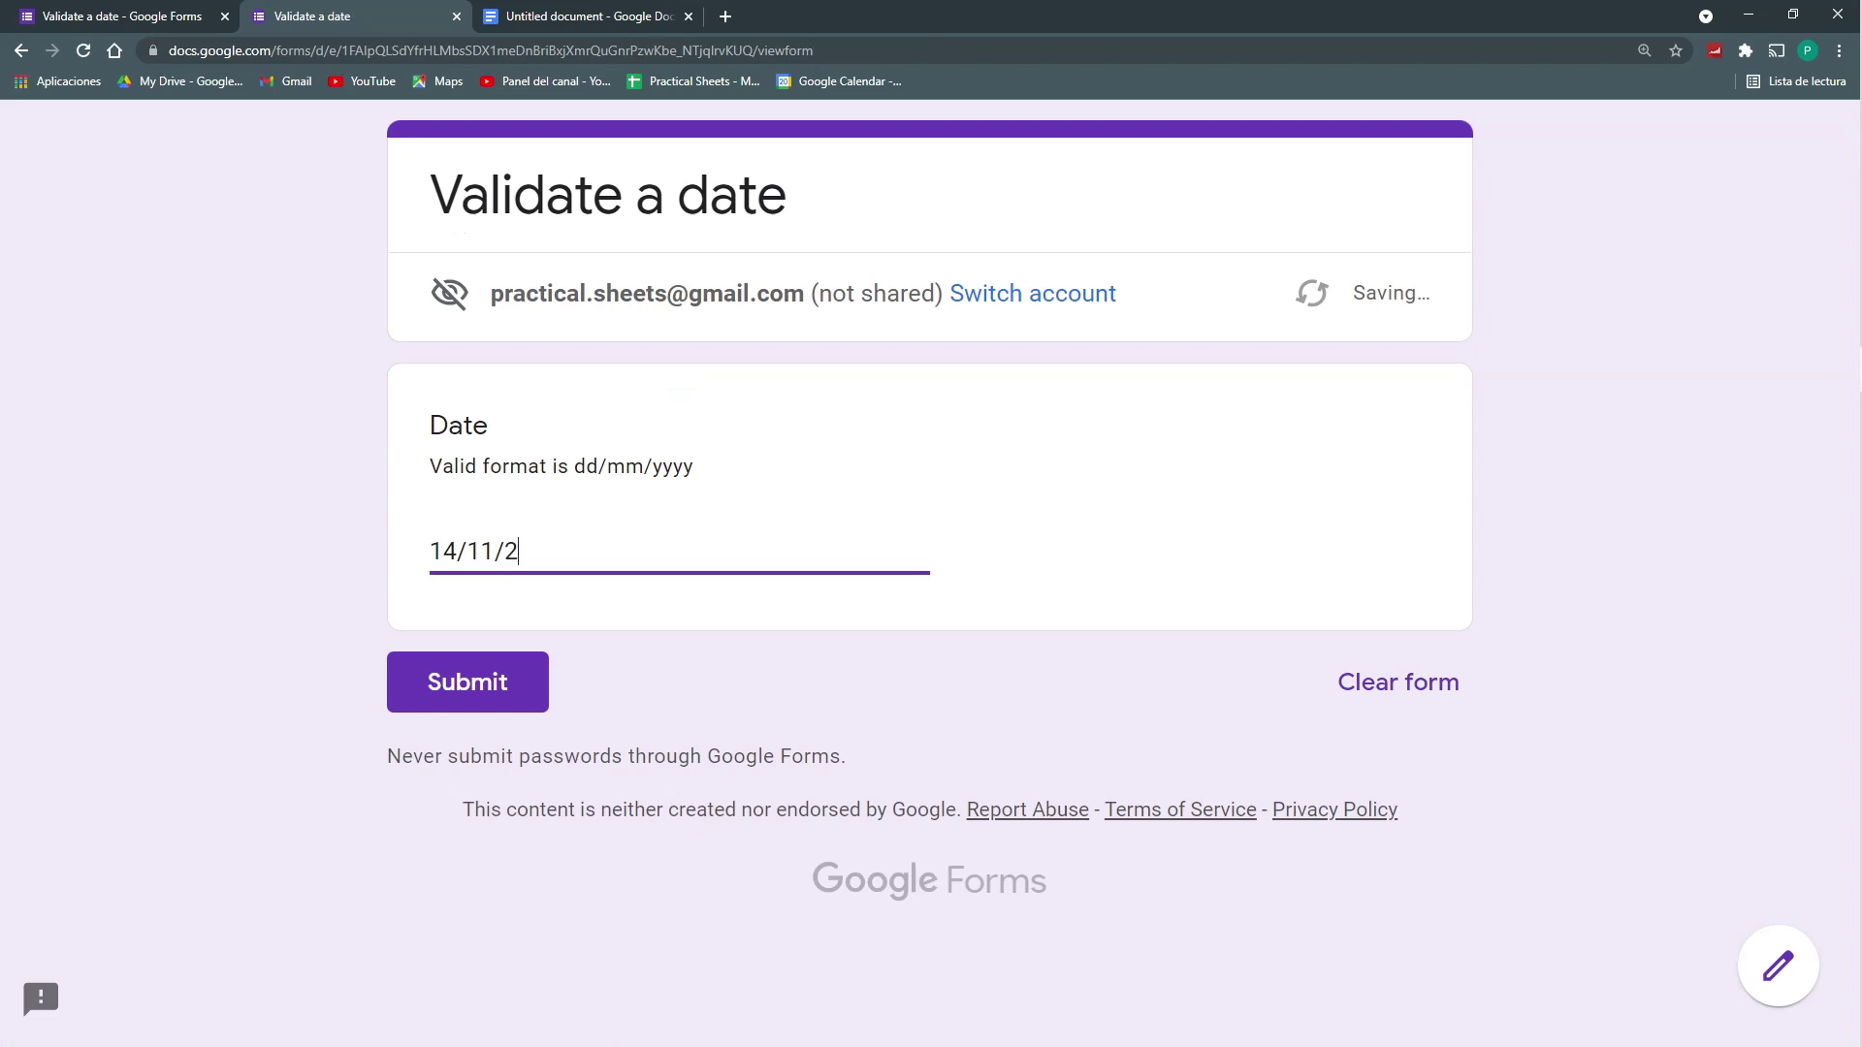
pyautogui.write('021')
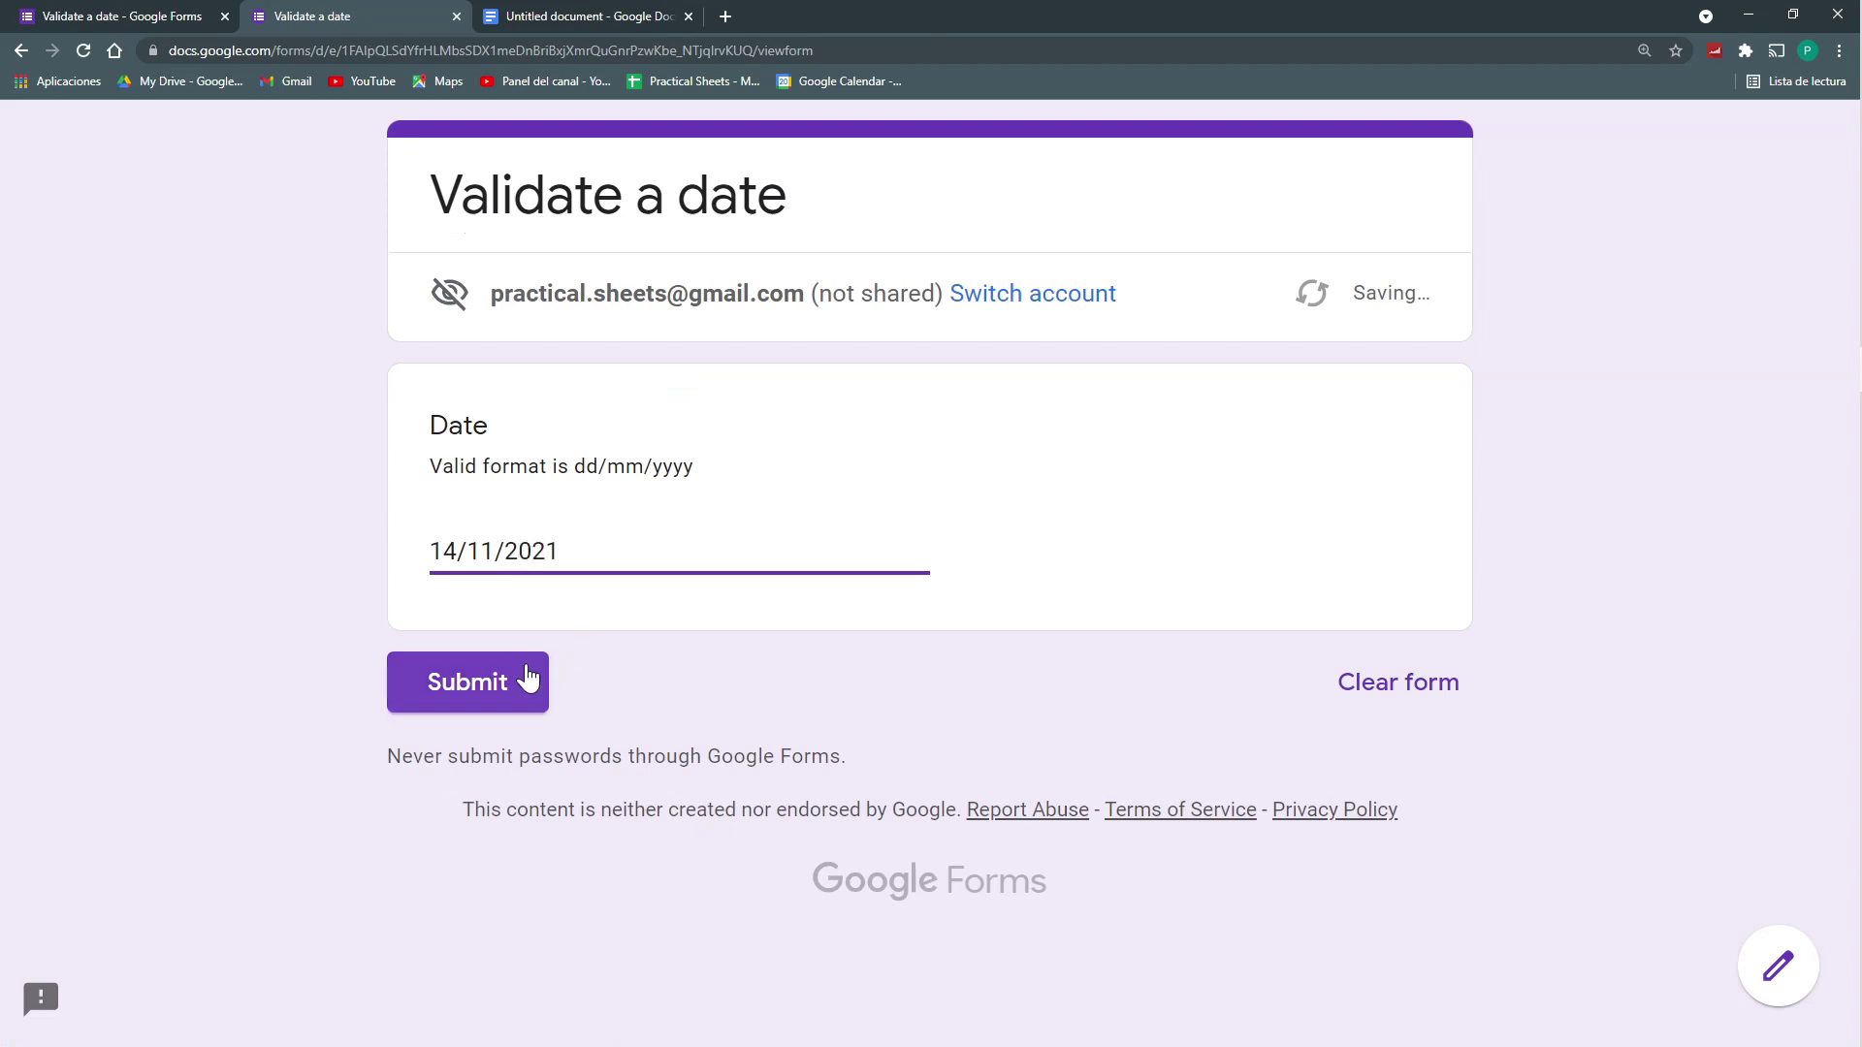
pyautogui.click(527, 679)
# Step: Change the Date answer to 12/11/2021 and submit the response
pyautogui.moveTo(457, 552); pyautogui.dragTo(444, 552)
pyautogui.write('2')
pyautogui.click(486, 696)
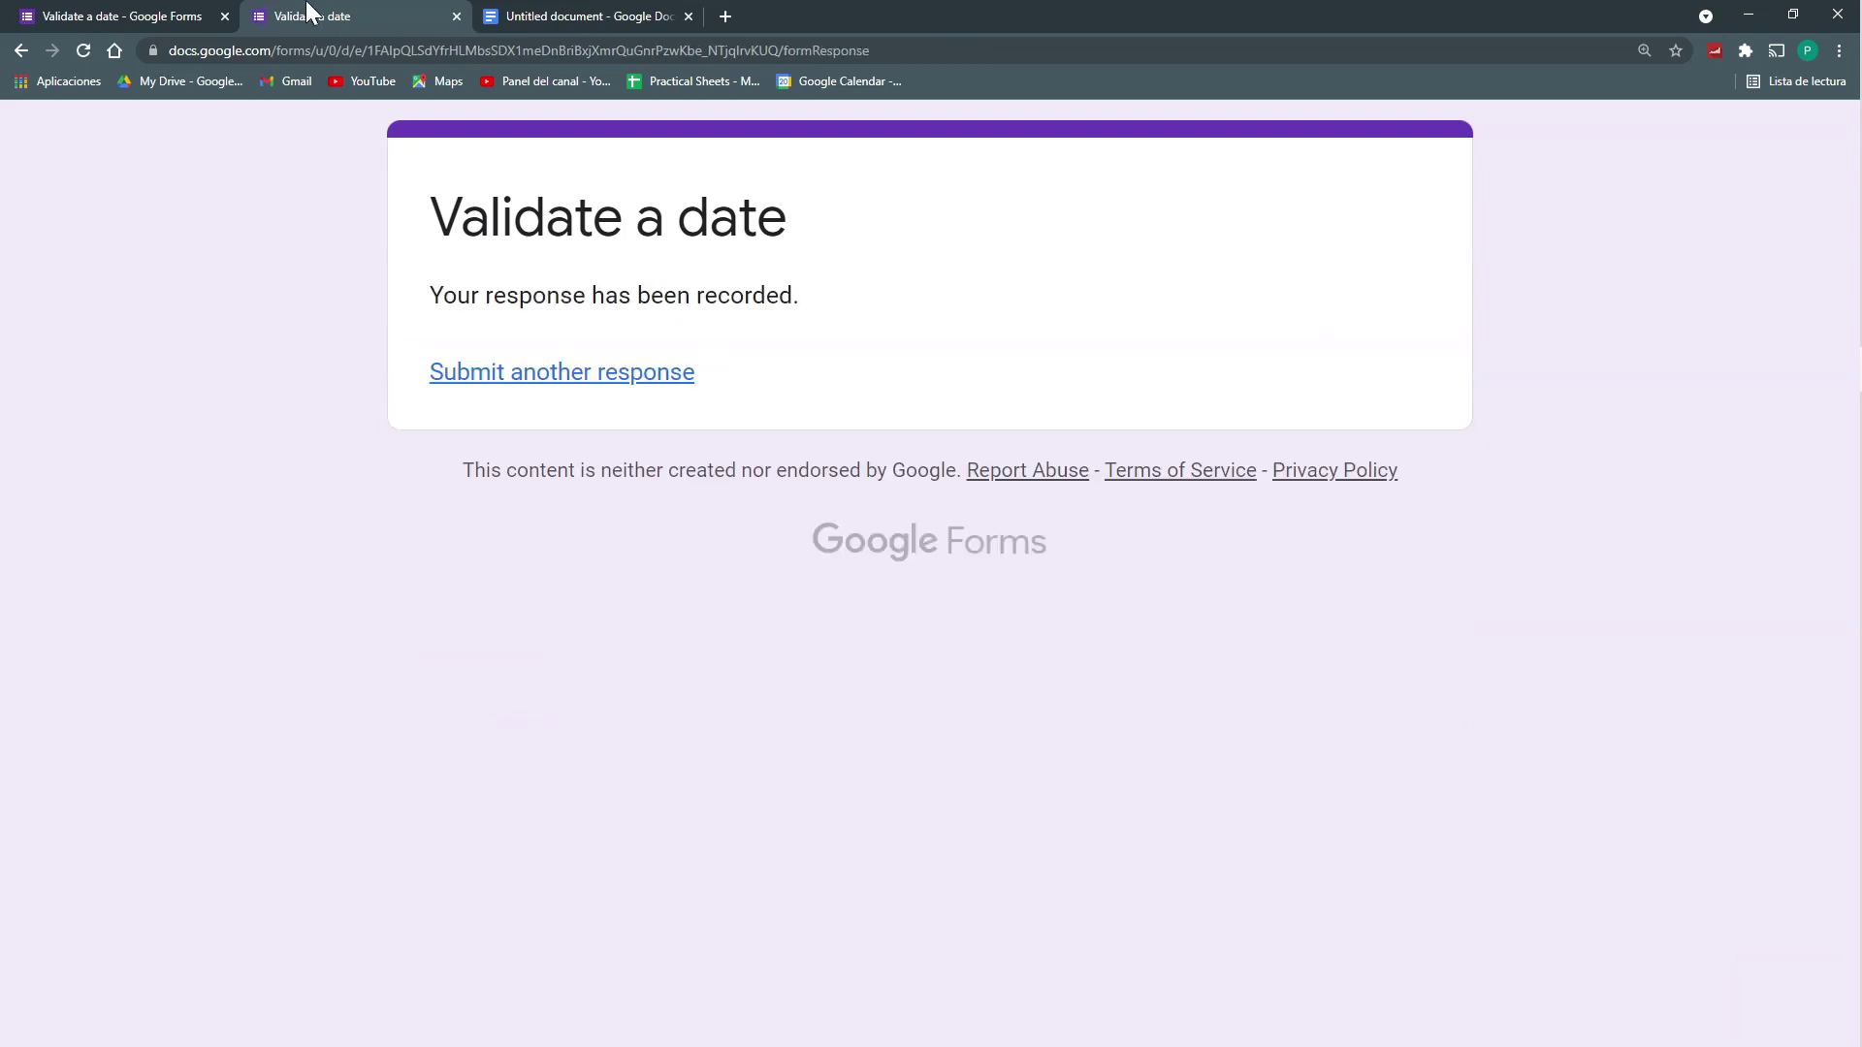
# Step: Examine the | separators between the date alternatives in the document and the matching expression in the form's validation
pyautogui.click(565, 15)
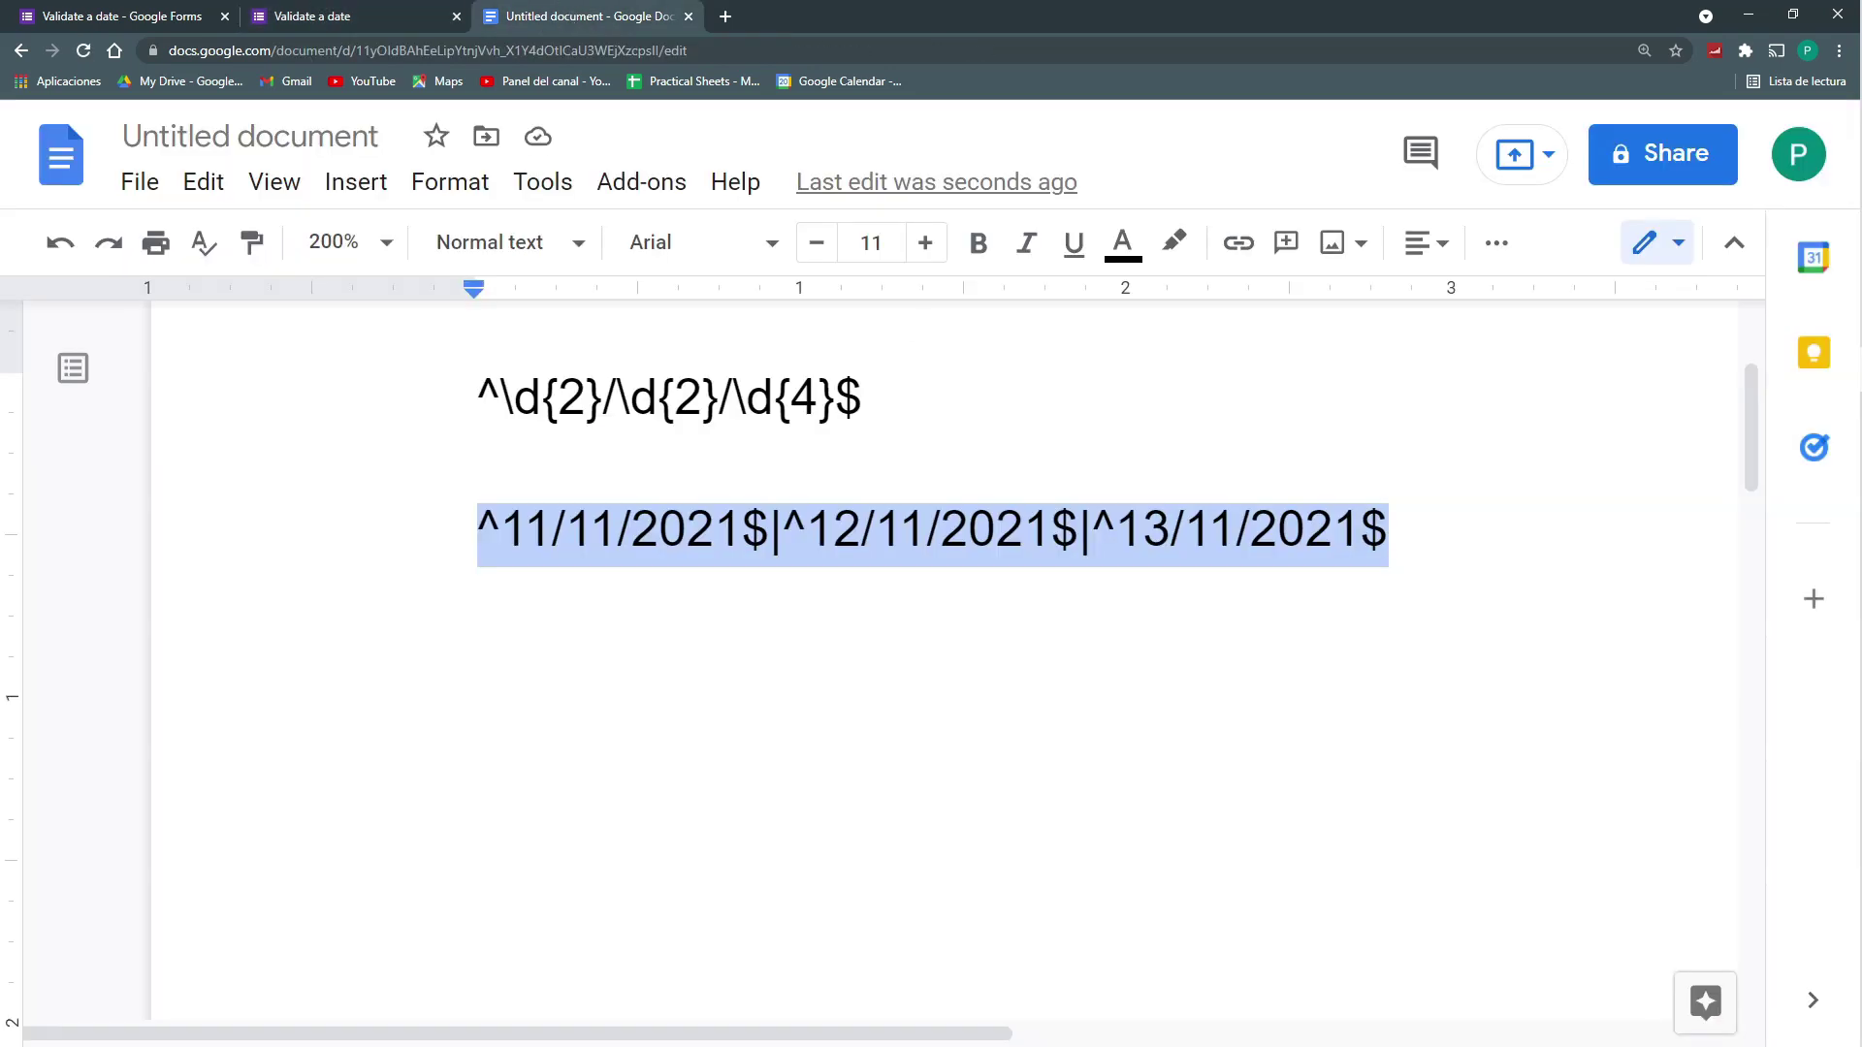
pyautogui.click(1254, 532)
pyautogui.moveTo(787, 532); pyautogui.dragTo(773, 531)
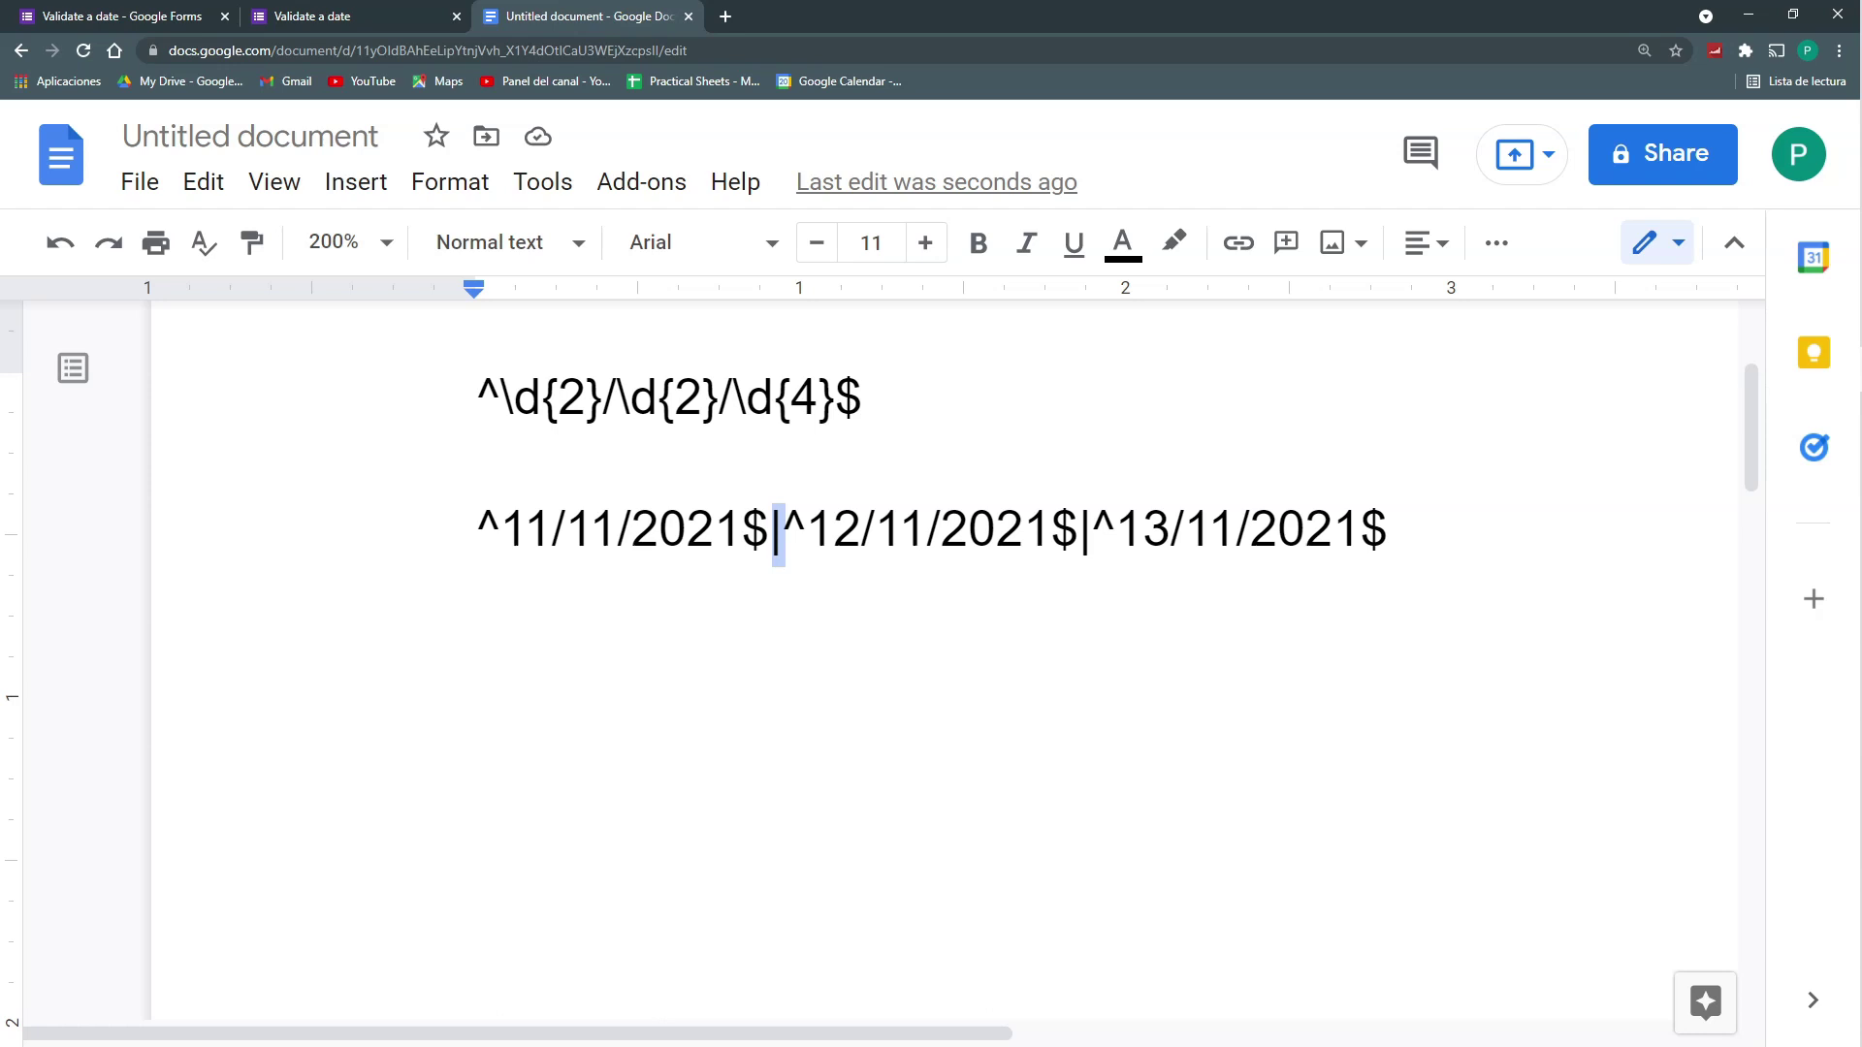
pyautogui.scroll(2, 873, 660)
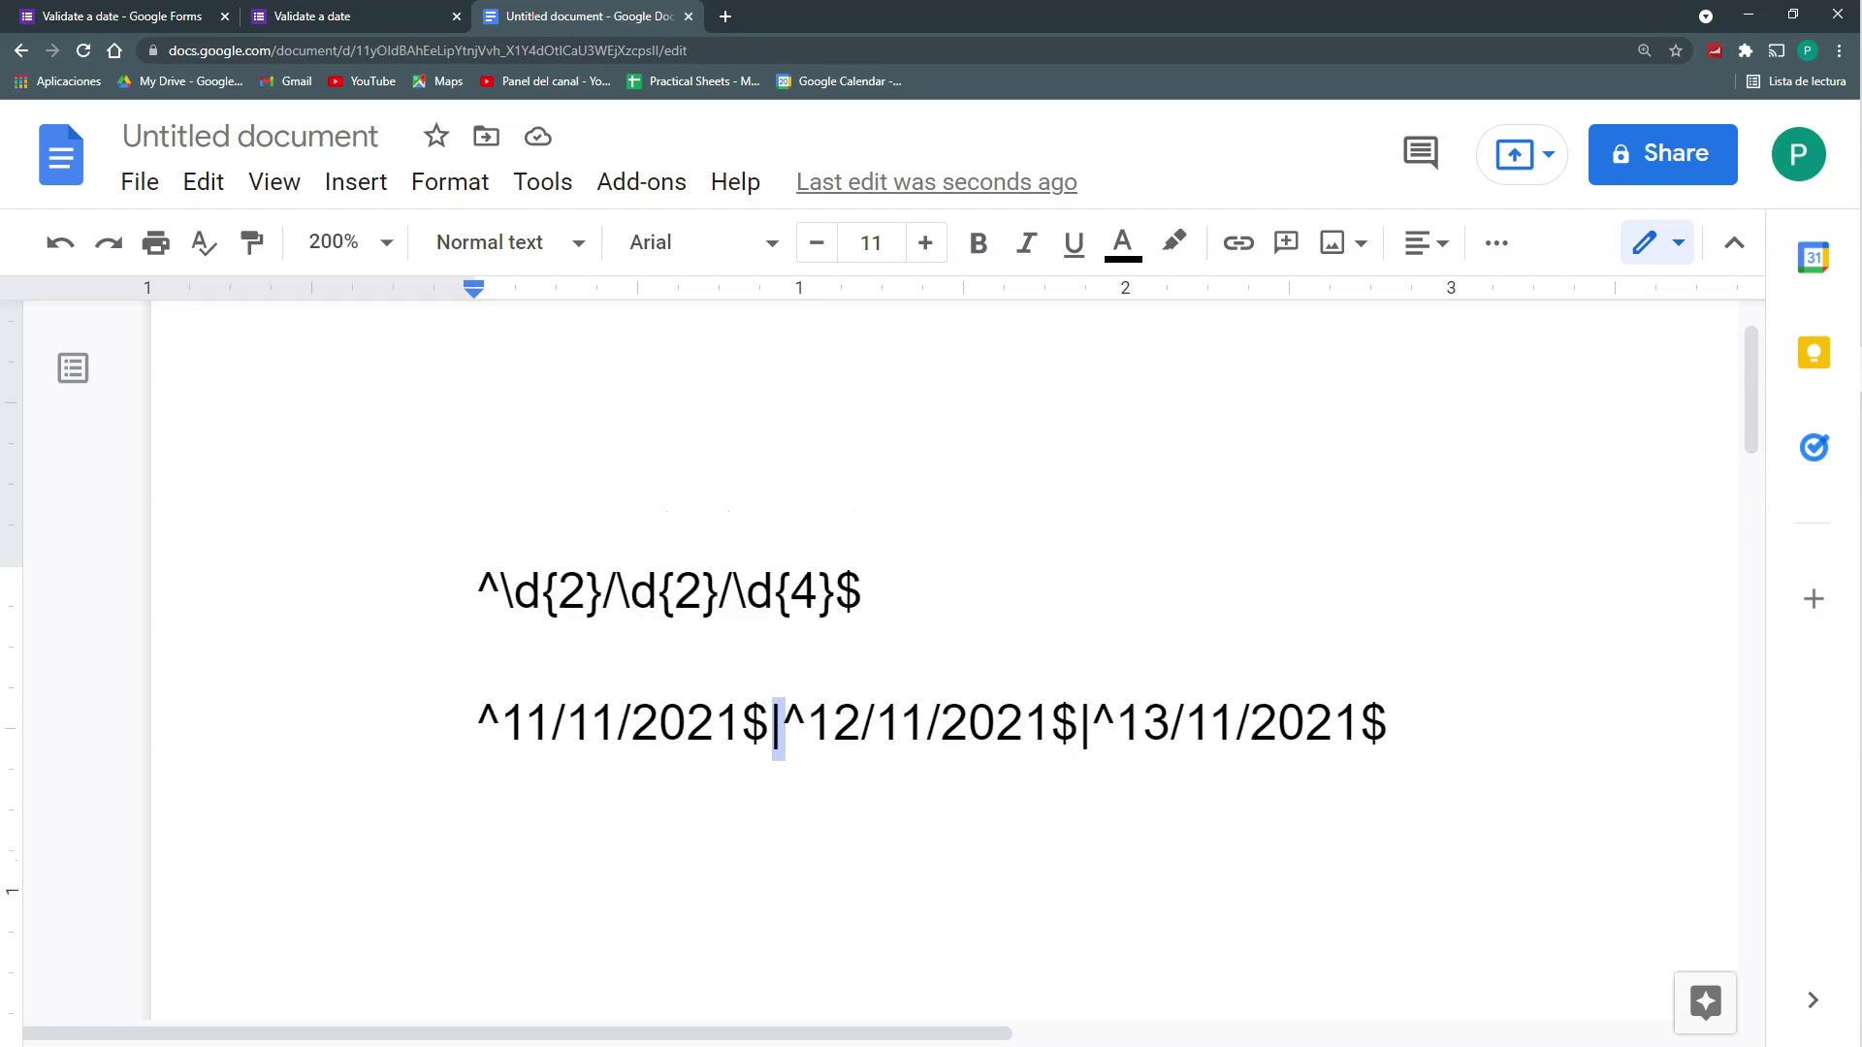
pyautogui.click(271, 11)
pyautogui.click(191, 12)
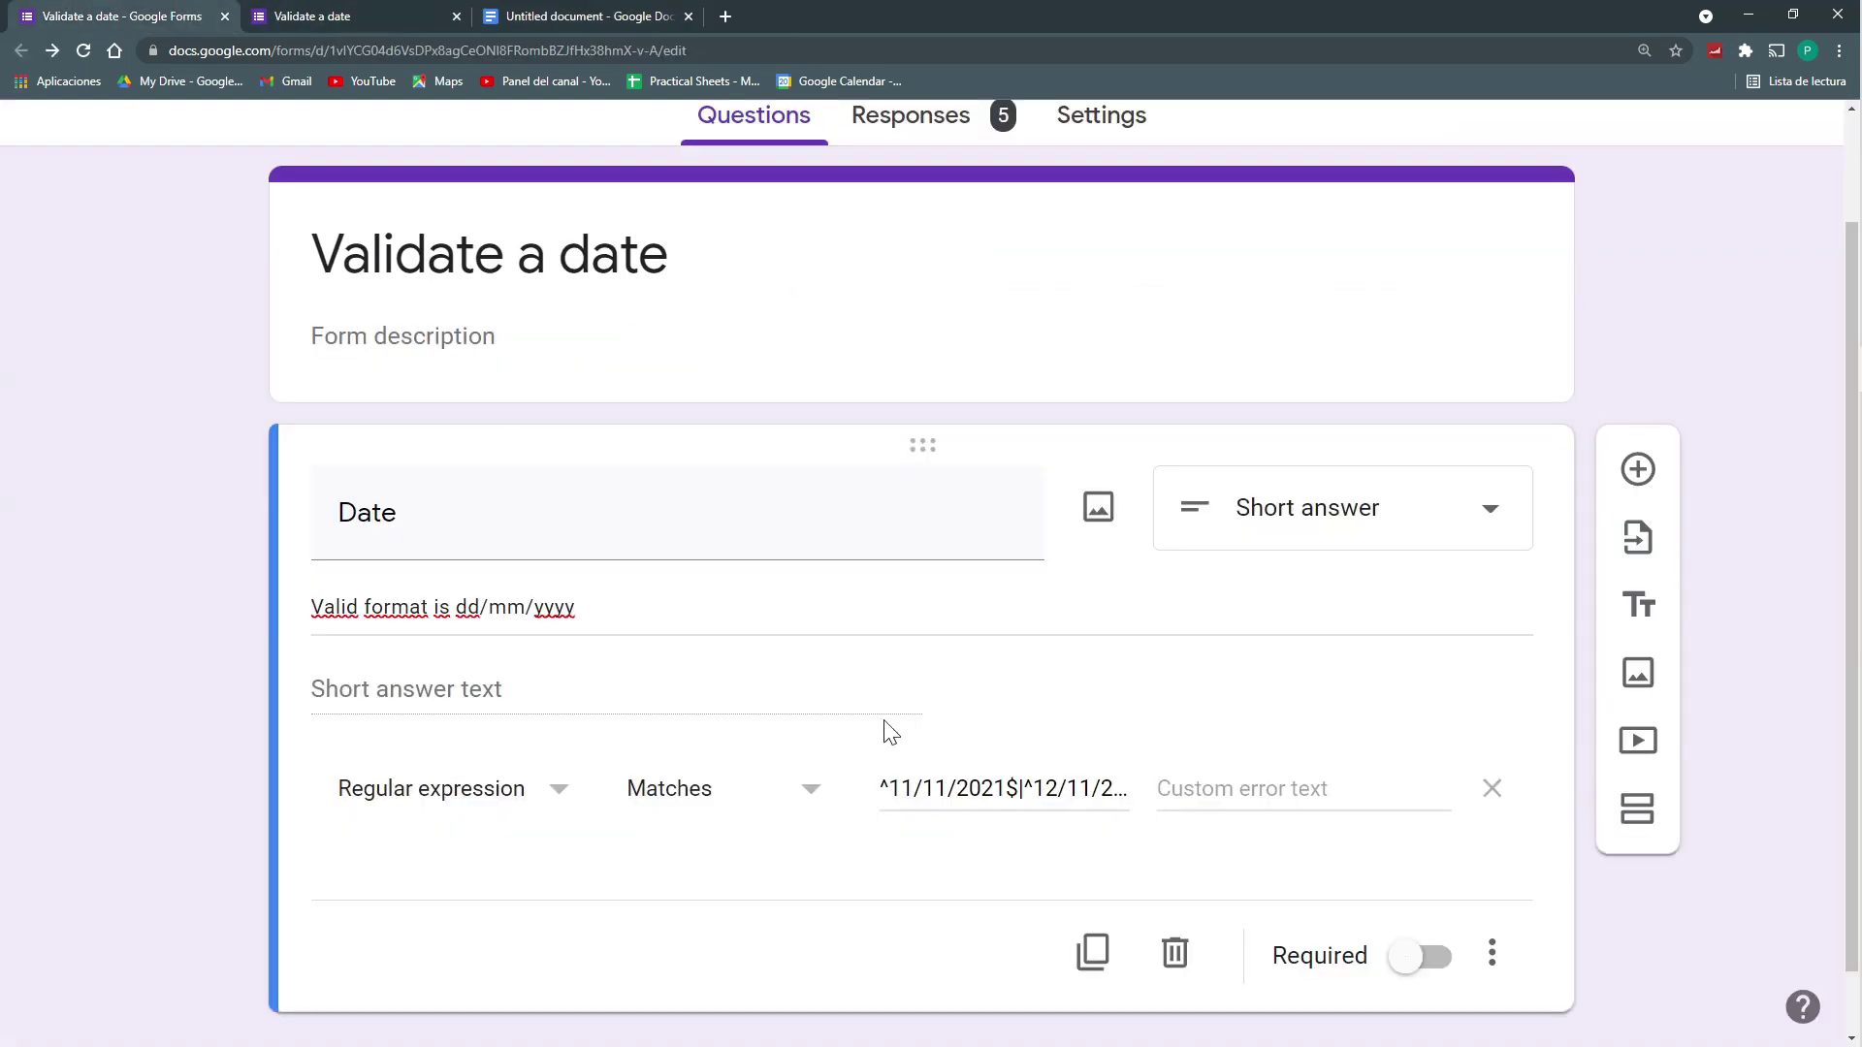
pyautogui.click(623, 11)
pyautogui.click(417, 15)
pyautogui.click(561, 18)
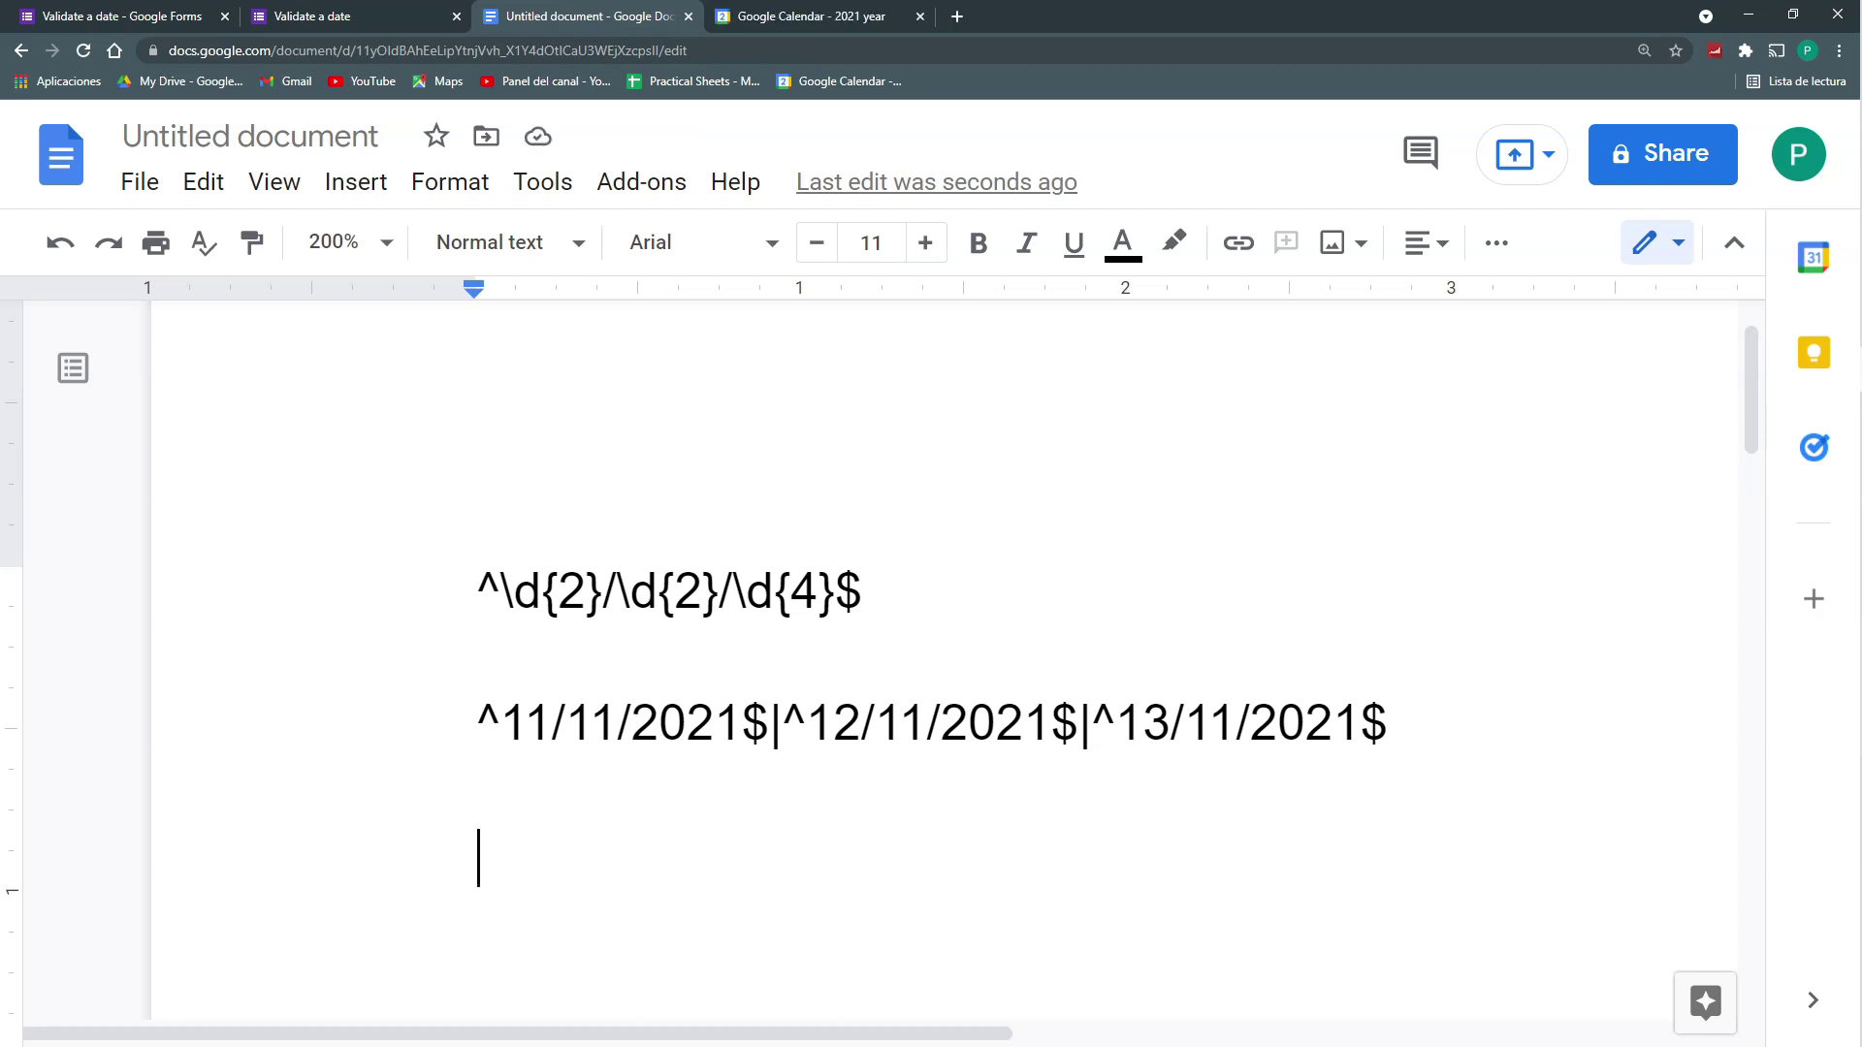
pyautogui.moveTo(772, 725); pyautogui.dragTo(784, 726)
pyautogui.moveTo(1093, 727); pyautogui.dragTo(1080, 728)
# Step: Start a new pattern with ^01/ below the date alternatives in the document, leaving a blank line between them
pyautogui.click(479, 790)
pyautogui.press('Return')
pyautogui.write('^')
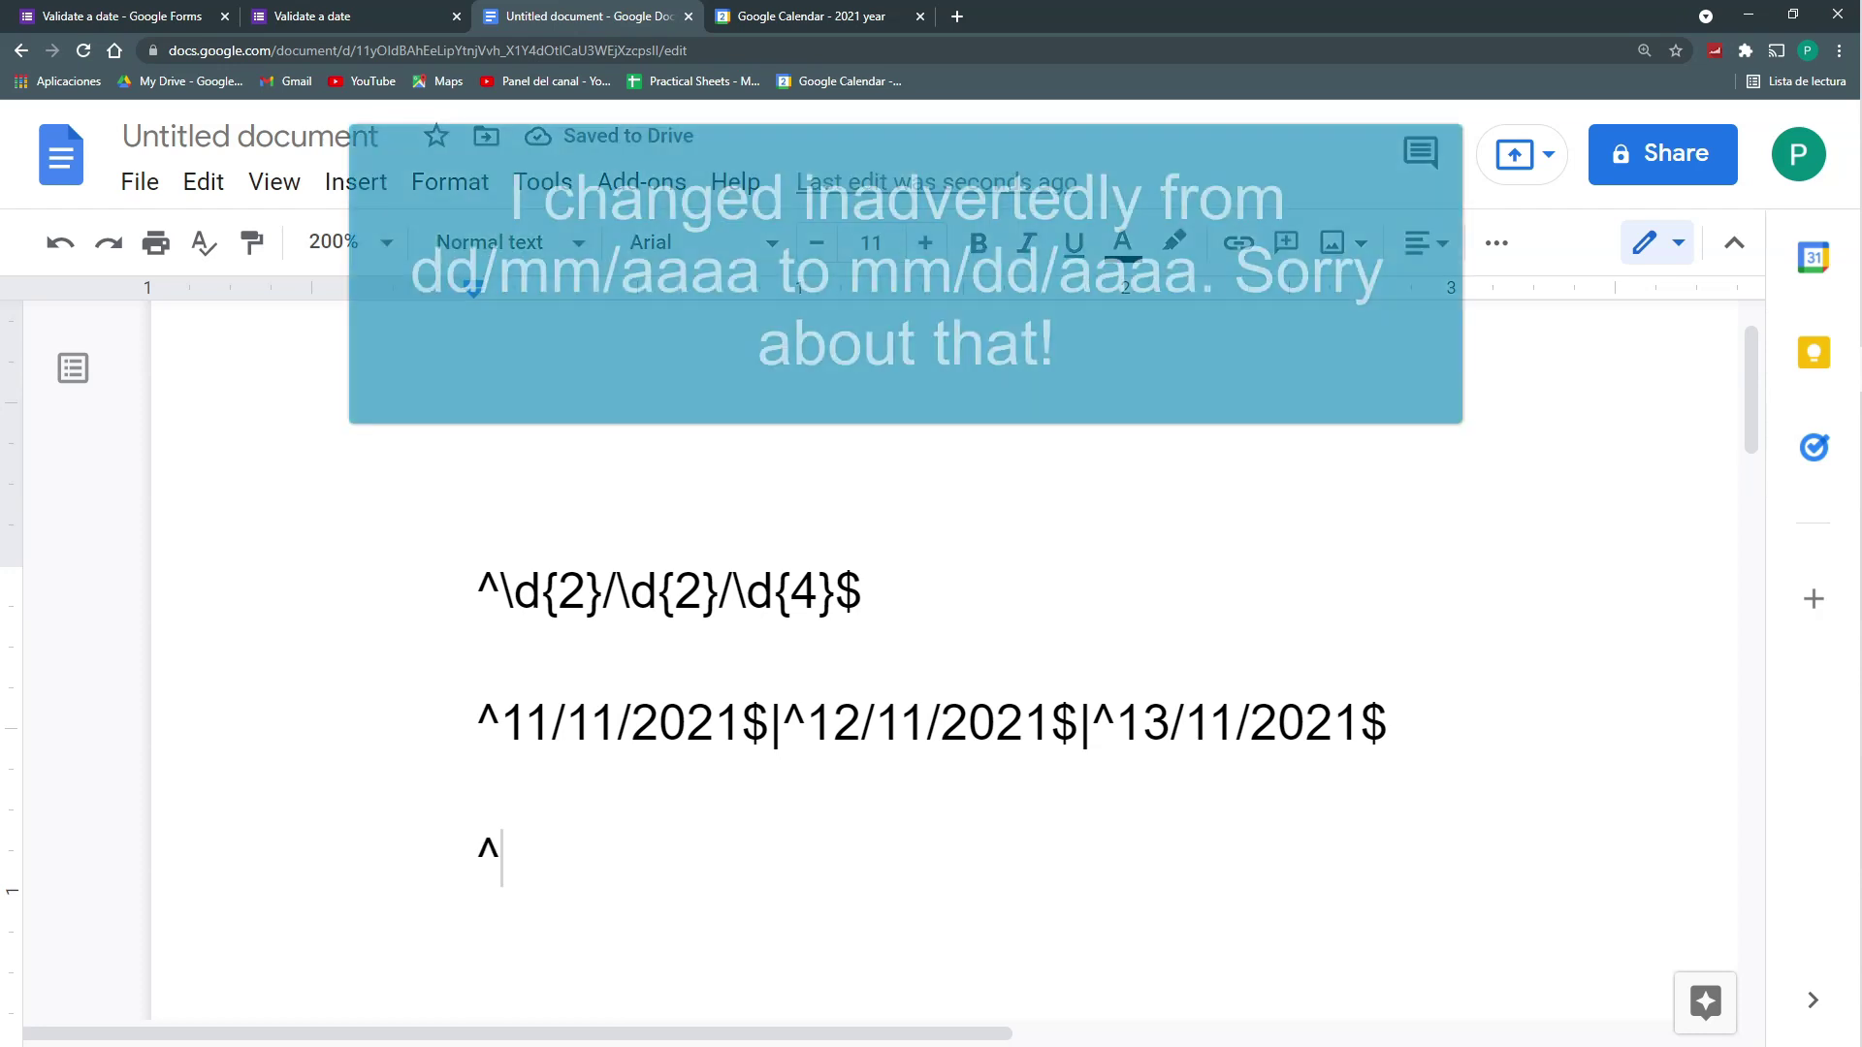
pyautogui.write('01')
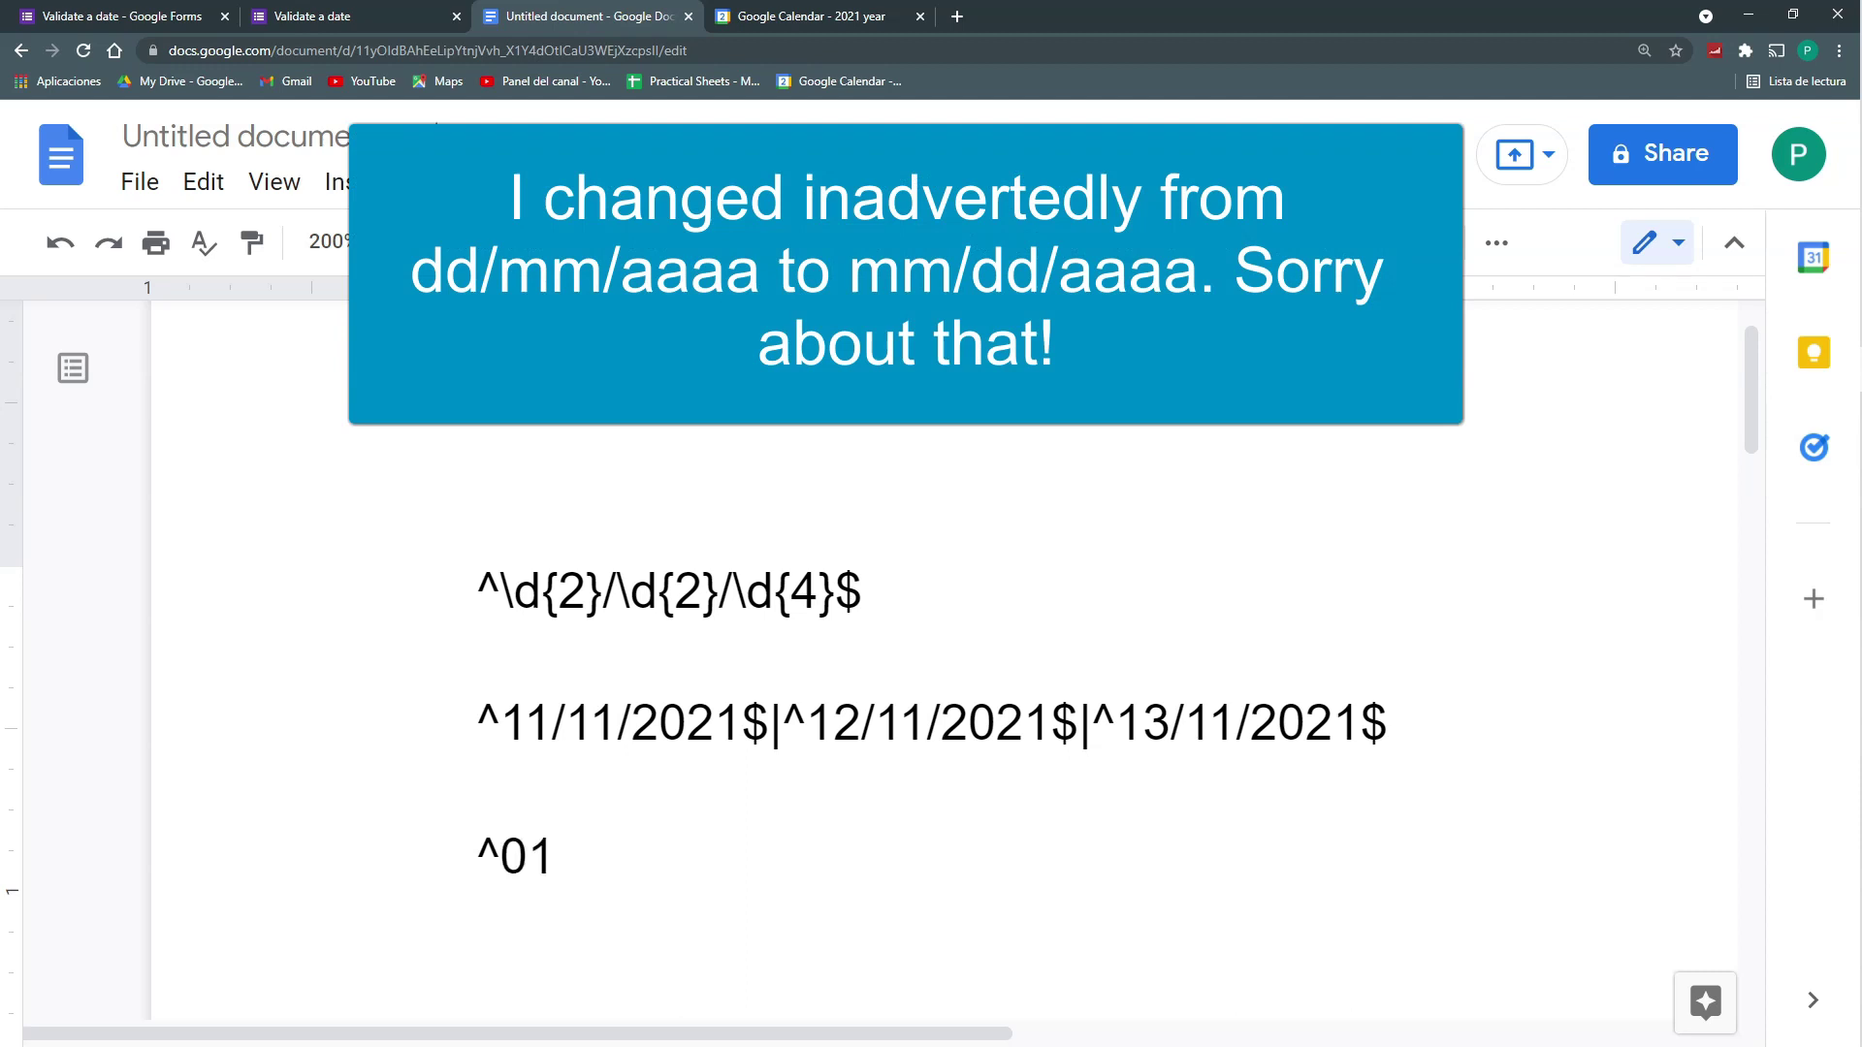
pyautogui.write('/')
# Step: Check the 2021 year view in Google Calendar and append [0123]/ to the ^01/ pattern in the document
pyautogui.click(735, 19)
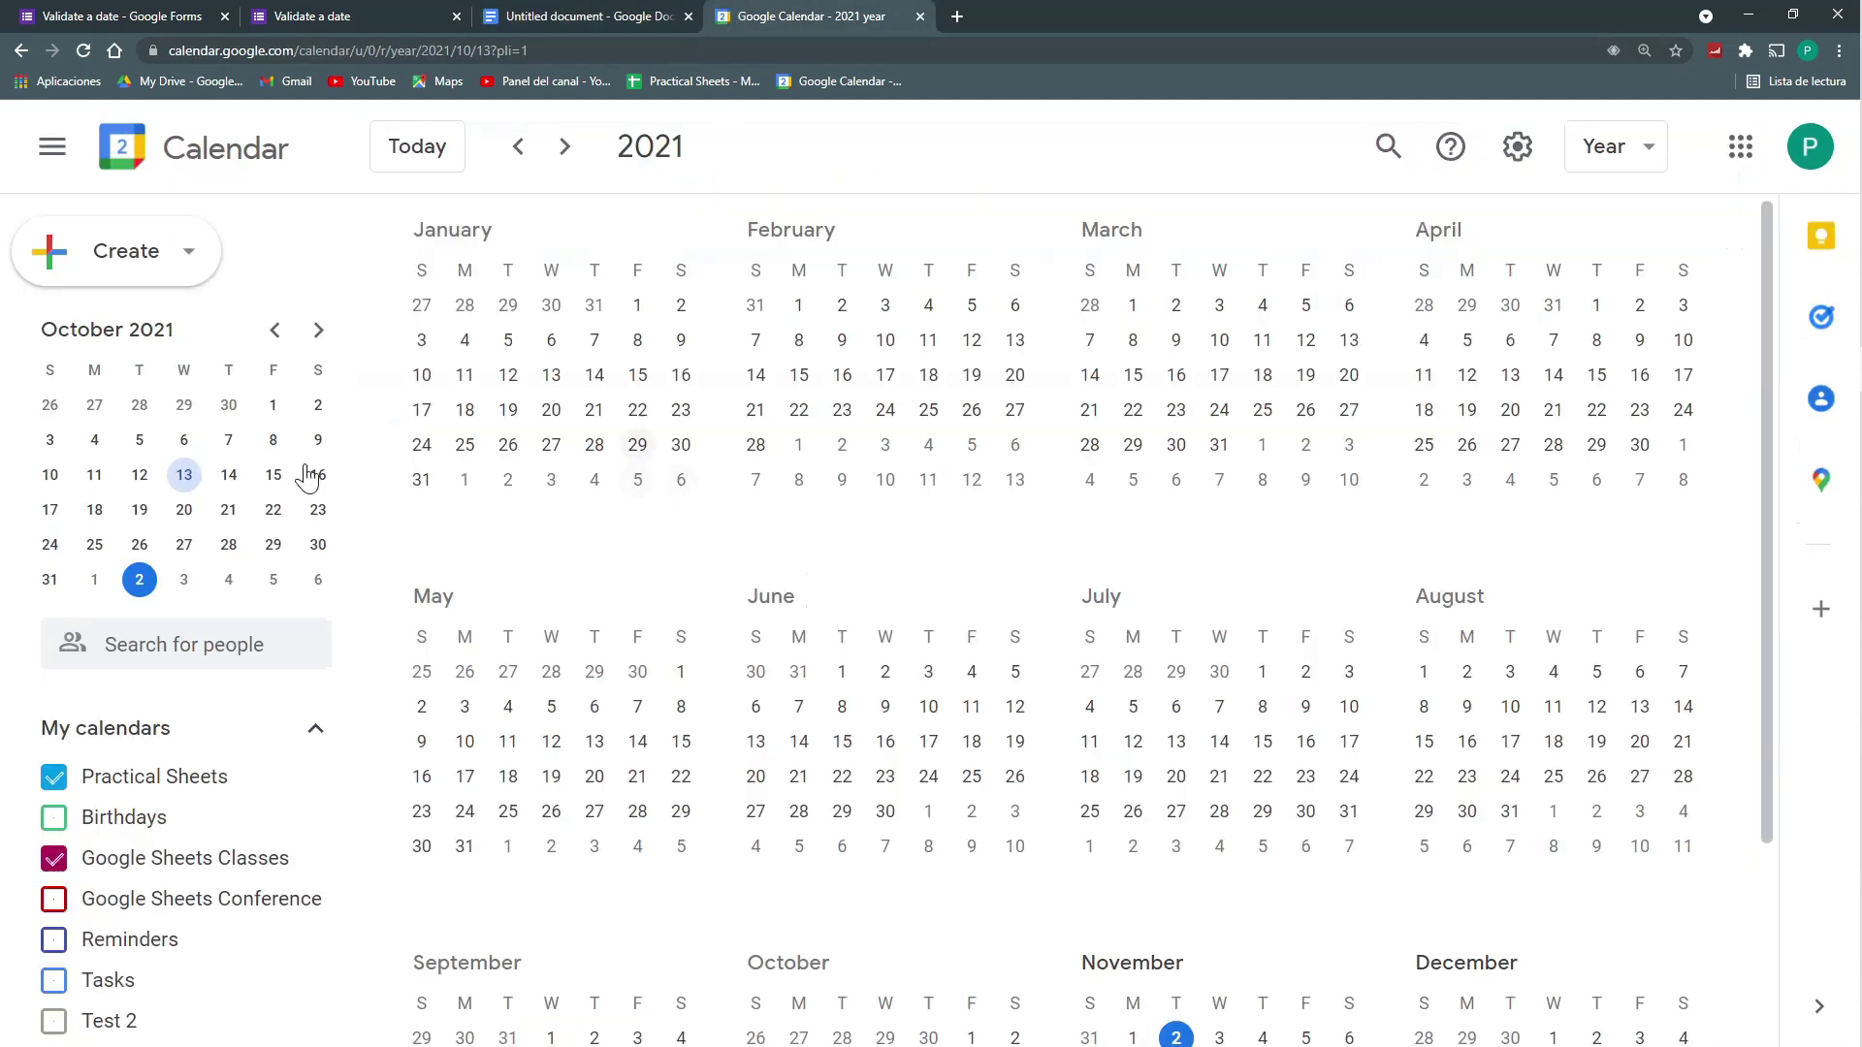
pyautogui.click(594, 13)
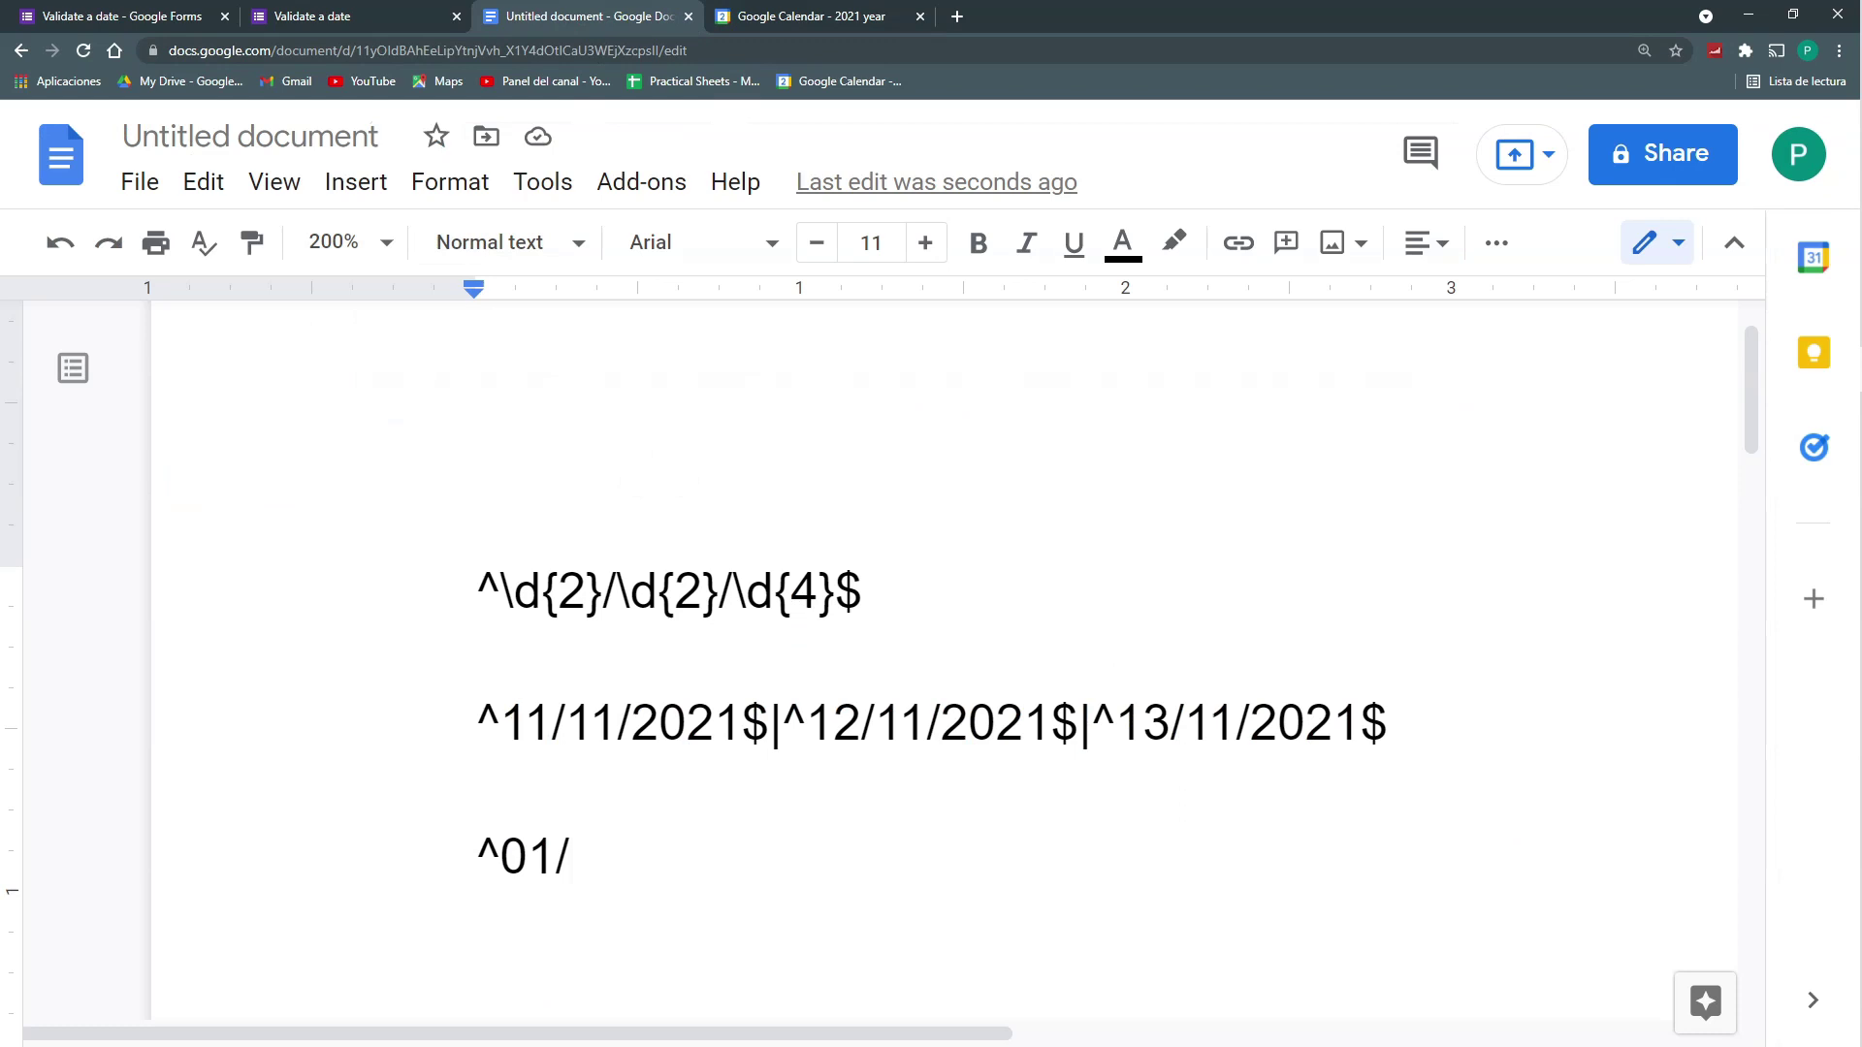
pyautogui.write('[')
pyautogui.write('0123]/')
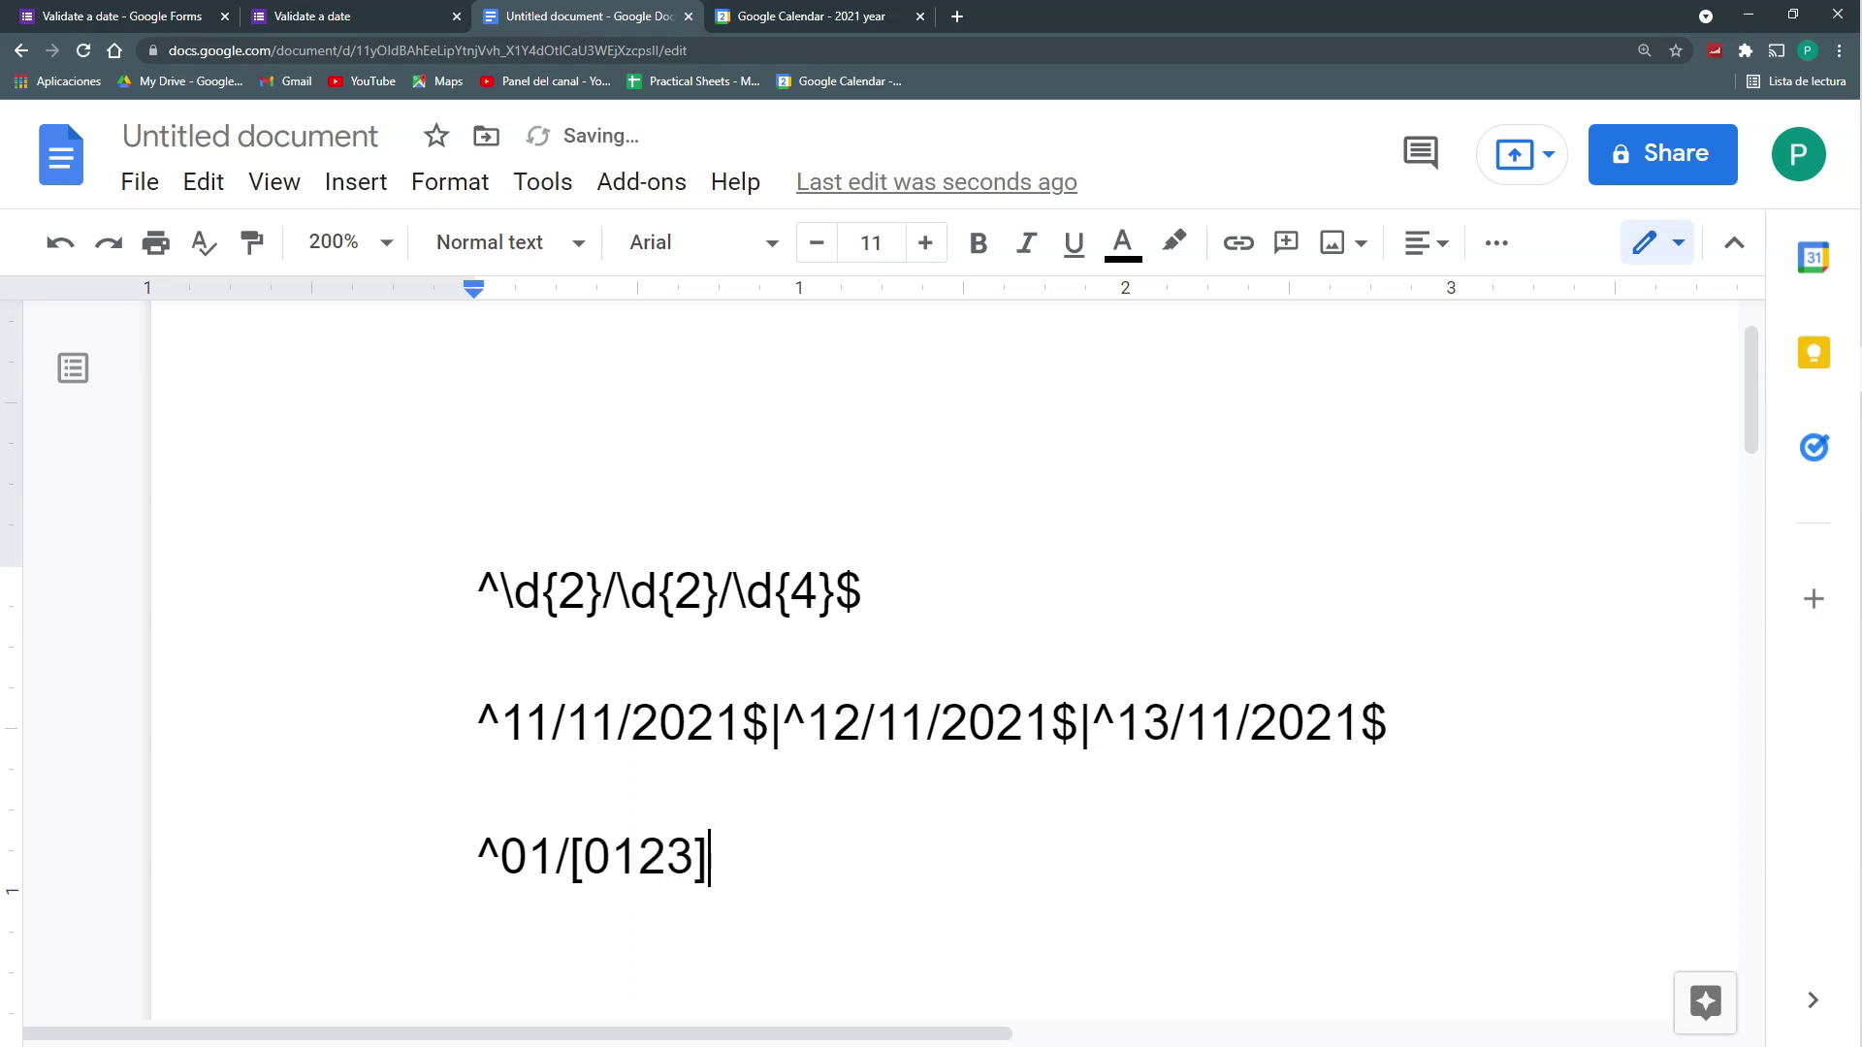
# Step: Append the digit range [0-9] and the closing $ to the ^01/ pattern
pyautogui.write('[0-9]')
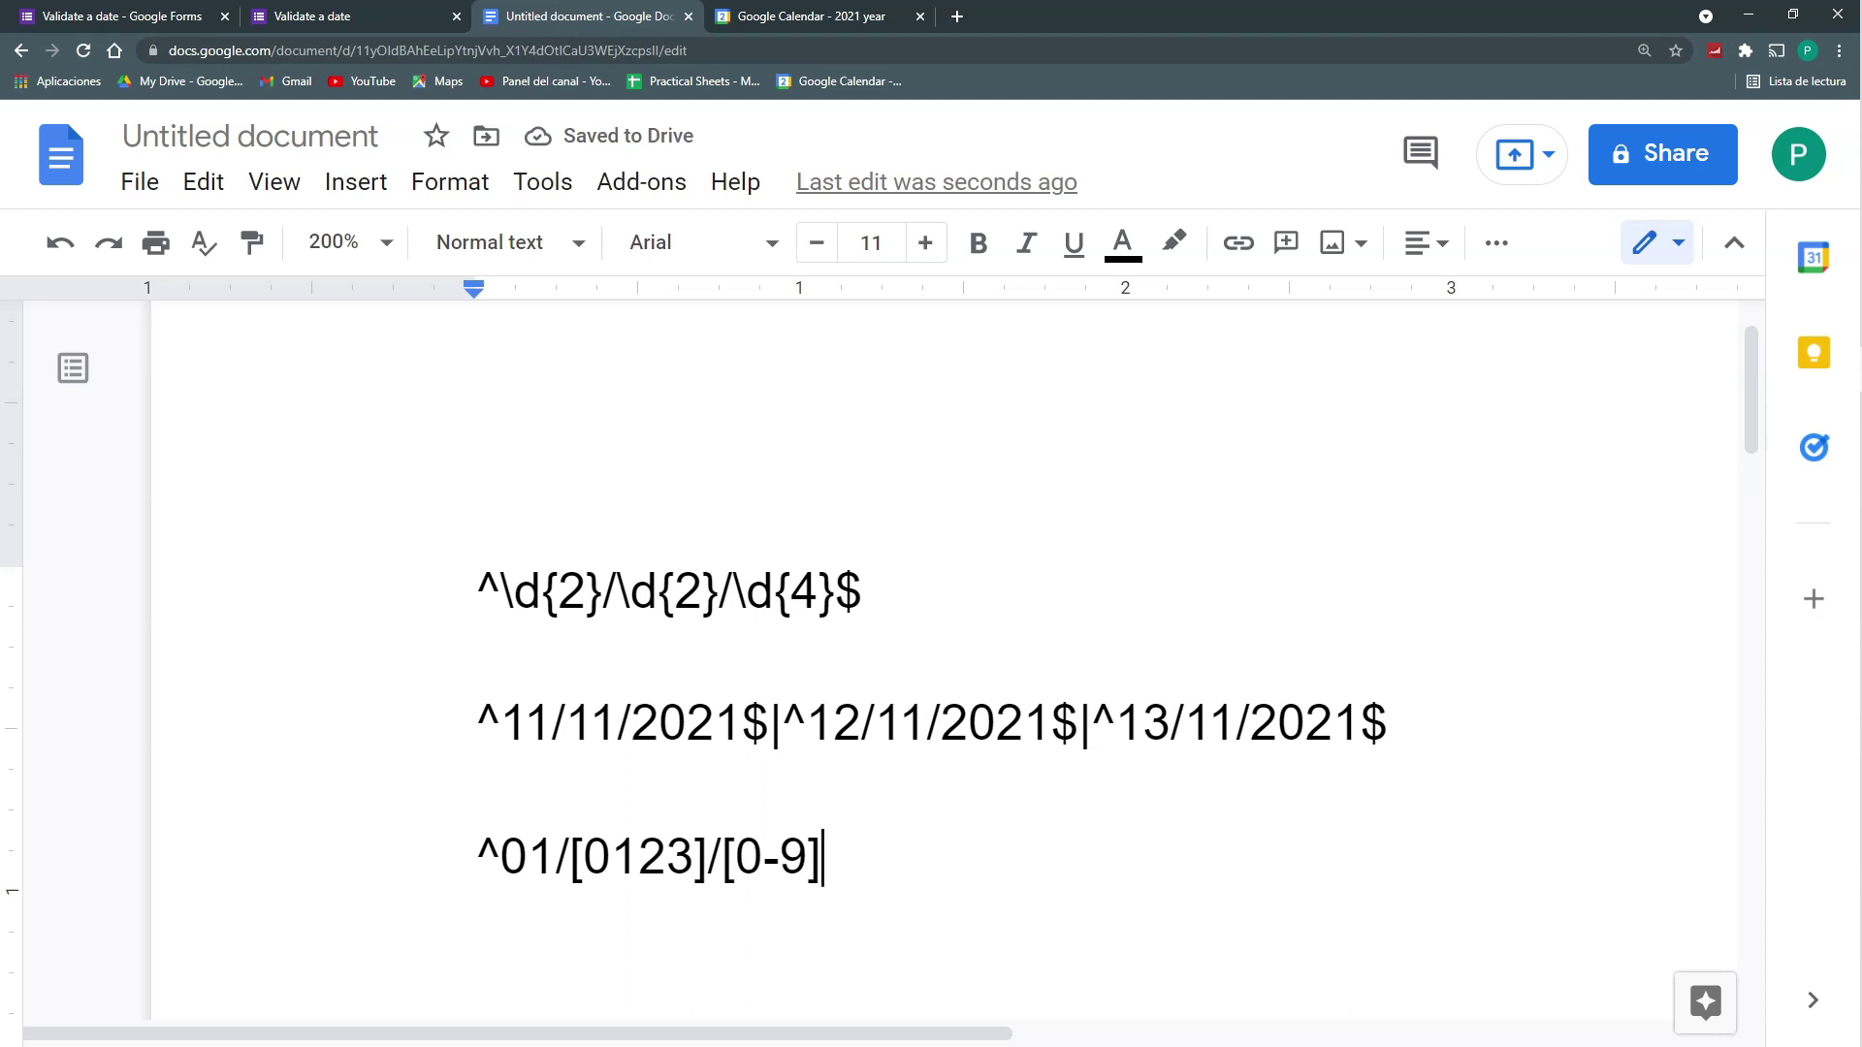
pyautogui.moveTo(763, 859); pyautogui.dragTo(780, 860)
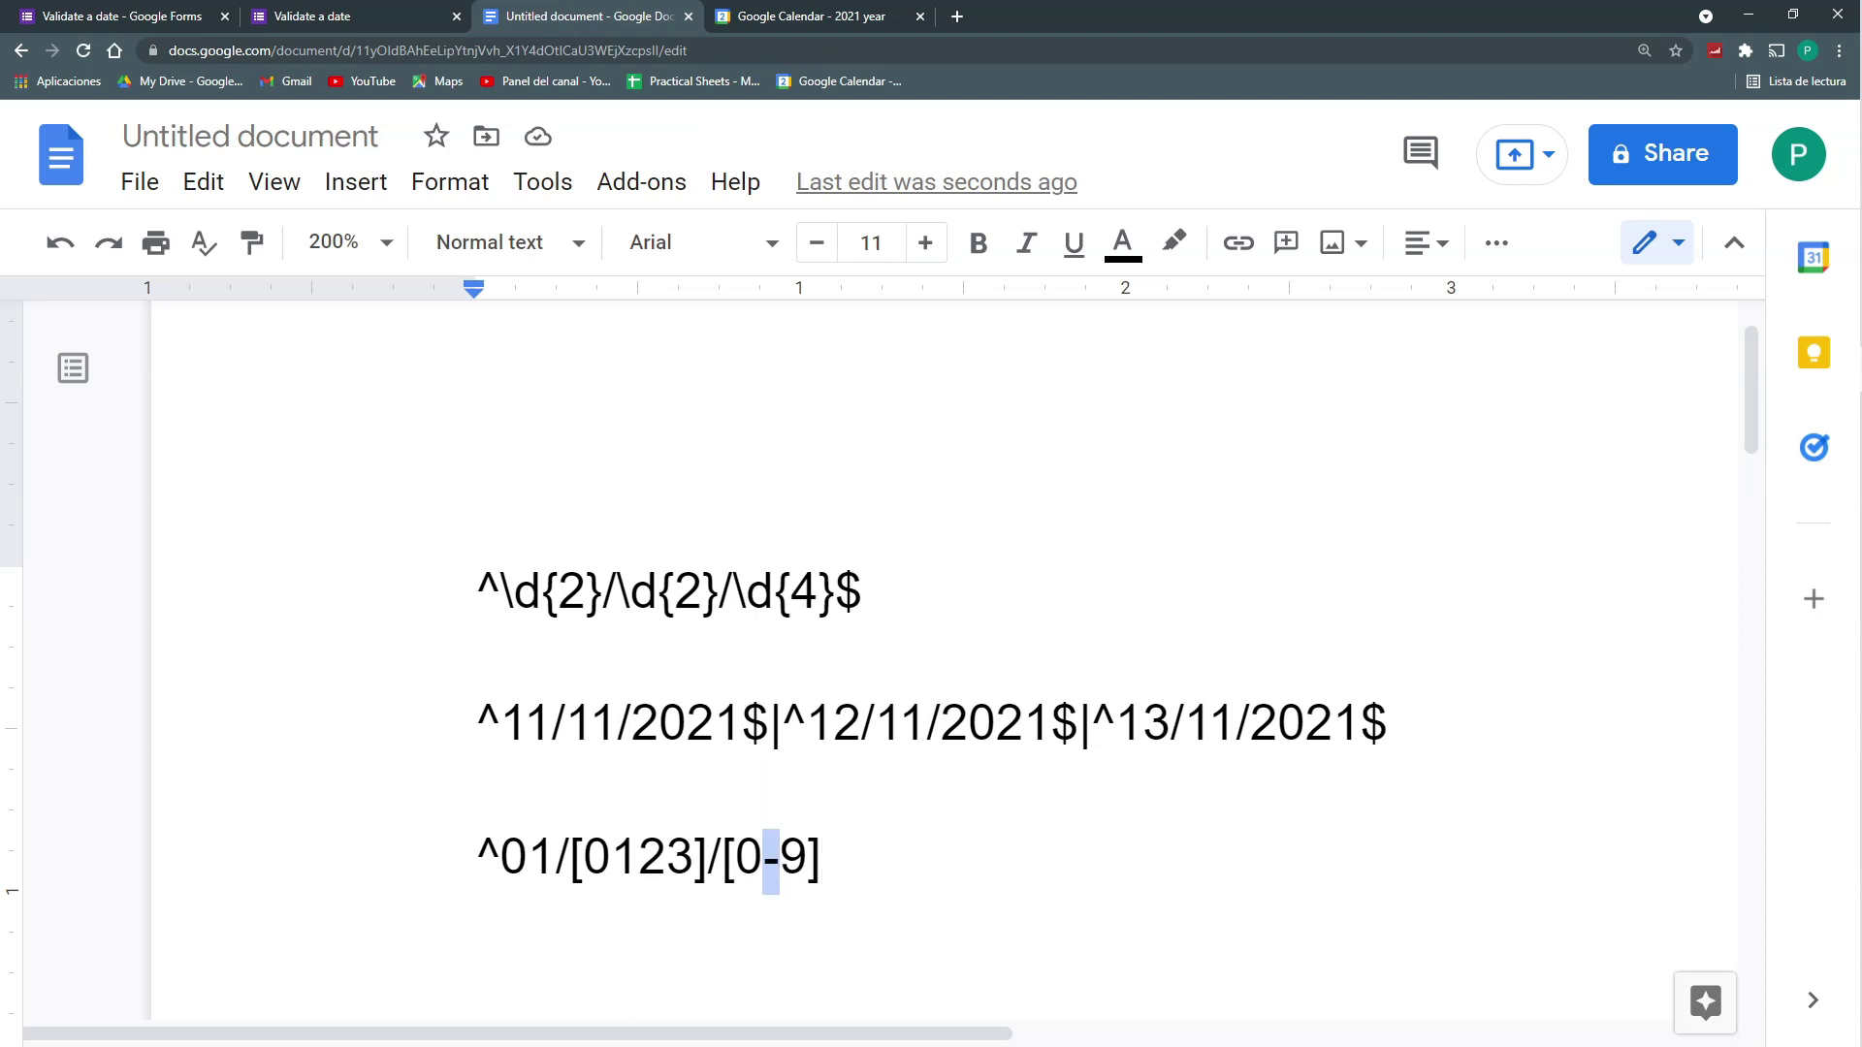
pyautogui.click(823, 859)
pyautogui.moveTo(808, 859); pyautogui.dragTo(709, 859)
pyautogui.click(823, 859)
pyautogui.write('$')
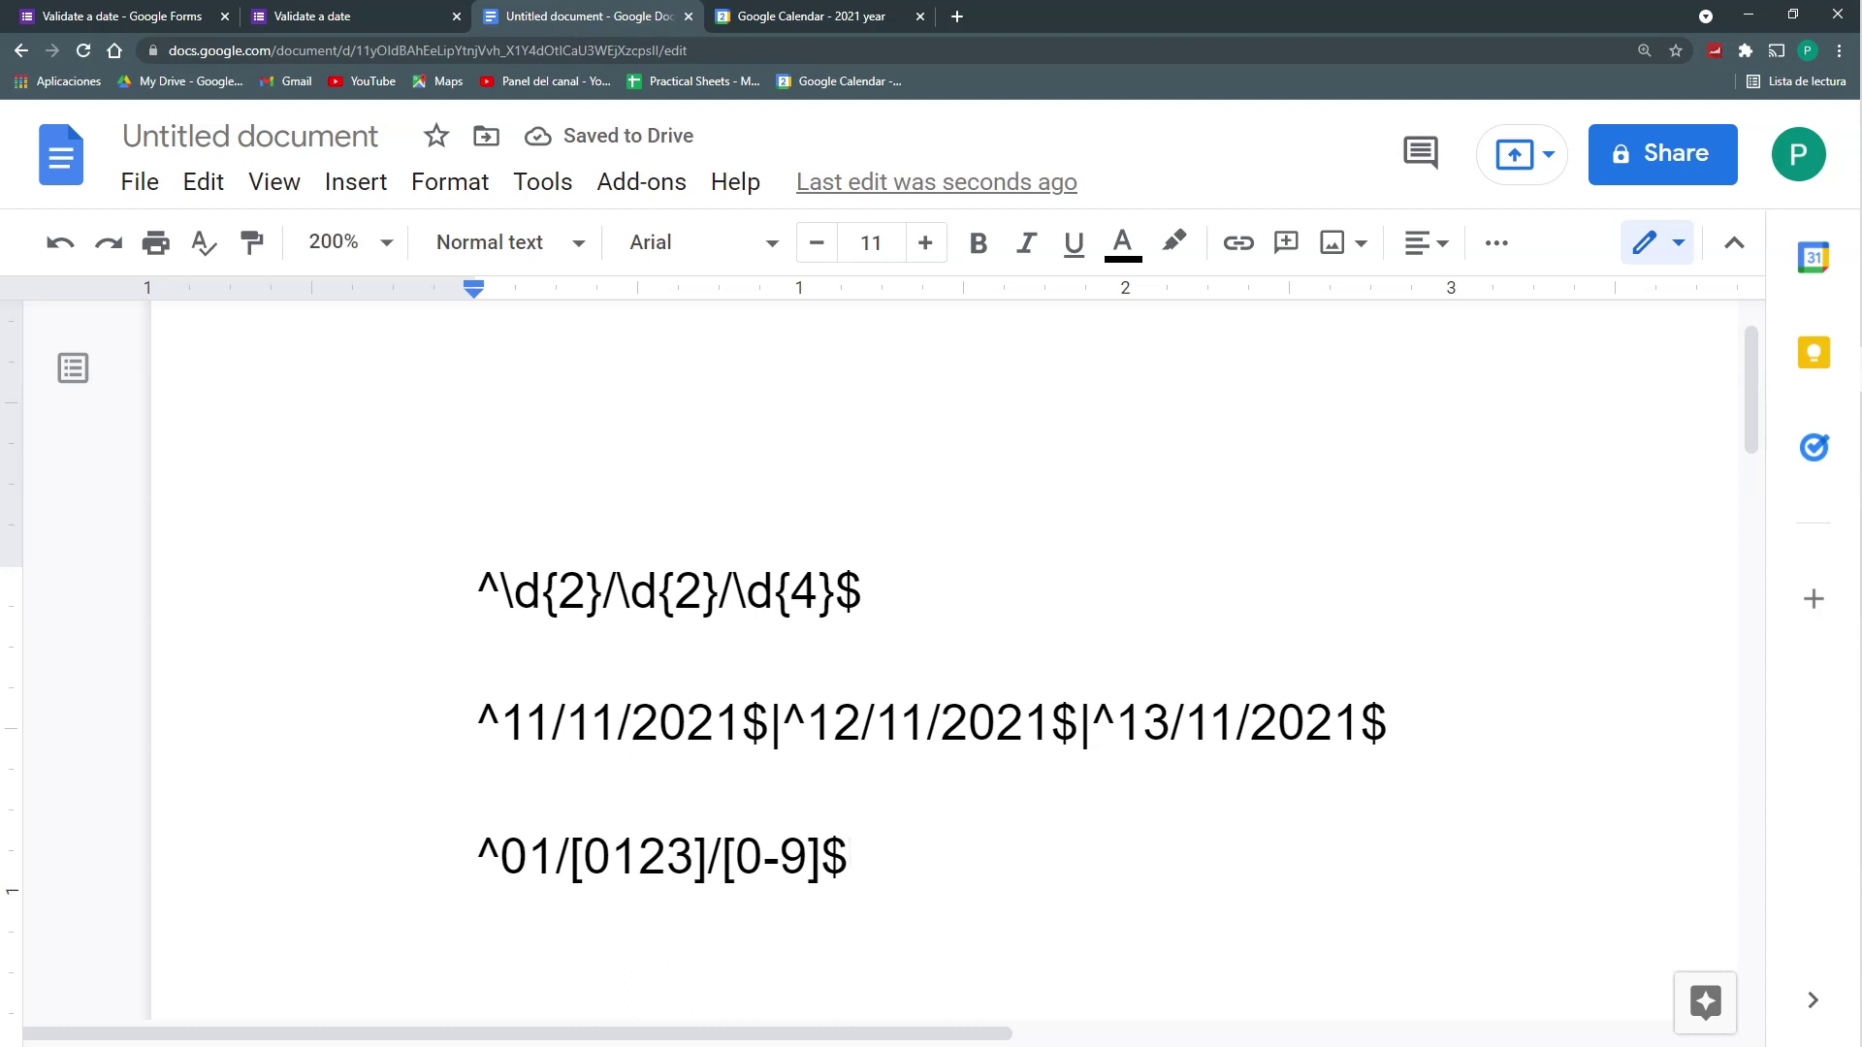
# Step: Reduce the first bracketed set of the ^01/ pattern to [12] by deleting its 0 and 3
pyautogui.moveTo(583, 859); pyautogui.dragTo(667, 859)
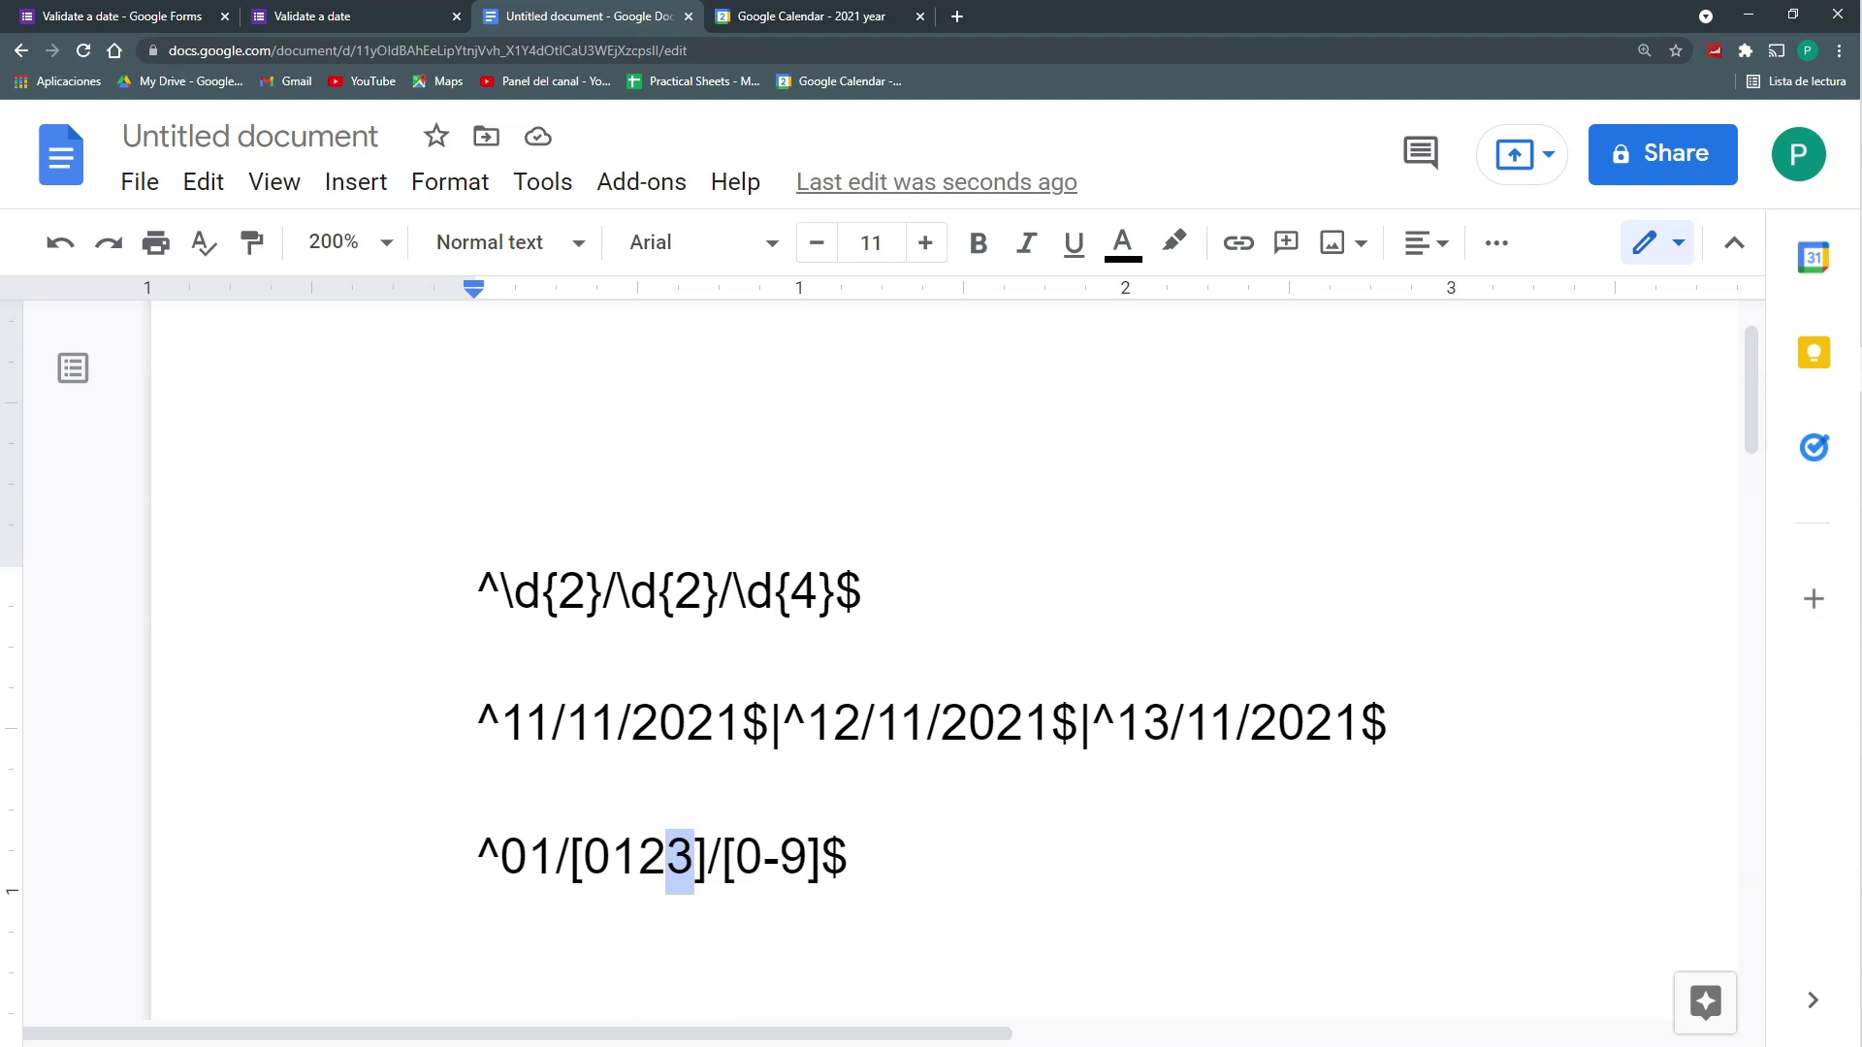
pyautogui.click(850, 859)
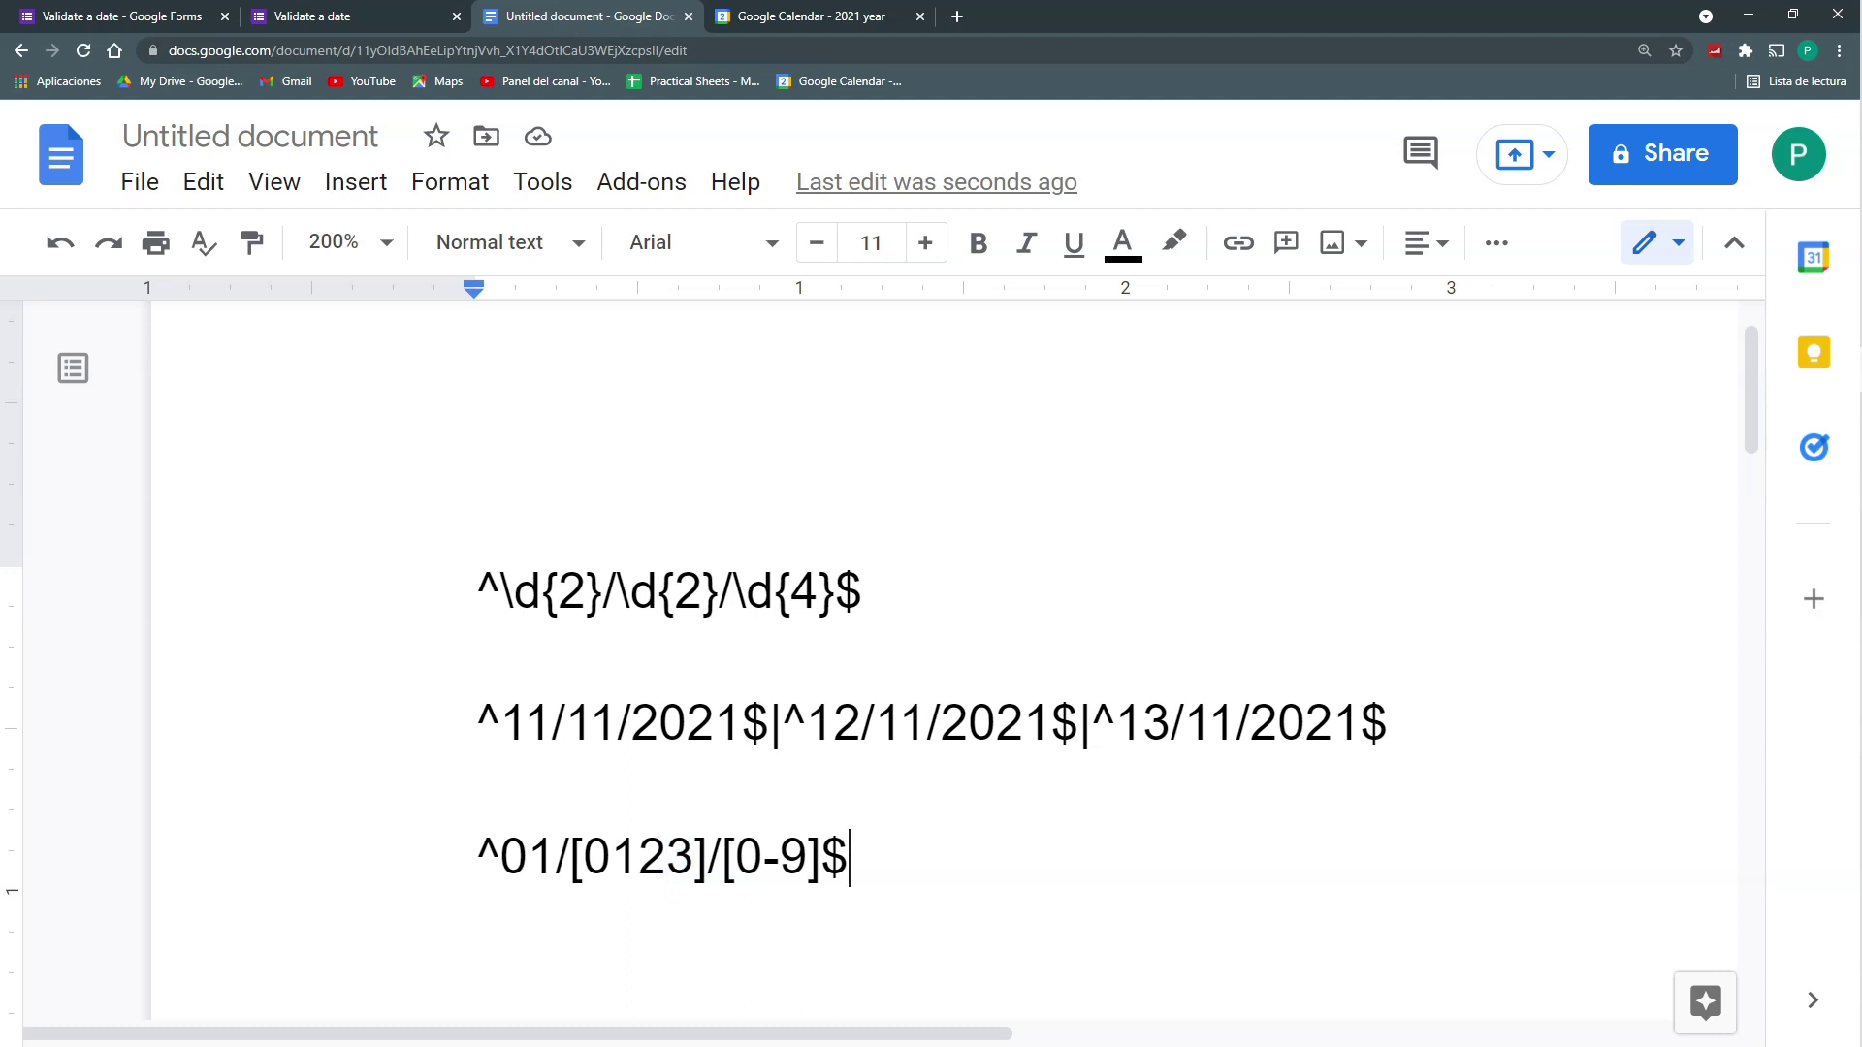
pyautogui.click(612, 860)
pyautogui.press('BackSpace')
pyautogui.click(669, 858)
pyautogui.press('BackSpace')
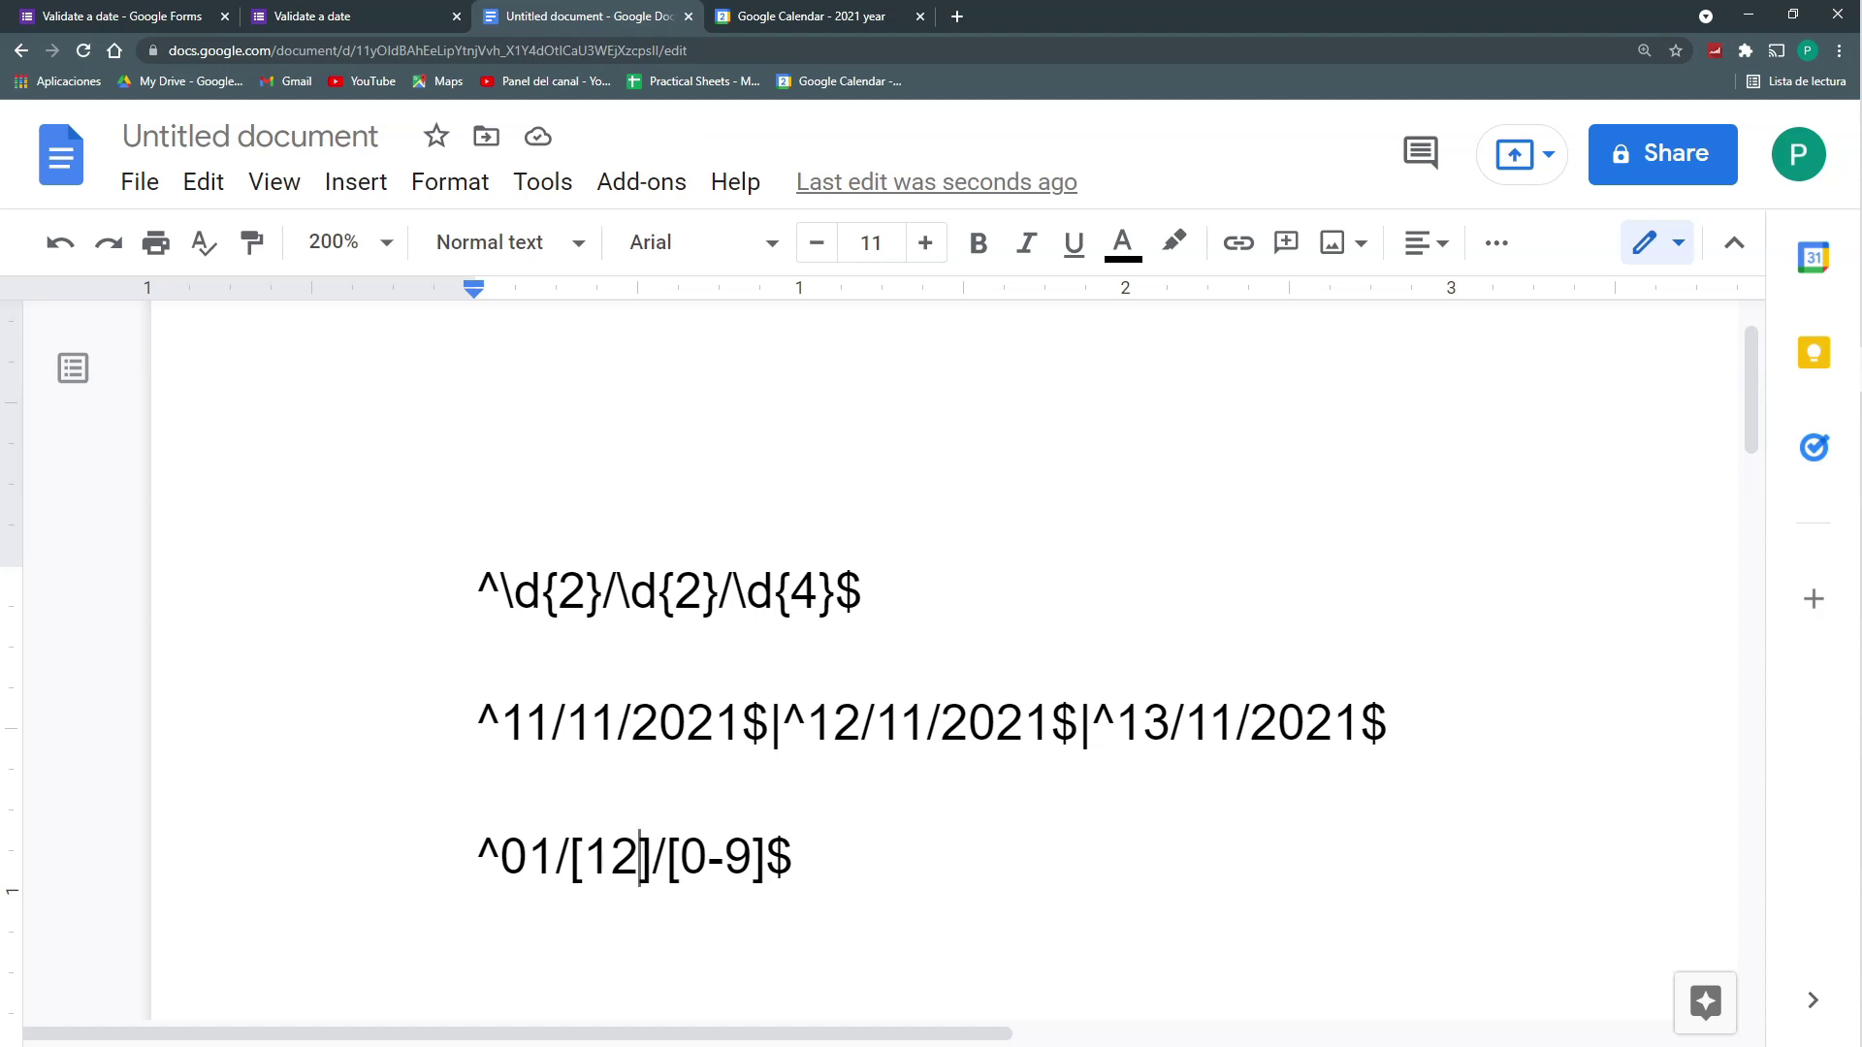
# Step: Insert /2021 before the closing $ of the ^01/ pattern
pyautogui.press('End')
pyautogui.hotkey('shift', 'Left')
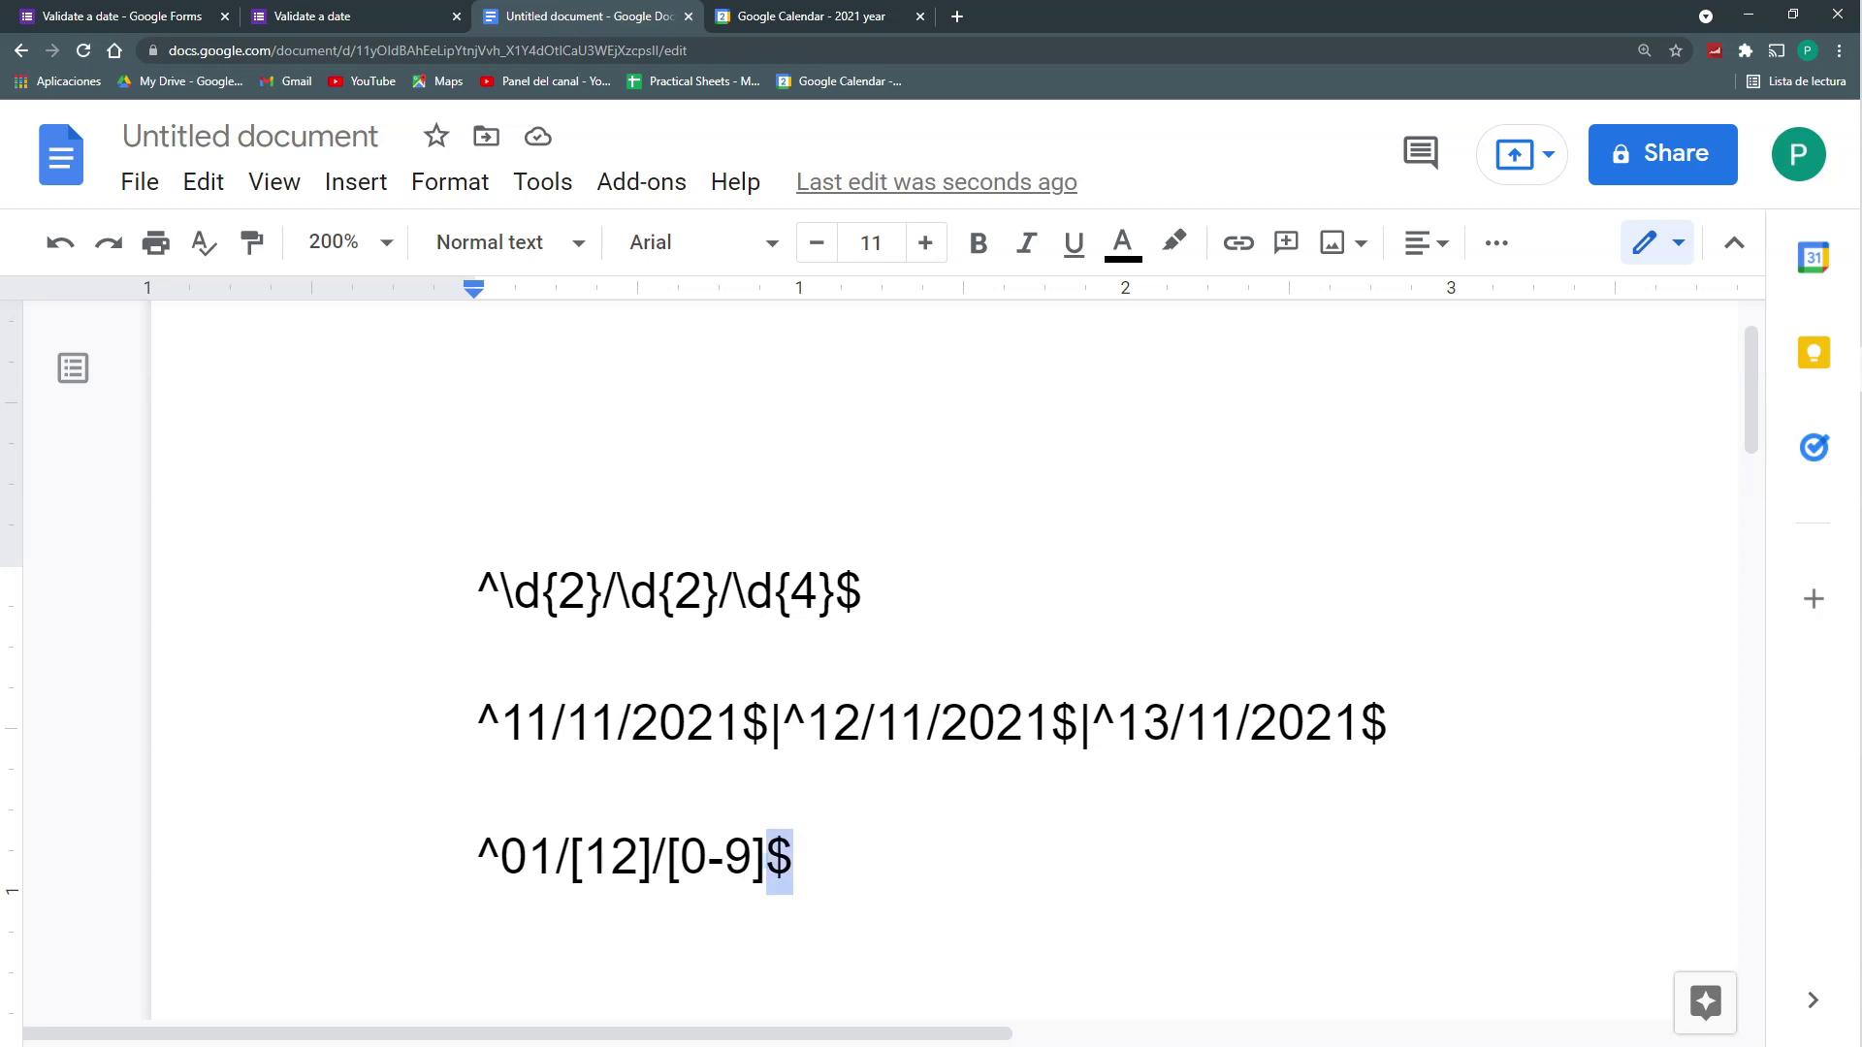
pyautogui.press('Left')
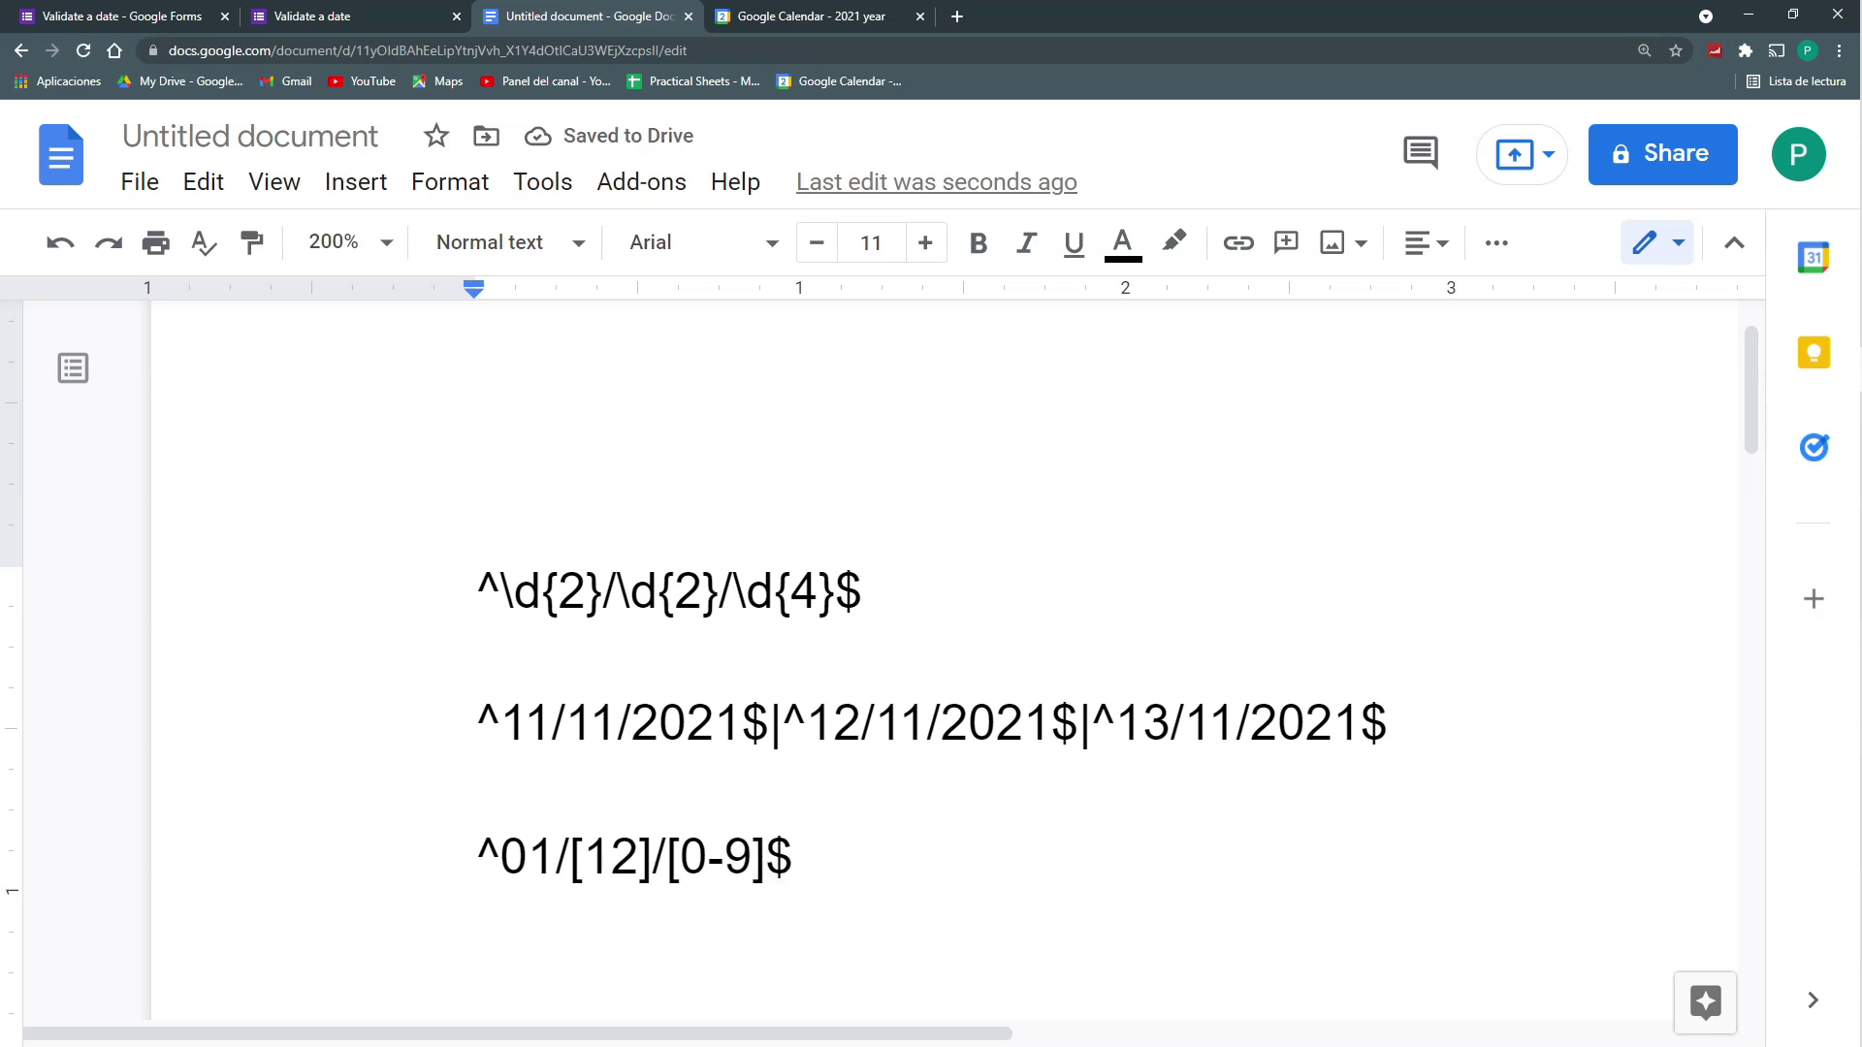
pyautogui.write('/2021')
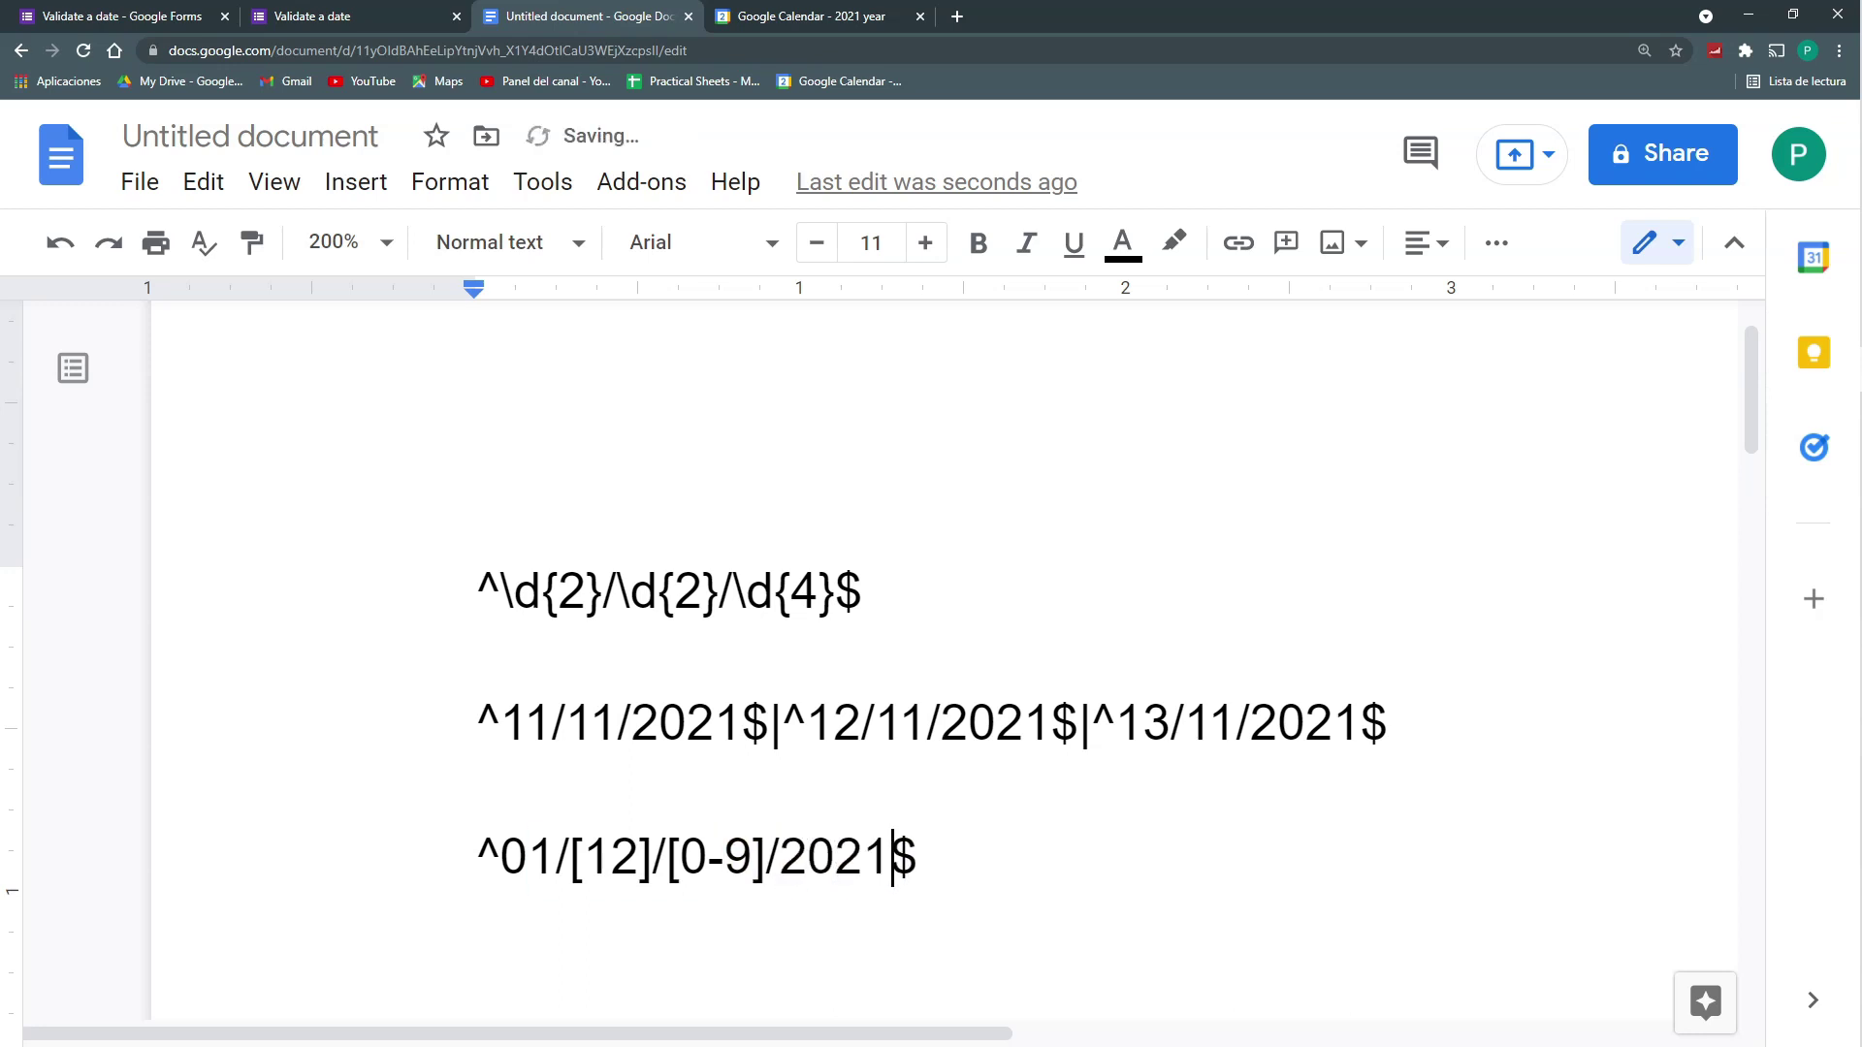
# Step: Remove the slash between [12] and [0-9] and highlight both bracketed parts of the day
pyautogui.click(669, 859)
pyautogui.press('BackSpace')
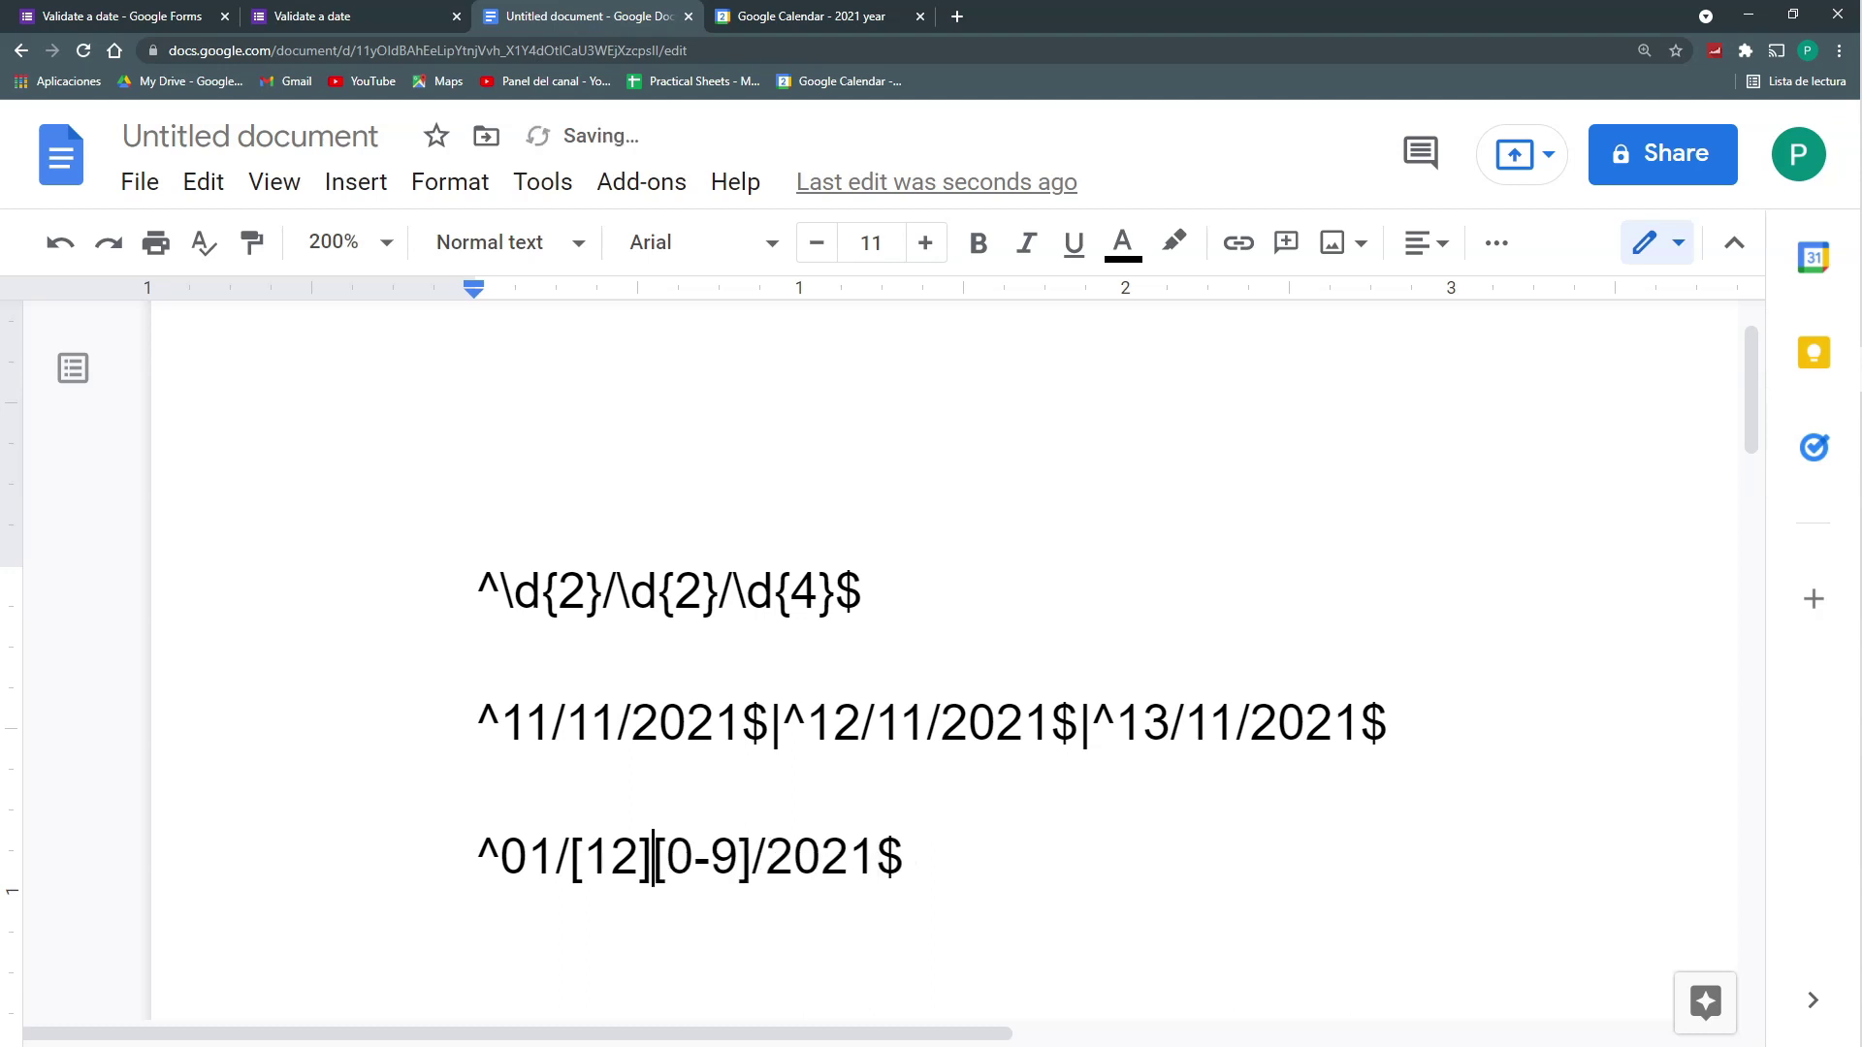
pyautogui.hotkey('shift', 'Left')
pyautogui.hotkey('shift', 'Left')
pyautogui.hotkey('shift', 'Left')
pyautogui.hotkey('shift', 'Left')
pyautogui.hotkey('shift', 'Left')
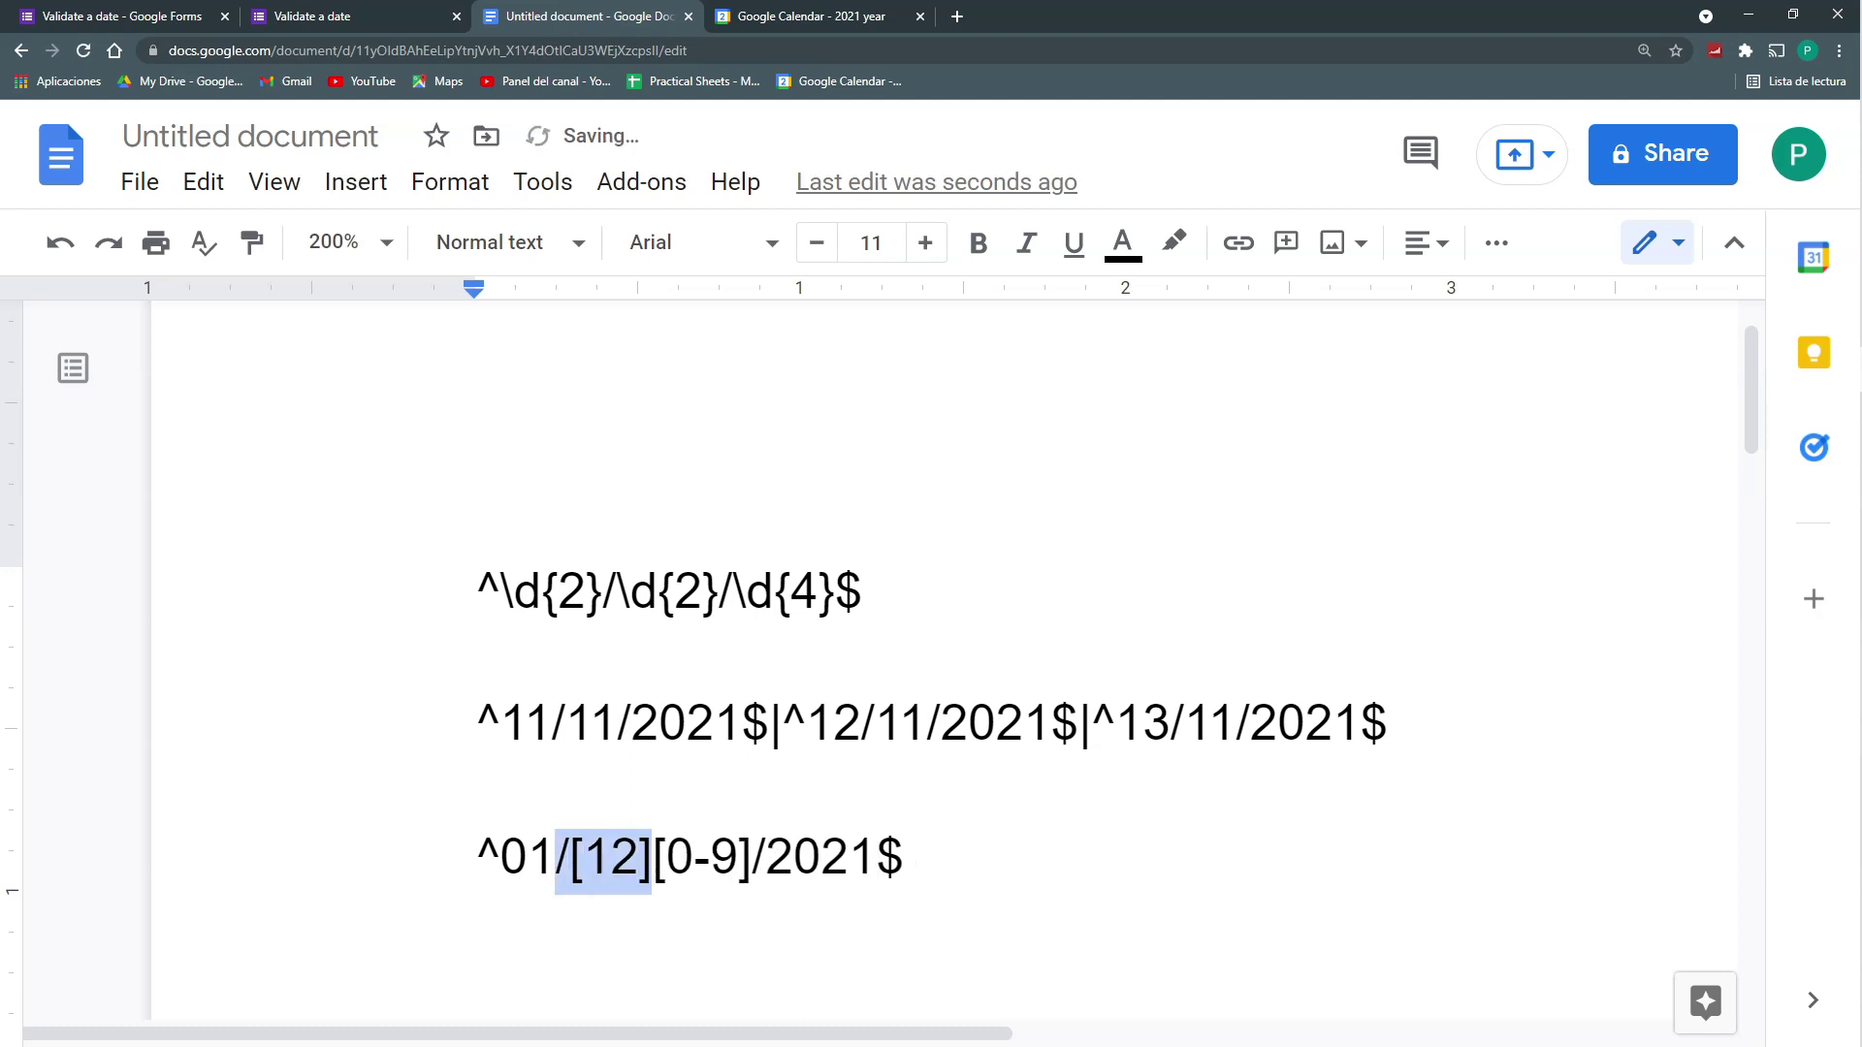
pyautogui.moveTo(754, 859); pyautogui.dragTo(654, 859)
# Step: Duplicate the pattern ^01/[12][0-9]/2021$ onto the line directly below it
pyautogui.press('End')
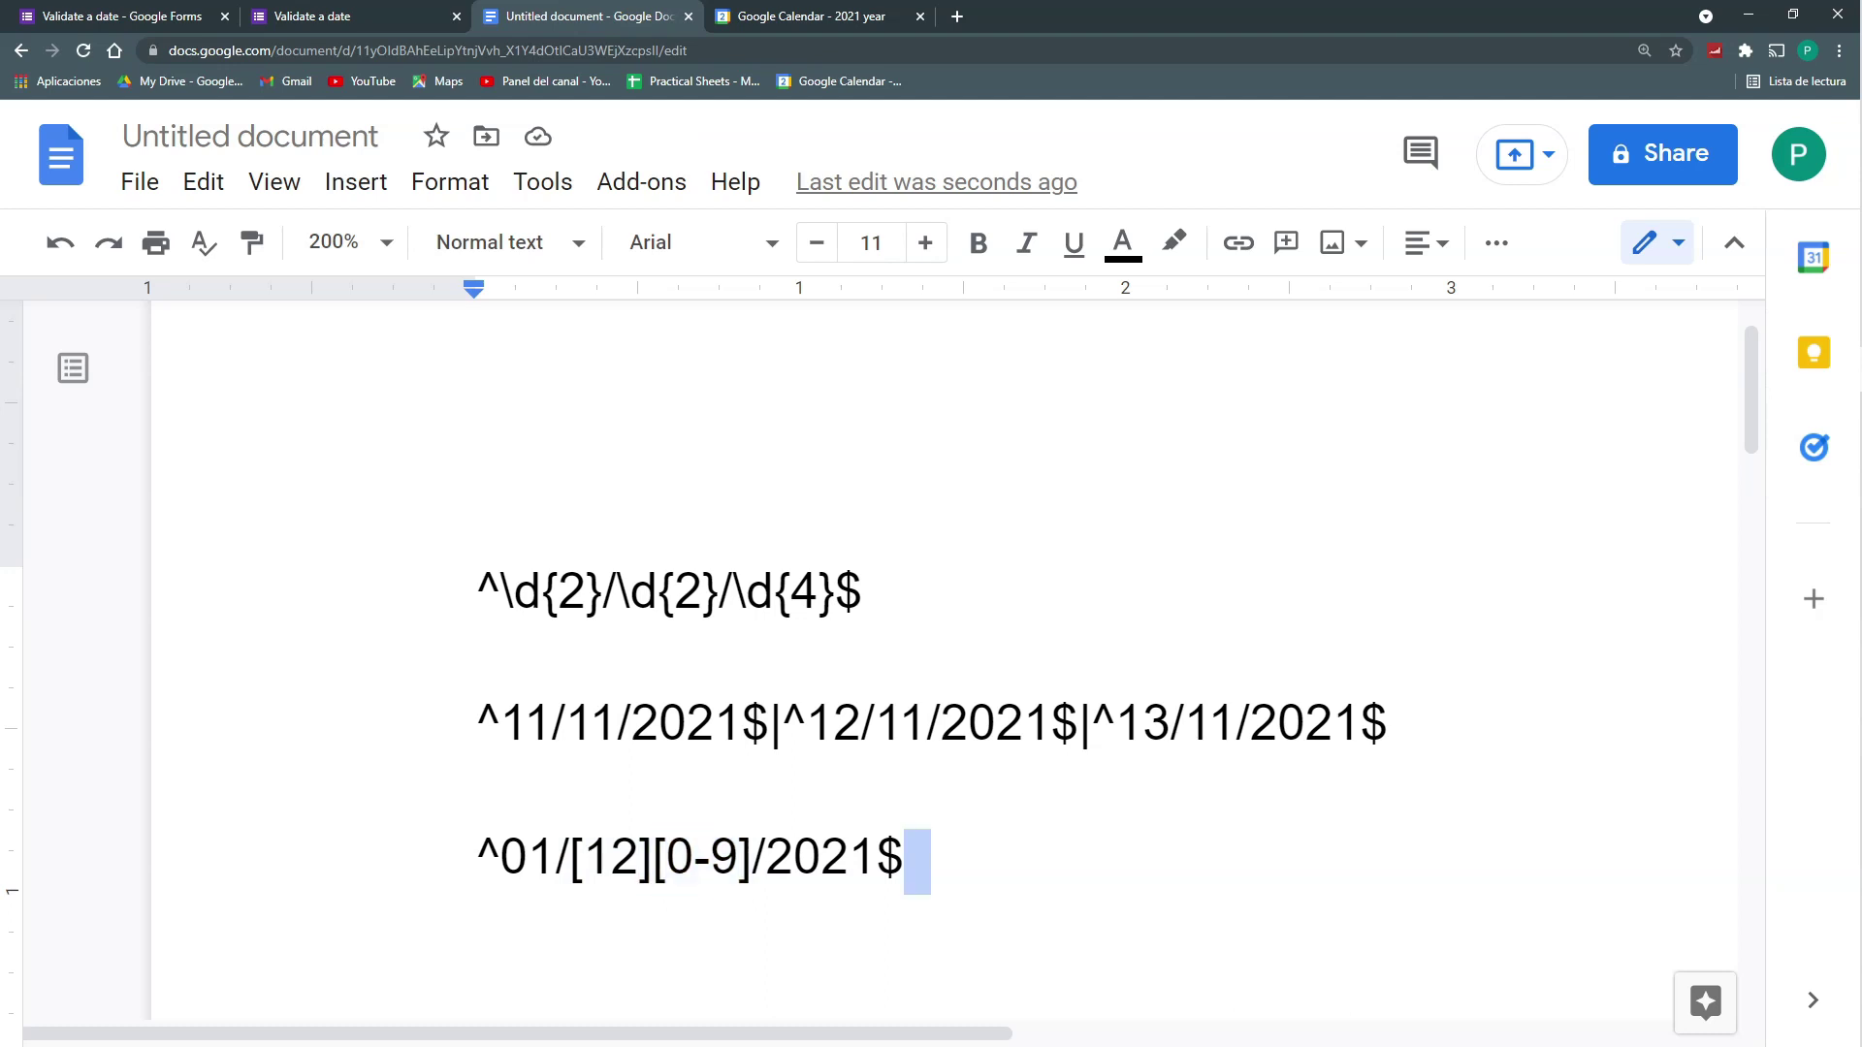
pyautogui.hotkey('shift', 'Home')
pyautogui.hotkey('ctrl', 'c')
pyautogui.press('End')
pyautogui.press('Return')
pyautogui.hotkey('ctrl', 'v')
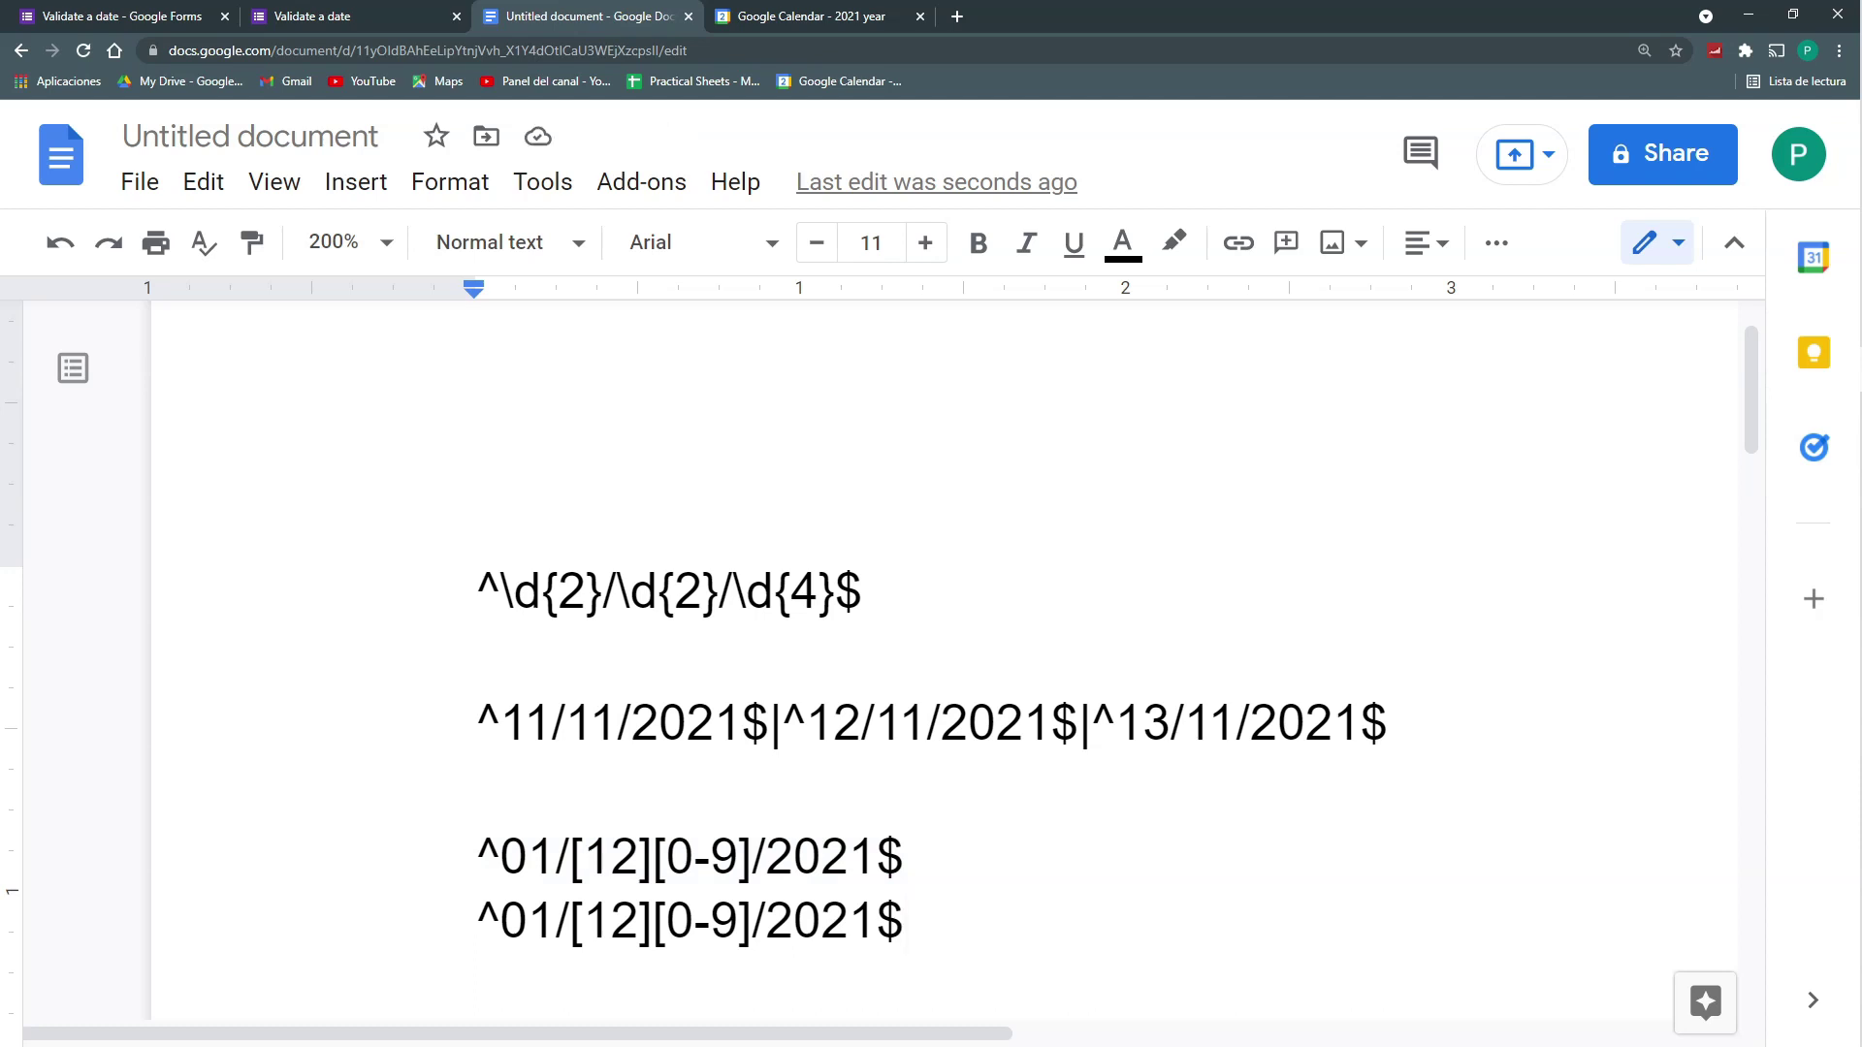
# Step: Replace [12] with a plain 0 in the duplicated pattern, removing its brackets
pyautogui.hotkey('shift', 'Left')
pyautogui.hotkey('shift', 'Left')
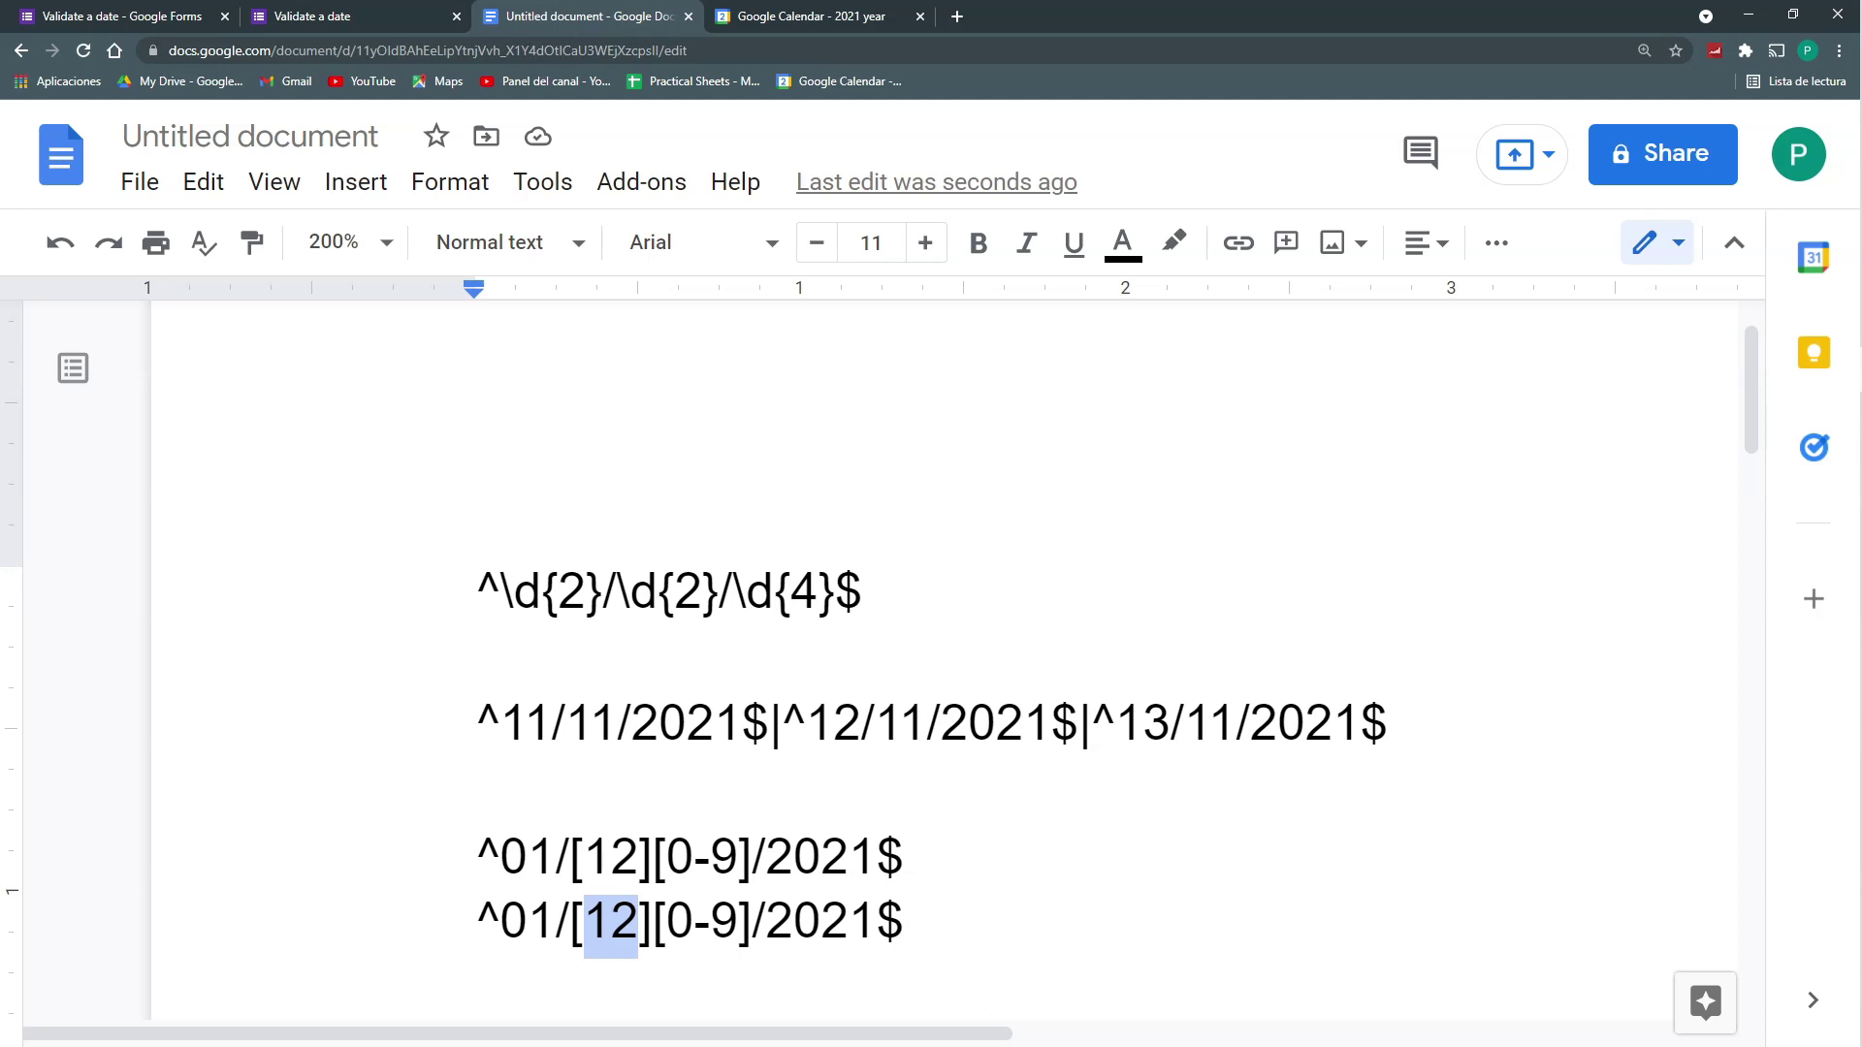
pyautogui.write('0')
pyautogui.press('Left')
pyautogui.press('BackSpace')
pyautogui.press('Right')
pyautogui.press('Right')
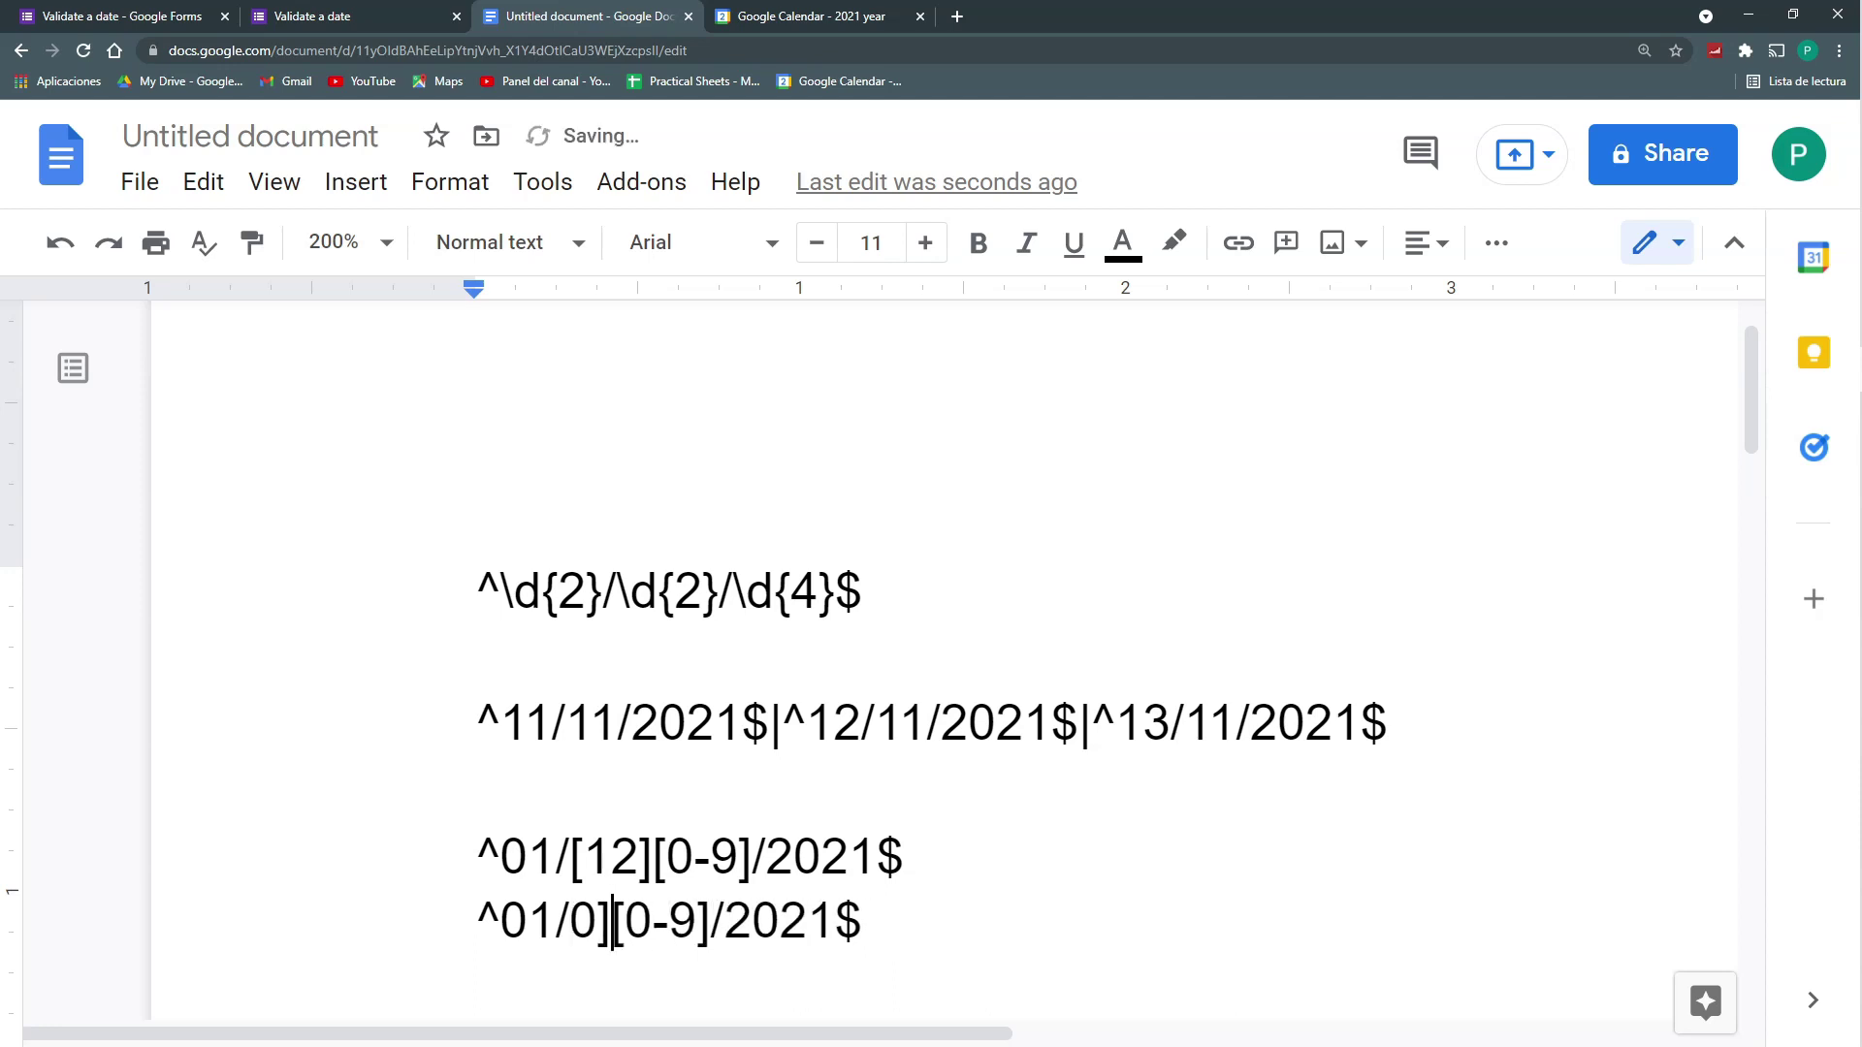
pyautogui.press('BackSpace')
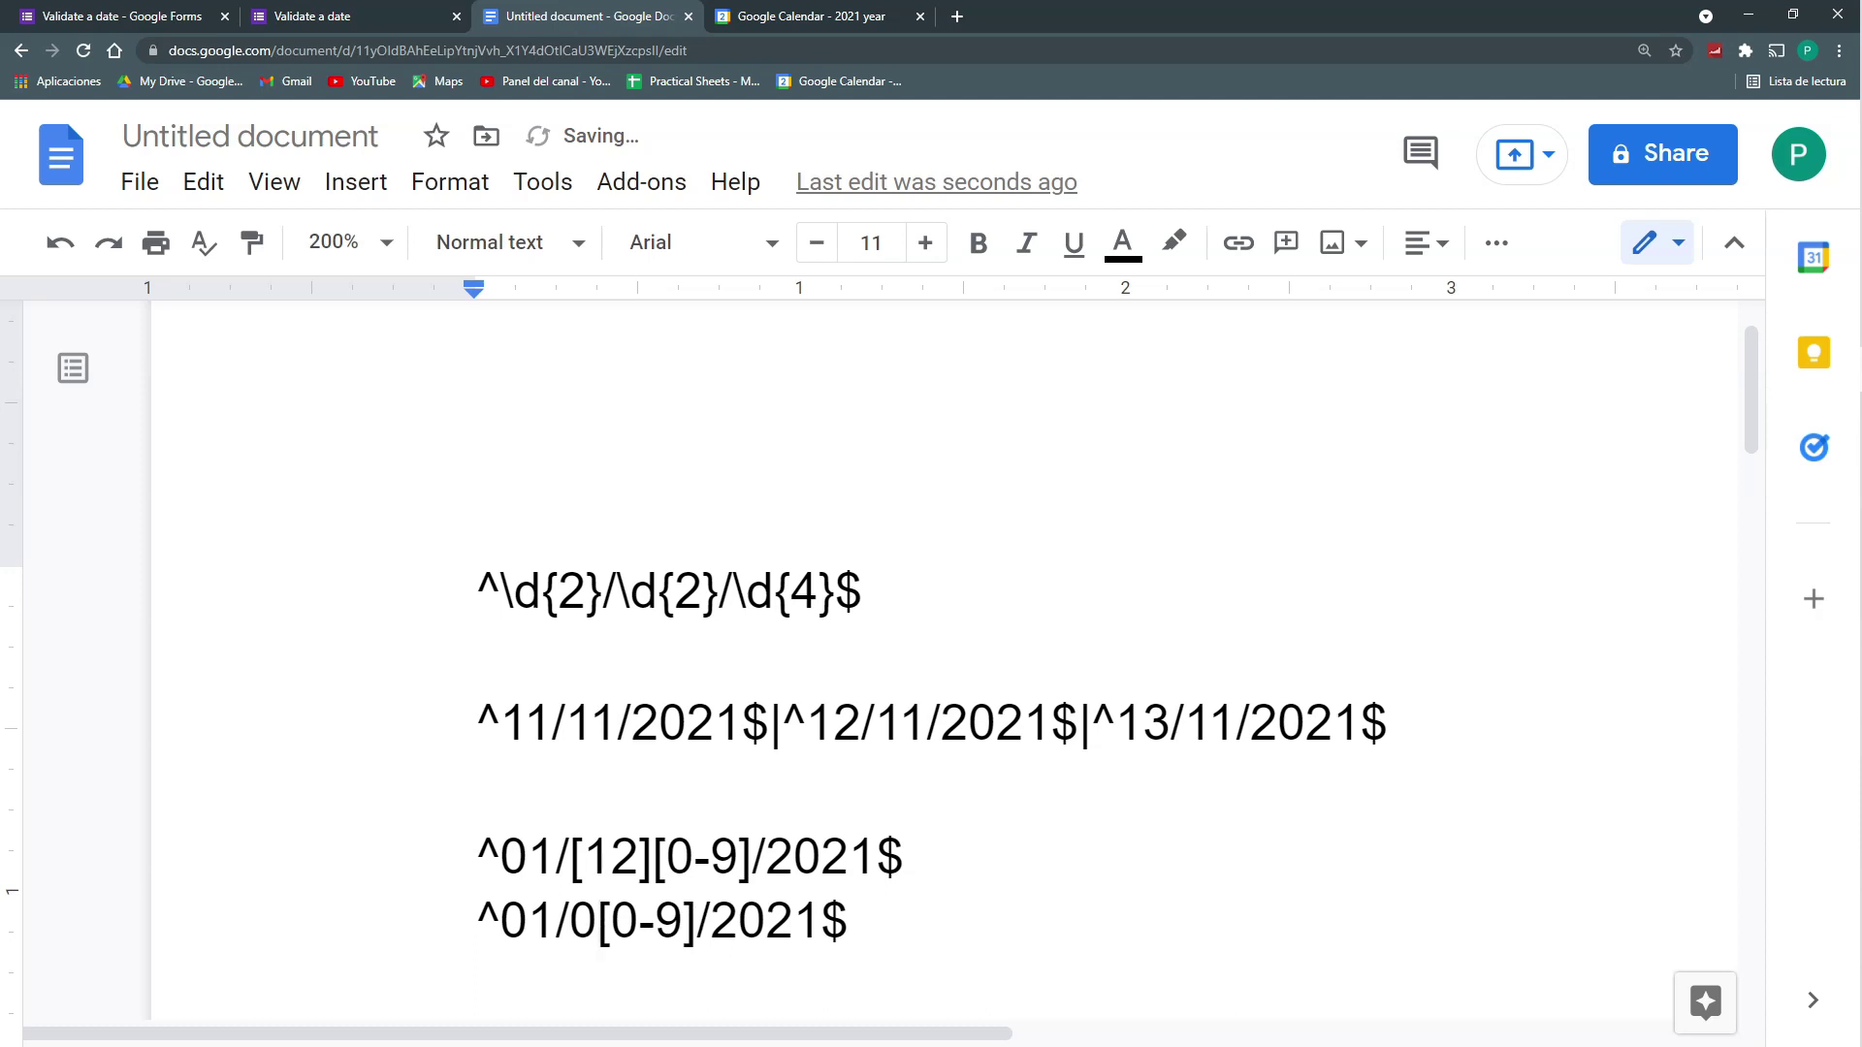
# Step: Replace the 0-9 range in the duplicated pattern's brackets with the digits 123456789
pyautogui.press('Right')
pyautogui.hotkey('shift', 'Right')
pyautogui.hotkey('shift', 'Right')
pyautogui.hotkey('shift', 'Right')
pyautogui.write('1234567')
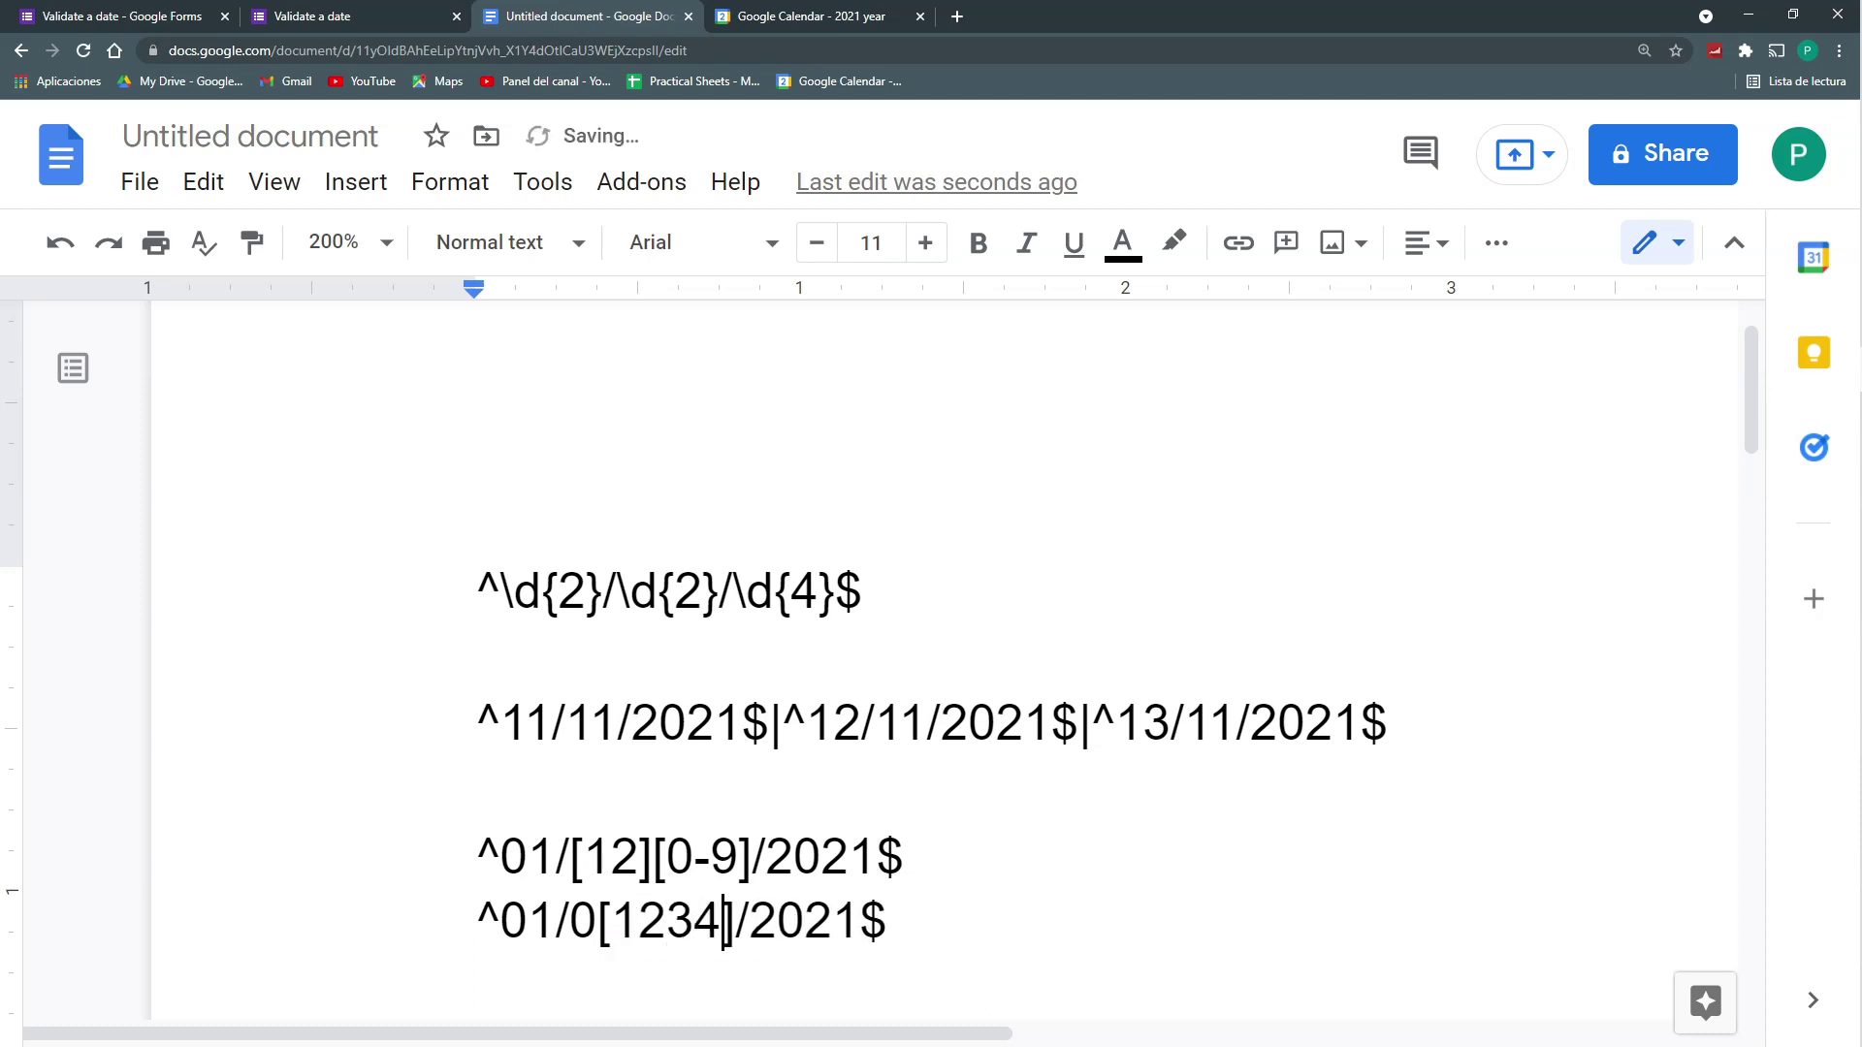
pyautogui.write('89')
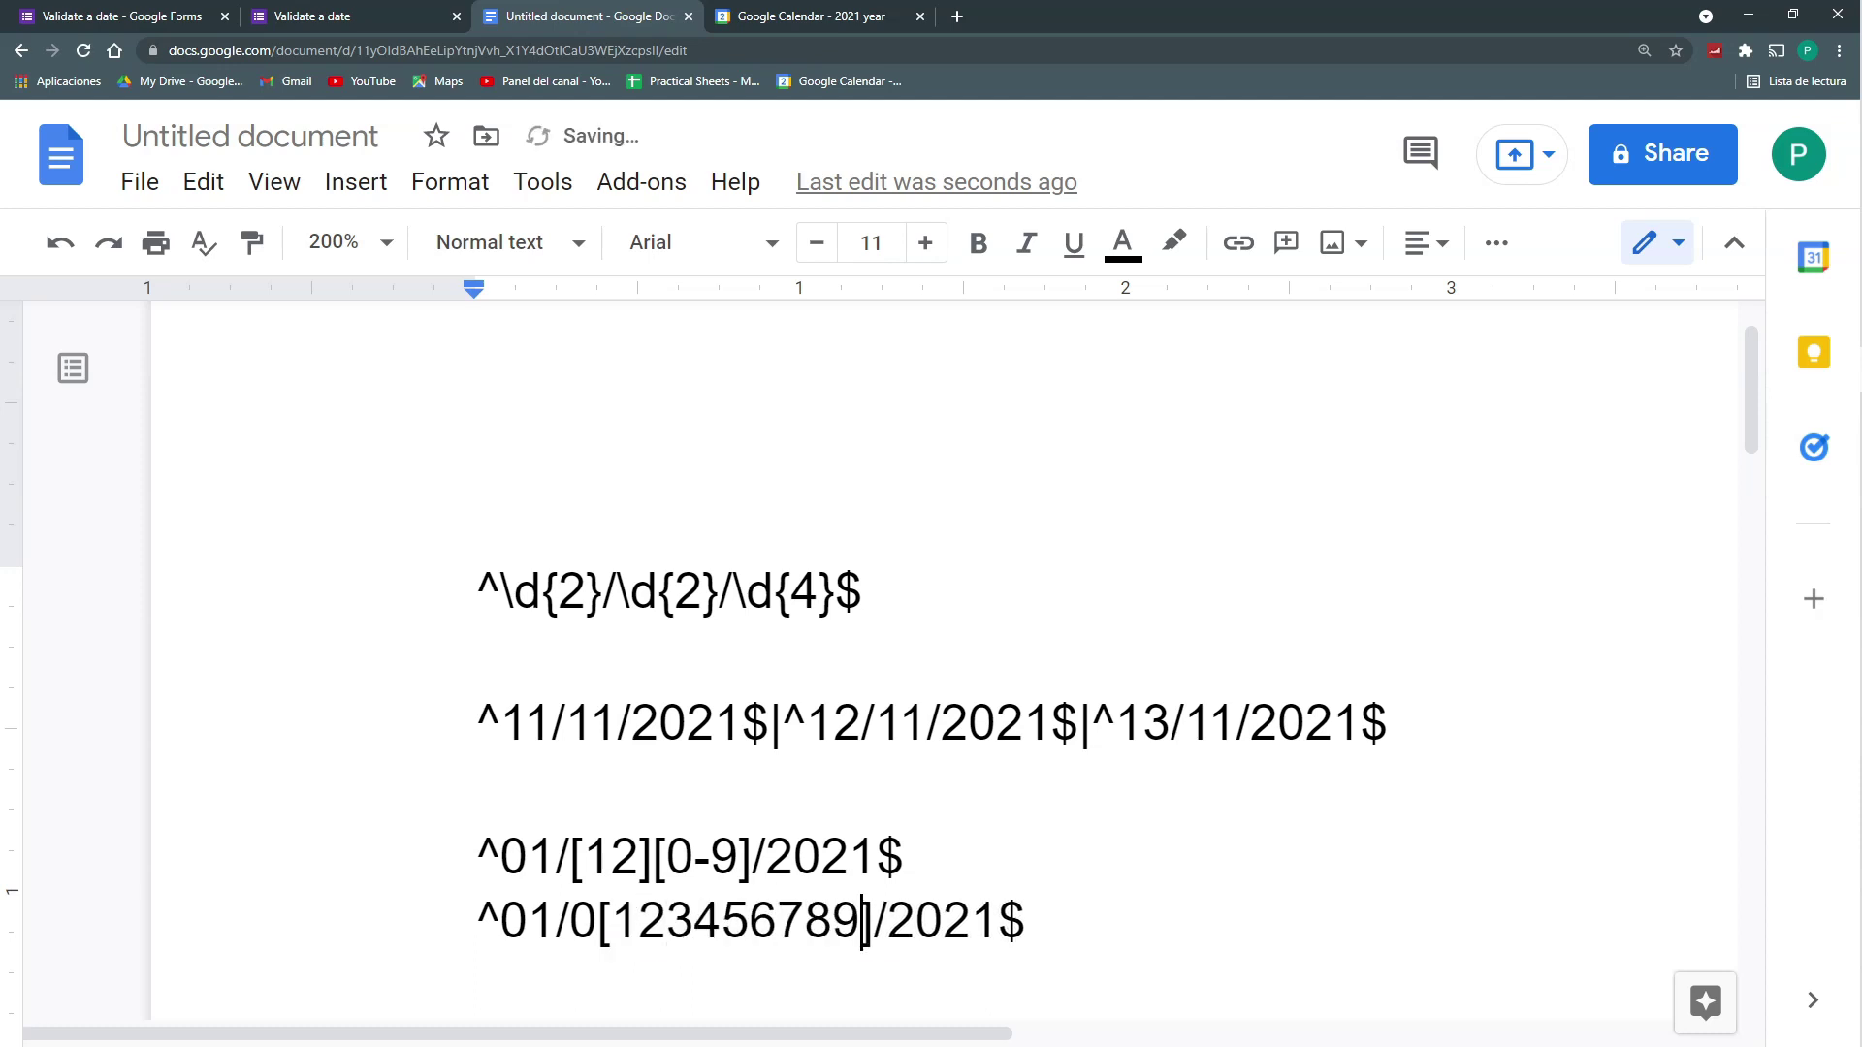
# Step: Highlight the digits 123456789 inside the brackets of the duplicated pattern to review them
pyautogui.hotkey('shift', 'Left')
pyautogui.hotkey('shift', 'Left')
pyautogui.hotkey('shift', 'Left')
pyautogui.hotkey('shift', 'Left')
pyautogui.hotkey('shift', 'Left')
pyautogui.hotkey('shift', 'Left')
pyautogui.hotkey('shift', 'Left')
pyautogui.hotkey('shift', 'Left')
pyautogui.hotkey('shift', 'Left')
pyautogui.press('Left')
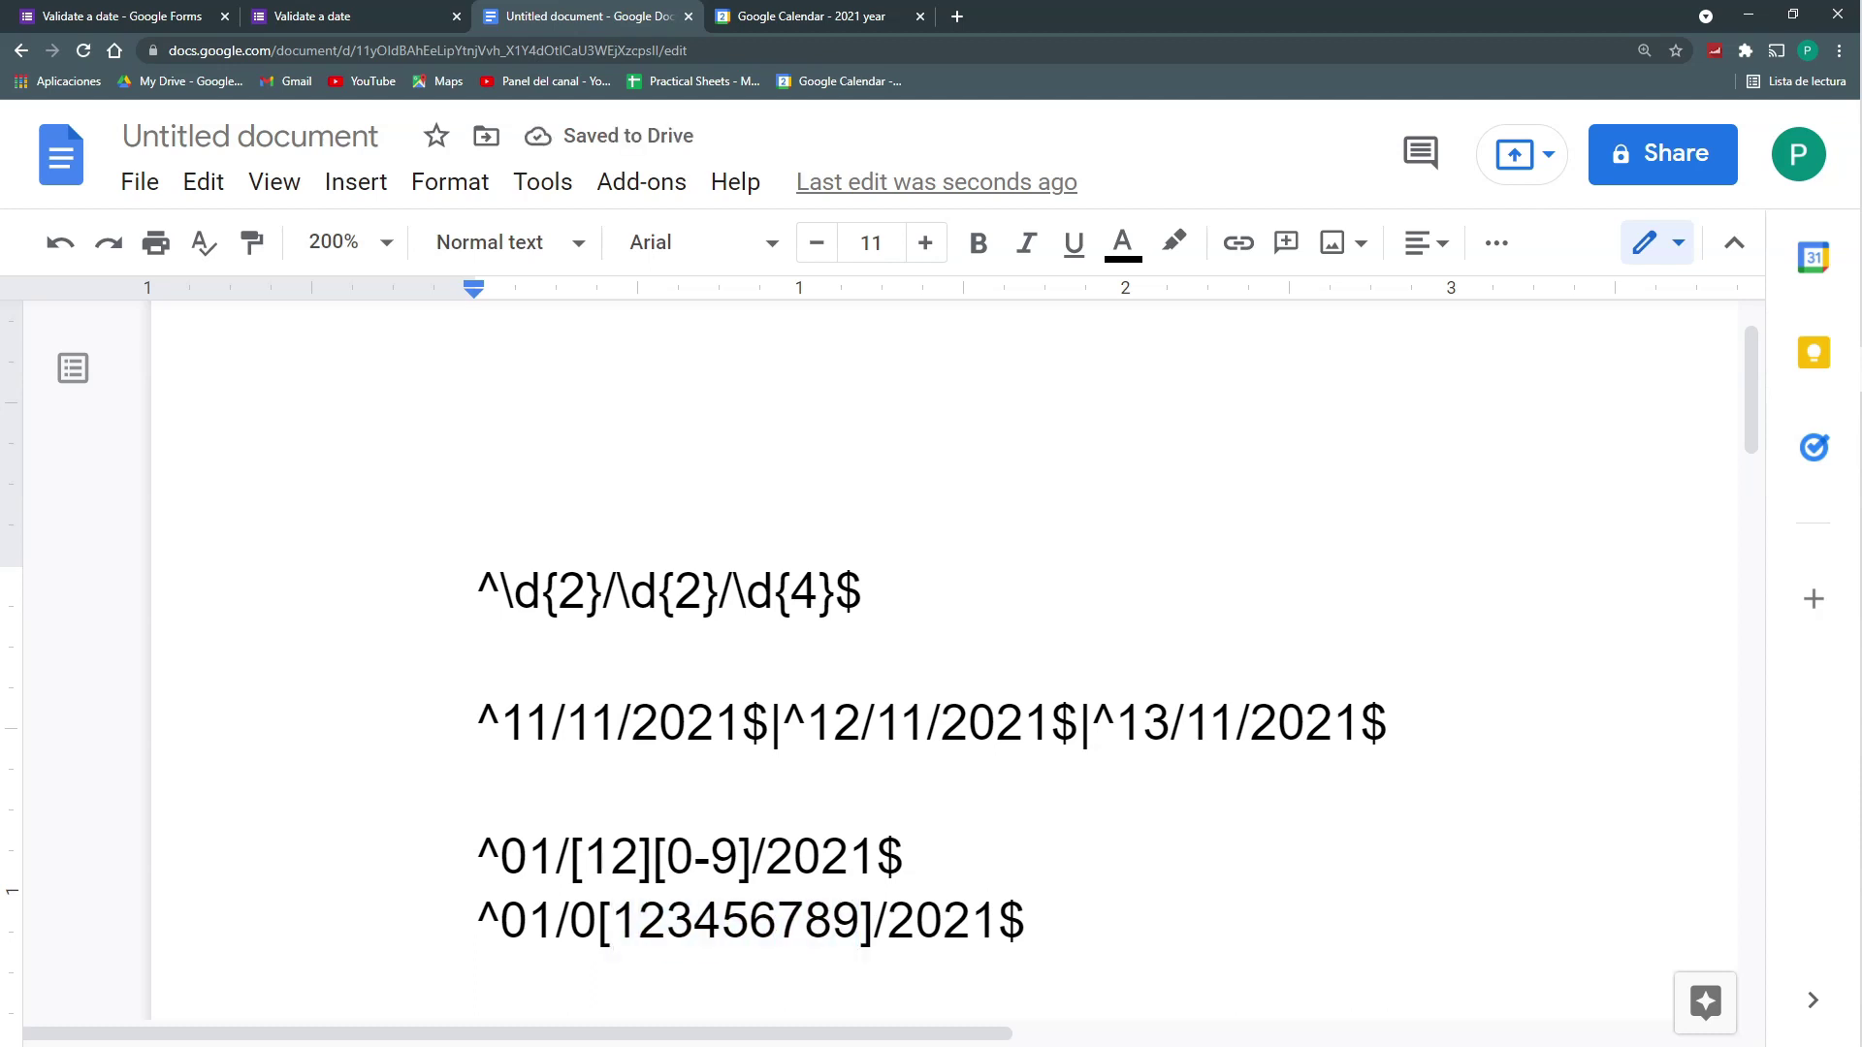
# Step: Duplicate the pattern ^01/0[123456789]/2021$ onto the line directly below it
pyautogui.press('End')
pyautogui.hotkey('shift', 'Left')
pyautogui.hotkey('shift', 'Left')
pyautogui.hotkey('shift', 'Left')
pyautogui.hotkey('shift', 'Left')
pyautogui.hotkey('shift', 'Left')
pyautogui.hotkey('shift', 'Left')
pyautogui.hotkey('shift', 'Left')
pyautogui.hotkey('shift', 'Left')
pyautogui.hotkey('shift', 'Left')
pyautogui.hotkey('shift', 'Home')
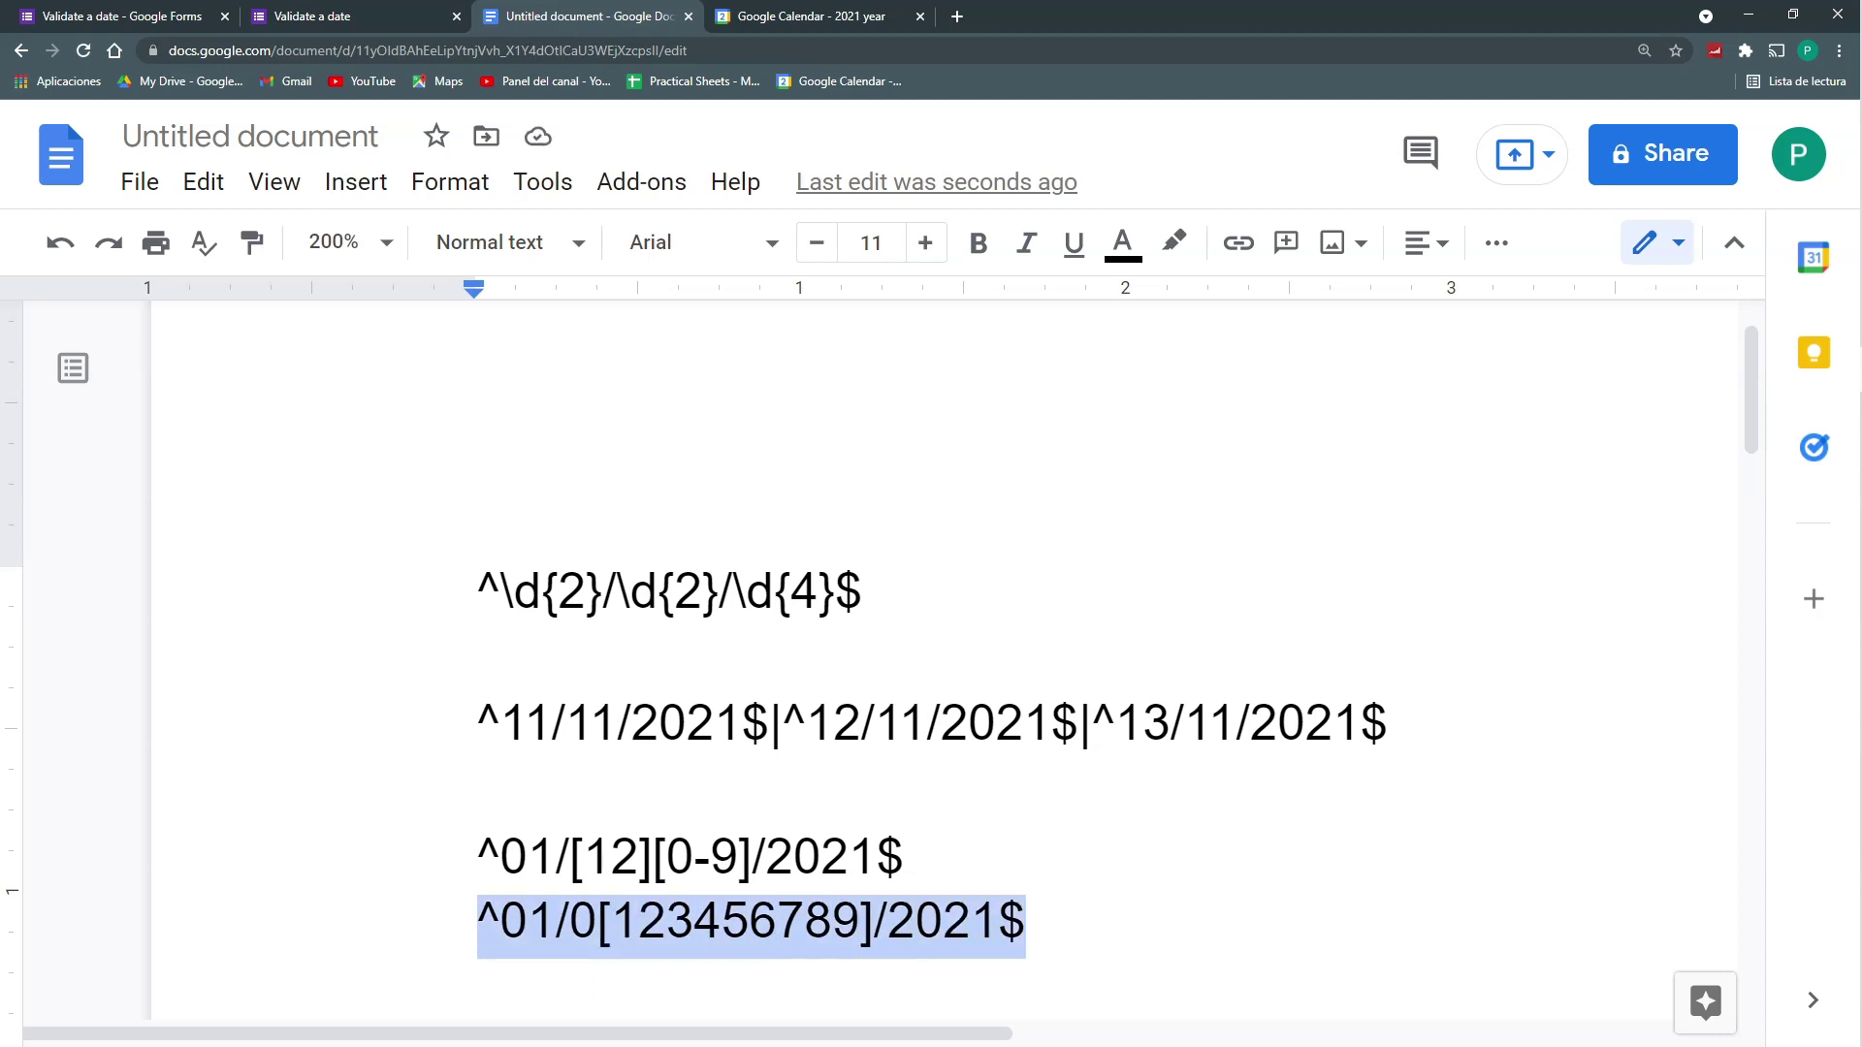
pyautogui.press('Right')
pyautogui.press('Return')
pyautogui.hotkey('ctrl', 'v')
# Step: Change the day part of the duplicated pattern to 3[01], giving ^01/3[01]/2021$
pyautogui.moveTo(599, 797); pyautogui.dragTo(570, 796)
pyautogui.write('3')
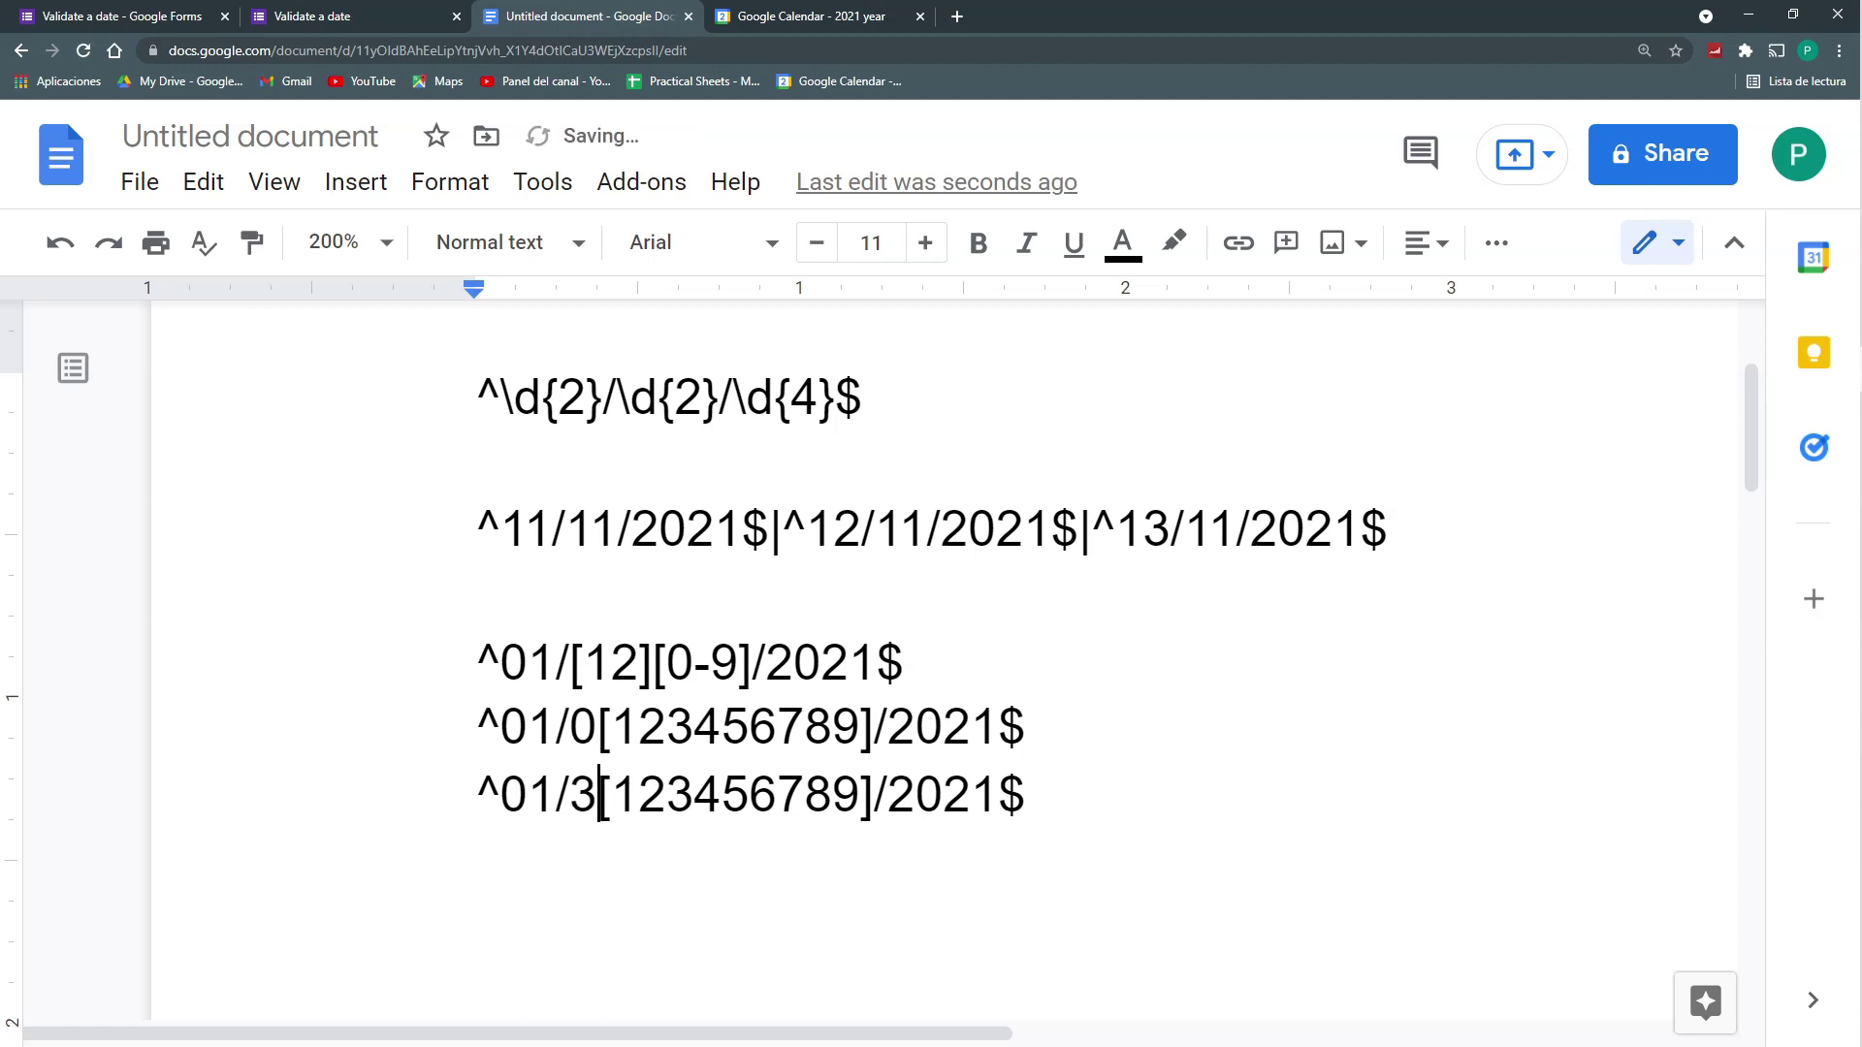
pyautogui.moveTo(860, 796); pyautogui.dragTo(637, 796)
pyautogui.press('BackSpace')
pyautogui.press('Left')
pyautogui.write('0')
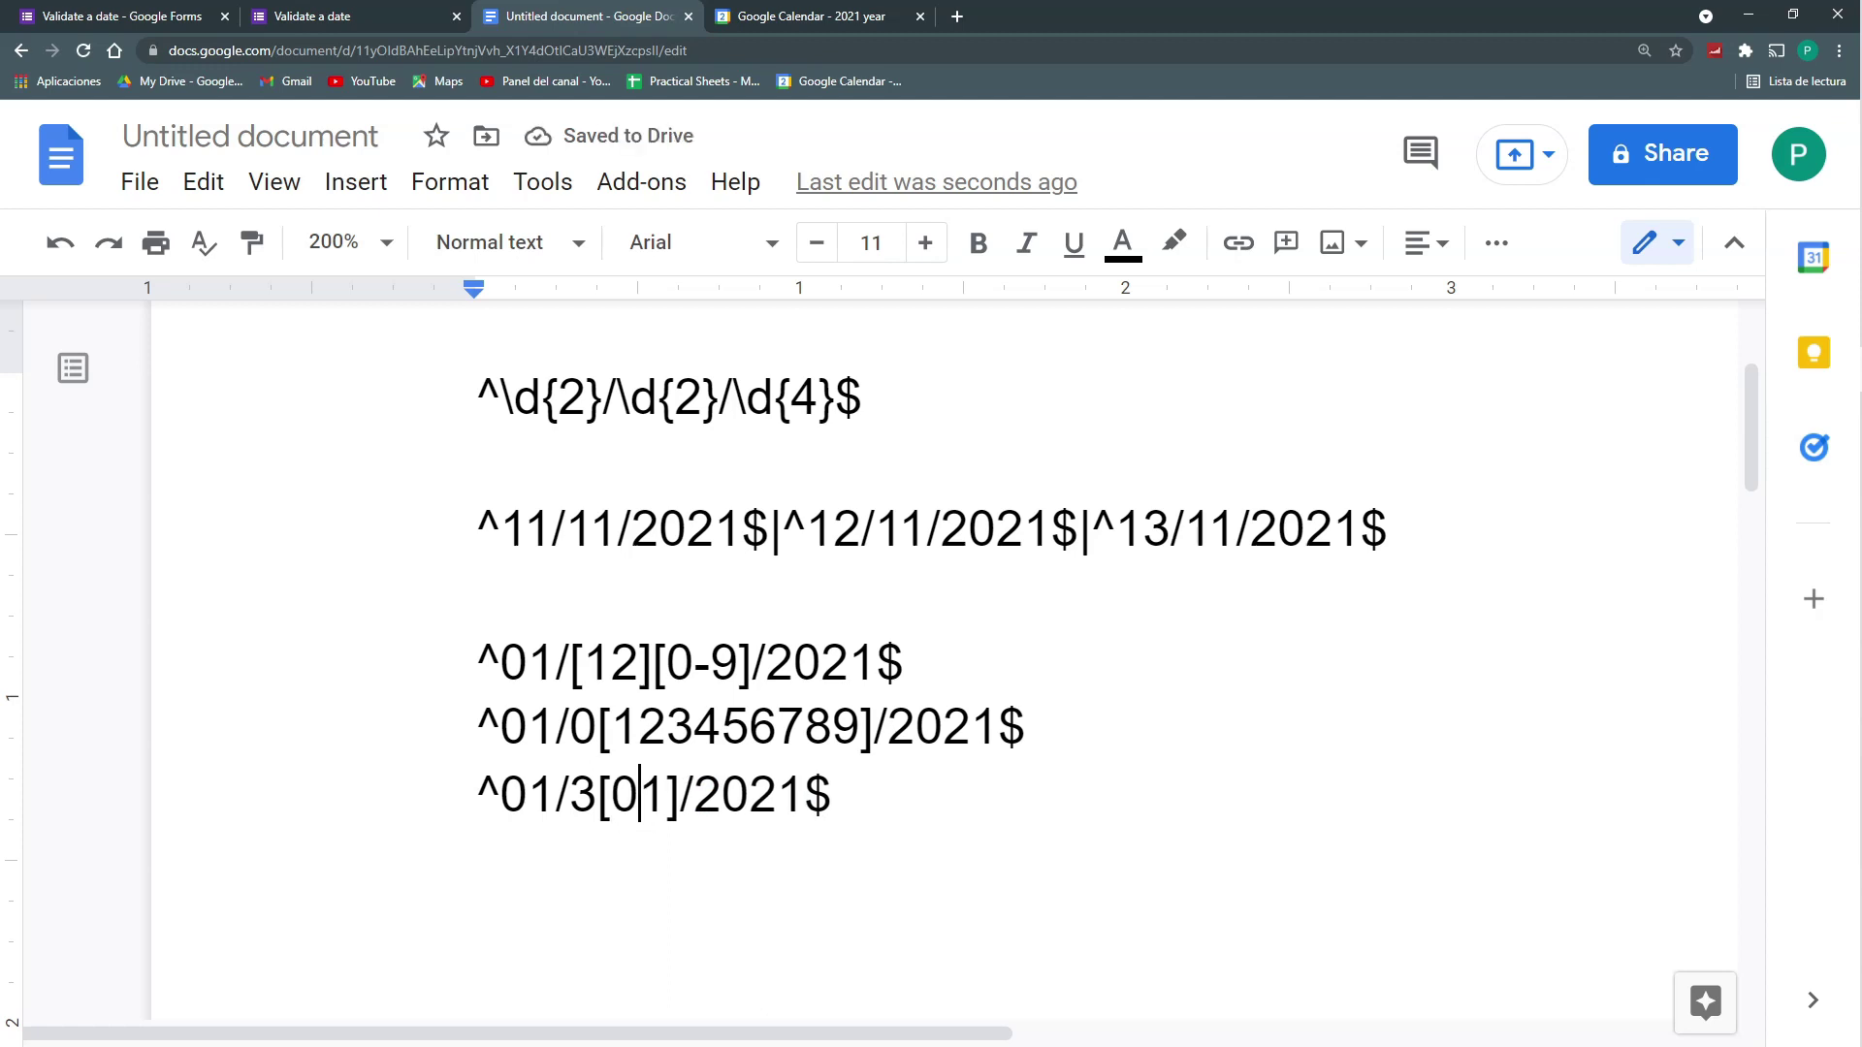
# Step: Join the three January patterns into a single line, separating them with the | operator
pyautogui.click(904, 664)
pyautogui.write('|')
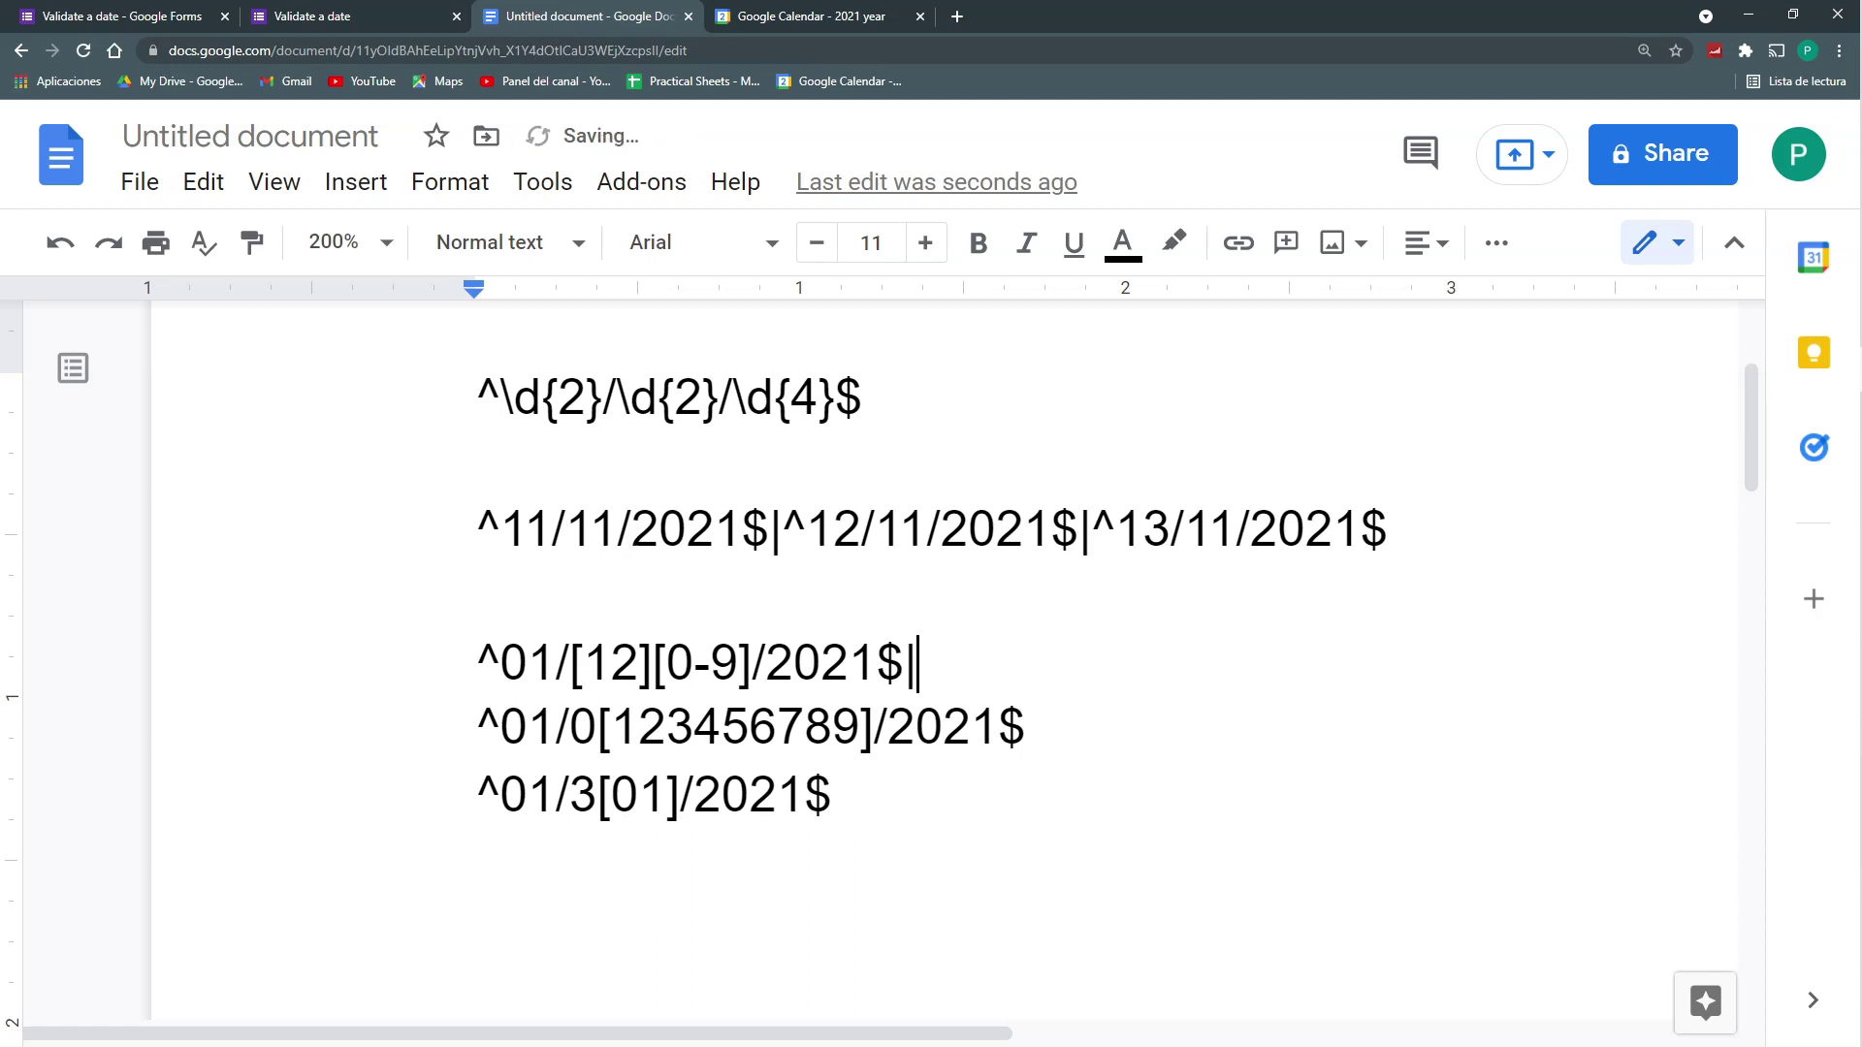
pyautogui.press('Delete')
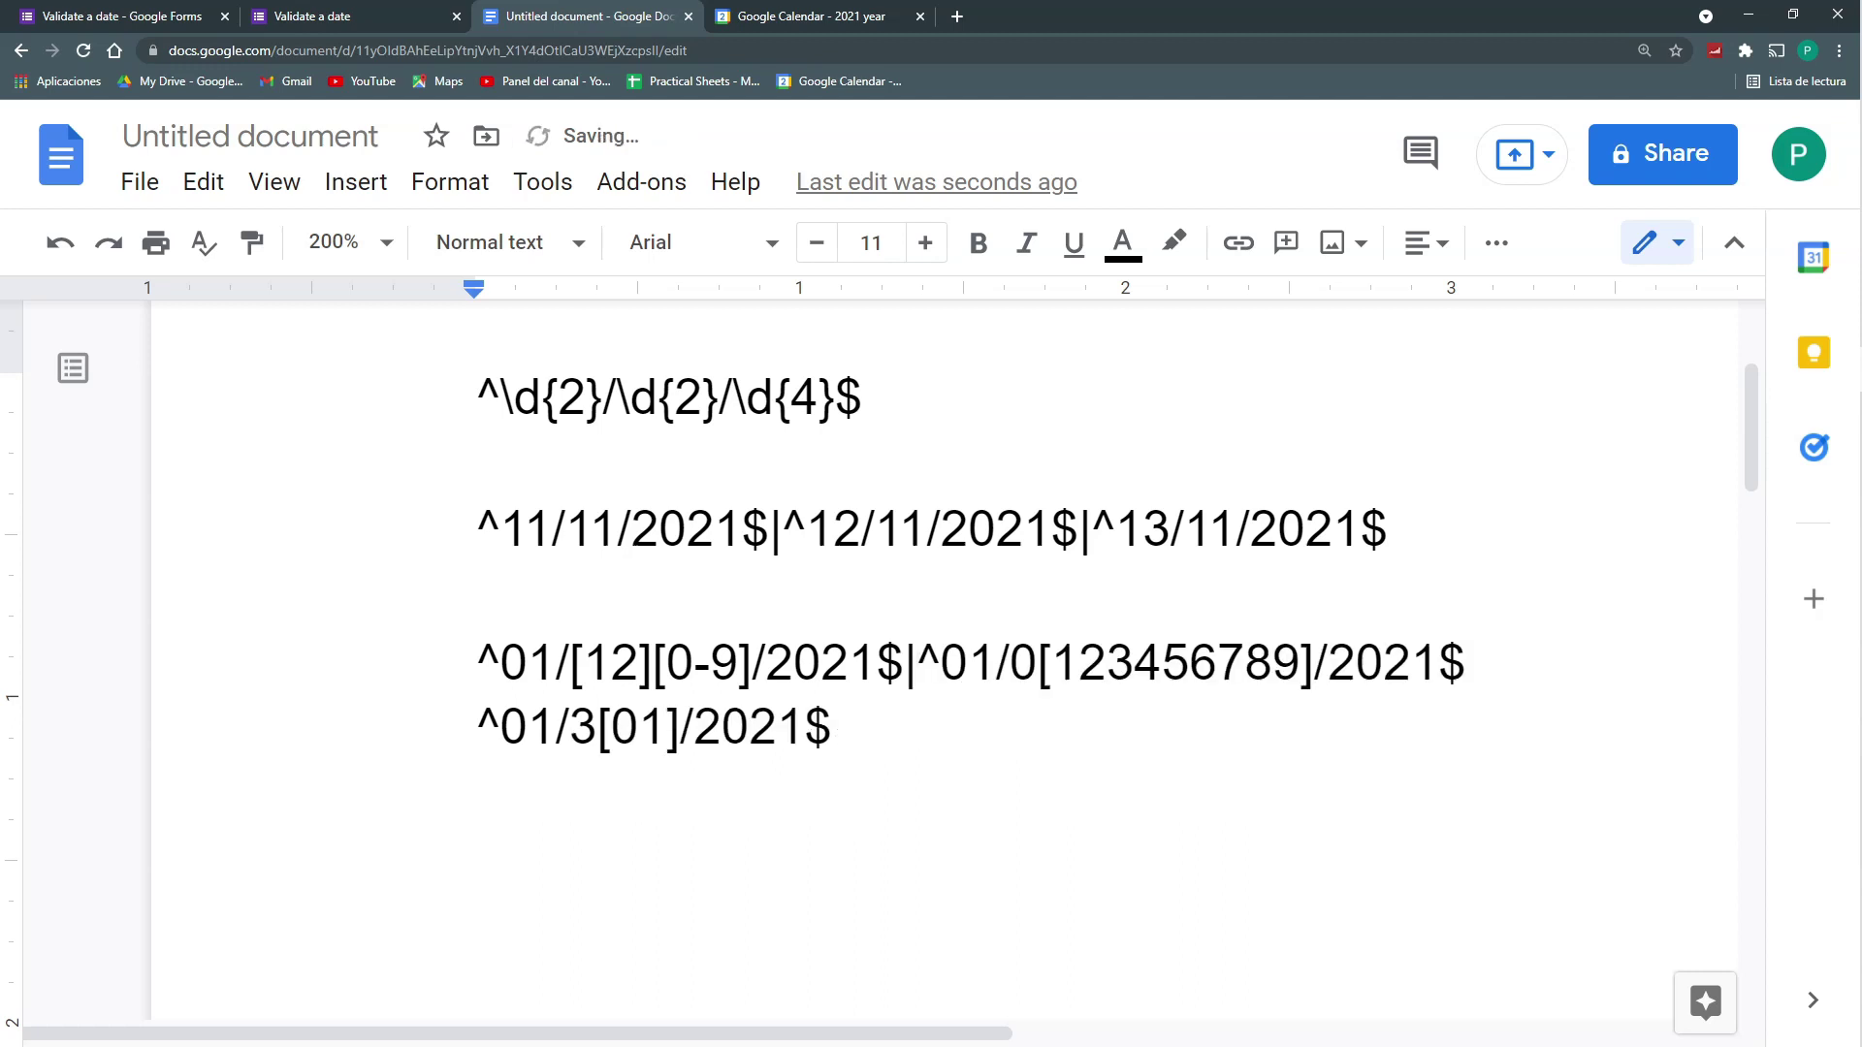
pyautogui.press('End')
pyautogui.write('|')
pyautogui.press('Delete')
# Step: Replace the Date question's validation pattern in the form editor with the combined January pattern from the document
pyautogui.moveTo(1639, 667); pyautogui.dragTo(279, 667)
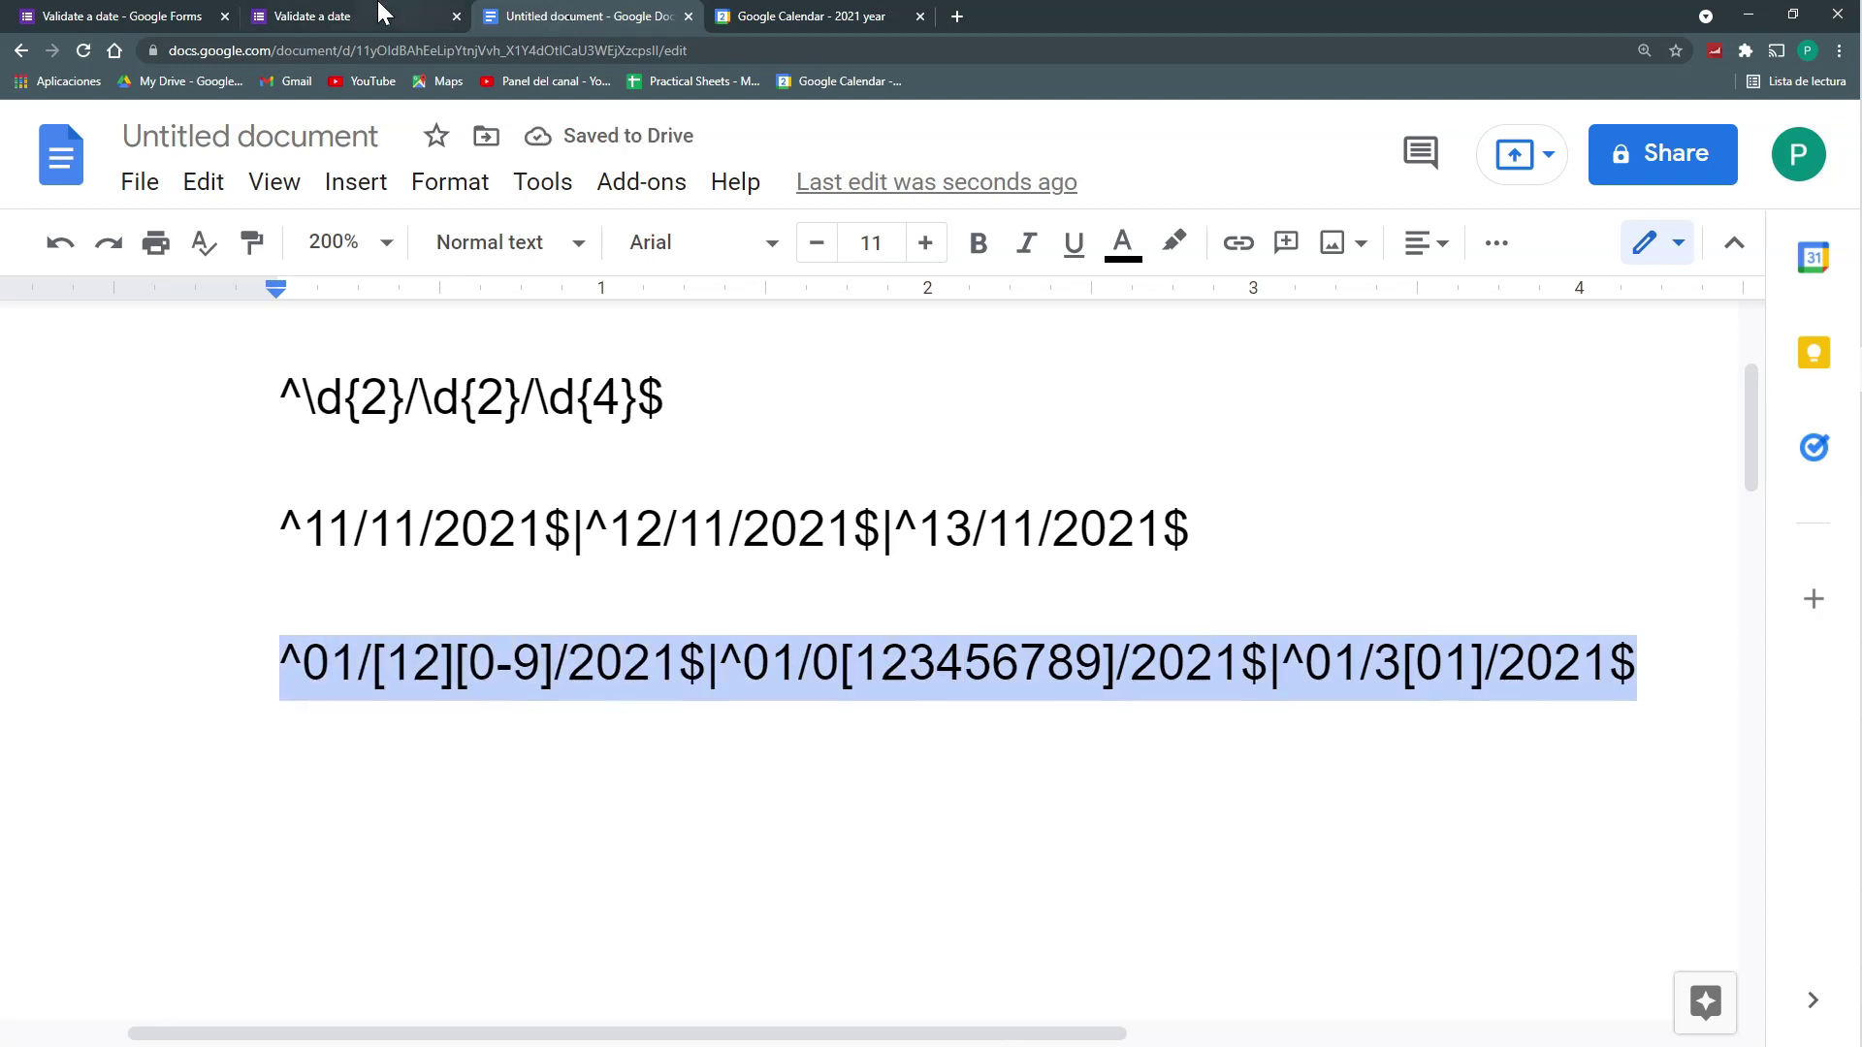
pyautogui.click(138, 16)
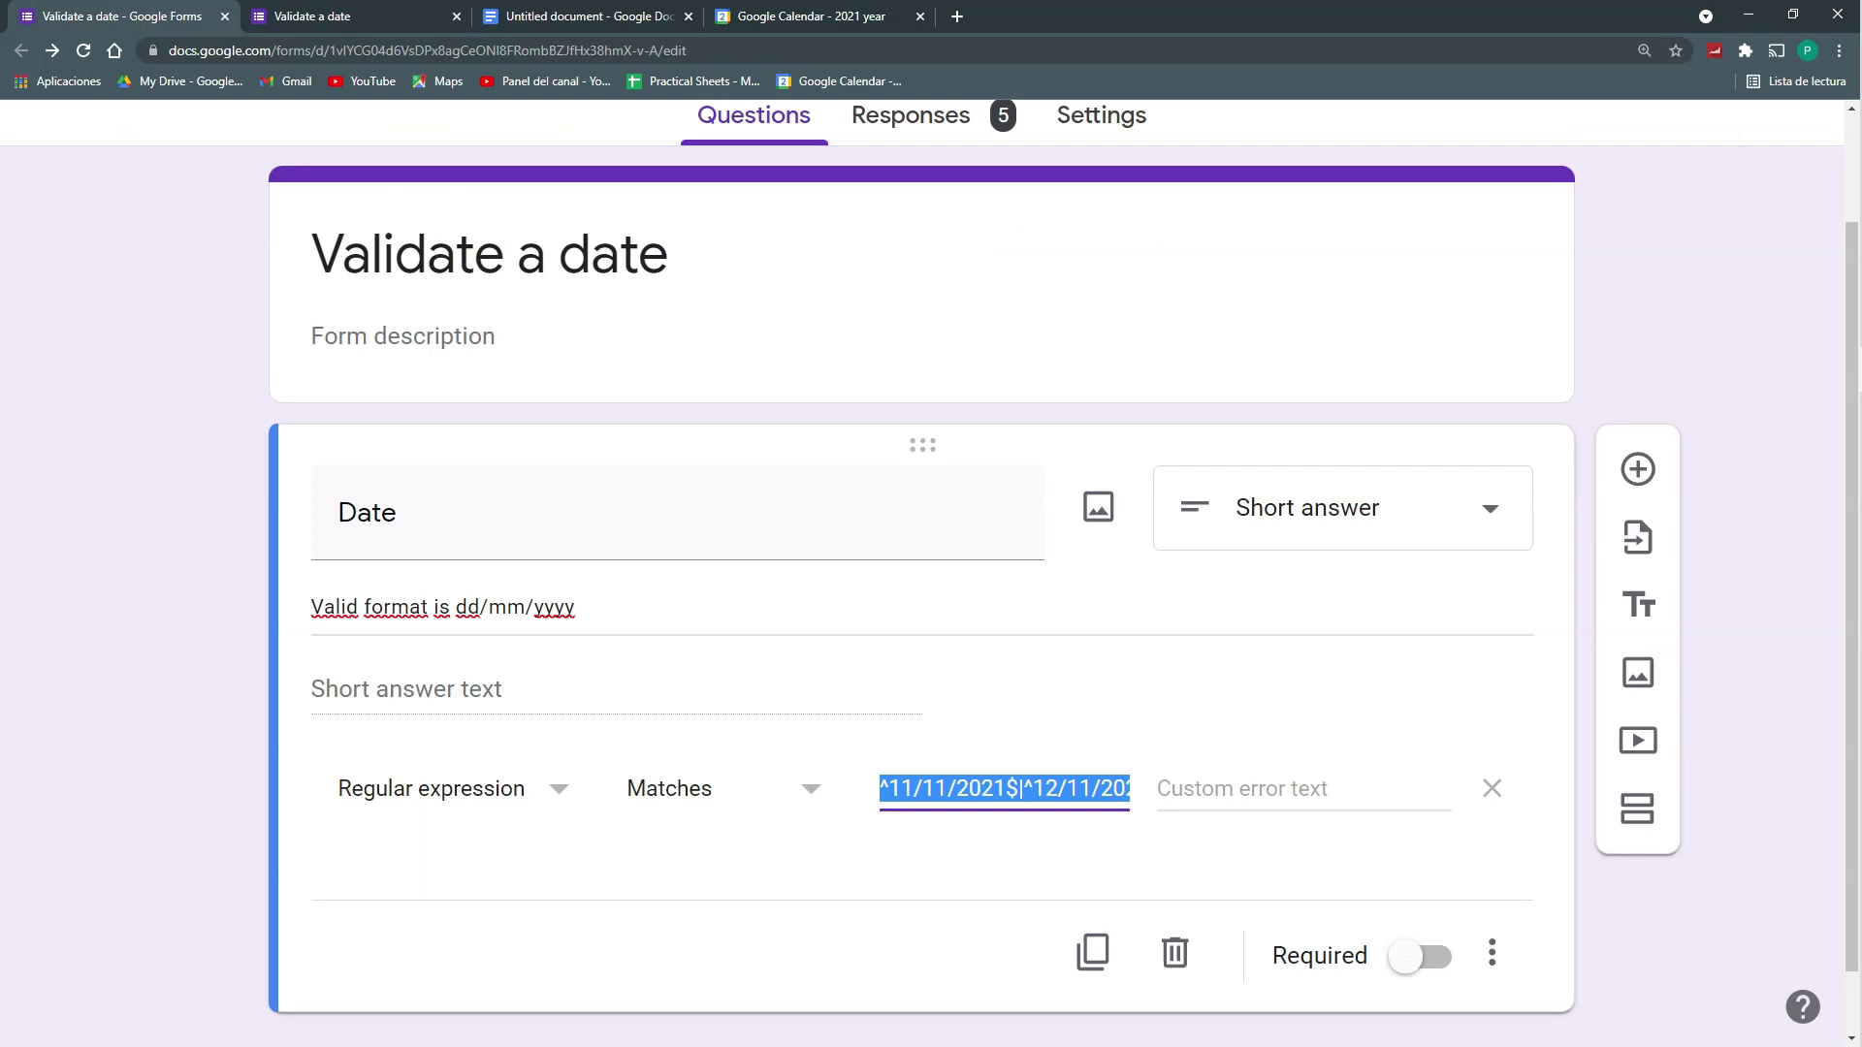
pyautogui.press('BackSpace')
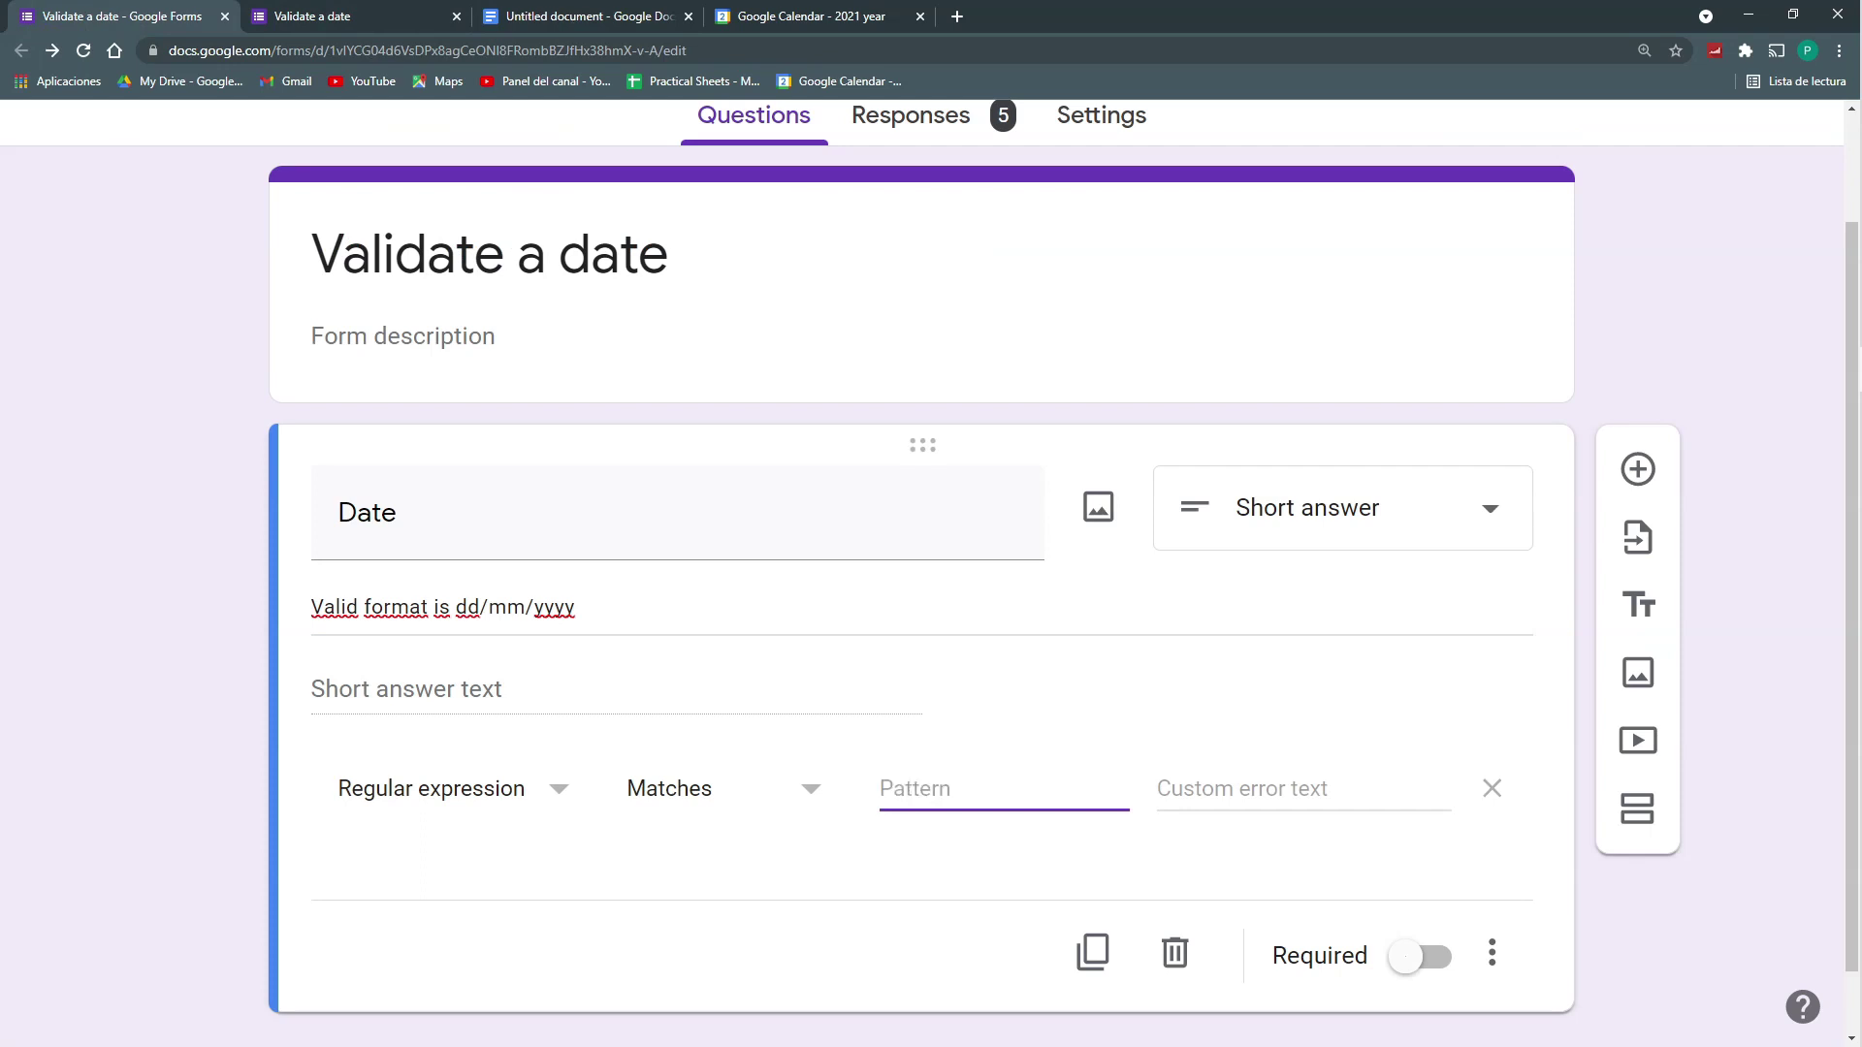
pyautogui.hotkey('ctrl', 'v')
pyautogui.click(1317, 878)
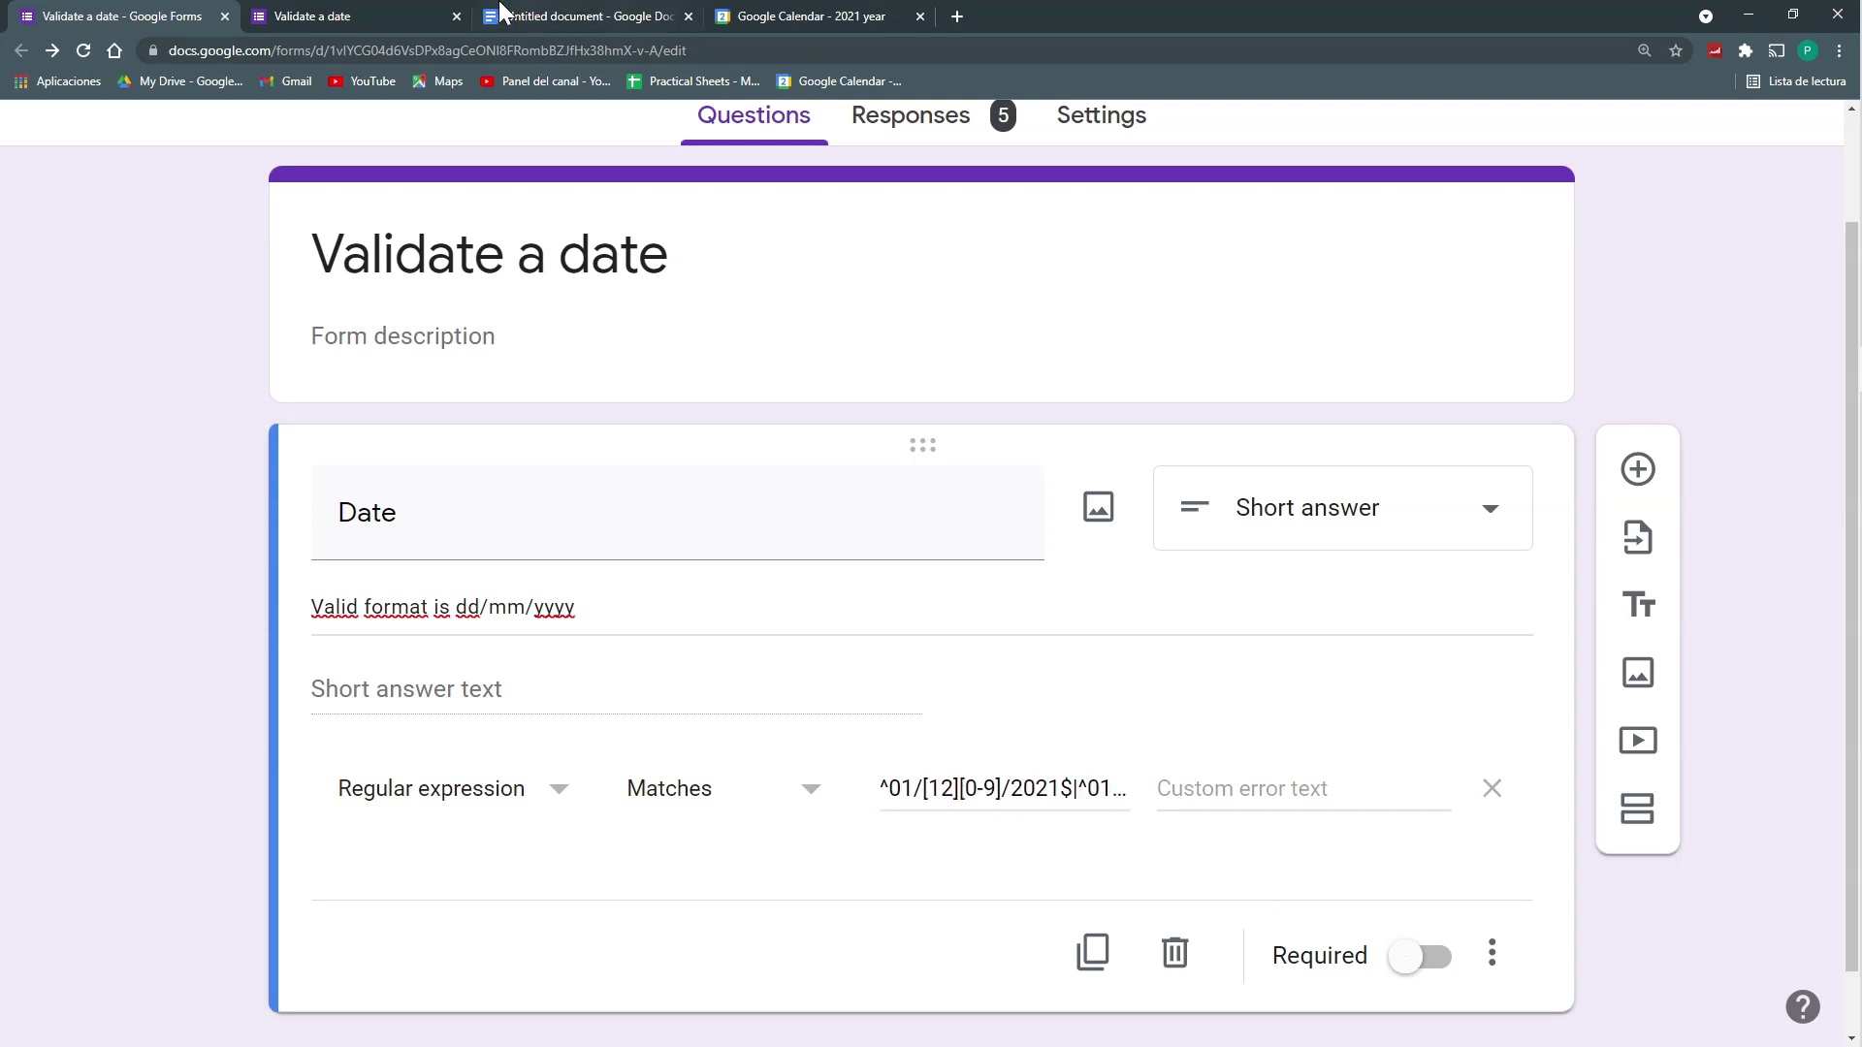
# Step: Change the Date question's description in the form editor to "Valid format is mm/dd/yyyy"
pyautogui.click(417, 15)
pyautogui.click(606, 379)
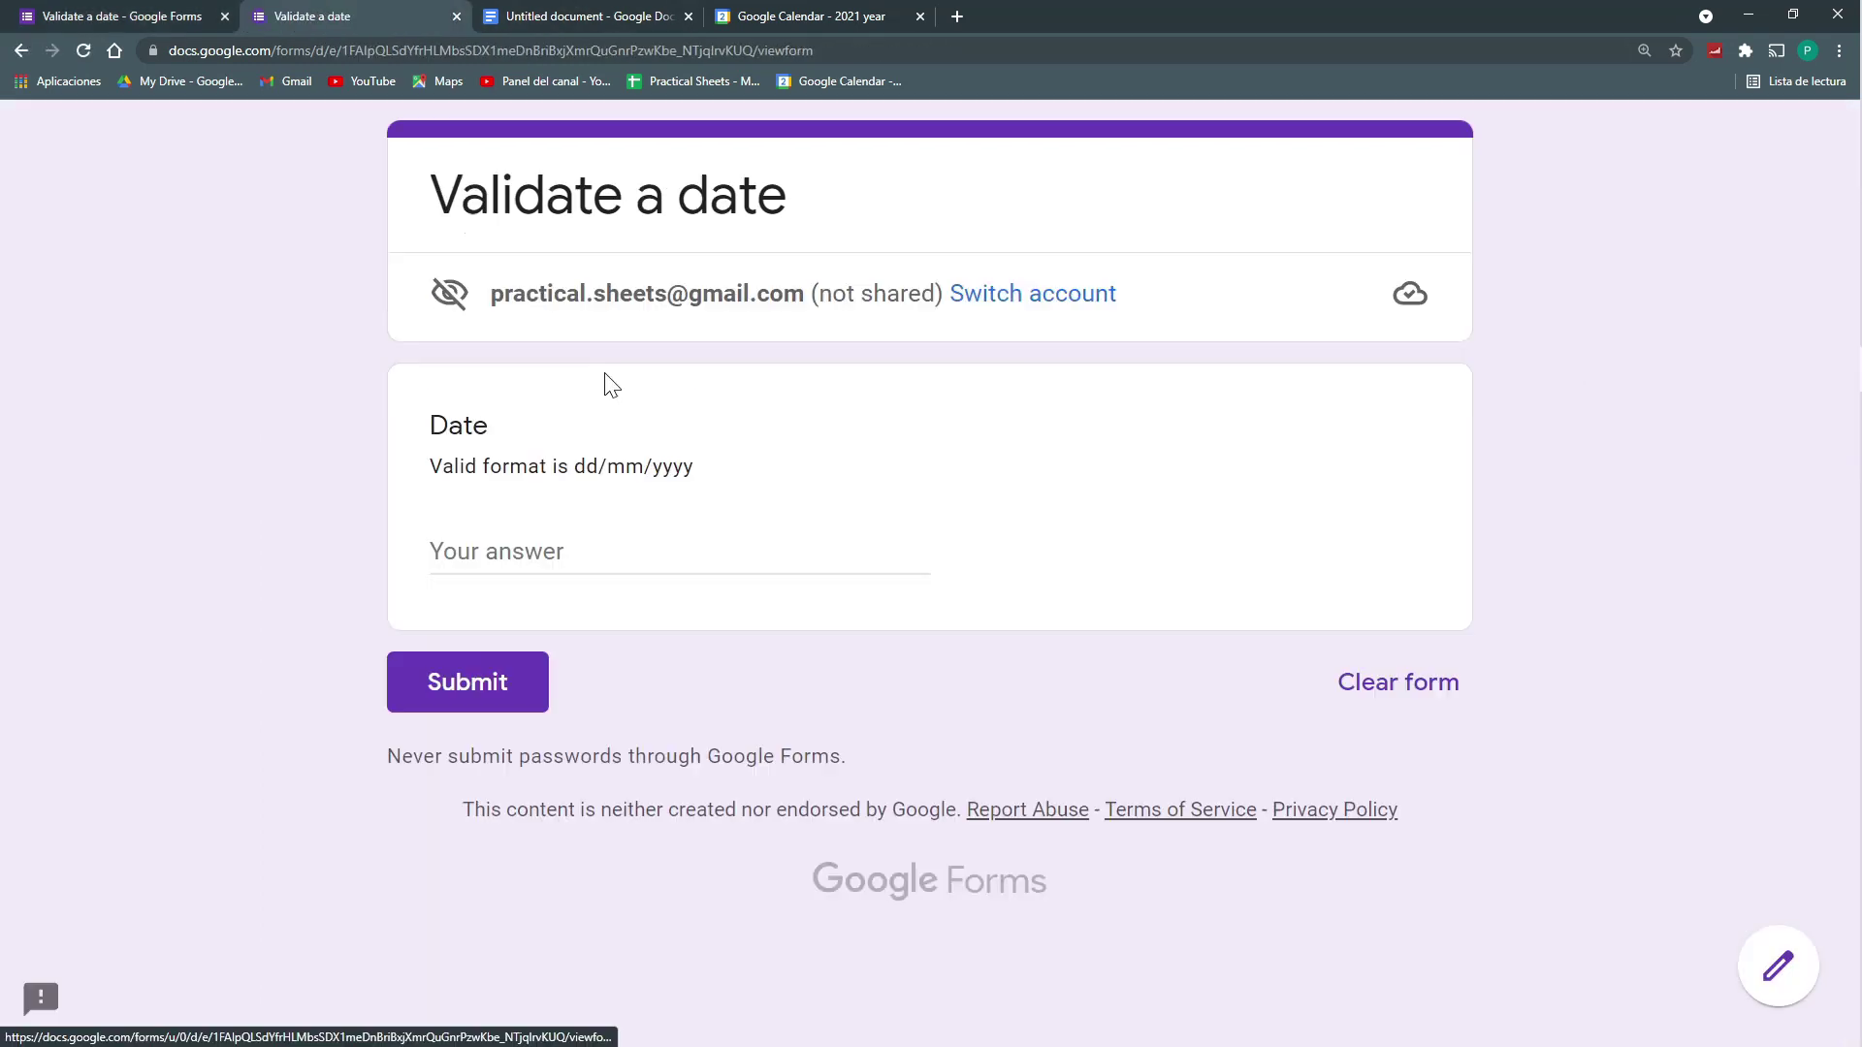
pyautogui.click(584, 552)
pyautogui.click(180, 15)
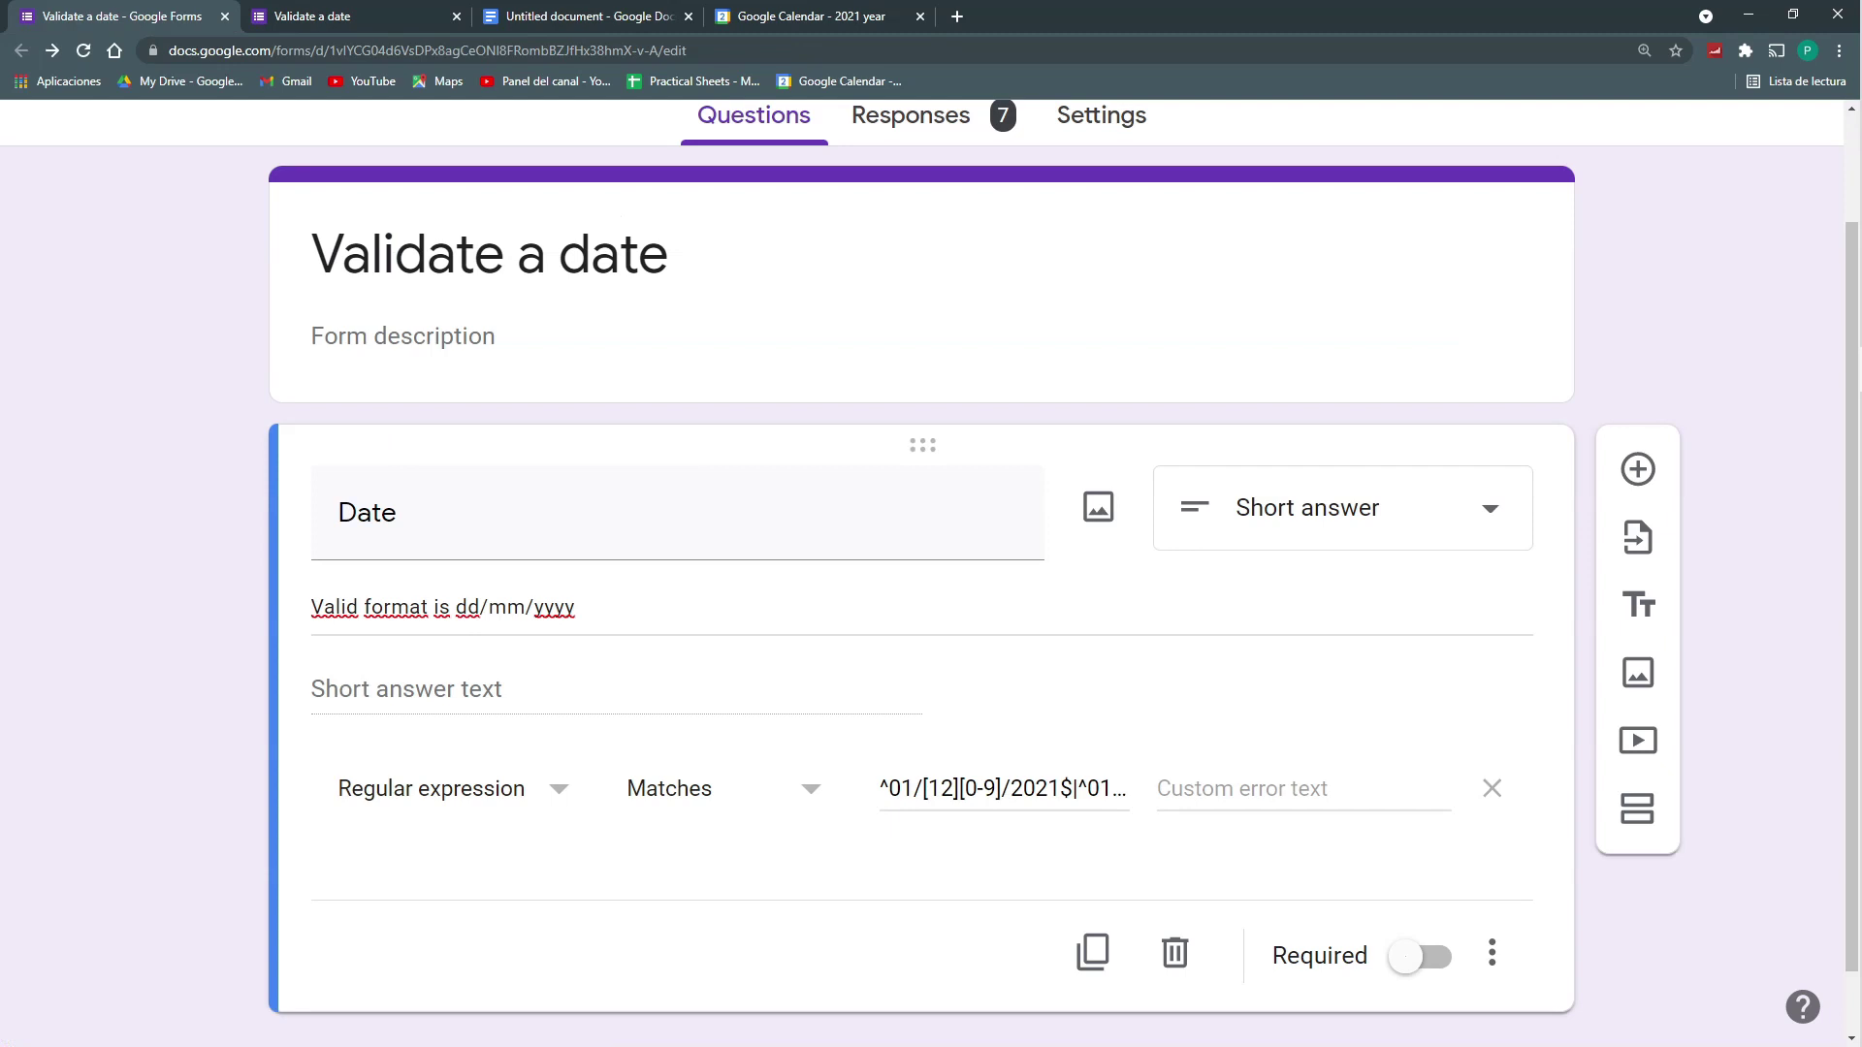
pyautogui.click(463, 608)
pyautogui.click(468, 607)
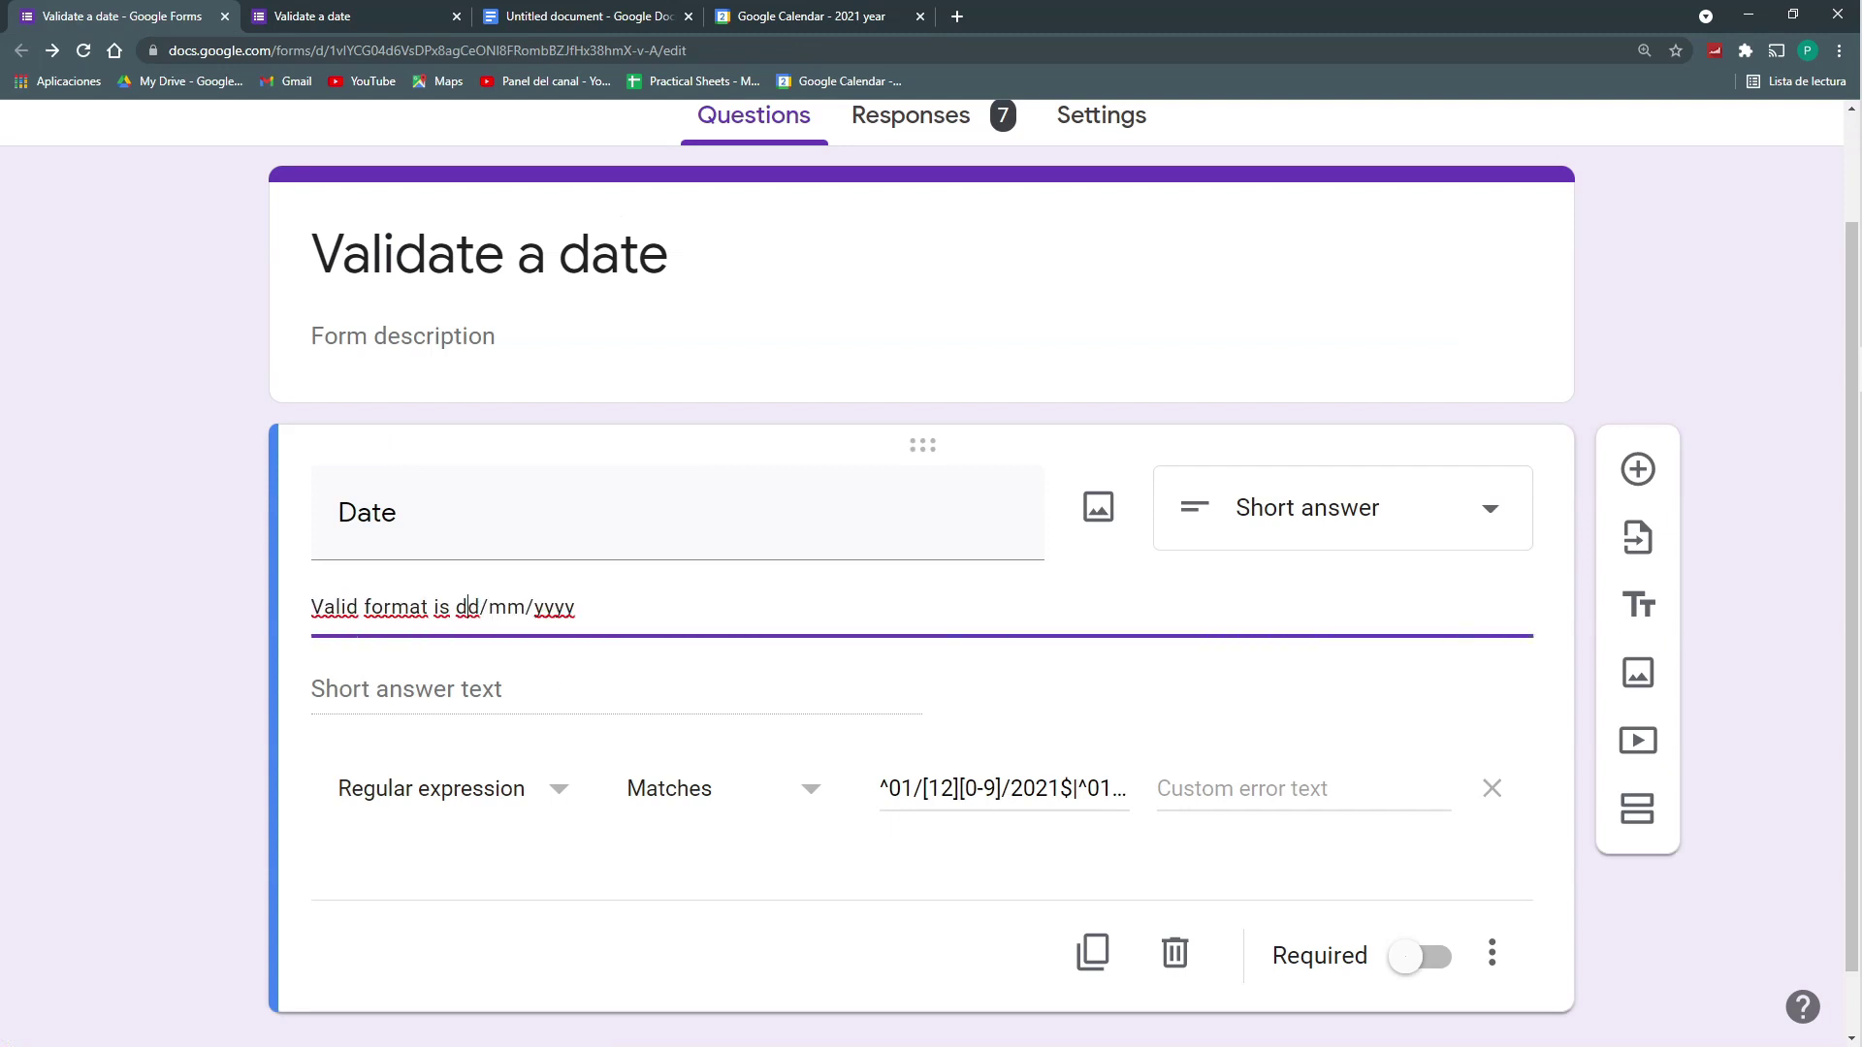
pyautogui.doubleClick(464, 607)
pyautogui.write('mm')
pyautogui.moveTo(539, 608); pyautogui.dragTo(502, 608)
pyautogui.write('dd')
# Step: Reload the live form and test the validation by submitting the date 01/32/2021
pyautogui.click(397, 14)
pyautogui.click(86, 49)
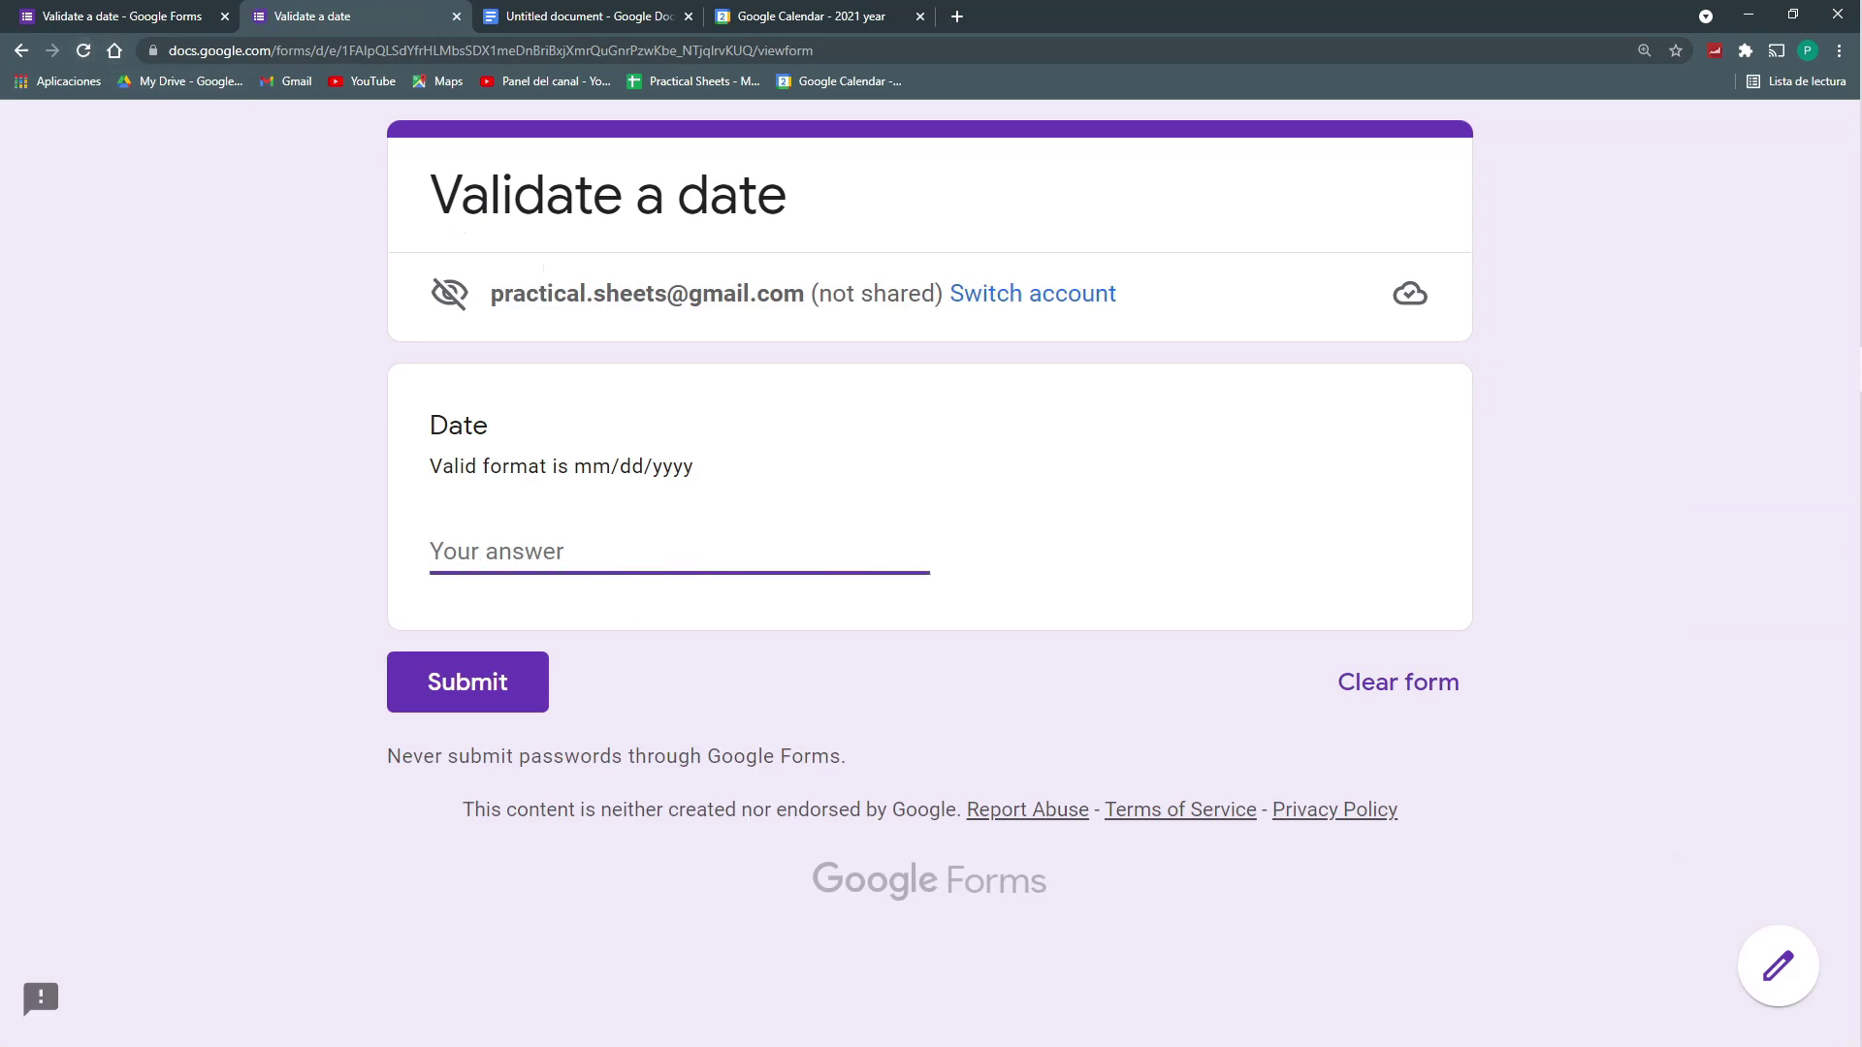
pyautogui.write('01/')
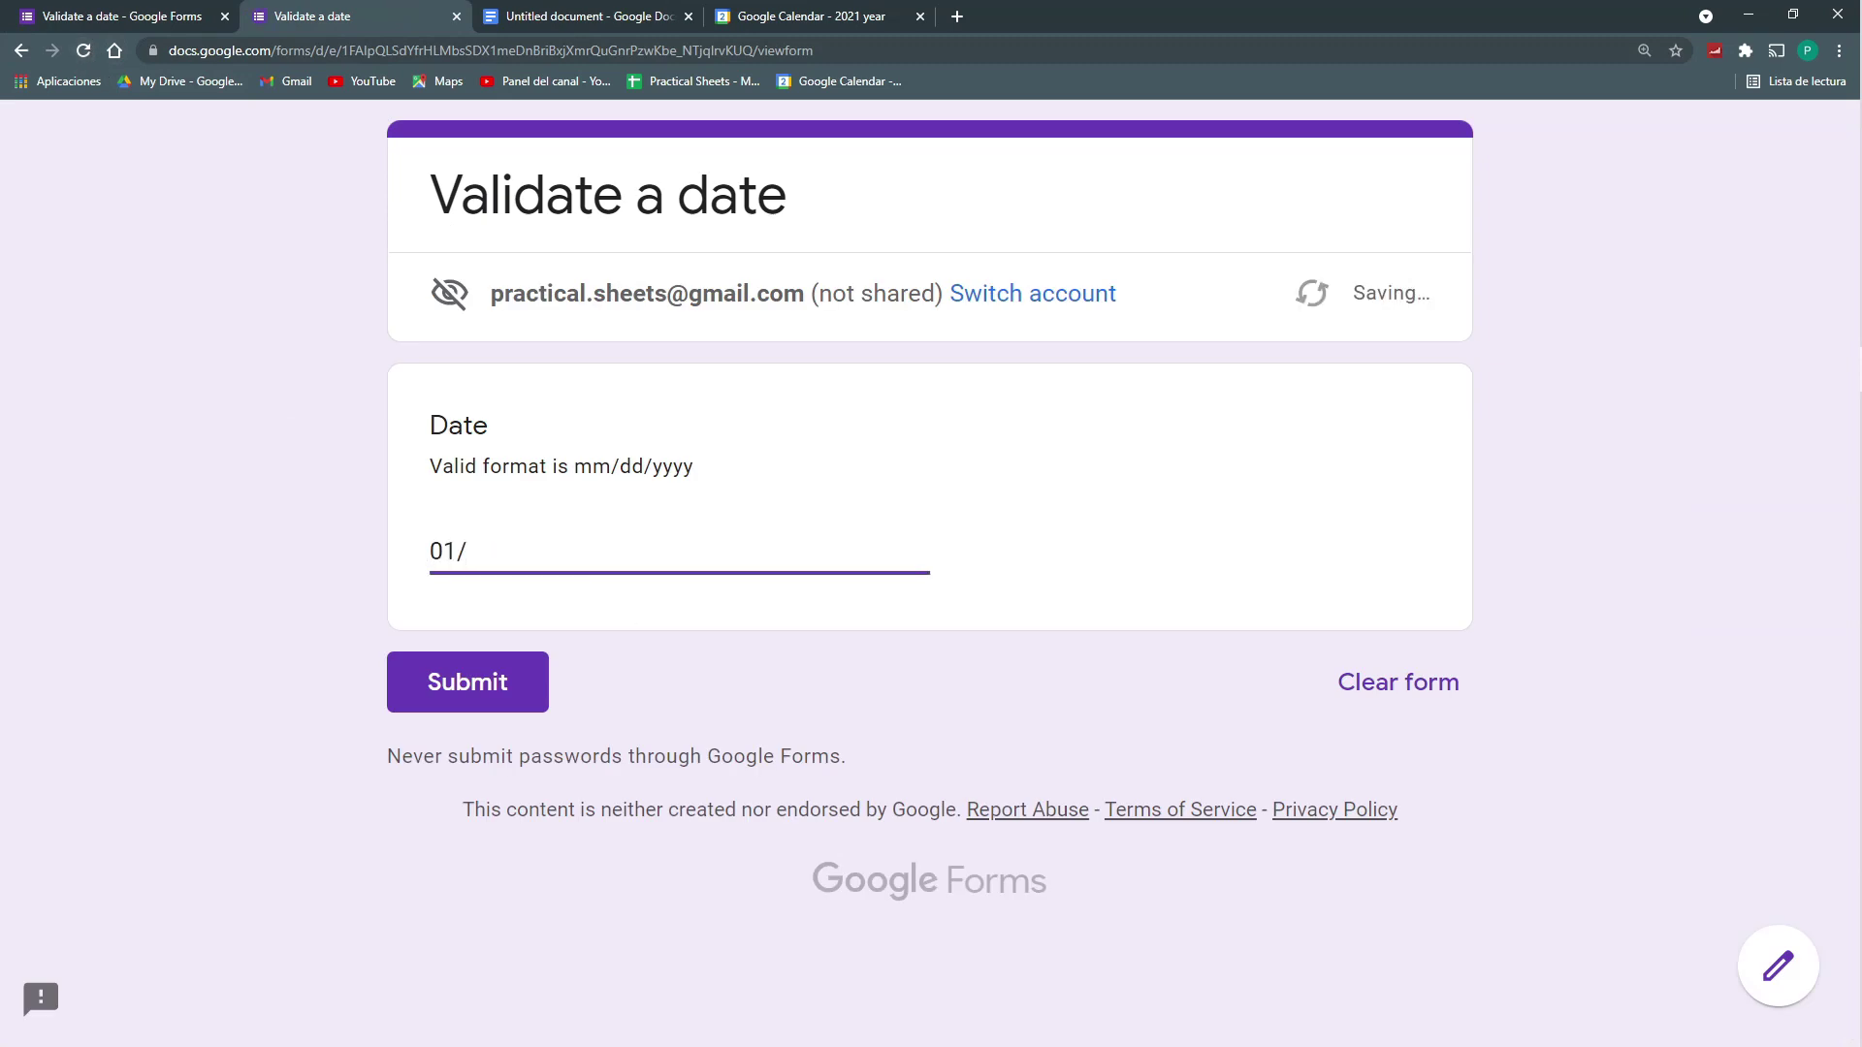
pyautogui.write('32/2021')
pyautogui.click(491, 682)
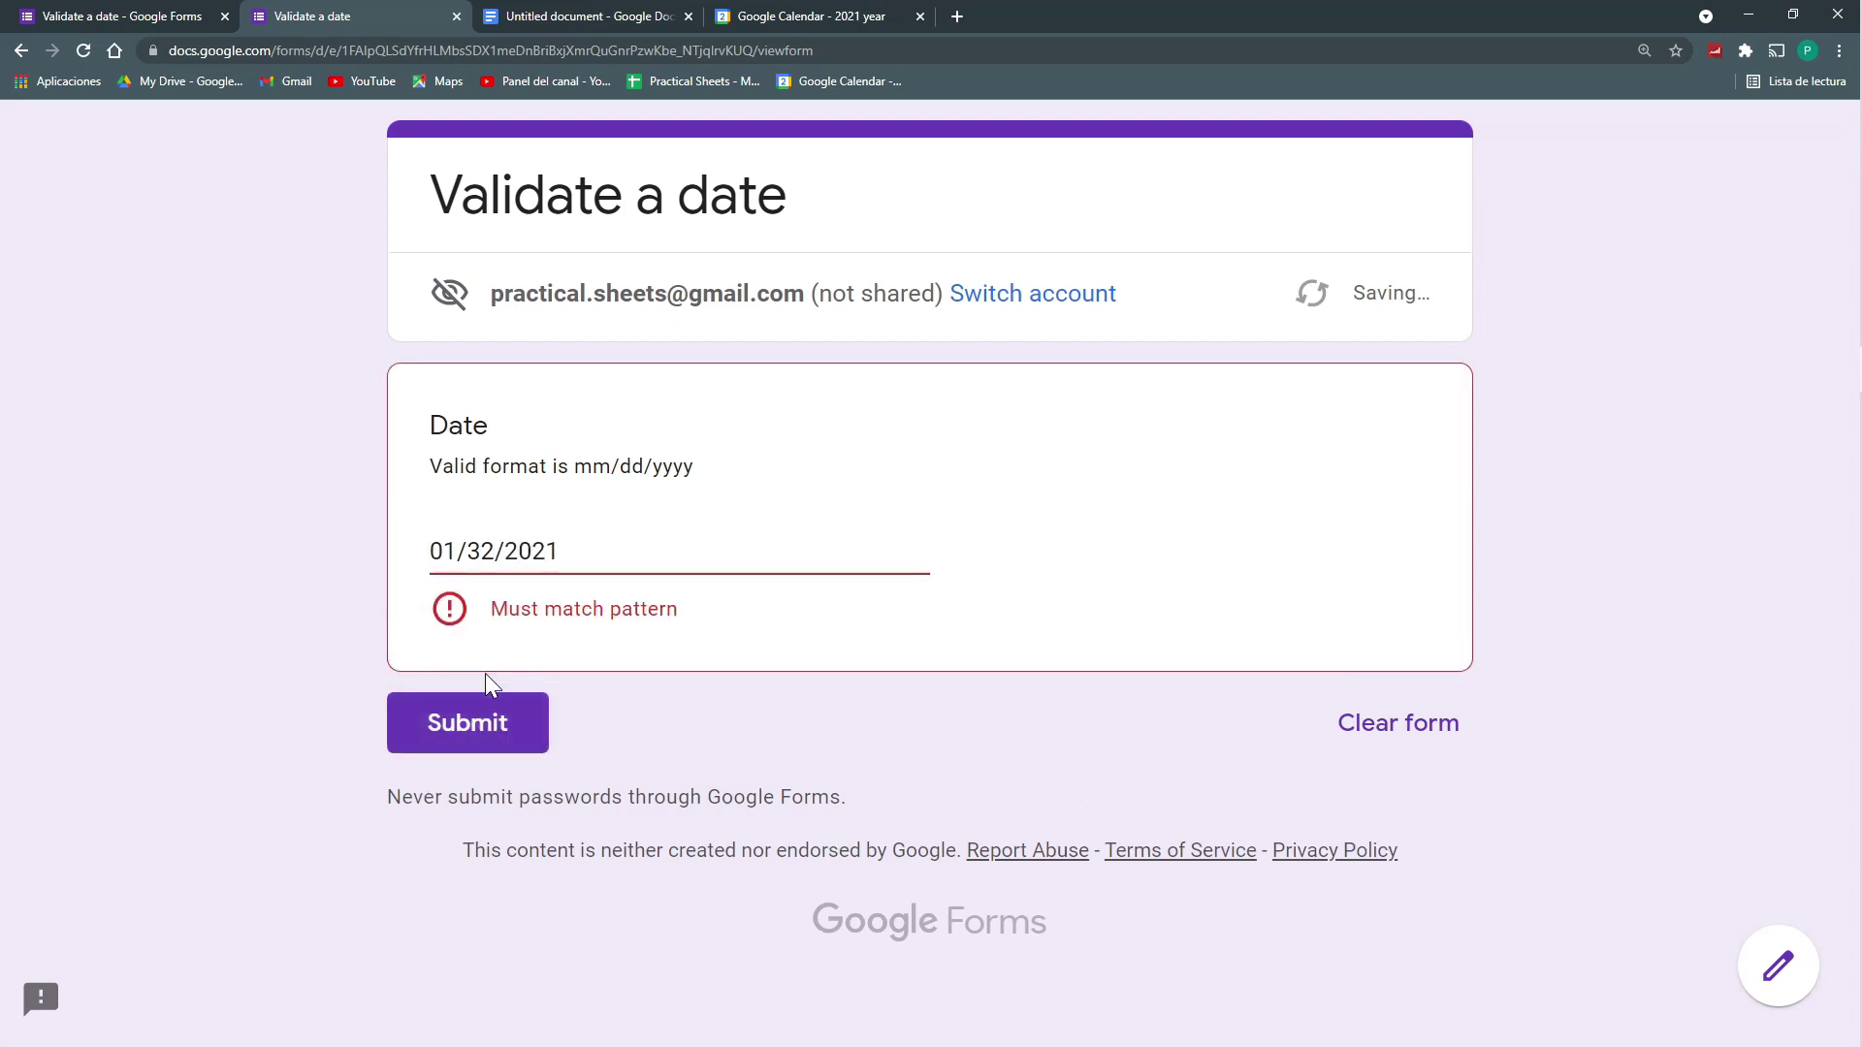
# Step: Test the live form's validation with the dates 01/00/2021 and 02/02/2021
pyautogui.doubleClick(481, 551)
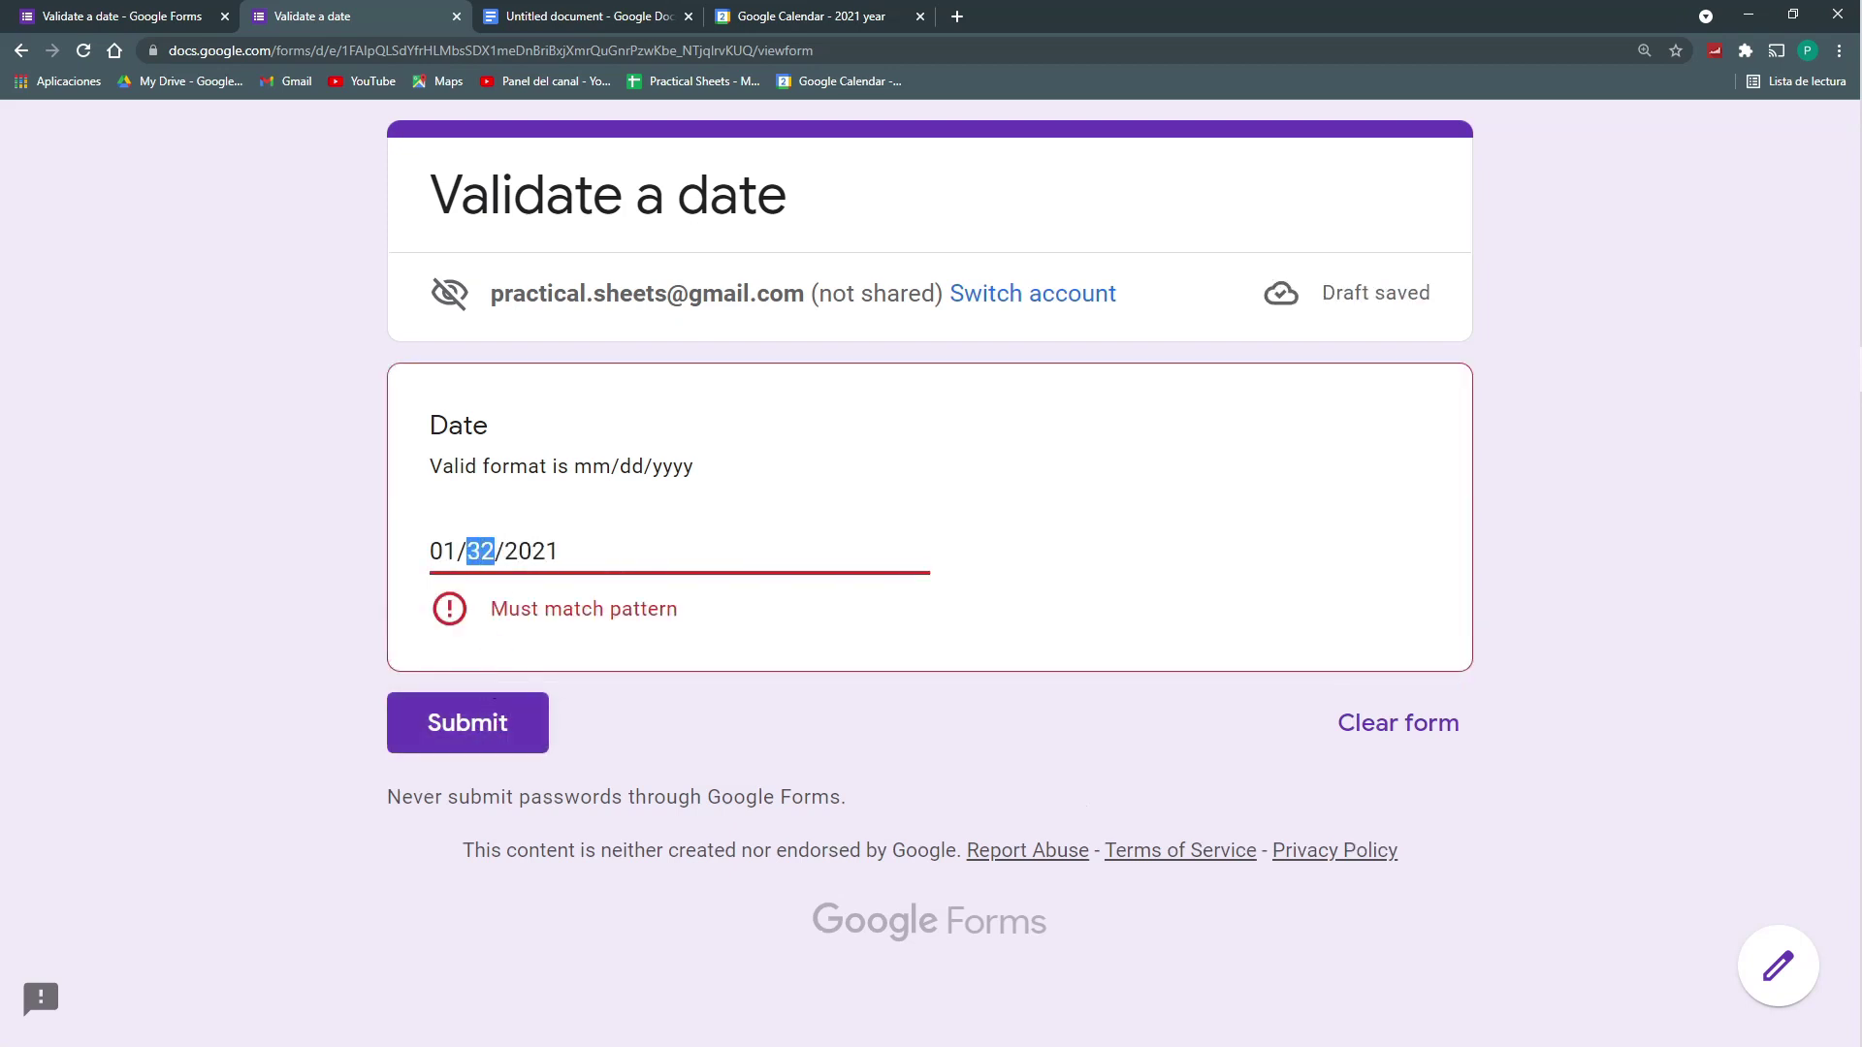
pyautogui.write('00')
pyautogui.click(498, 745)
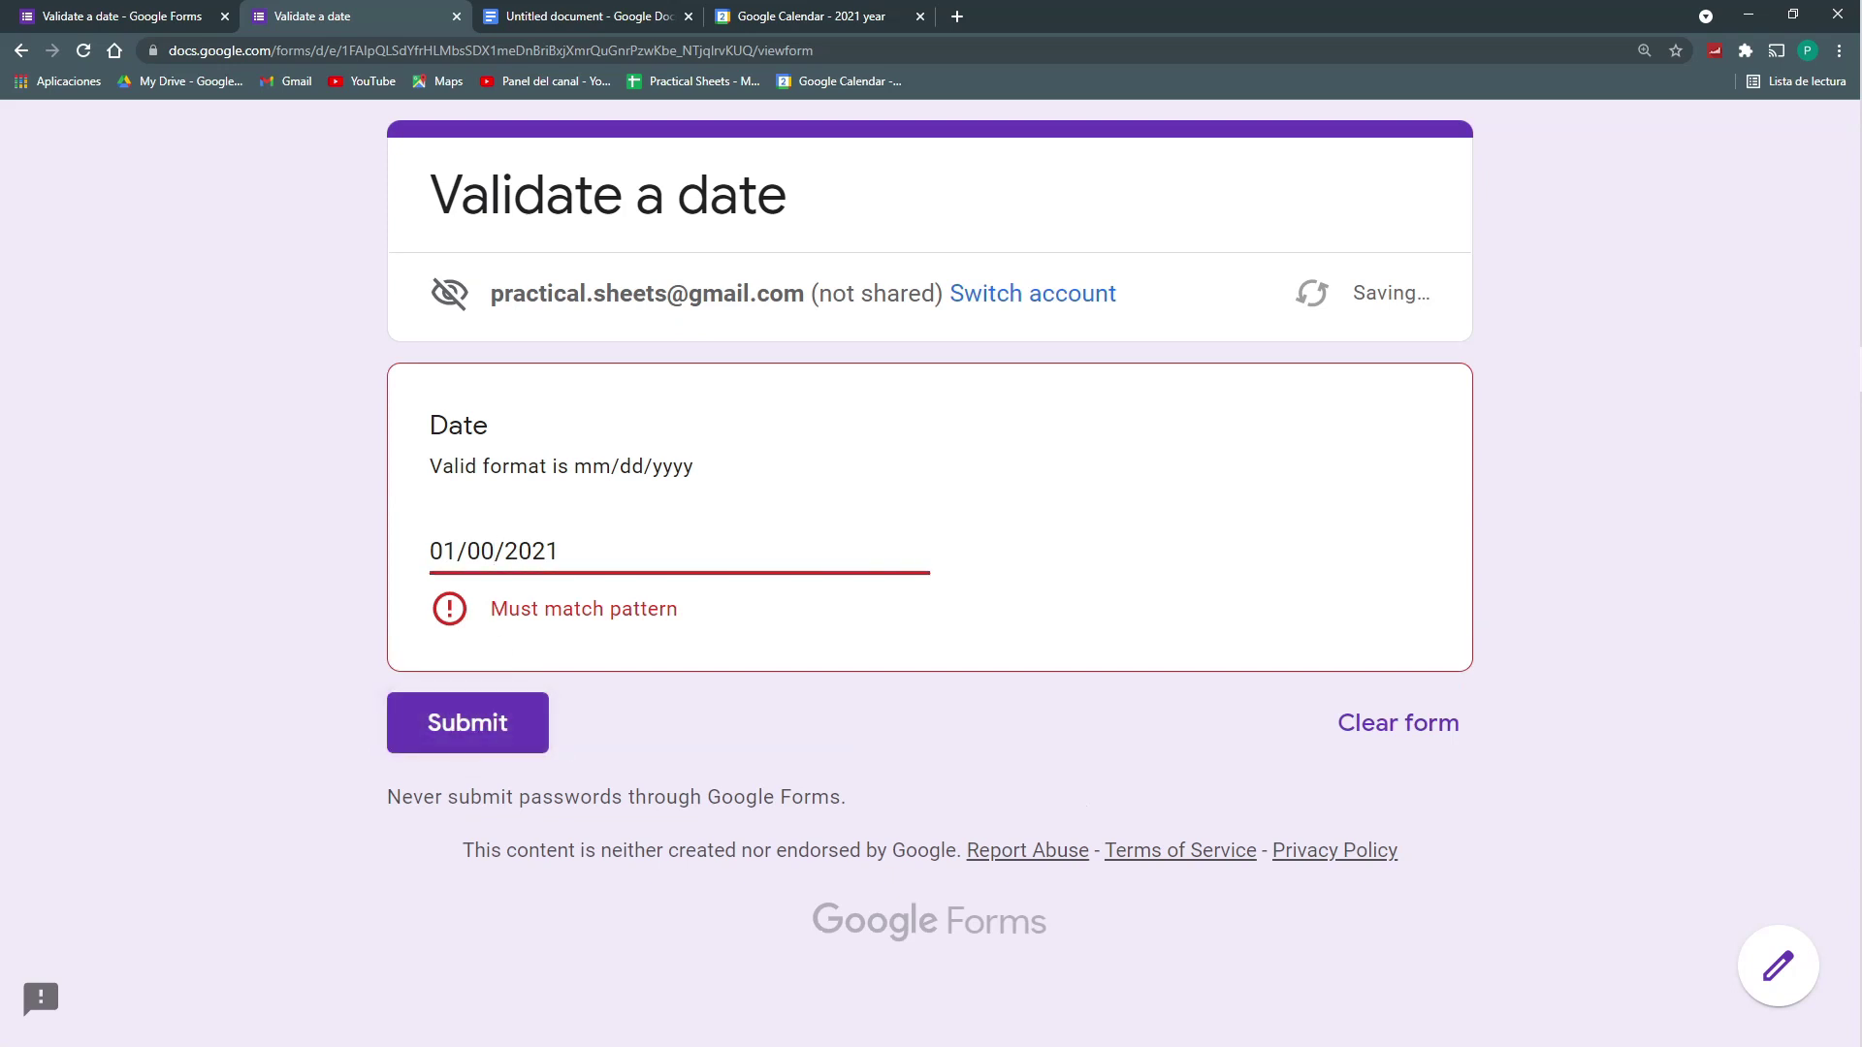
pyautogui.moveTo(457, 552); pyautogui.dragTo(482, 552)
pyautogui.write('2/2')
pyautogui.click(511, 729)
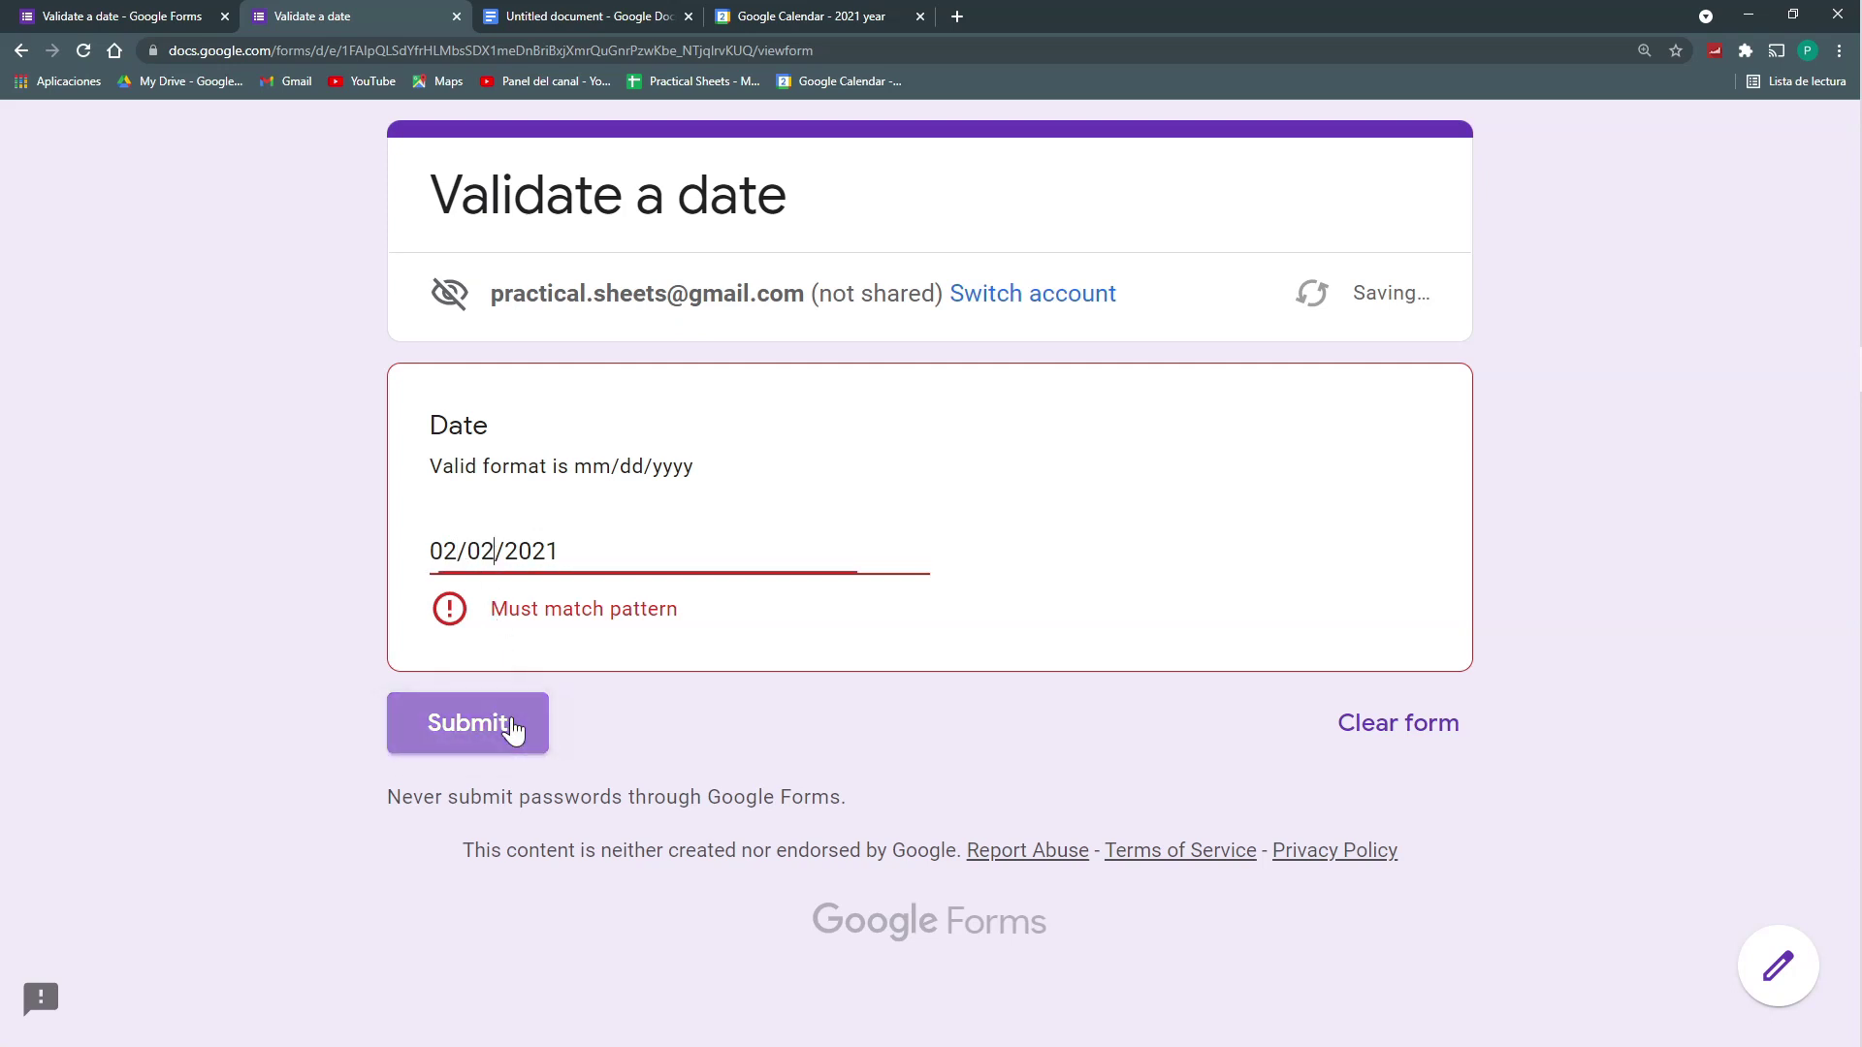
# Step: Correct the month in the live form's answer to 01 and submit the date 01/02/2021
pyautogui.moveTo(457, 551); pyautogui.dragTo(443, 551)
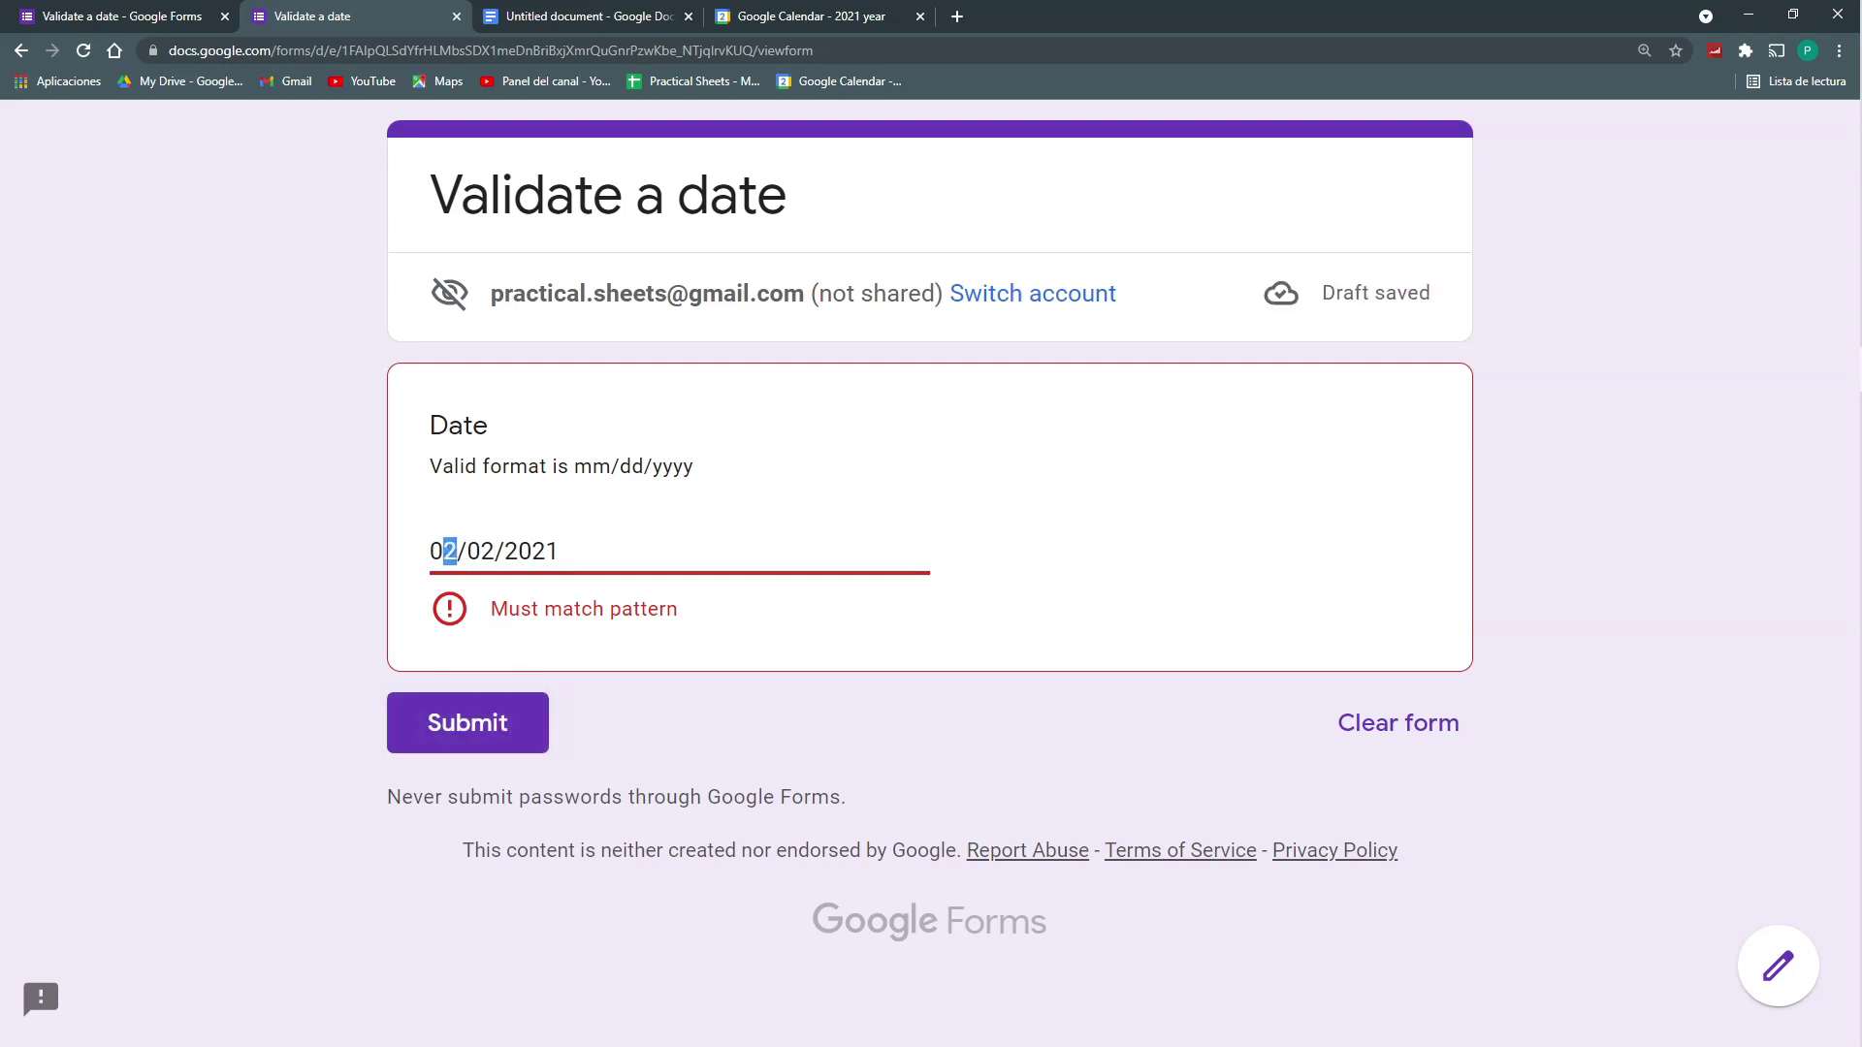
pyautogui.write('1')
pyautogui.click(529, 685)
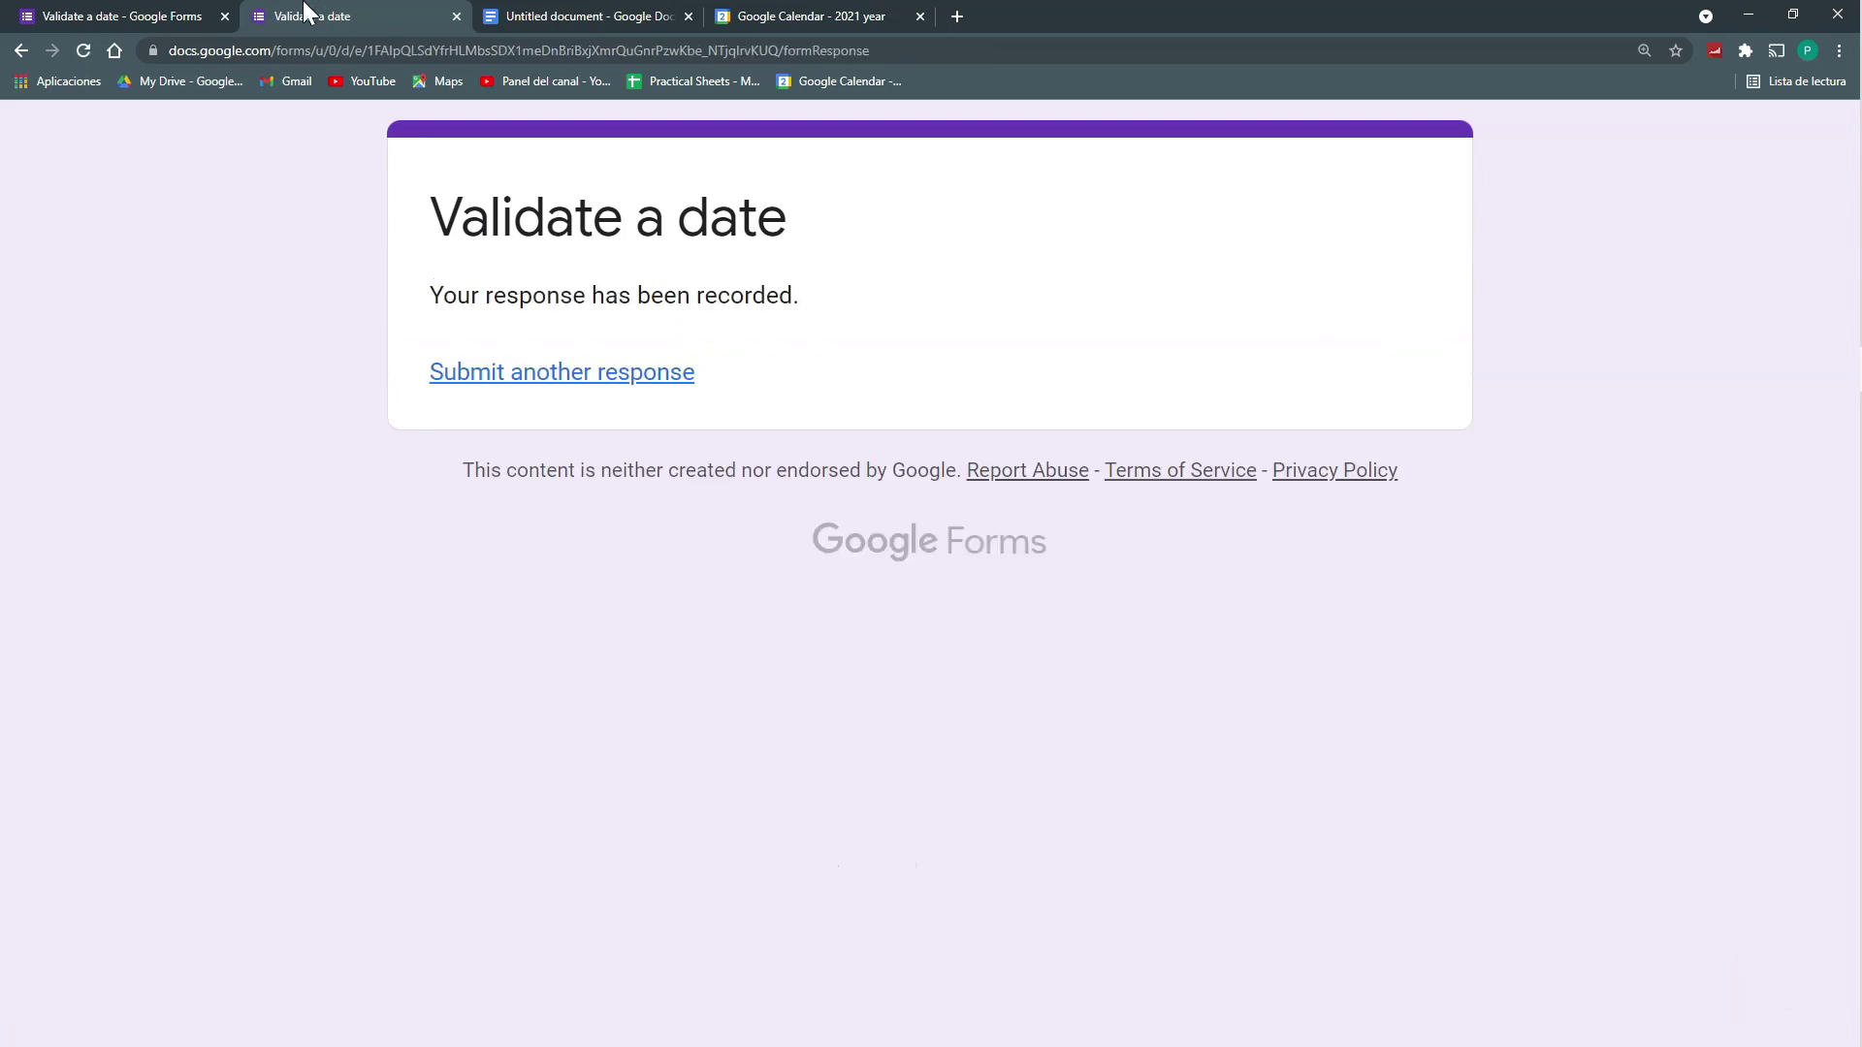
# Step: Review the middle alternative of the combined pattern in the document and examine the month lengths in the 2021 calendar
pyautogui.click(532, 21)
pyautogui.click(744, 668)
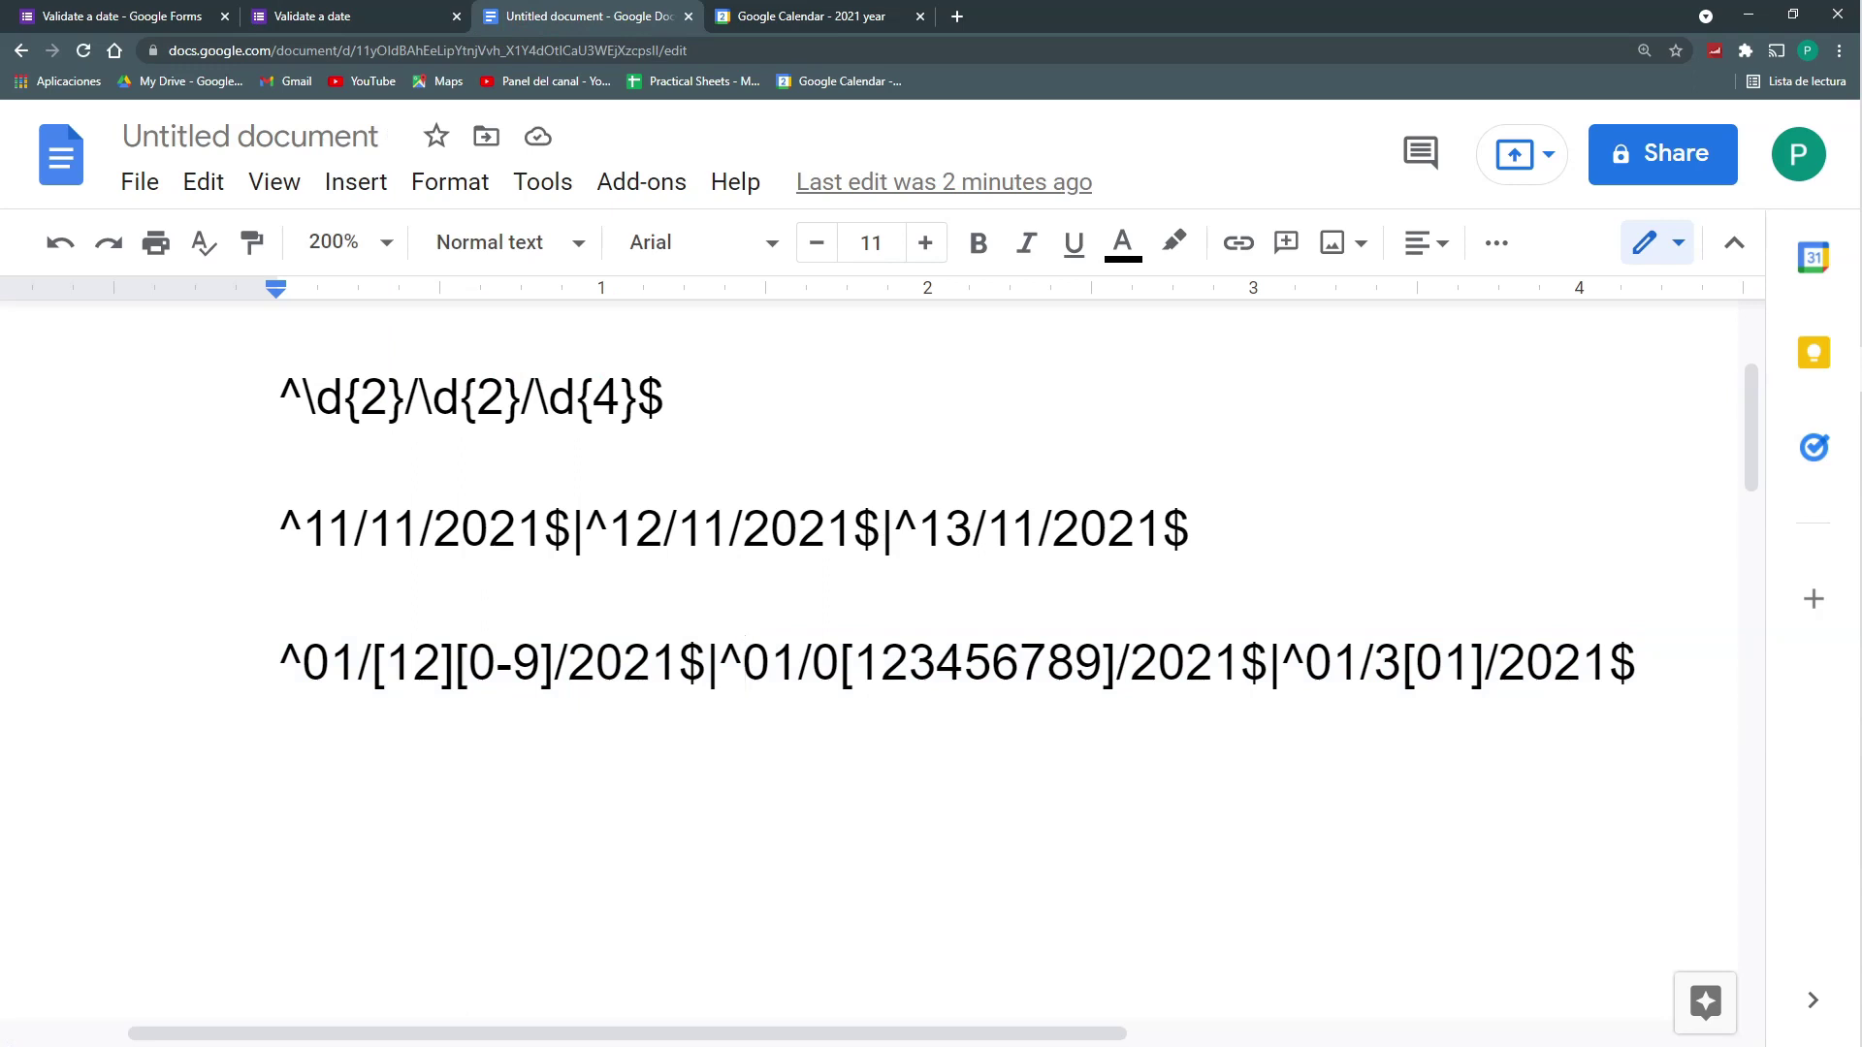
pyautogui.moveTo(720, 667); pyautogui.dragTo(1268, 667)
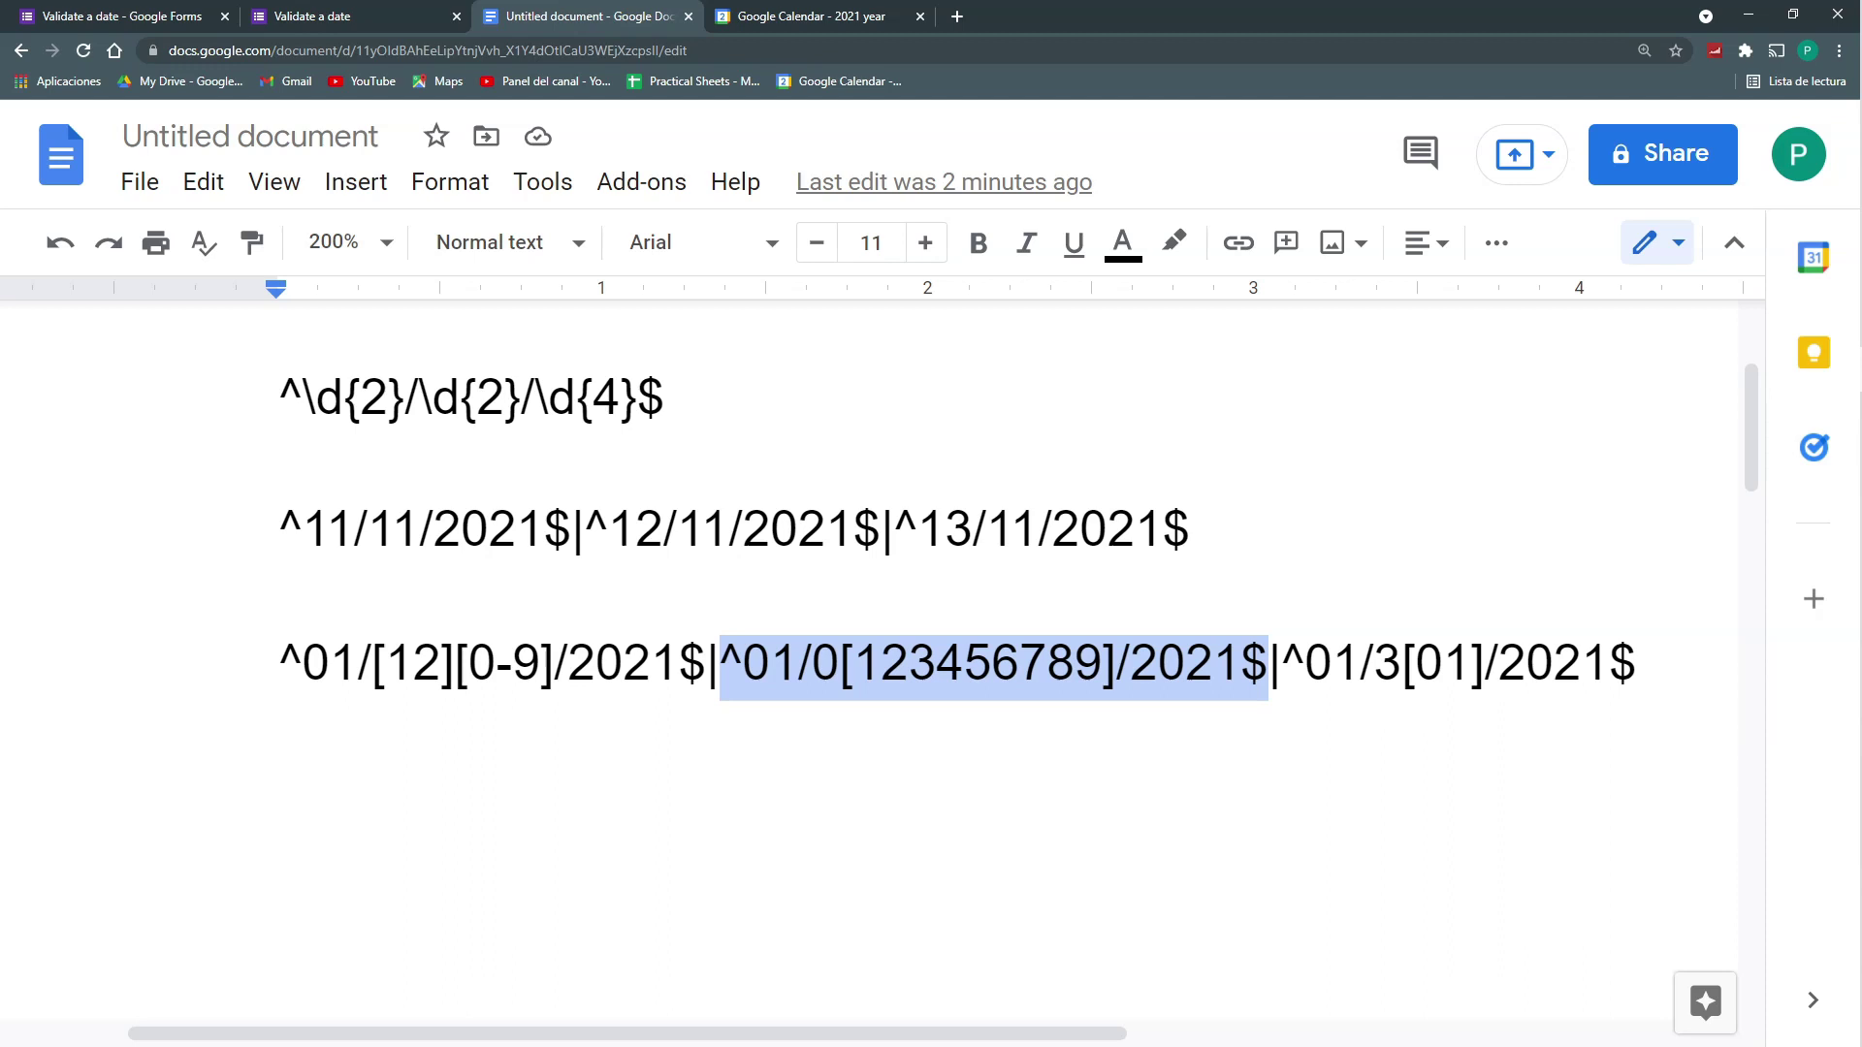
pyautogui.hotkey('ctrl', 'Tab')
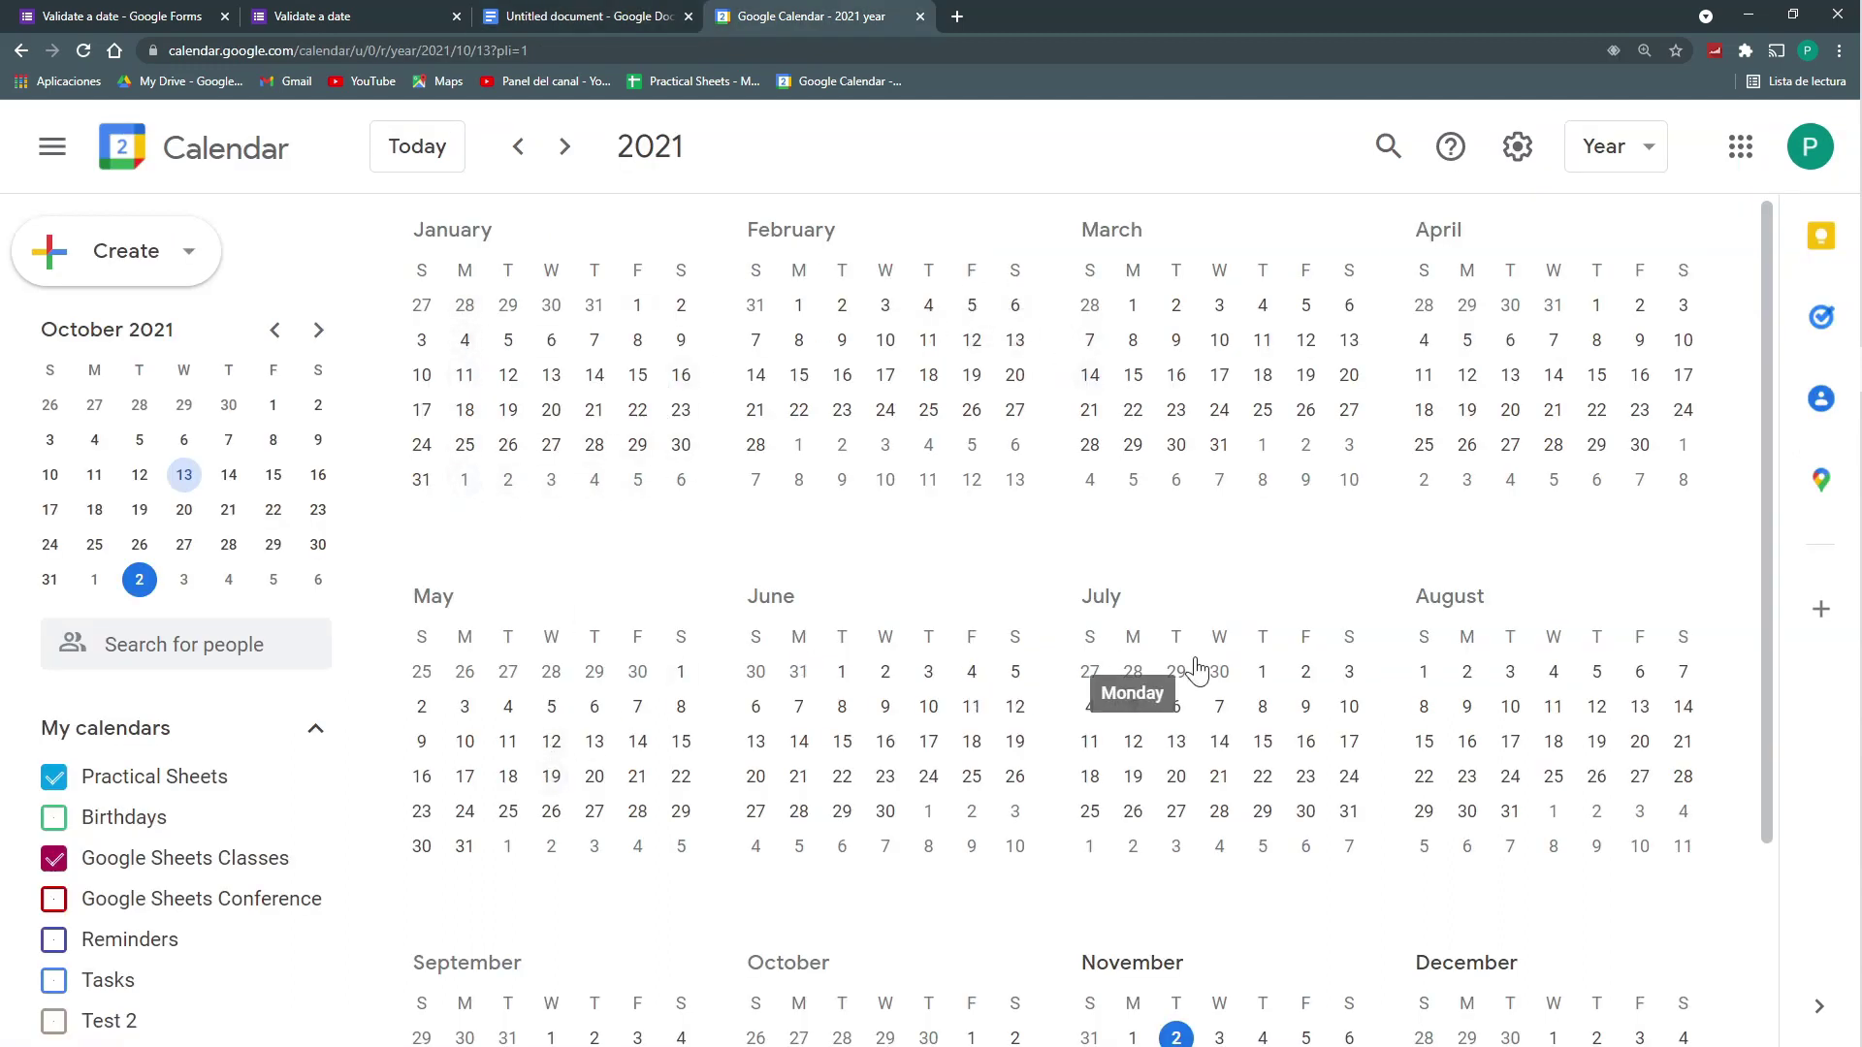
pyautogui.scroll(-3, 1260, 713)
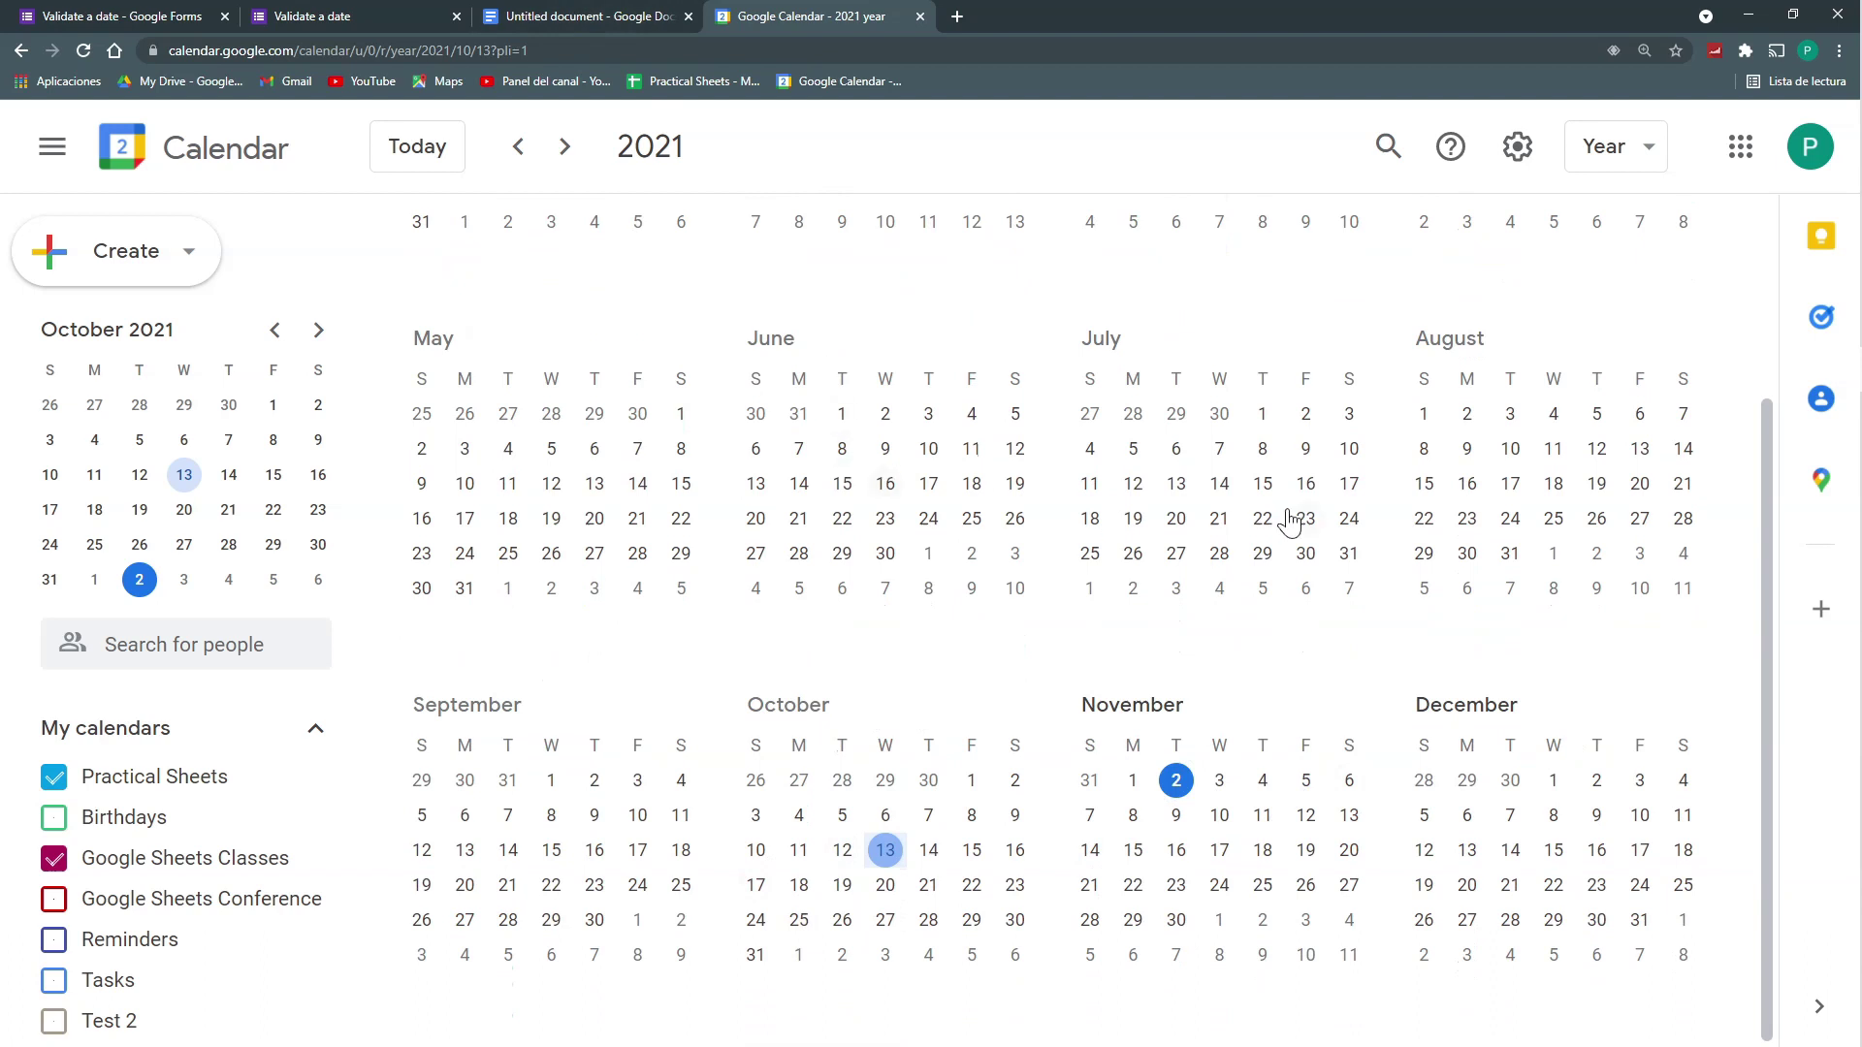
pyautogui.scroll(3, 1294, 528)
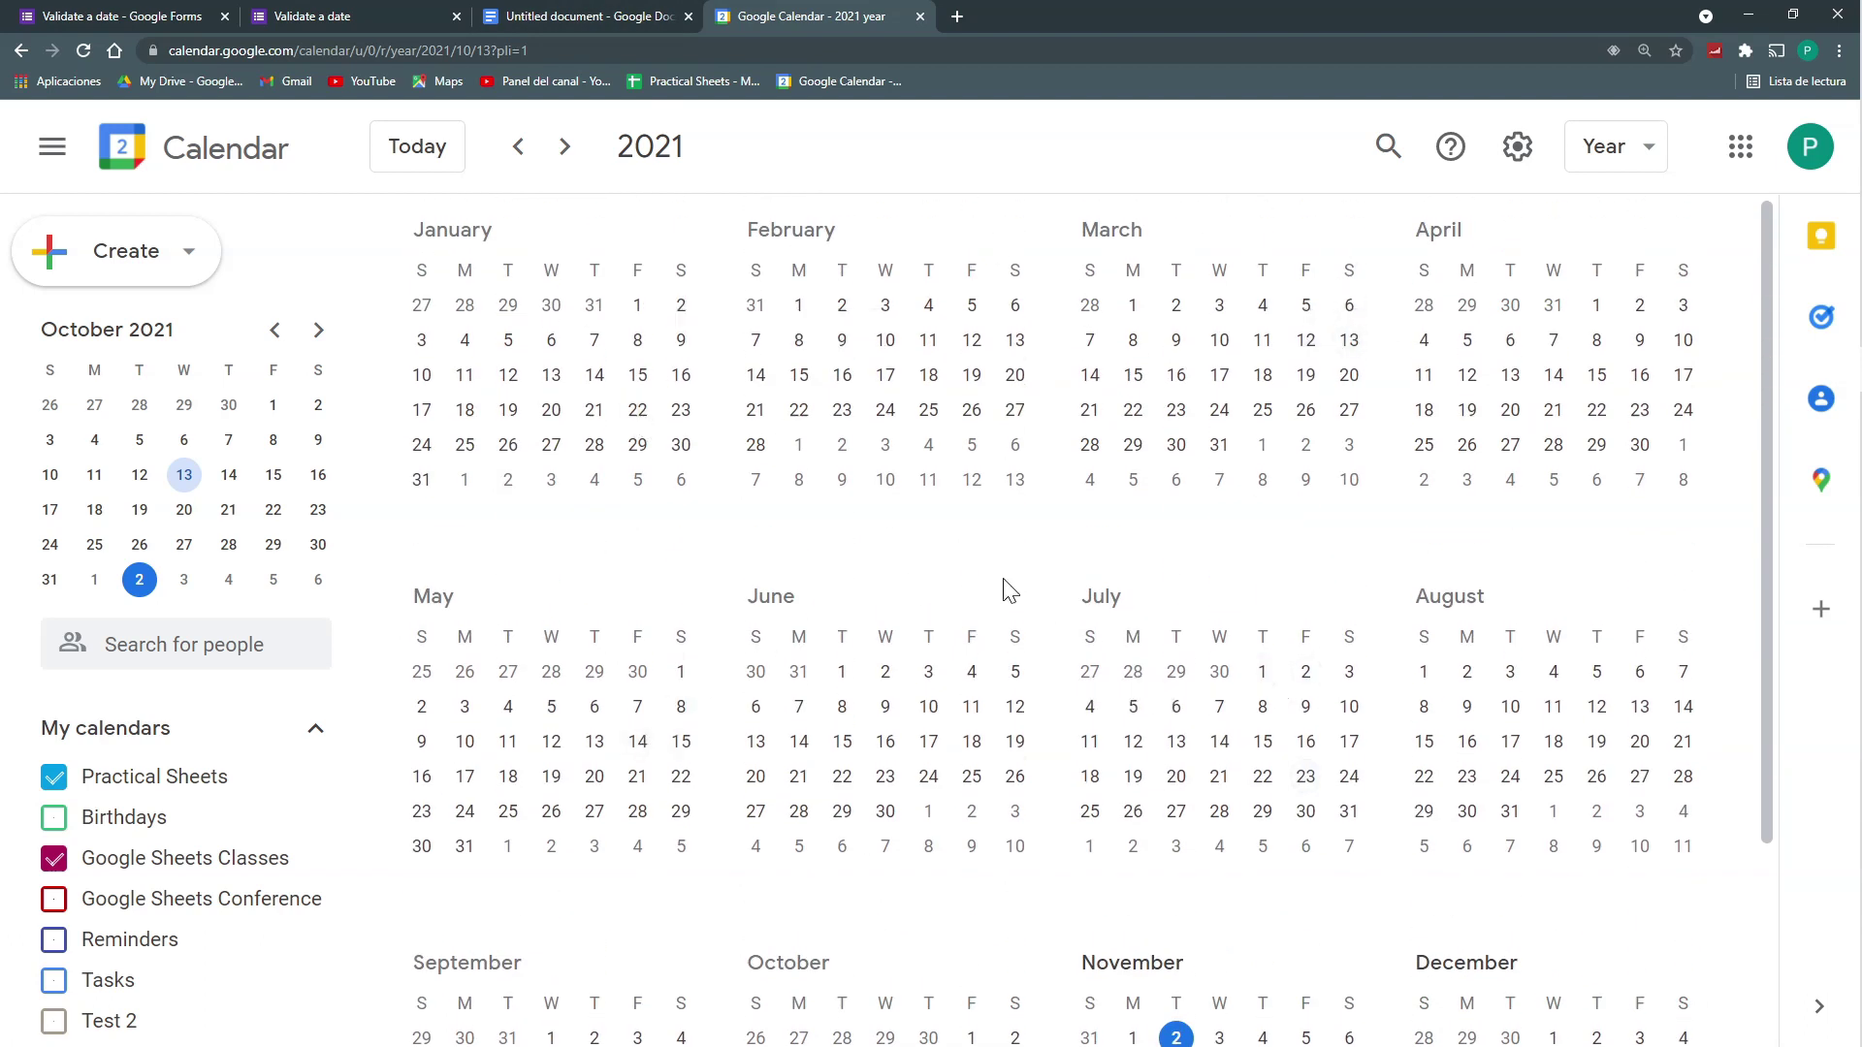
pyautogui.click(383, 14)
pyautogui.click(543, 17)
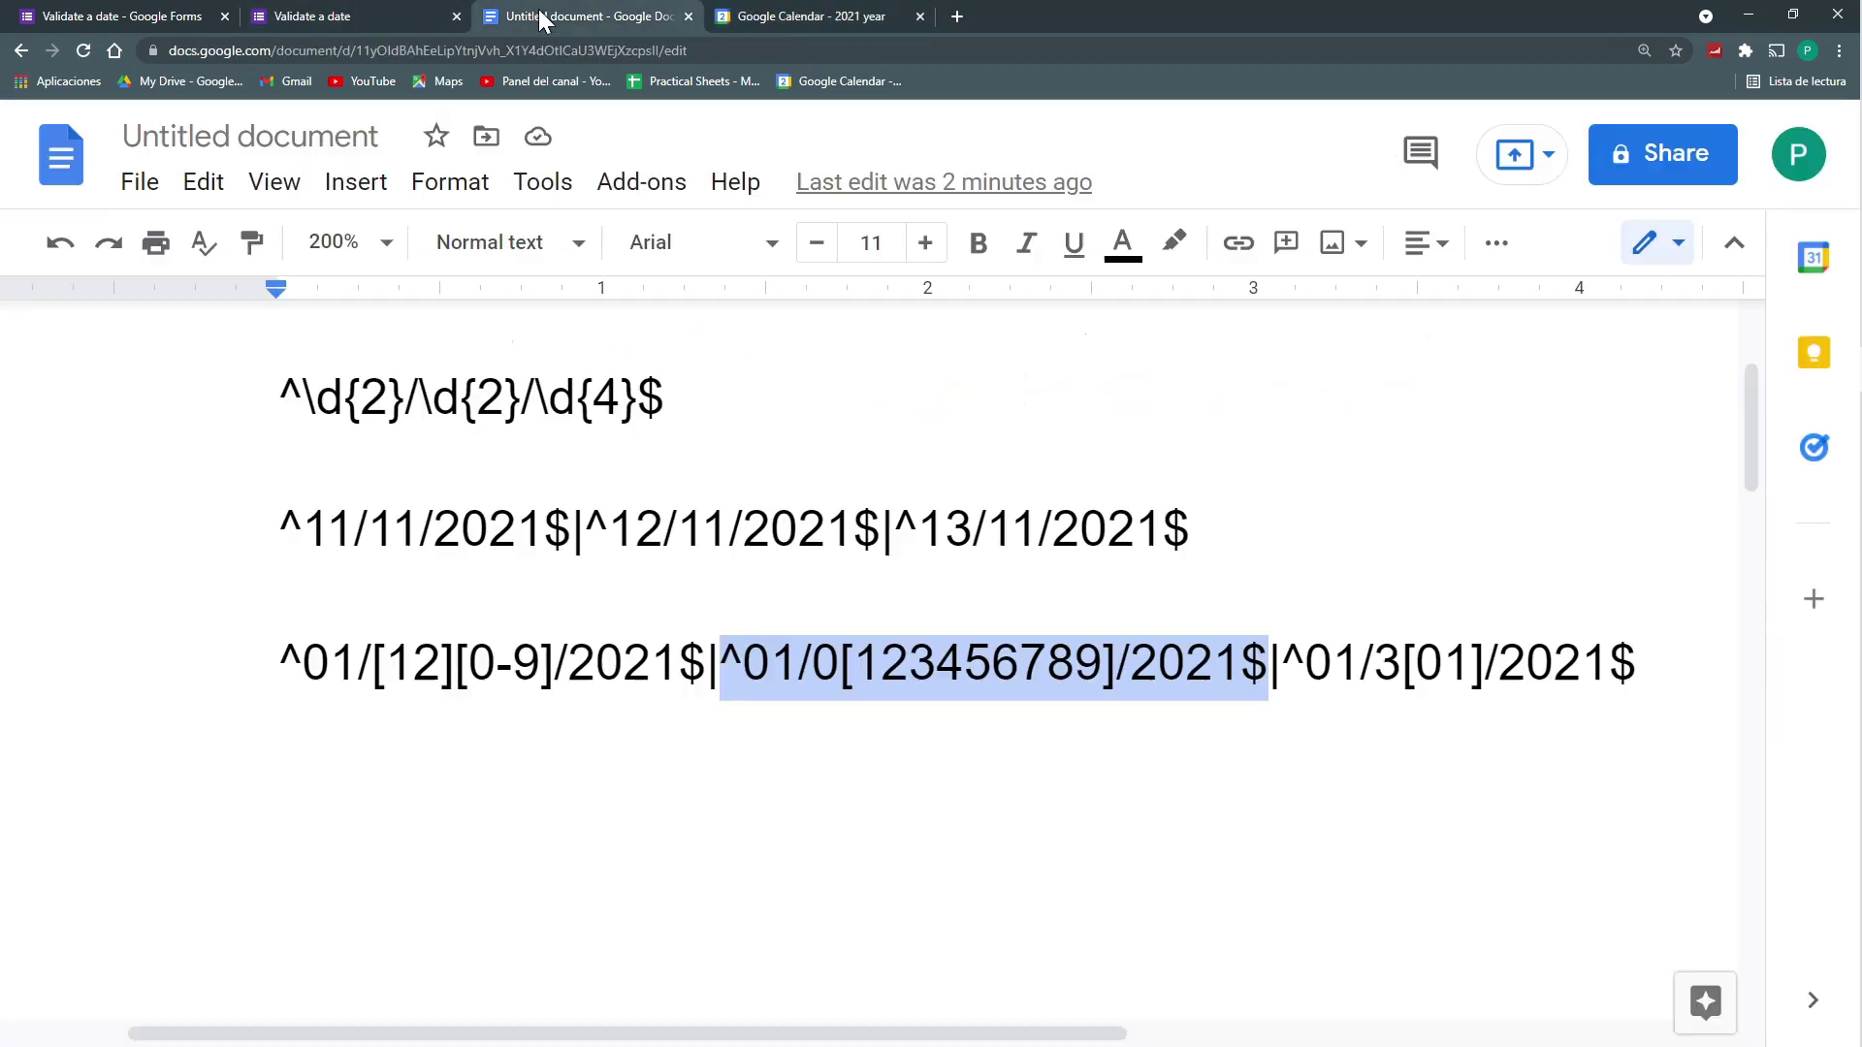
# Step: Duplicate the combined January pattern below itself in the document, leaving a blank line between the two
pyautogui.click(387, 664)
pyautogui.moveTo(1639, 665); pyautogui.dragTo(279, 666)
pyautogui.hotkey('ctrl', 'c')
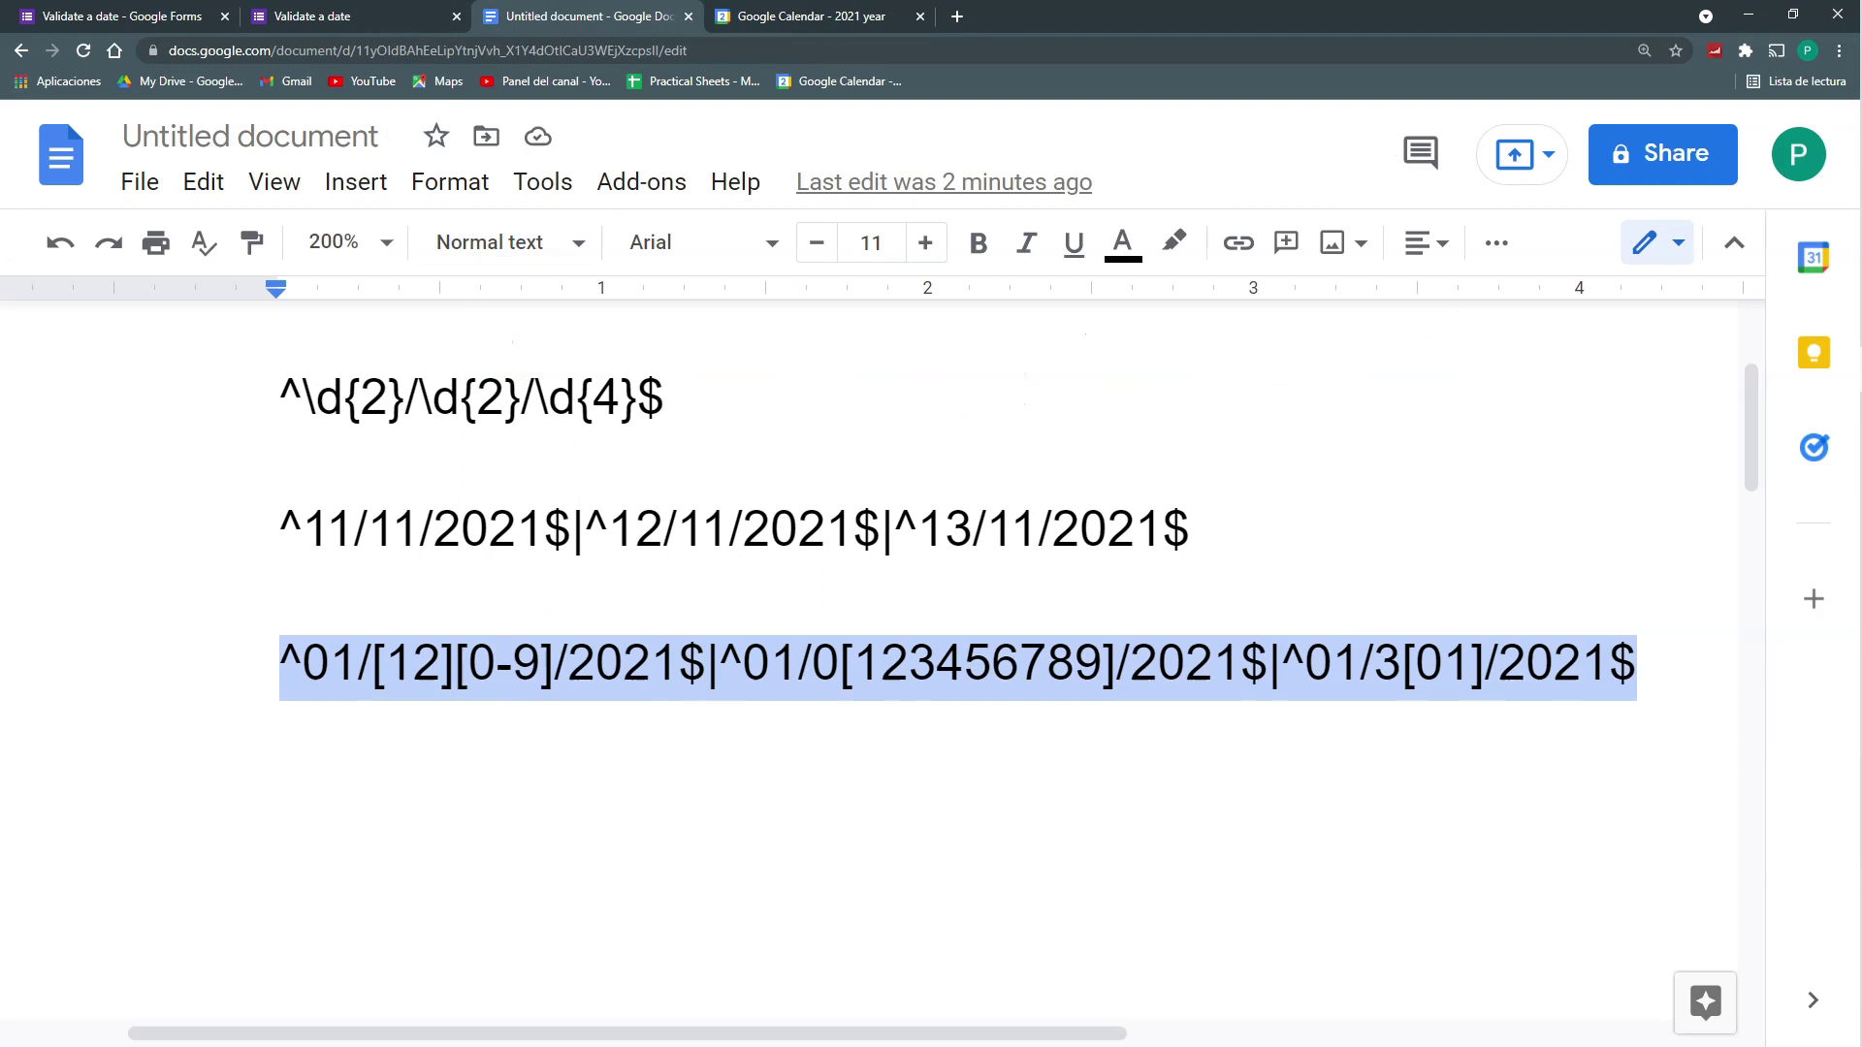
pyautogui.click(282, 729)
pyautogui.press('Return')
pyautogui.hotkey('ctrl', 'v')
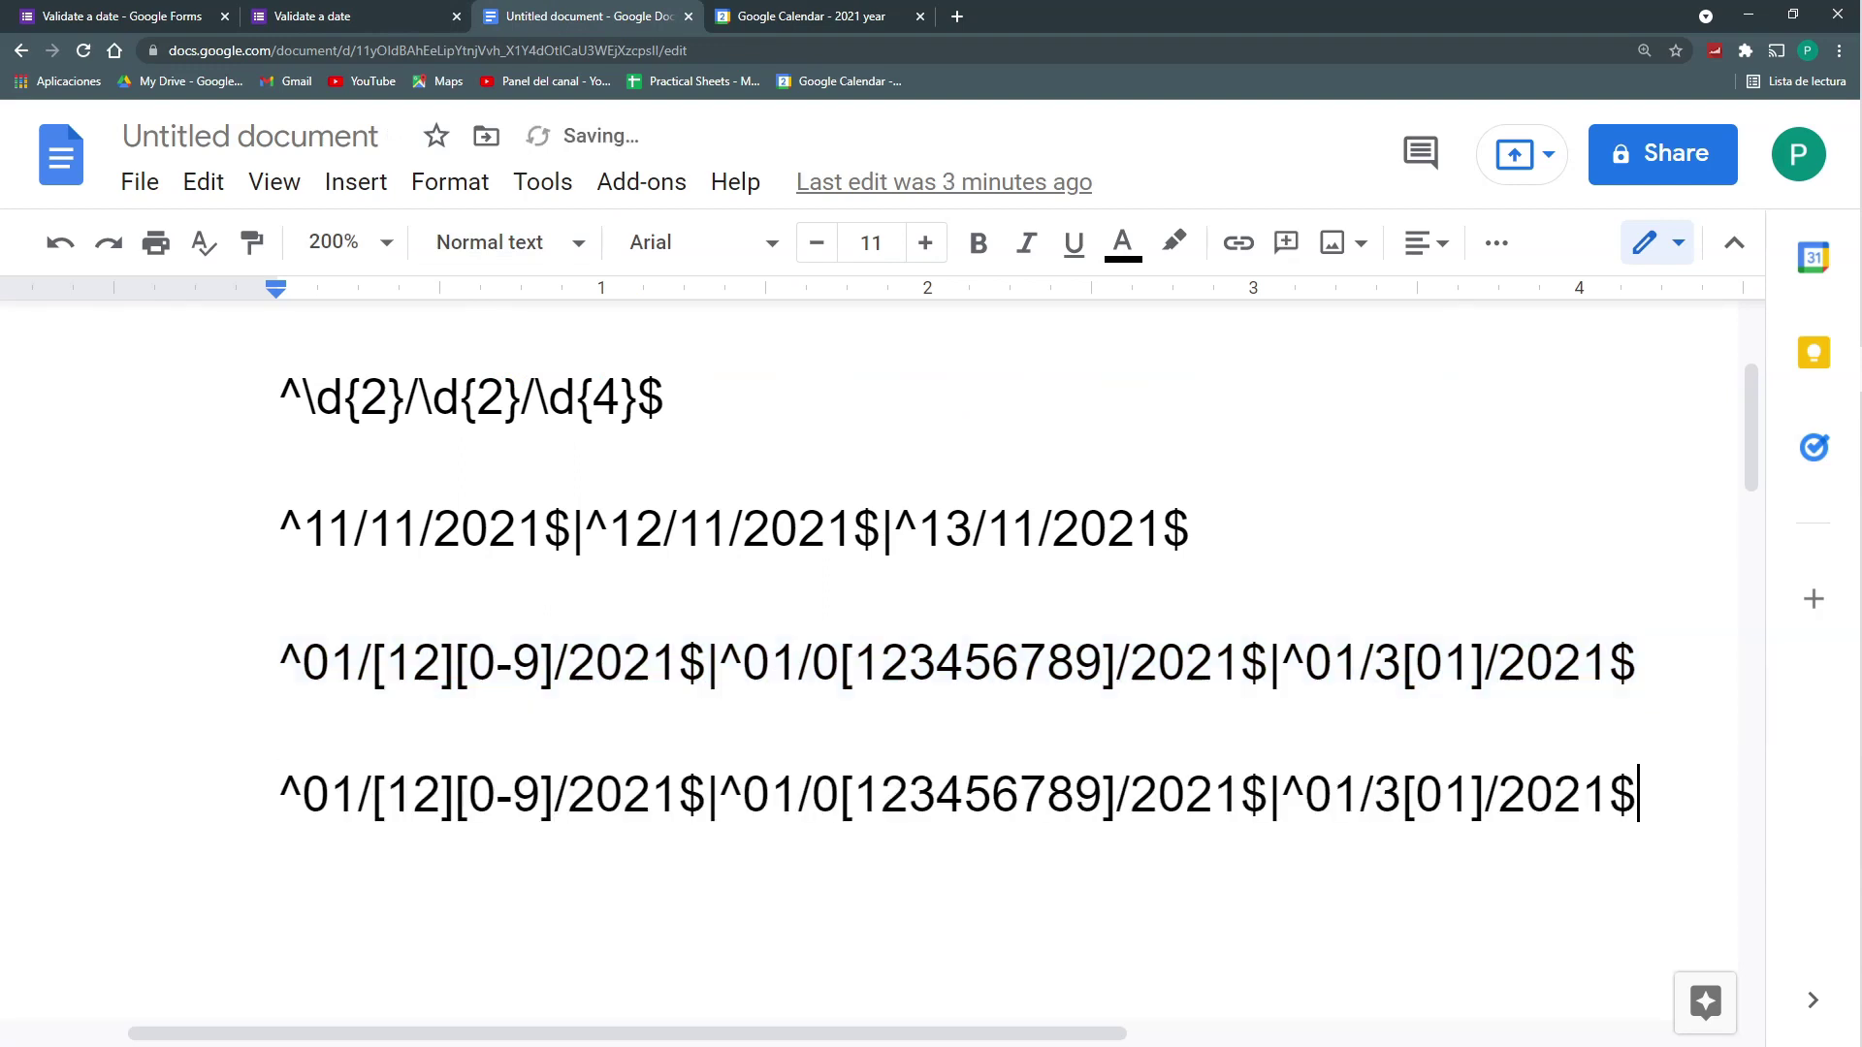
# Step: Change the month in the first alternative of the duplicated pattern to 0[1357]
pyautogui.click(331, 796)
pyautogui.write('[')
pyautogui.press('Right')
pyautogui.write('357')
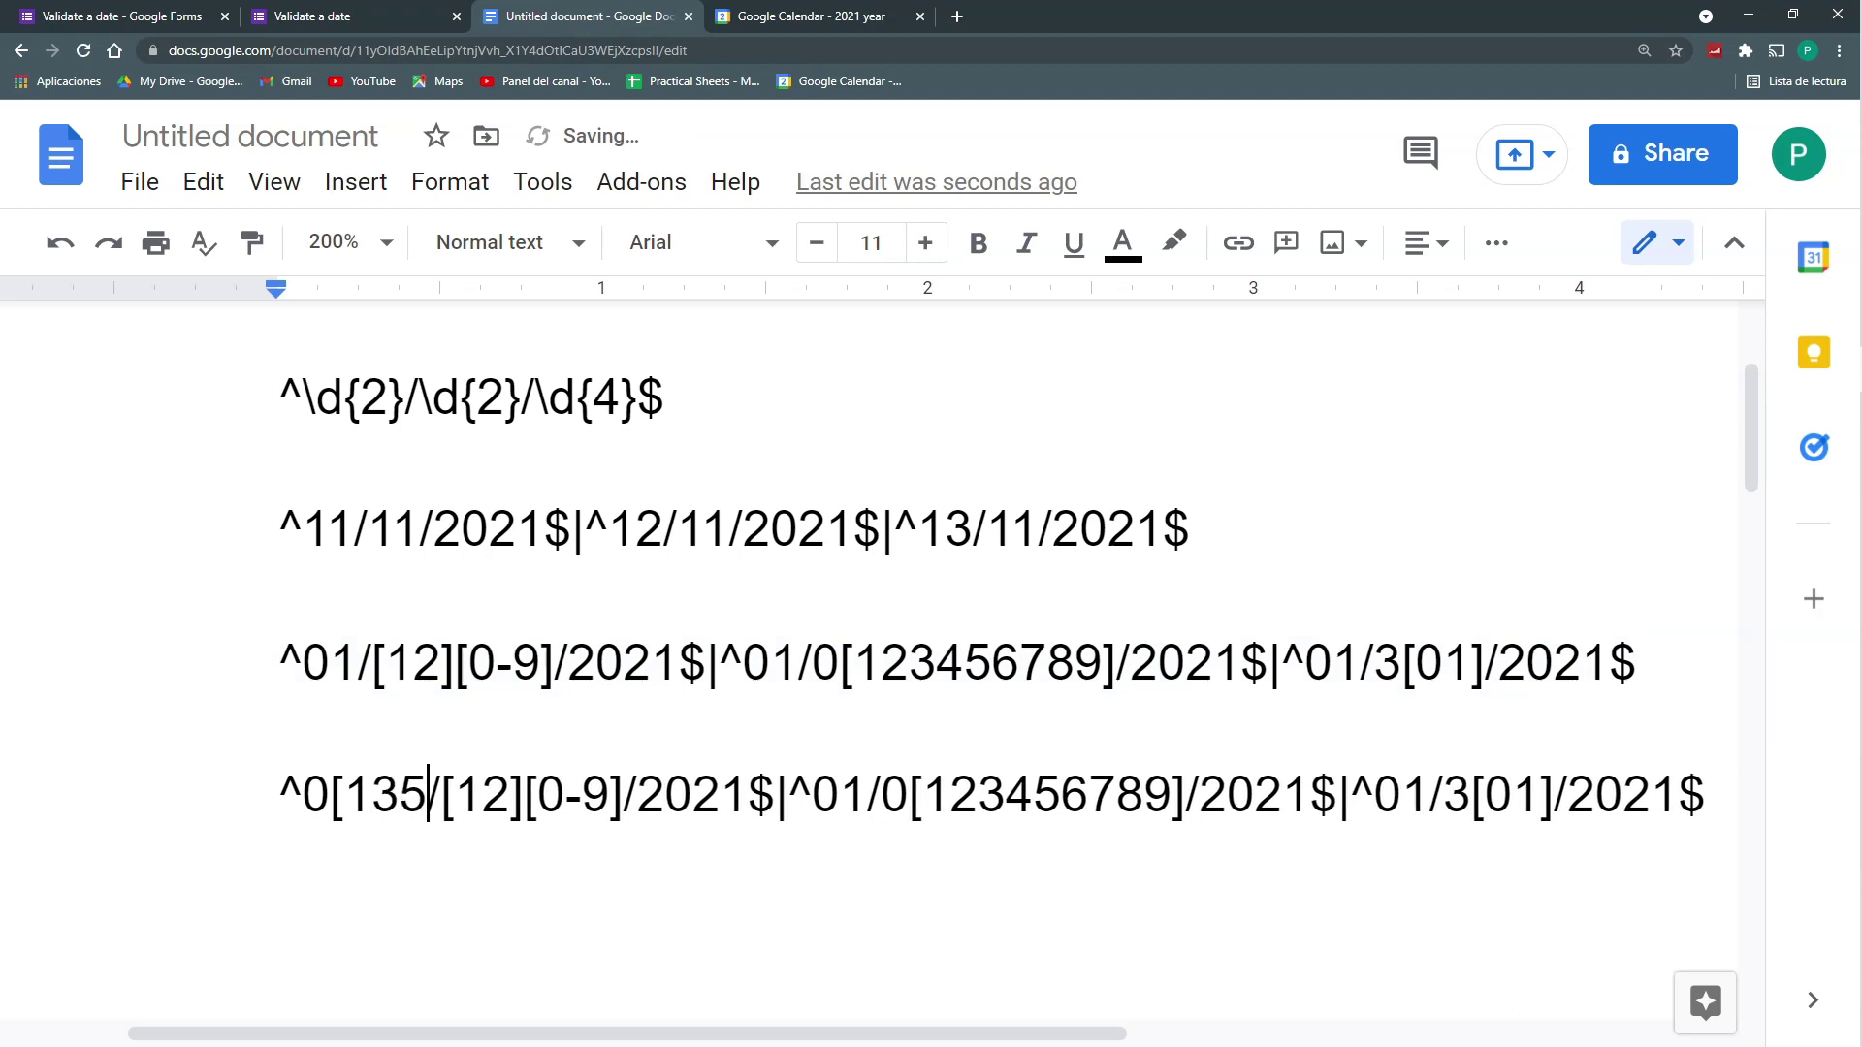
pyautogui.write(']')
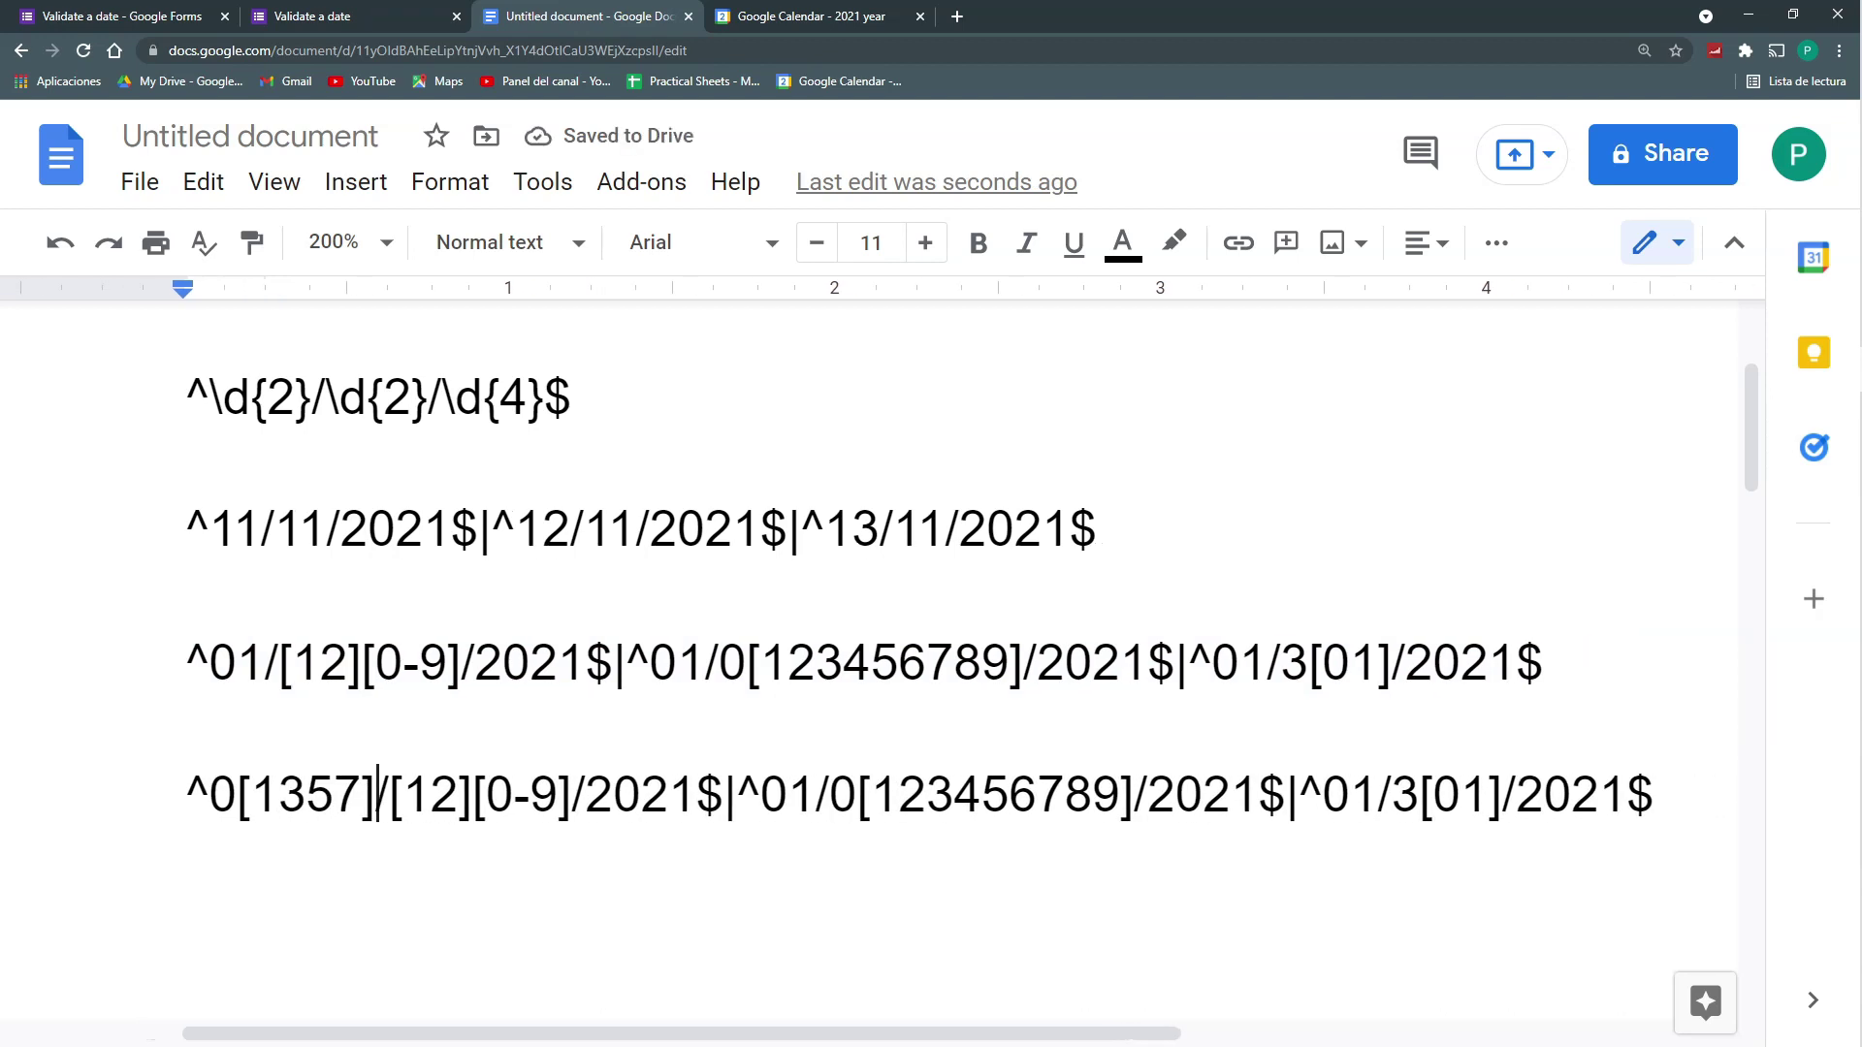
# Step: Copy [1357] into the second and third alternatives of the duplicated pattern, replacing the 1 in each month
pyautogui.hotkey('shift', 'Left')
pyautogui.hotkey('shift', 'Left')
pyautogui.hotkey('shift', 'Left')
pyautogui.hotkey('shift', 'Left')
pyautogui.hotkey('shift', 'Left')
pyautogui.hotkey('shift', 'Left')
pyautogui.hotkey('ctrl', 'c')
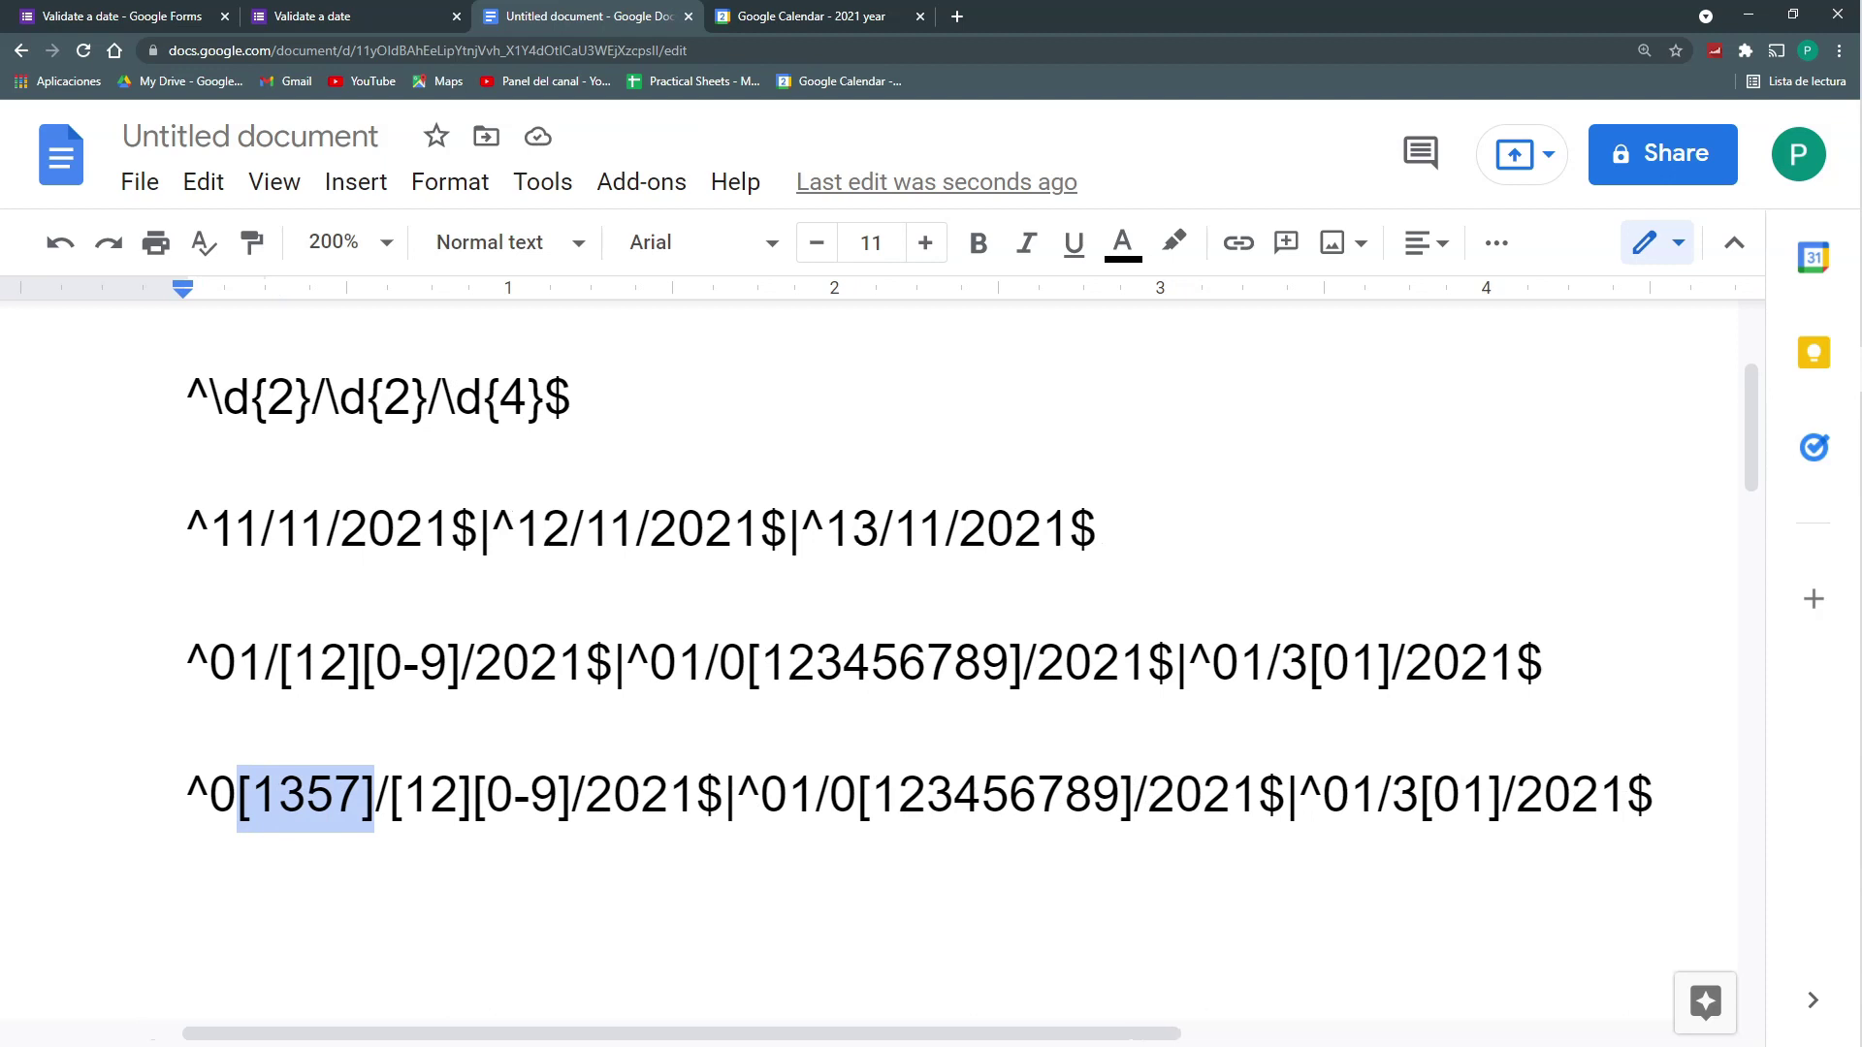
pyautogui.moveTo(815, 798); pyautogui.dragTo(789, 797)
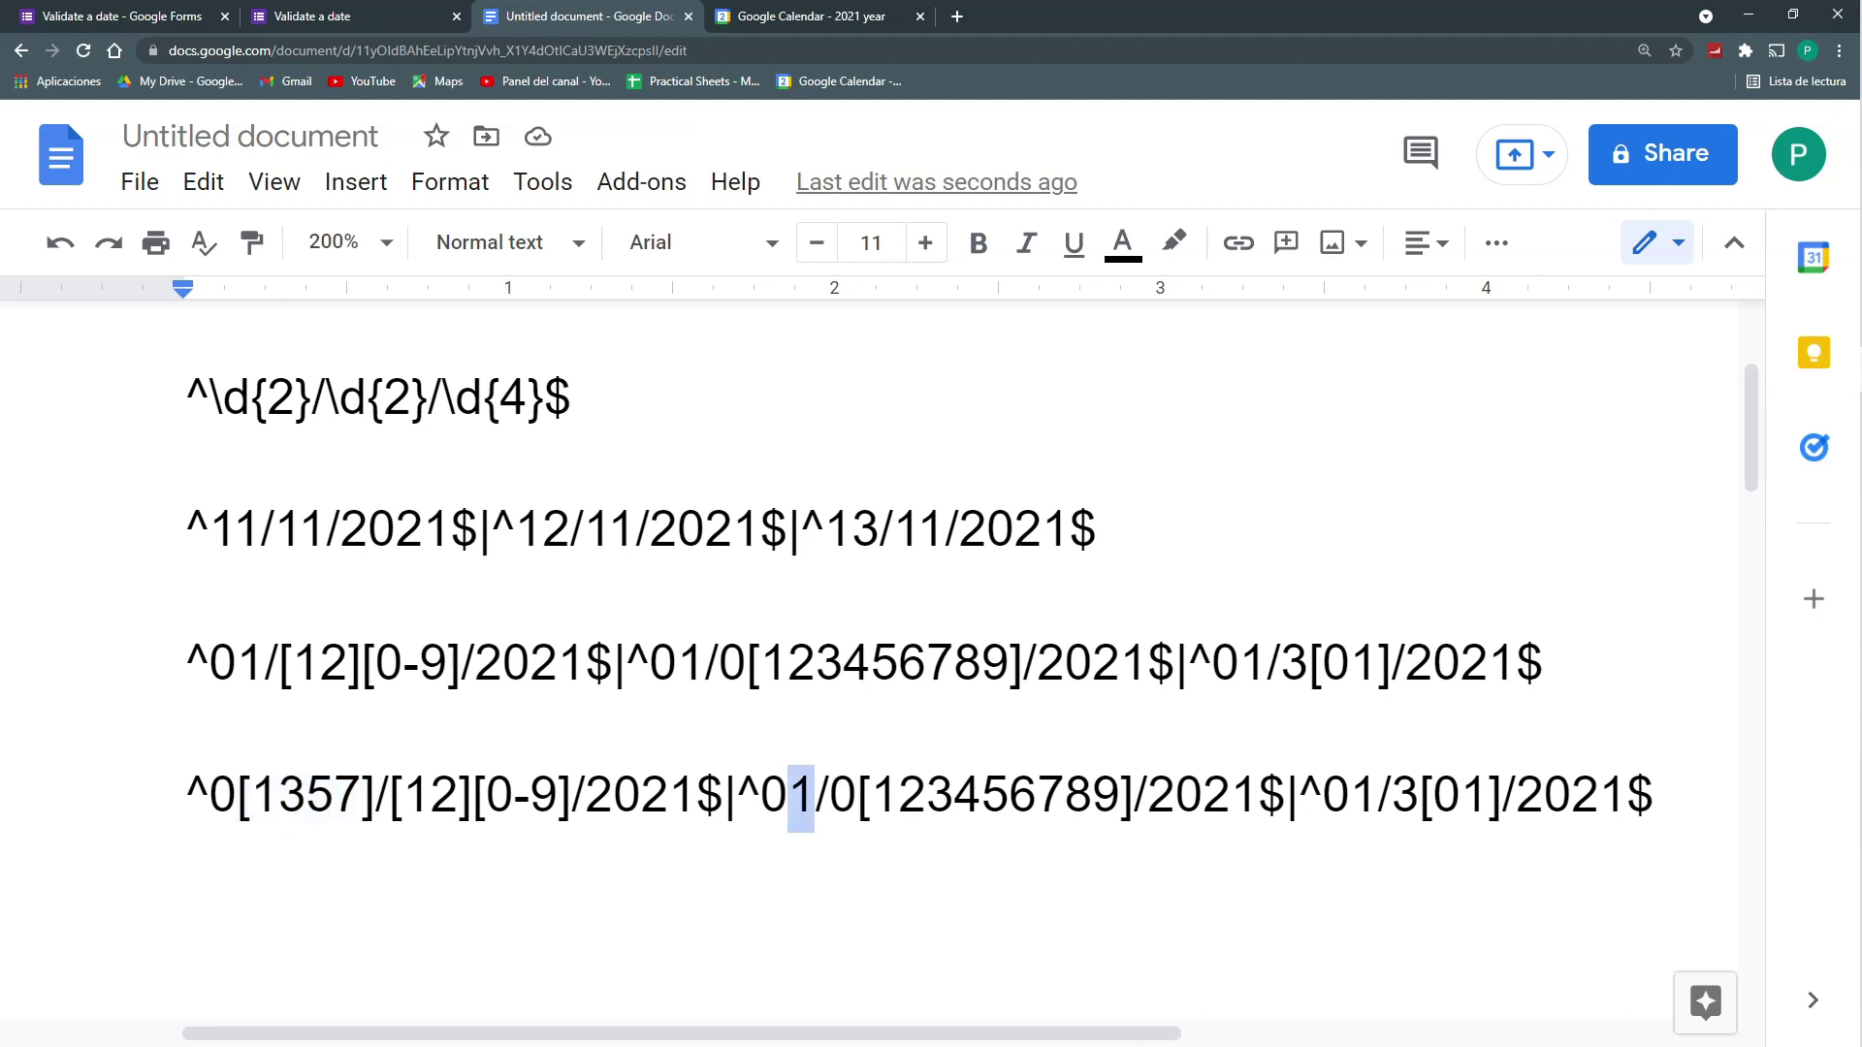
pyautogui.hotkey('ctrl', 'v')
pyautogui.click(1435, 795)
pyautogui.hotkey('shift', 'Left')
pyautogui.hotkey('ctrl', 'v')
# Step: Duplicate the 0[1357] pattern line below itself, separating the two copies with a blank line
pyautogui.moveTo(1191, 1040); pyautogui.dragTo(1046, 1044)
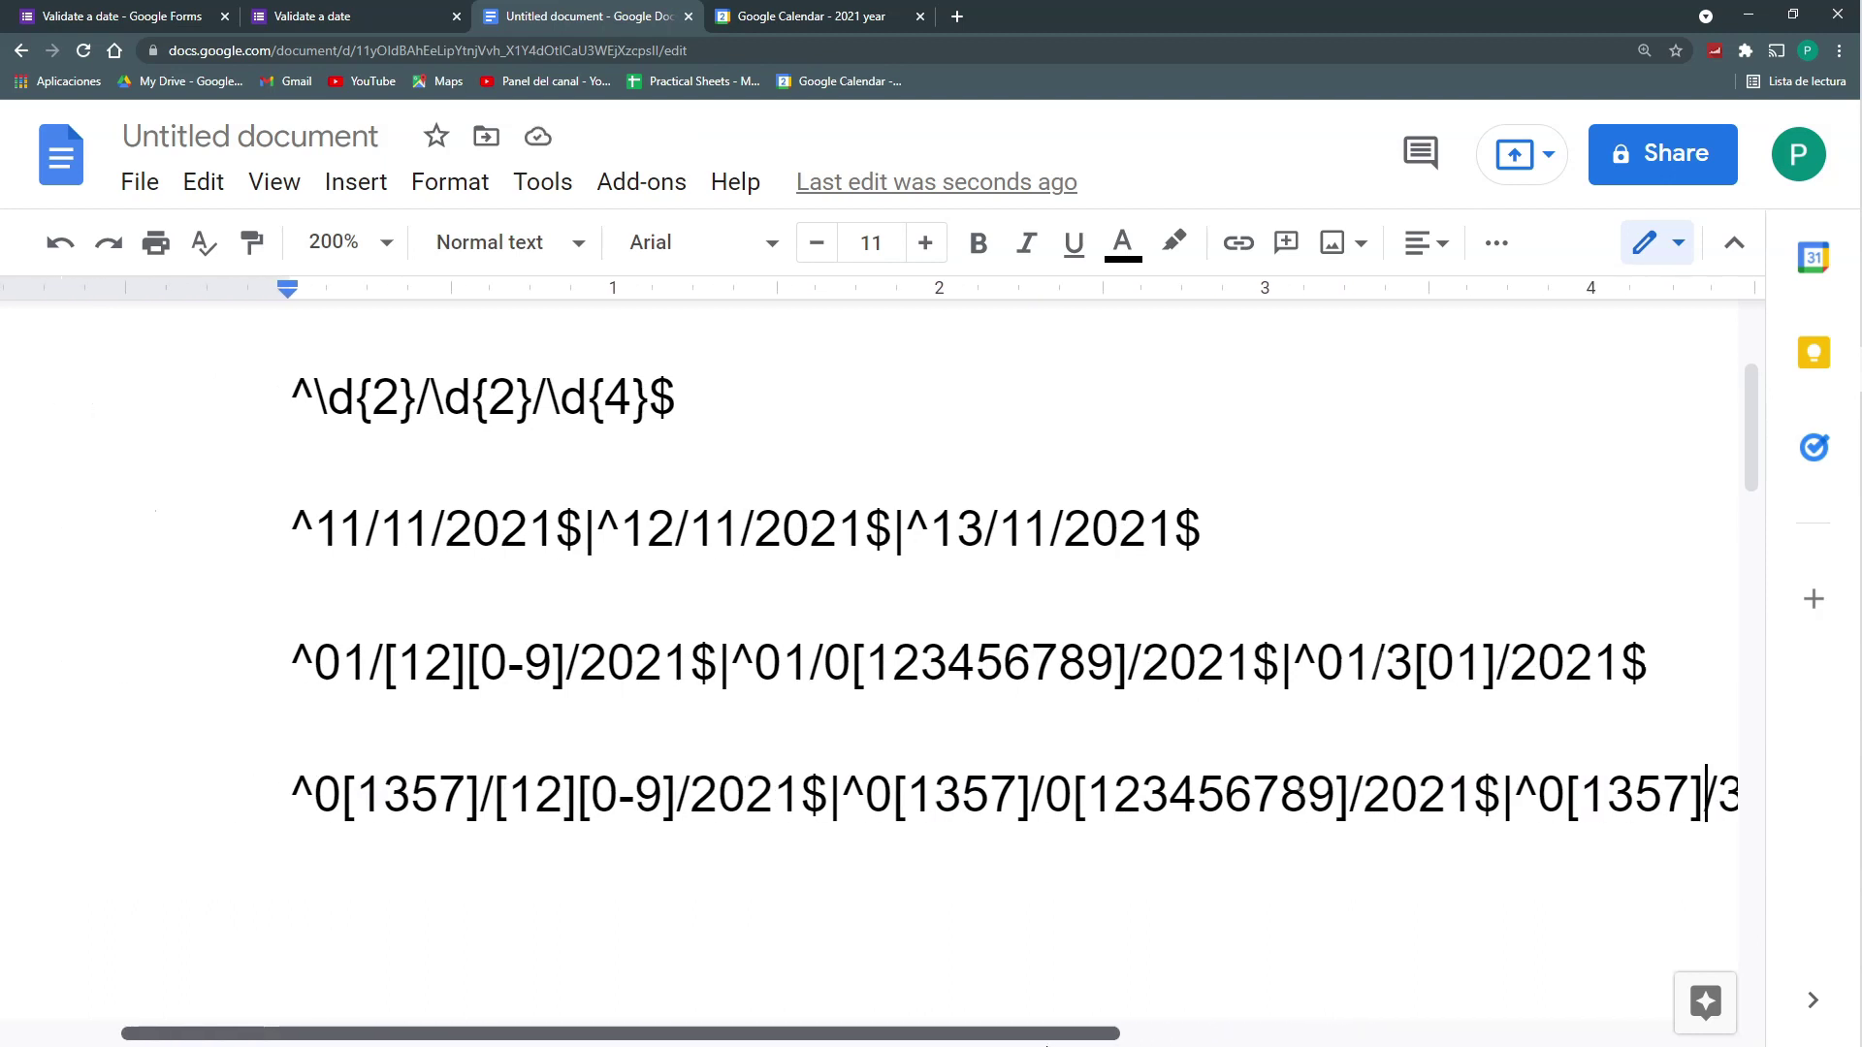
pyautogui.moveTo(312, 755); pyautogui.dragTo(1738, 785)
pyautogui.hotkey('ctrl', 'c')
pyautogui.press('Left')
pyautogui.hotkey('ctrl', 'v')
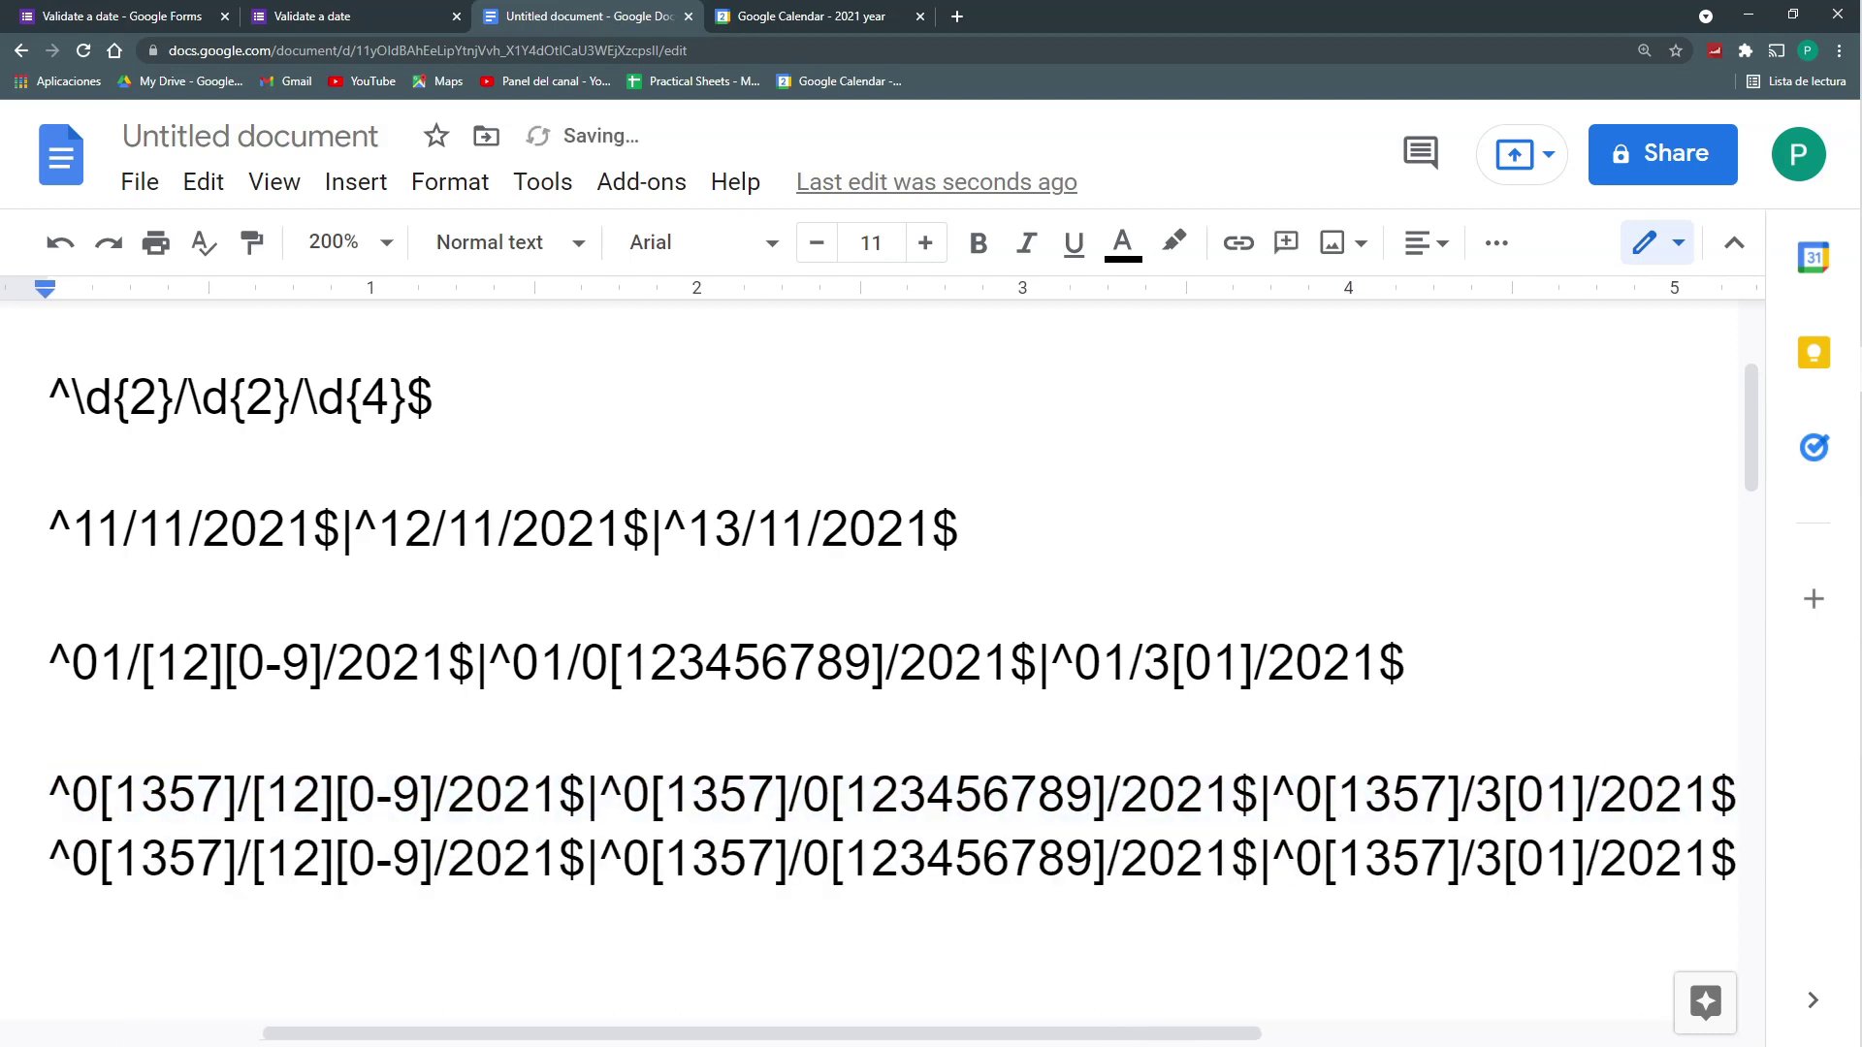
pyautogui.press('Return')
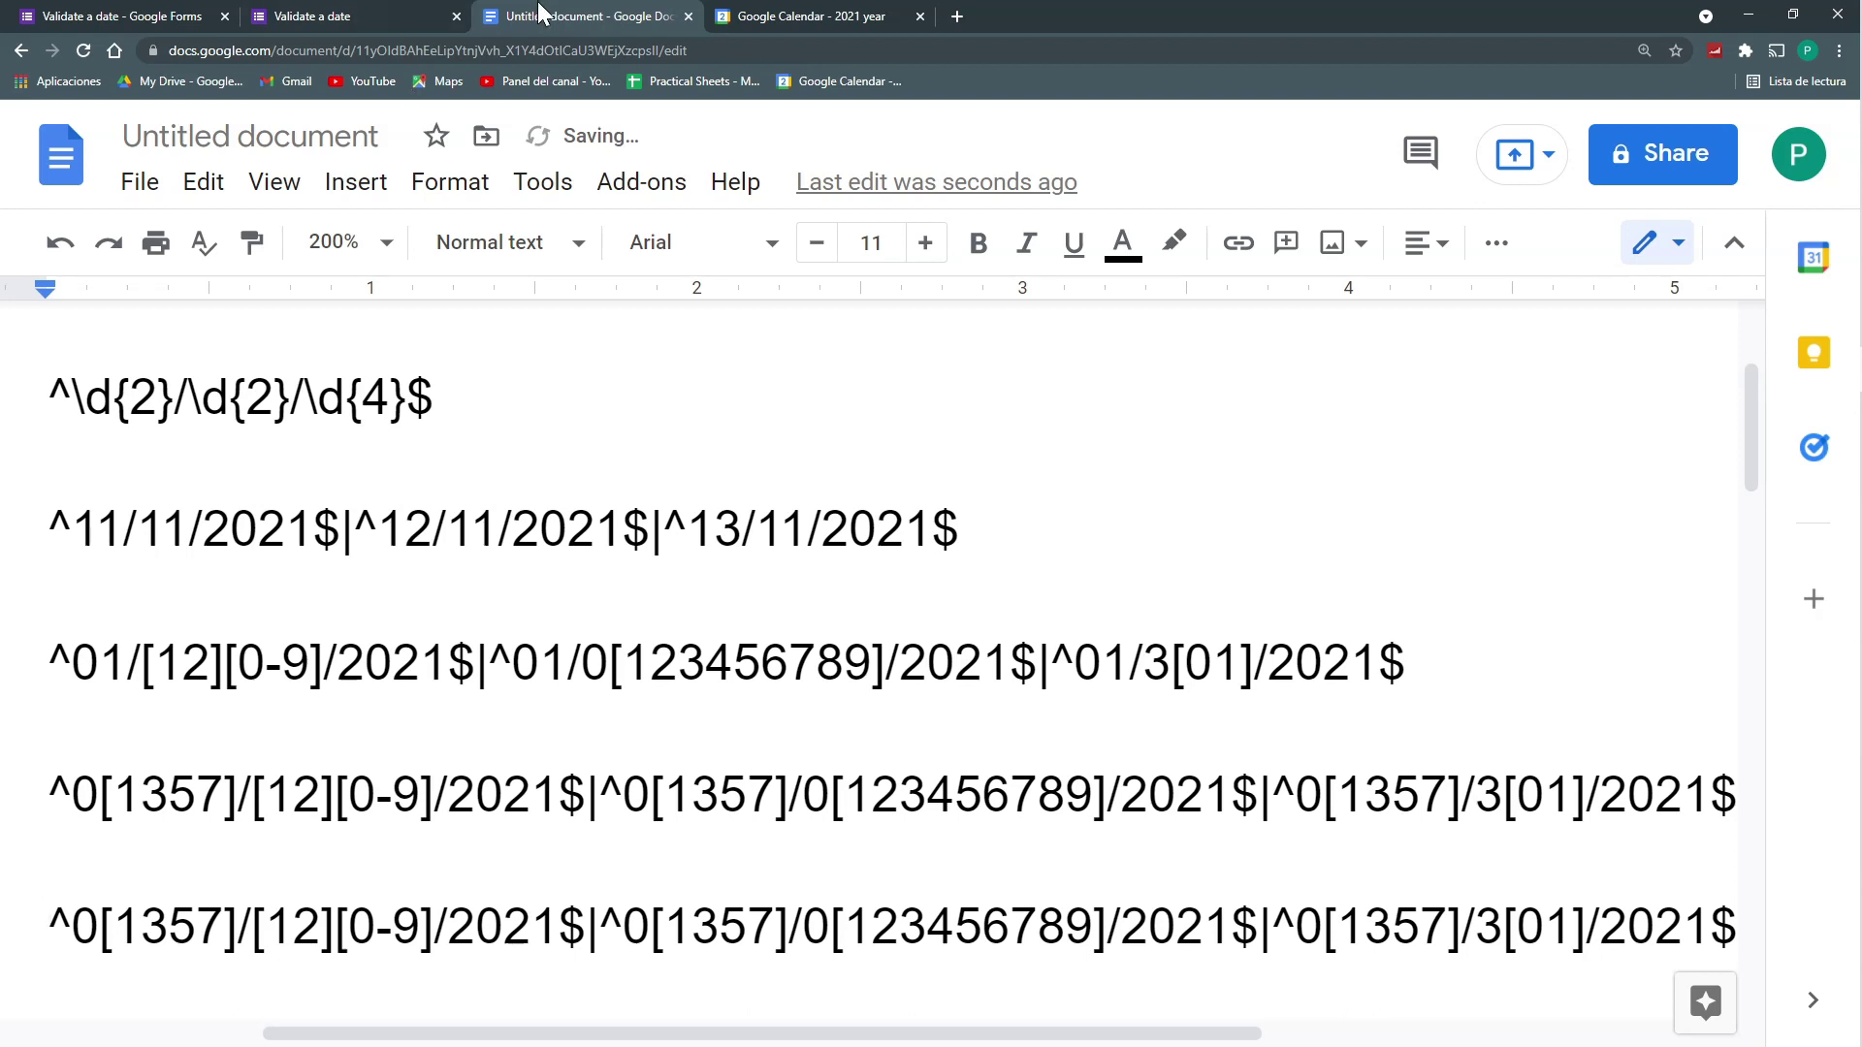
# Step: Check the 2021 calendar for 31-day months and extend the month class to [13578] in all three alternatives of the last pattern line
pyautogui.click(771, 17)
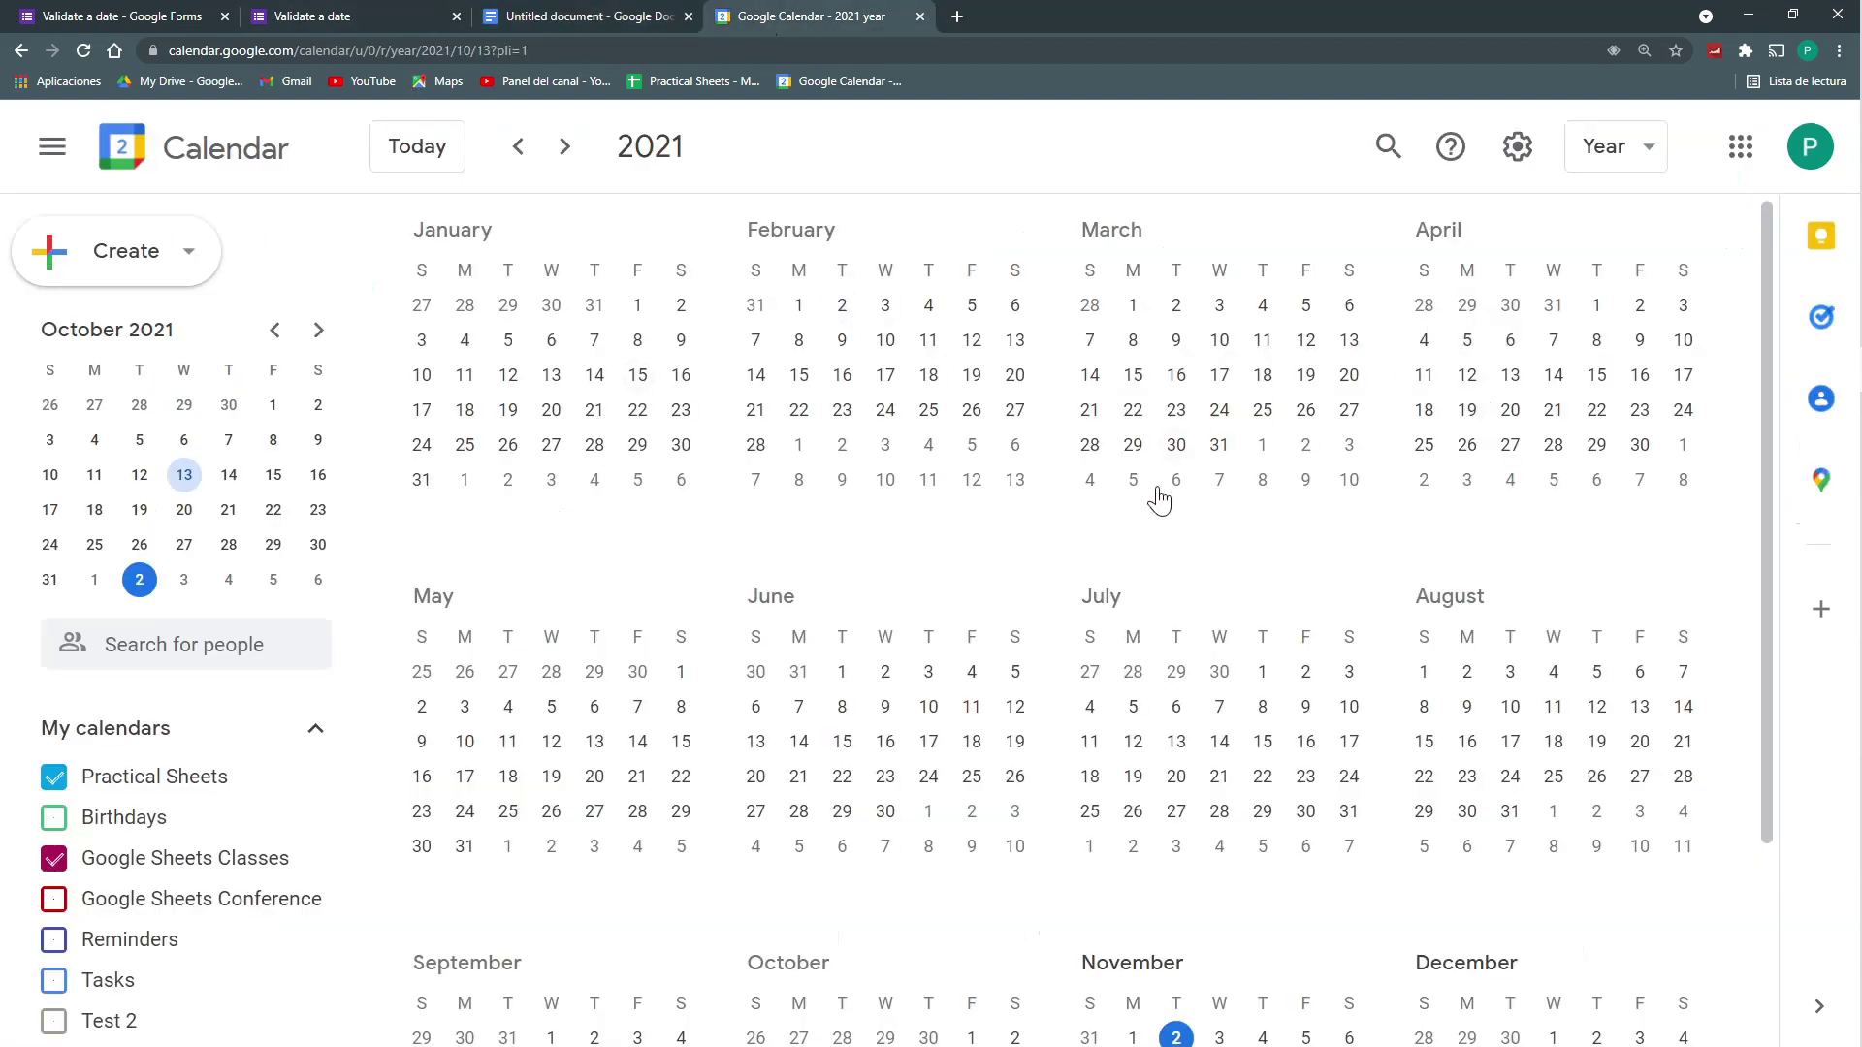
pyautogui.scroll(-2, 1449, 477)
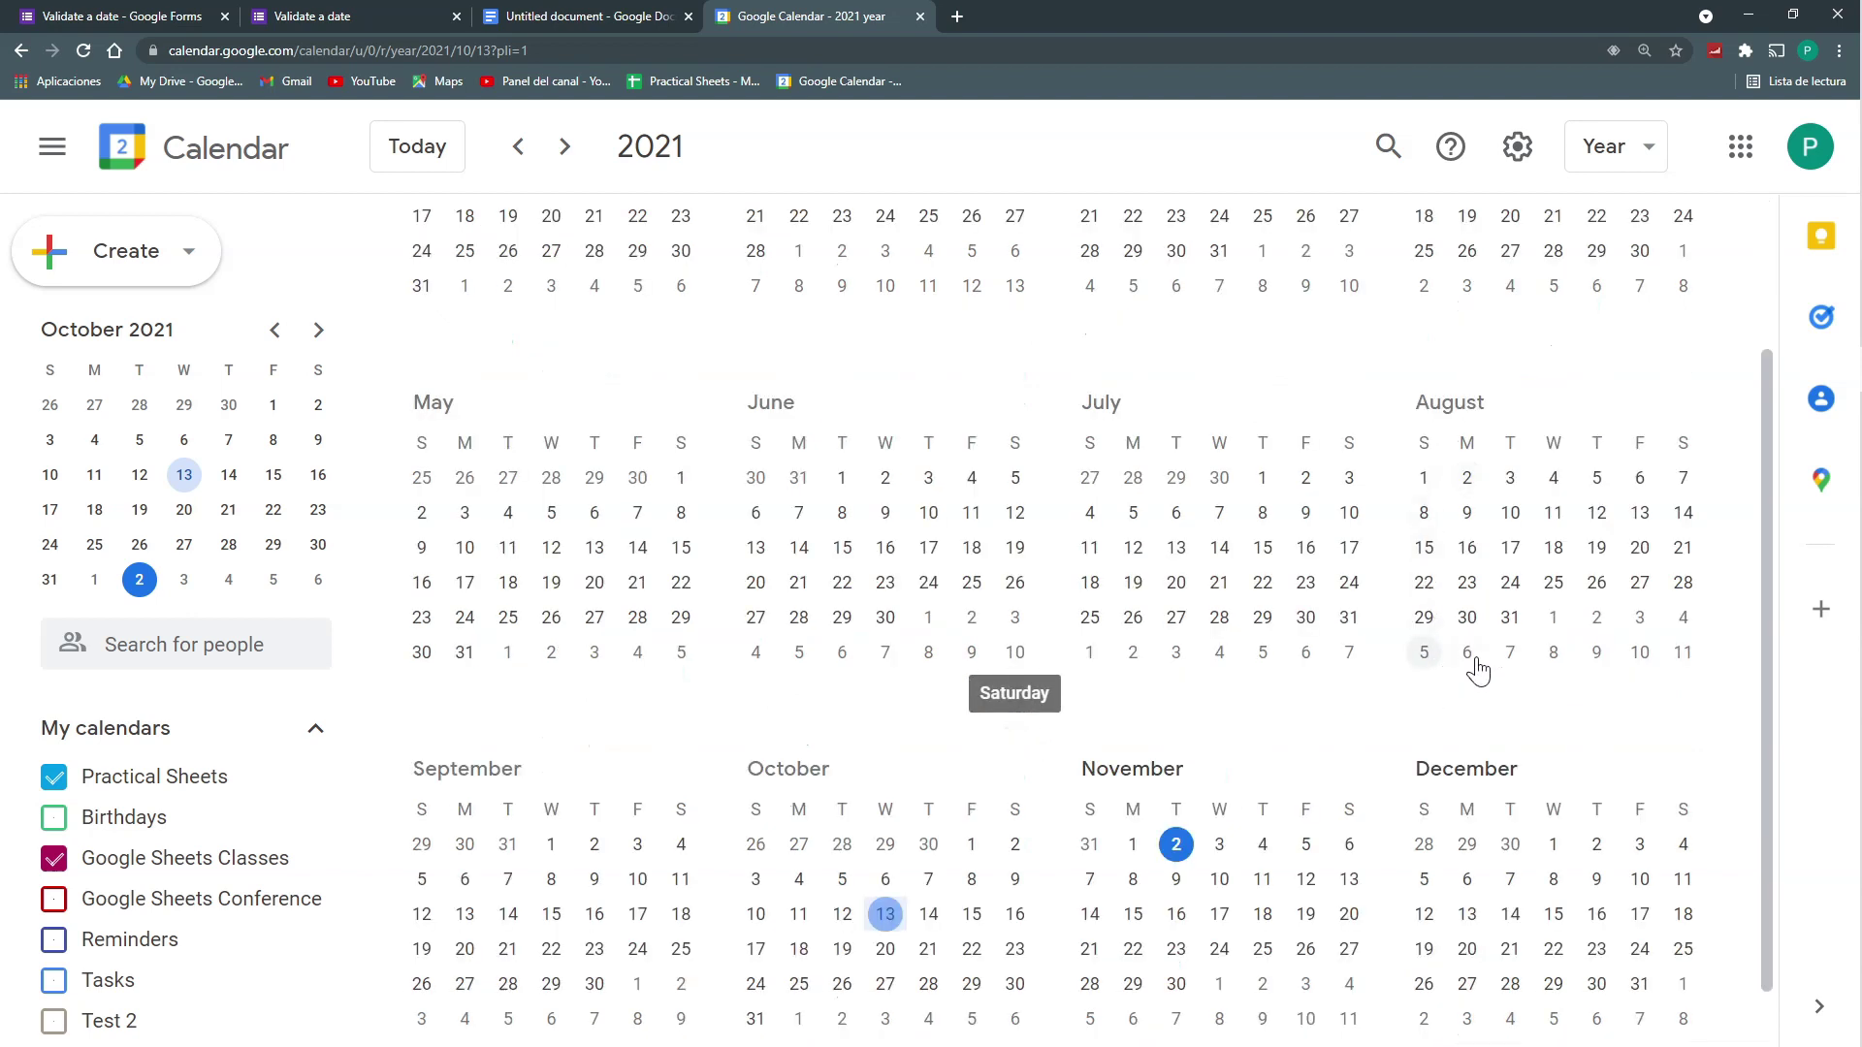
pyautogui.click(595, 15)
pyautogui.click(224, 927)
pyautogui.write('8')
pyautogui.hotkey('ctrl', '-')
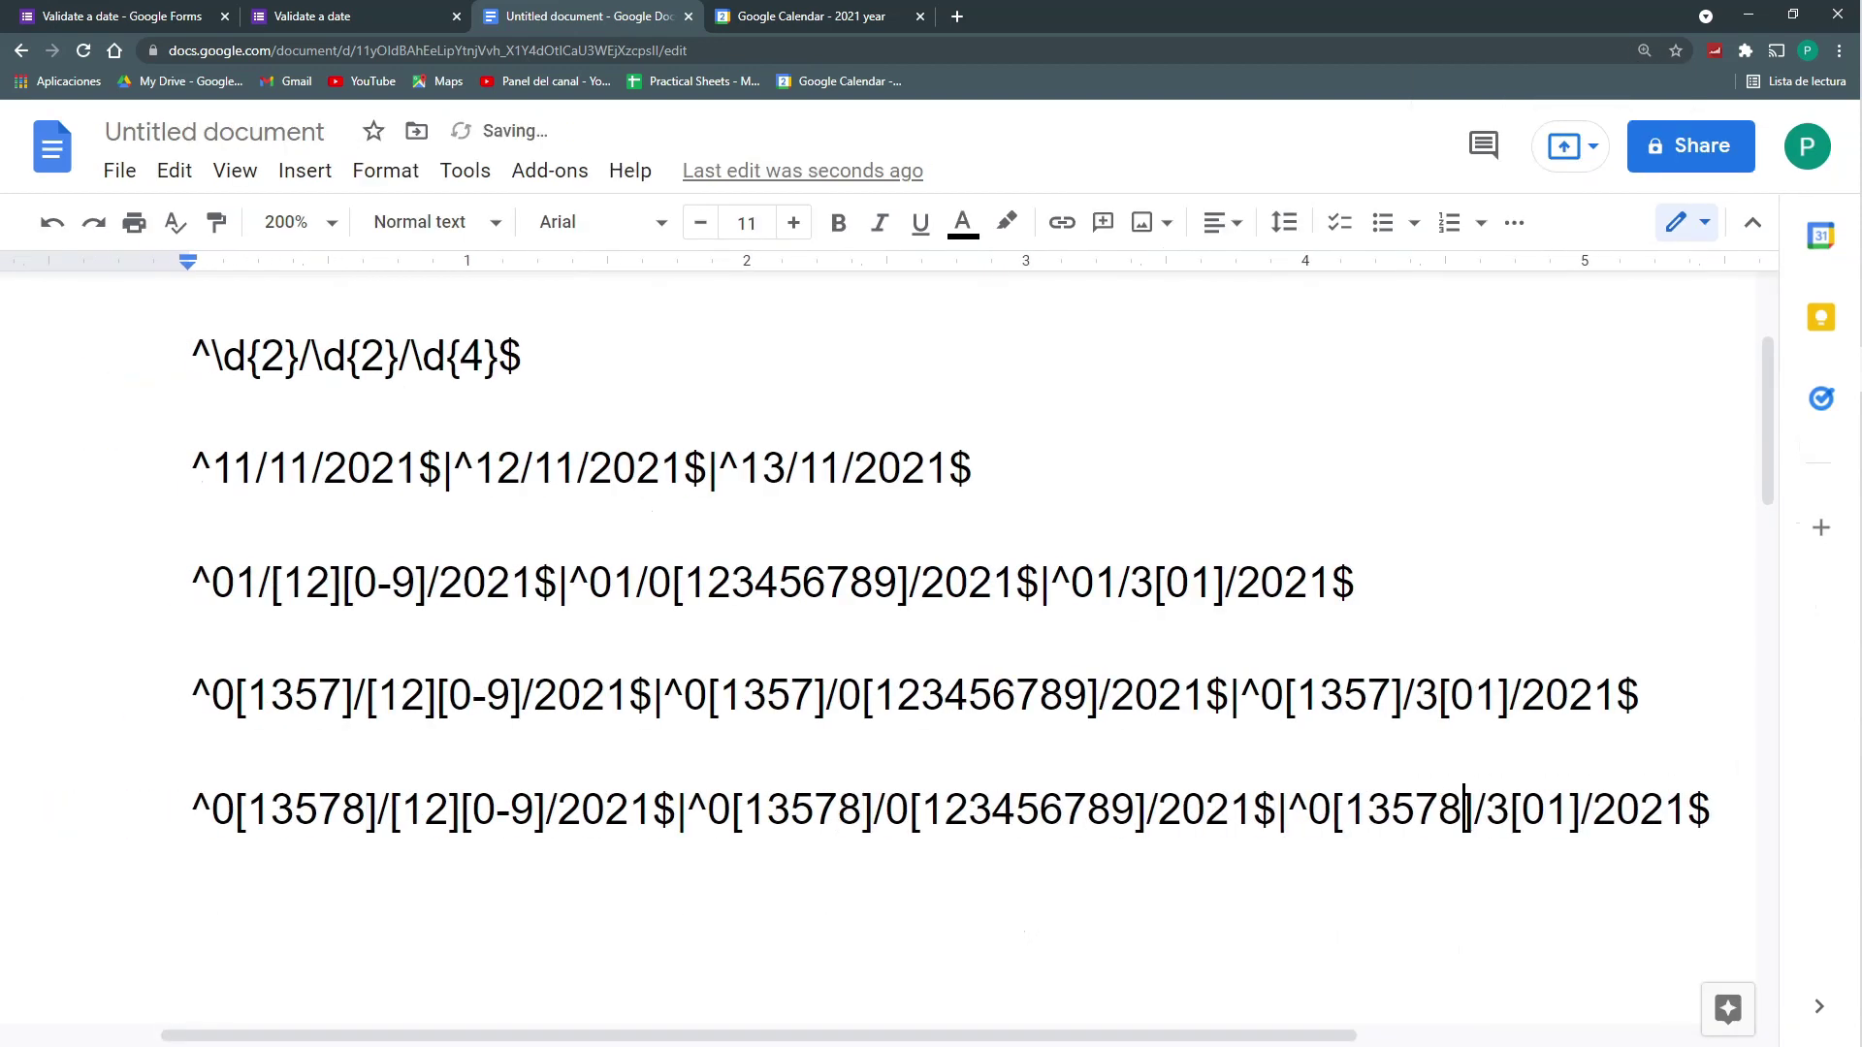
# Step: Delete the 0[1357] pattern line and duplicate the 0[13578] line directly below itself
pyautogui.click(769, 810)
pyautogui.tripleClick(757, 695)
pyautogui.press('BackSpace')
pyautogui.tripleClick(295, 752)
pyautogui.click(295, 752)
pyautogui.press('End')
pyautogui.press('Return')
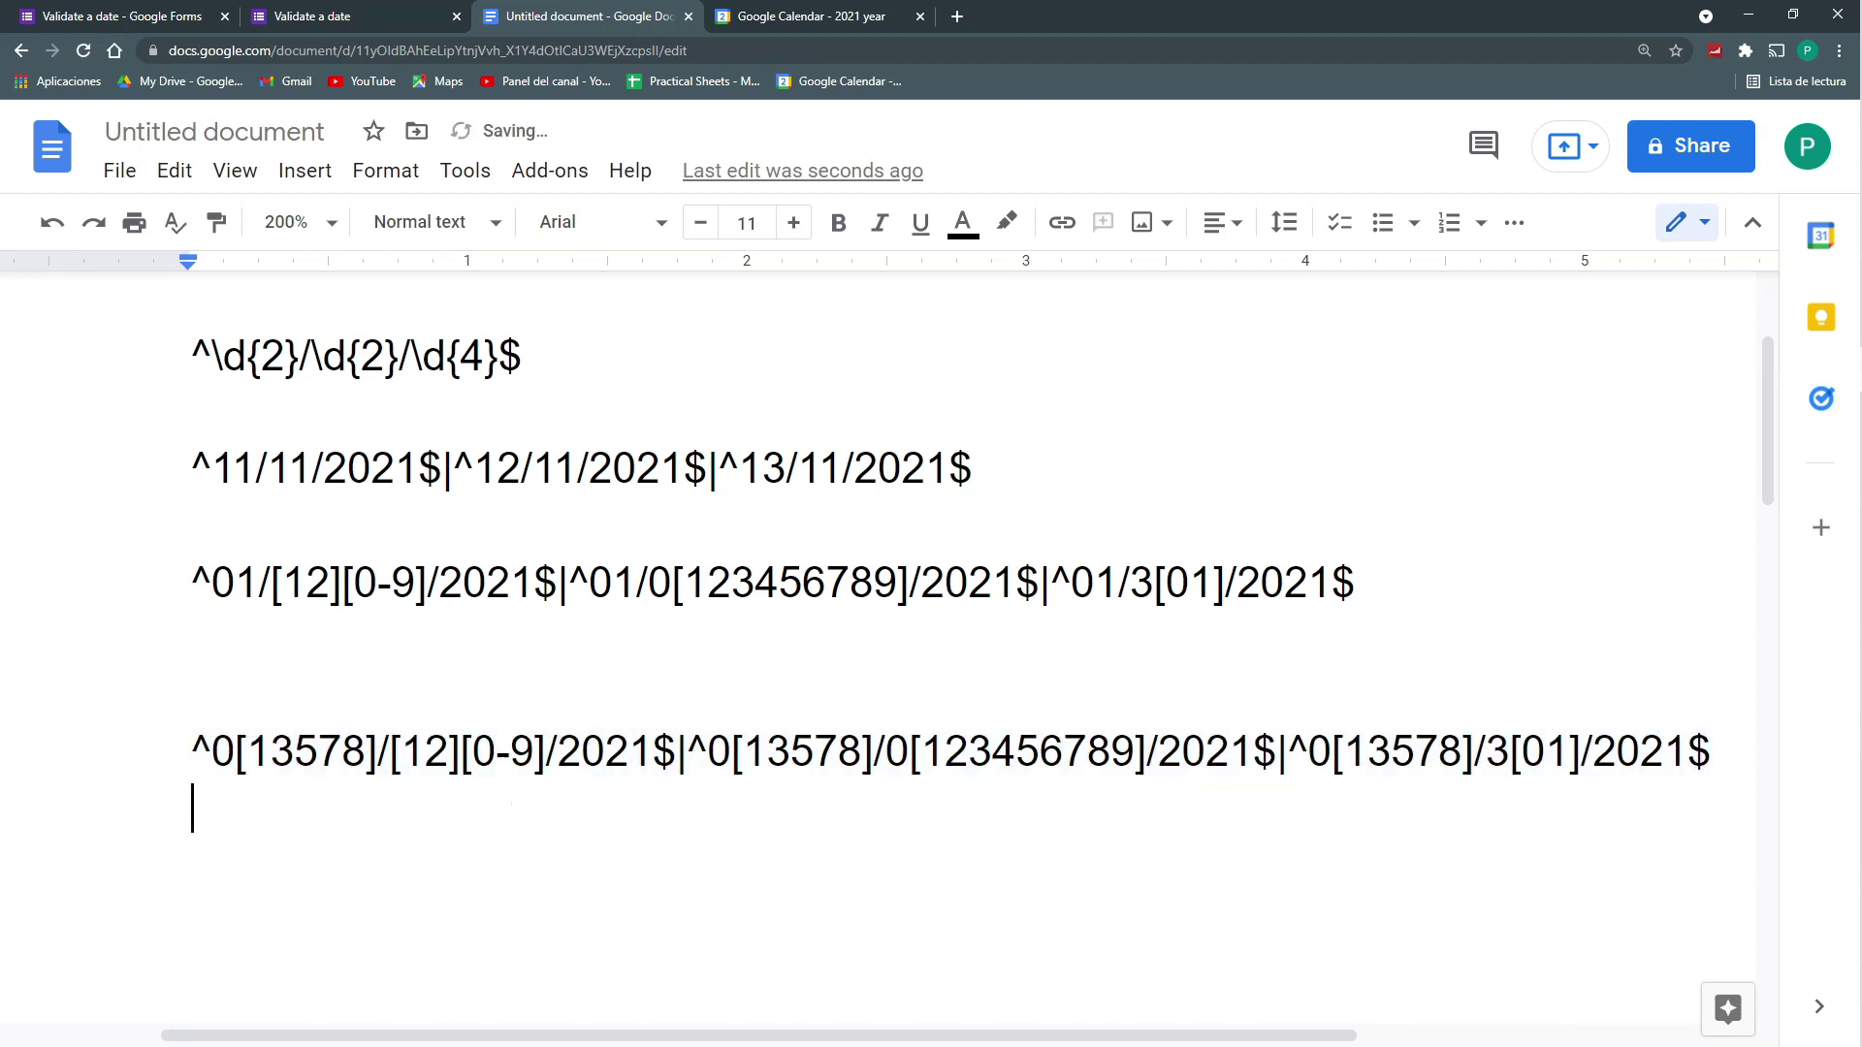
pyautogui.hotkey('ctrl', 'v')
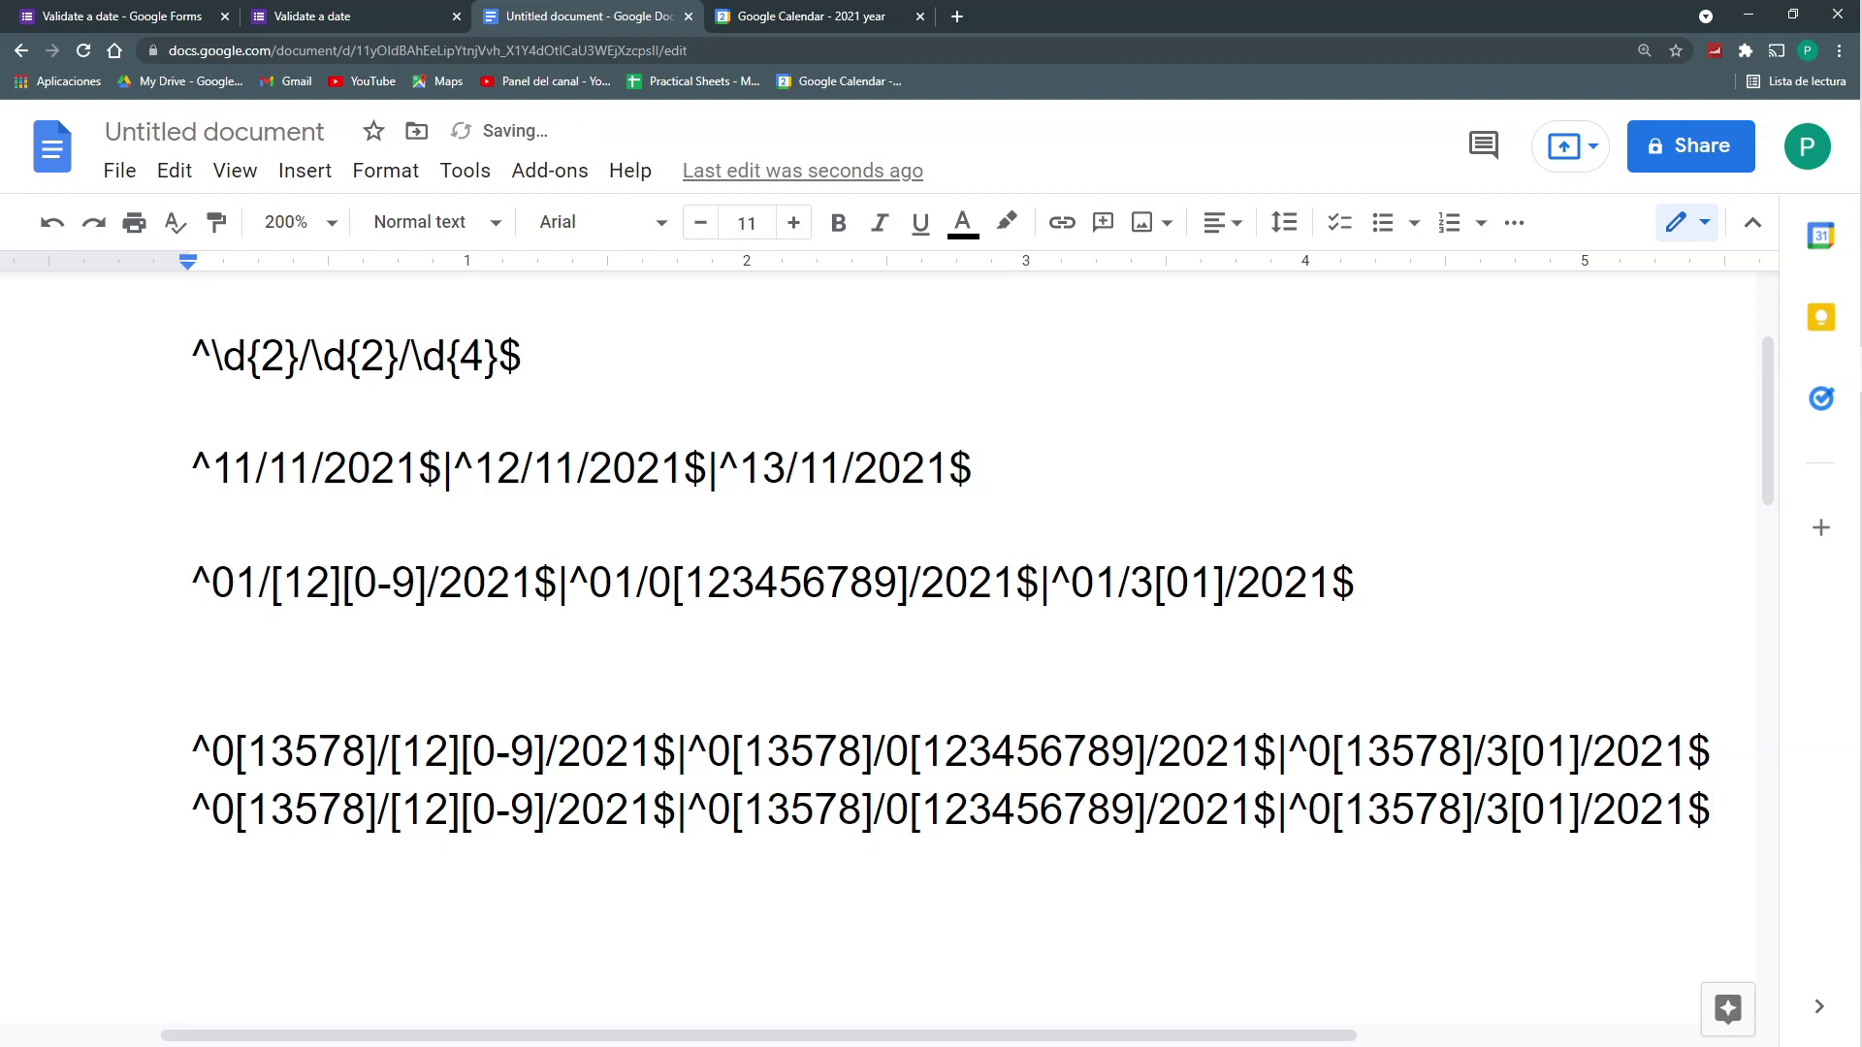
# Step: Check the 2021 calendar for 30-day months and change the month in the duplicated line's first alternative to 0[469]
pyautogui.click(807, 14)
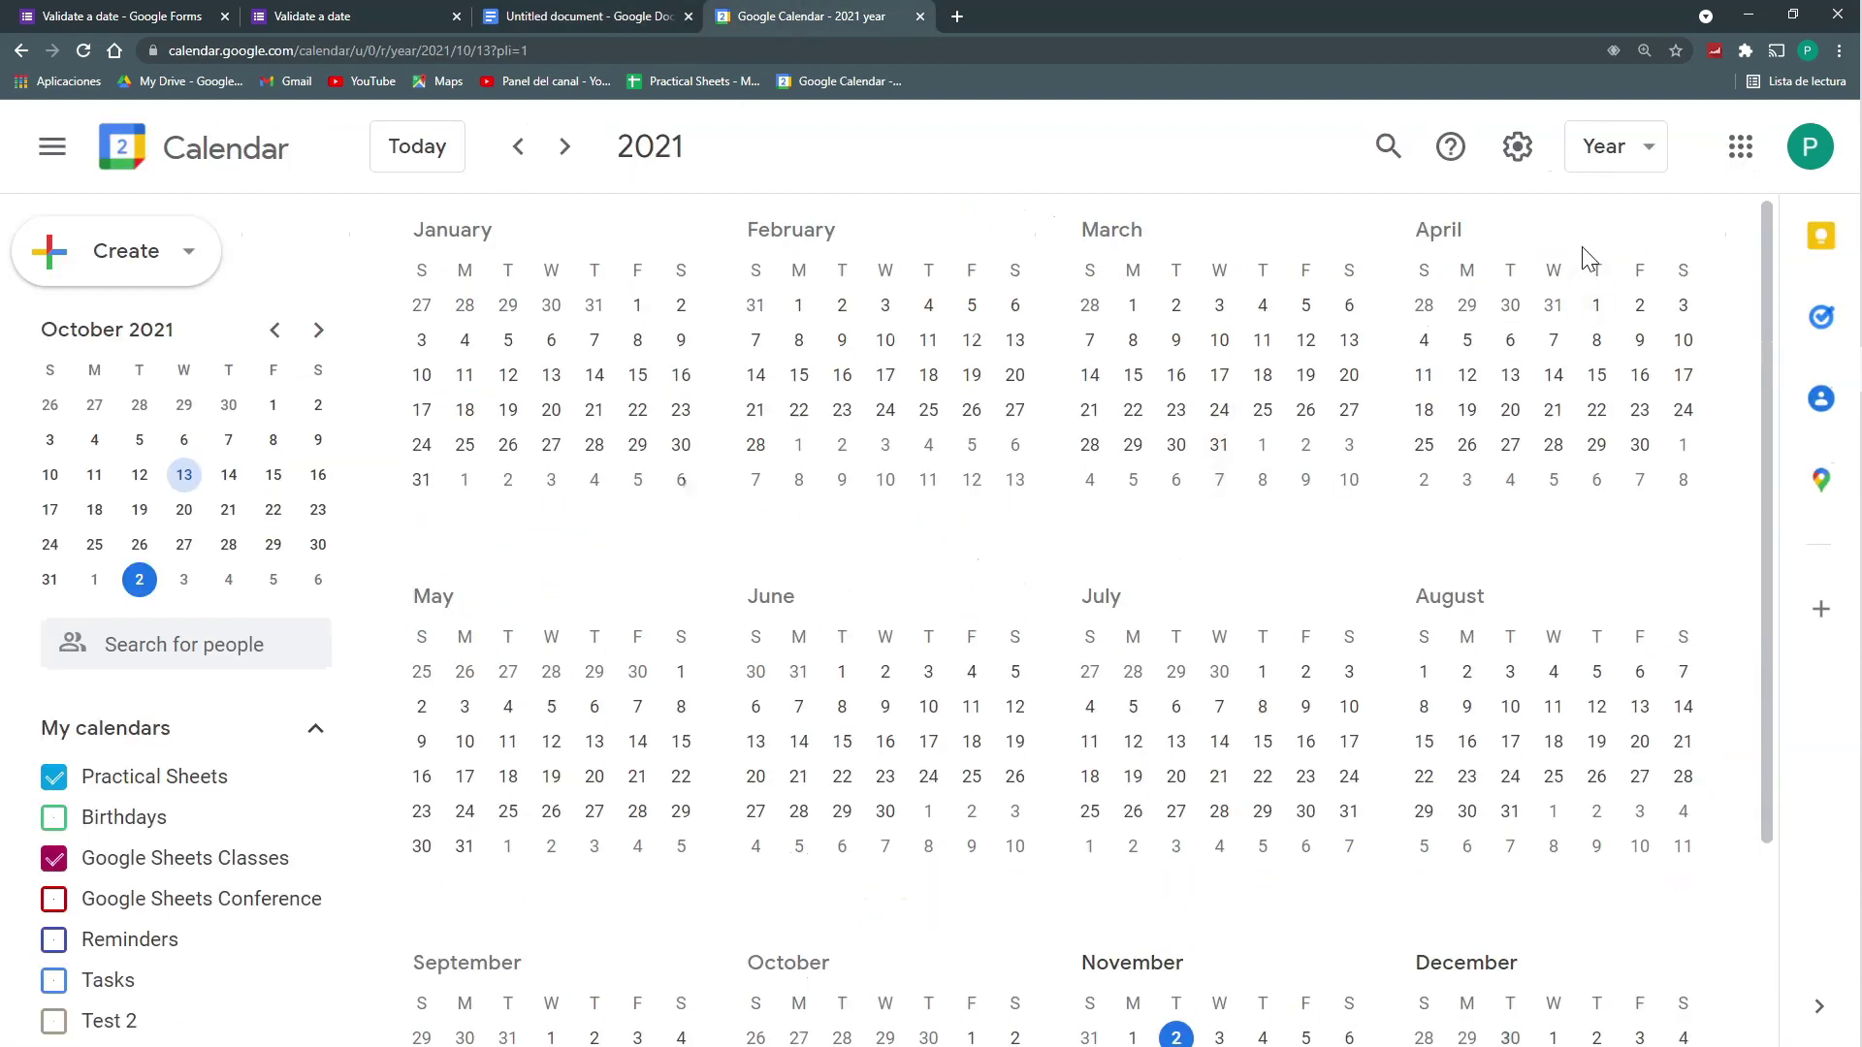
pyautogui.scroll(-2, 969, 771)
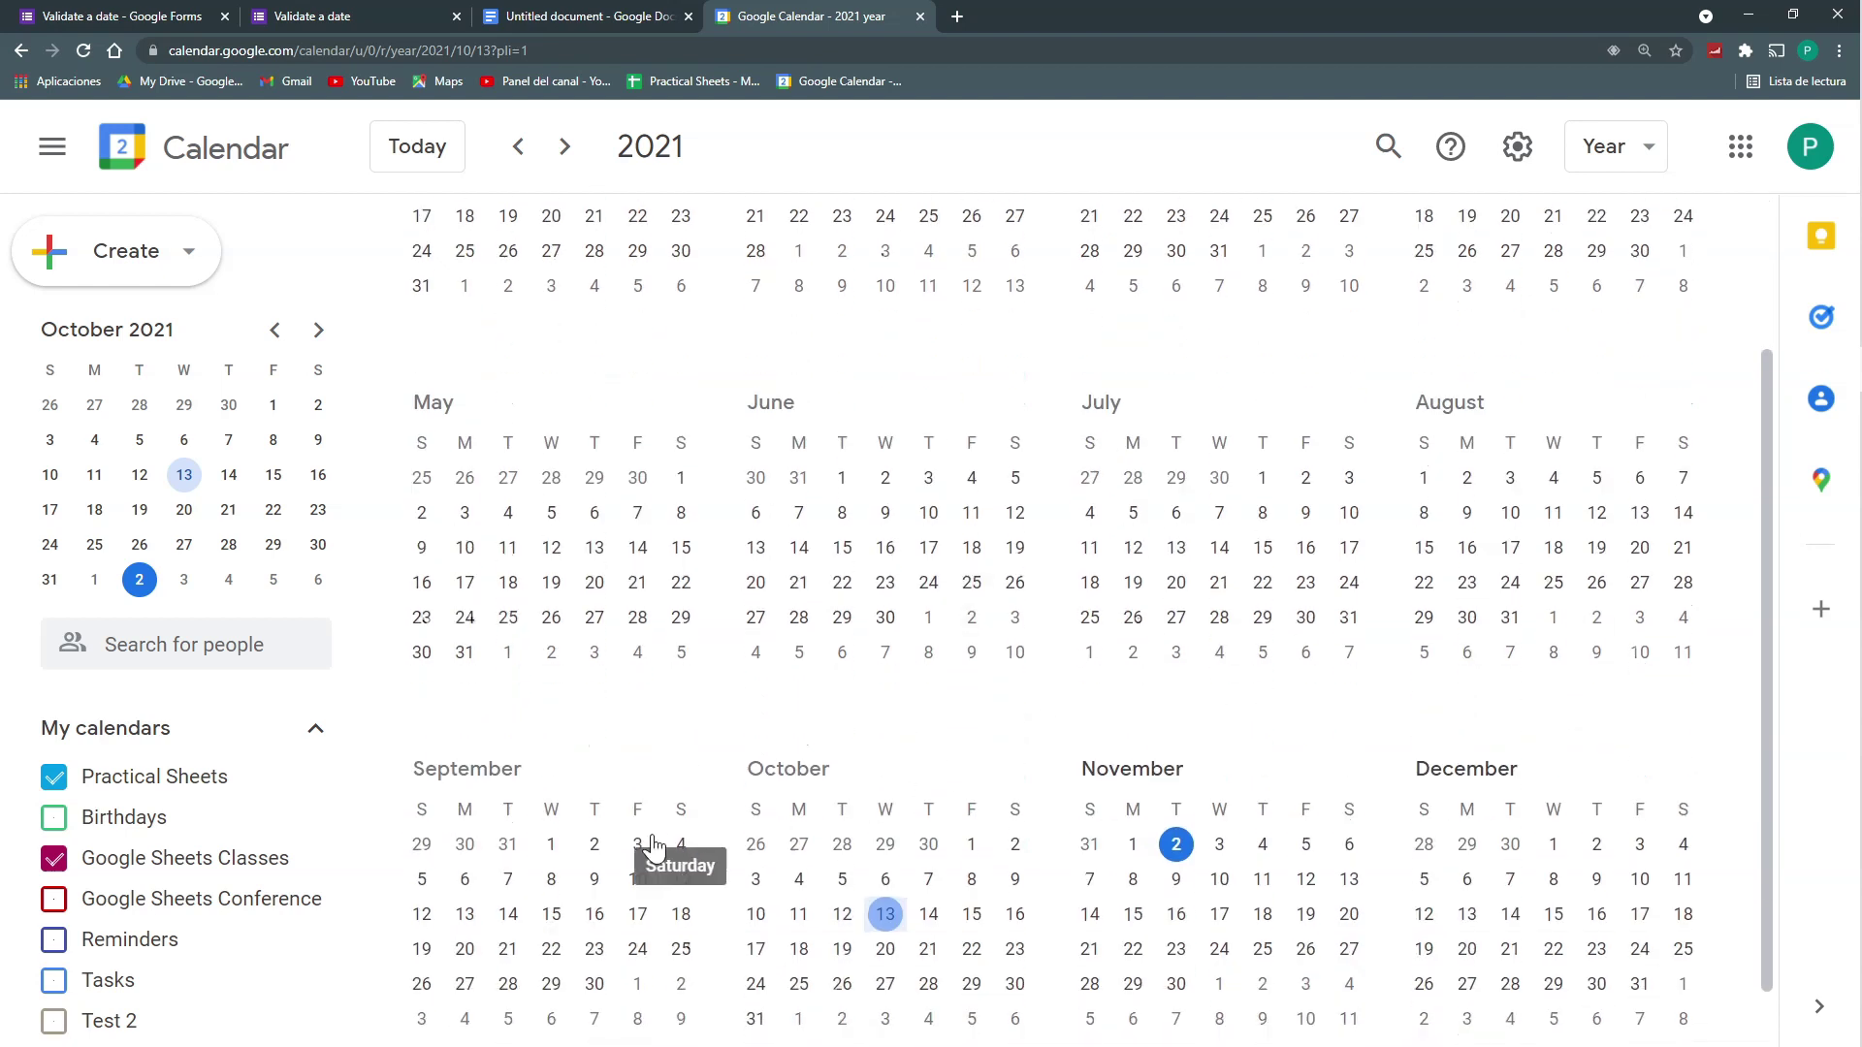
pyautogui.click(644, 14)
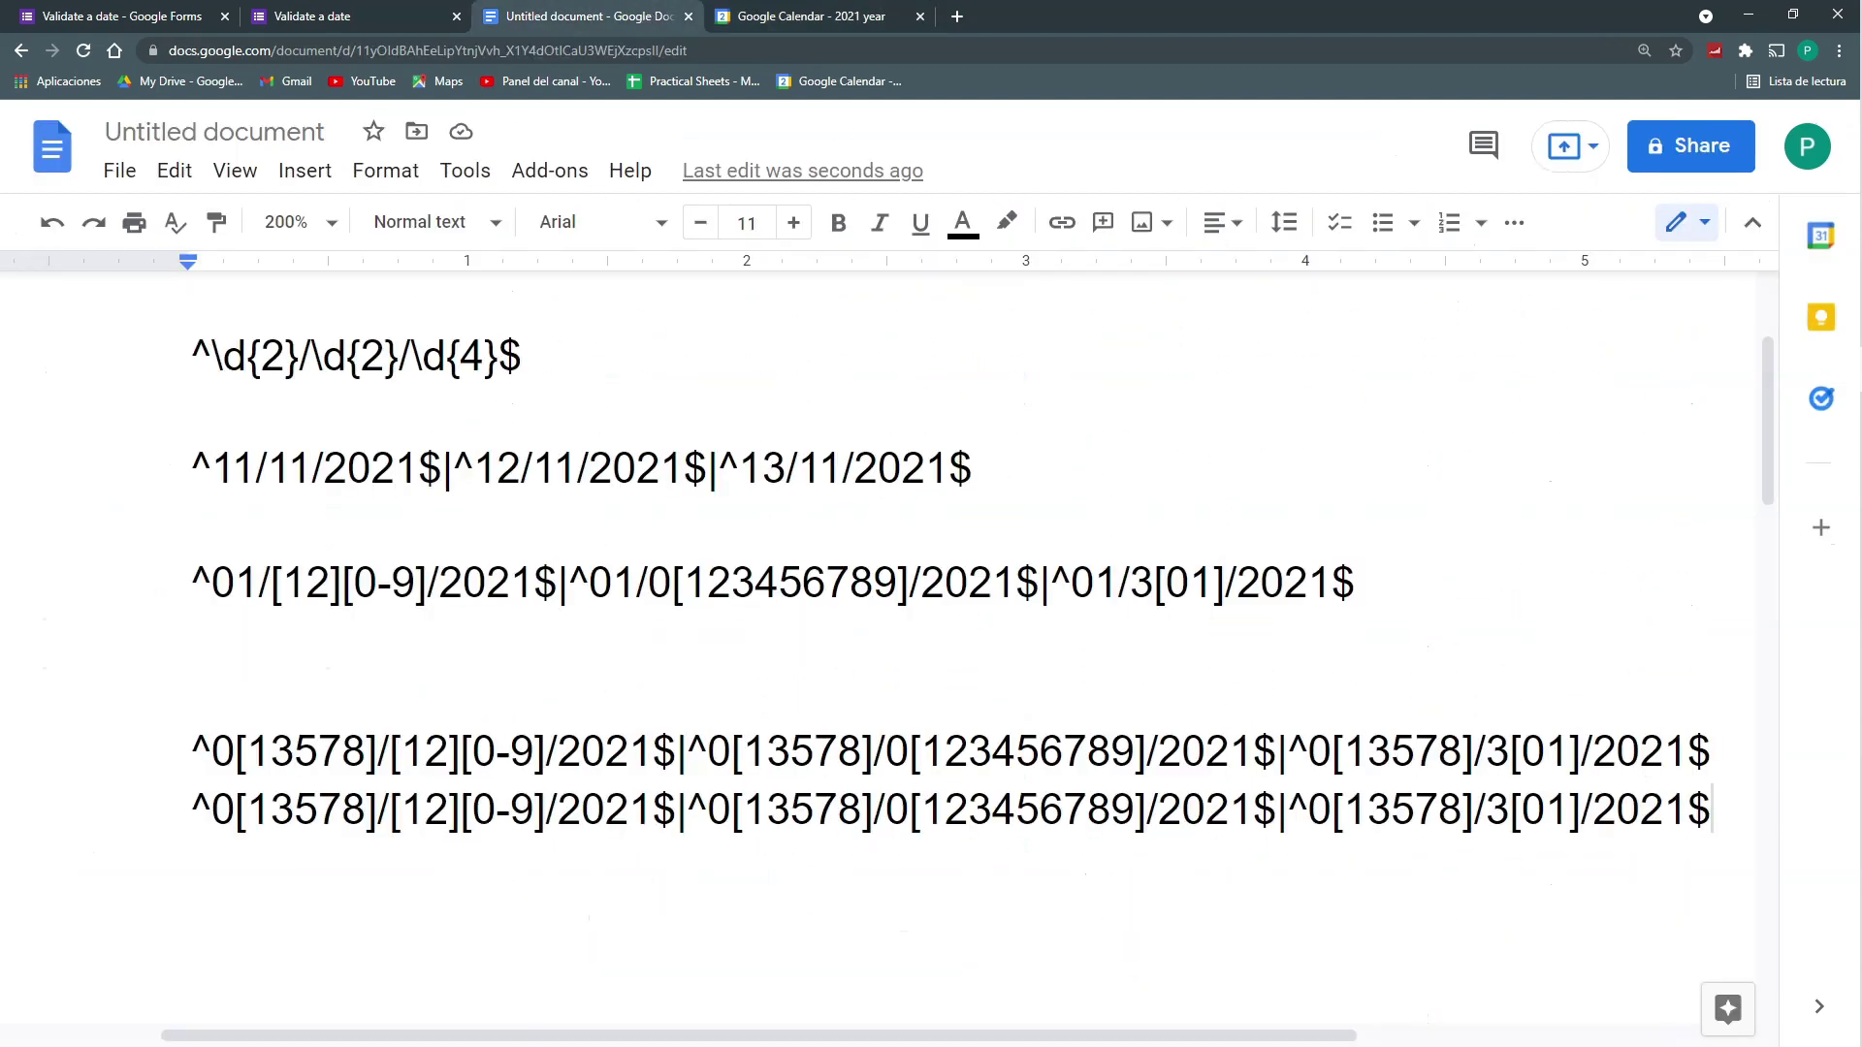
pyautogui.moveTo(366, 813); pyautogui.dragTo(246, 812)
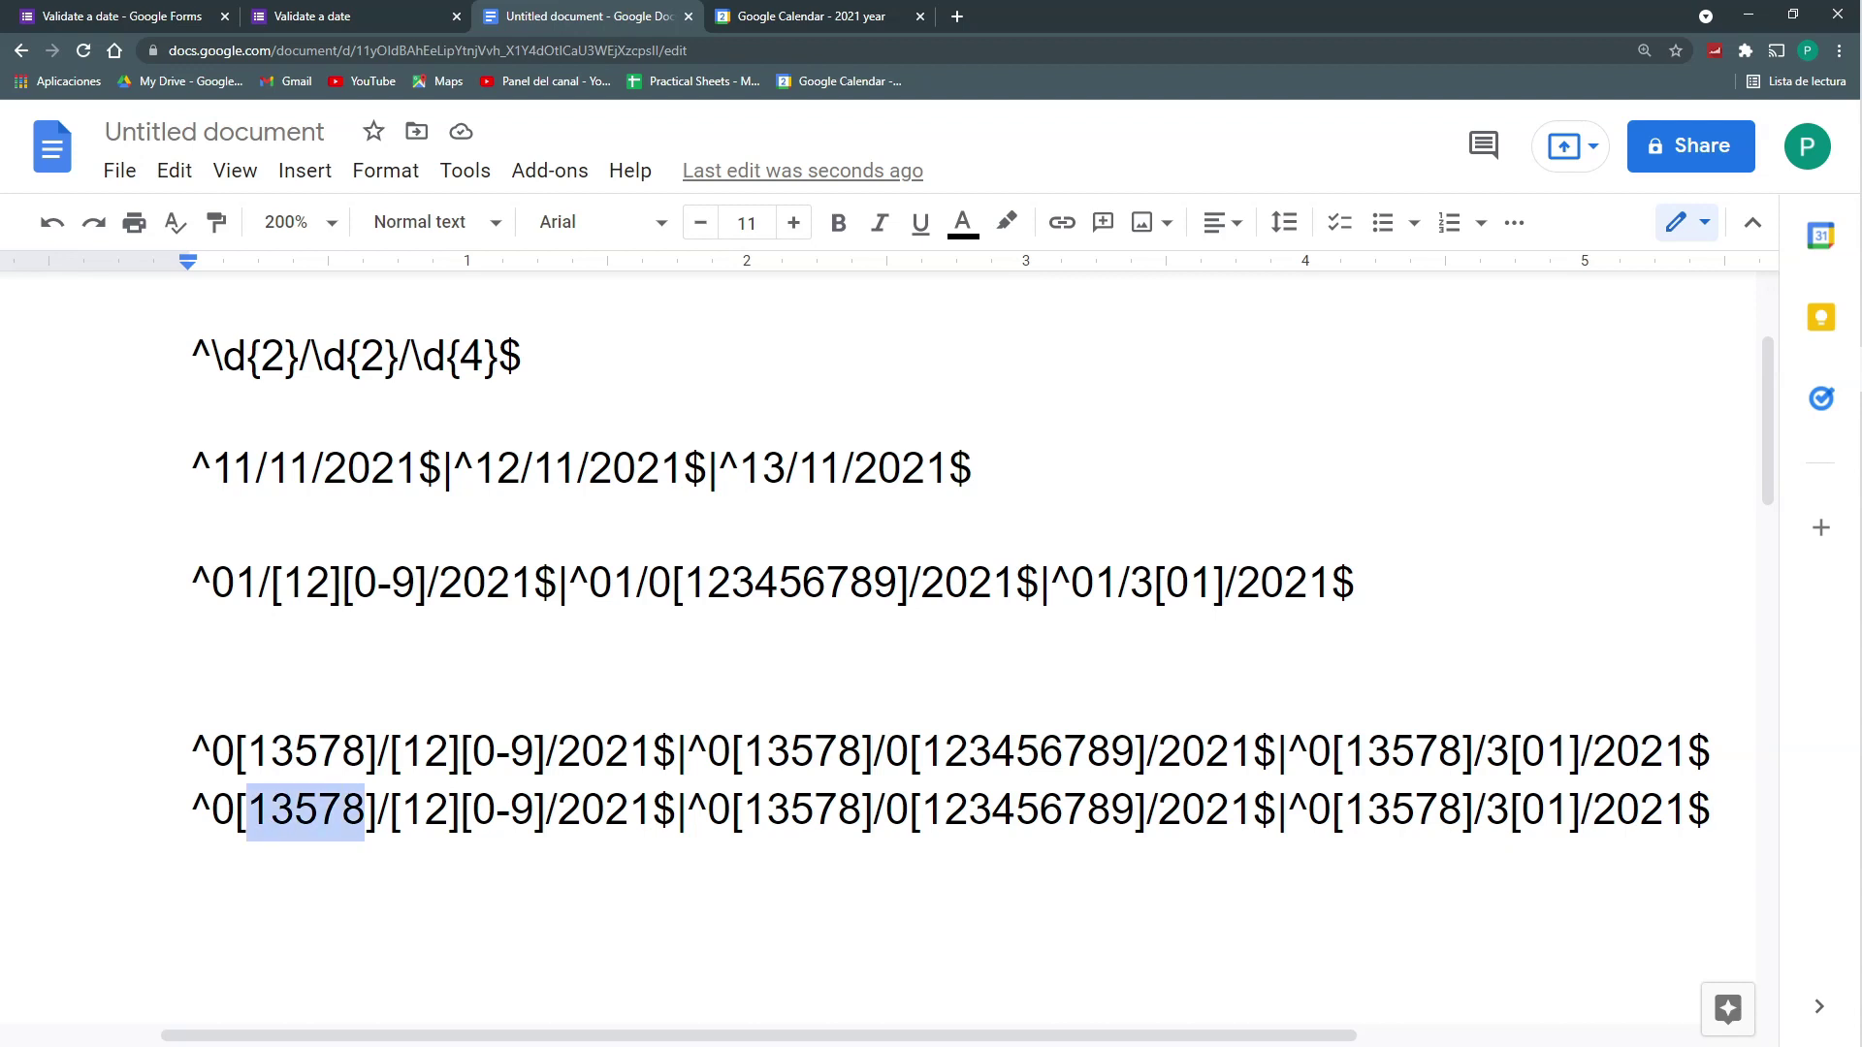
pyautogui.write('46')
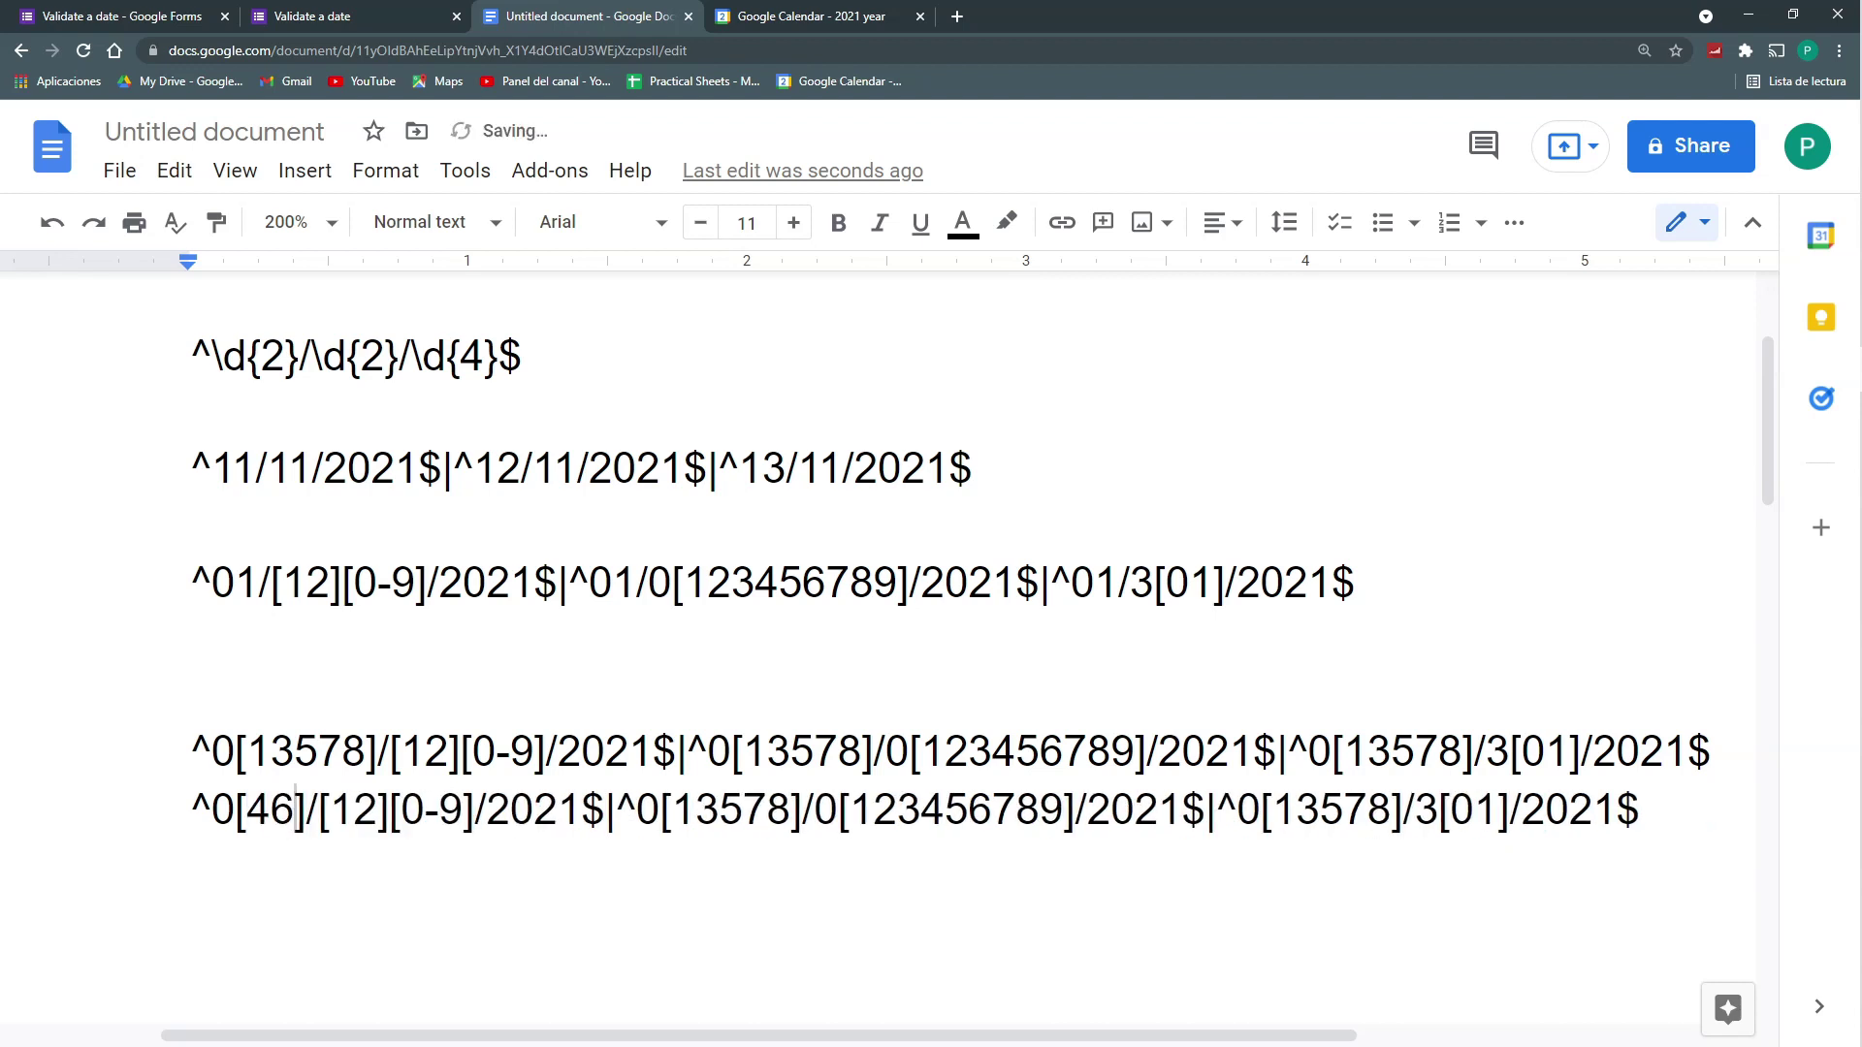
pyautogui.write('9')
# Step: Copy 469 into the month classes of the duplicated line's second and third alternatives, replacing 13578
pyautogui.moveTo(319, 809); pyautogui.dragTo(246, 810)
pyautogui.hotkey('ctrl', 'c')
pyautogui.moveTo(817, 810); pyautogui.dragTo(695, 810)
pyautogui.hotkey('ctrl', 'v')
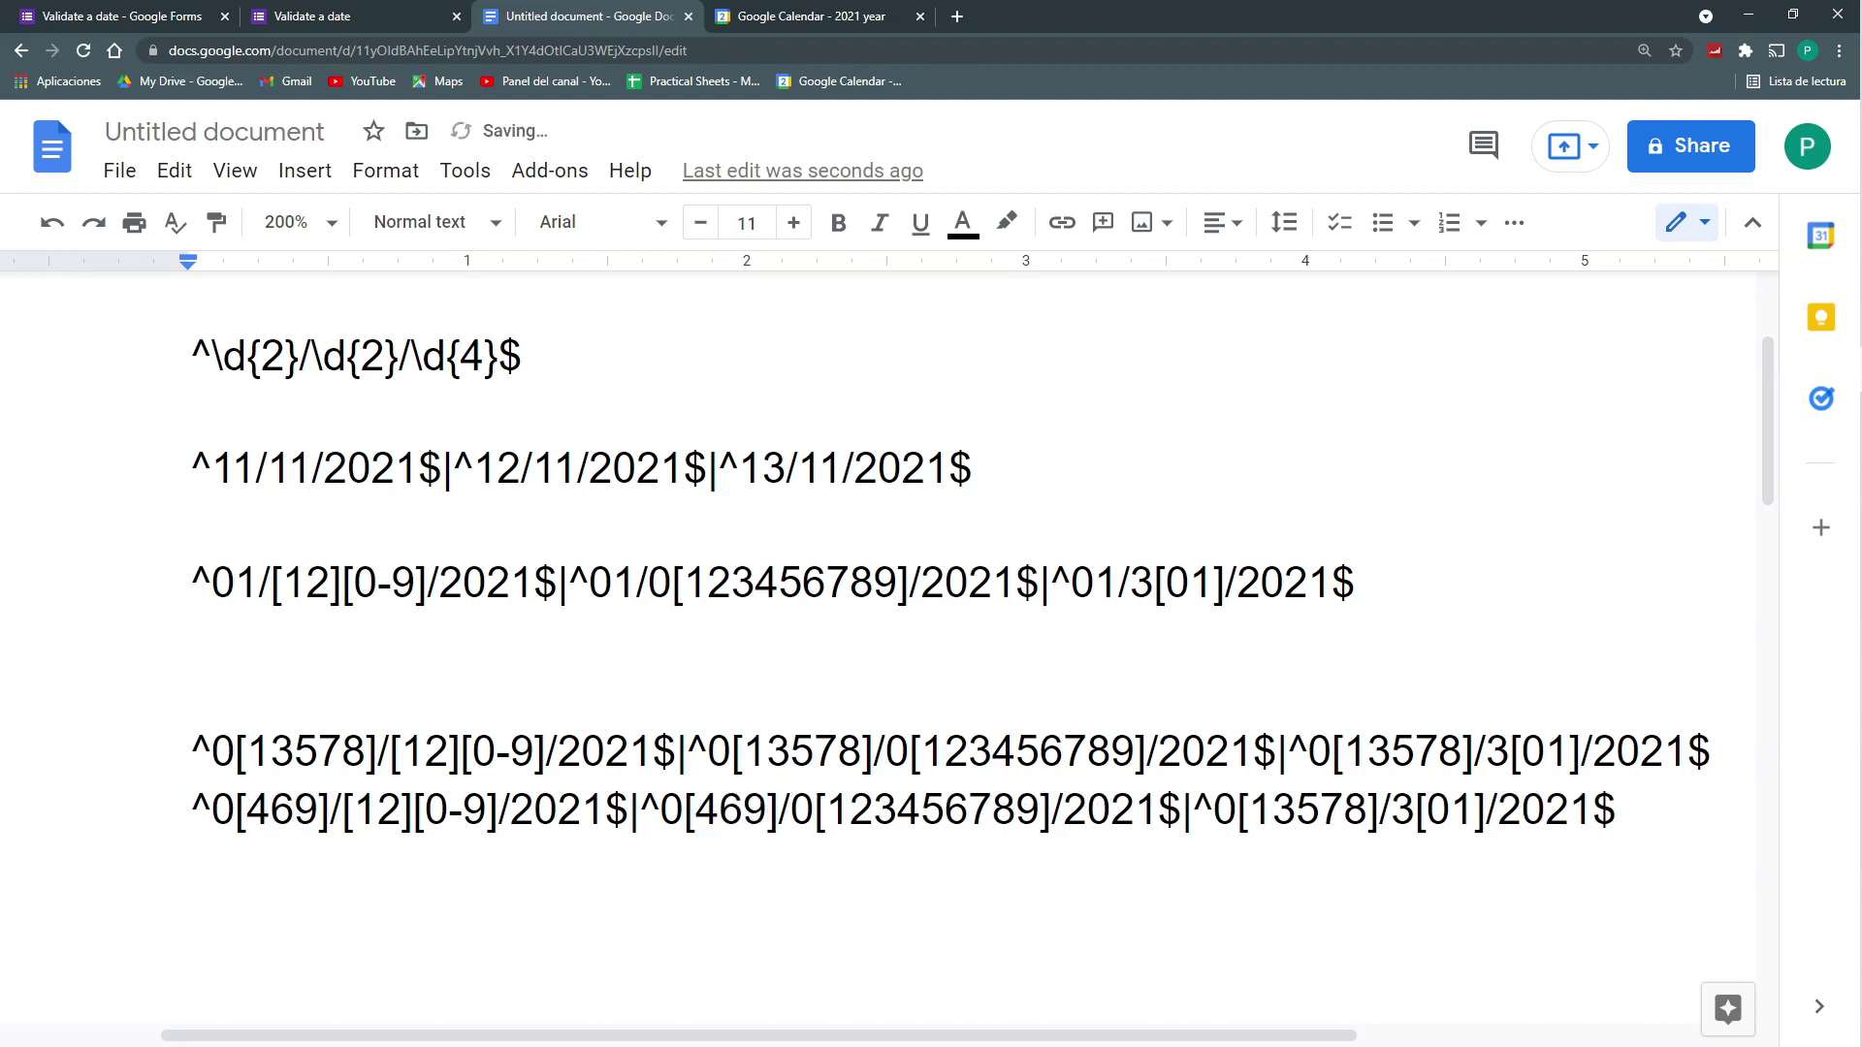
pyautogui.moveTo(1368, 810); pyautogui.dragTo(1248, 810)
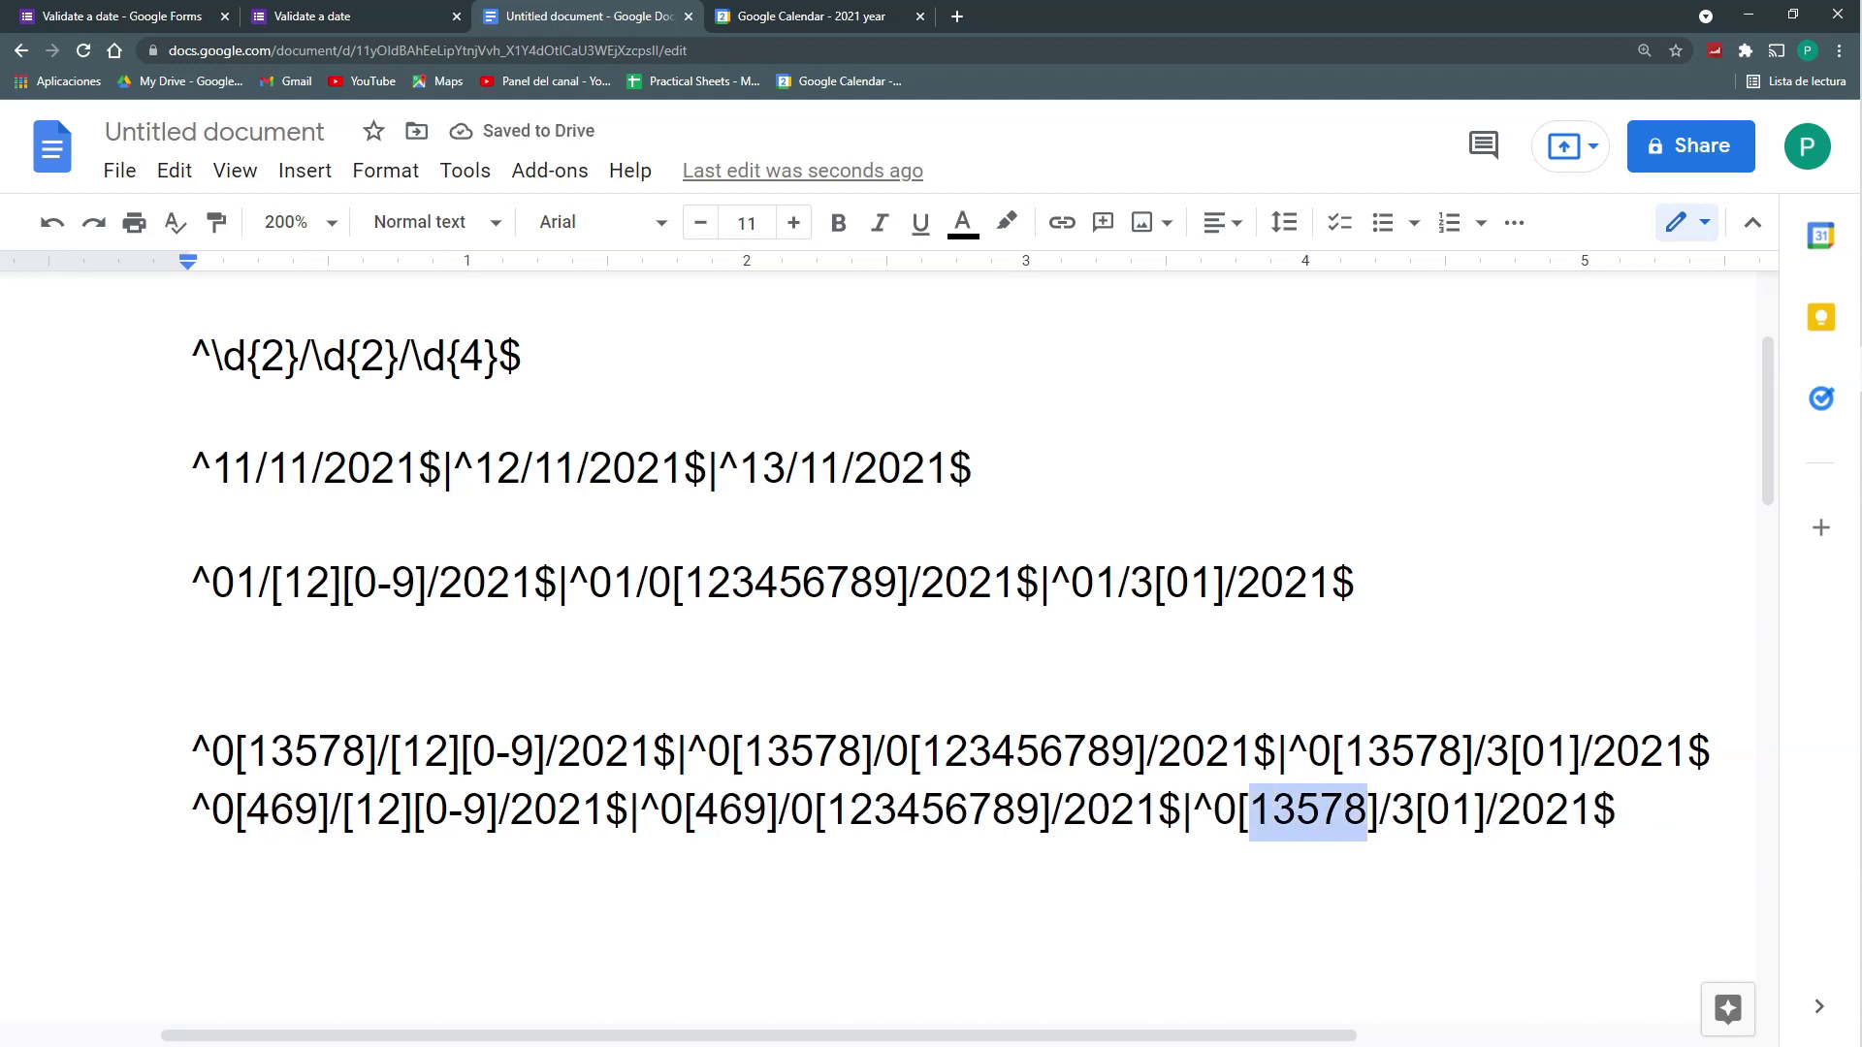
pyautogui.hotkey('ctrl', 'v')
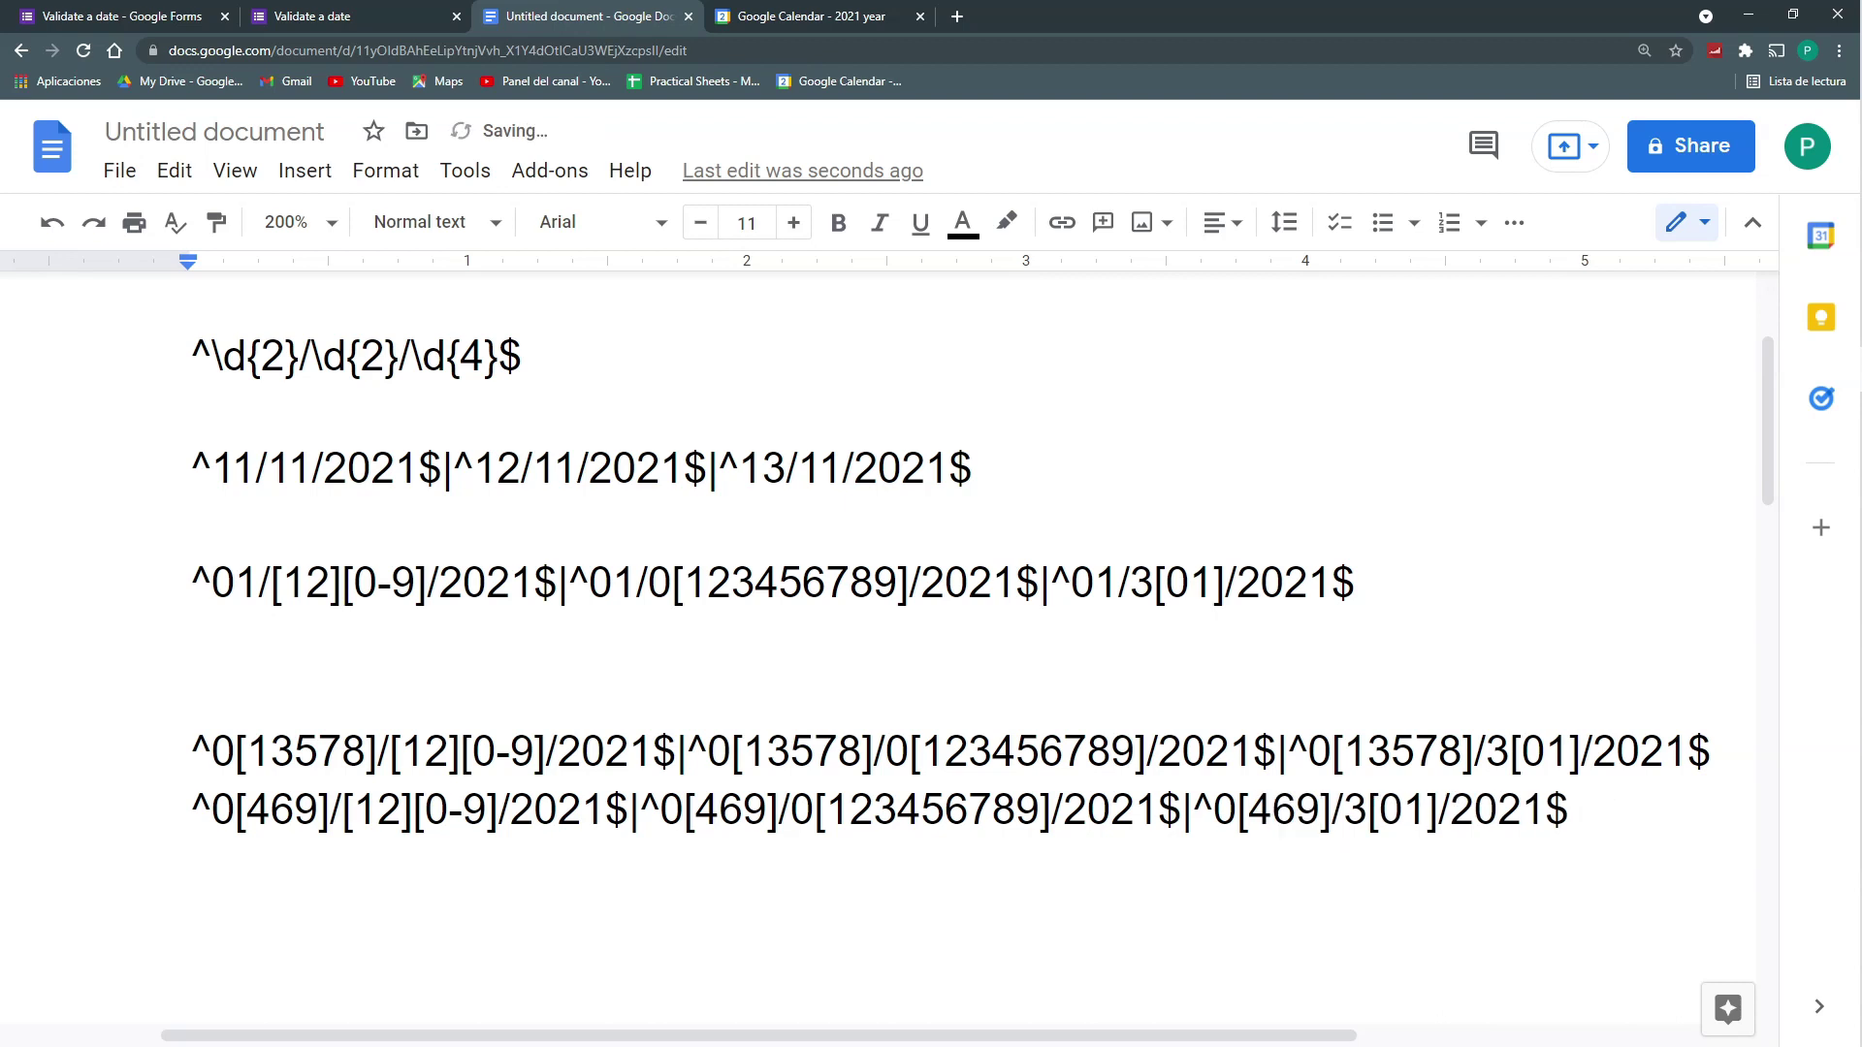
# Step: Change the day in the third alternative of the 0[469] line from a character class to plain 30
pyautogui.click(1428, 810)
pyautogui.press('BackSpace')
pyautogui.press('Left')
pyautogui.press('BackSpace')
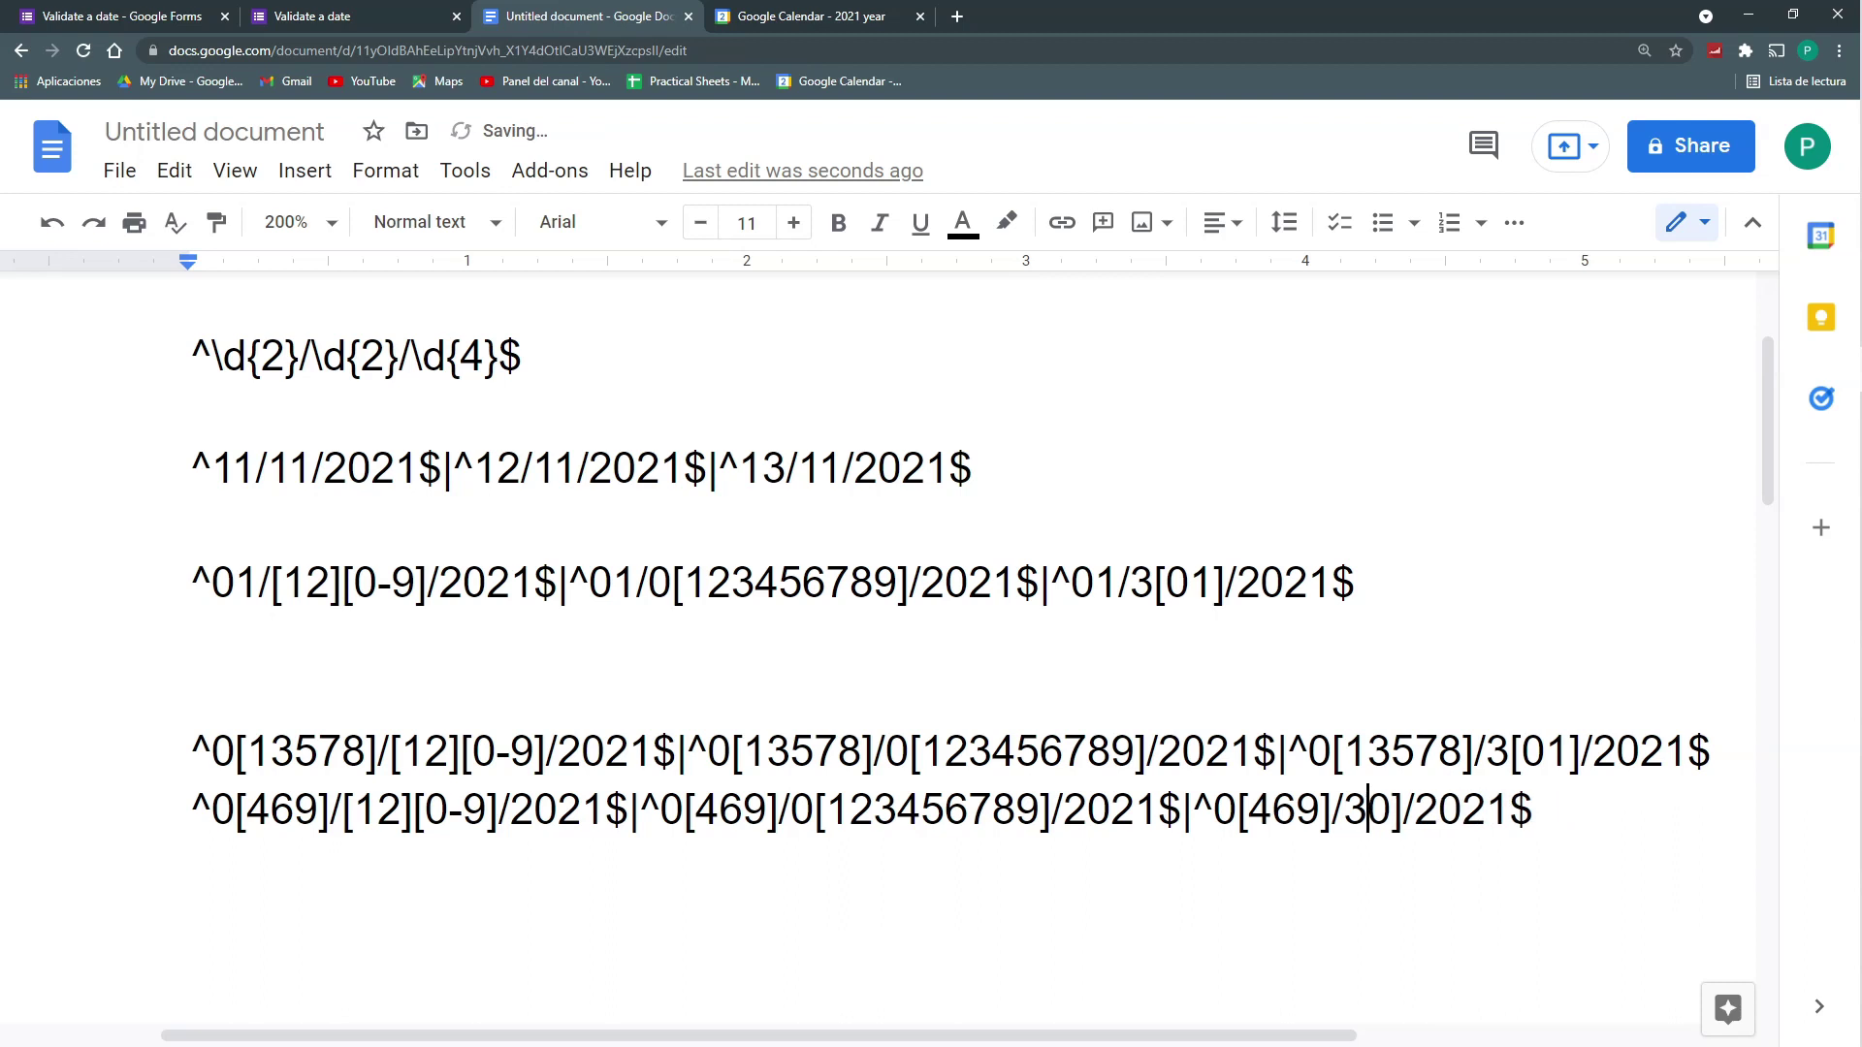
pyautogui.press('Right')
pyautogui.press('Right')
pyautogui.press('BackSpace')
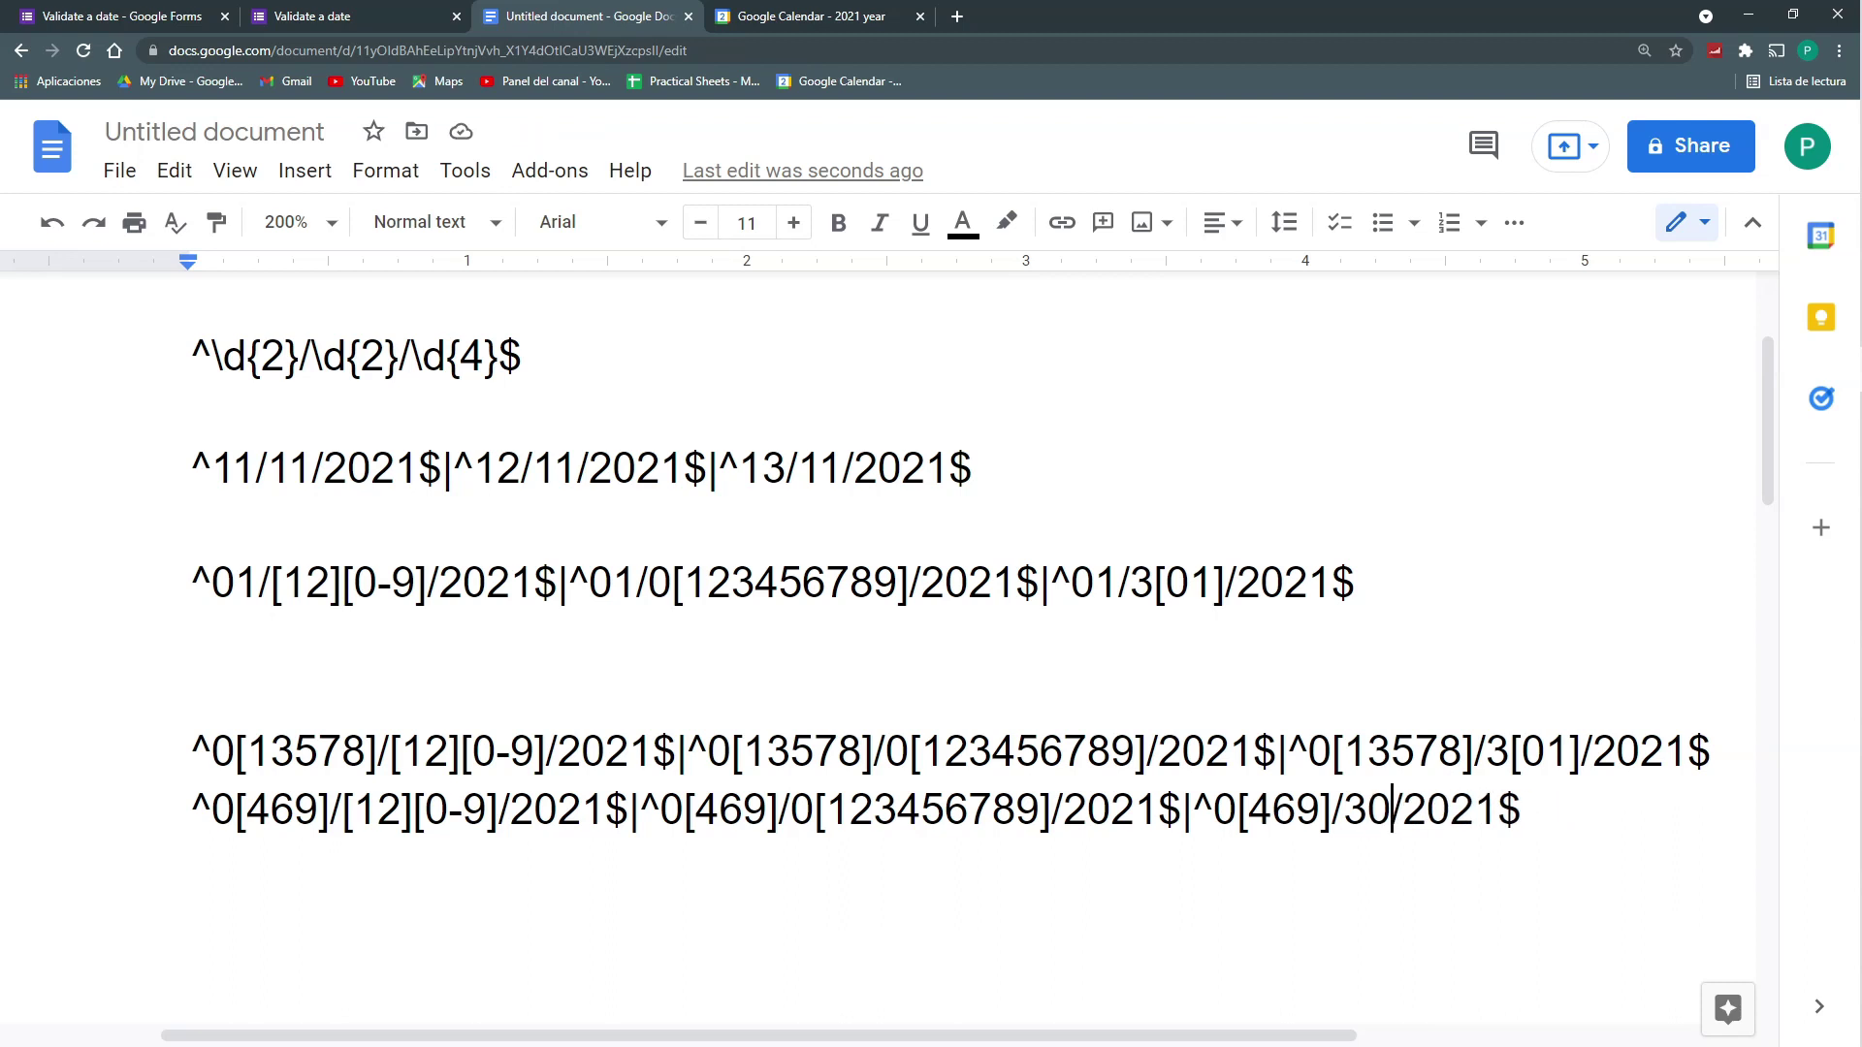
# Step: Duplicate the 0[13578] line below the 0[469] line and change the month in the copy's first alternative to 02
pyautogui.moveTo(1711, 751); pyautogui.dragTo(193, 752)
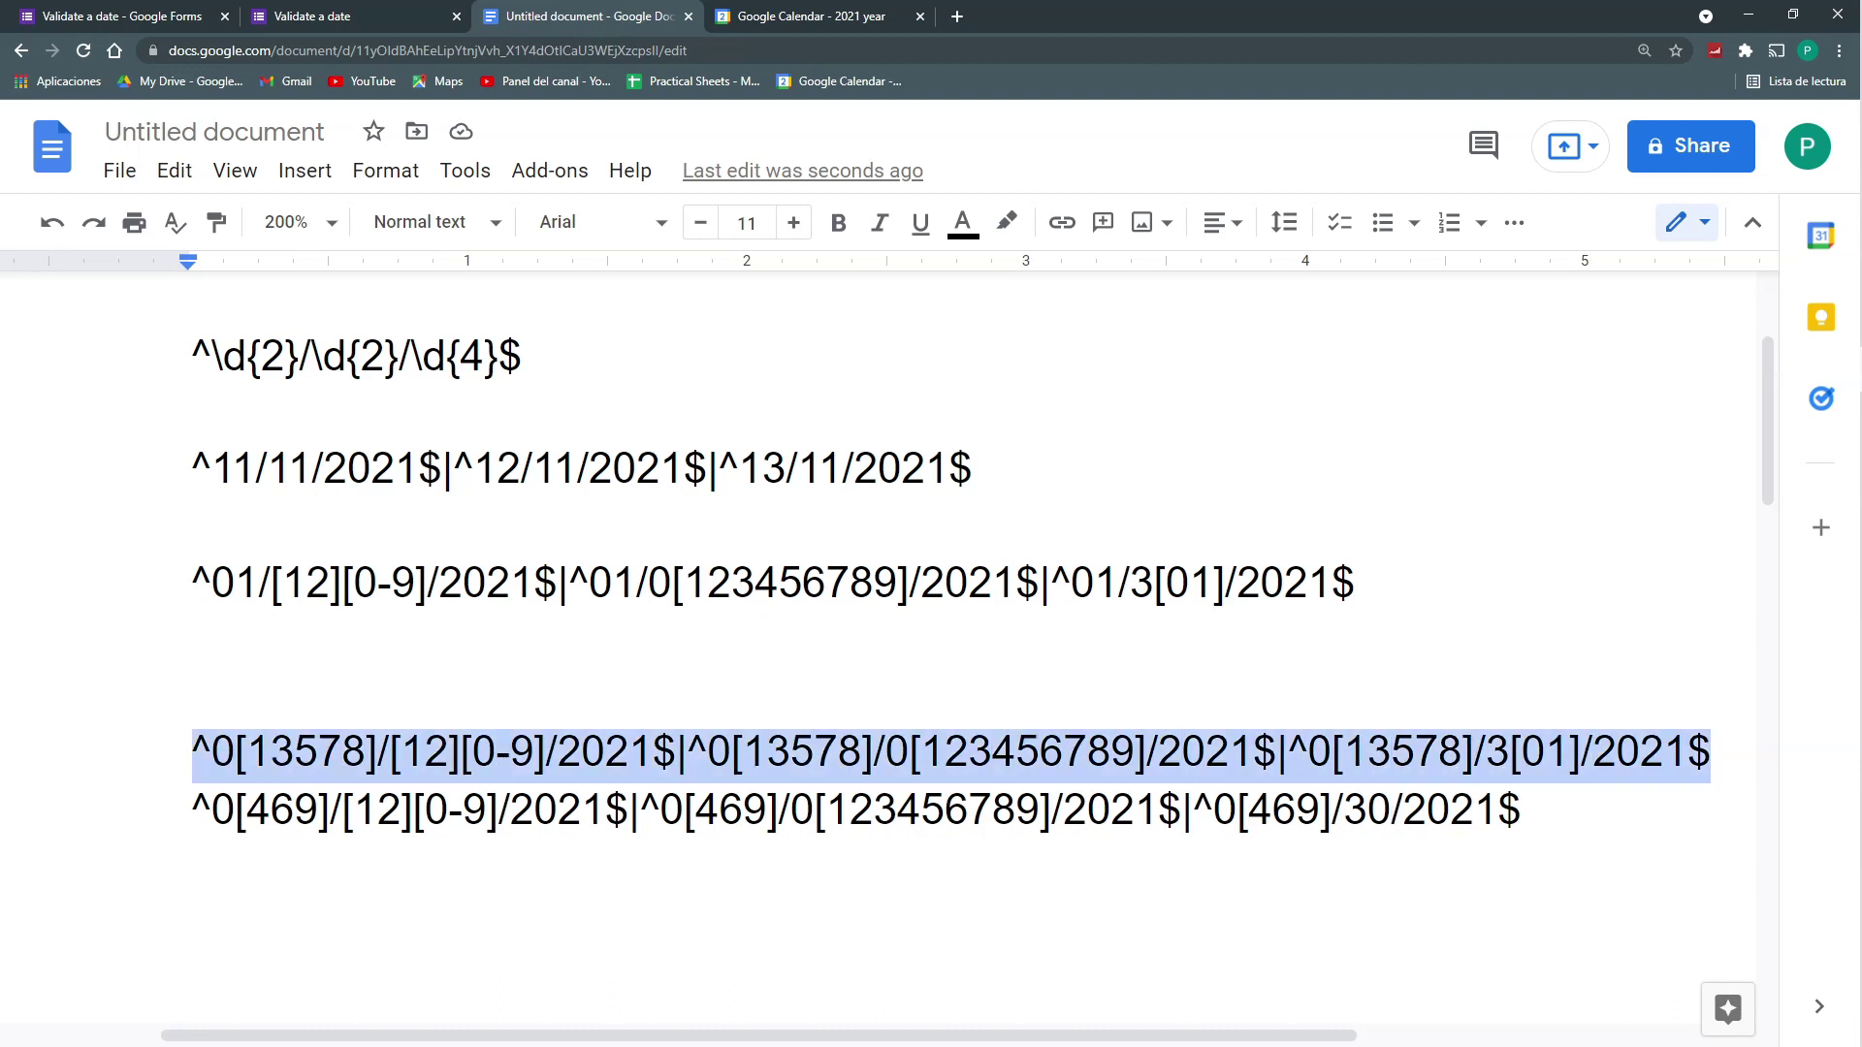
pyautogui.click(1523, 810)
pyautogui.press('Return')
pyautogui.hotkey('ctrl', 'v')
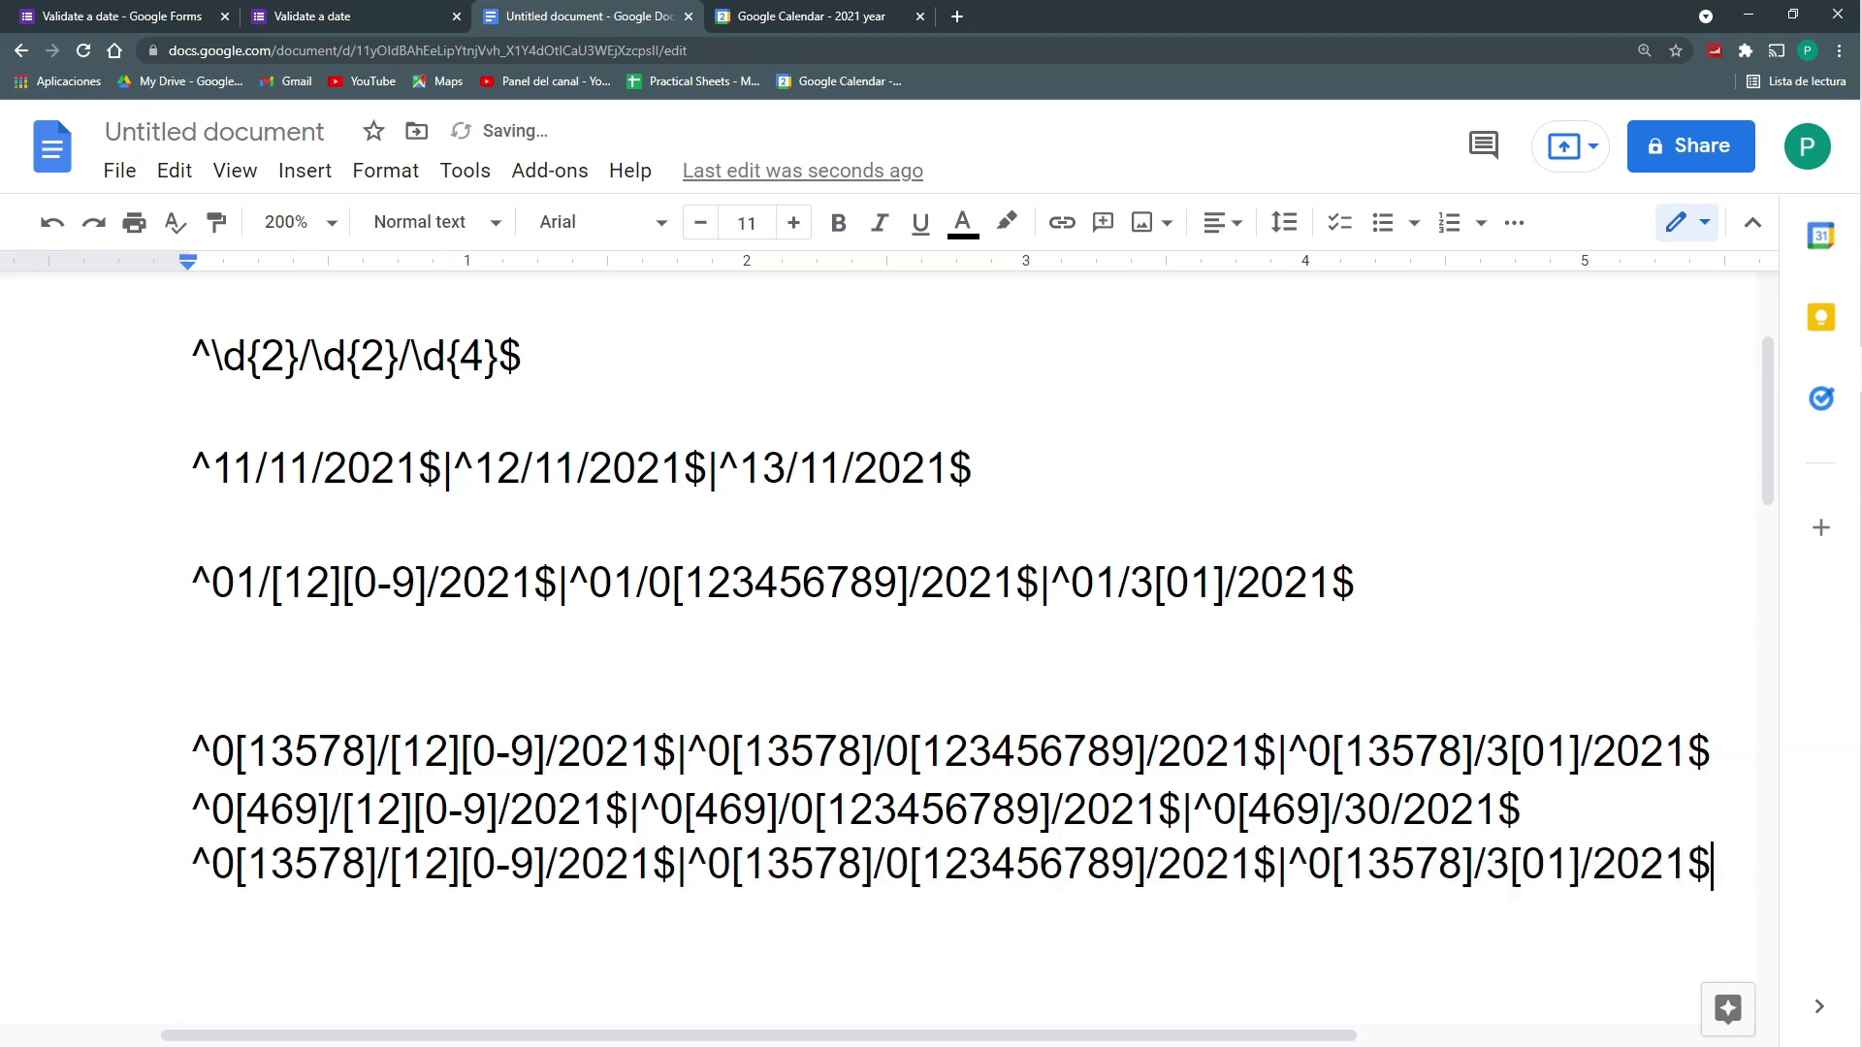
pyautogui.moveTo(377, 863); pyautogui.dragTo(236, 864)
pyautogui.write('2')
pyautogui.click(355, 864)
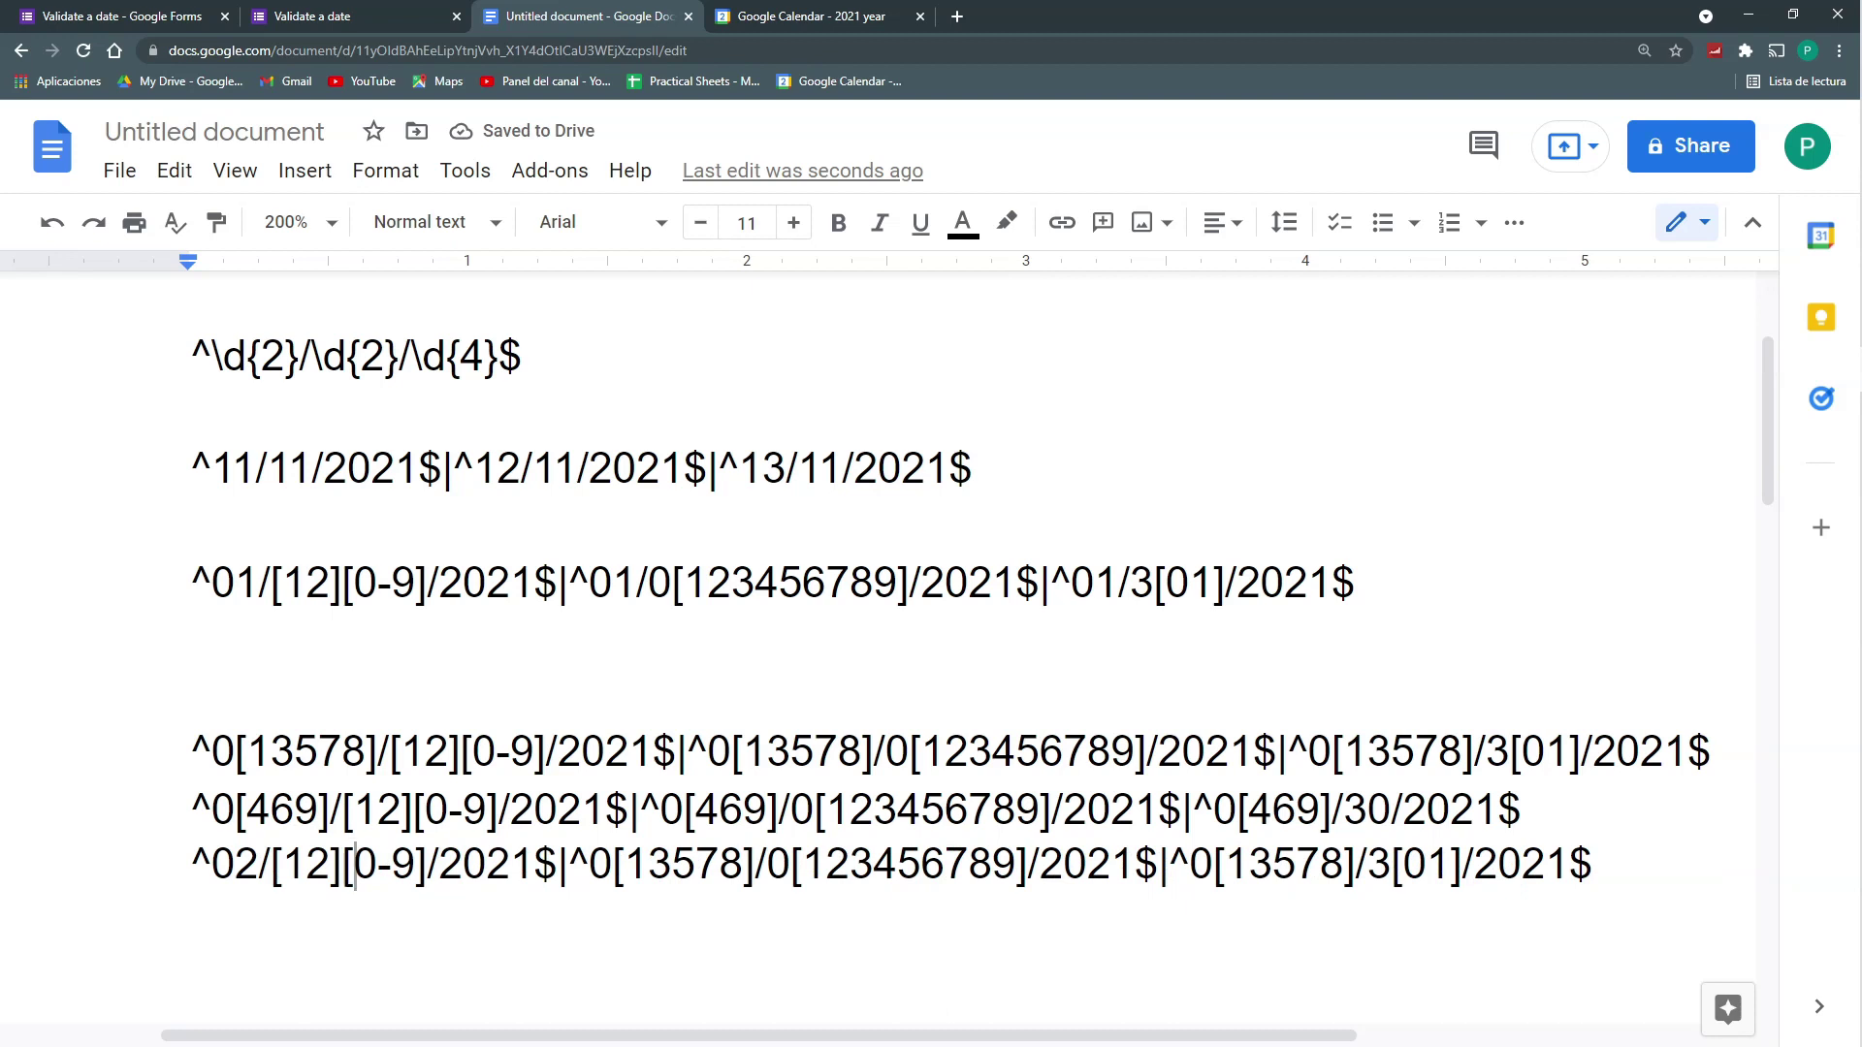
# Step: Delete the third alternative from the February line and reduce the first alternative's day class [12] to [1]
pyautogui.press('End')
pyautogui.hotkey('ctrl', 'shift', 'Left')
pyautogui.hotkey('ctrl', 'shift', 'Left')
pyautogui.hotkey('ctrl', 'shift', 'Left')
pyautogui.hotkey('ctrl', 'shift', 'Left')
pyautogui.hotkey('ctrl', 'shift', 'Left')
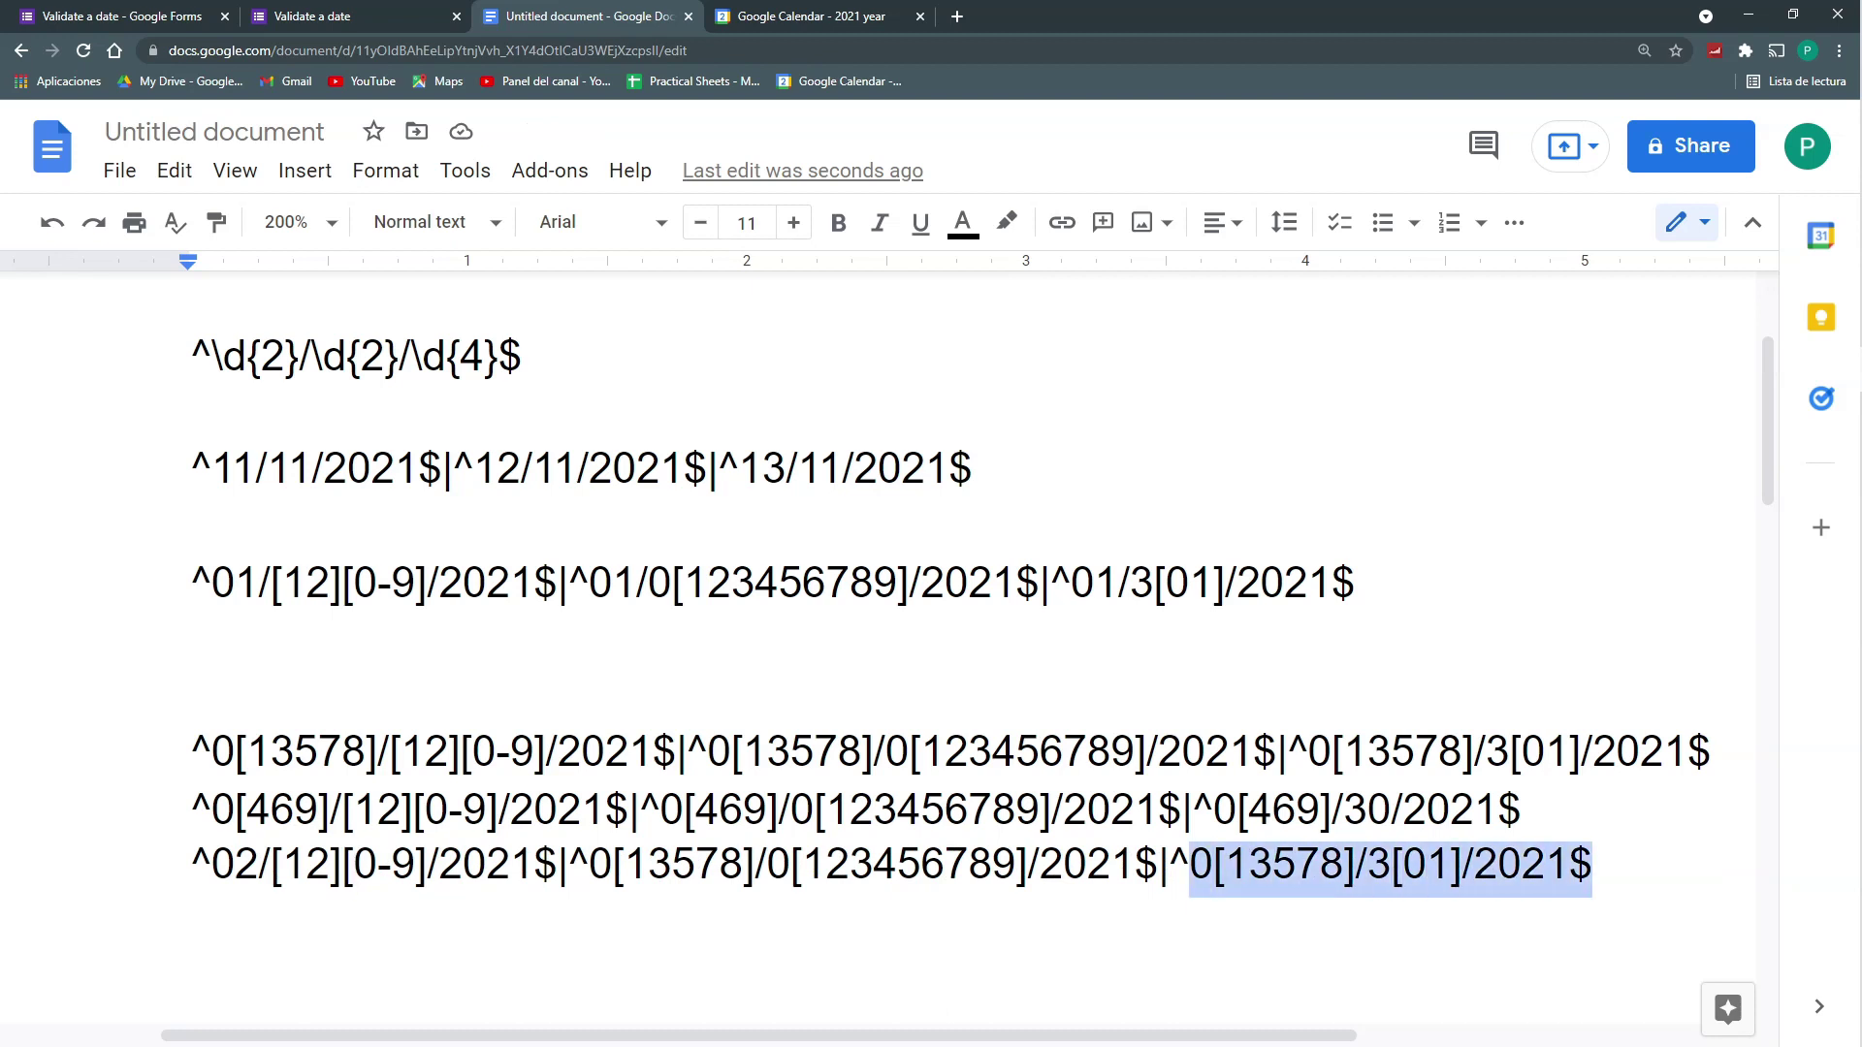
pyautogui.press('BackSpace')
pyautogui.press('BackSpace')
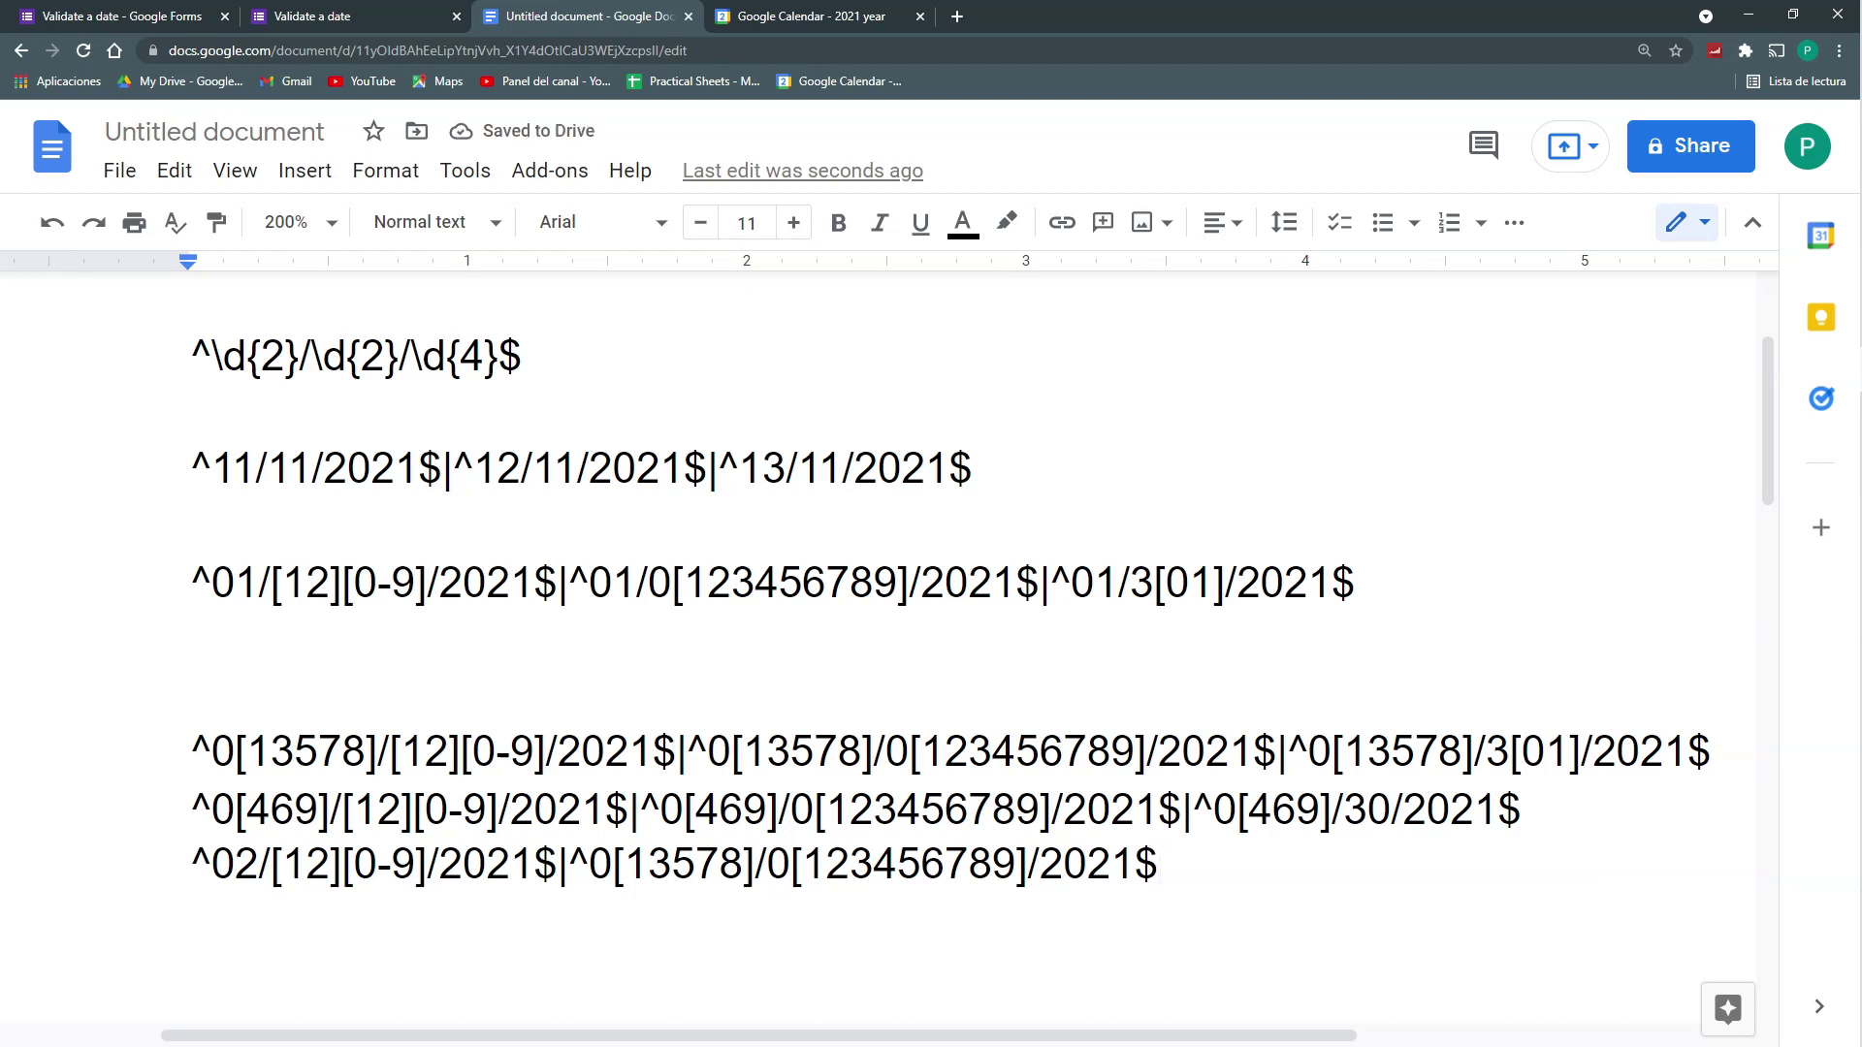
pyautogui.moveTo(330, 865); pyautogui.dragTo(307, 865)
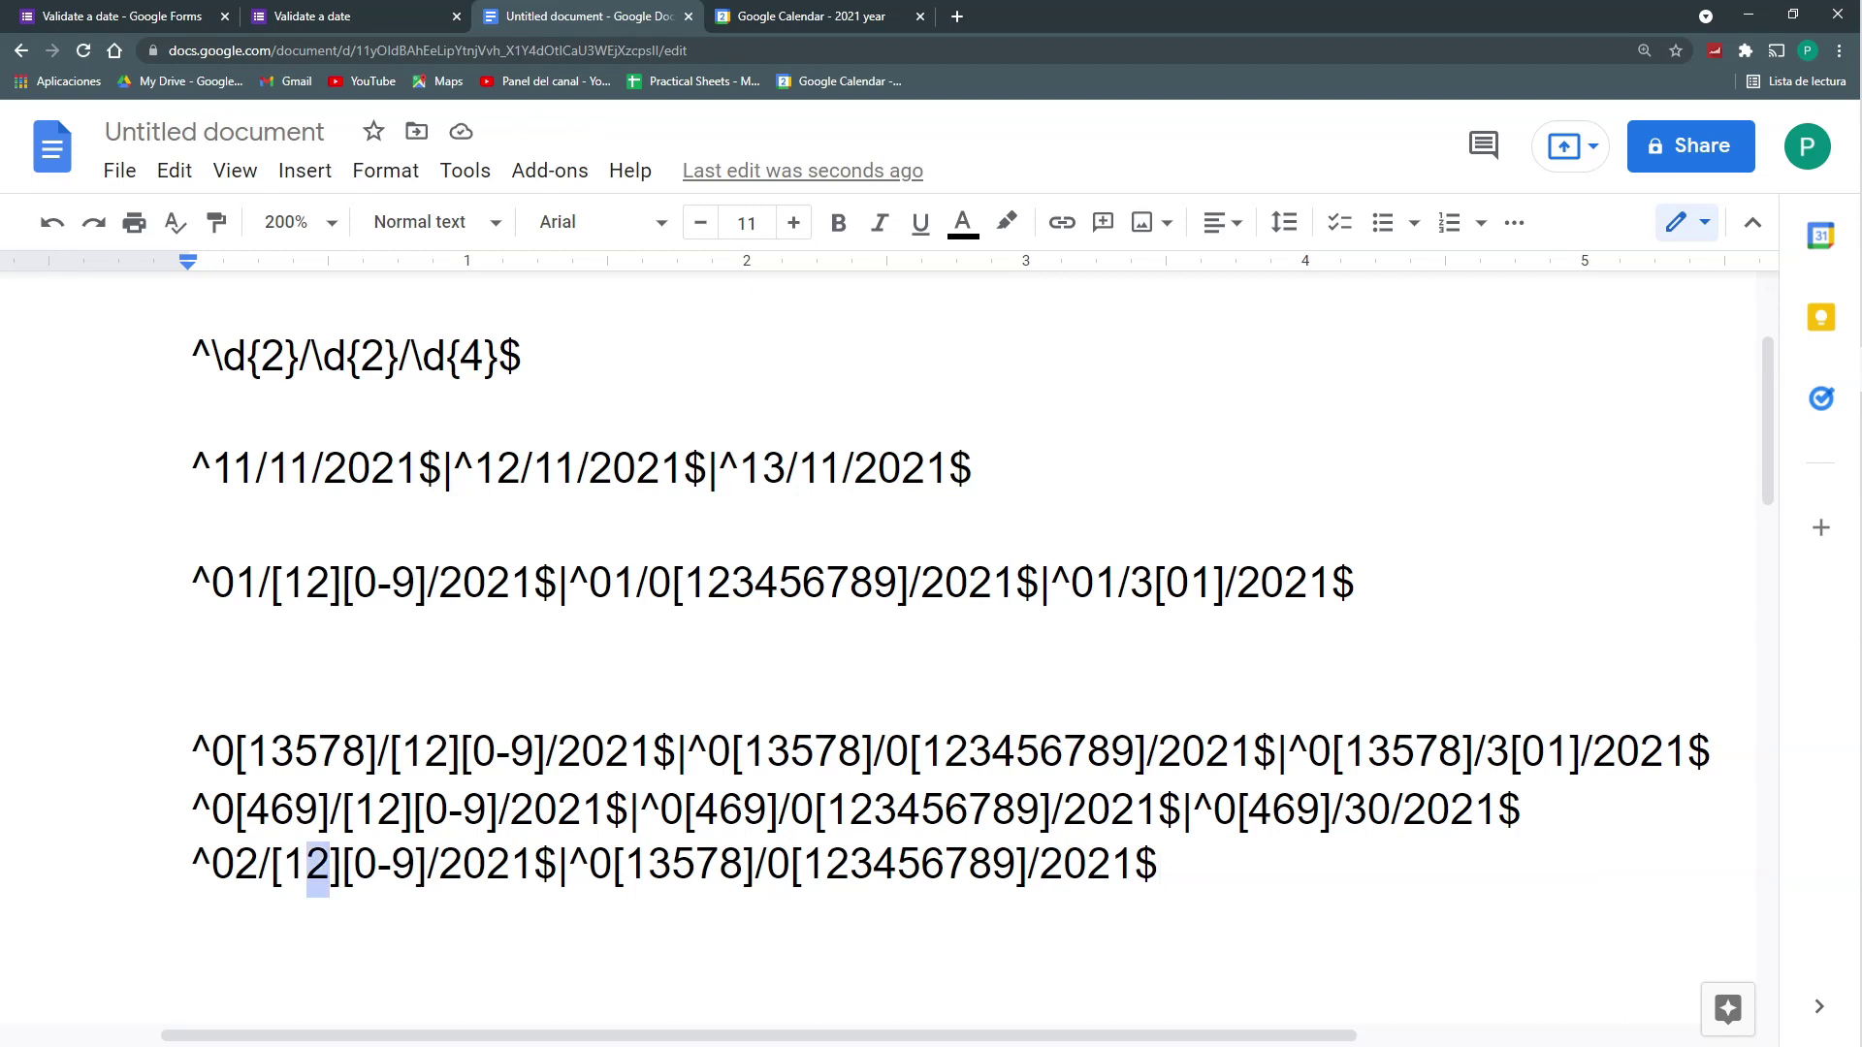
pyautogui.press('BackSpace')
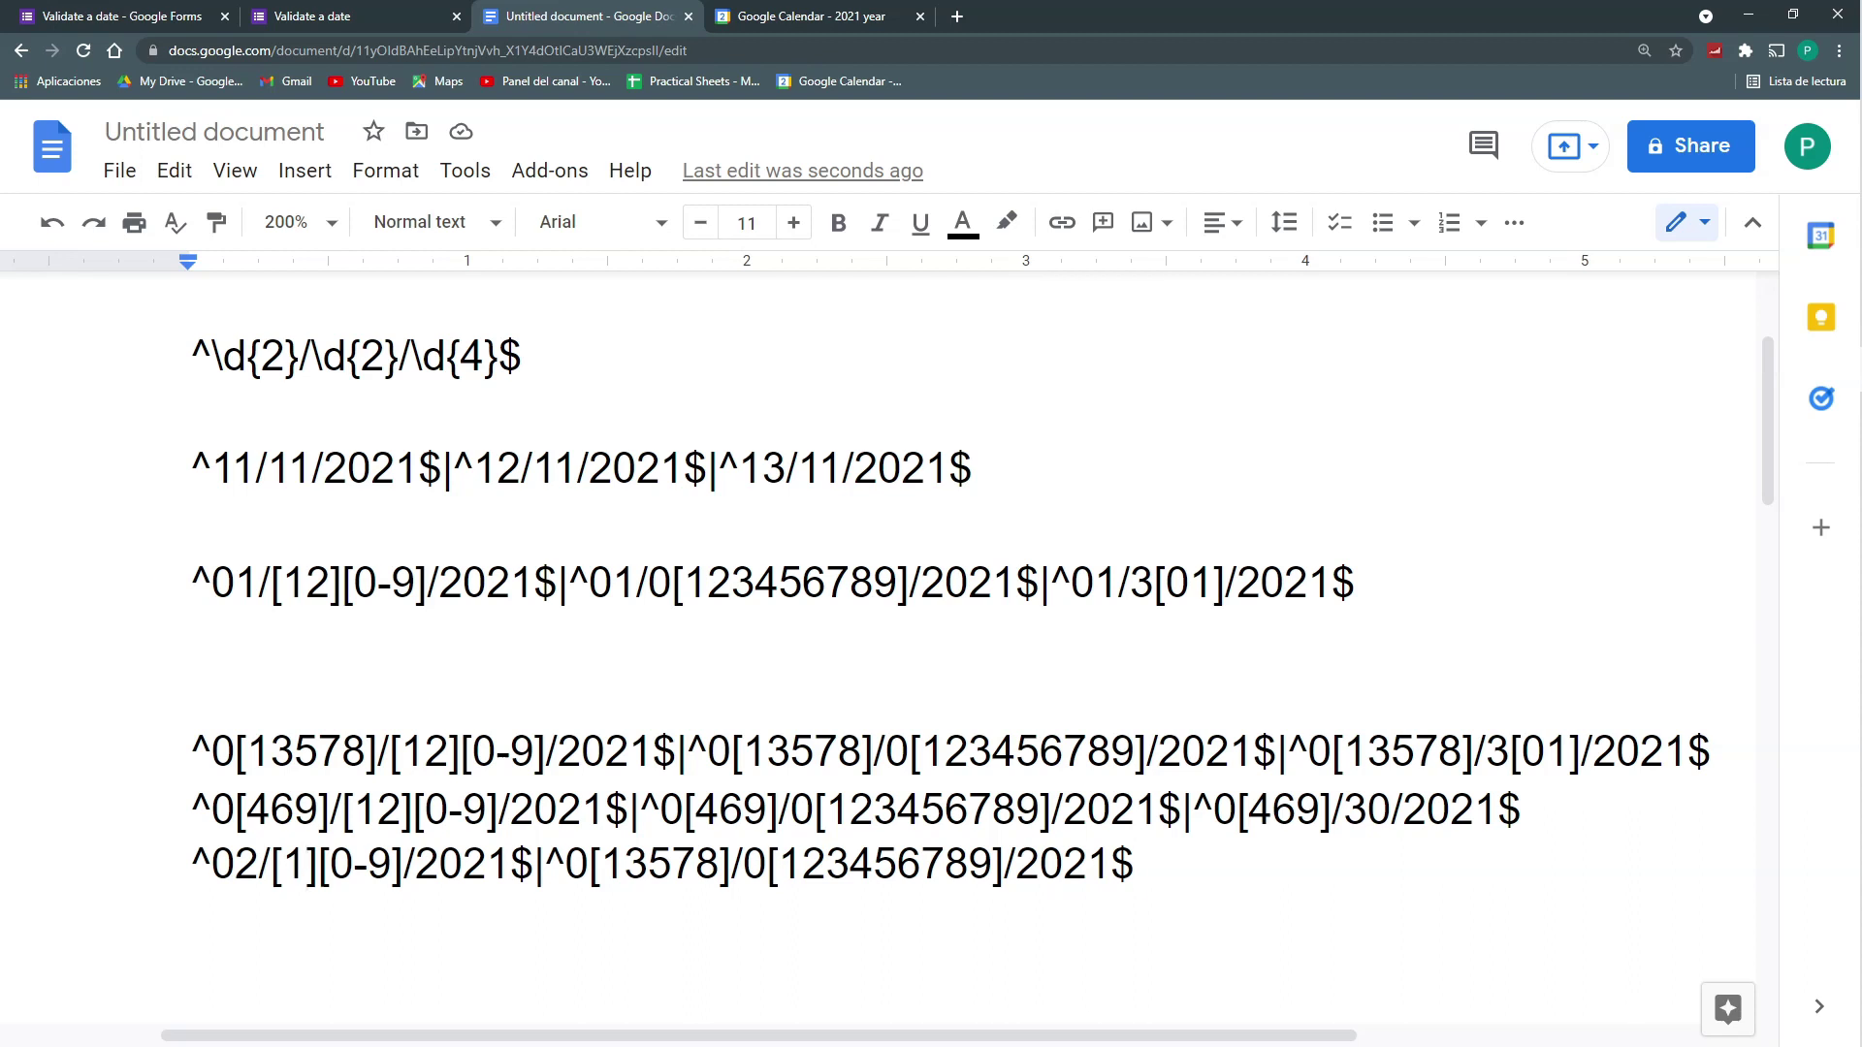
# Step: Copy the February line's second alternative, including its leading | separator, and append it to the end of that line
pyautogui.hotkey('shift', 'Left')
pyautogui.hotkey('shift', 'Left')
pyautogui.hotkey('shift', 'Left')
pyautogui.hotkey('shift', 'Left')
pyautogui.hotkey('shift', 'Left')
pyautogui.hotkey('shift', 'Left')
pyautogui.hotkey('shift', 'Left')
pyautogui.hotkey('shift', 'Left')
pyautogui.hotkey('shift', 'Left')
pyautogui.hotkey('shift', 'Left')
pyautogui.hotkey('shift', 'Left')
pyautogui.hotkey('shift', 'Left')
pyautogui.hotkey('shift', 'Left')
pyautogui.hotkey('shift', 'Left')
pyautogui.hotkey('shift', 'Left')
pyautogui.hotkey('shift', 'Left')
pyautogui.hotkey('shift', 'Left')
pyautogui.hotkey('shift', 'Left')
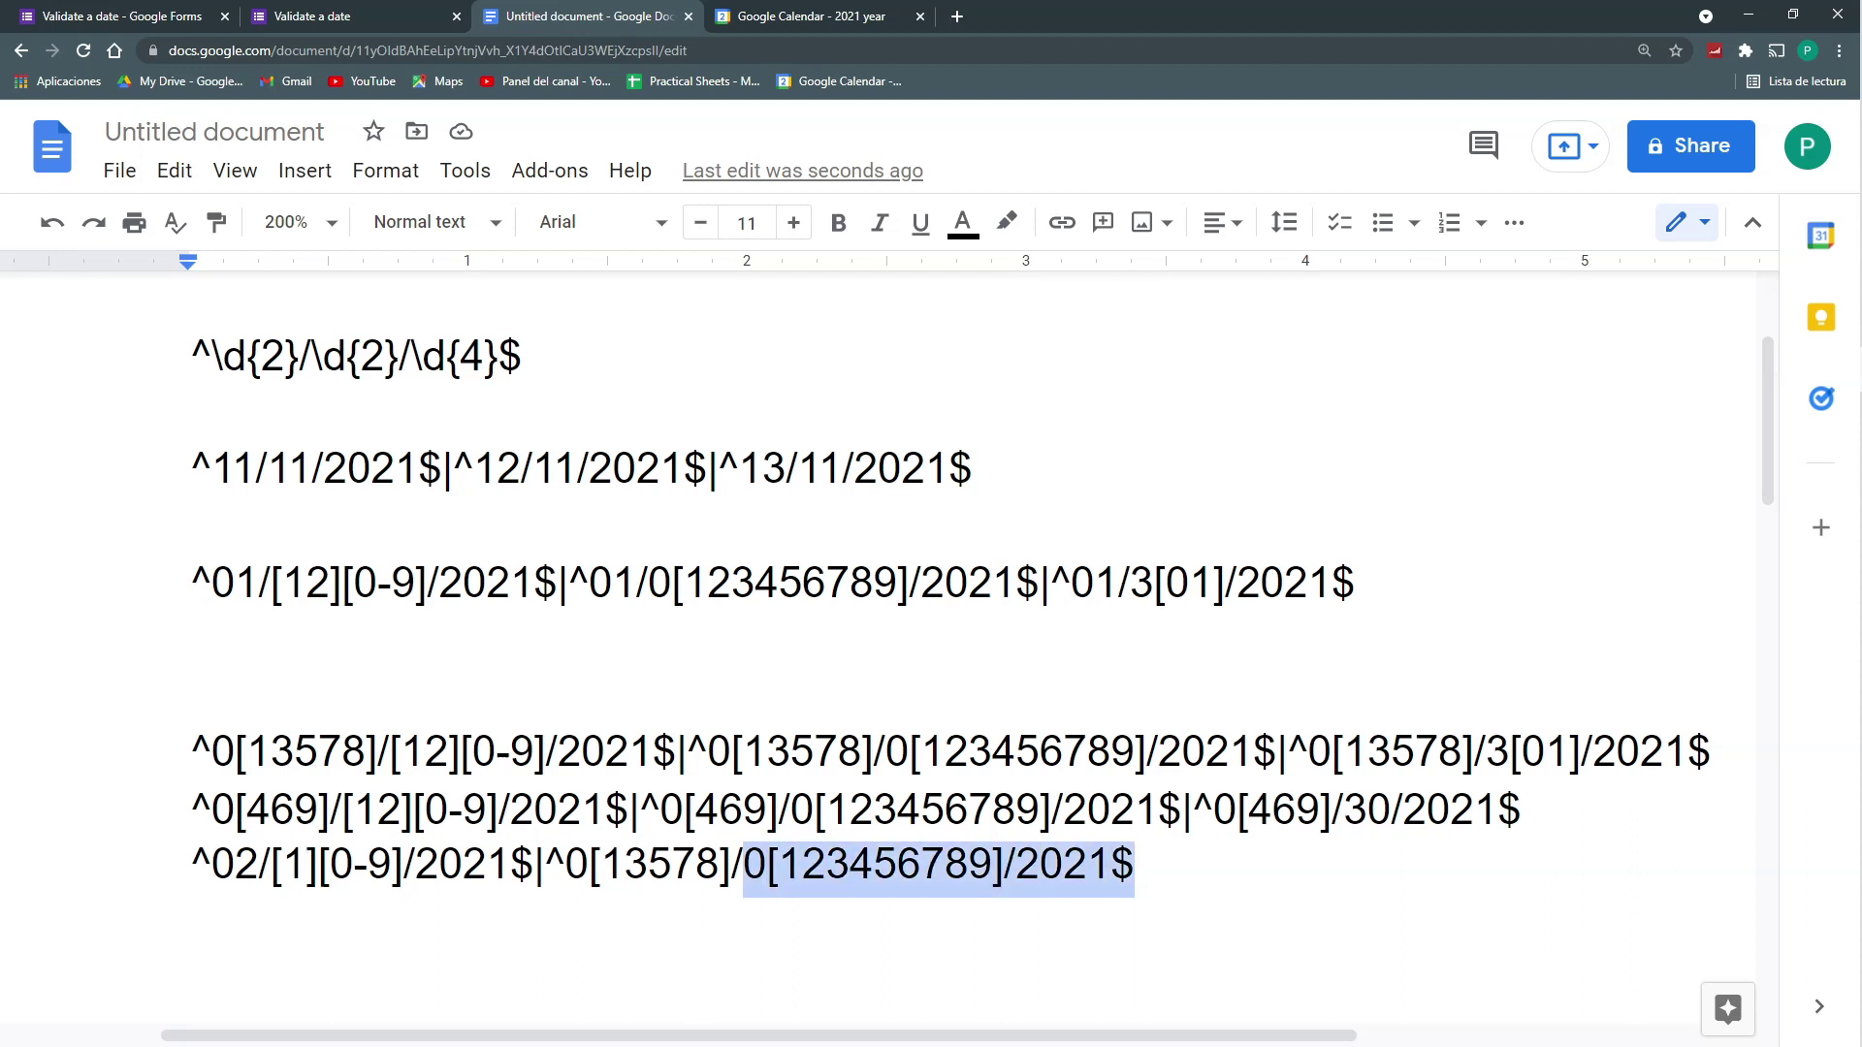
pyautogui.hotkey('shift', 'Left')
pyautogui.hotkey('shift', 'Left')
pyautogui.hotkey('shift', 'Left')
pyautogui.hotkey('shift', 'Left')
pyautogui.hotkey('shift', 'Left')
pyautogui.hotkey('shift', 'Left')
pyautogui.hotkey('shift', 'Left')
pyautogui.hotkey('shift', 'Left')
pyautogui.hotkey('shift', 'Left')
pyautogui.hotkey('shift', 'Left')
pyautogui.hotkey('shift', 'Left')
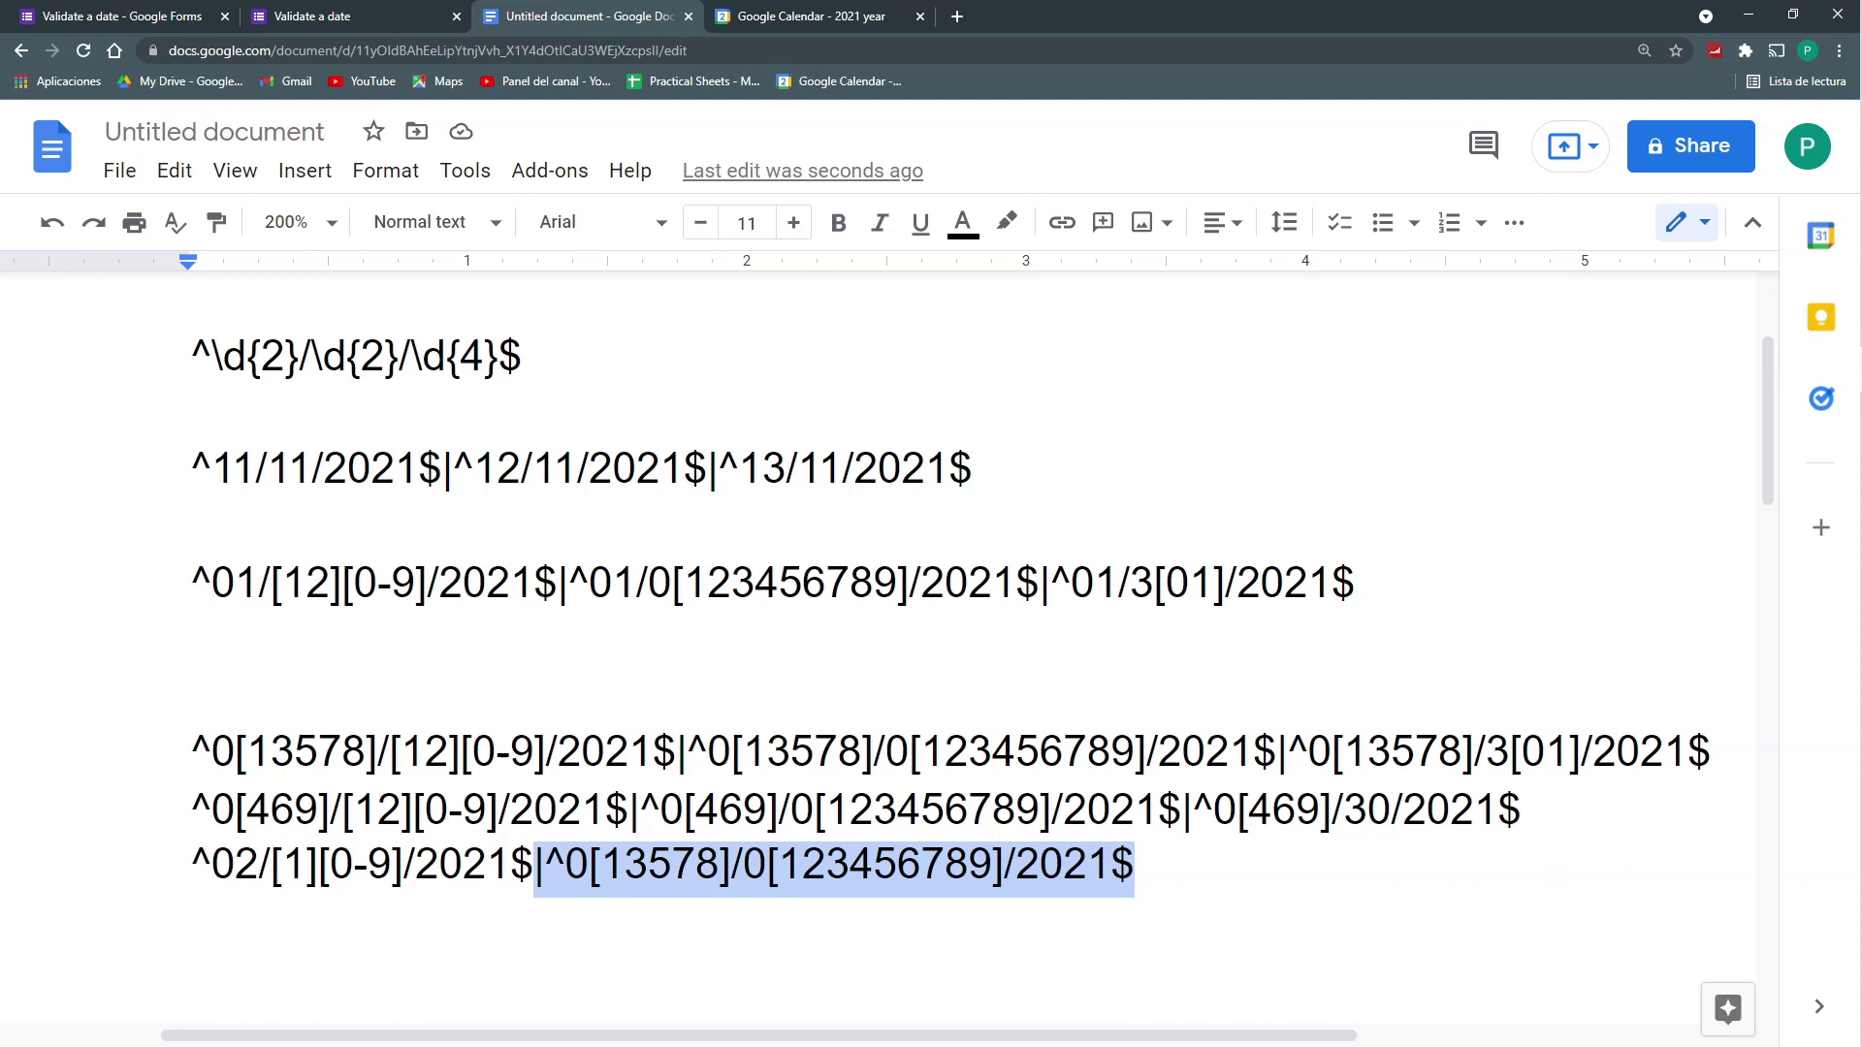
pyautogui.hotkey('ctrl', 'c')
pyautogui.press('End')
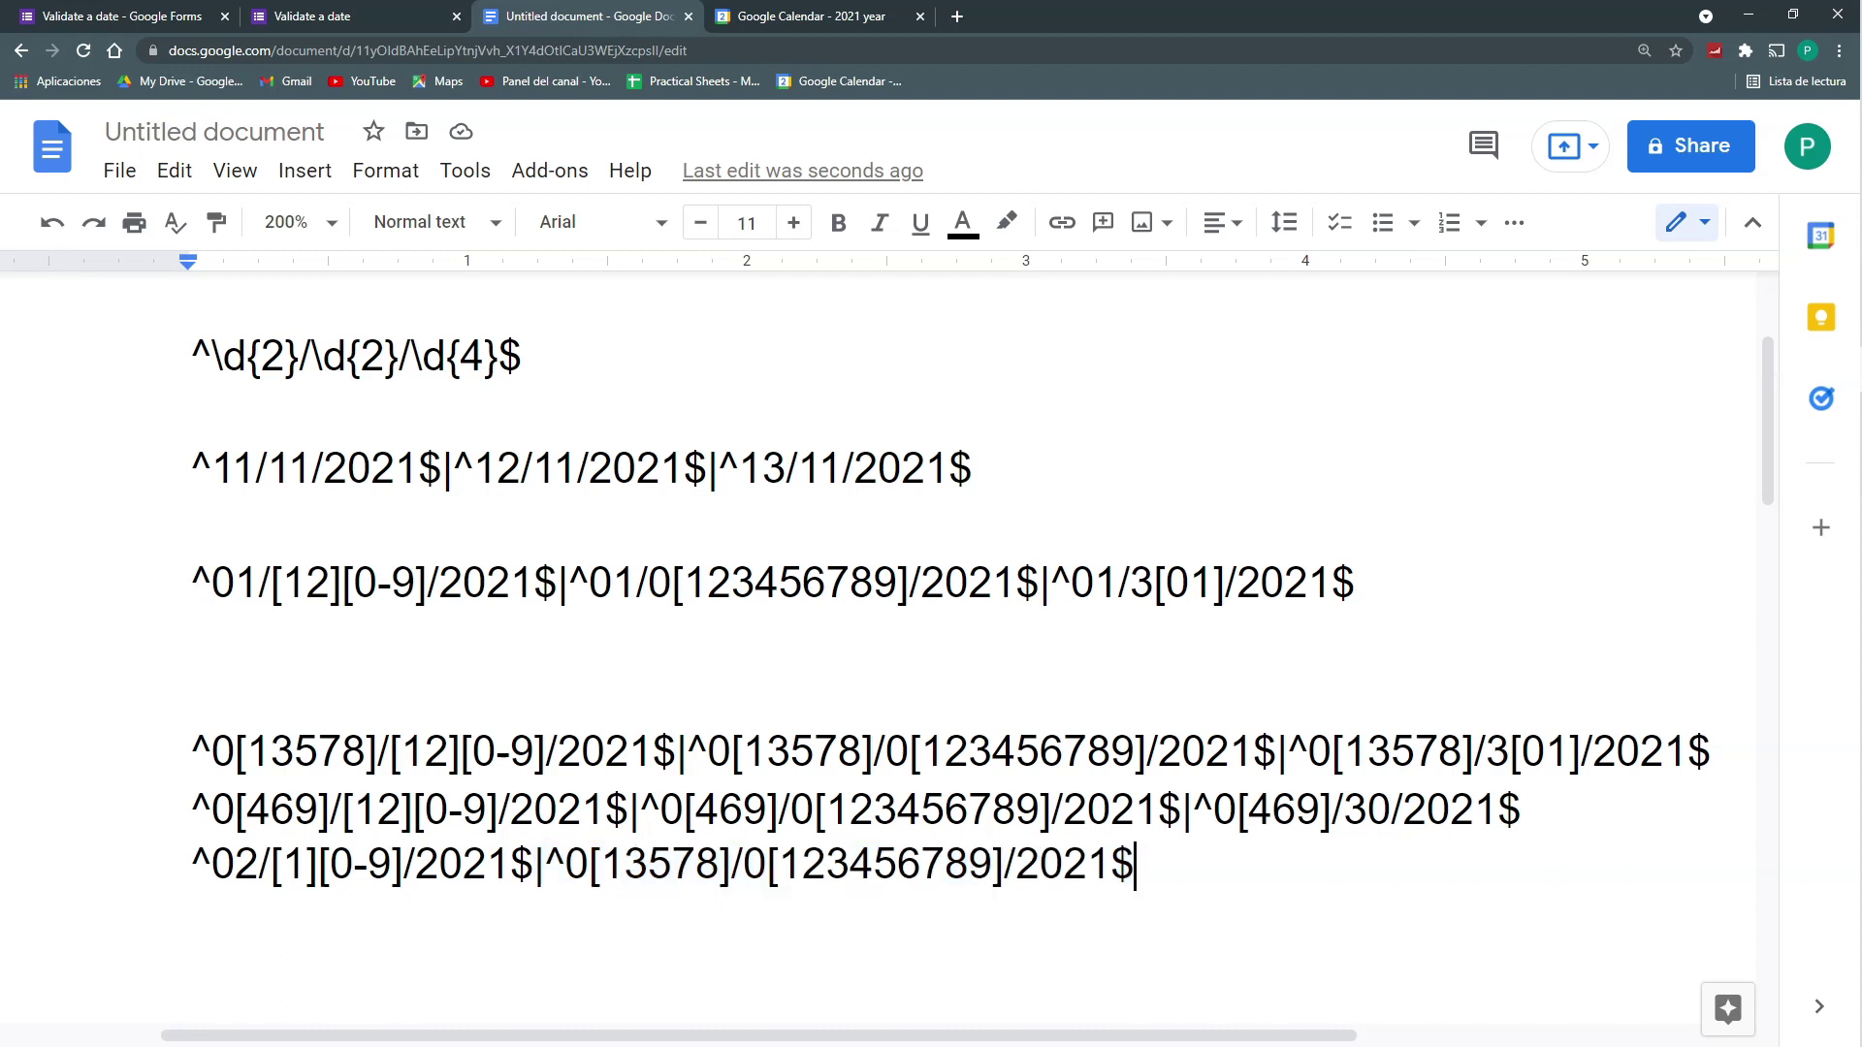
pyautogui.hotkey('ctrl', 'v')
pyautogui.moveTo(1309, 1043); pyautogui.dragTo(1464, 1043)
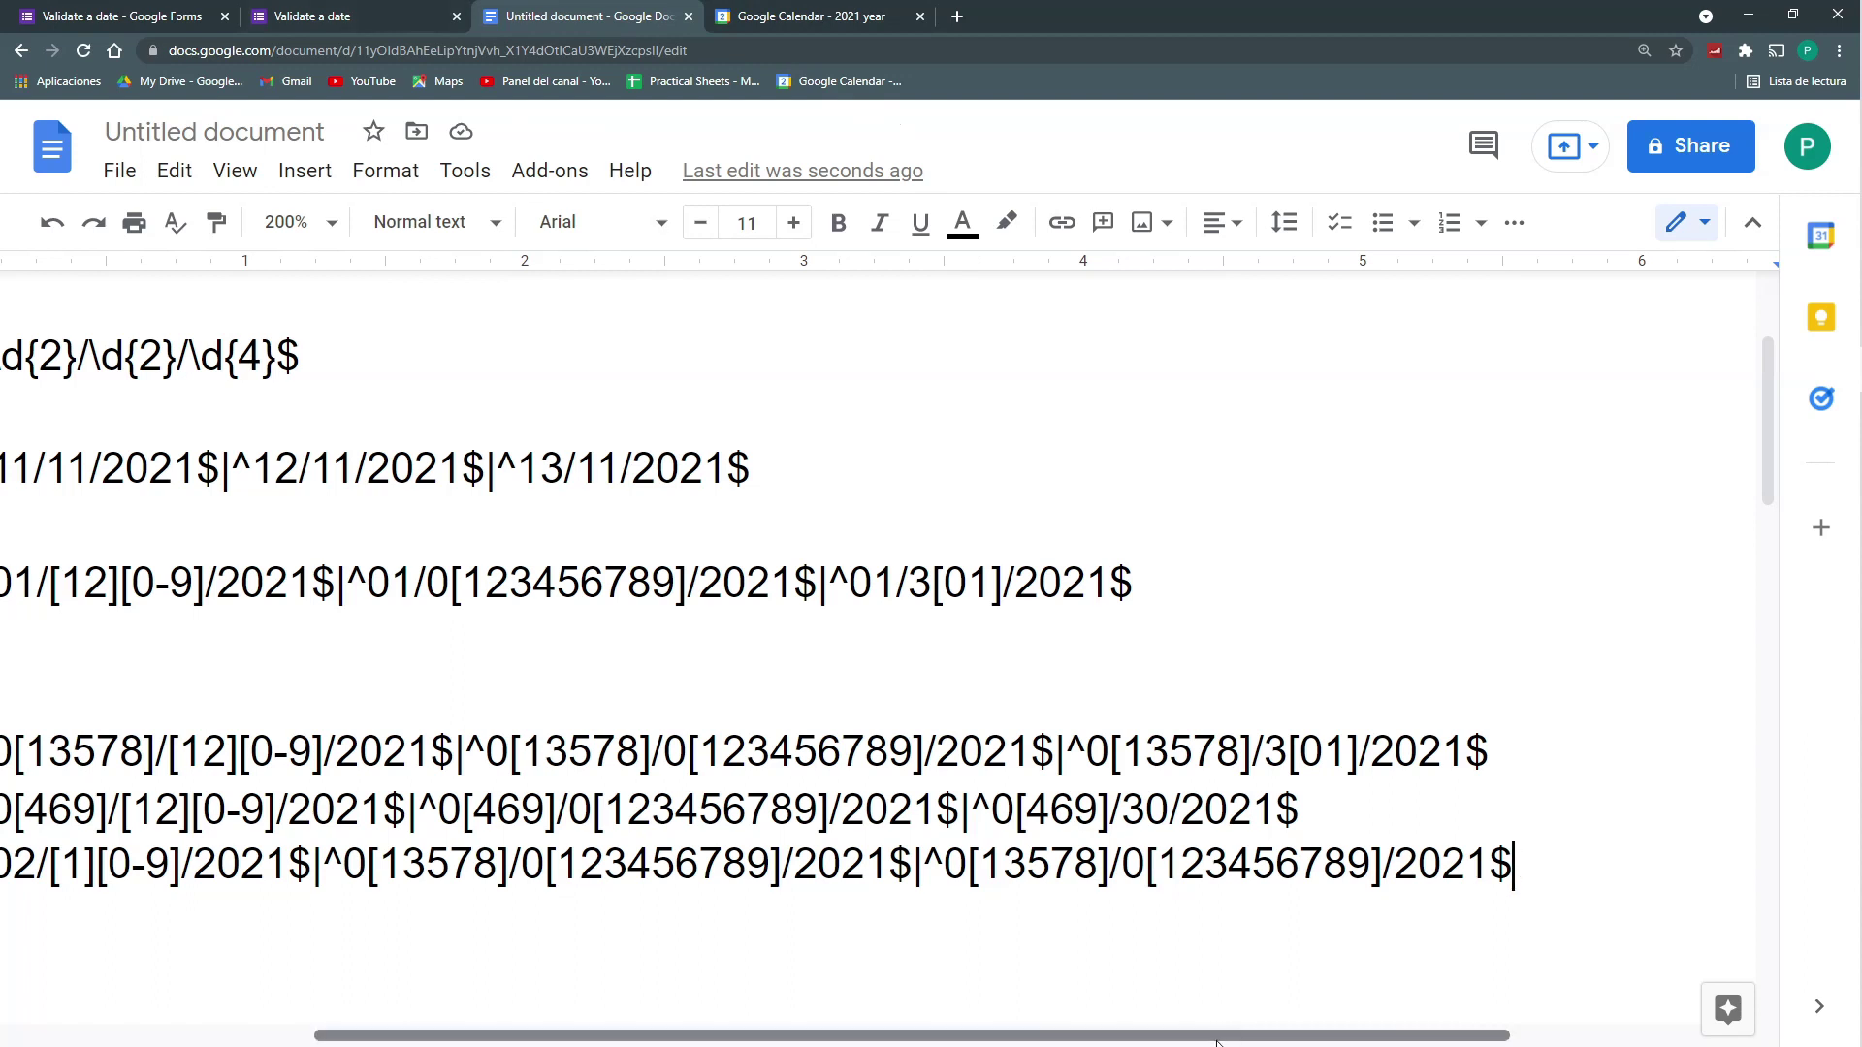
pyautogui.moveTo(1217, 1043); pyautogui.dragTo(1141, 1036)
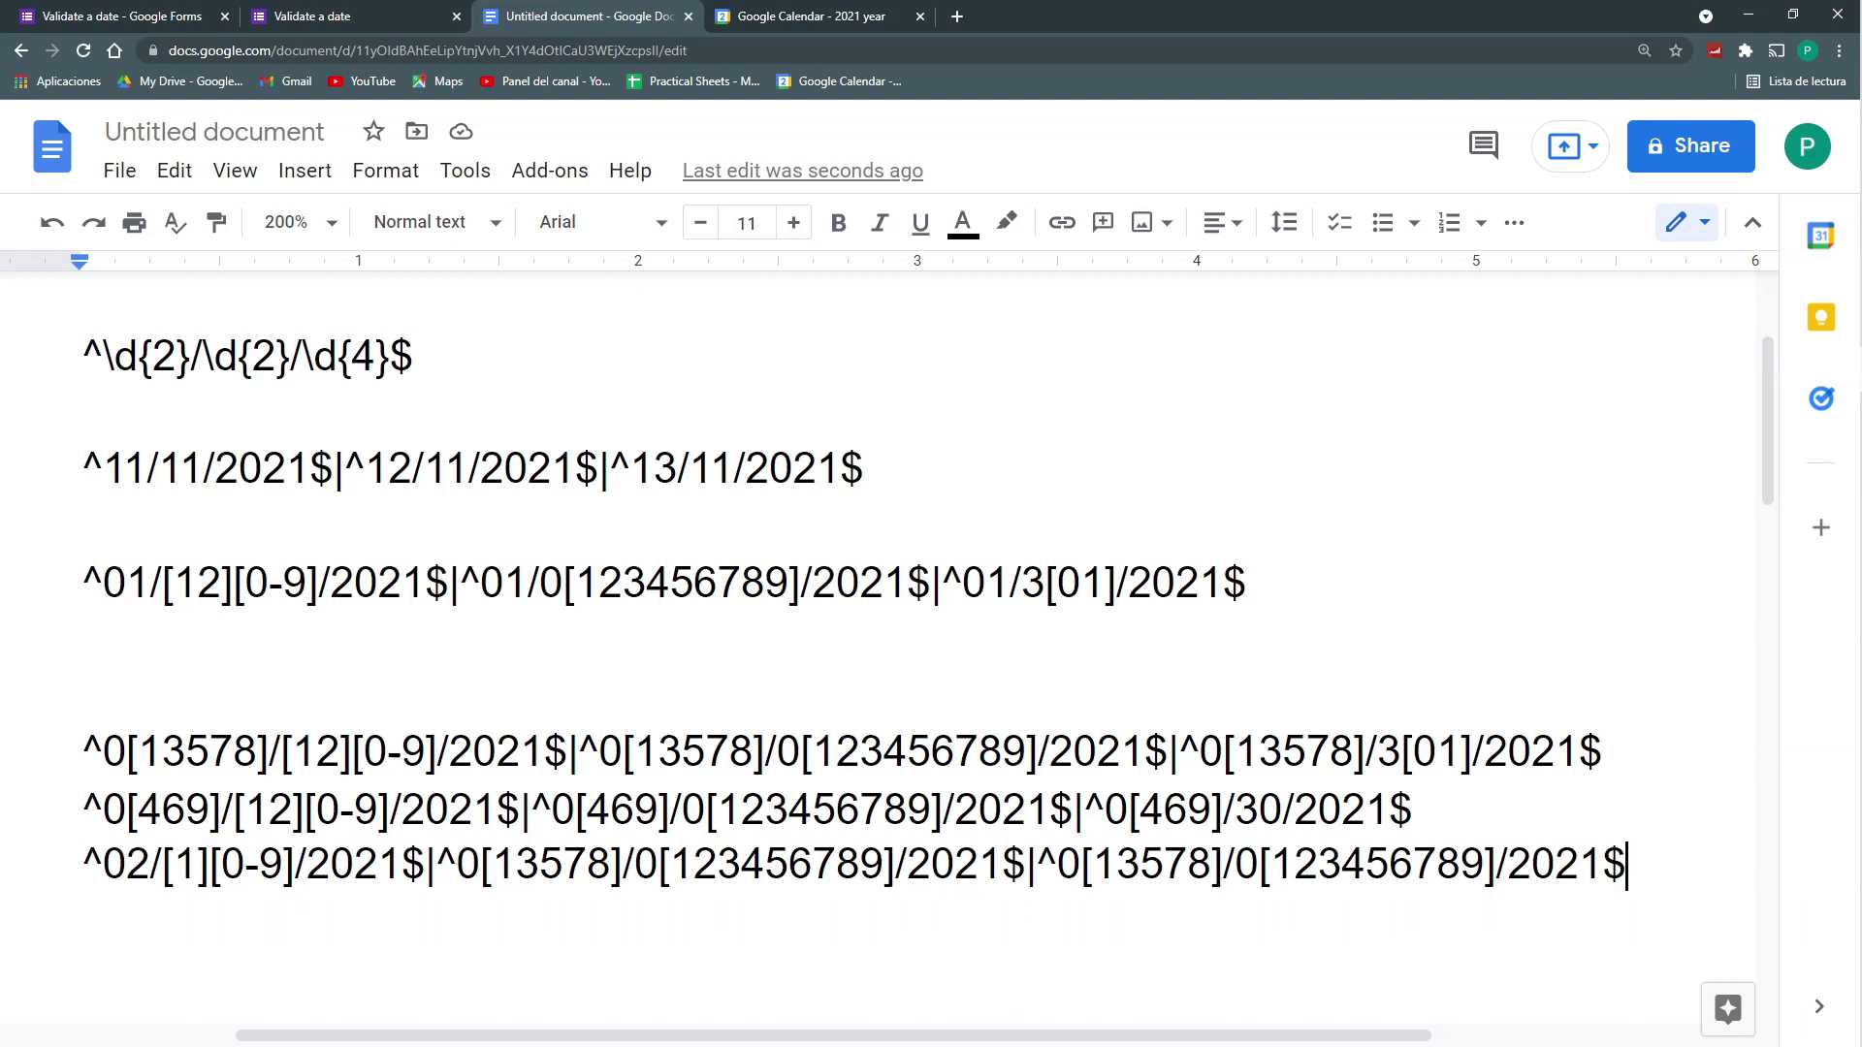
# Step: Change the February line's third alternative to ^02/2[12345678]/2021$ and set the second alternative's month to 02
pyautogui.moveTo(1224, 865); pyautogui.dragTo(1082, 865)
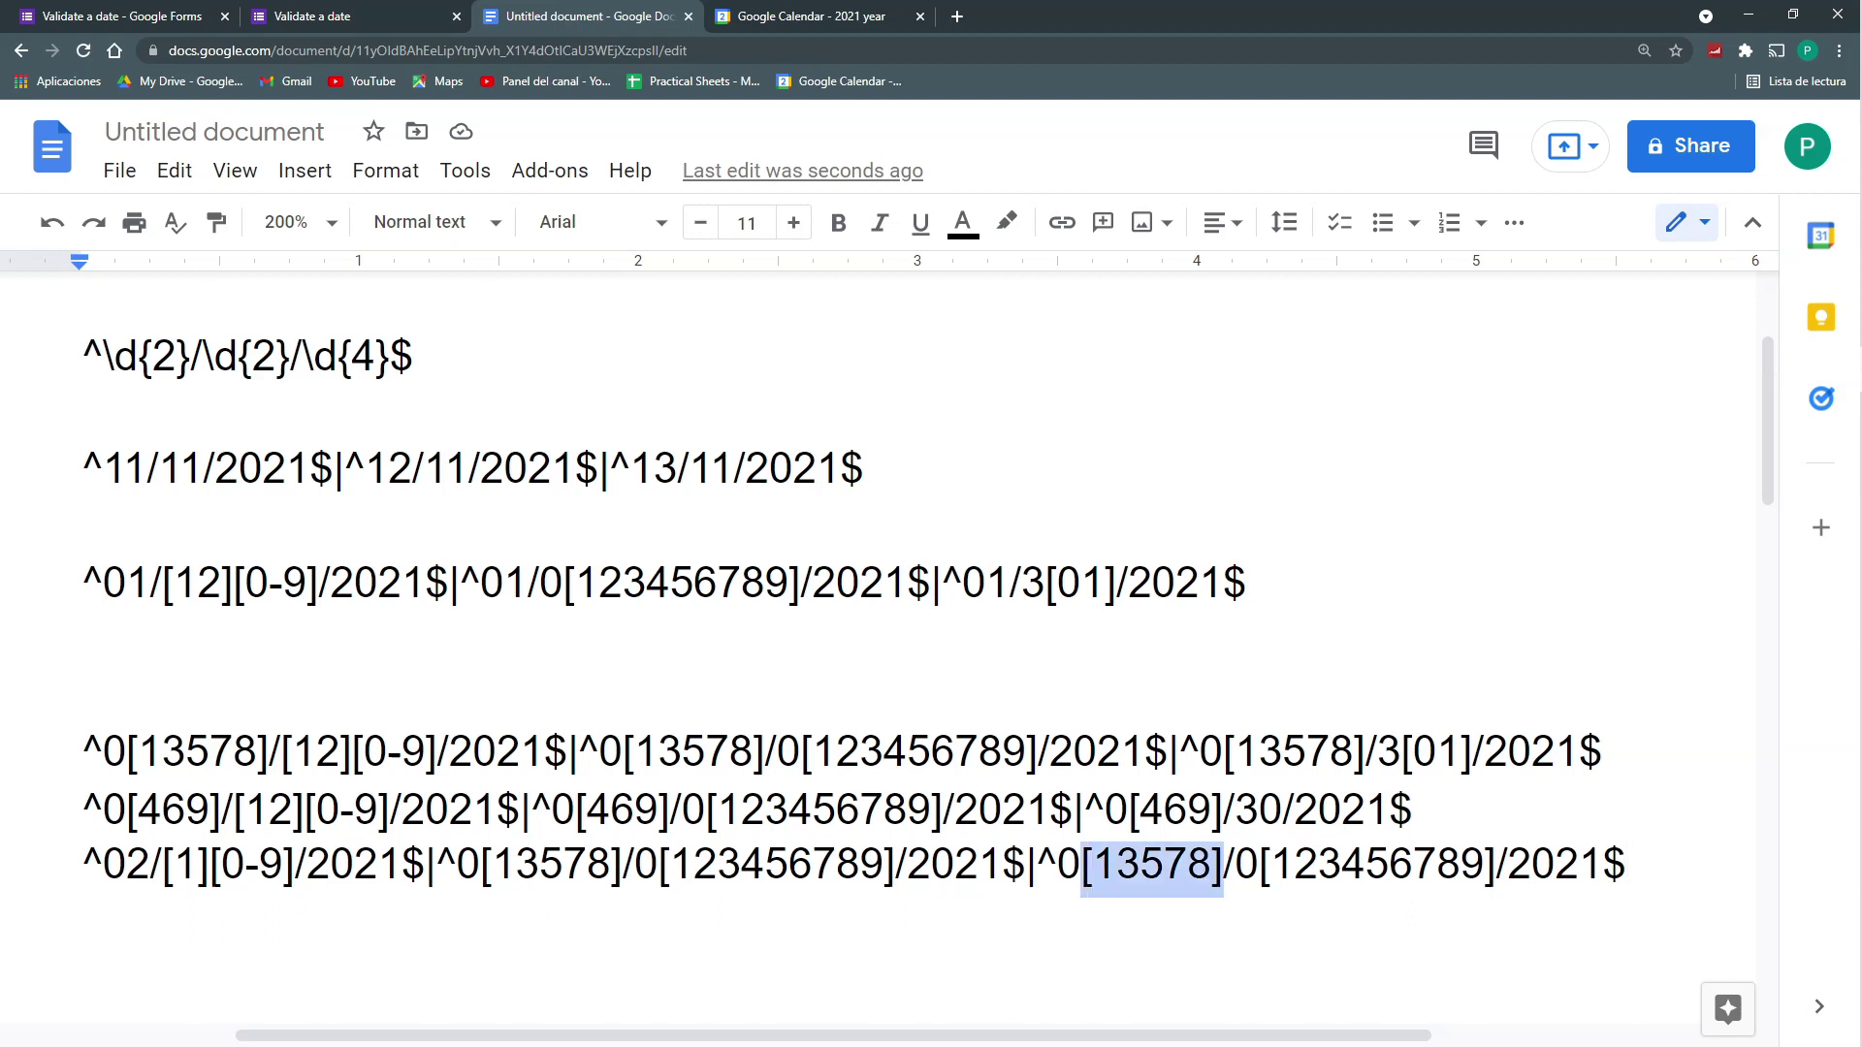
pyautogui.write('2')
pyautogui.press('Right')
pyautogui.hotkey('shift', 'Right')
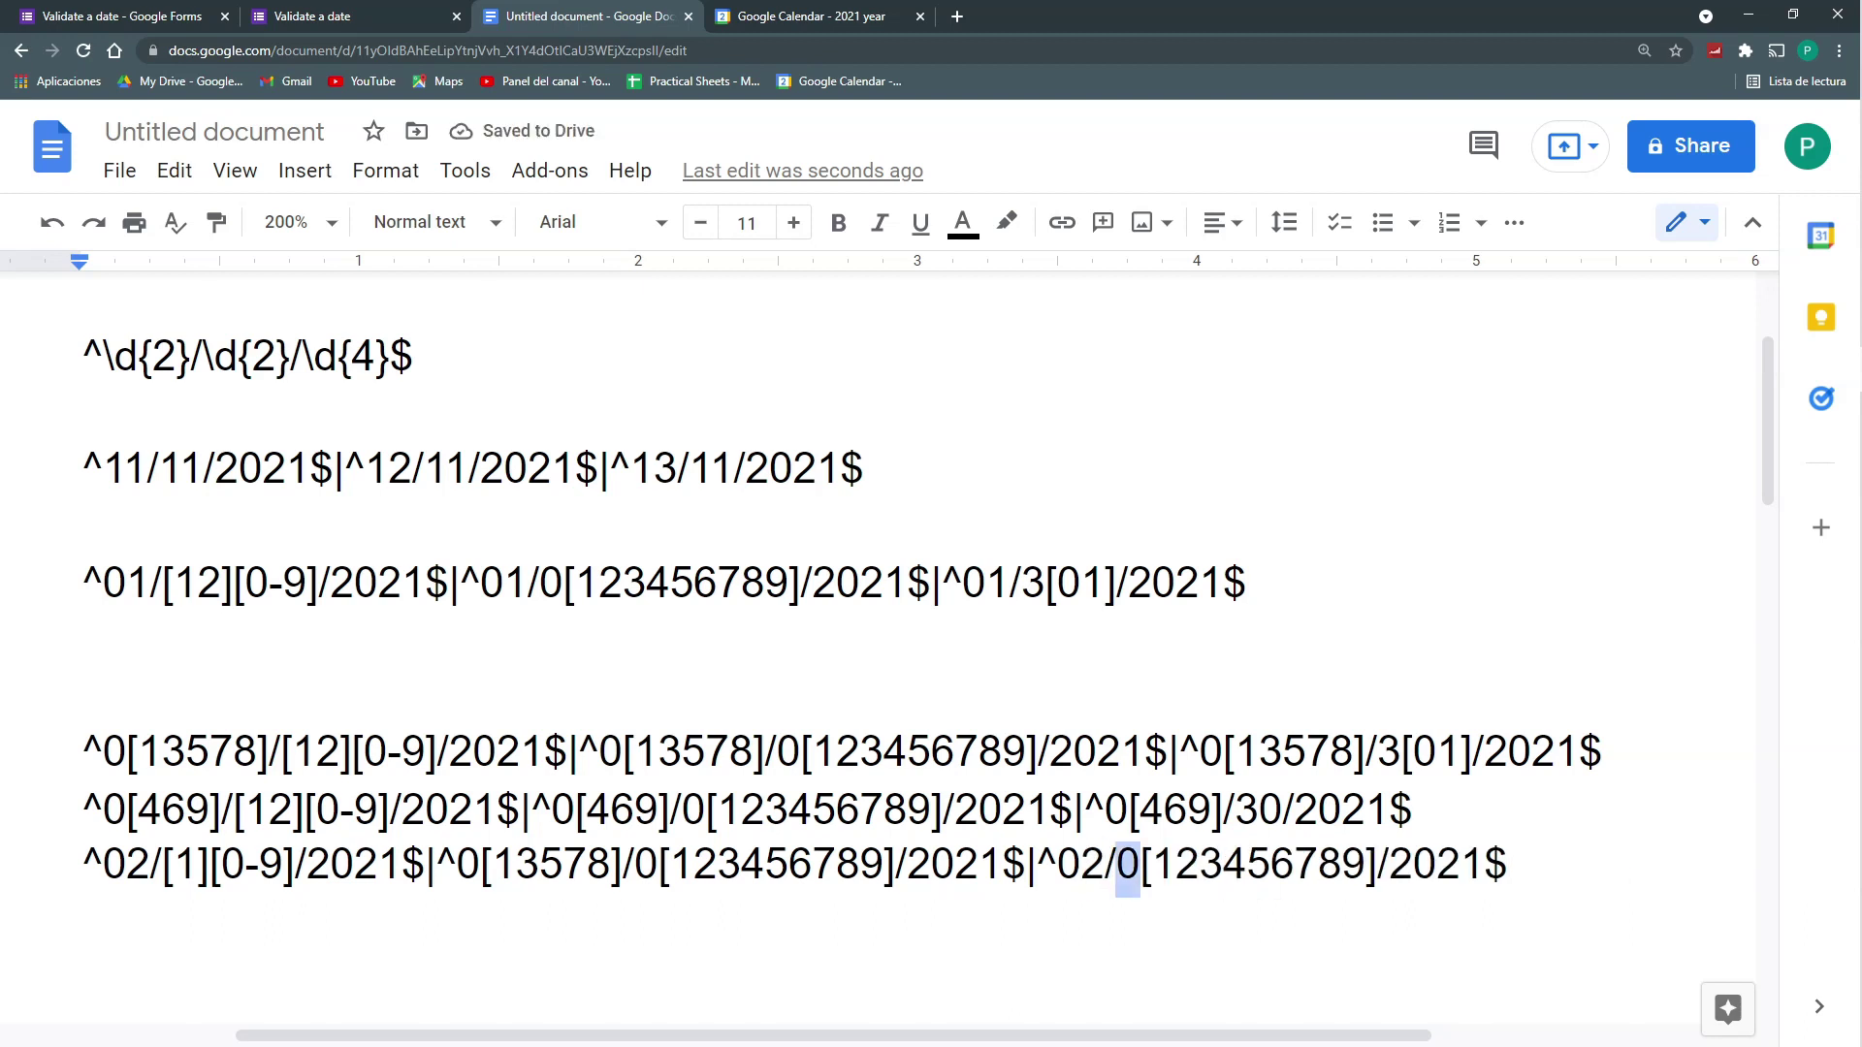
pyautogui.write('2')
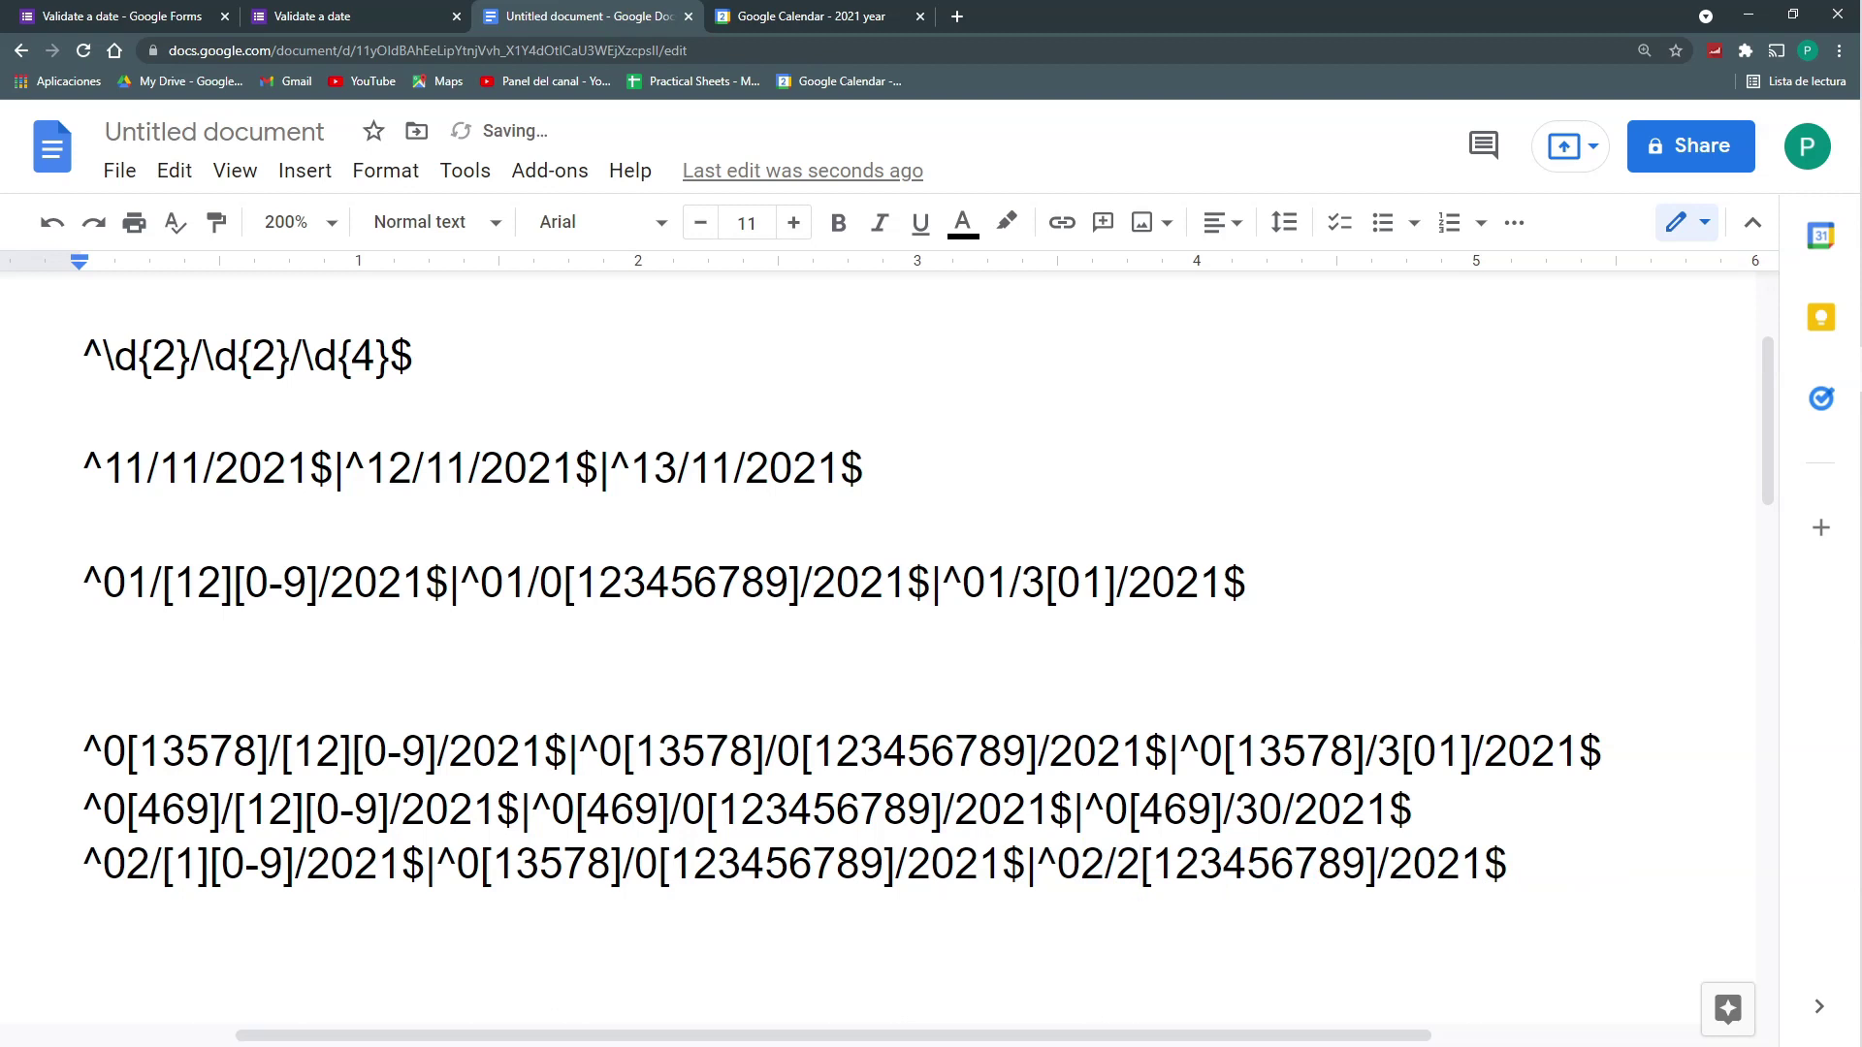
pyautogui.click(1368, 866)
pyautogui.press('BackSpace')
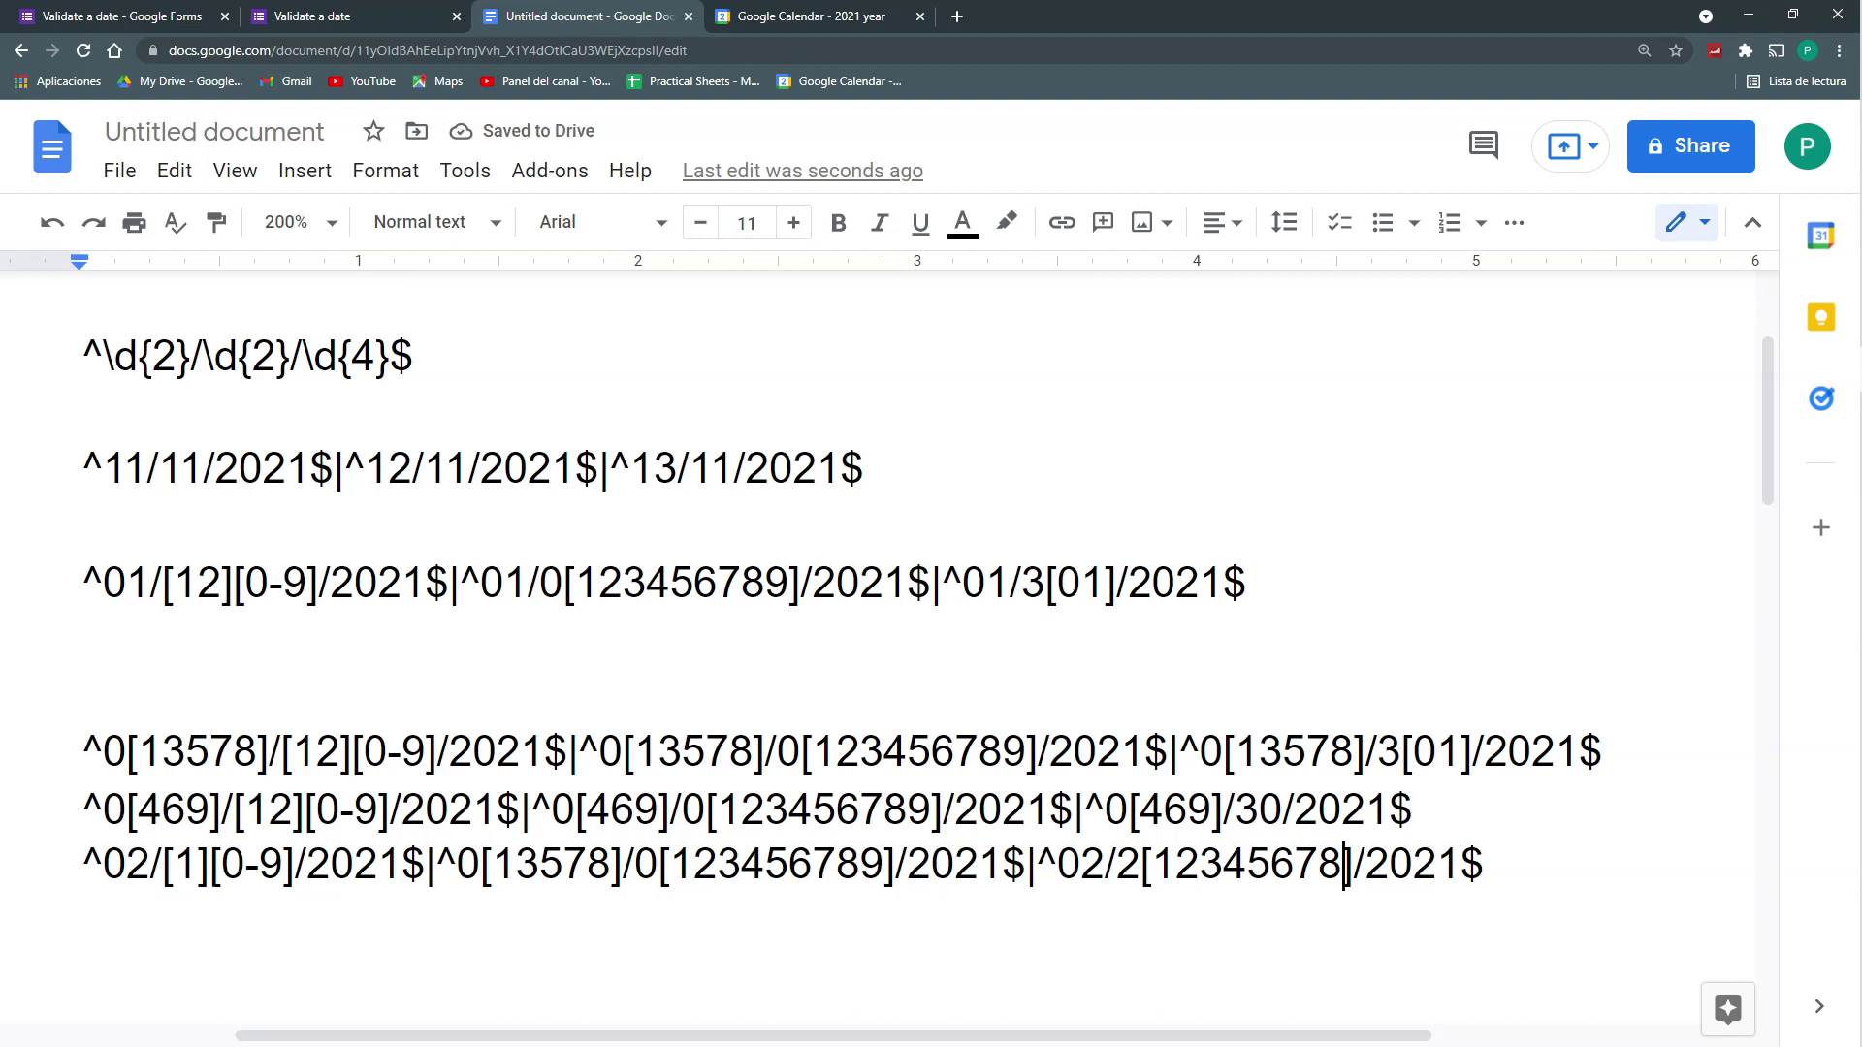
pyautogui.moveTo(623, 866); pyautogui.dragTo(480, 867)
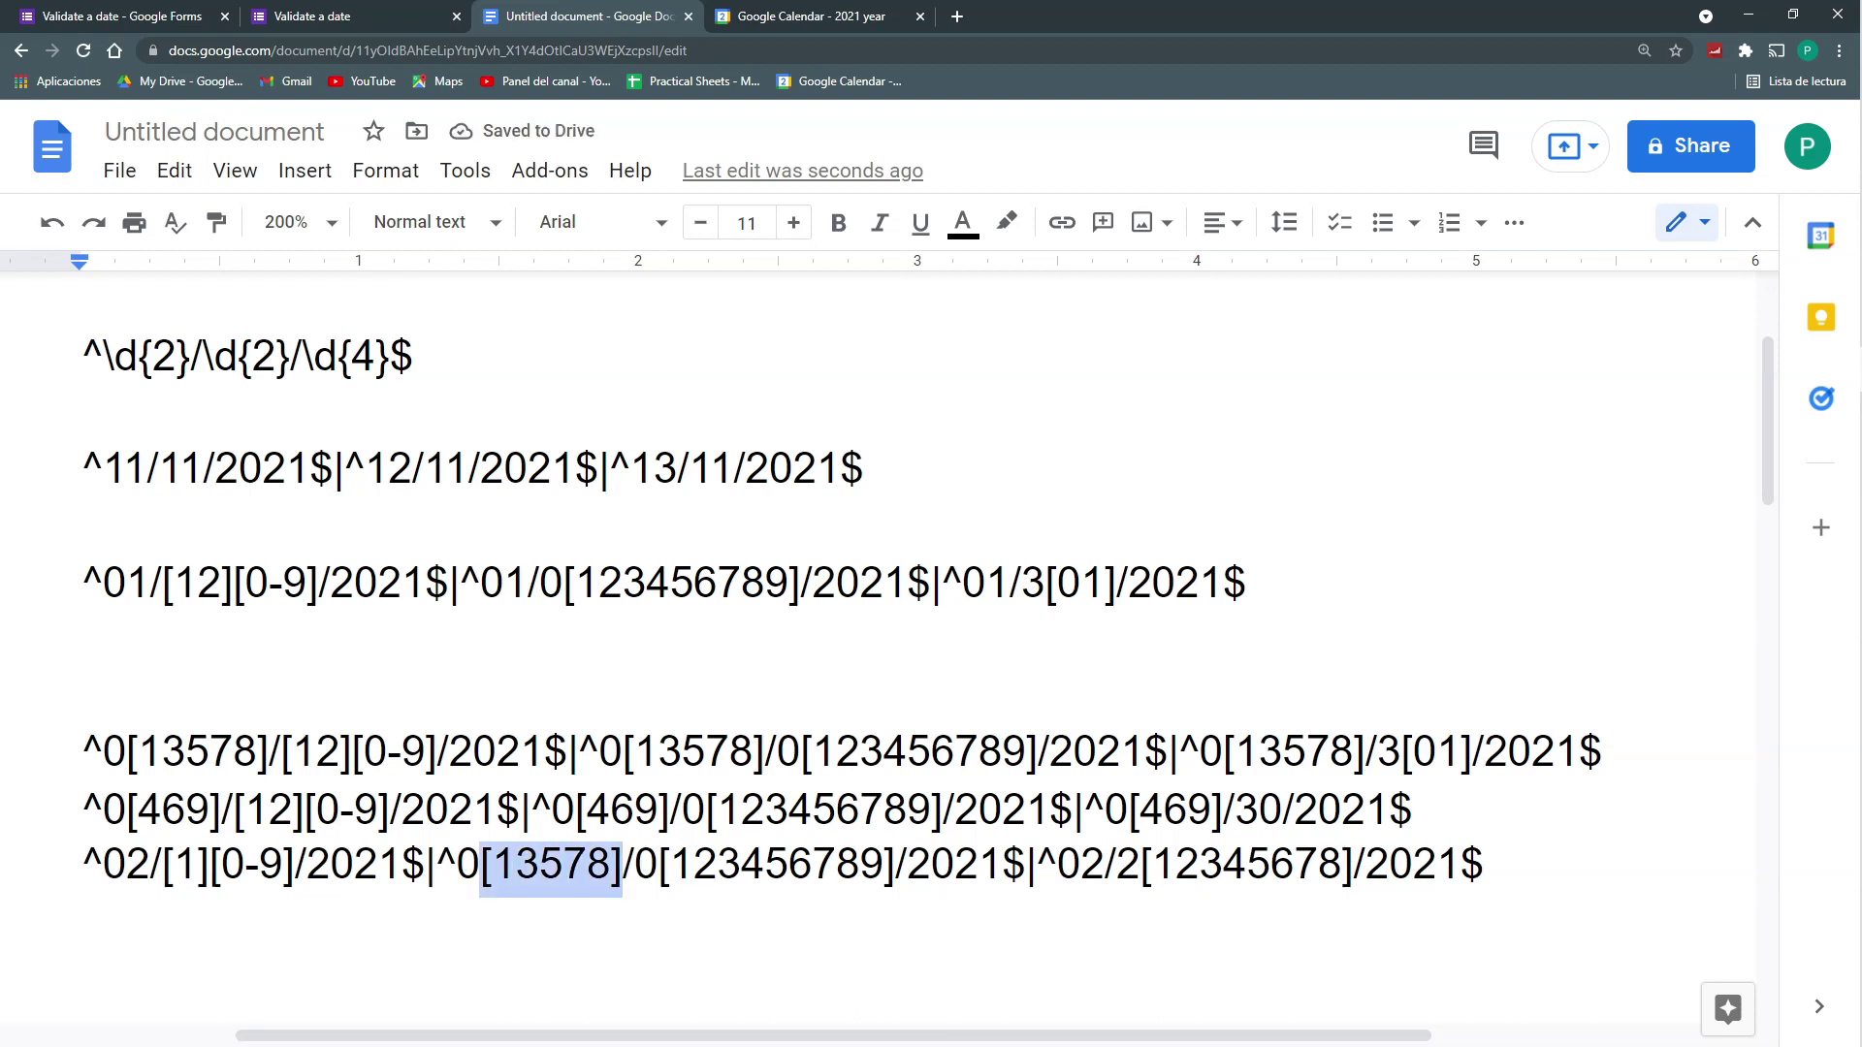
pyautogui.write('2')
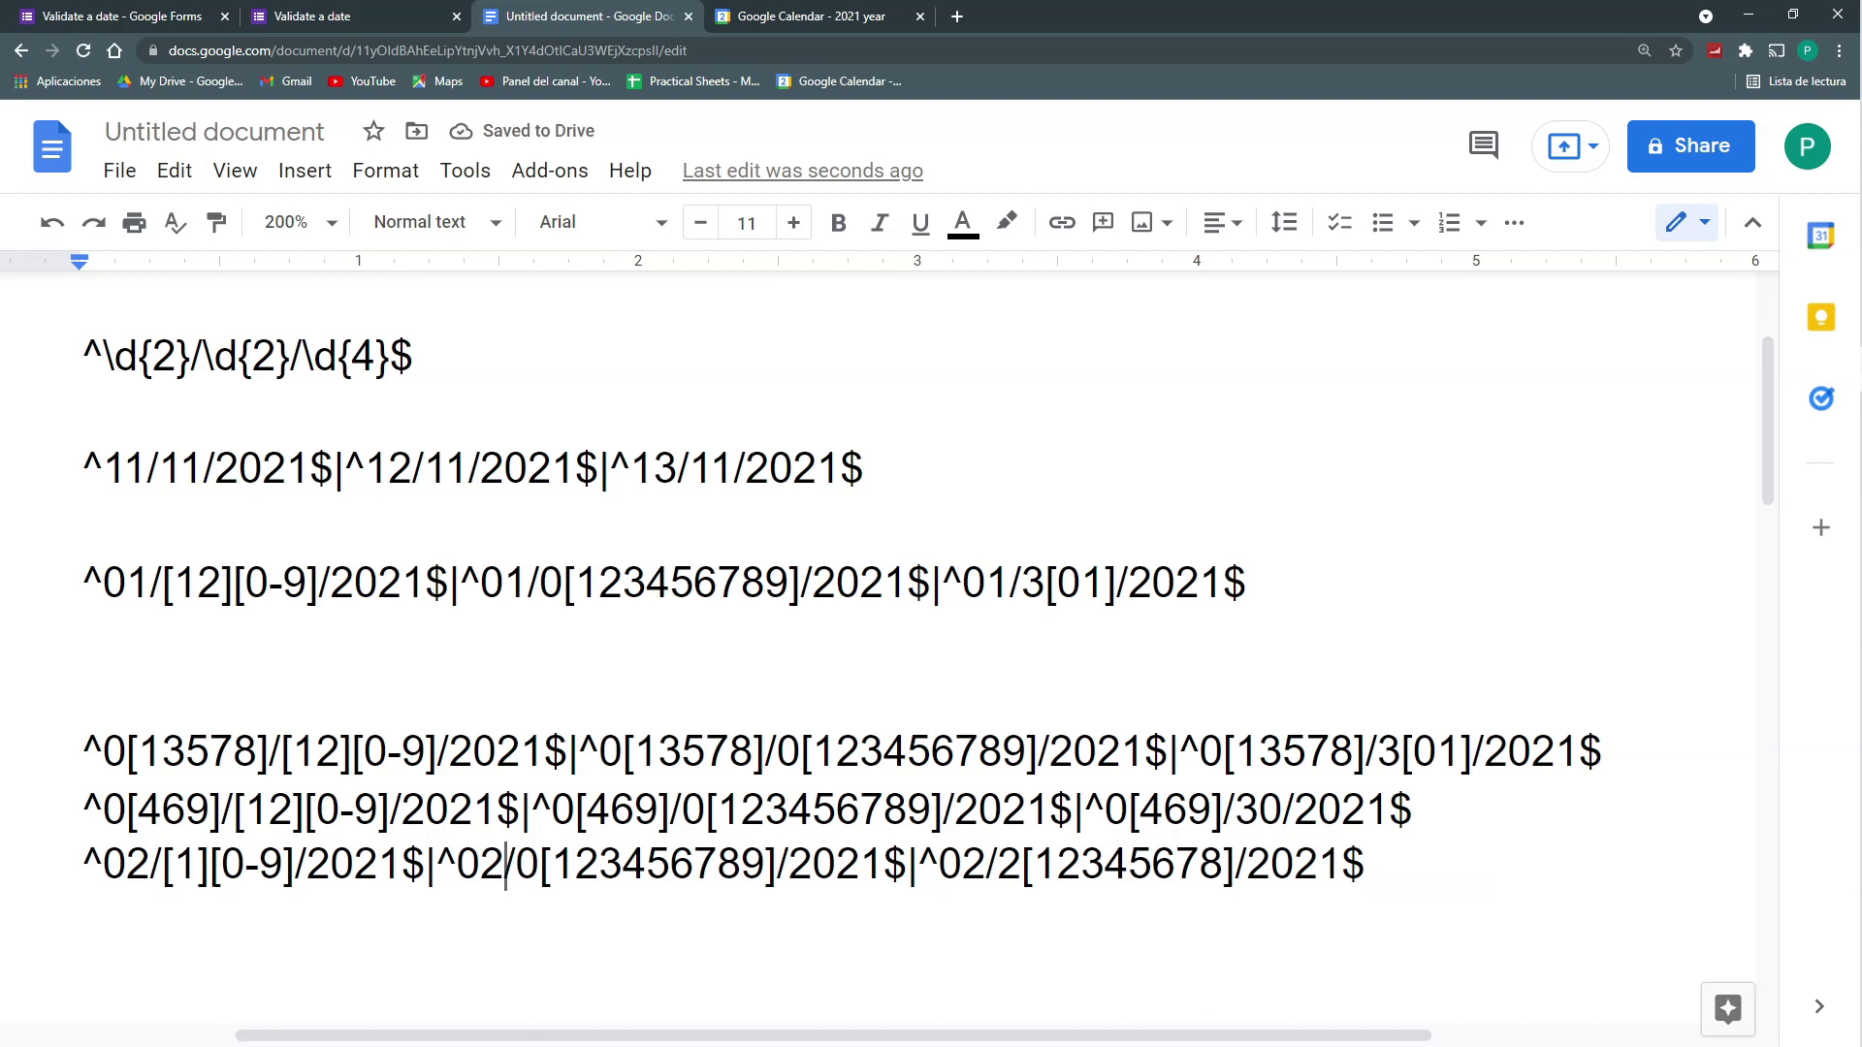
# Step: Duplicate the 0[469] pattern line on a new line below the February pattern
pyautogui.press('End')
pyautogui.press('Return')
pyautogui.moveTo(1418, 811); pyautogui.dragTo(82, 807)
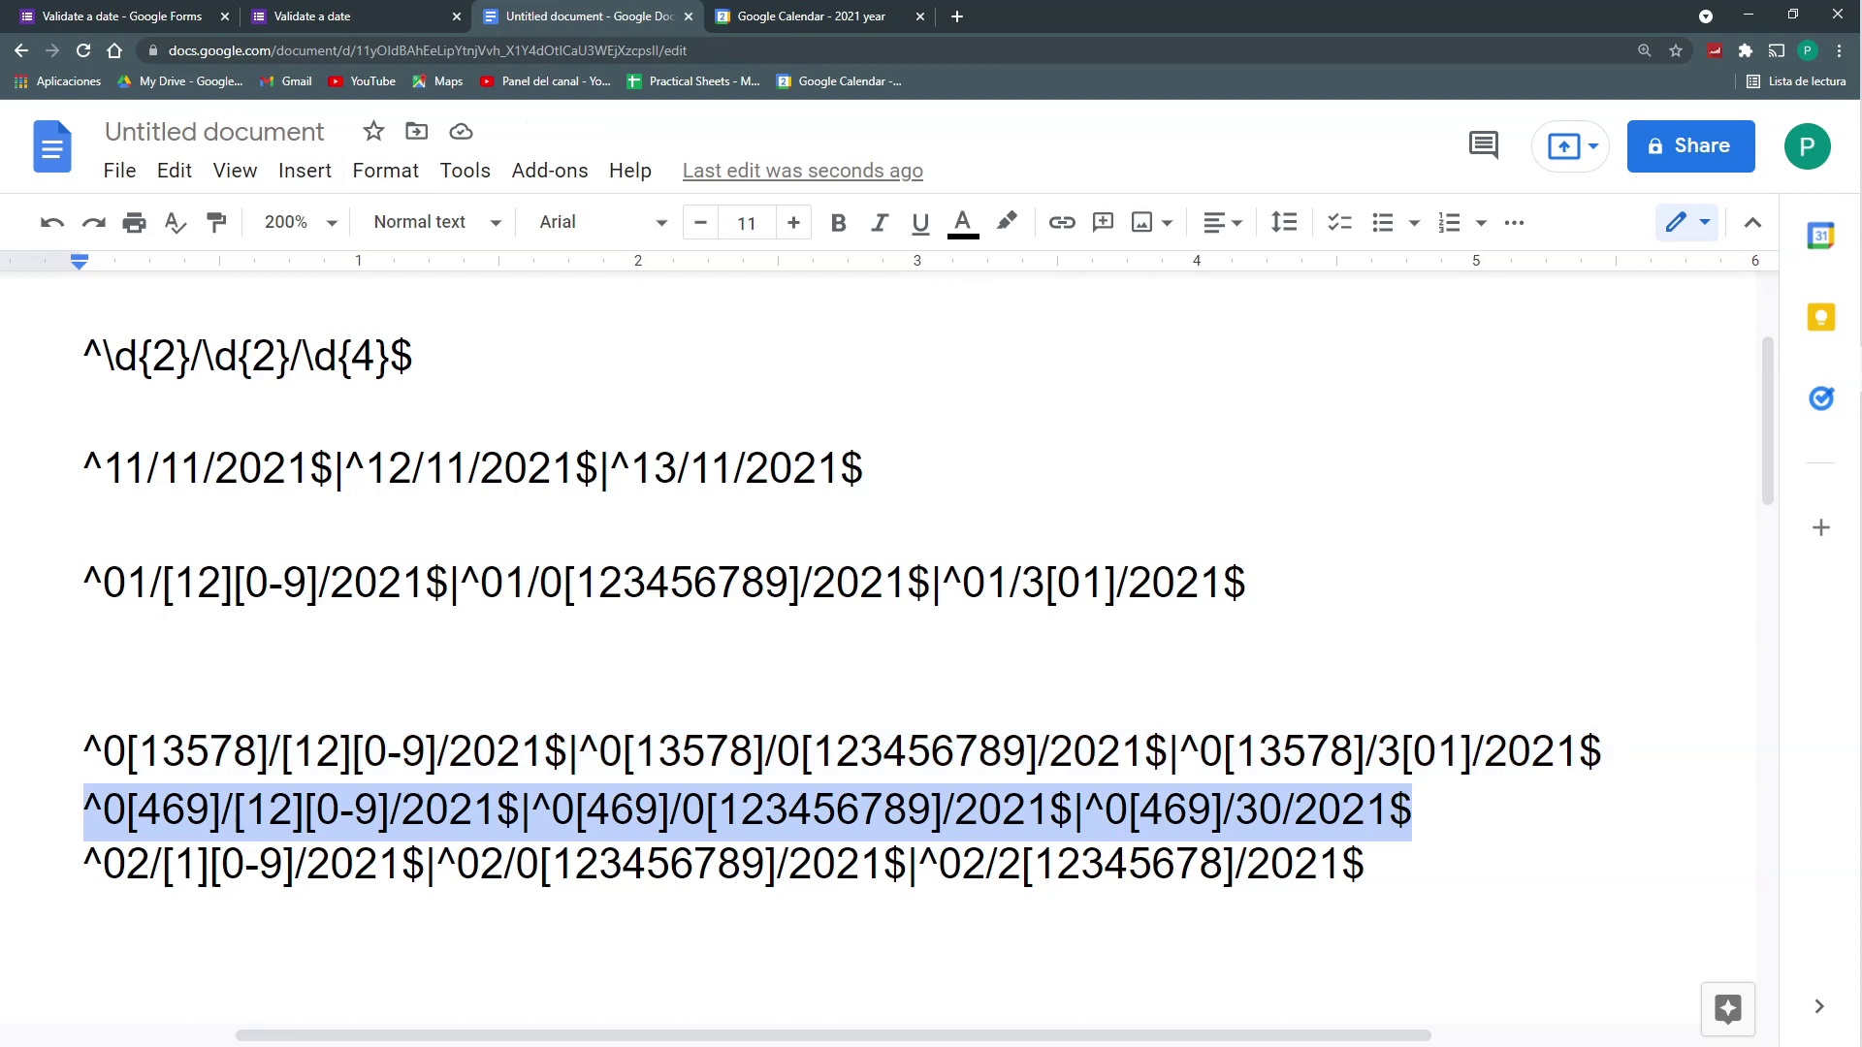
pyautogui.press('Down')
pyautogui.press('Down')
pyautogui.hotkey('ctrl', 'v')
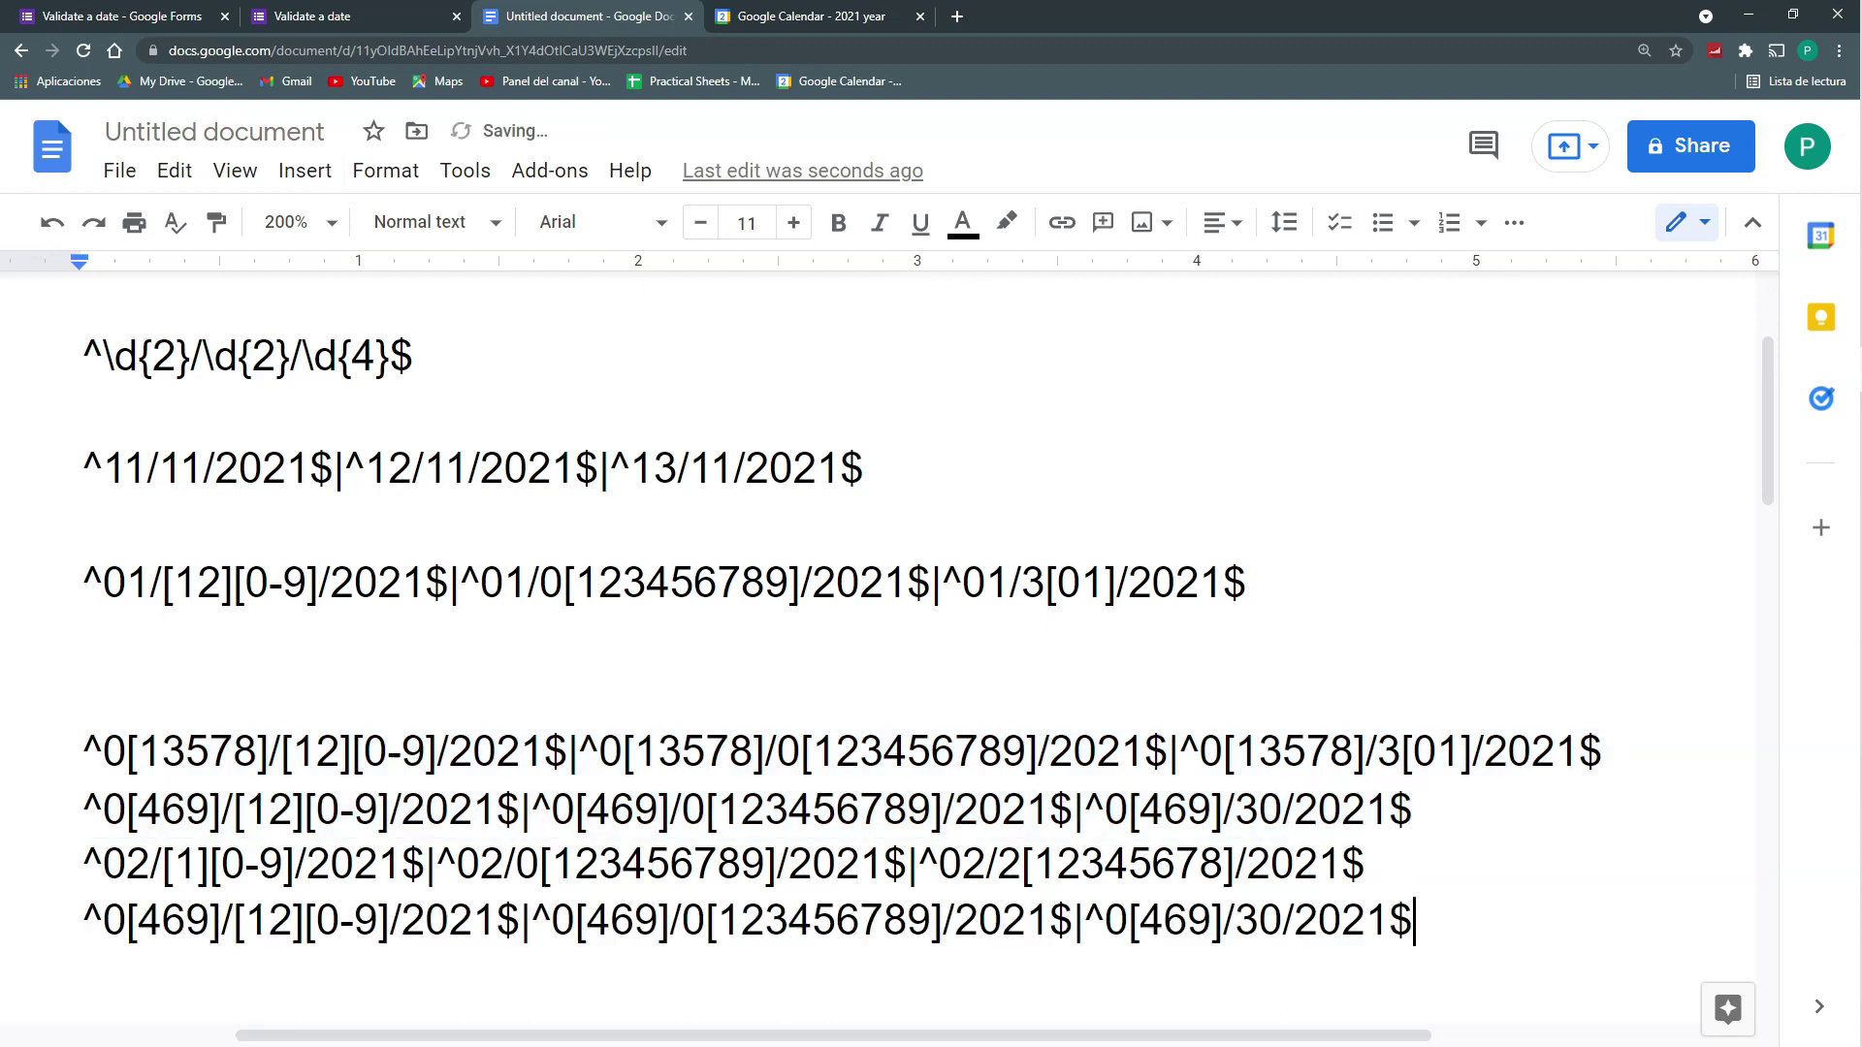
# Step: Replace the month 0[469] with 11 in all three alternatives of the last pattern line
pyautogui.moveTo(104, 921); pyautogui.dragTo(221, 921)
pyautogui.write('11')
pyautogui.moveTo(480, 921); pyautogui.dragTo(602, 921)
pyautogui.write('11')
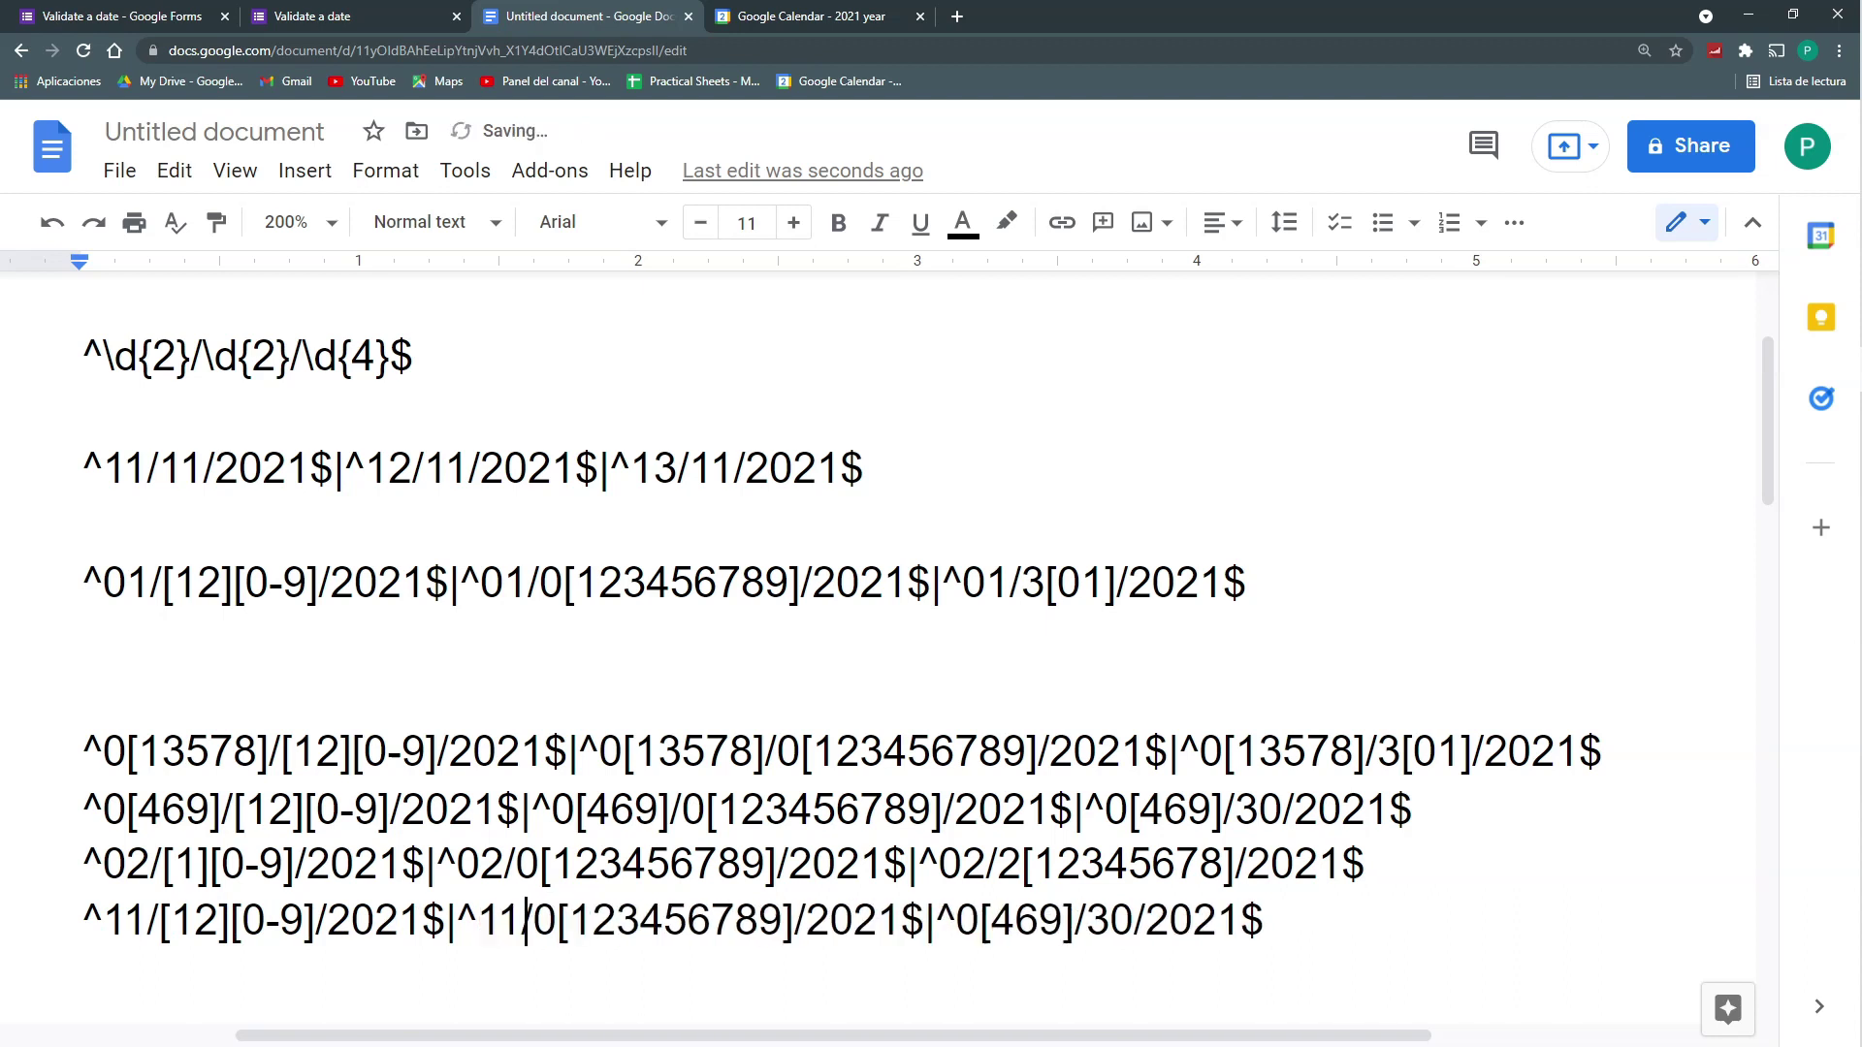
pyautogui.moveTo(1074, 921); pyautogui.dragTo(958, 921)
pyautogui.write('11')
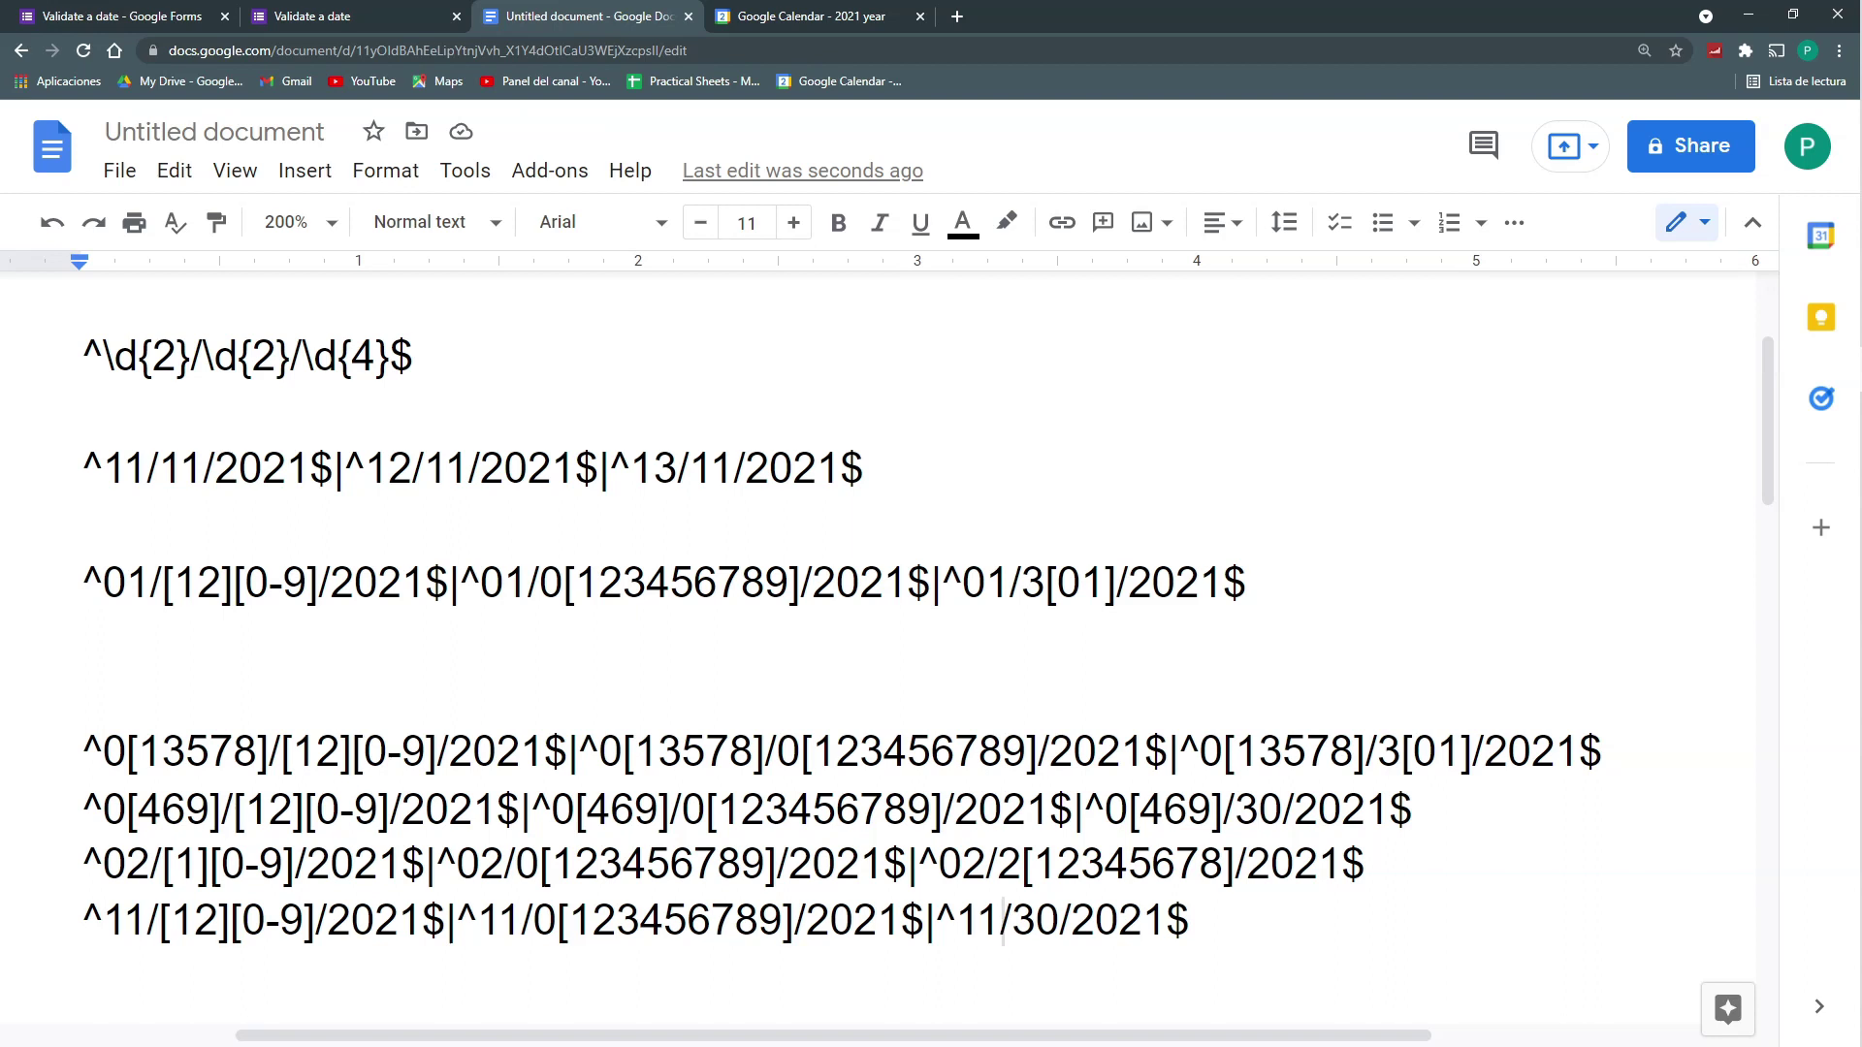
pyautogui.moveTo(1192, 923); pyautogui.dragTo(104, 922)
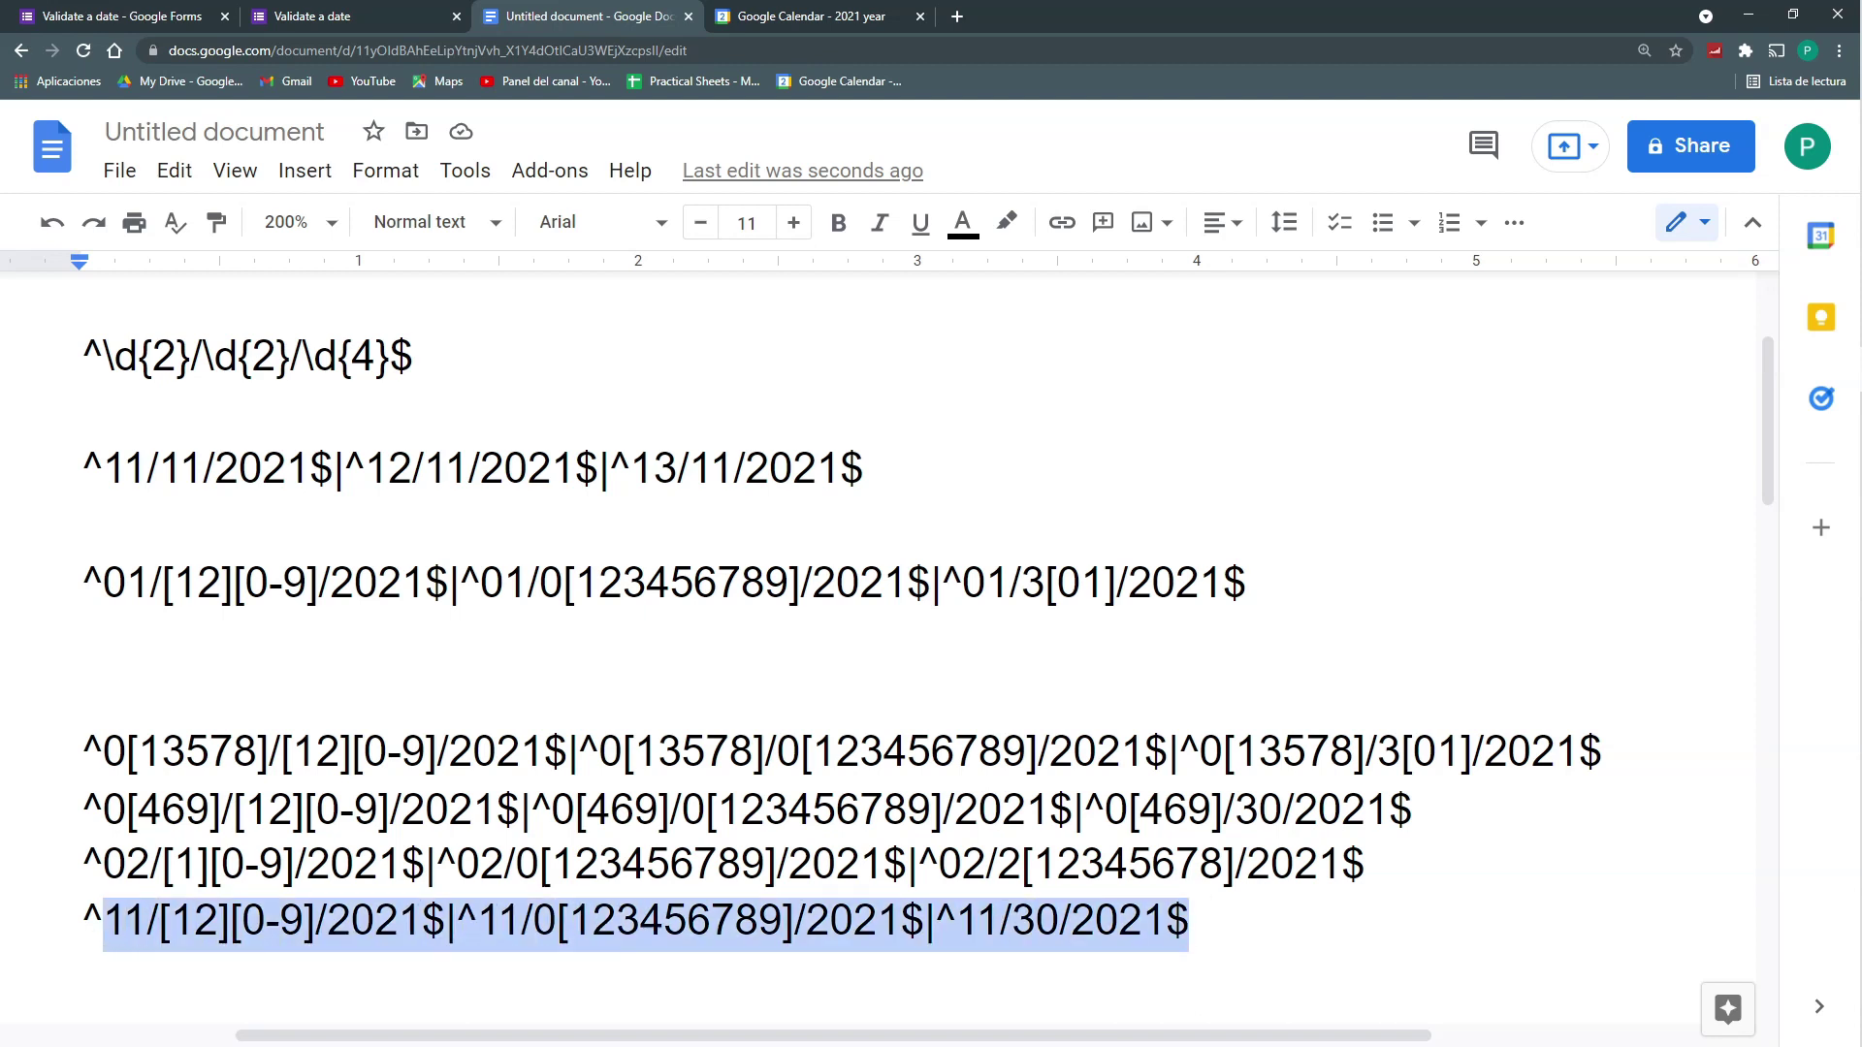
# Step: Duplicate the 0[13578] pattern line on a new line below the month 11 pattern
pyautogui.moveTo(1603, 755); pyautogui.dragTo(84, 754)
pyautogui.hotkey('ctrl', 'c')
pyautogui.click(1192, 923)
pyautogui.press('Return')
pyautogui.hotkey('ctrl', 'v')
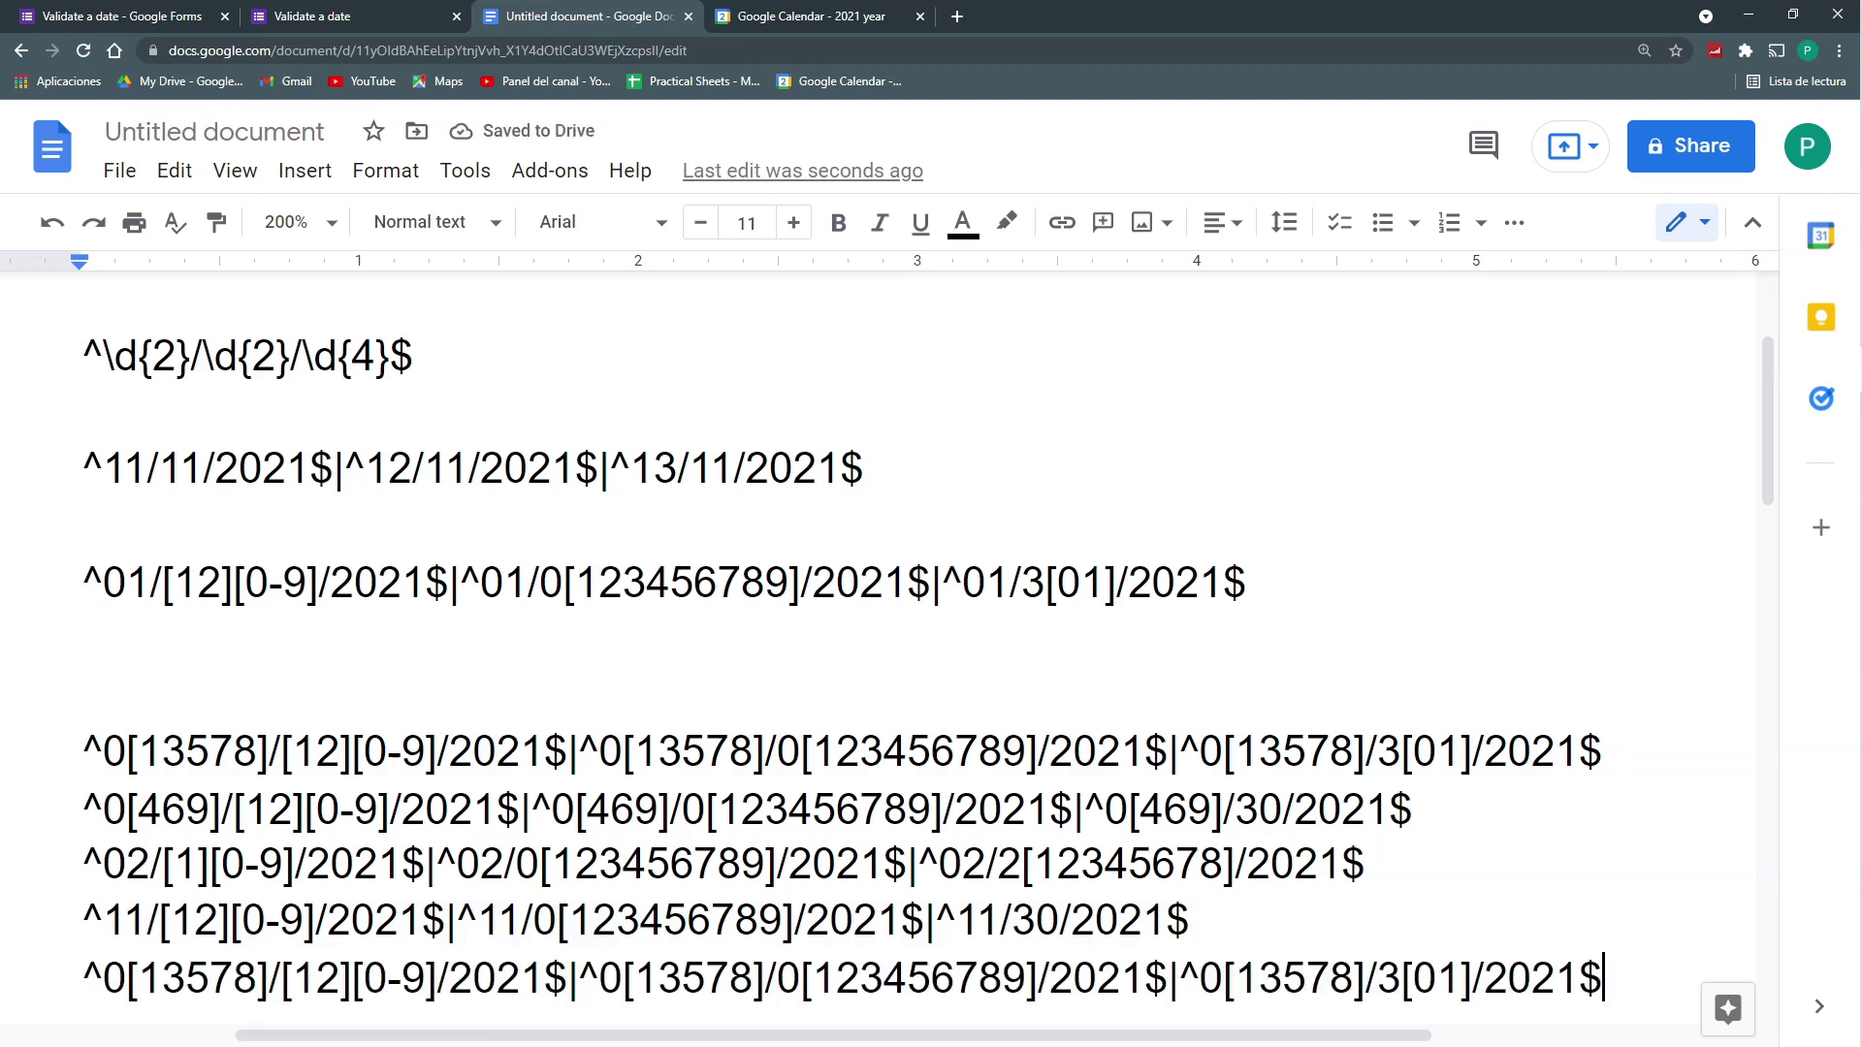
# Step: Change the month in the last line's first alternative to 1[02]
pyautogui.moveTo(127, 981); pyautogui.dragTo(104, 981)
pyautogui.write('1')
pyautogui.moveTo(256, 981); pyautogui.dragTo(137, 980)
pyautogui.write('02')
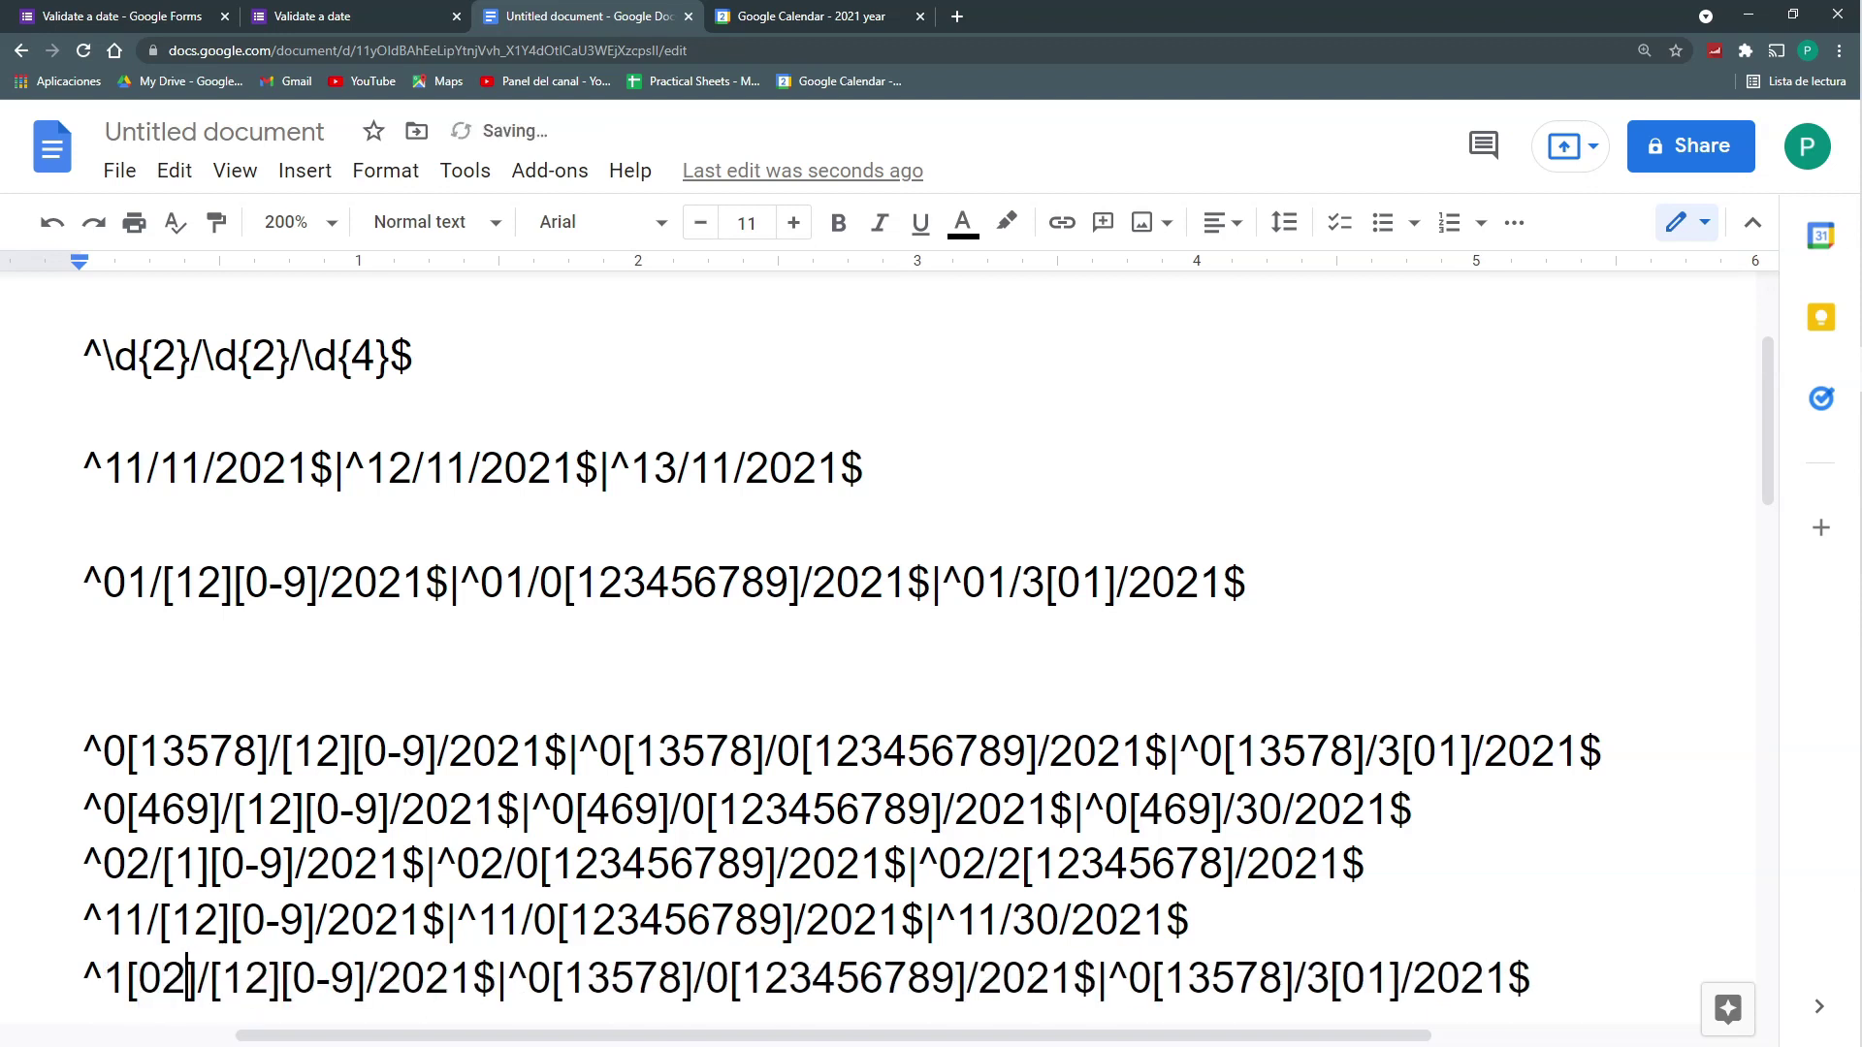
# Step: Copy the 1[02] month over the 0[13578] month in the last line's second and third alternatives
pyautogui.moveTo(198, 981); pyautogui.dragTo(104, 981)
pyautogui.hotkey('ctrl', 'c')
pyautogui.moveTo(697, 981); pyautogui.dragTo(528, 981)
pyautogui.hotkey('ctrl', 'v')
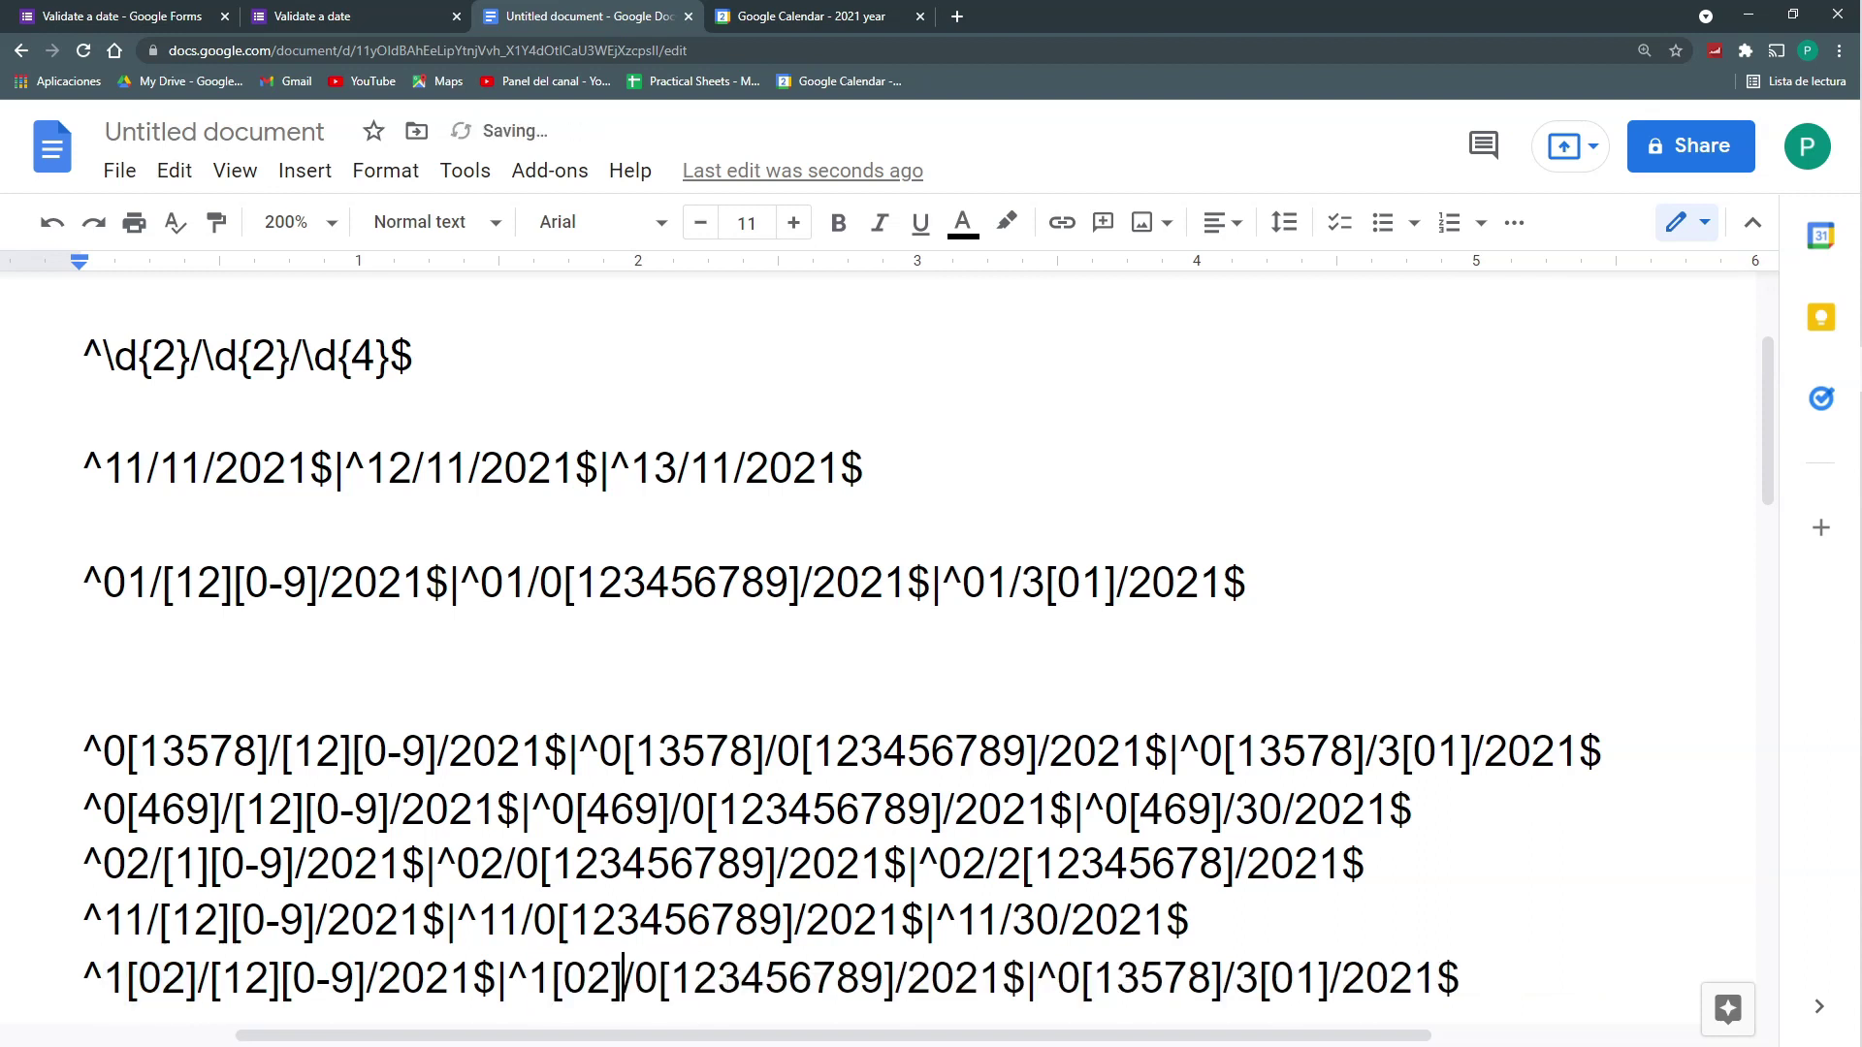
pyautogui.moveTo(1224, 980); pyautogui.dragTo(1056, 980)
pyautogui.hotkey('ctrl', 'v')
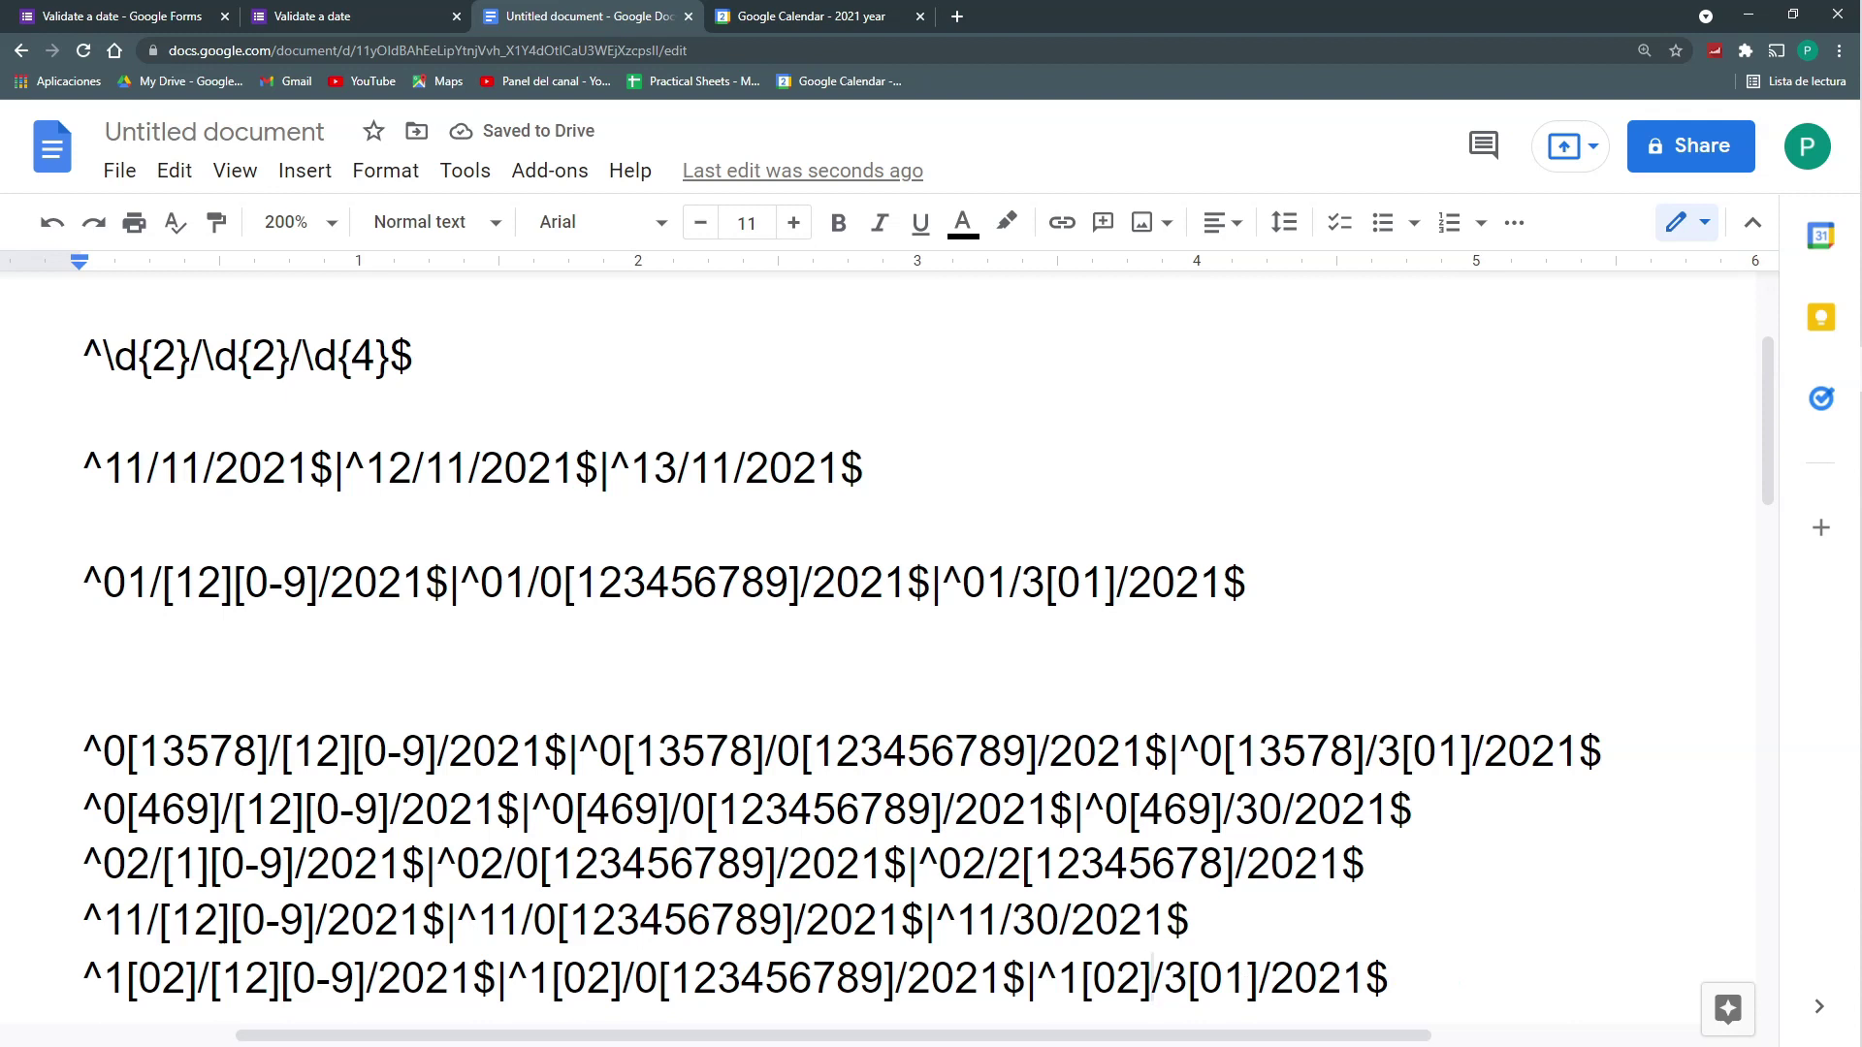
pyautogui.click(474, 980)
pyautogui.moveTo(473, 980); pyautogui.dragTo(160, 980)
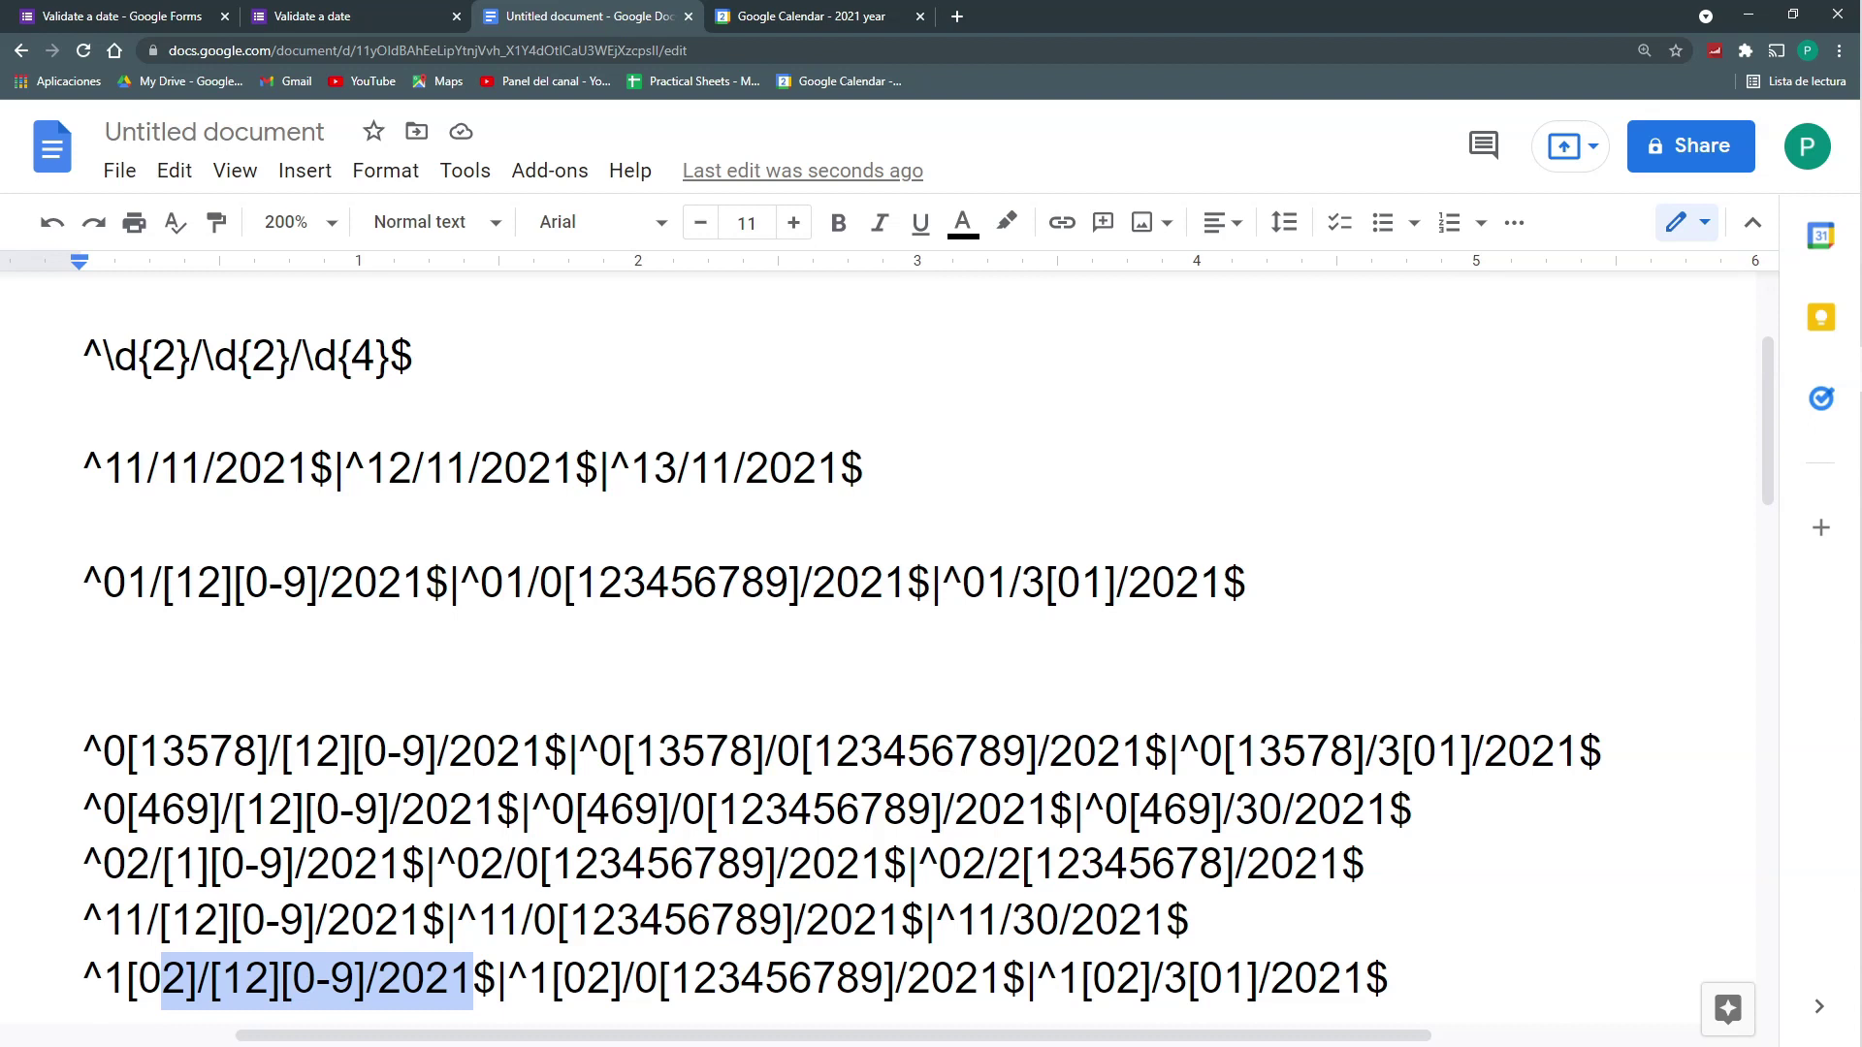
# Step: End the first four month pattern lines with a | separator and join all five lines into one continuous expression
pyautogui.click(1605, 753)
pyautogui.write('|')
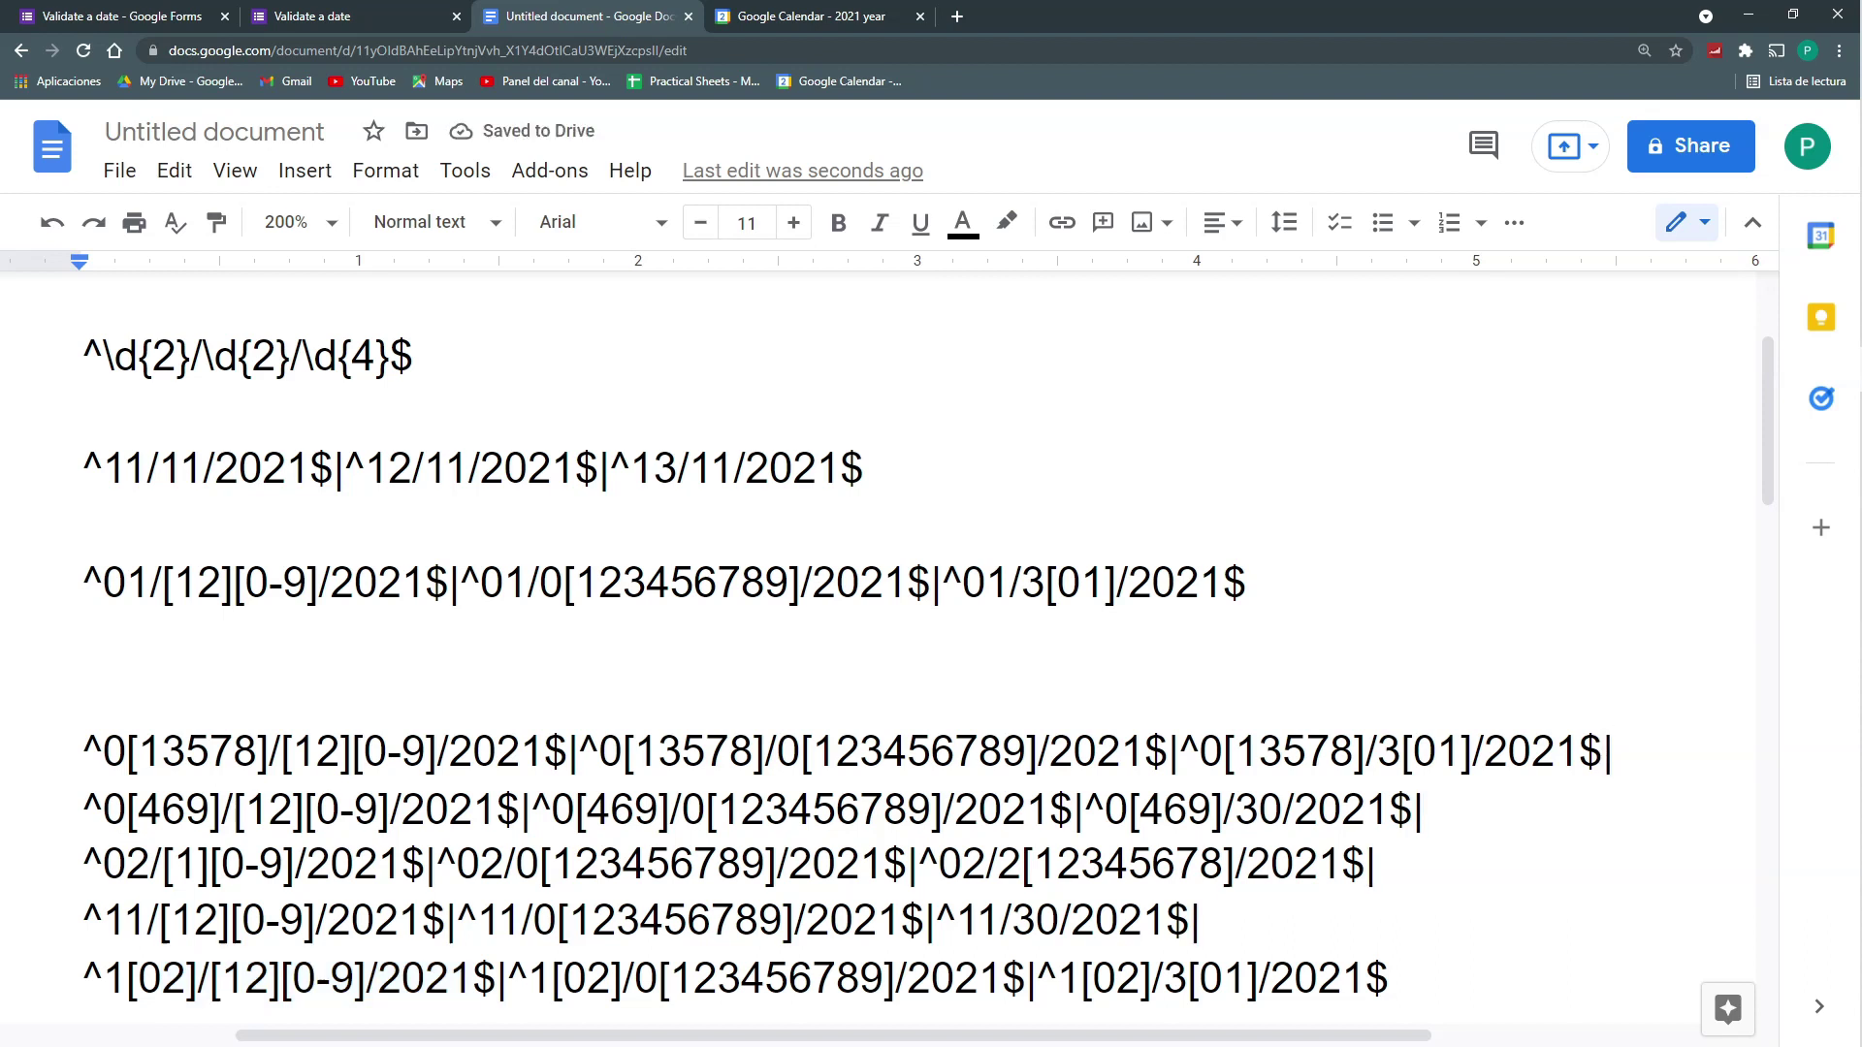
pyautogui.press('Delete')
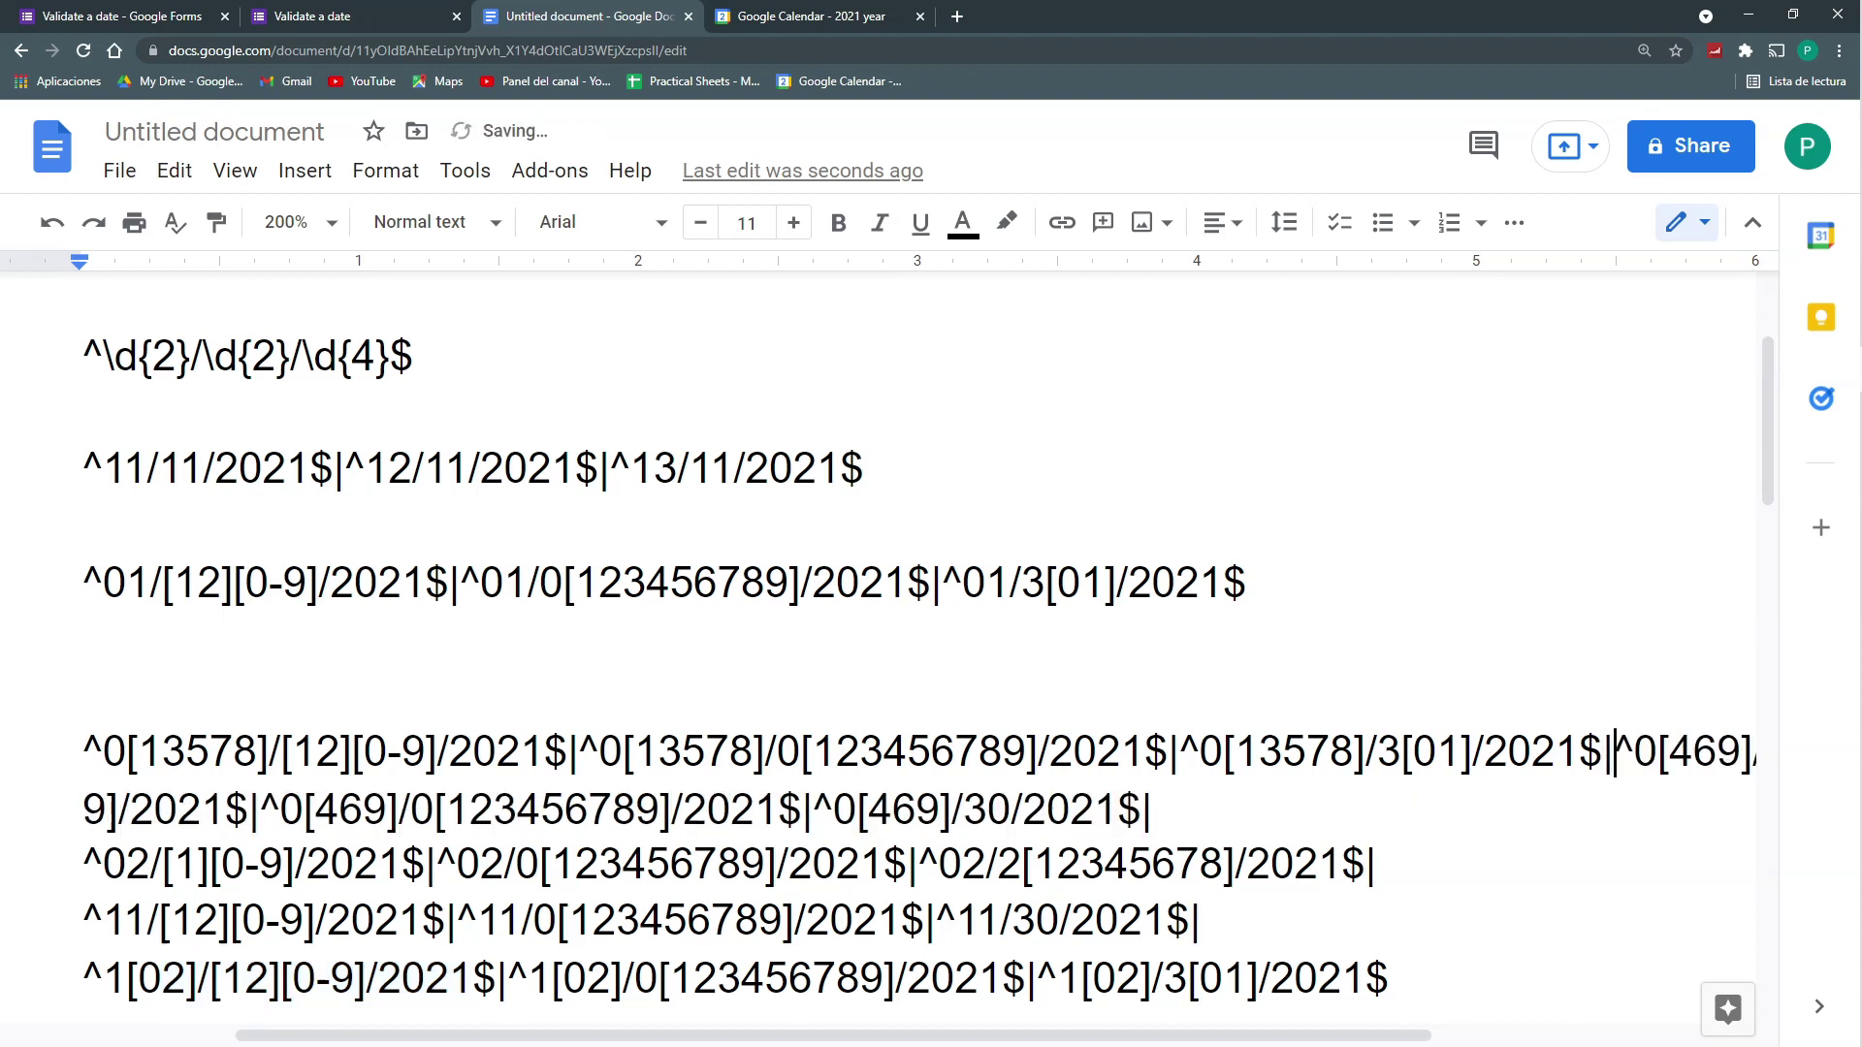
pyautogui.click(1154, 810)
pyautogui.press('Delete')
pyautogui.click(647, 866)
pyautogui.press('Delete')
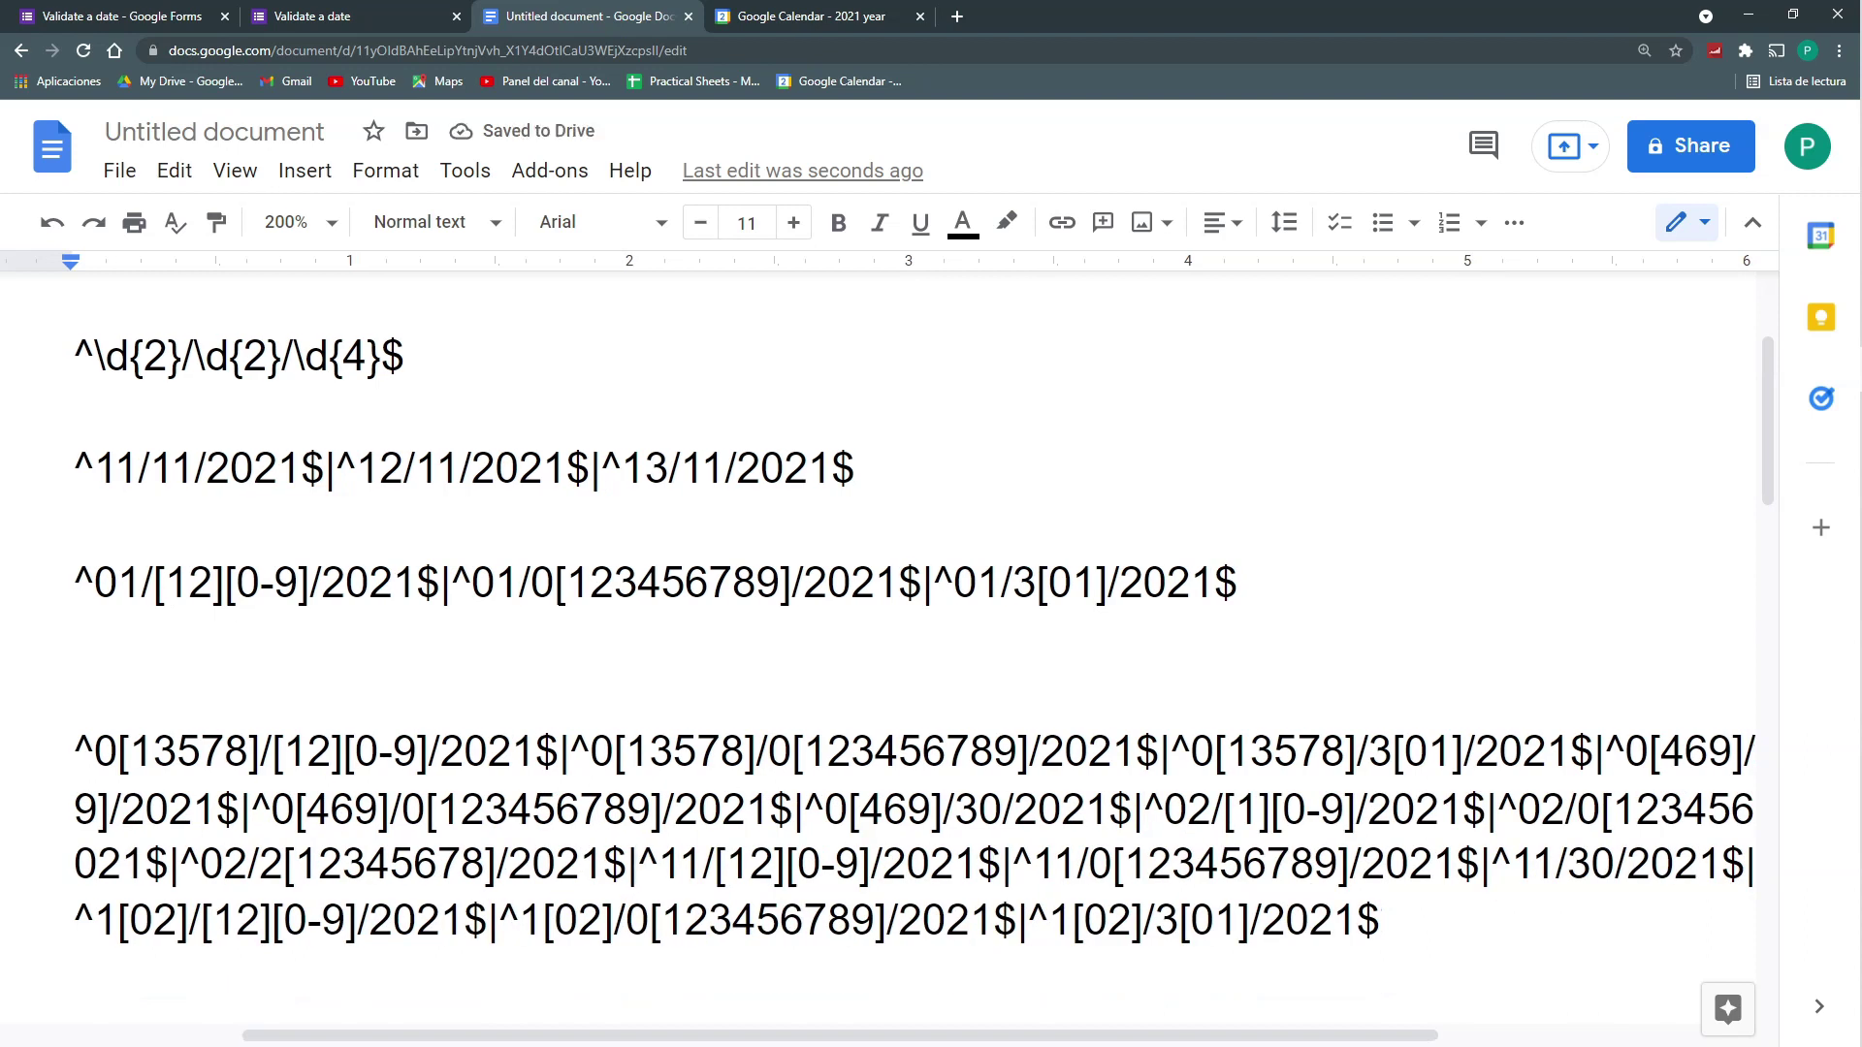
pyautogui.press('Delete')
# Step: Copy the combined expression and replace the Date question's regular expression pattern with it in the Google Forms editor
pyautogui.hotkey('ctrl', '-')
pyautogui.moveTo(1096, 703); pyautogui.dragTo(224, 580)
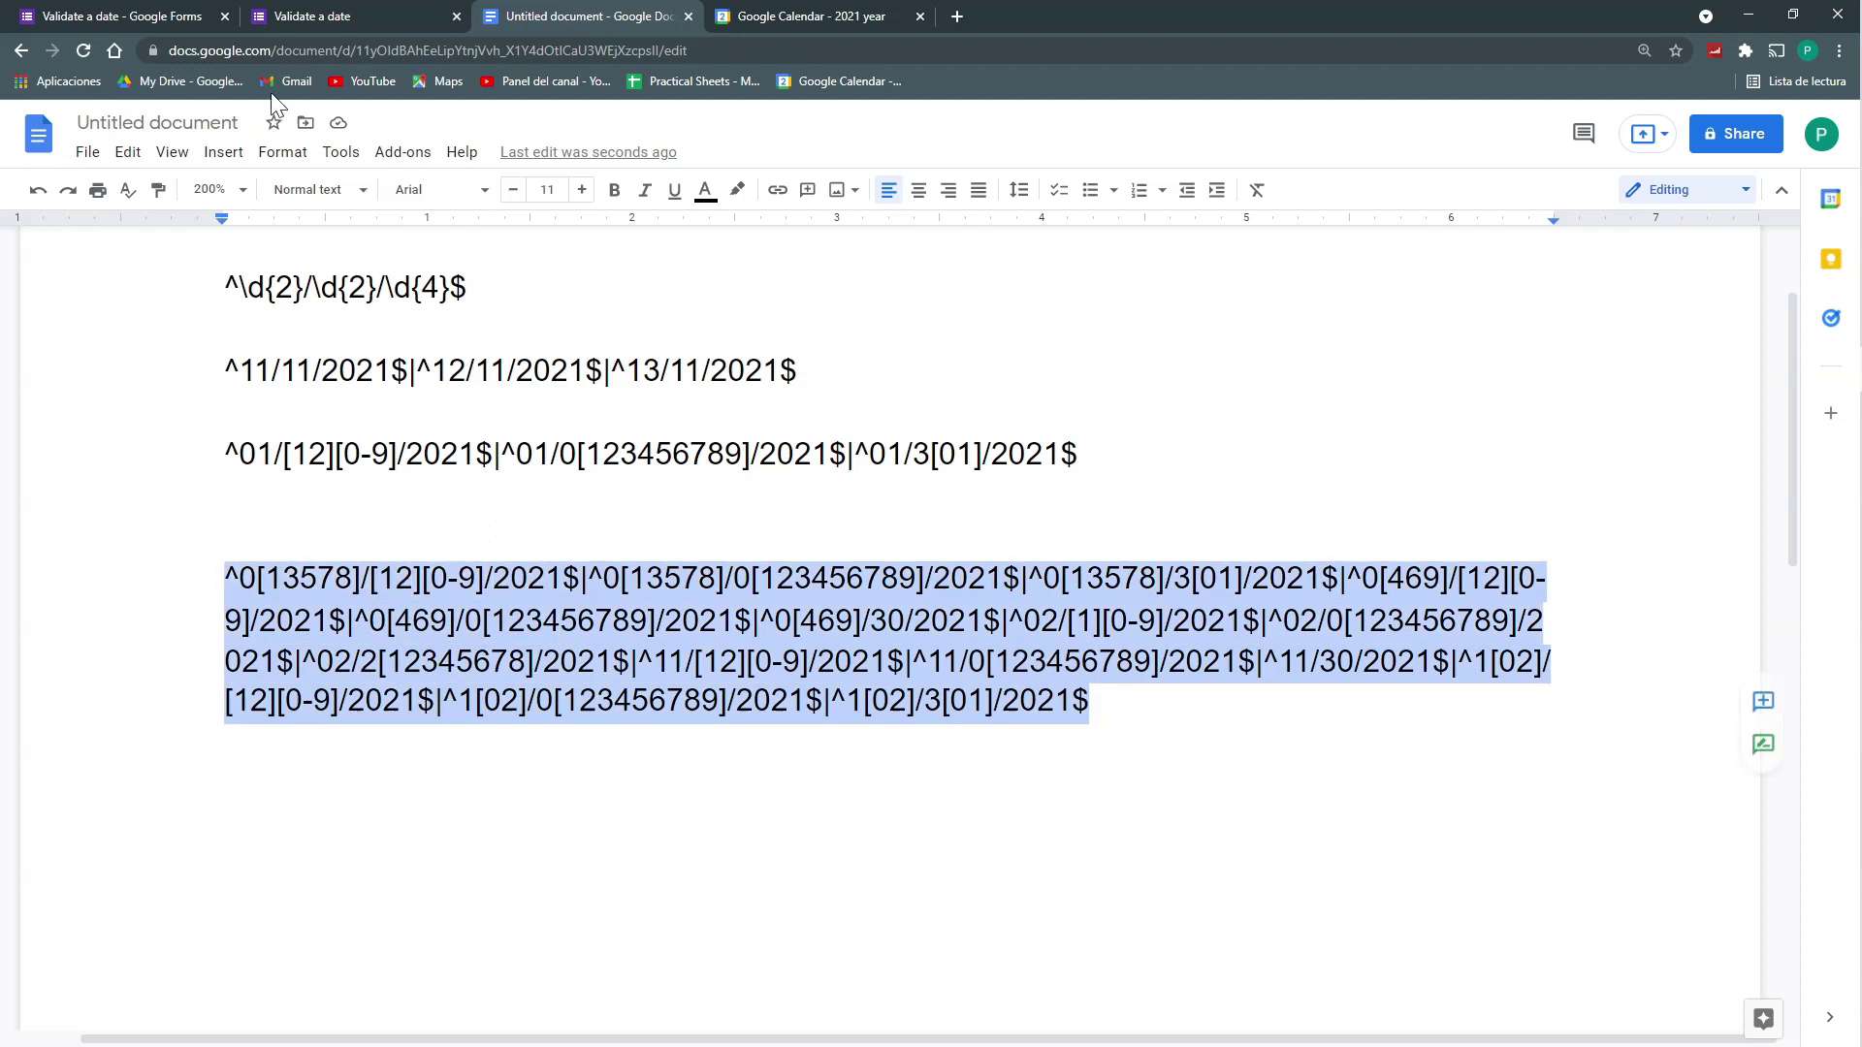
pyautogui.click(871, 621)
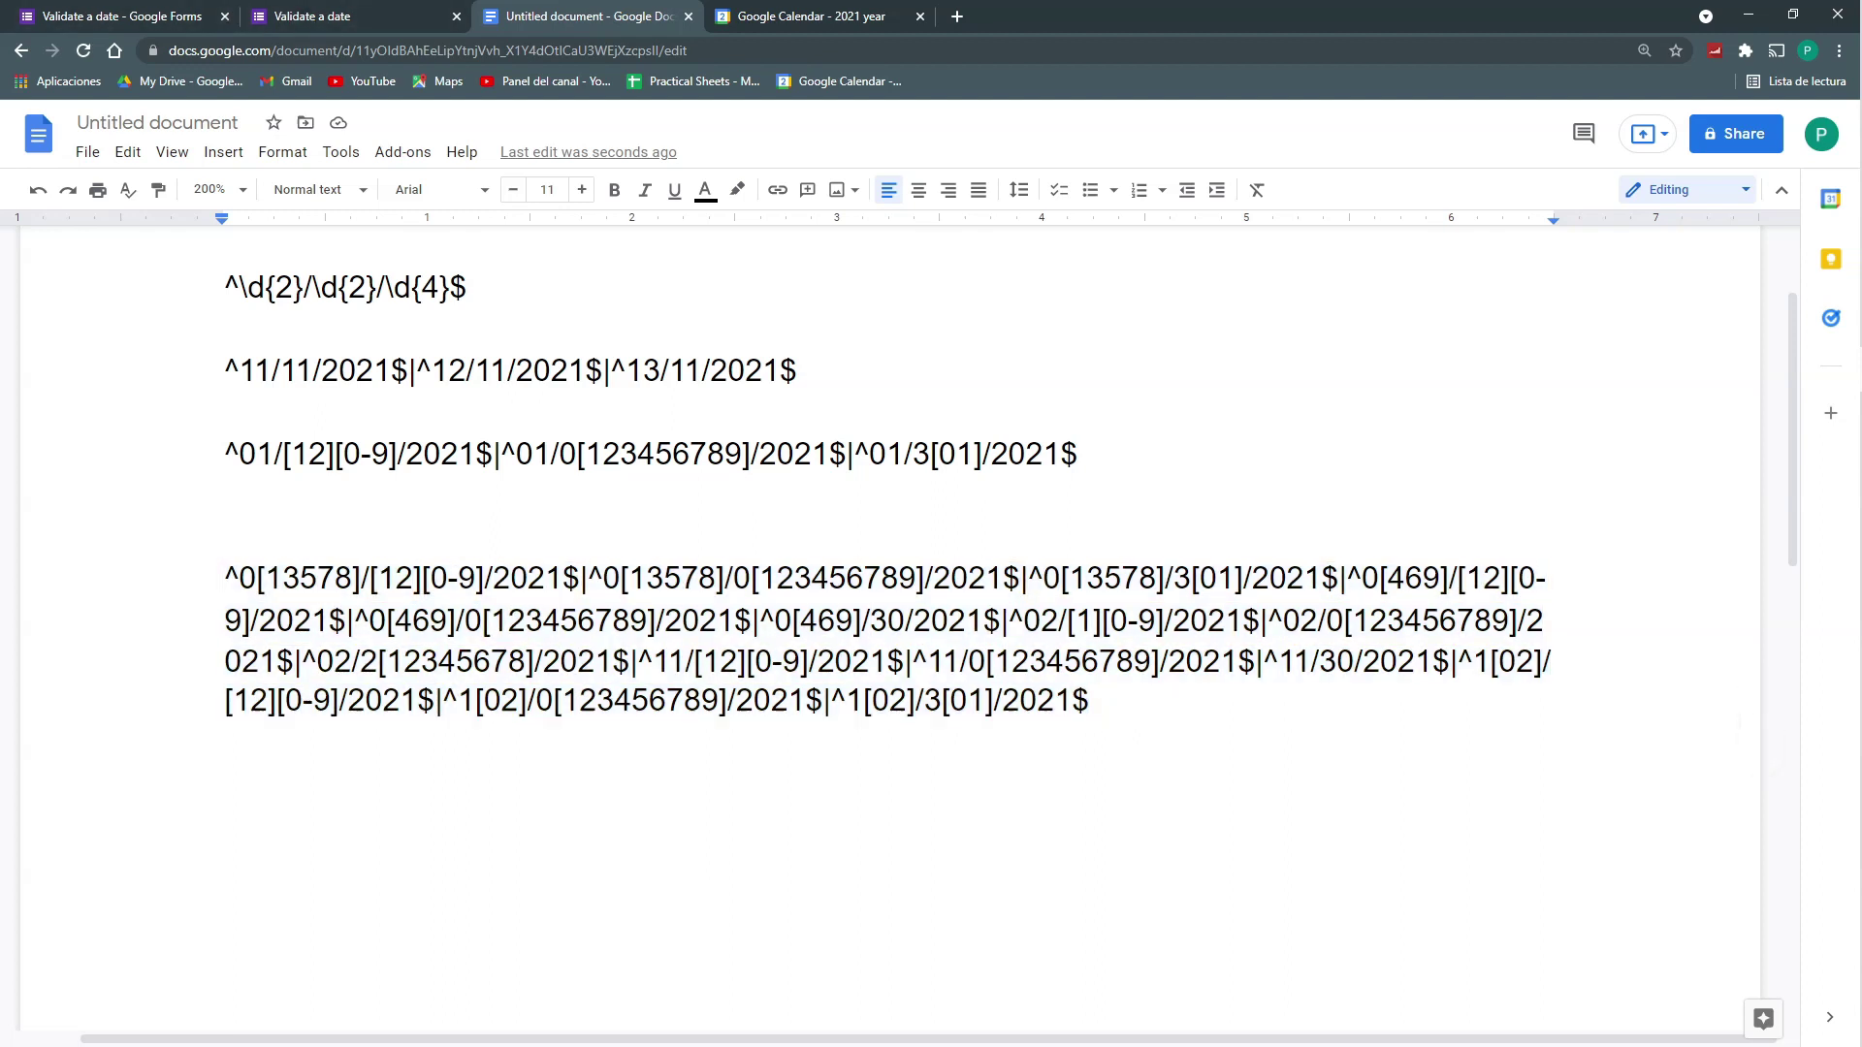
pyautogui.moveTo(1091, 703); pyautogui.dragTo(224, 580)
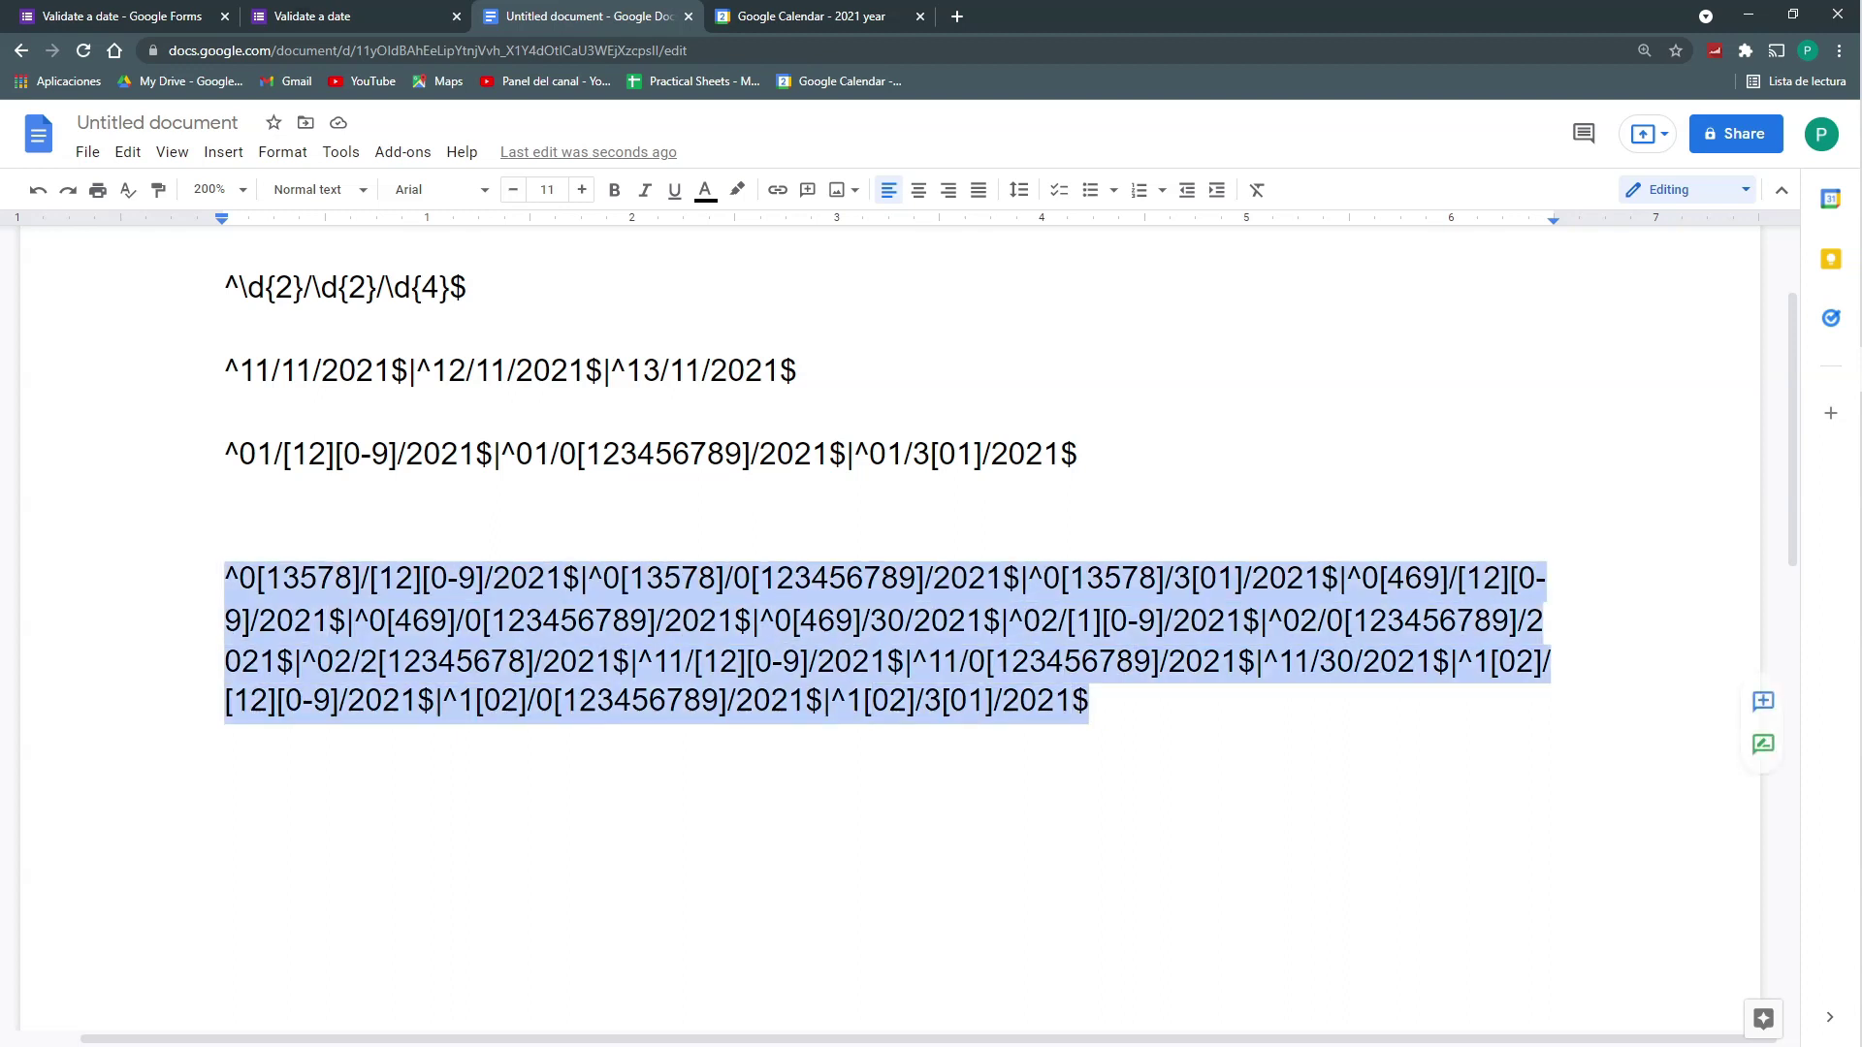
pyautogui.click(136, 15)
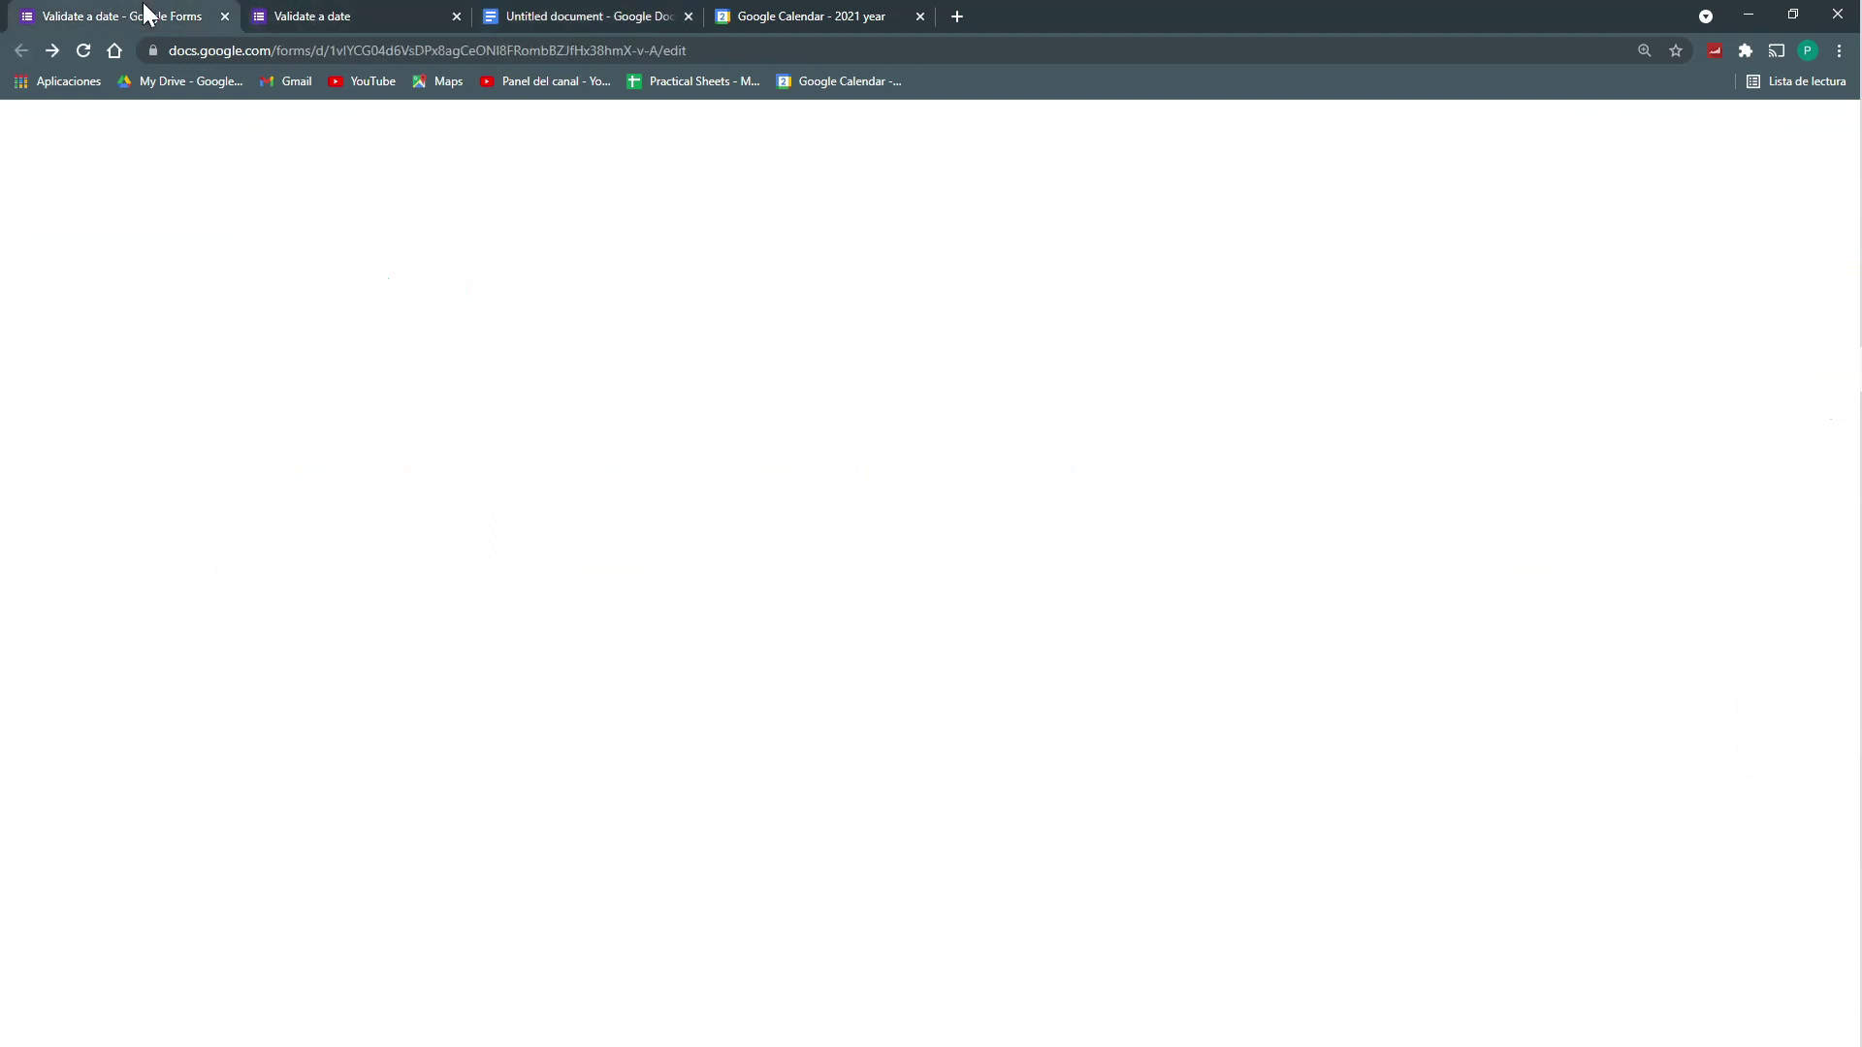
pyautogui.click(932, 618)
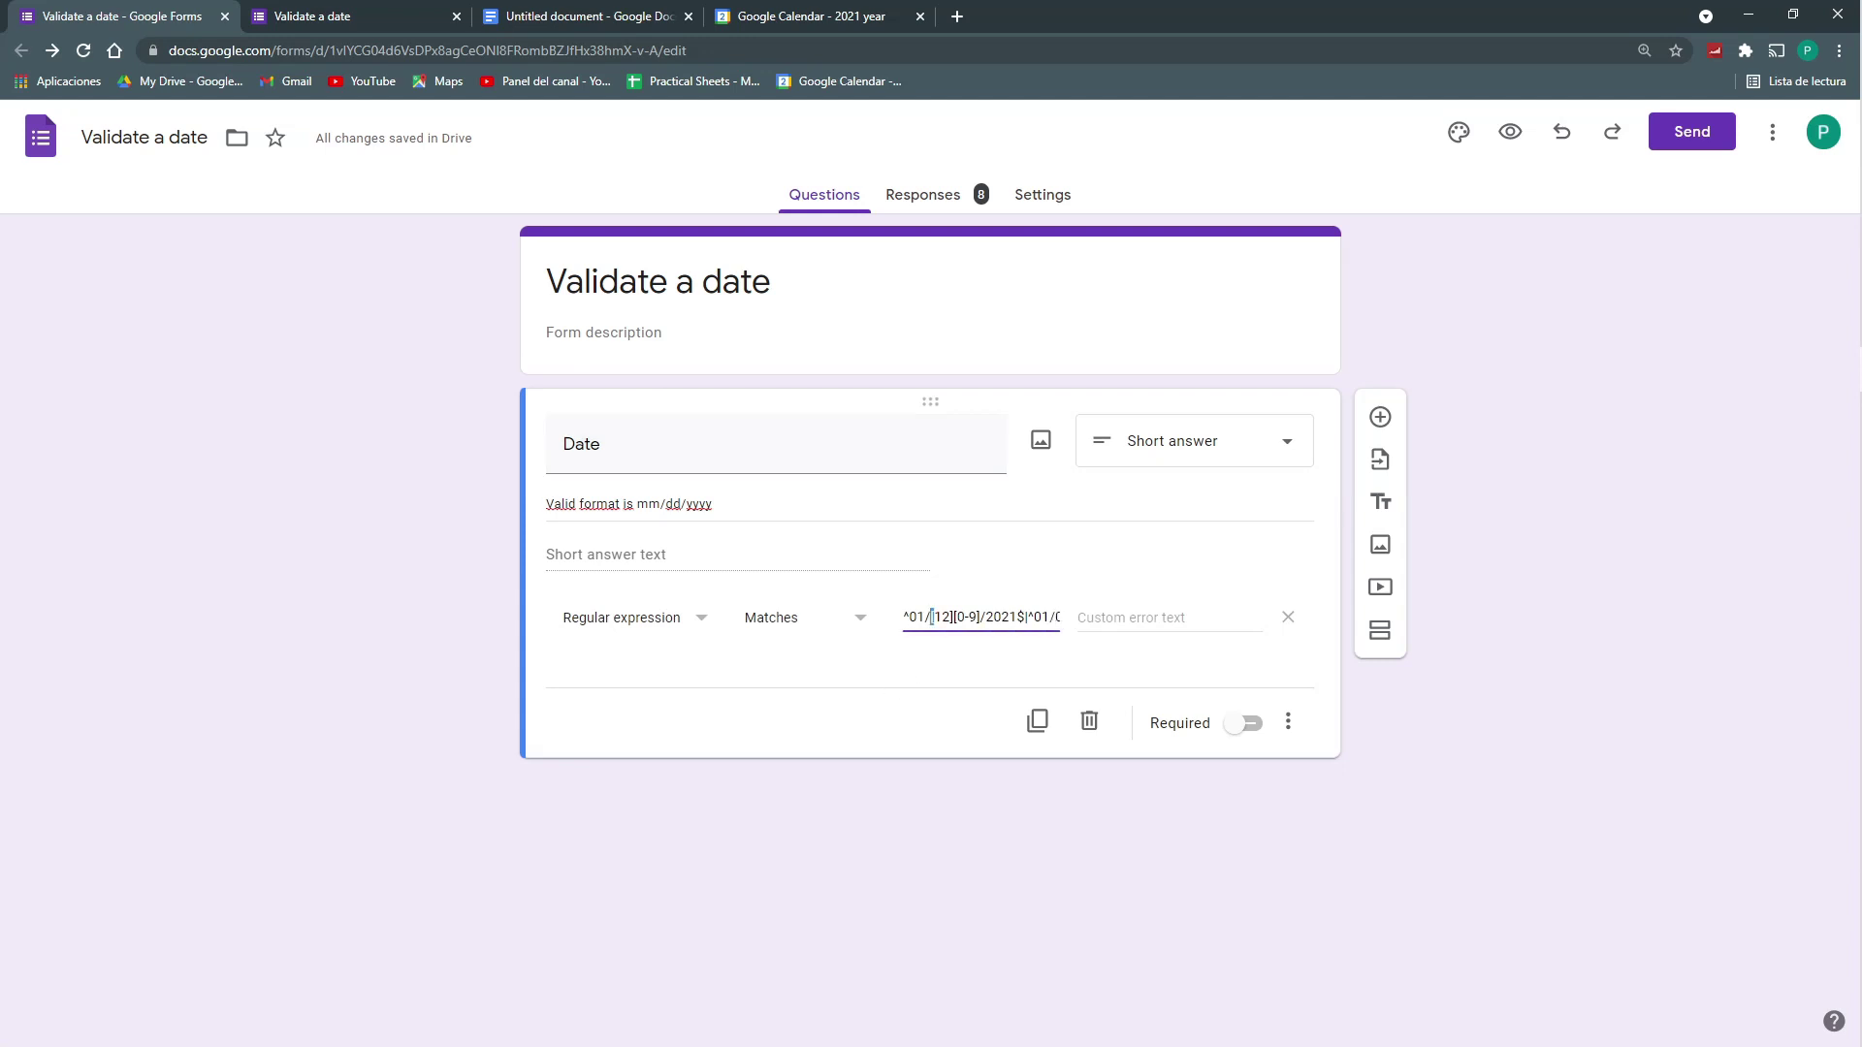
pyautogui.hotkey('ctrl', 'a')
pyautogui.press('BackSpace')
pyautogui.hotkey('ctrl', 'v')
pyautogui.press('Tab')
pyautogui.click(1107, 661)
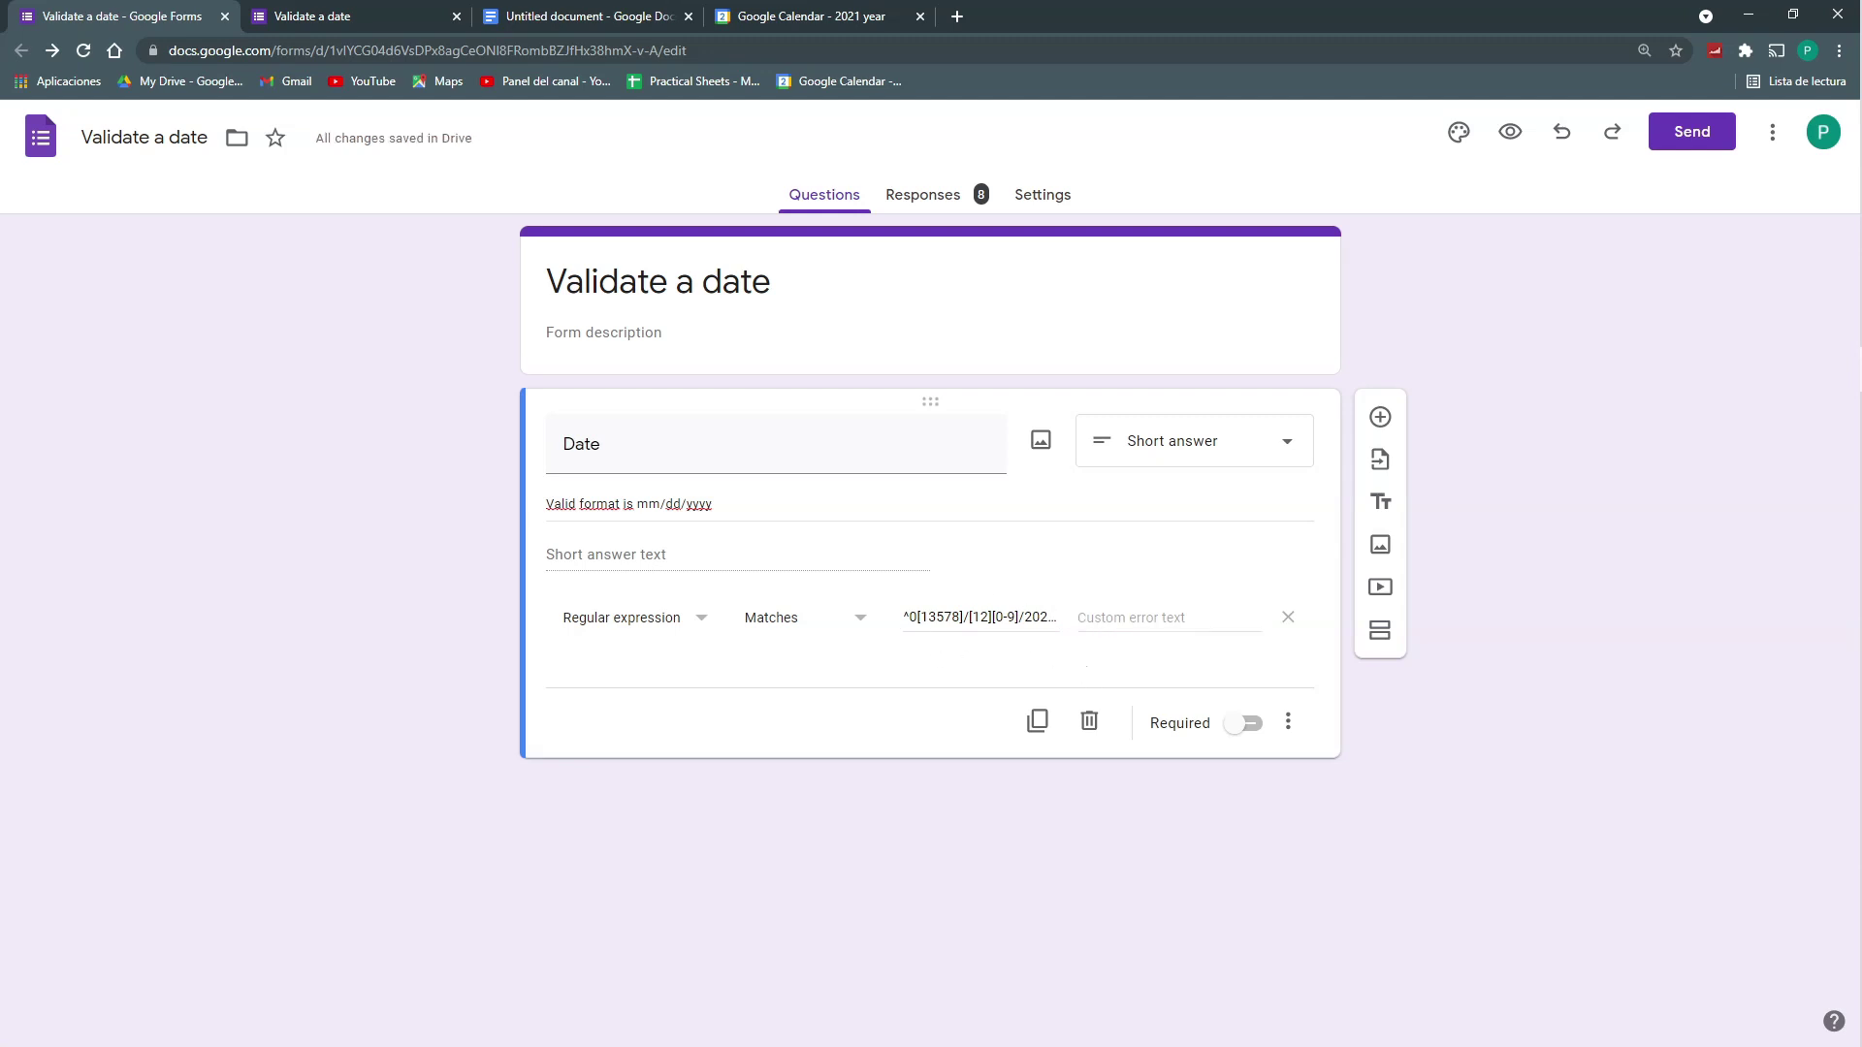
# Step: Open a new response on the live form and submit 02/27/2021 as the Date answer
pyautogui.hotkey('ctrl', 'Tab')
pyautogui.click(665, 278)
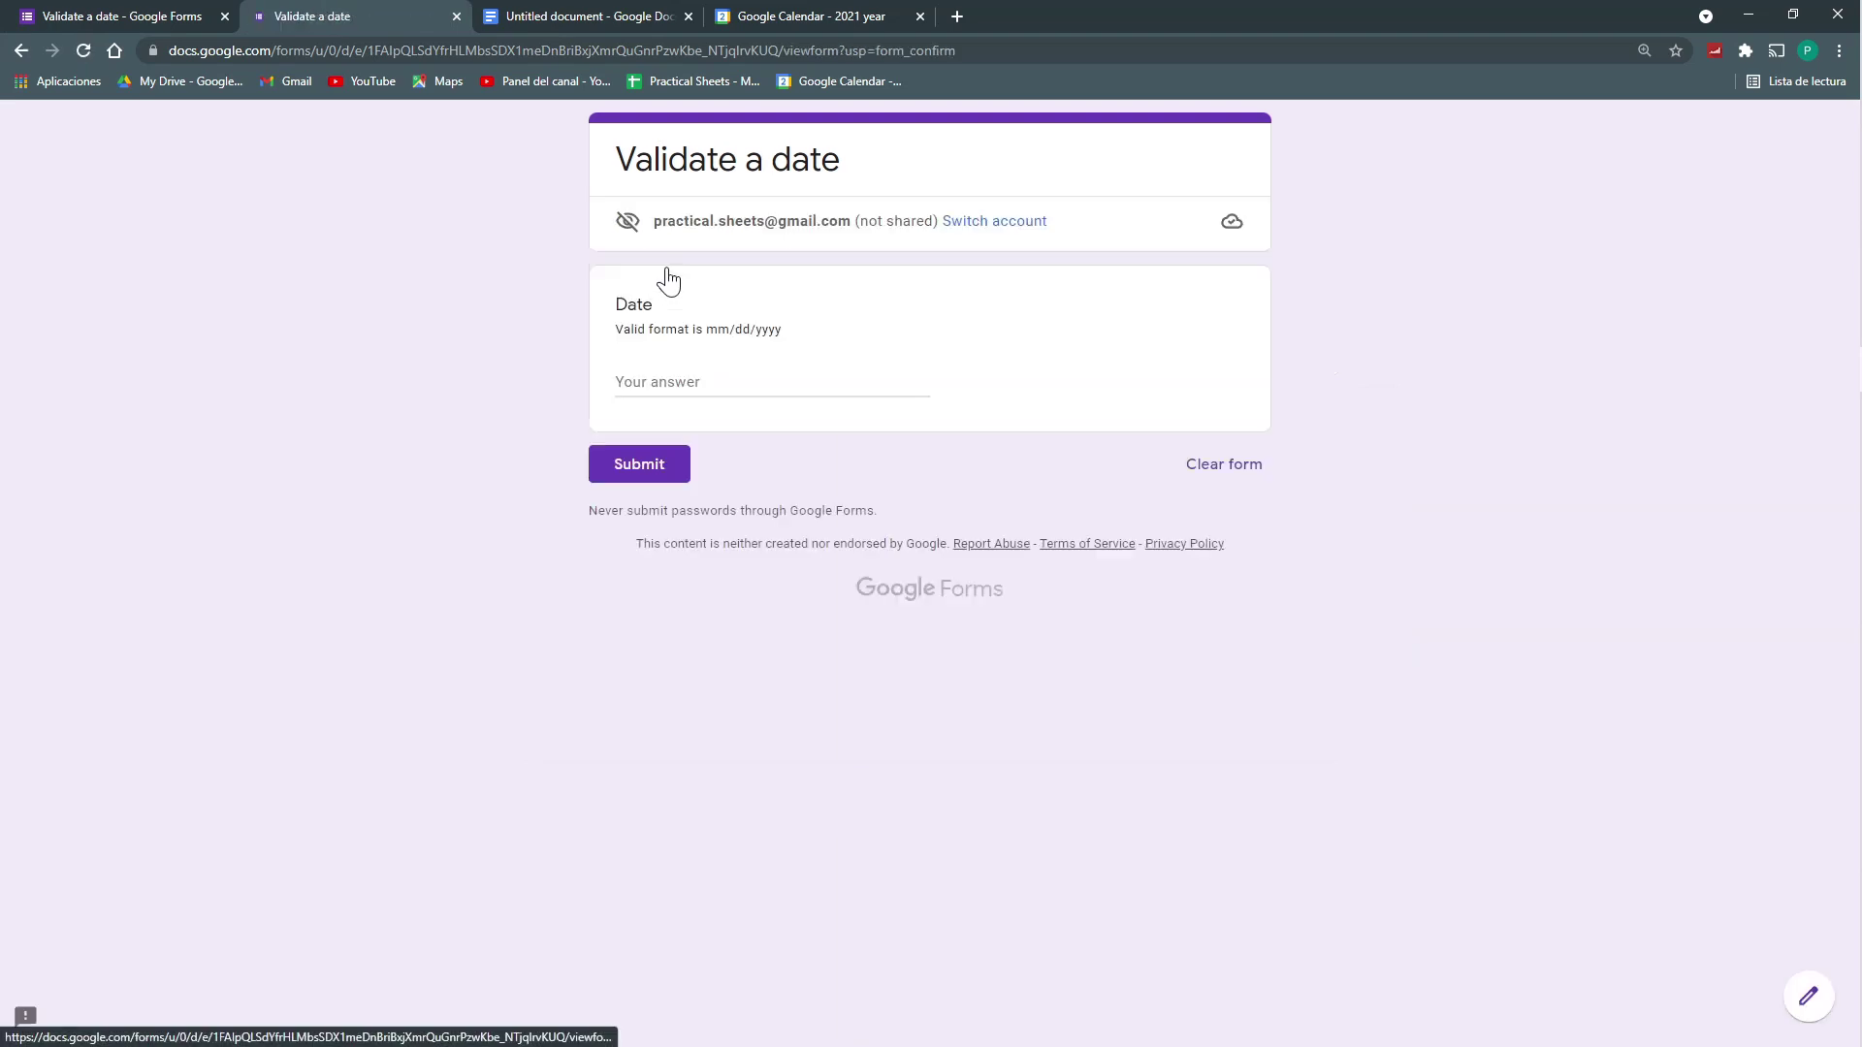
pyautogui.click(669, 382)
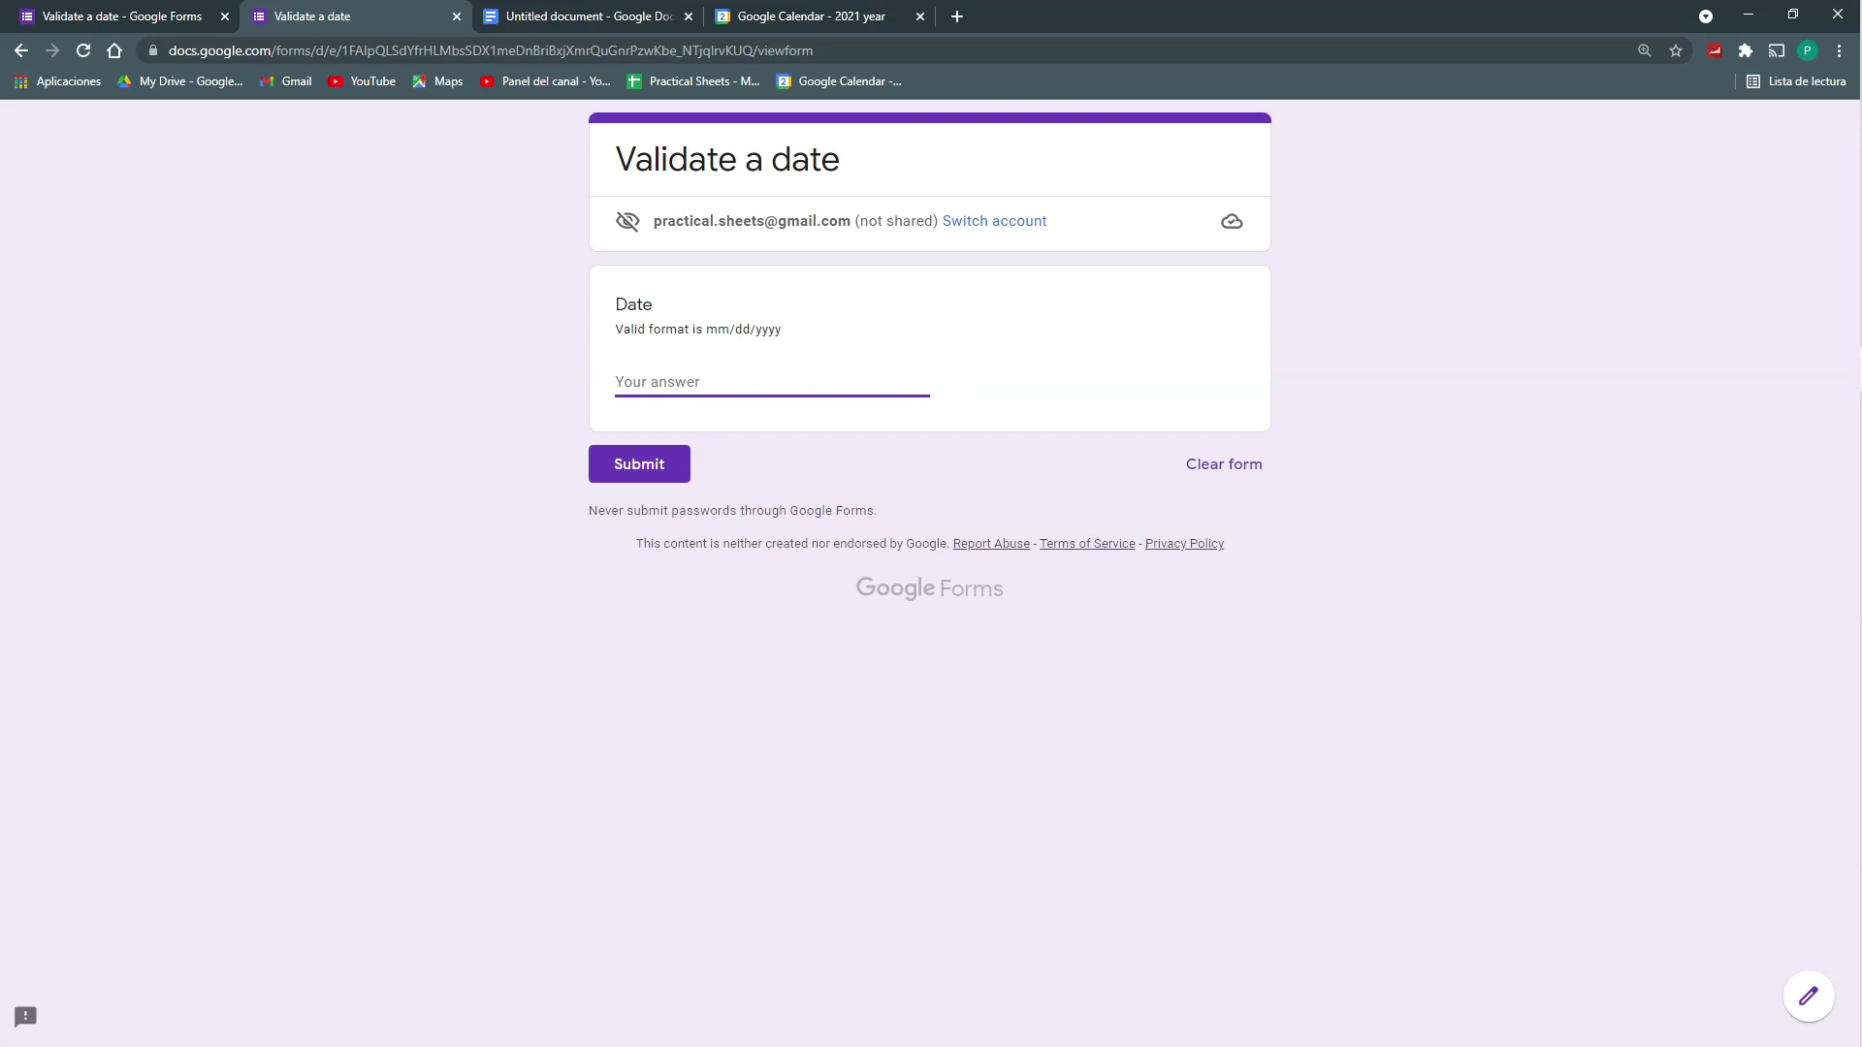
pyautogui.write('02/27/2021')
pyautogui.click(675, 463)
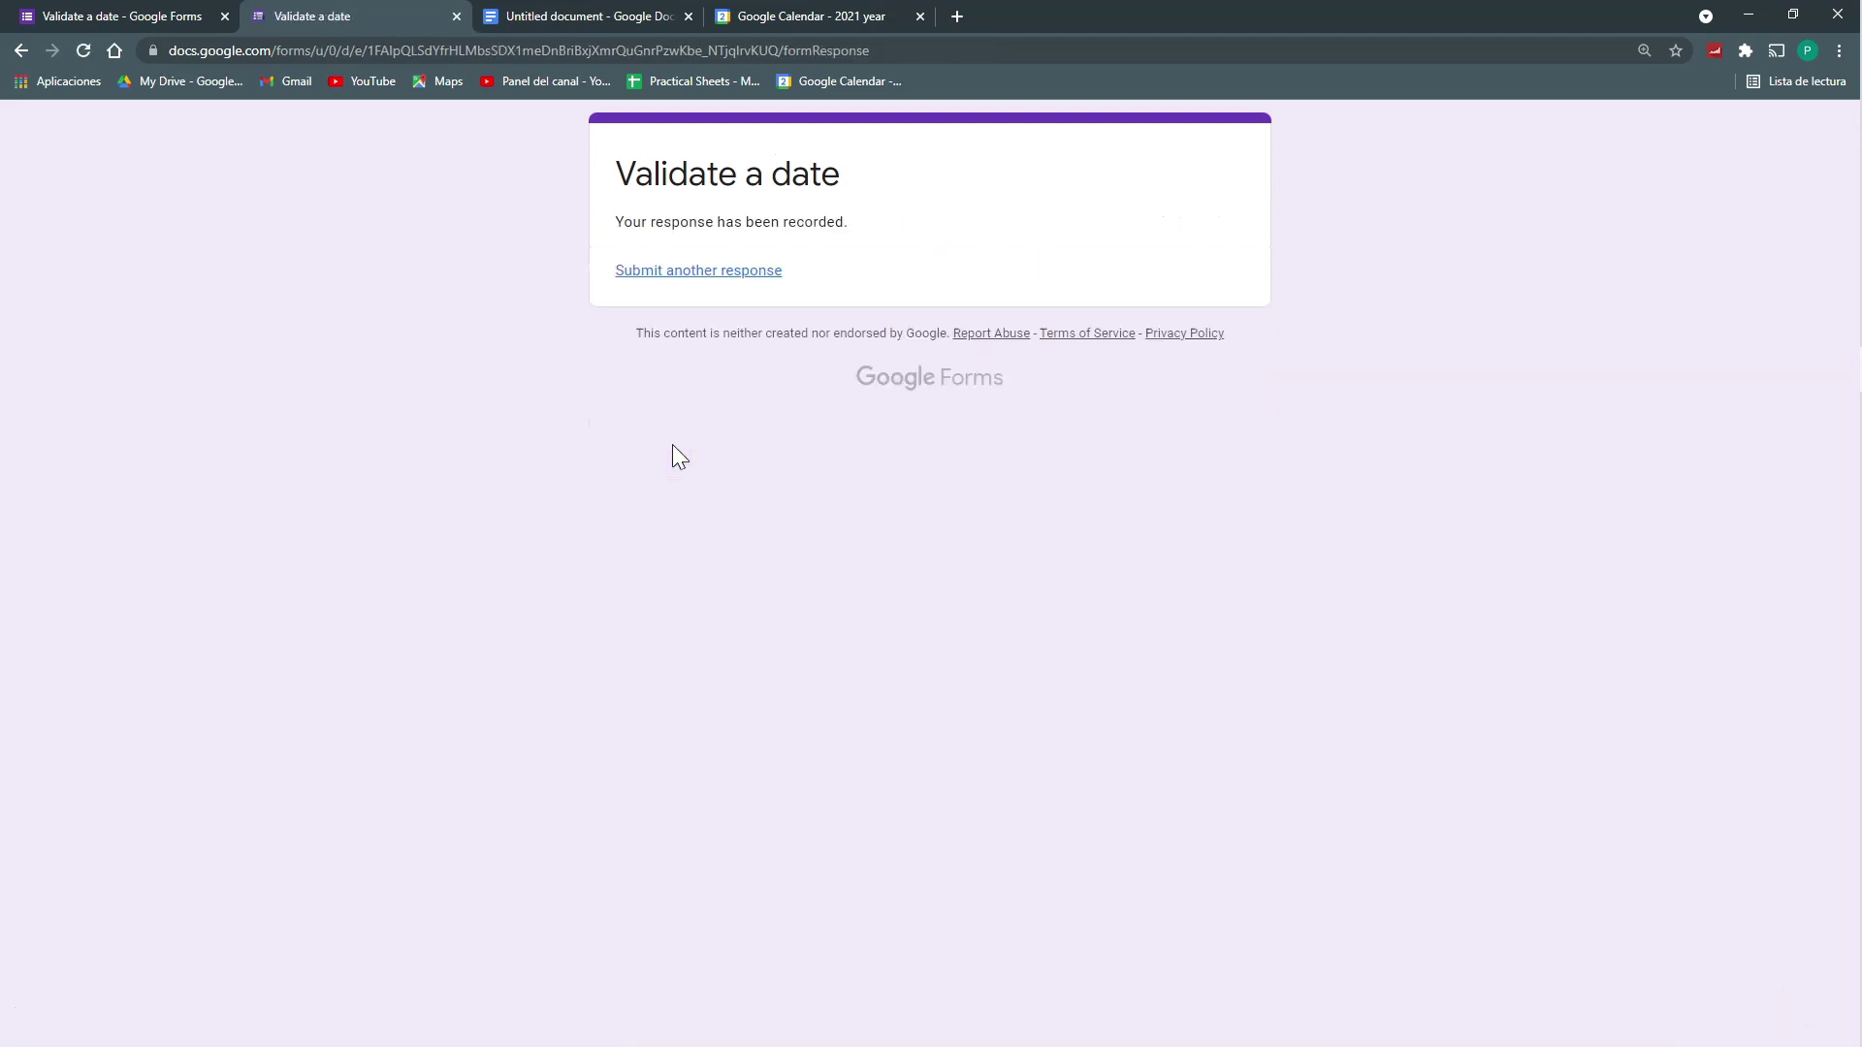
# Step: Start another response and try to submit 01/01/2022 as the Date answer
pyautogui.click(675, 272)
pyautogui.click(713, 383)
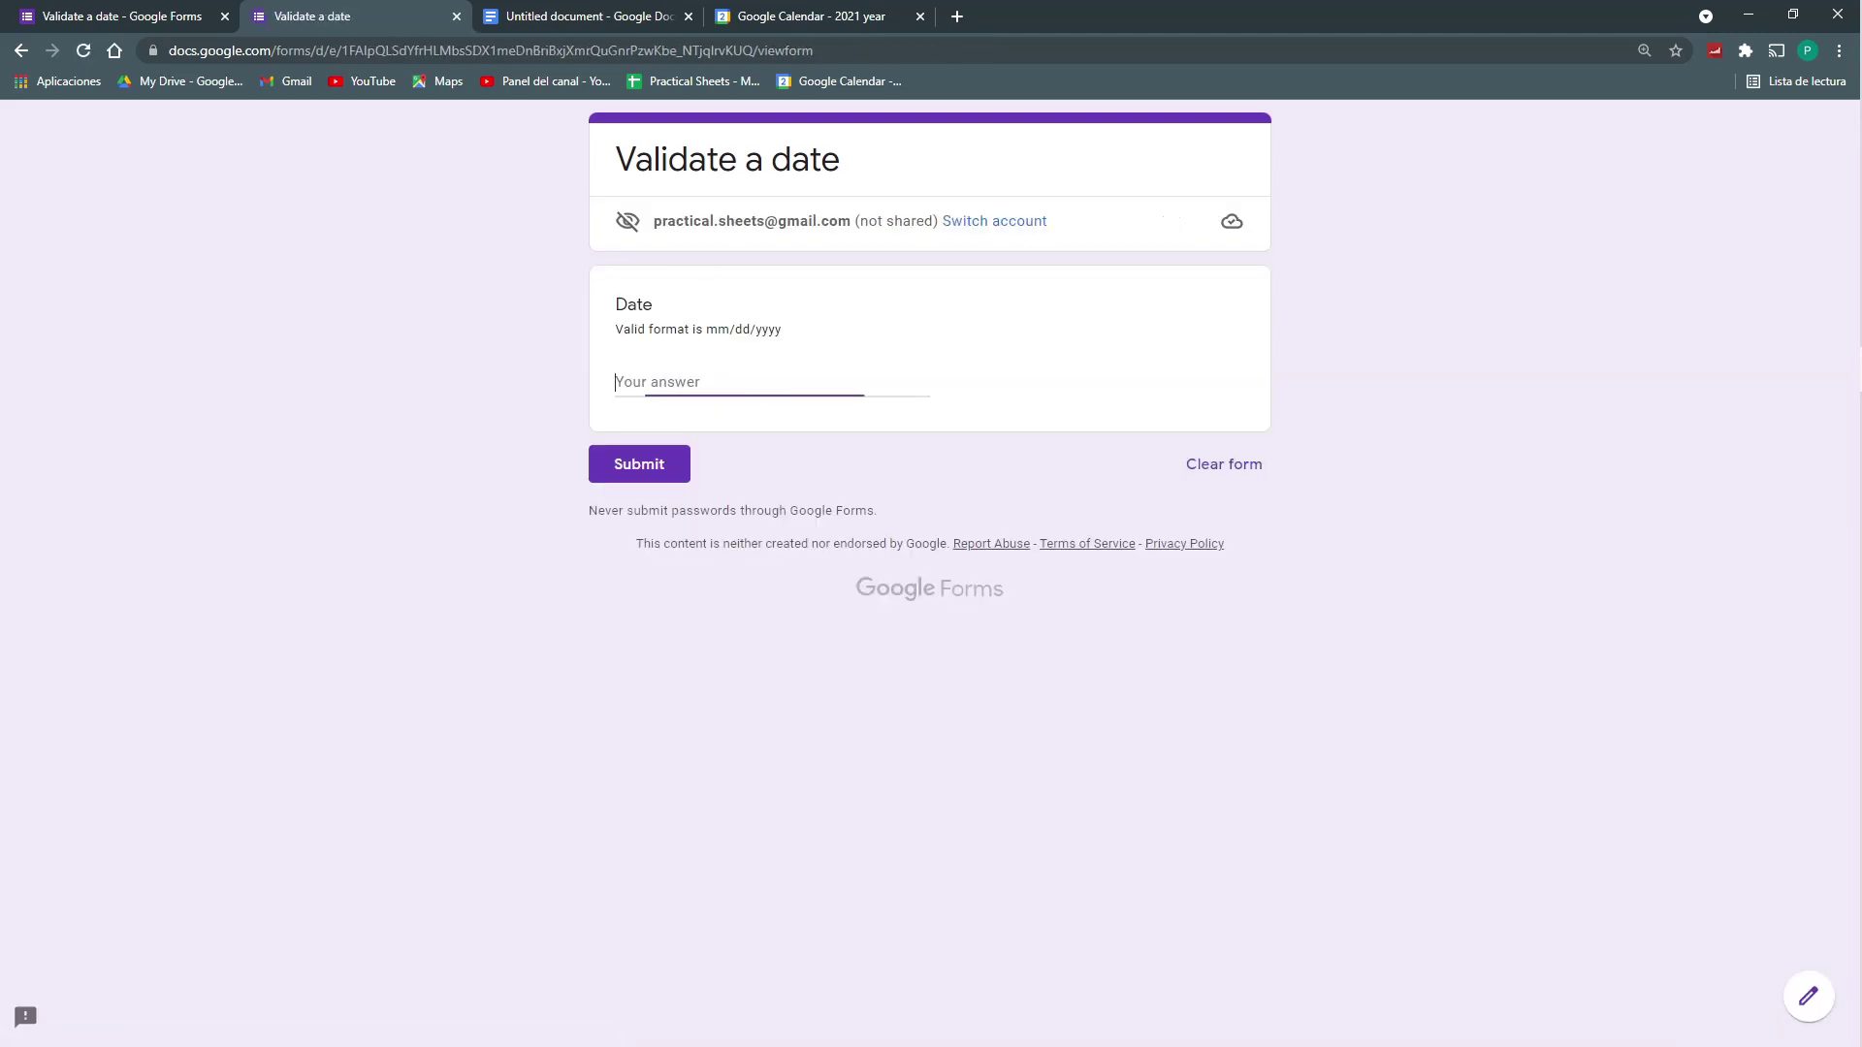
pyautogui.write('01/01/2022')
pyautogui.click(652, 464)
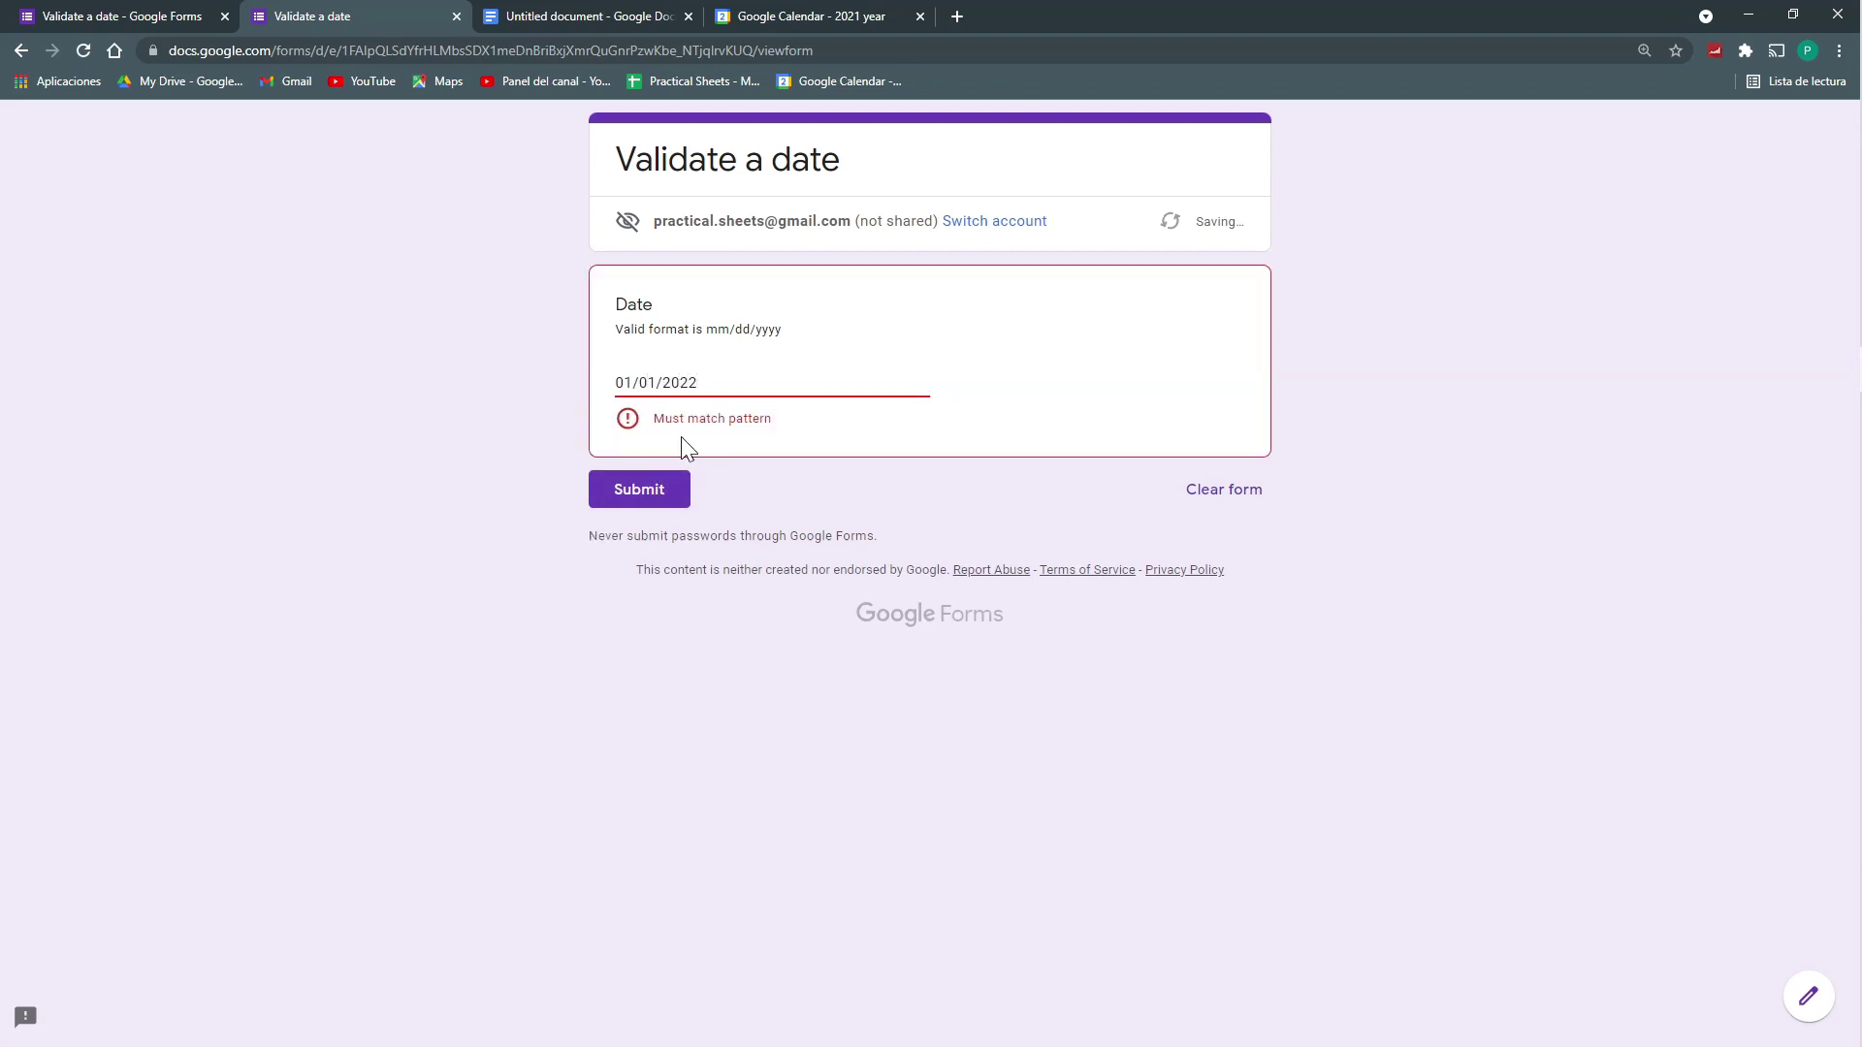
# Step: Replace the Date answer with 02/30/2021 and try to submit it
pyautogui.moveTo(715, 388); pyautogui.dragTo(596, 395)
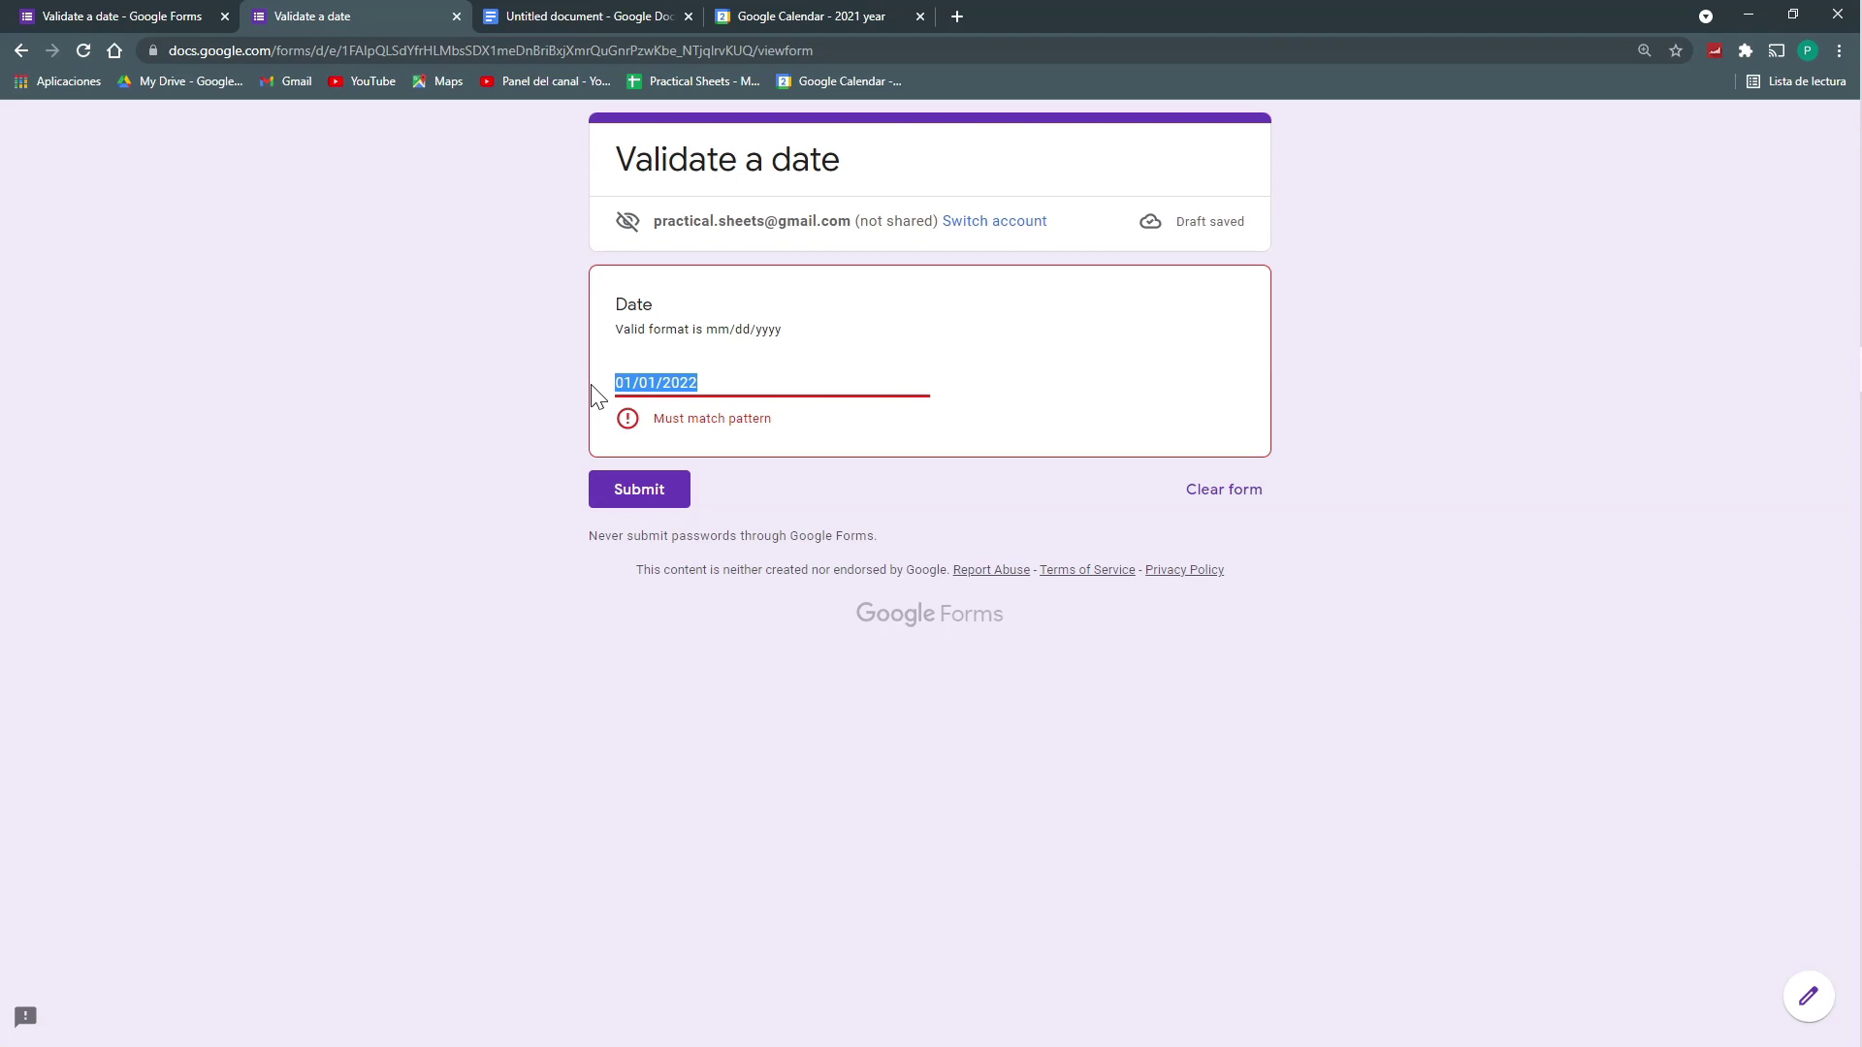
pyautogui.write('02')
pyautogui.press('BackSpace')
pyautogui.press('BackSpace')
pyautogui.write('02')
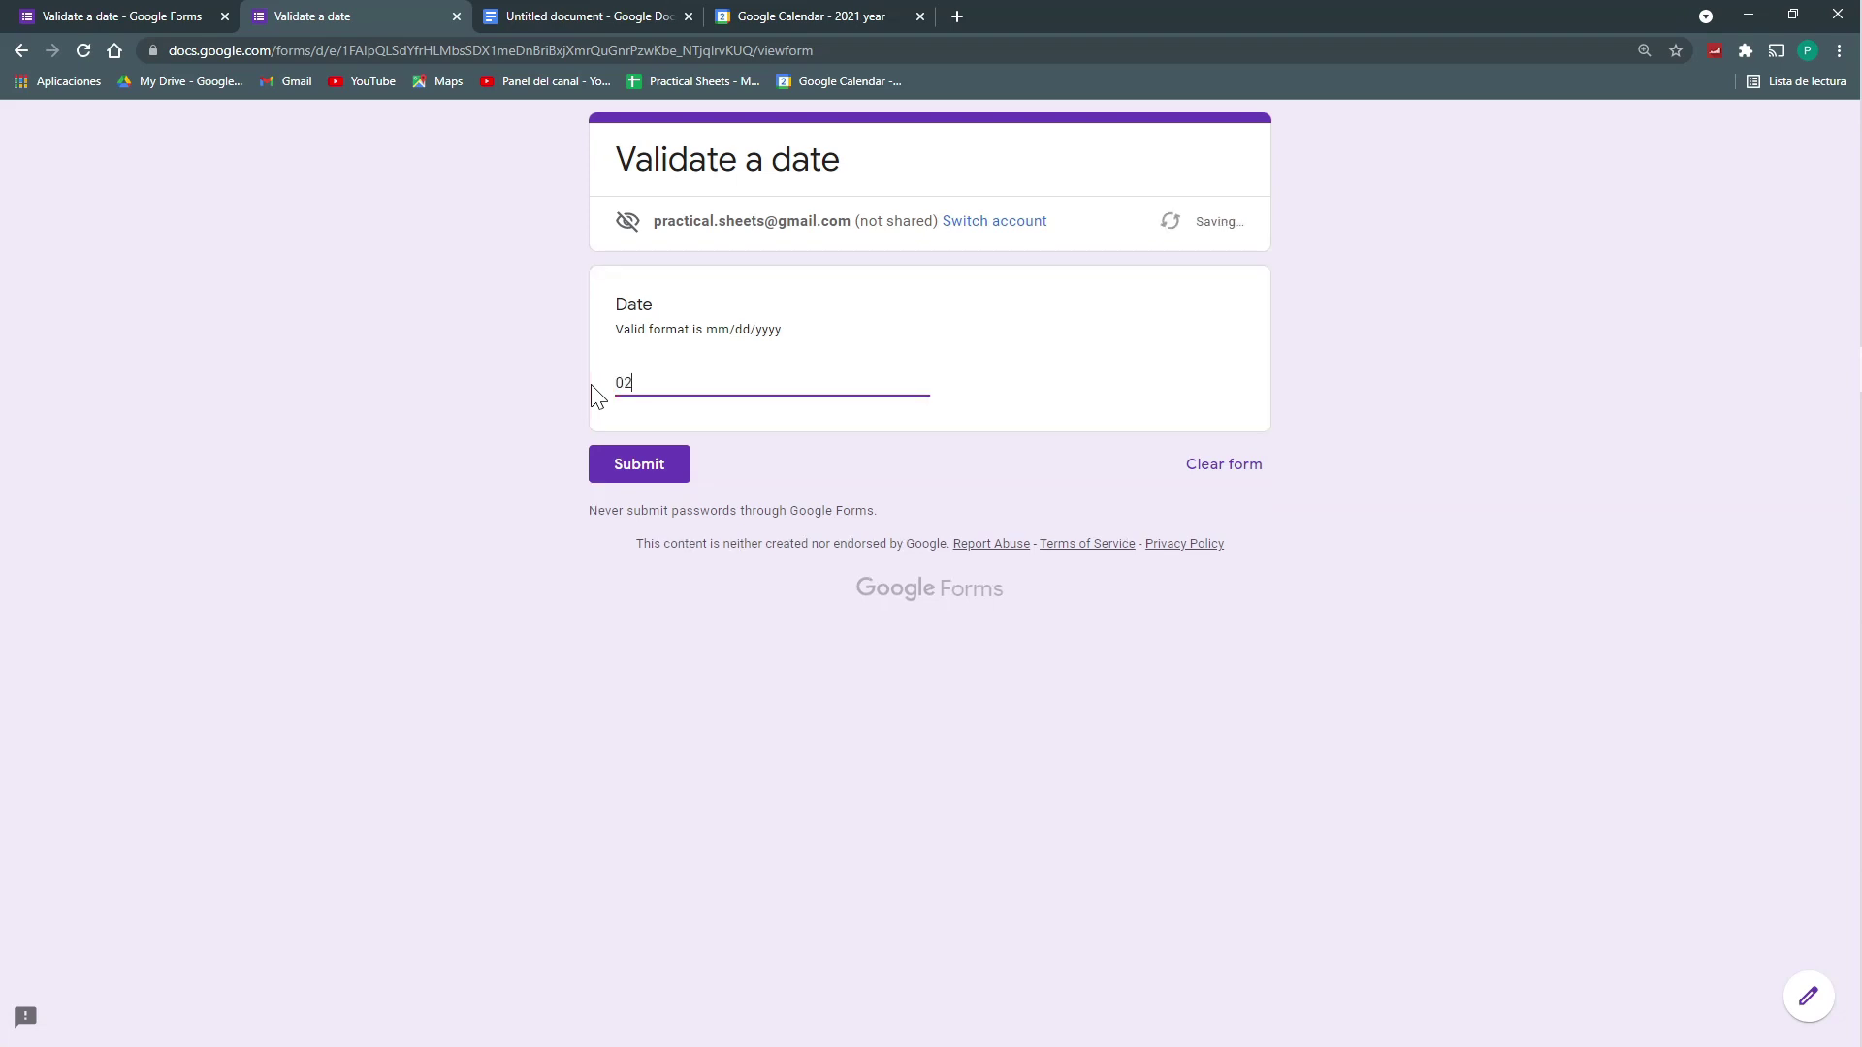
pyautogui.write('/30/3021')
pyautogui.click(633, 463)
# Step: Try 10/25/2021 and 01/04/2021 in turn as the Date answer
pyautogui.click(708, 383)
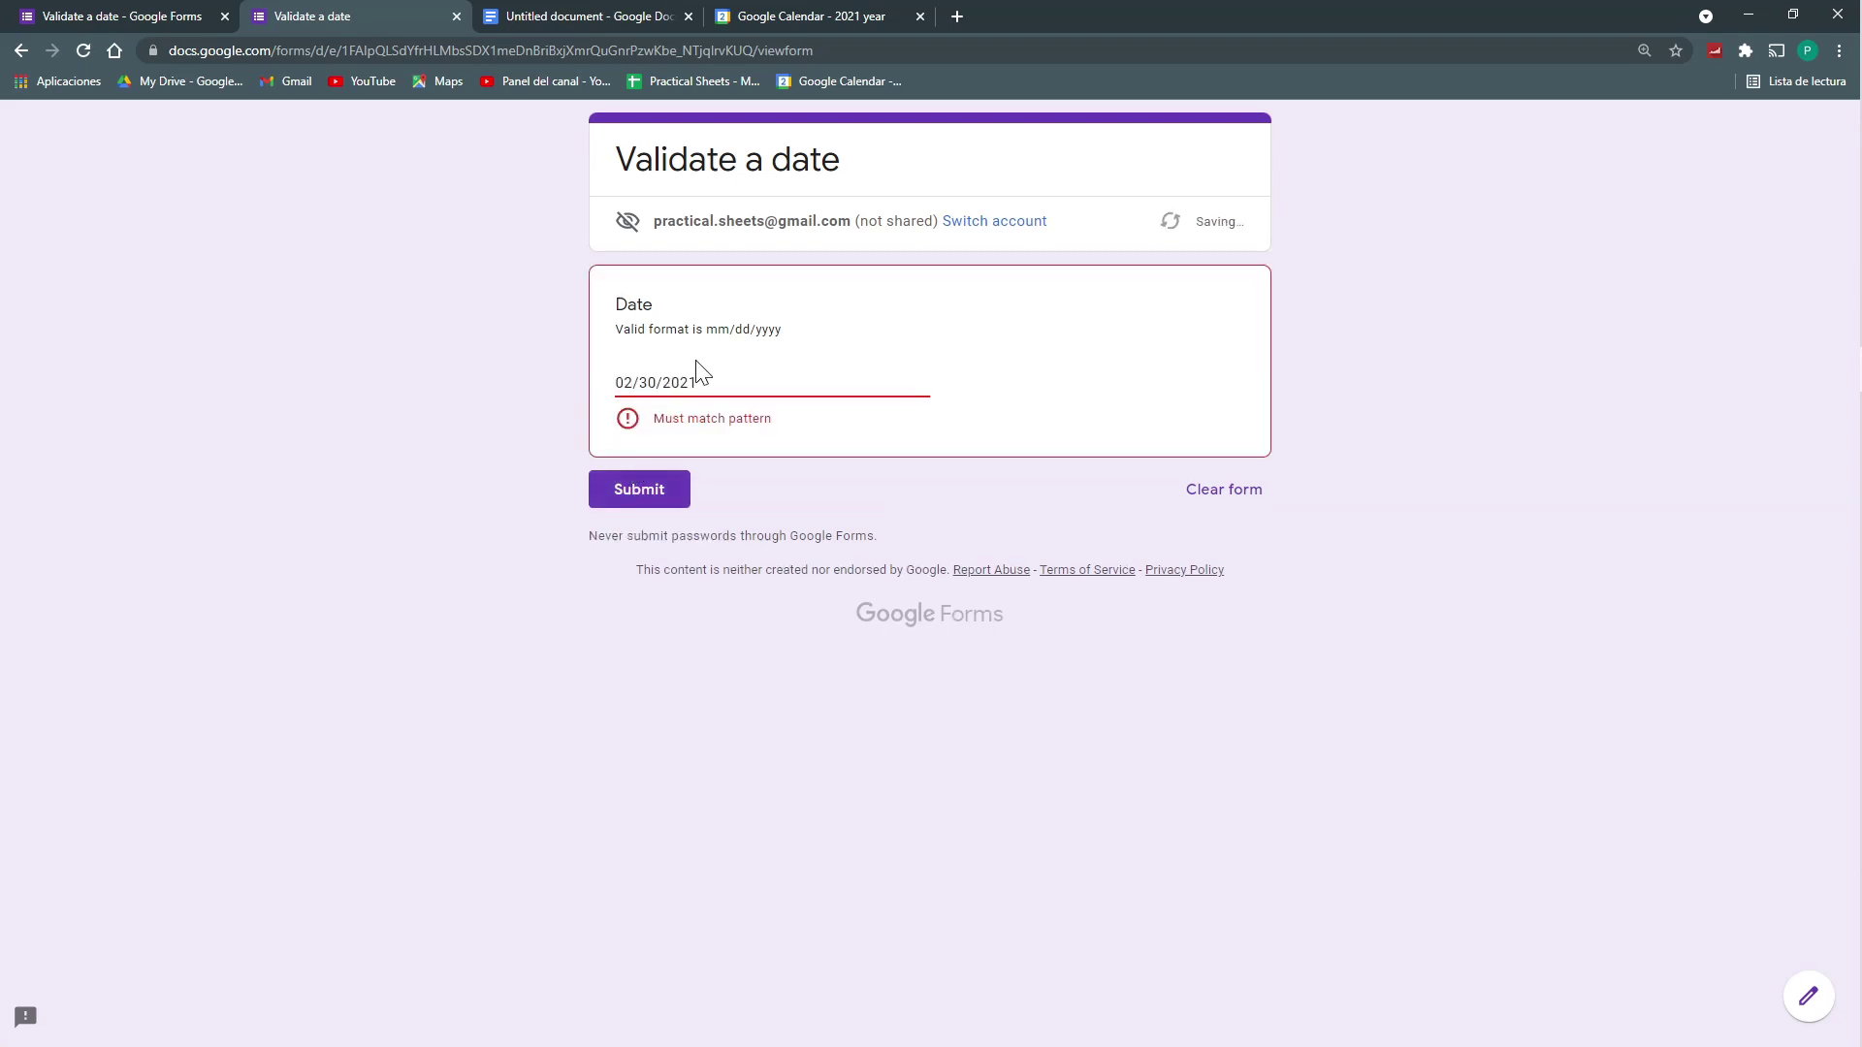
pyautogui.moveTo(714, 390); pyautogui.dragTo(595, 392)
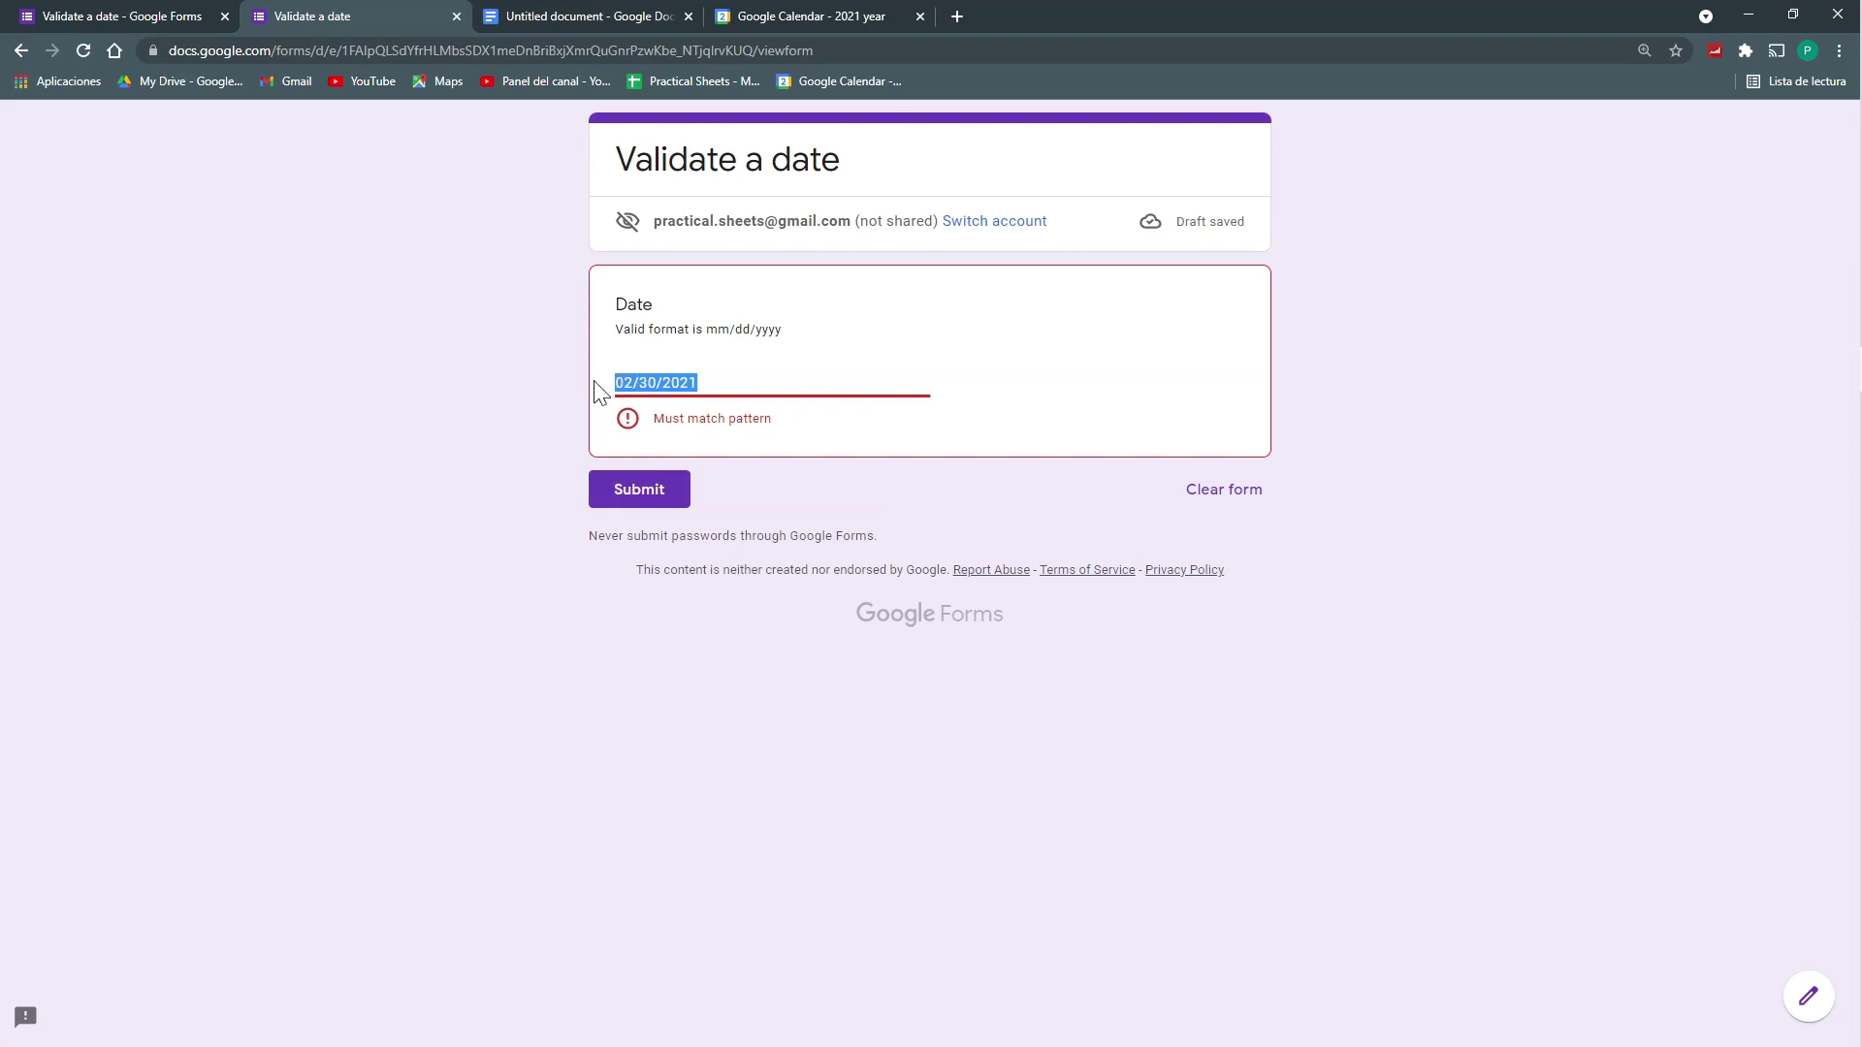
pyautogui.write('10/25/2021')
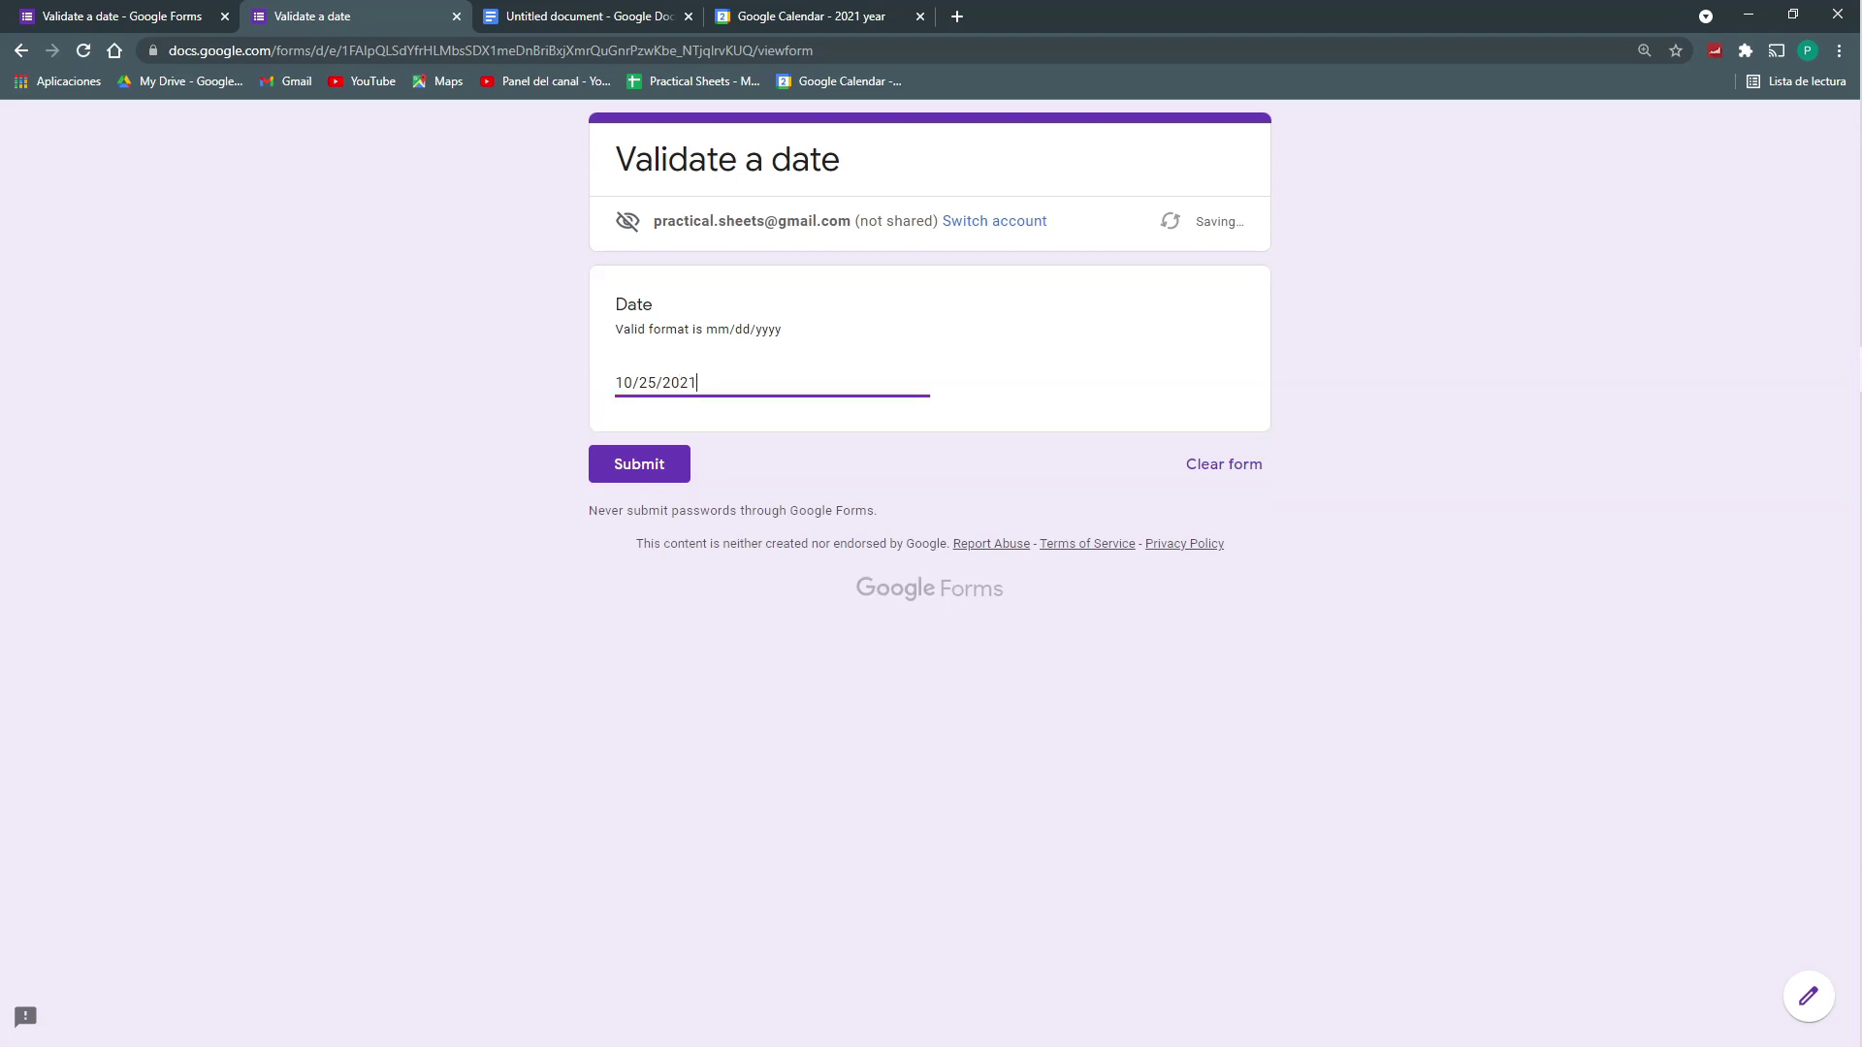
pyautogui.hotkey('ctrl', 'a')
pyautogui.write('01/04/2021')
# Step: Check the 2021 year view in Google Calendar and try to submit 06/31/2021 as the form's Date answer
pyautogui.click(749, 17)
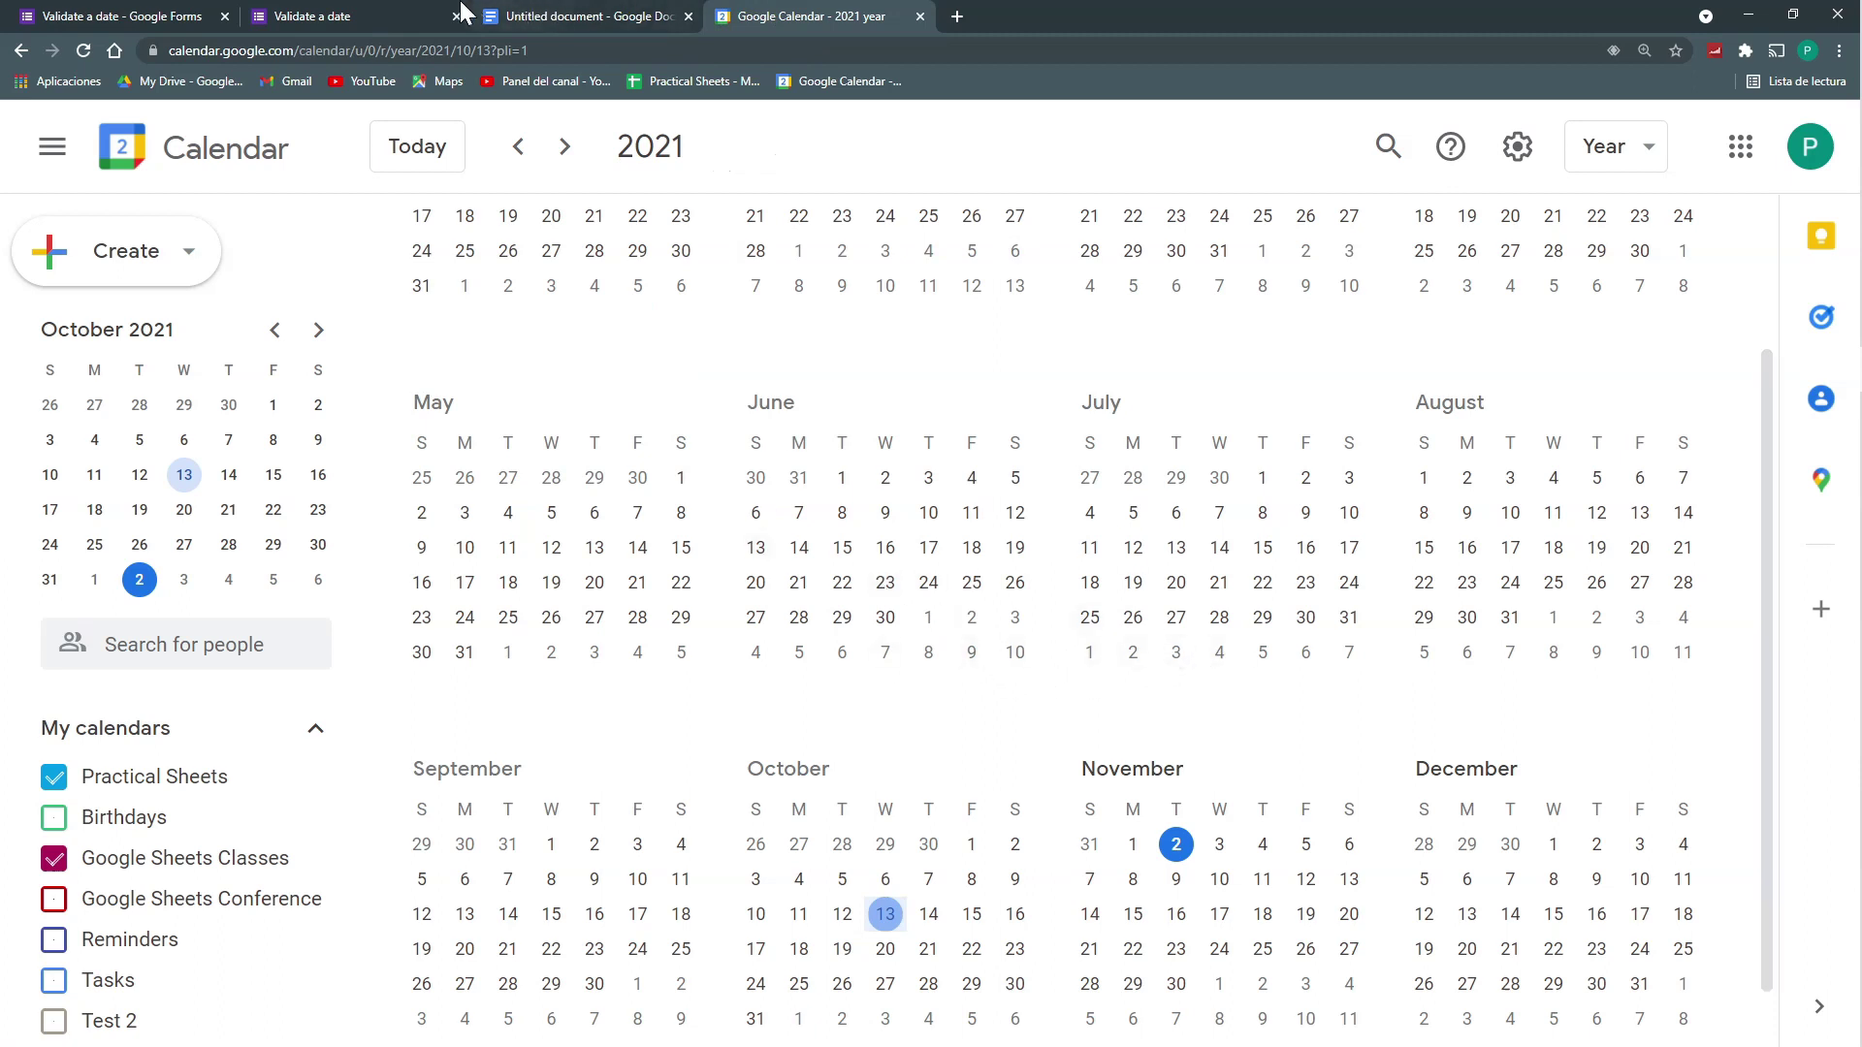
pyautogui.click(349, 16)
pyautogui.hotkey('ctrl', 'a')
pyautogui.write('06/31/2021')
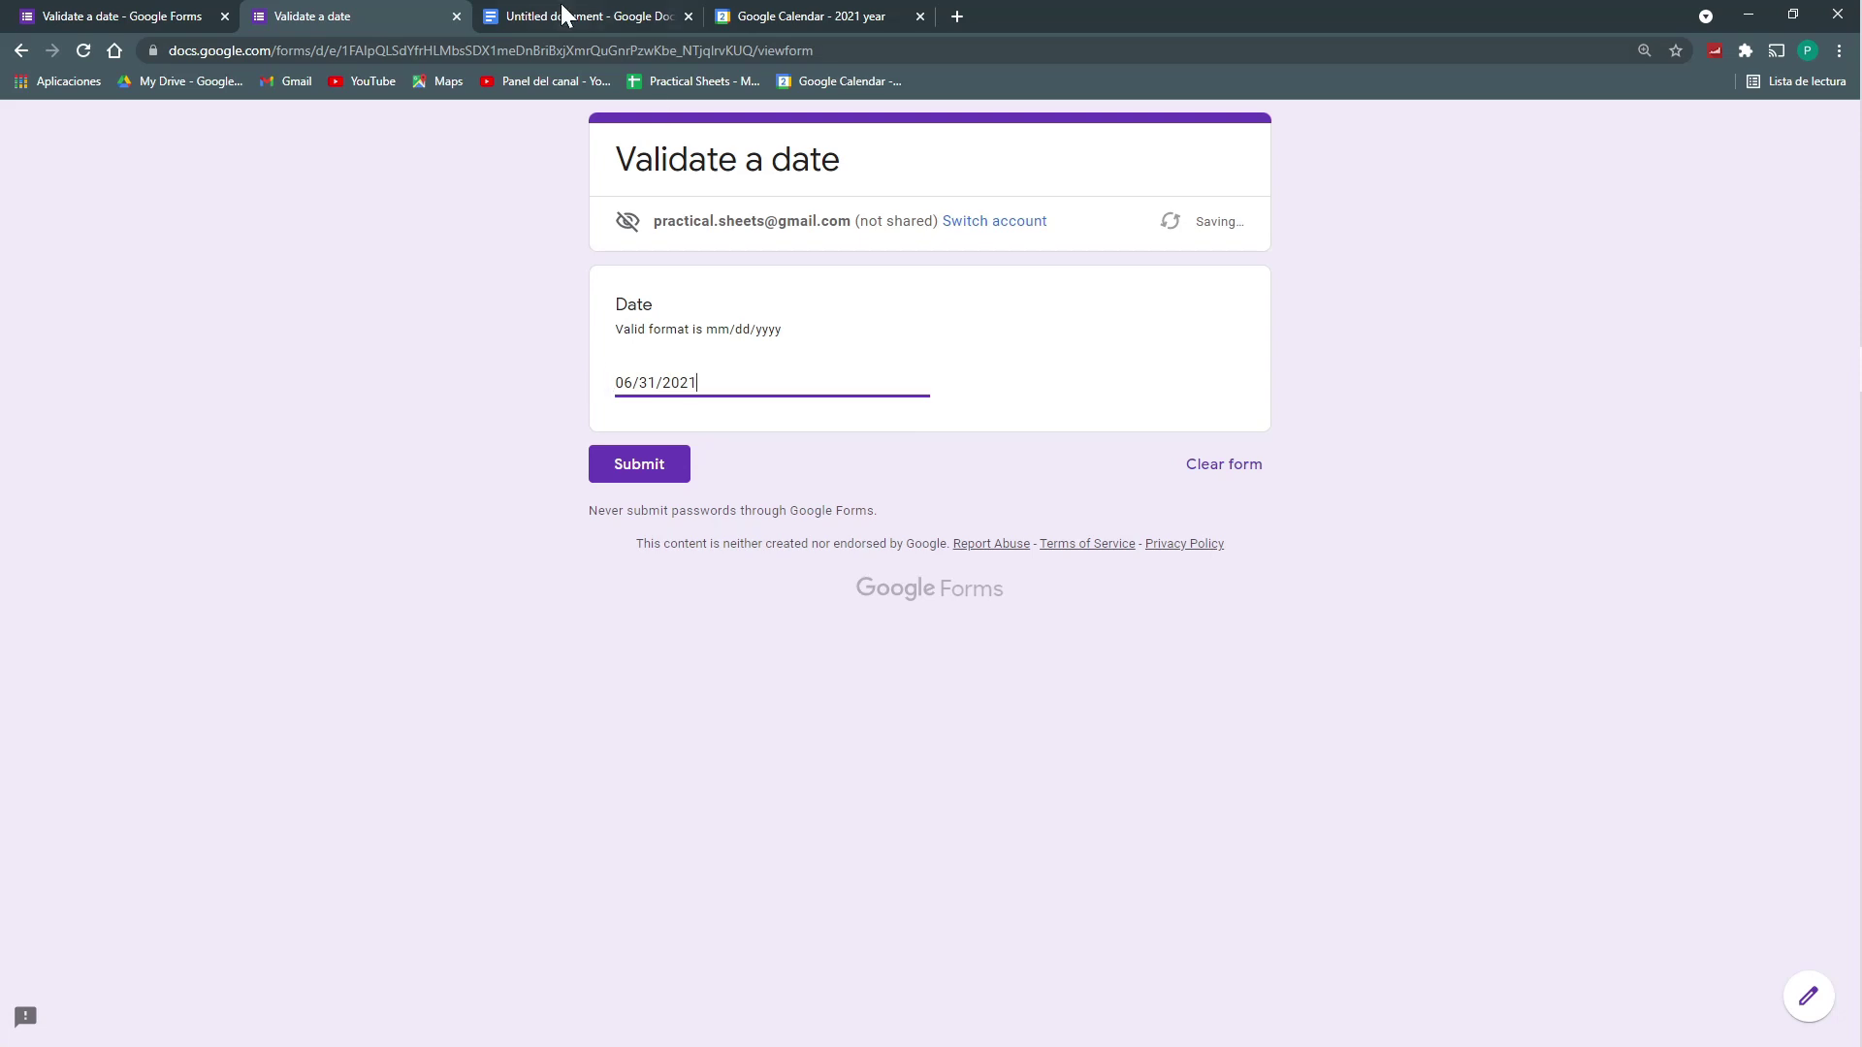
pyautogui.click(653, 464)
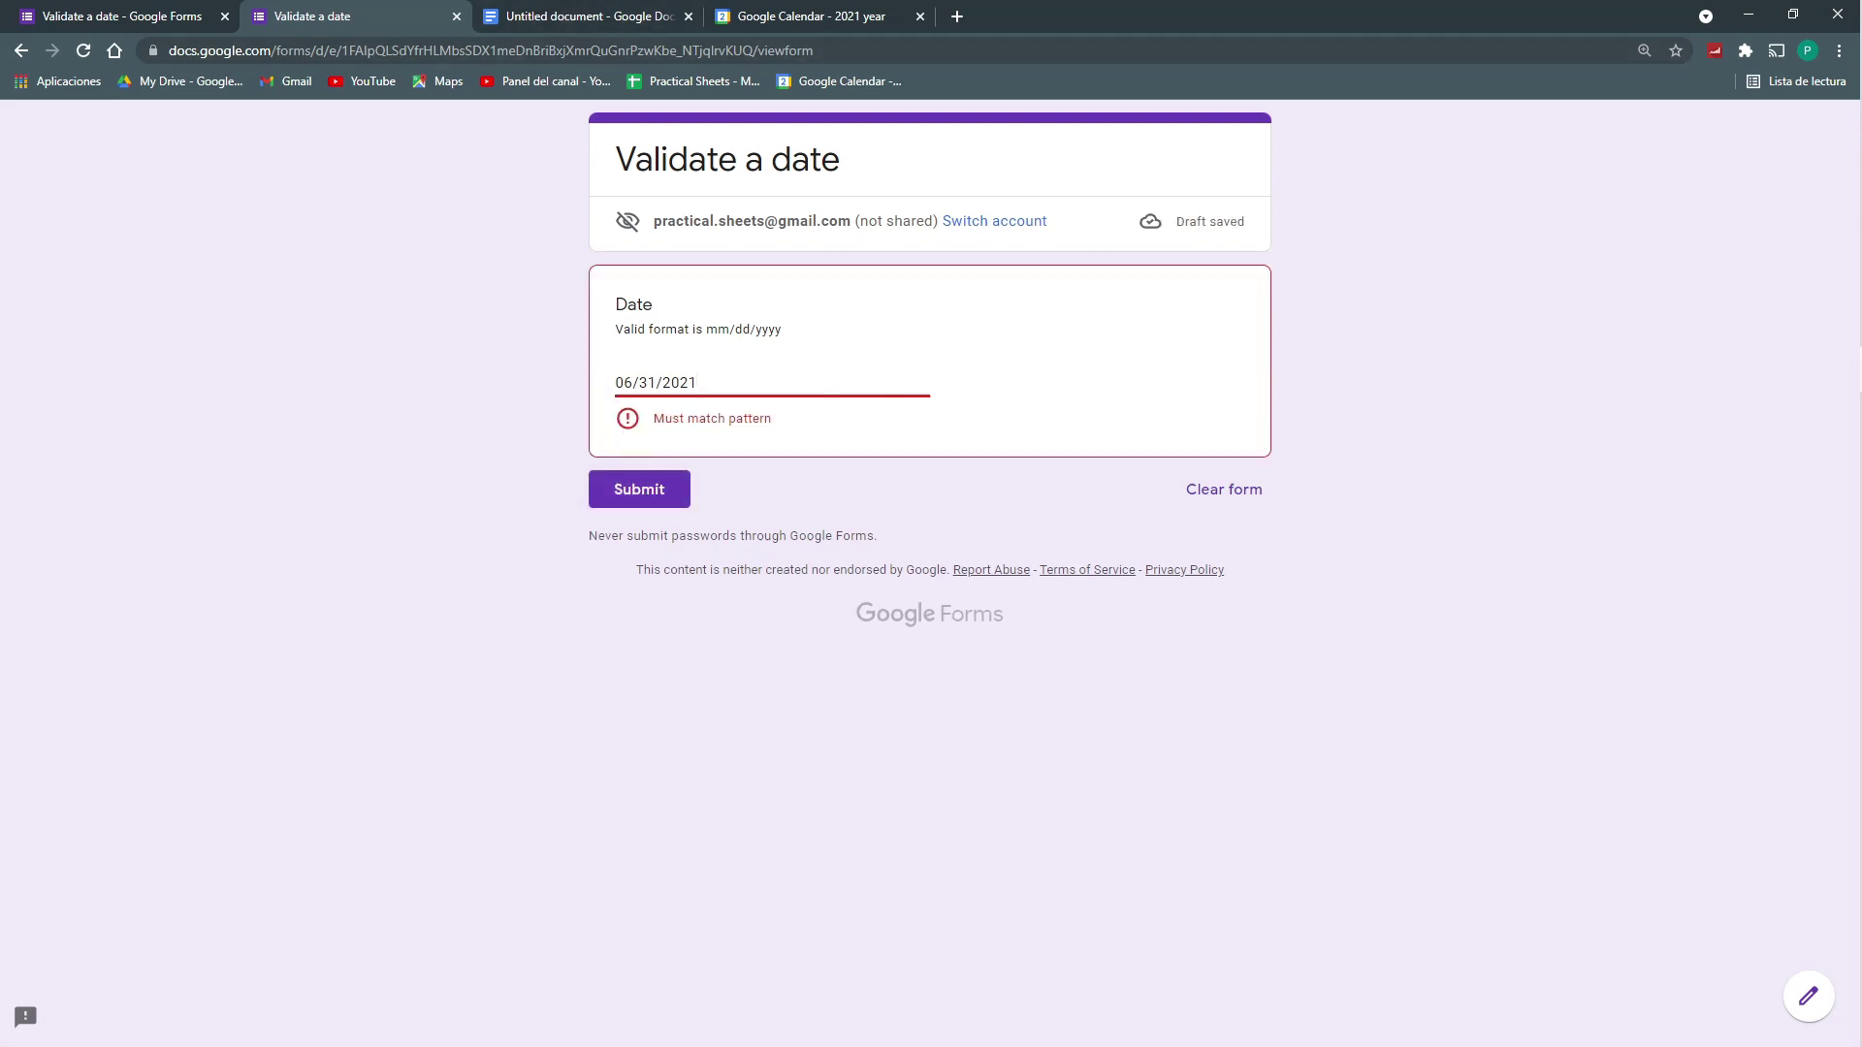
pyautogui.hotkey('ctrl', 'a')
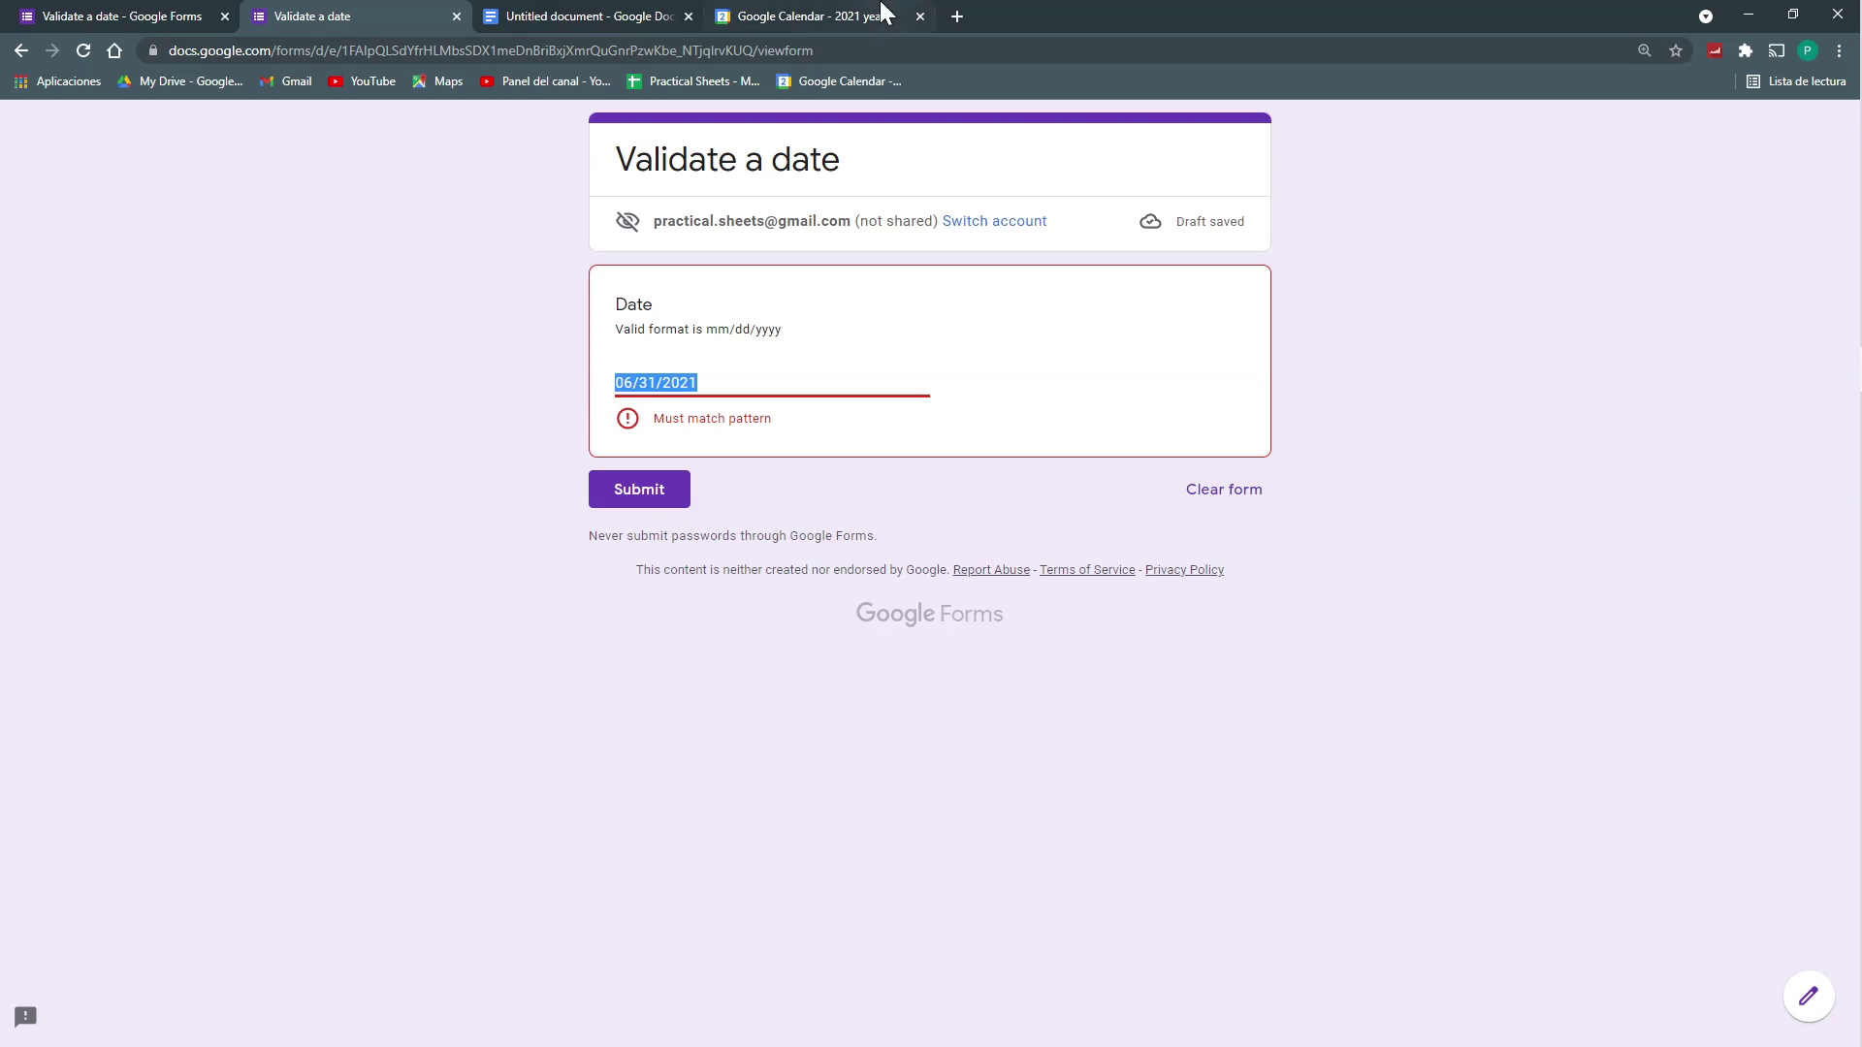
# Step: In the Google Docs document, try changing the year in the combined expression's second alternative to 202[12]
pyautogui.click(630, 16)
pyautogui.click(1031, 662)
pyautogui.moveTo(1091, 703); pyautogui.dragTo(225, 580)
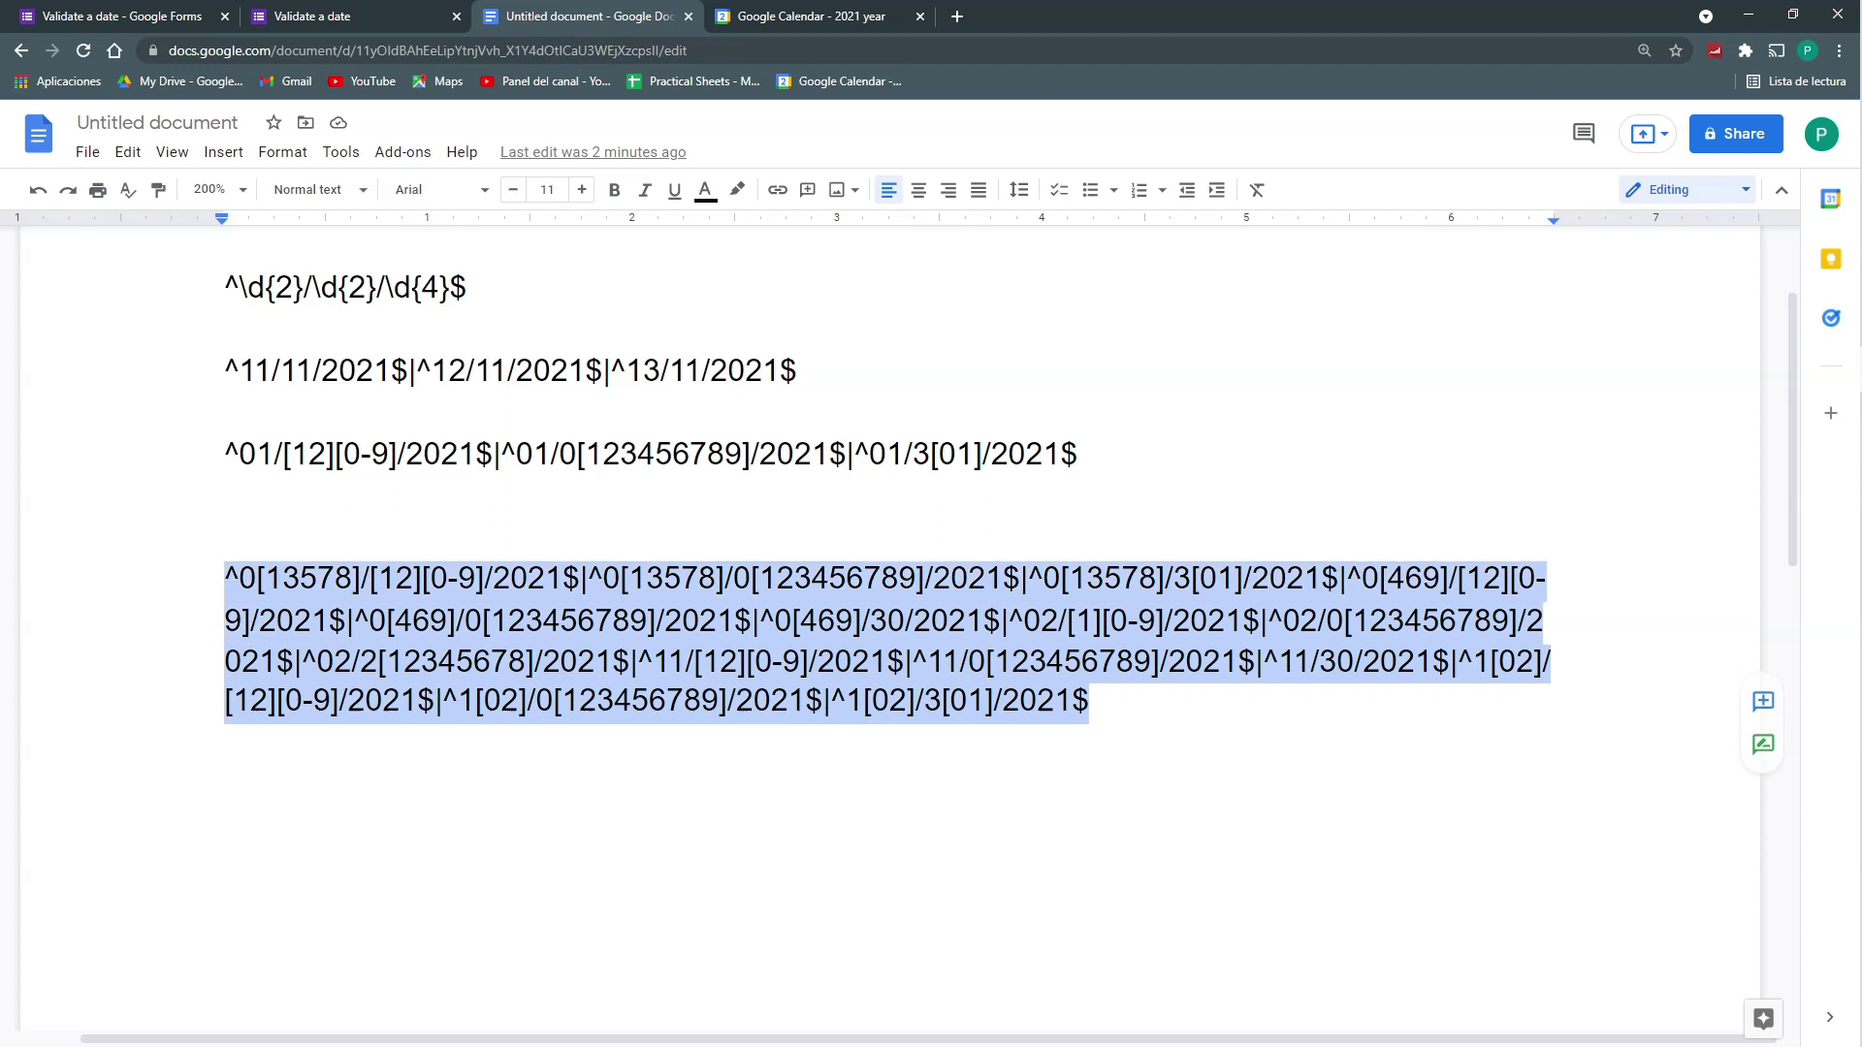
pyautogui.moveTo(1090, 703); pyautogui.dragTo(683, 580)
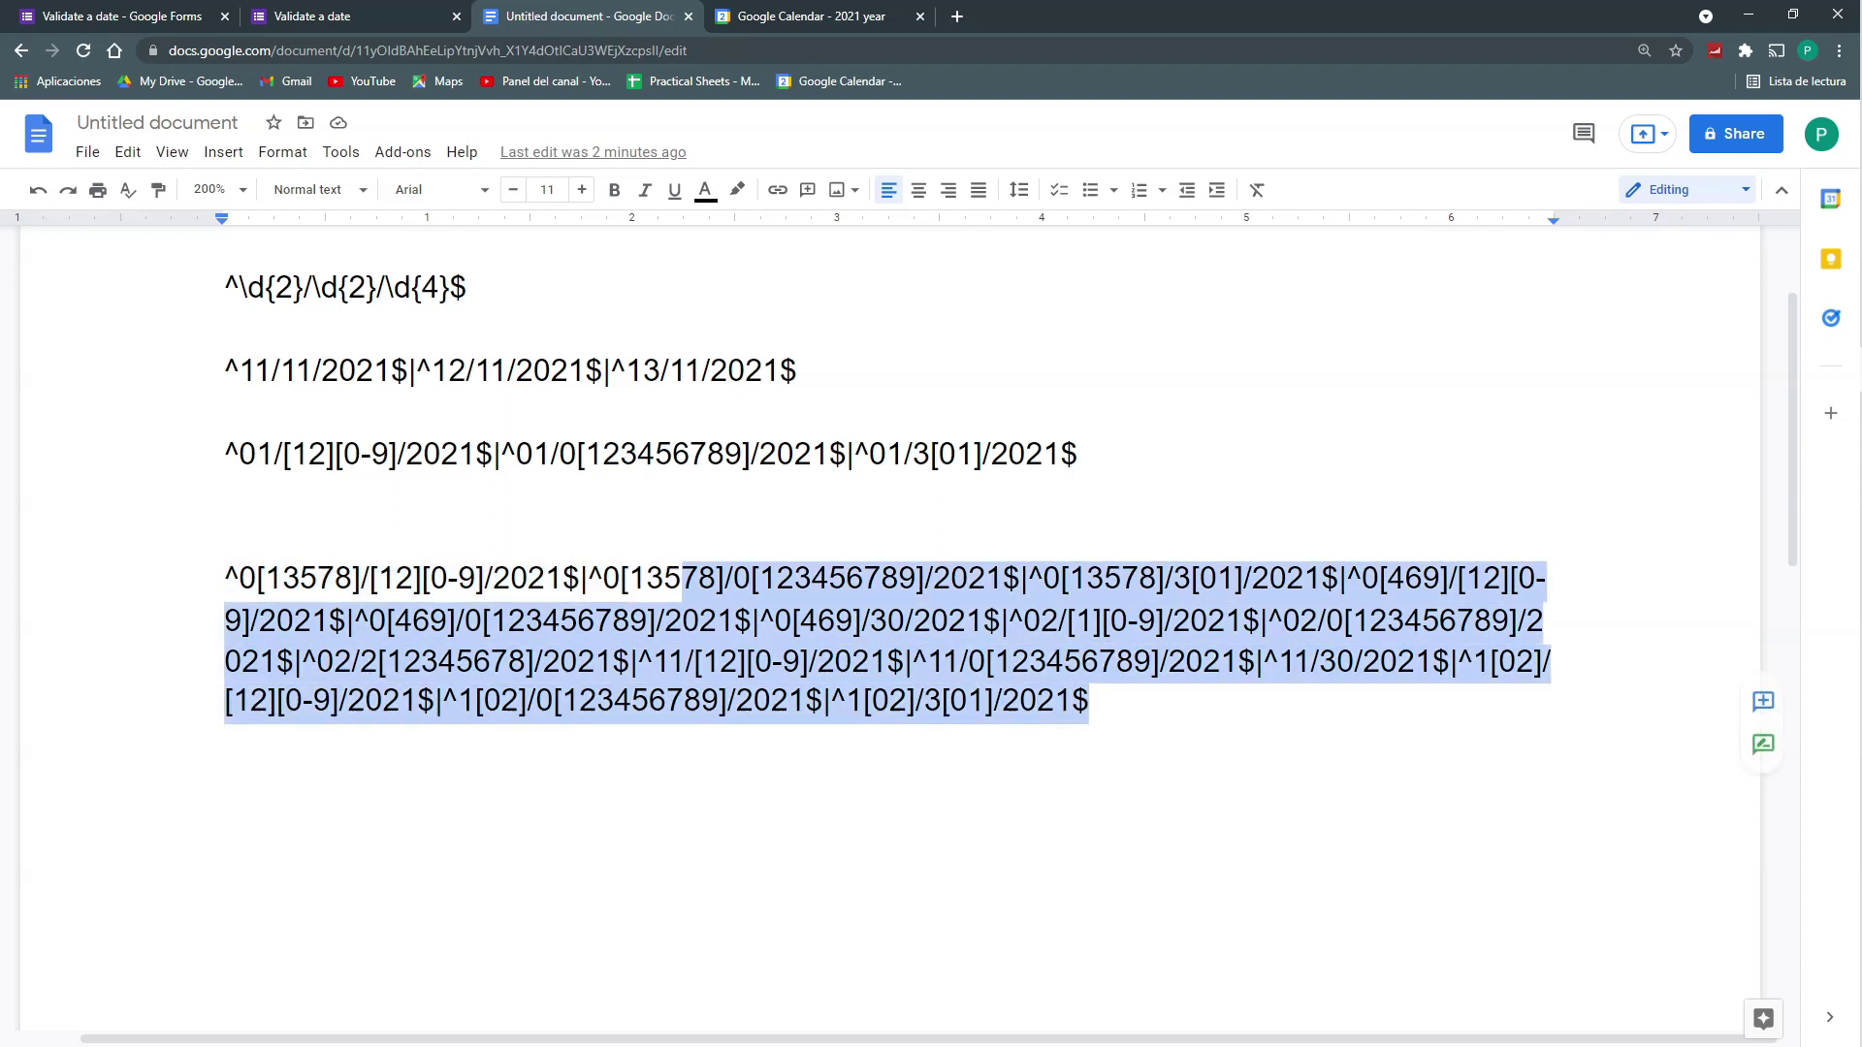
pyautogui.click(1074, 703)
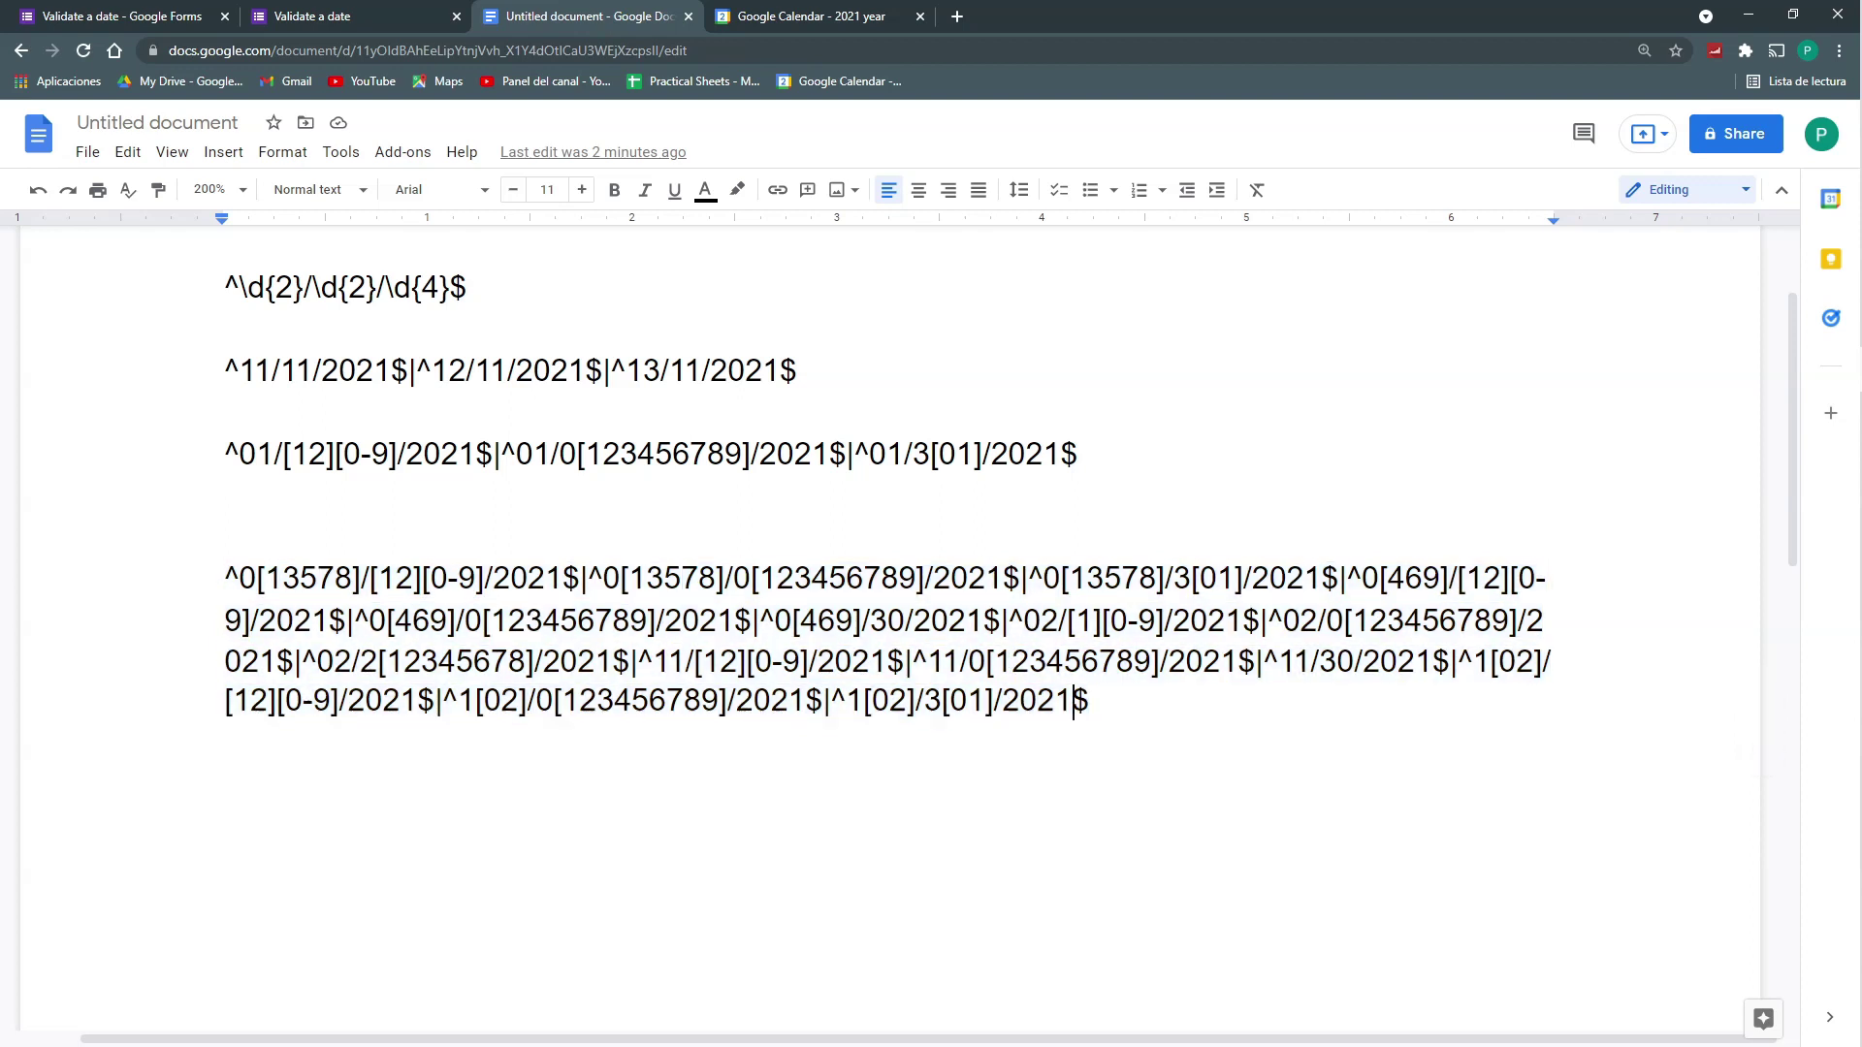
pyautogui.moveTo(1003, 582); pyautogui.dragTo(987, 581)
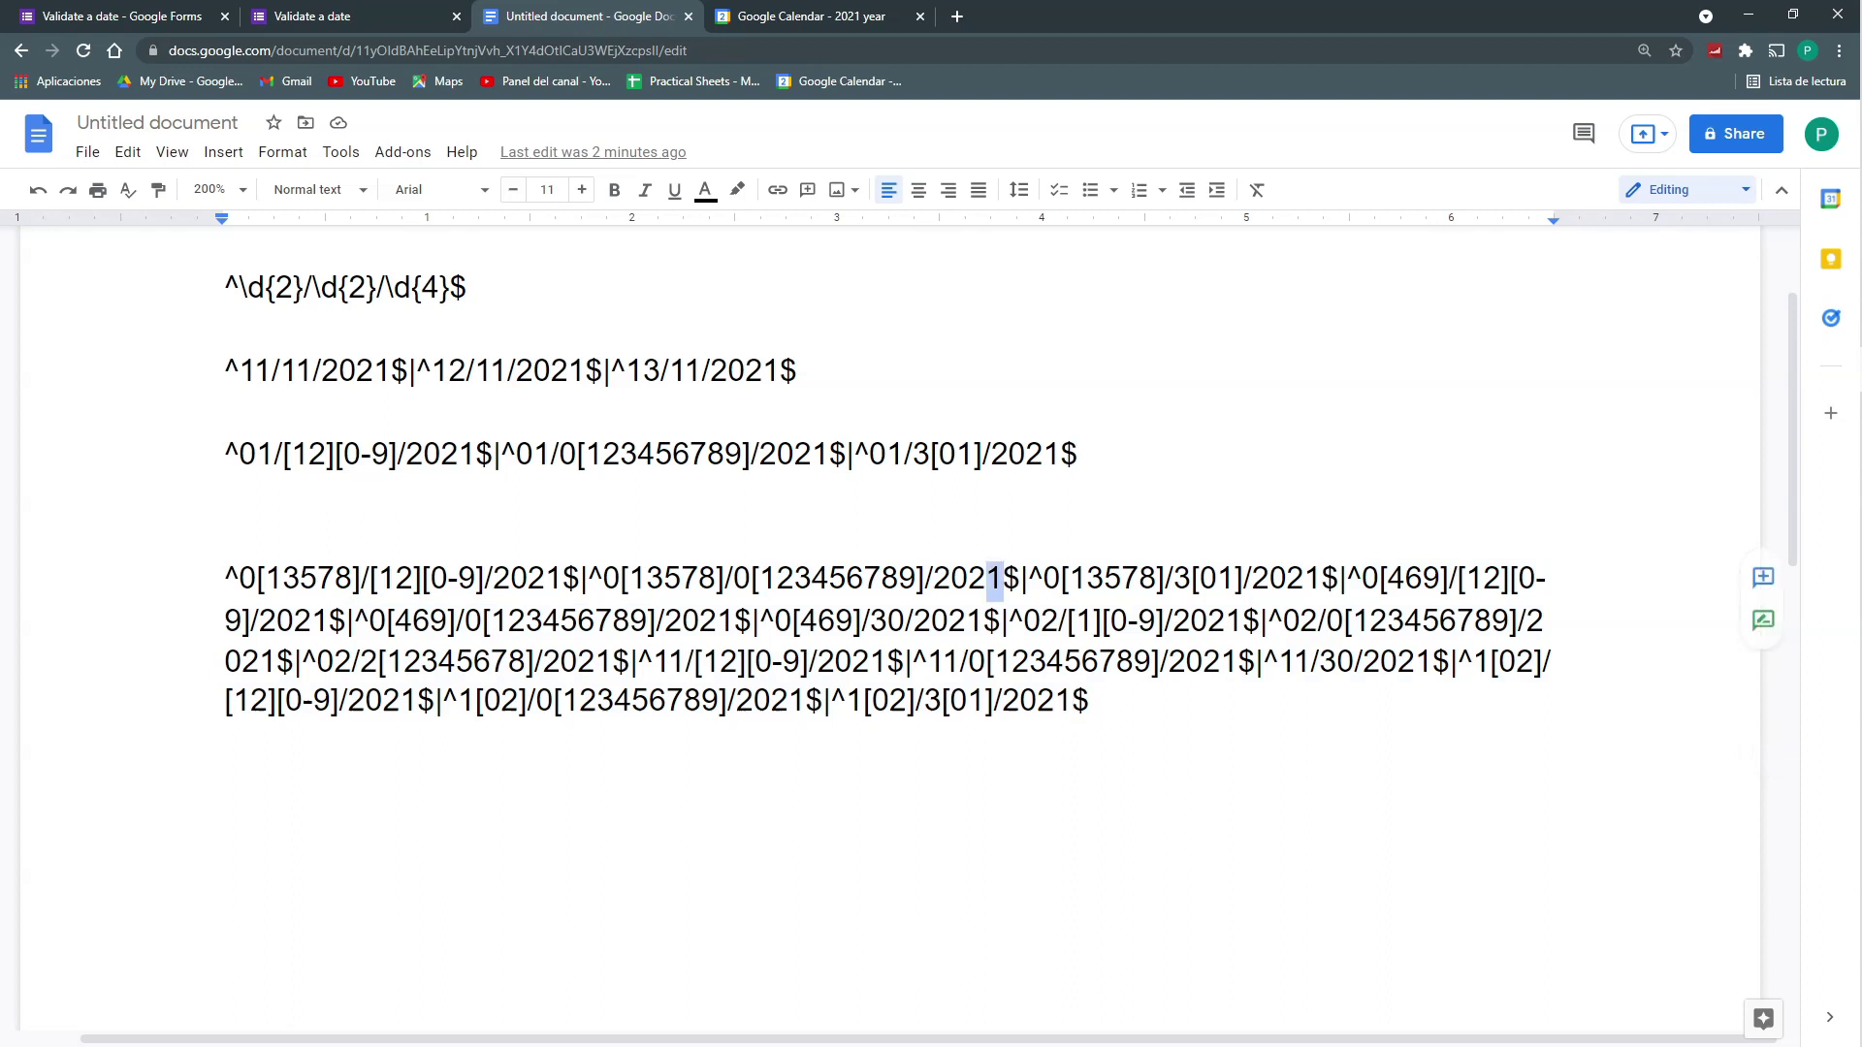
pyautogui.press('BackSpace')
pyautogui.write('[12')
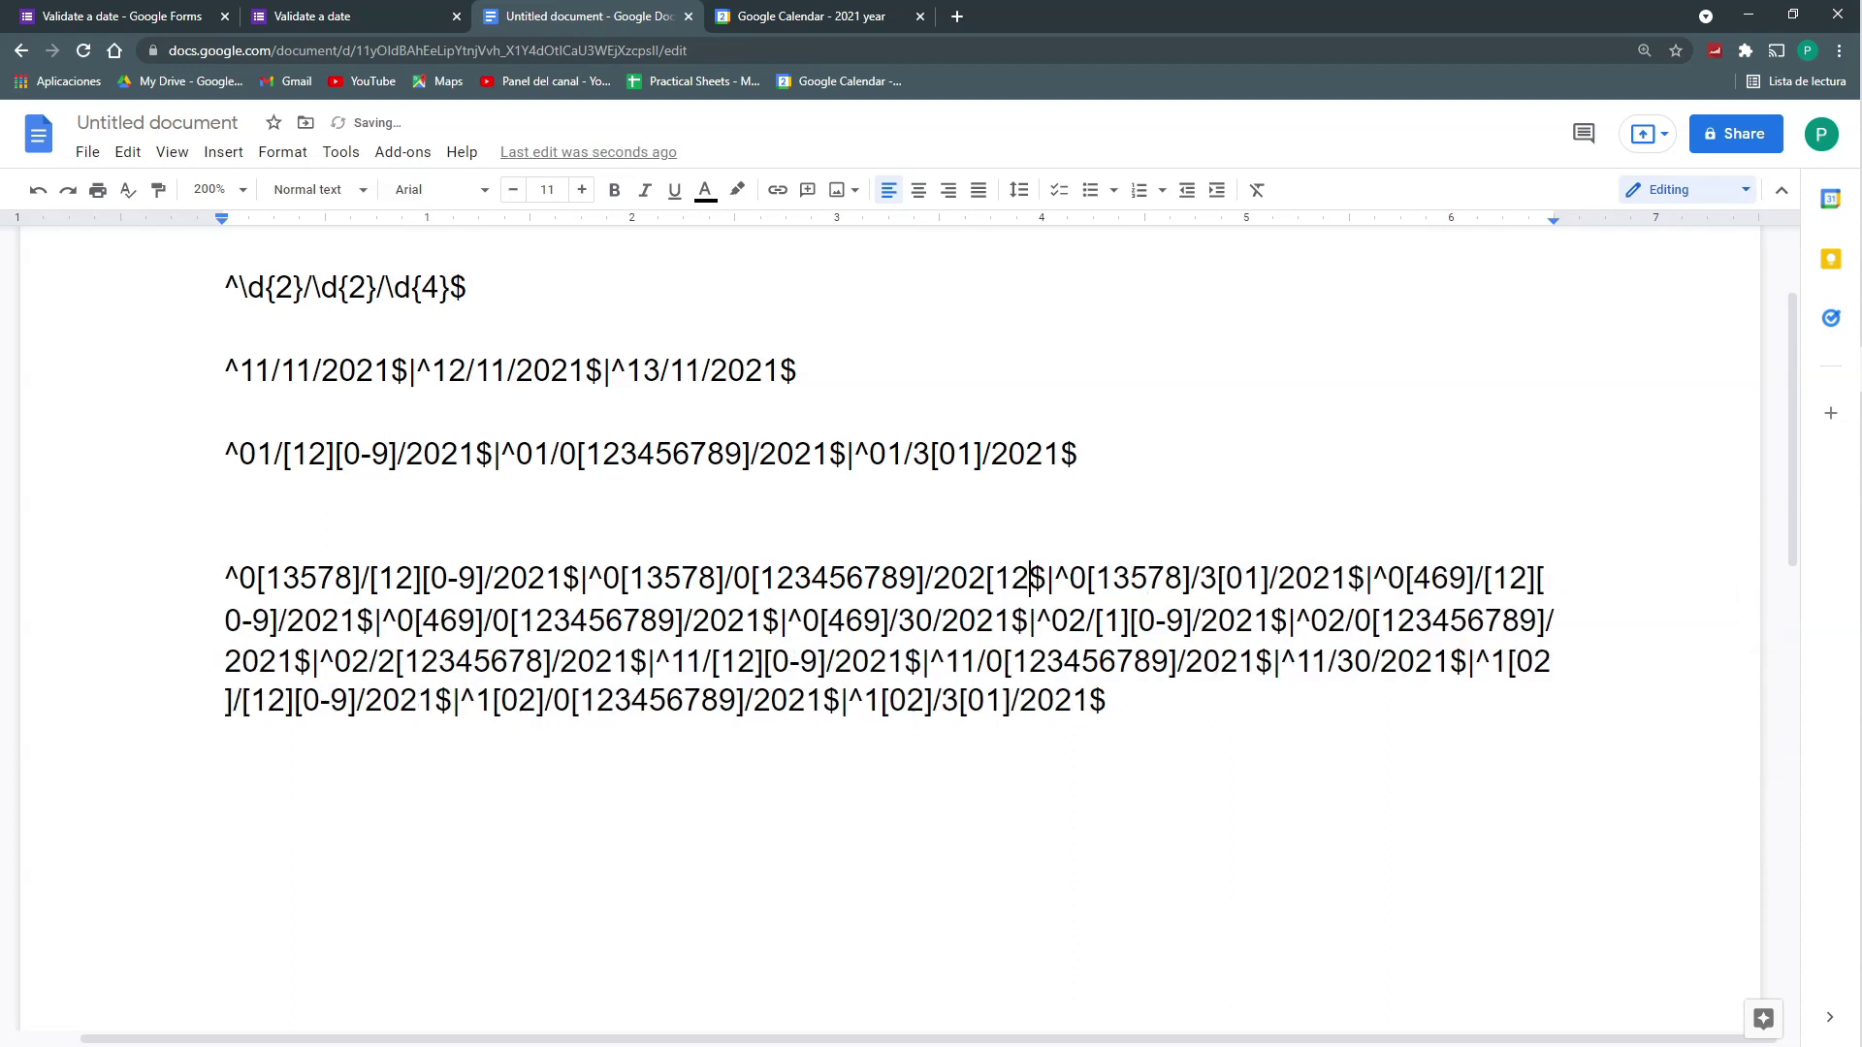
pyautogui.write(']')
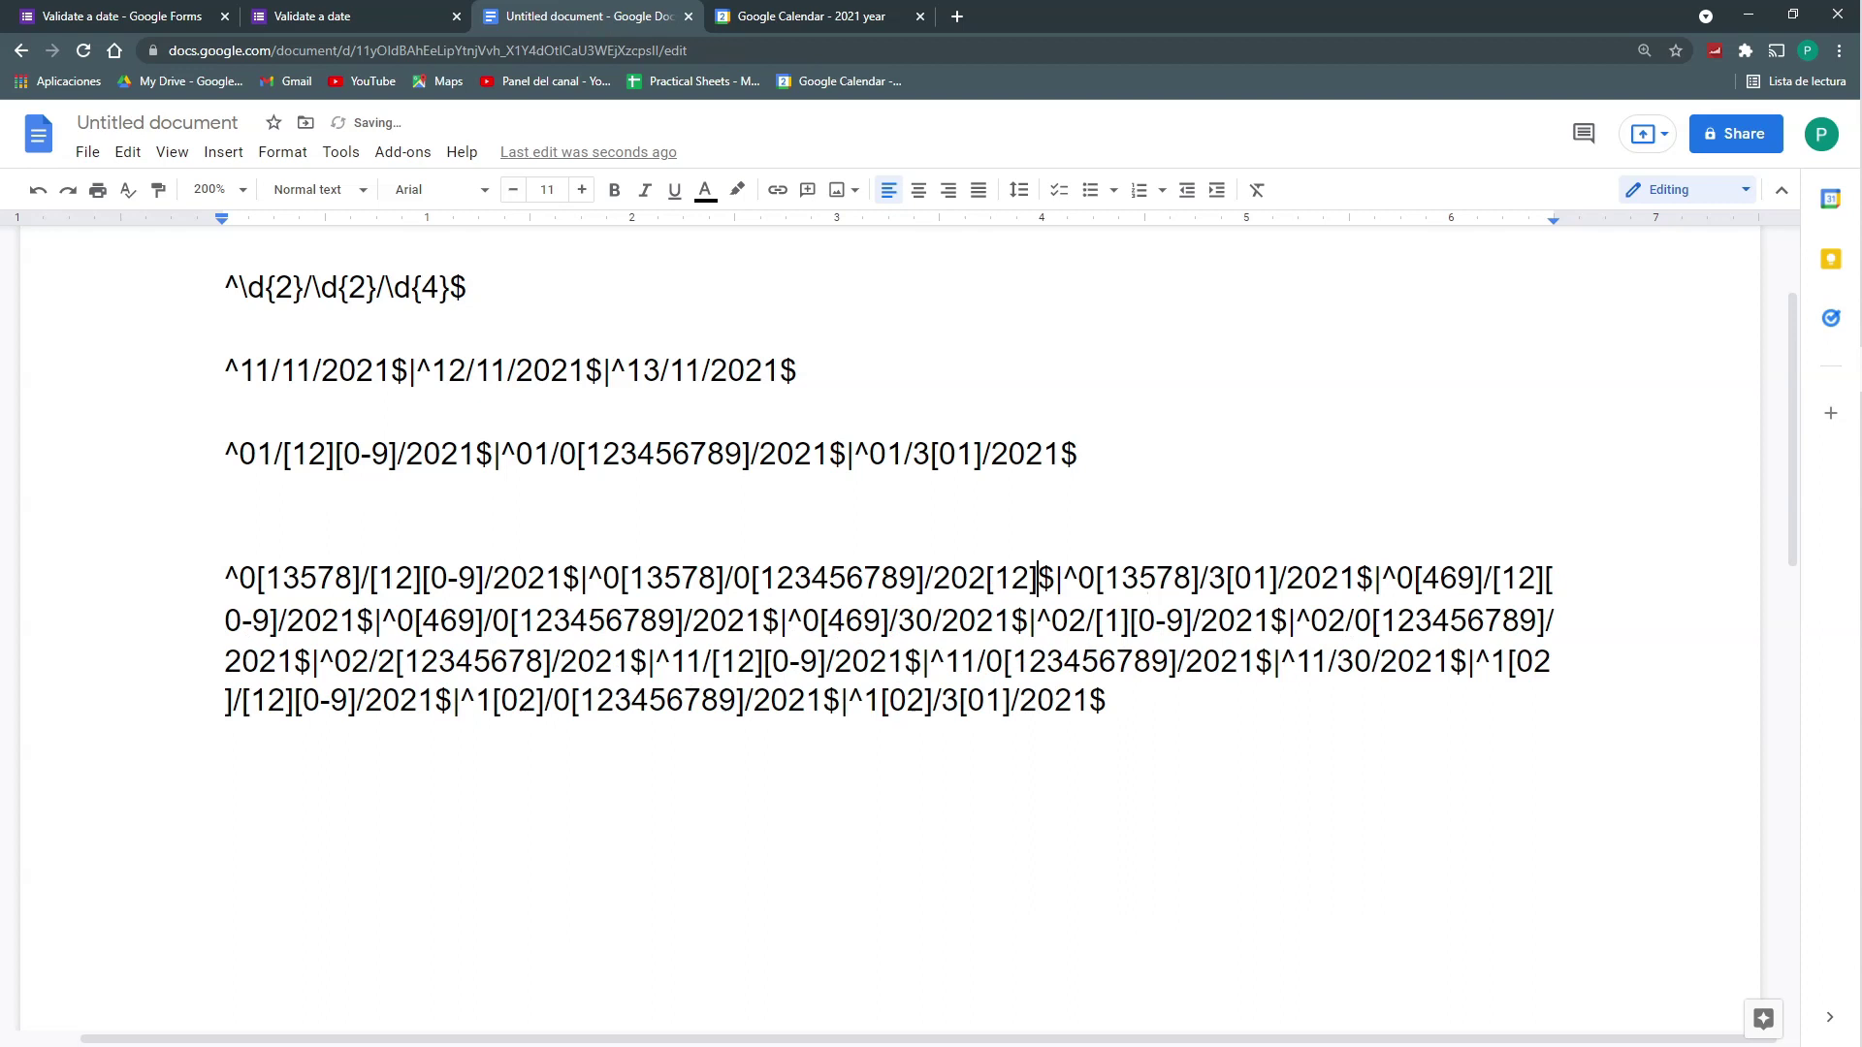
# Step: Restore the year 2021 in the combined expression's second alternative
pyautogui.press('BackSpace')
pyautogui.press('BackSpace')
pyautogui.press('BackSpace')
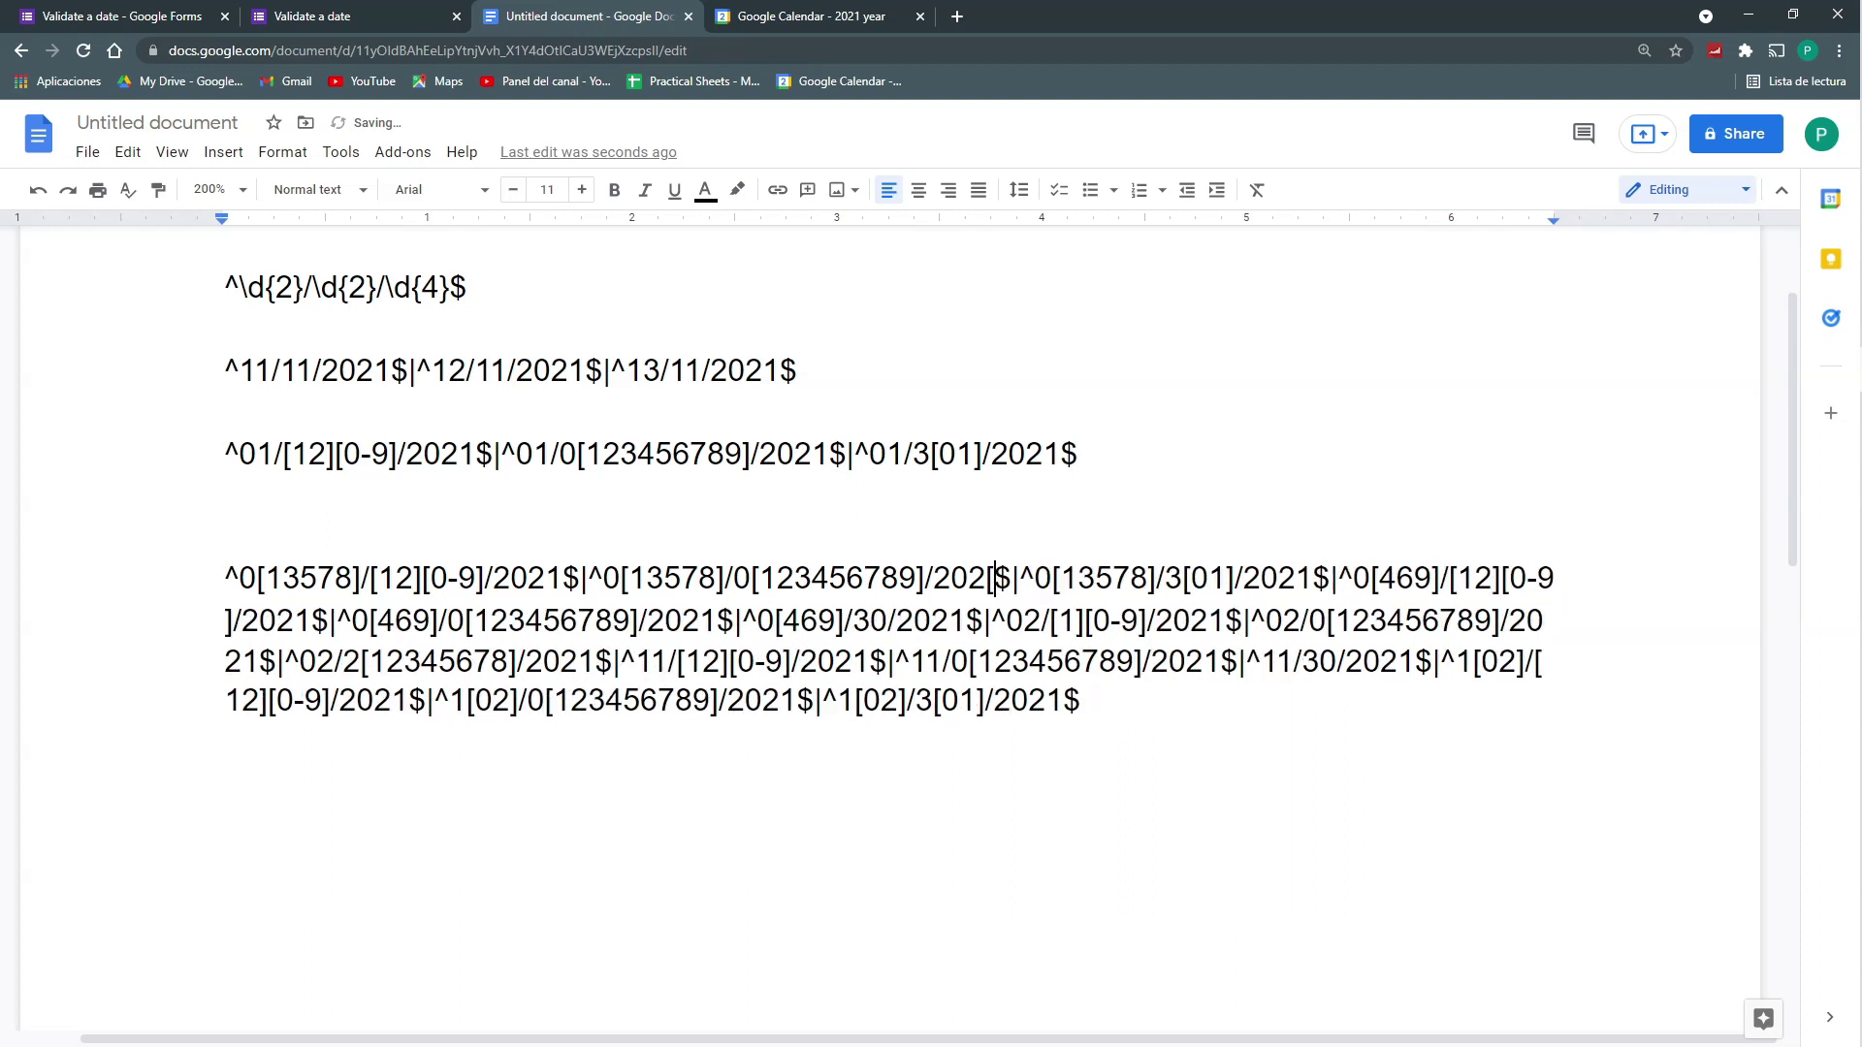
pyautogui.press('BackSpace')
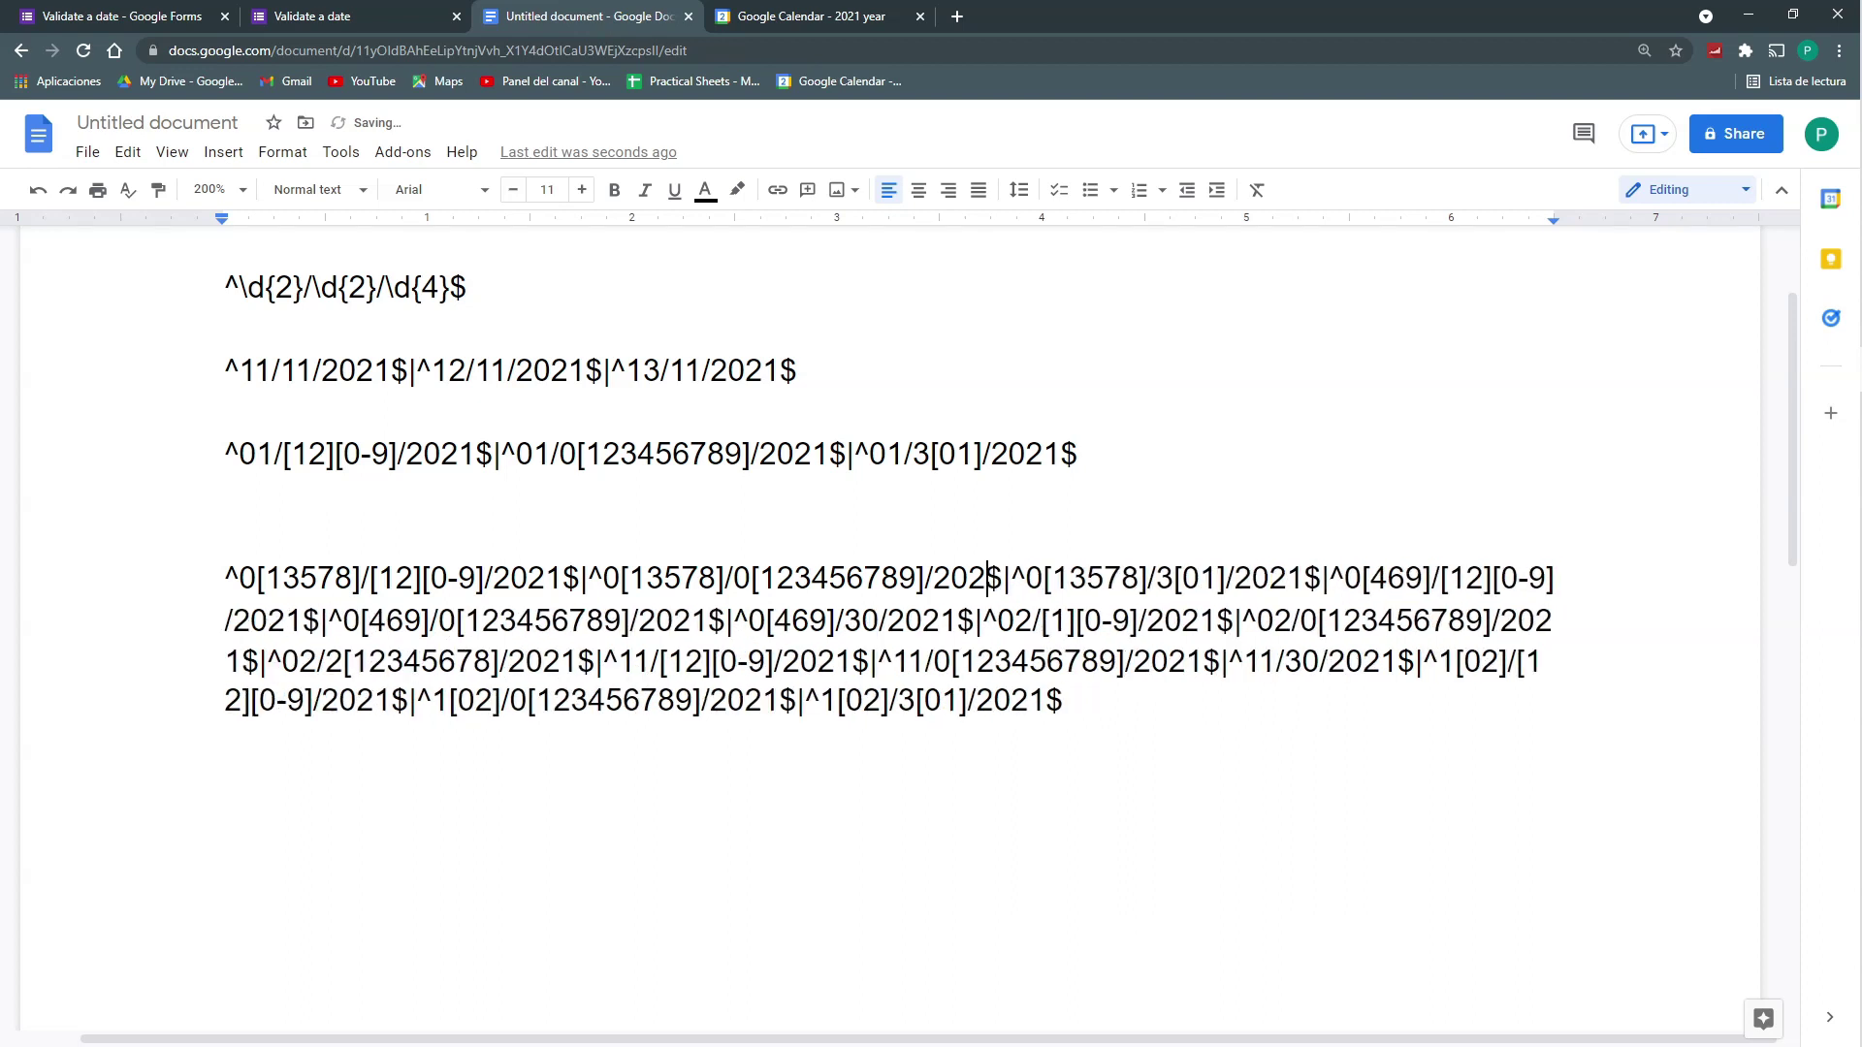
pyautogui.write('1')
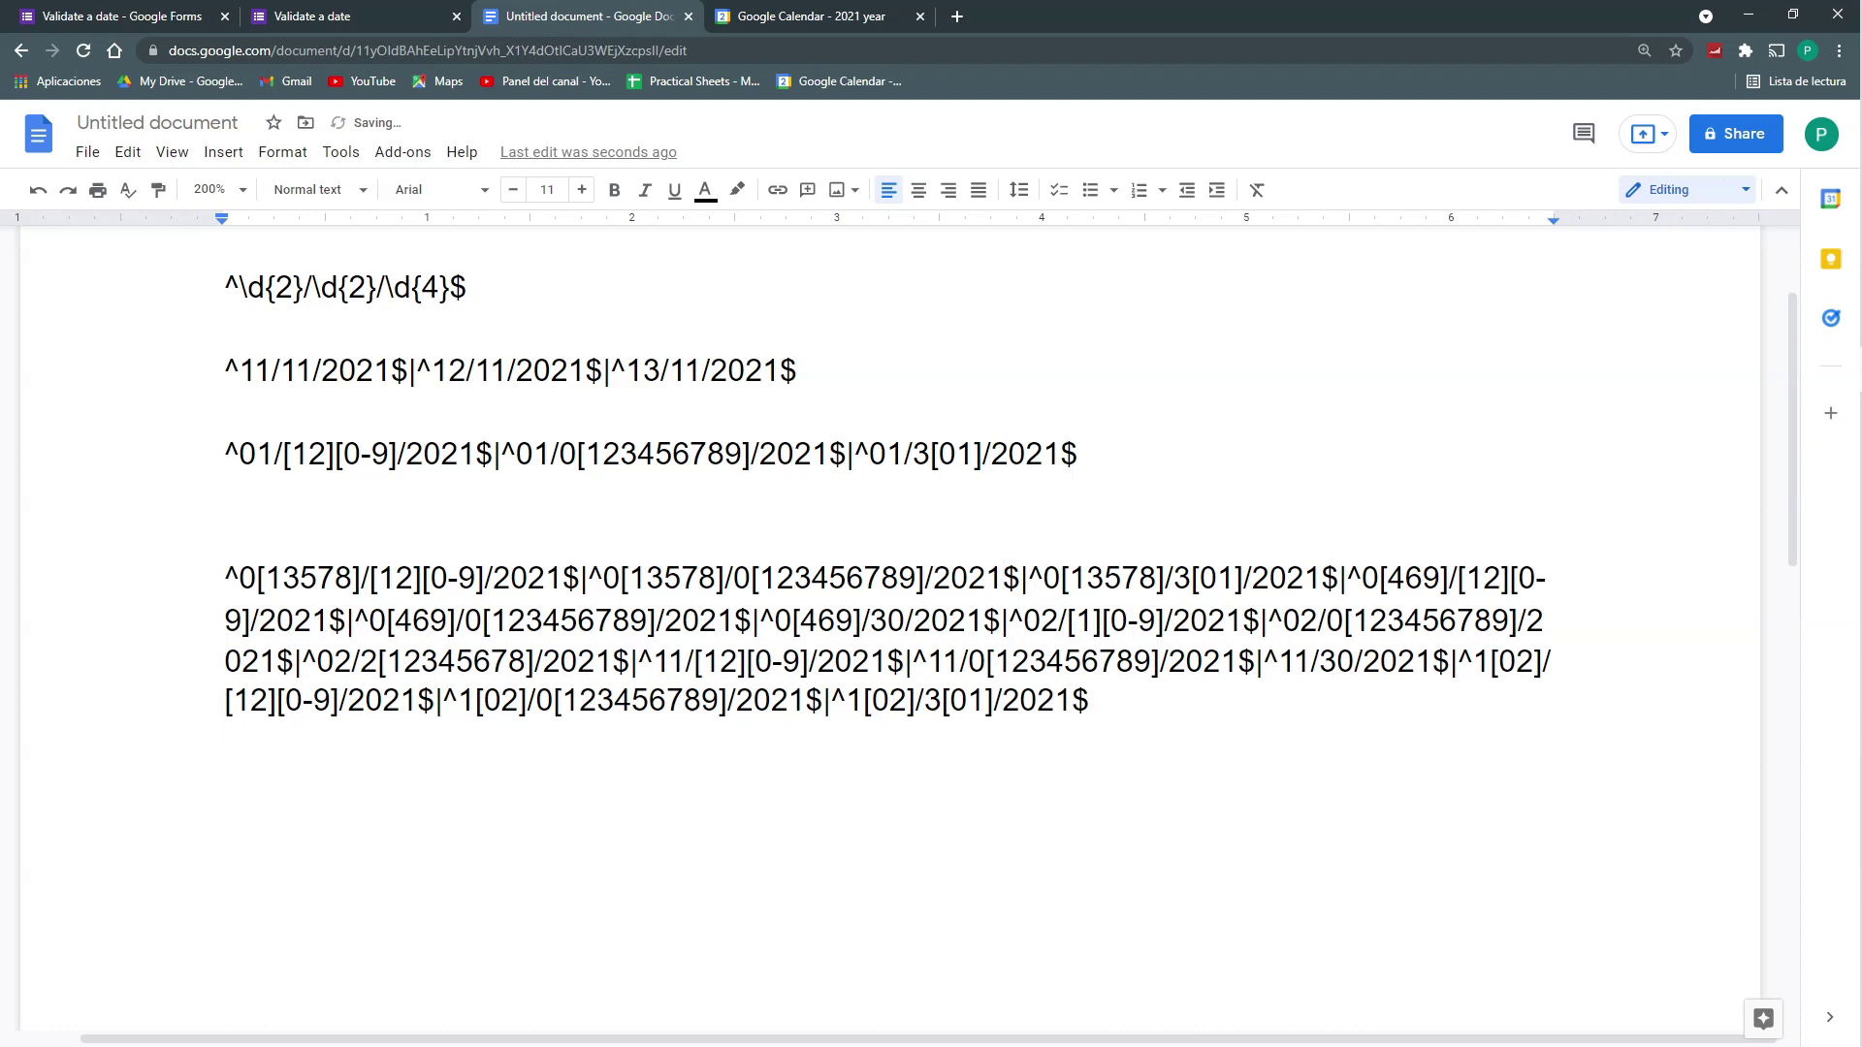